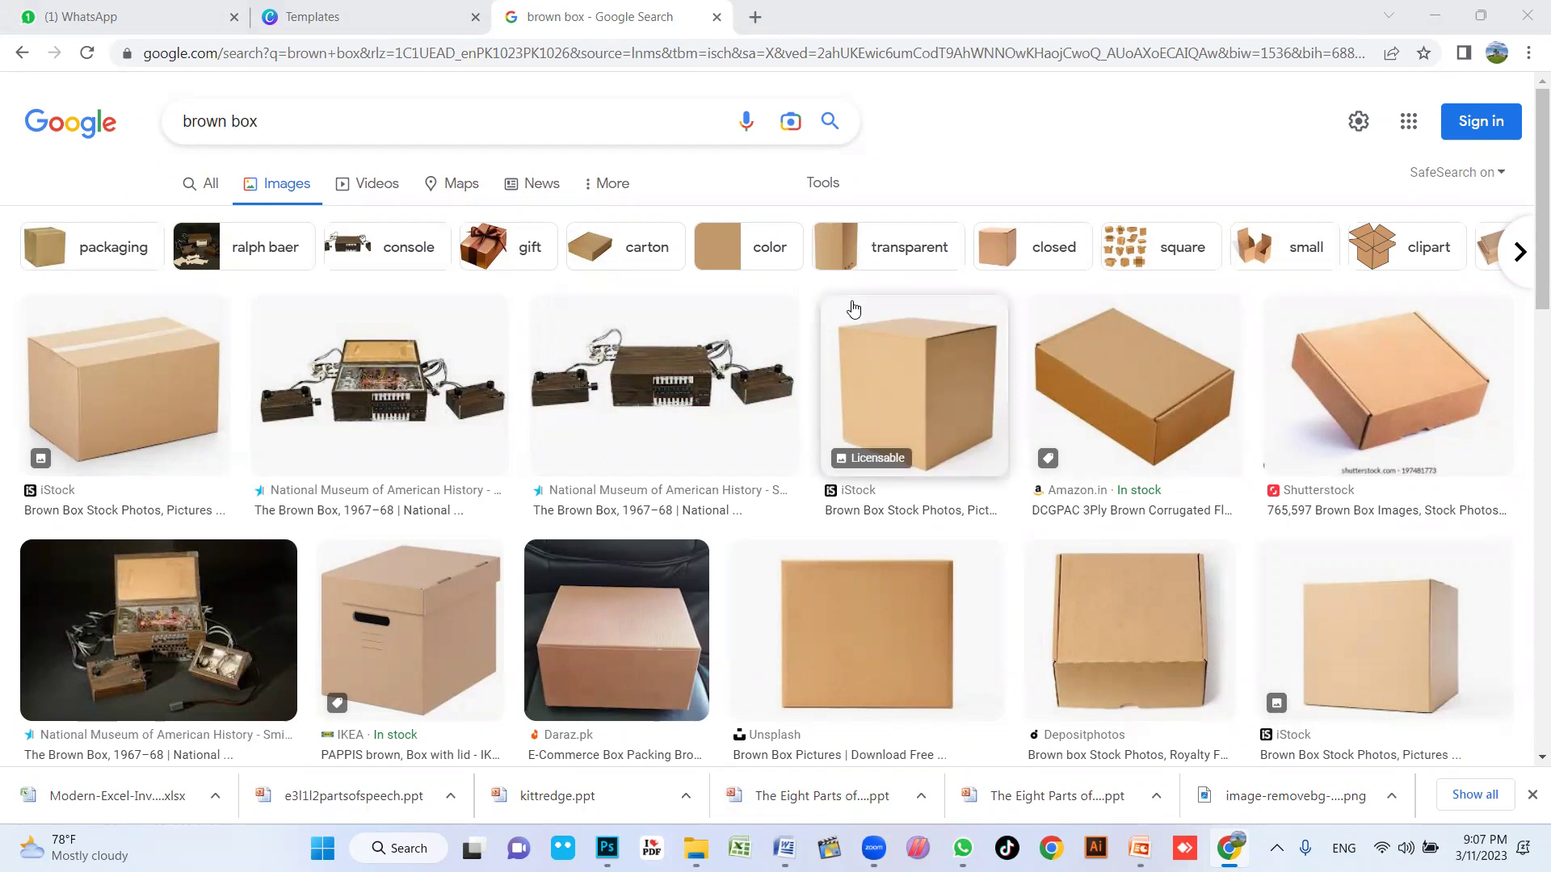
# Step: Search Google Images for "brown box" and filter the results to Large size
pyautogui.click(480, 127)
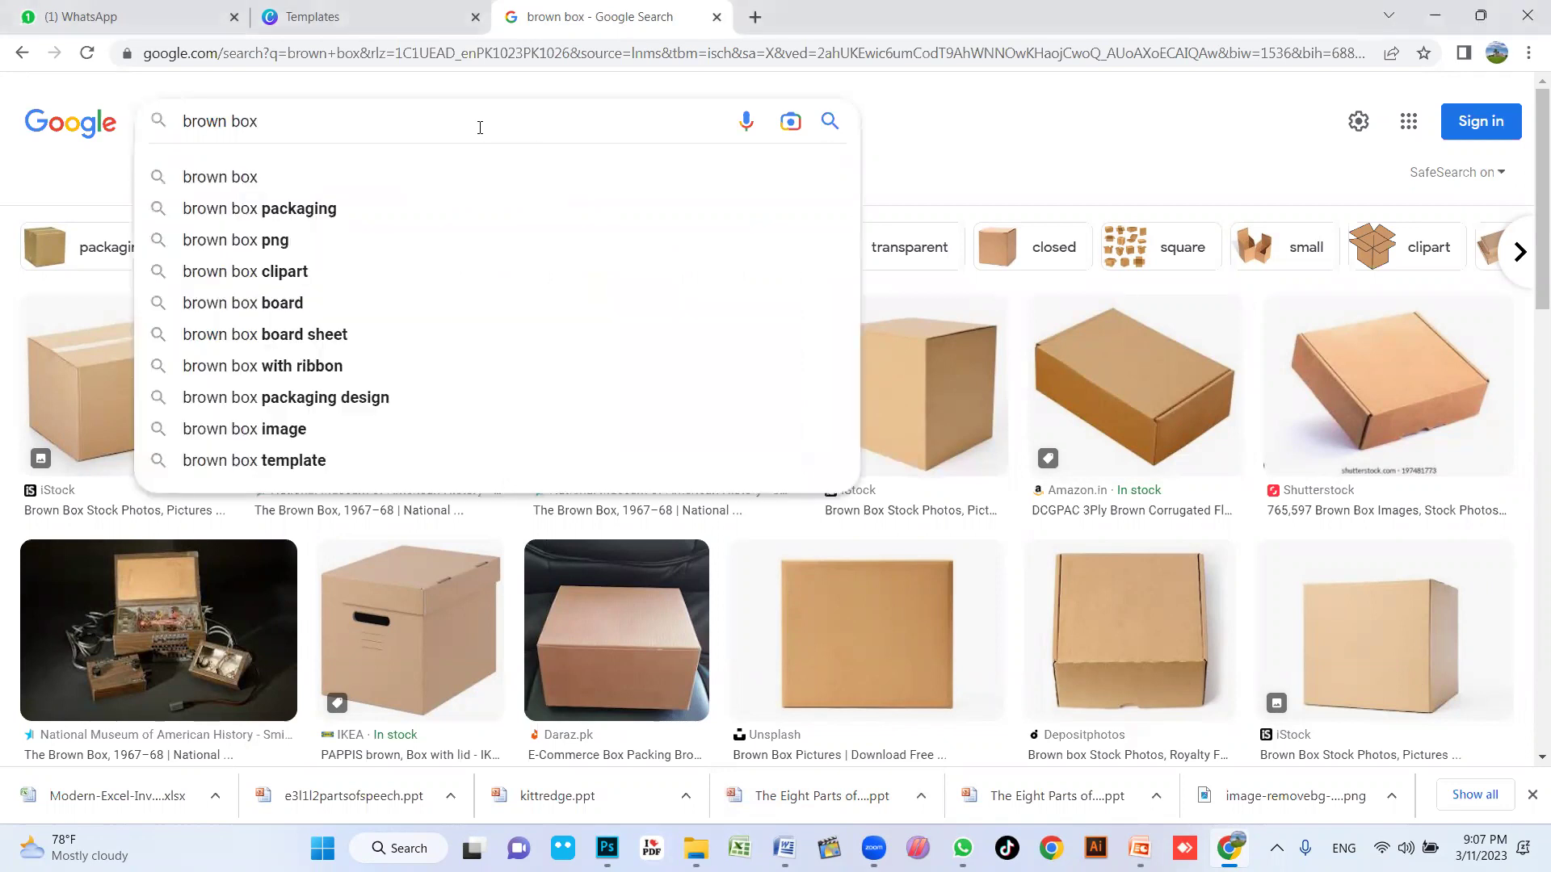
pyautogui.click(830, 121)
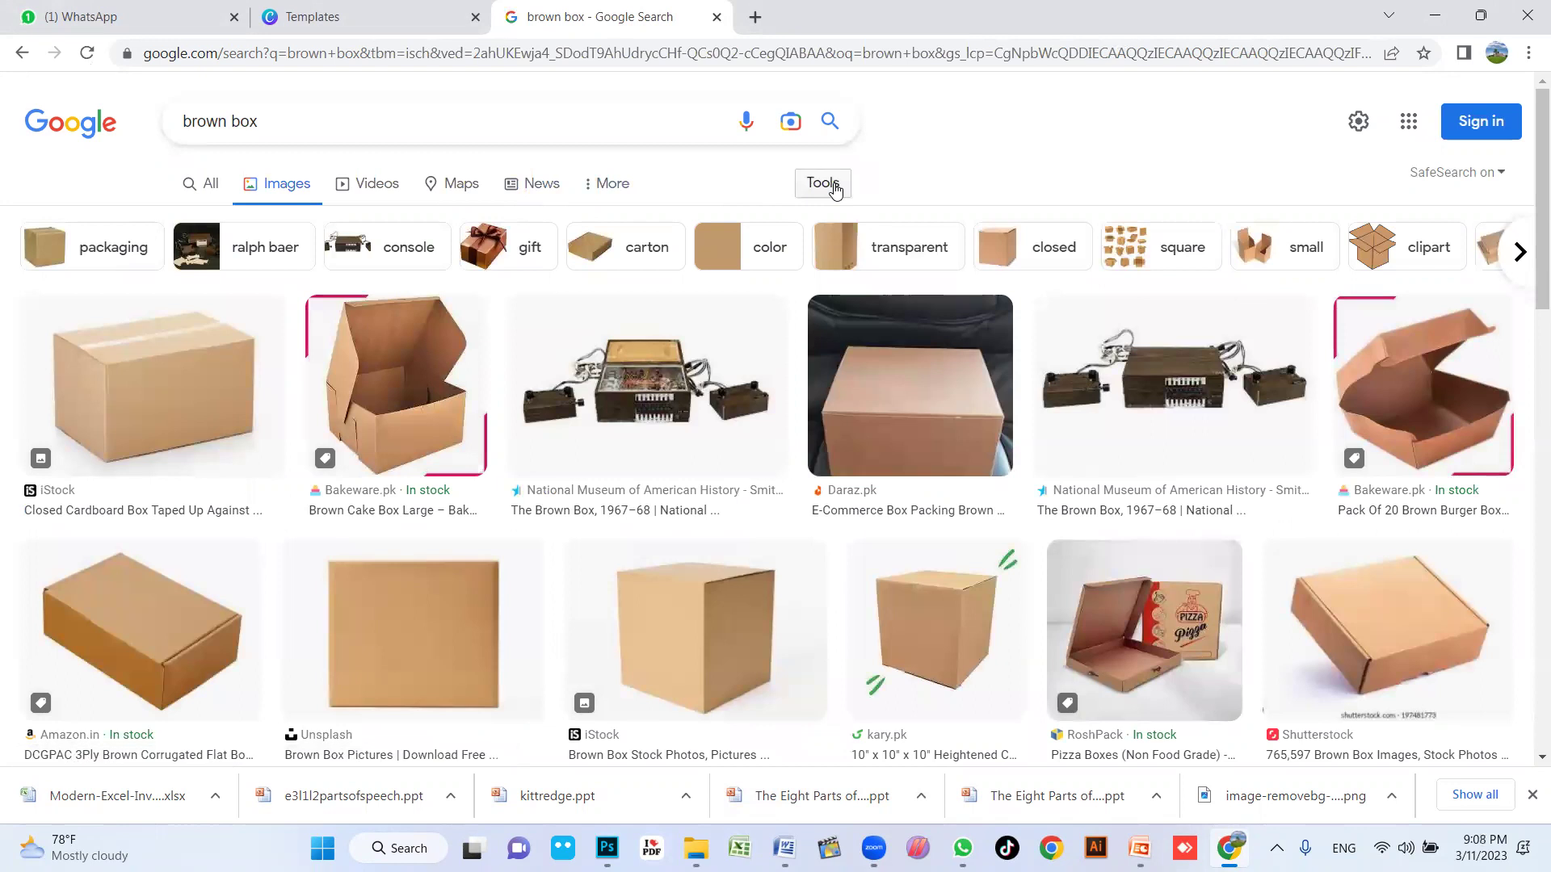
pyautogui.click(822, 183)
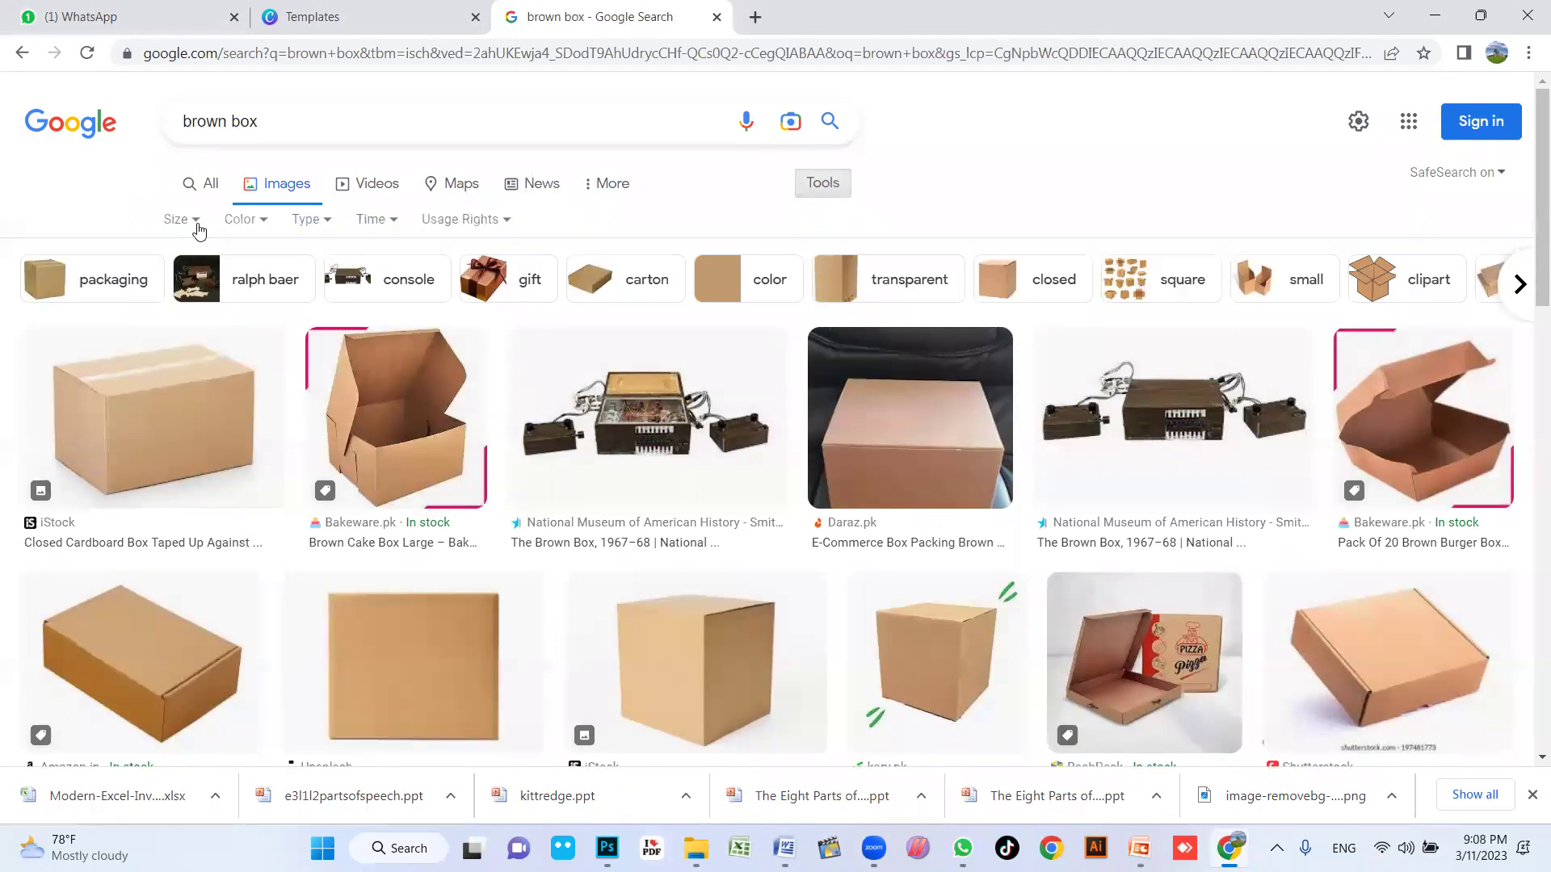
pyautogui.click(179, 220)
pyautogui.click(184, 286)
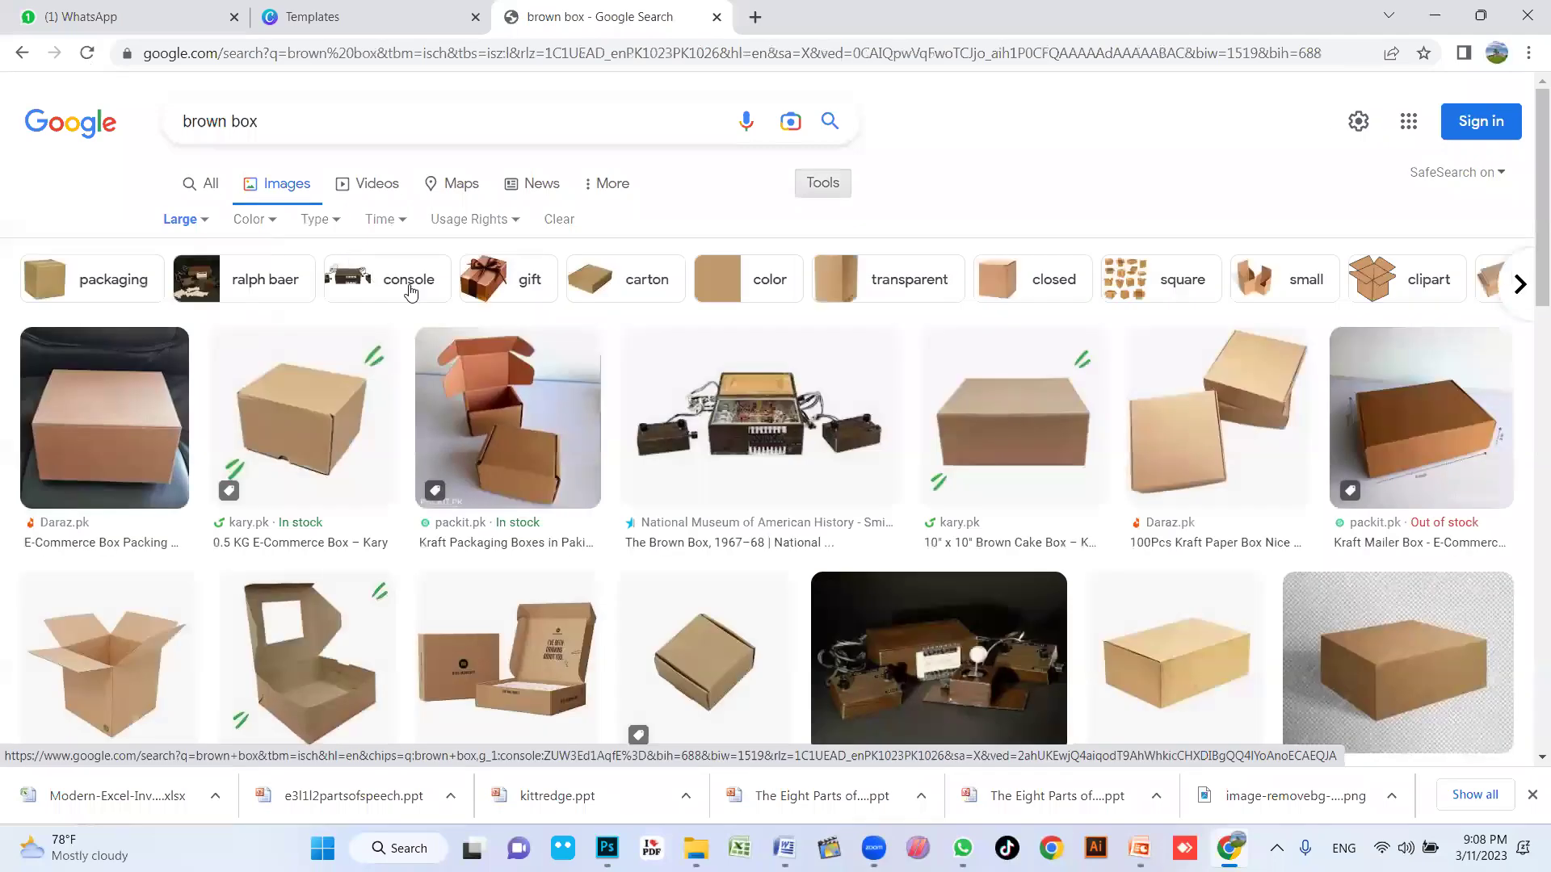
# Step: Copy the iPack E-Commerce Box 12×8.5×4.5″ image and paste it into the blank Untitled-1 document in Photoshop
pyautogui.scroll(-3, 581, 404)
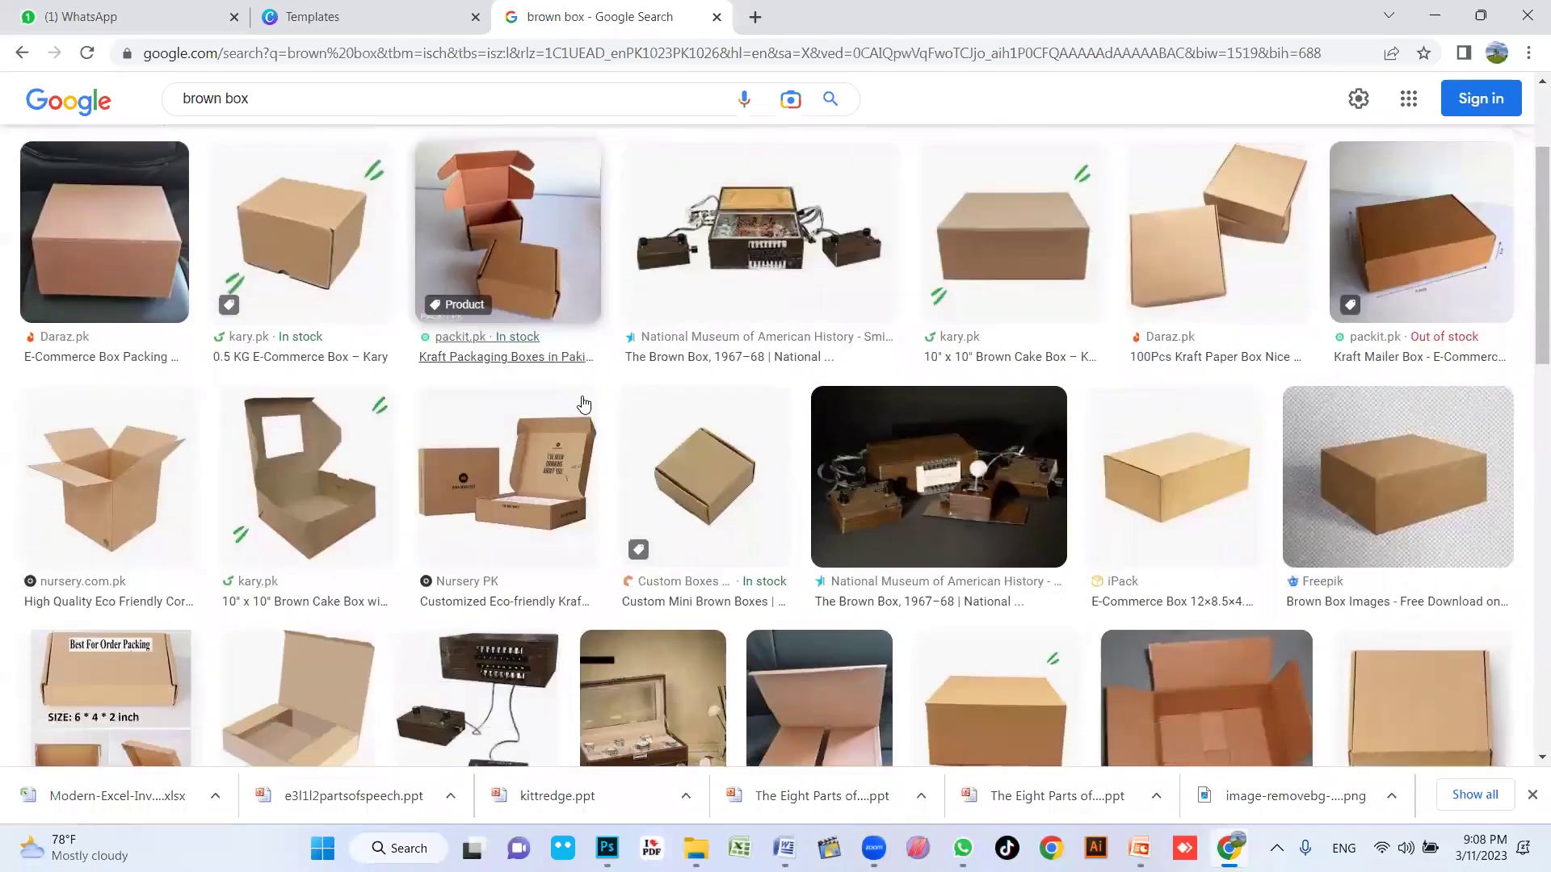
pyautogui.click(1192, 327)
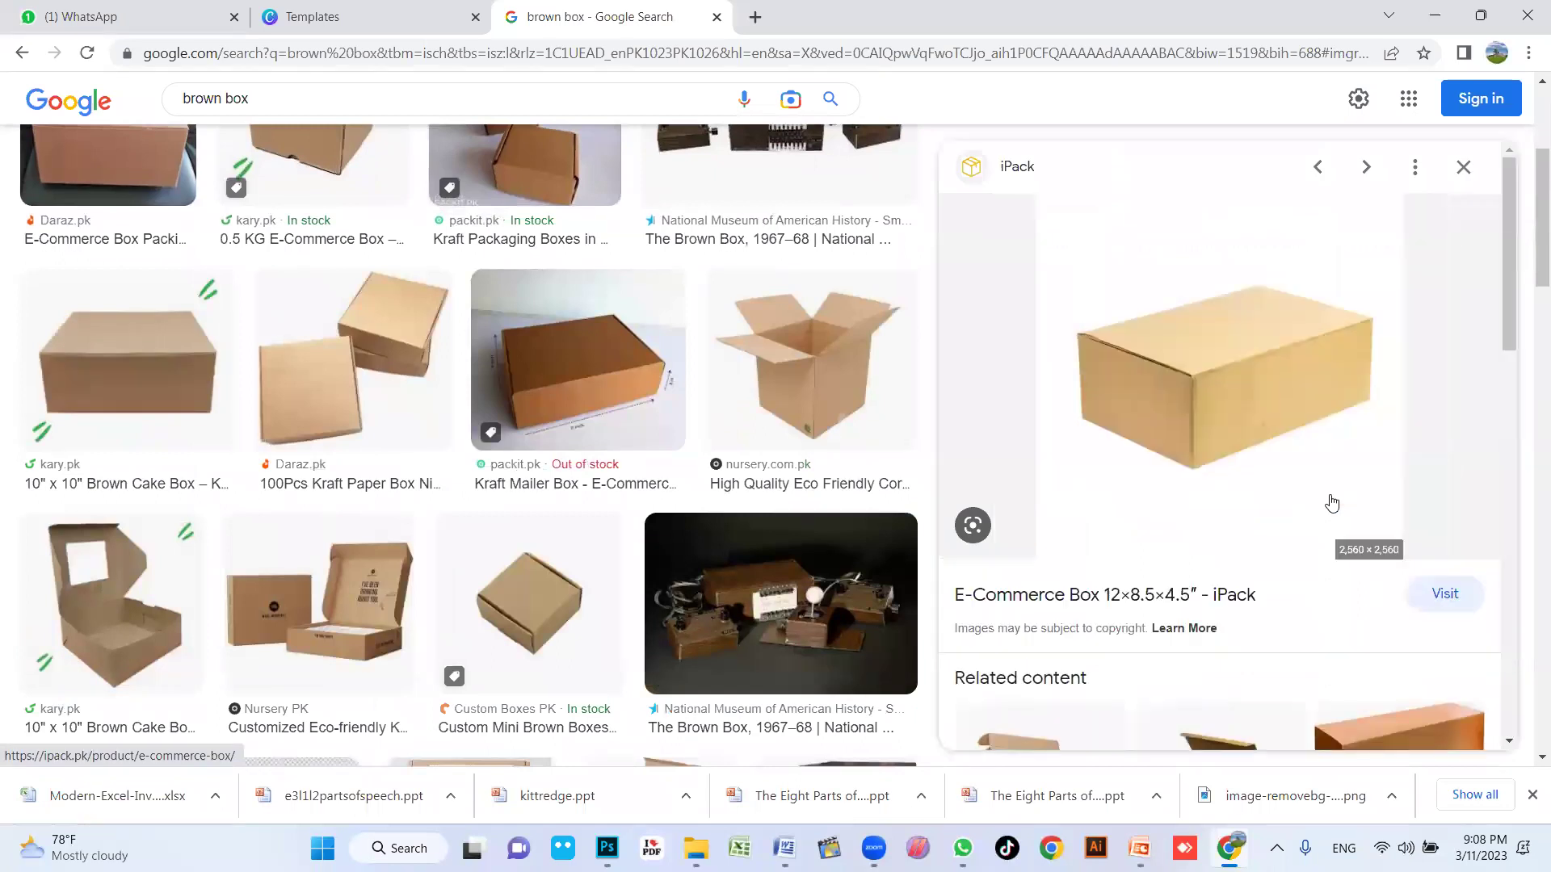
pyautogui.rightClick(1191, 372)
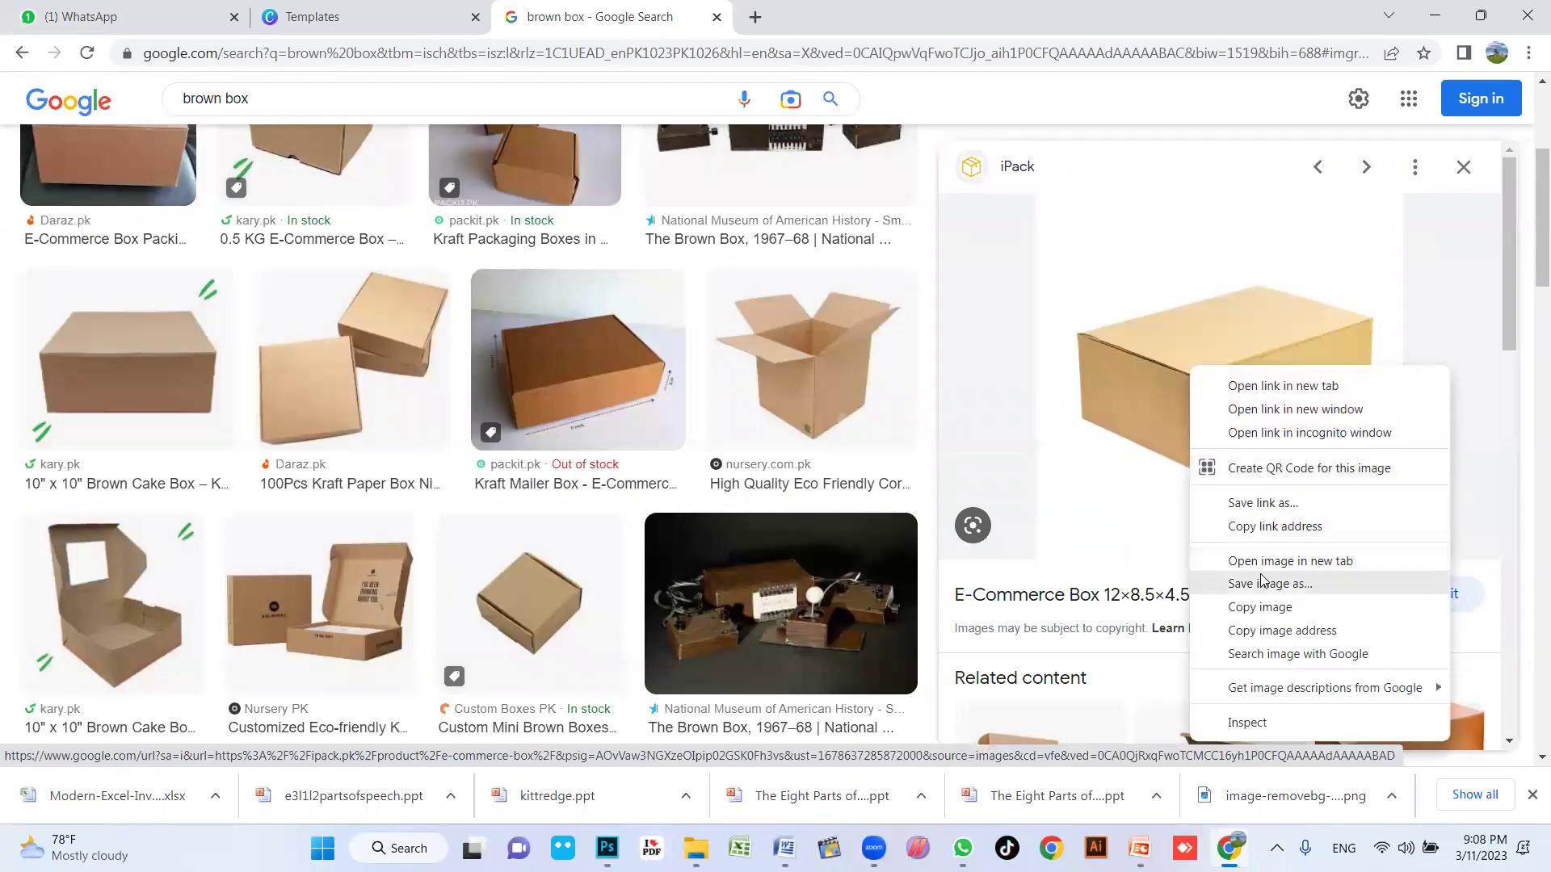
pyautogui.click(1266, 612)
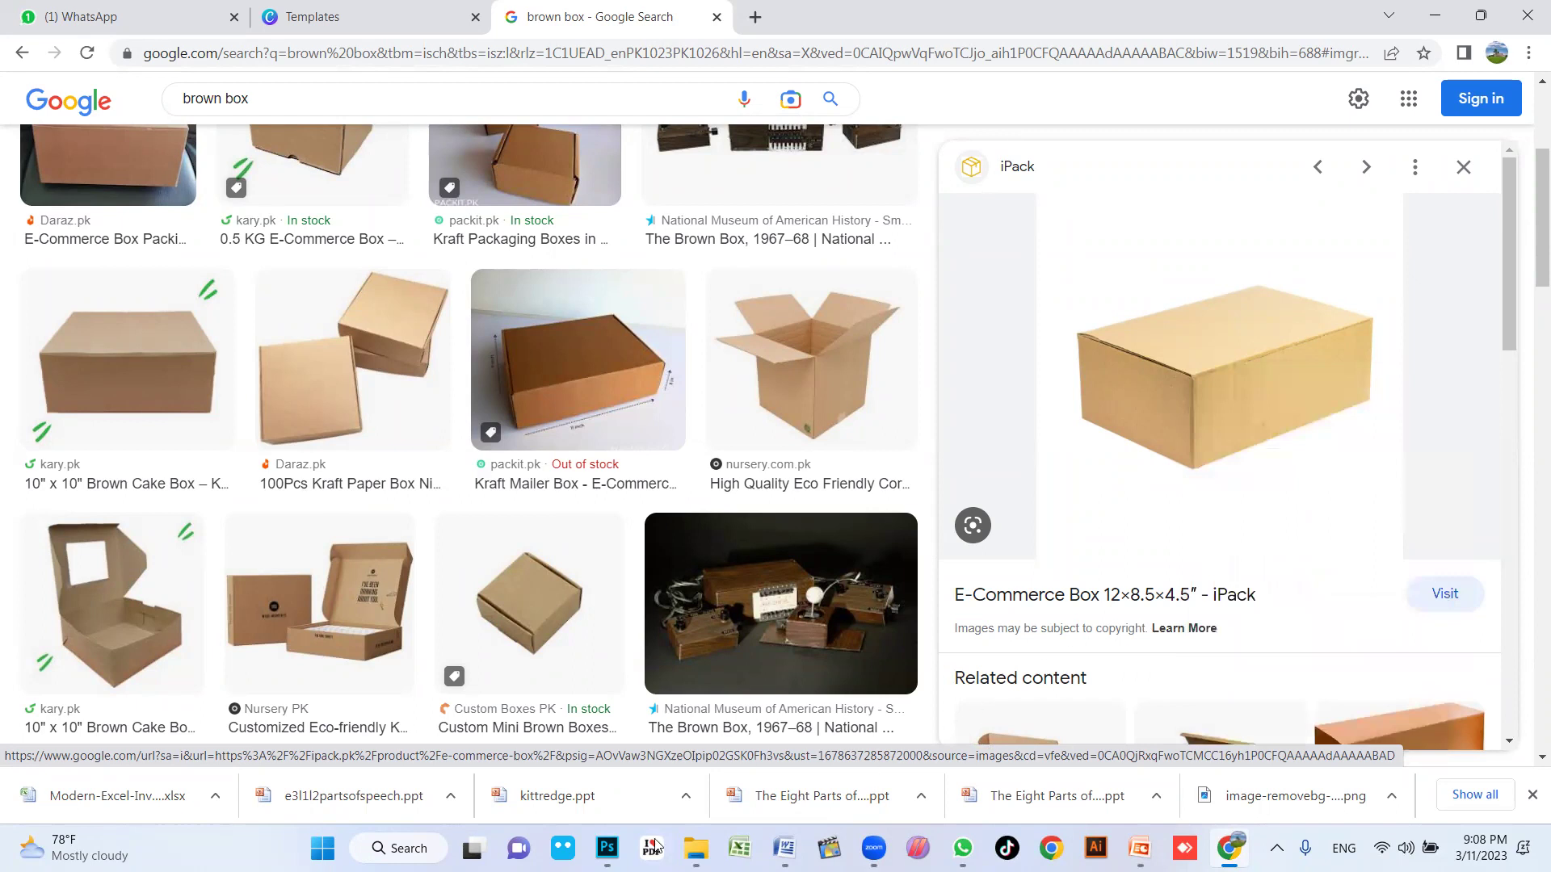
pyautogui.click(609, 844)
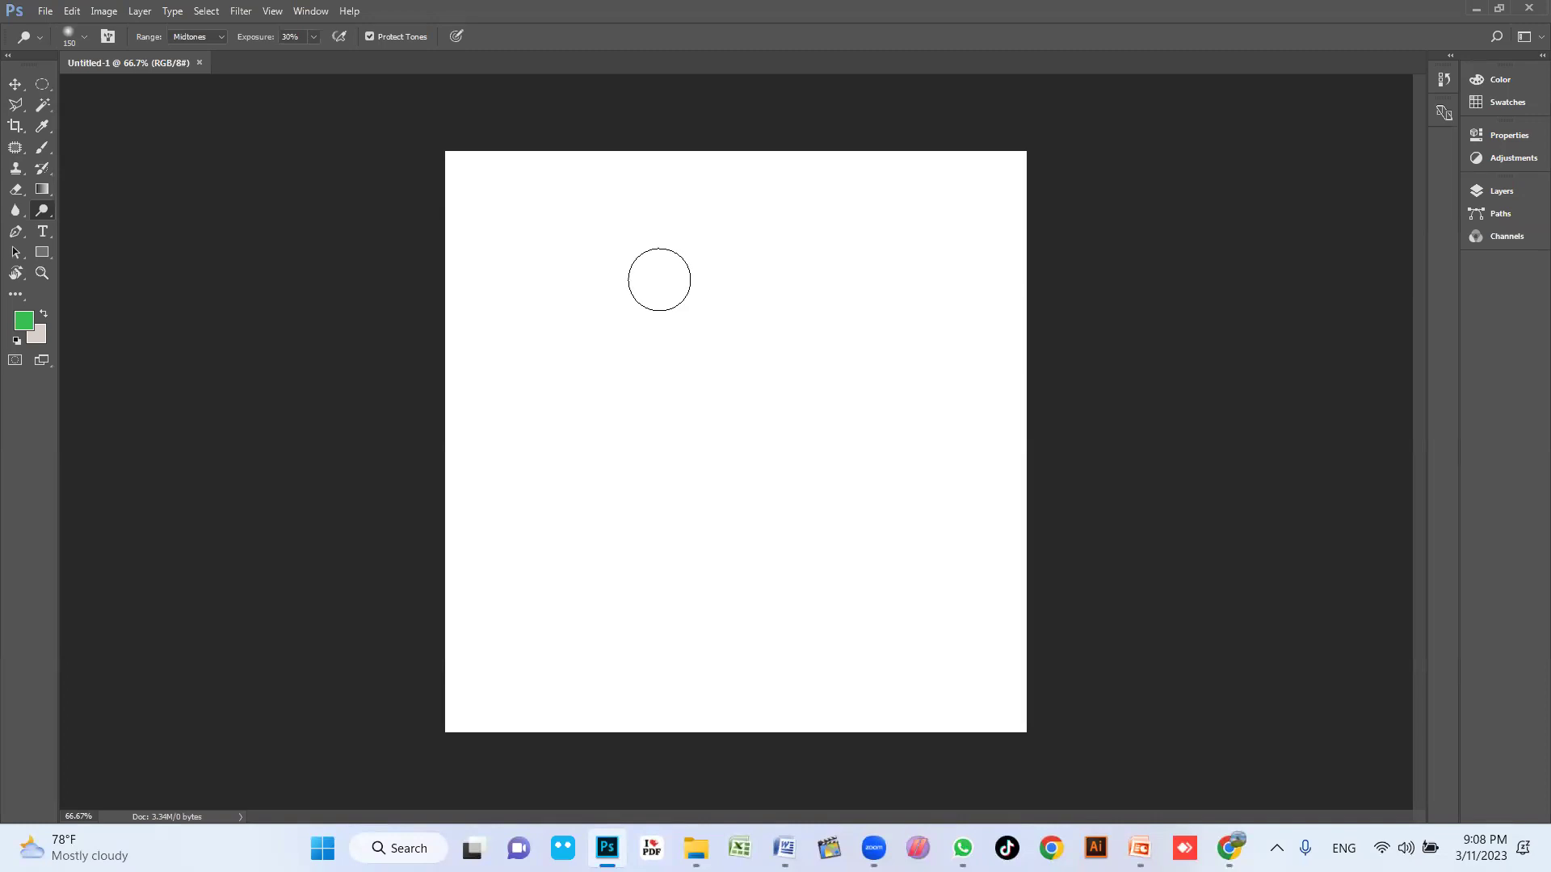
pyautogui.moveTo(668, 288); pyautogui.dragTo(678, 292)
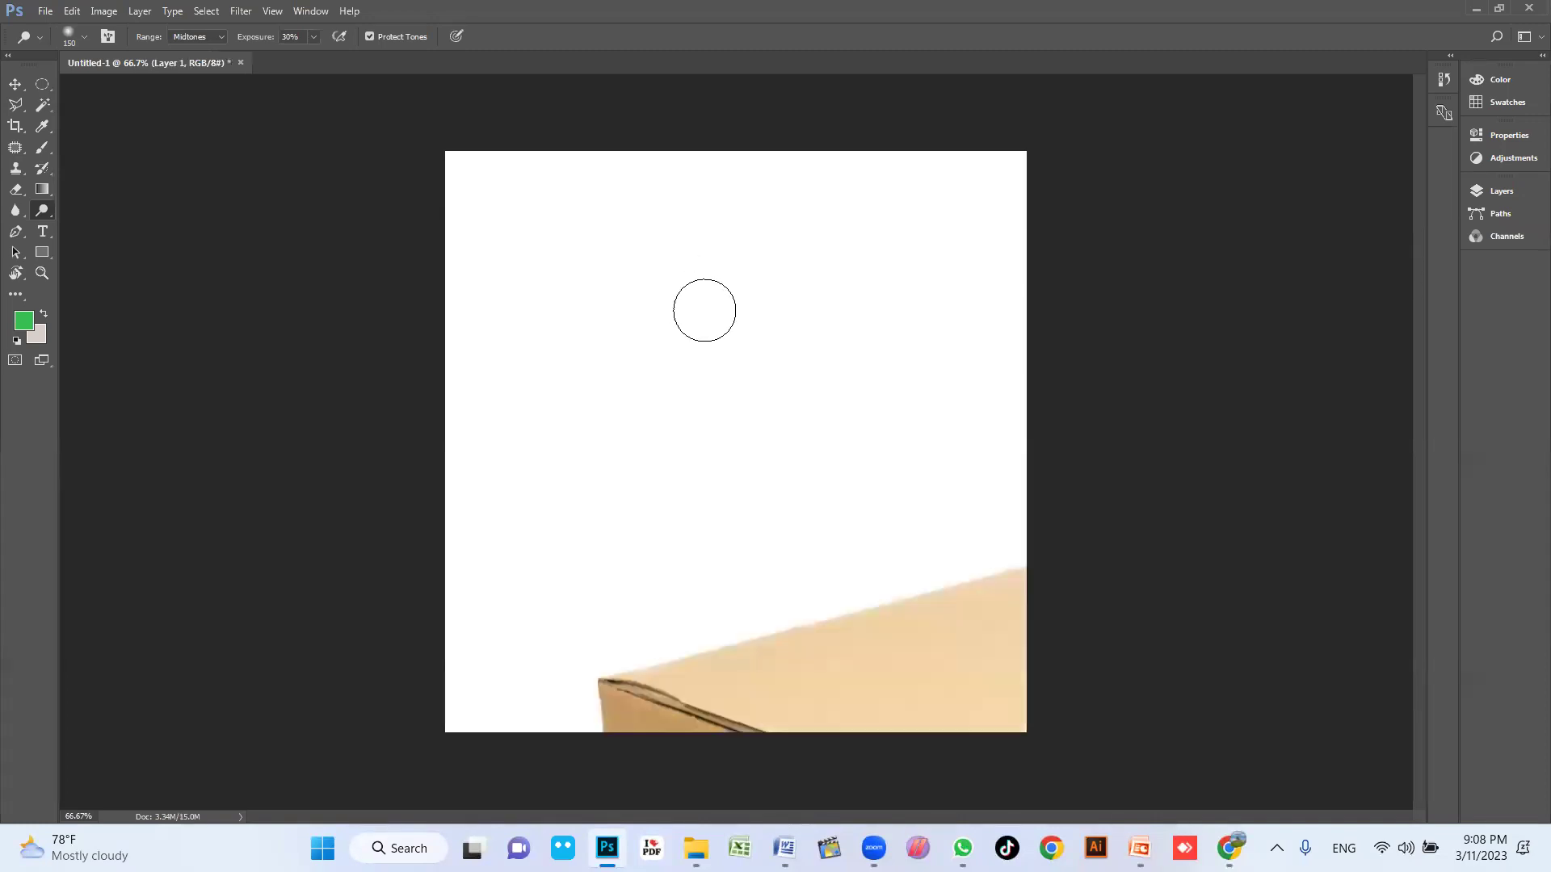
# Step: Scale the pasted box image down until the whole box fits, and position it near the canvas centre
pyautogui.click(15, 84)
pyautogui.moveTo(927, 634); pyautogui.dragTo(715, 272)
pyautogui.moveTo(641, 336); pyautogui.dragTo(671, 517)
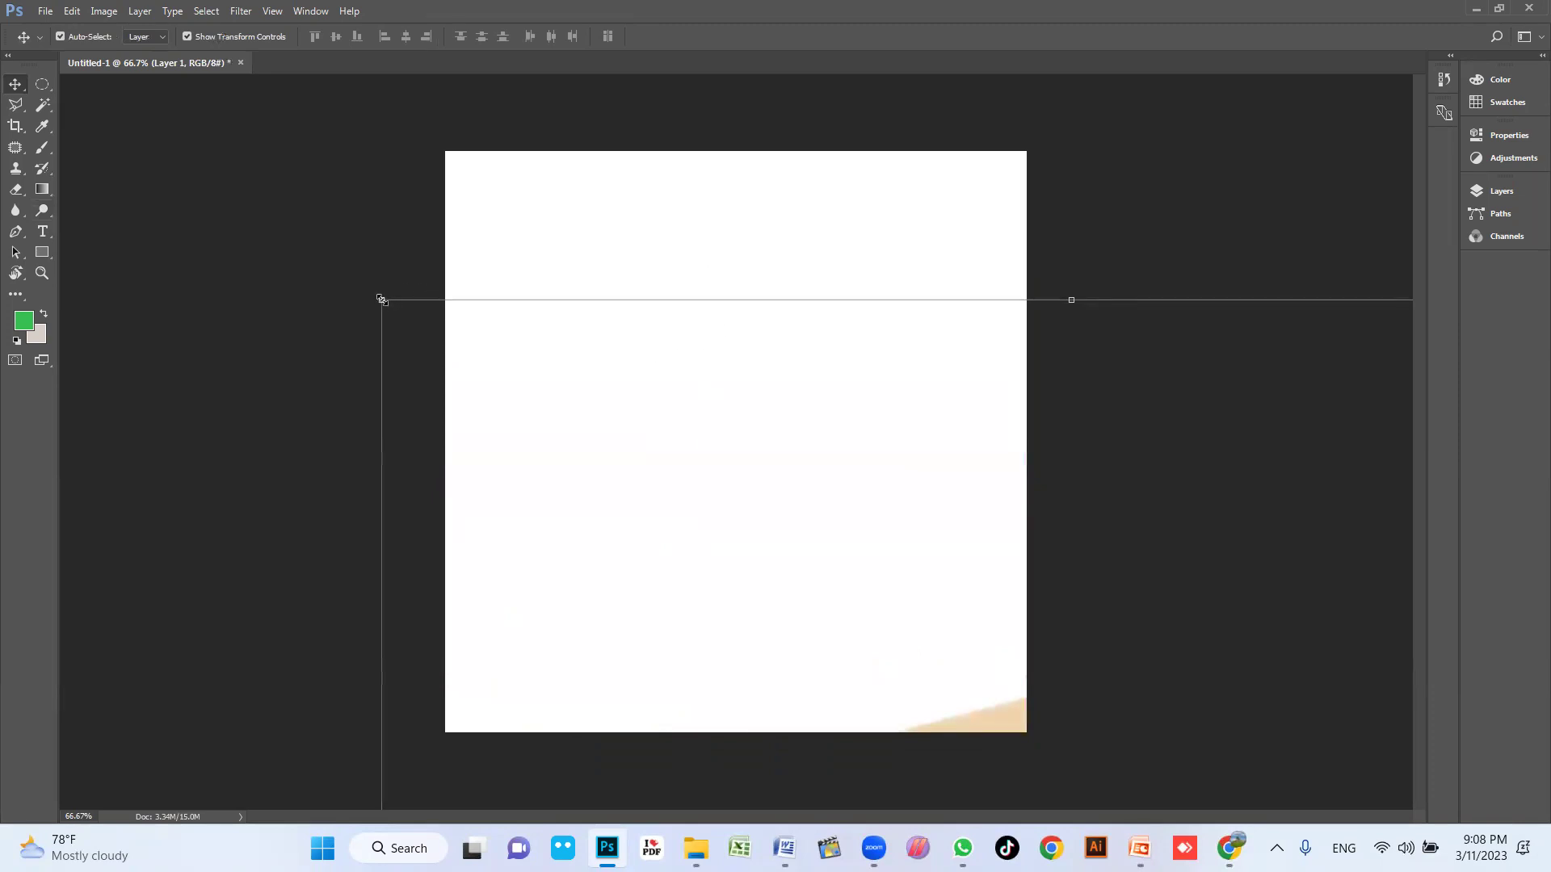
pyautogui.moveTo(381, 298); pyautogui.dragTo(629, 623)
pyautogui.moveTo(837, 657); pyautogui.dragTo(552, 496)
pyautogui.moveTo(762, 599); pyautogui.dragTo(705, 415)
pyautogui.press('Return')
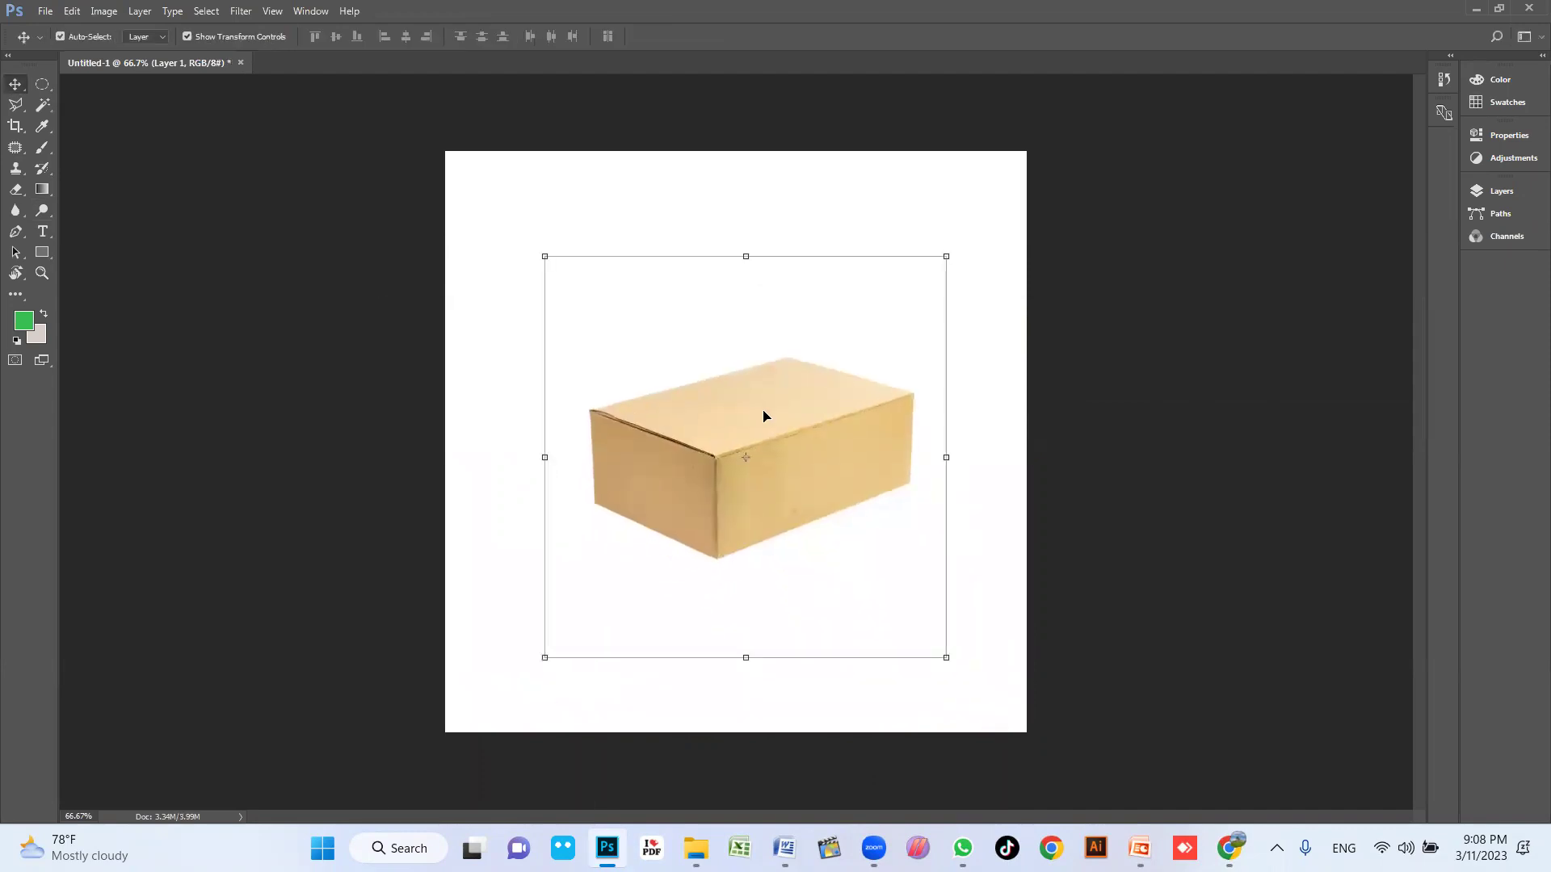
# Step: Enlarge the box layer proportionally to about 141% and centre it so it nearly fills the canvas
pyautogui.click(994, 370)
pyautogui.click(858, 416)
pyautogui.click(1017, 321)
pyautogui.click(896, 394)
pyautogui.moveTo(948, 661); pyautogui.dragTo(1020, 743)
pyautogui.moveTo(907, 605); pyautogui.dragTo(901, 598)
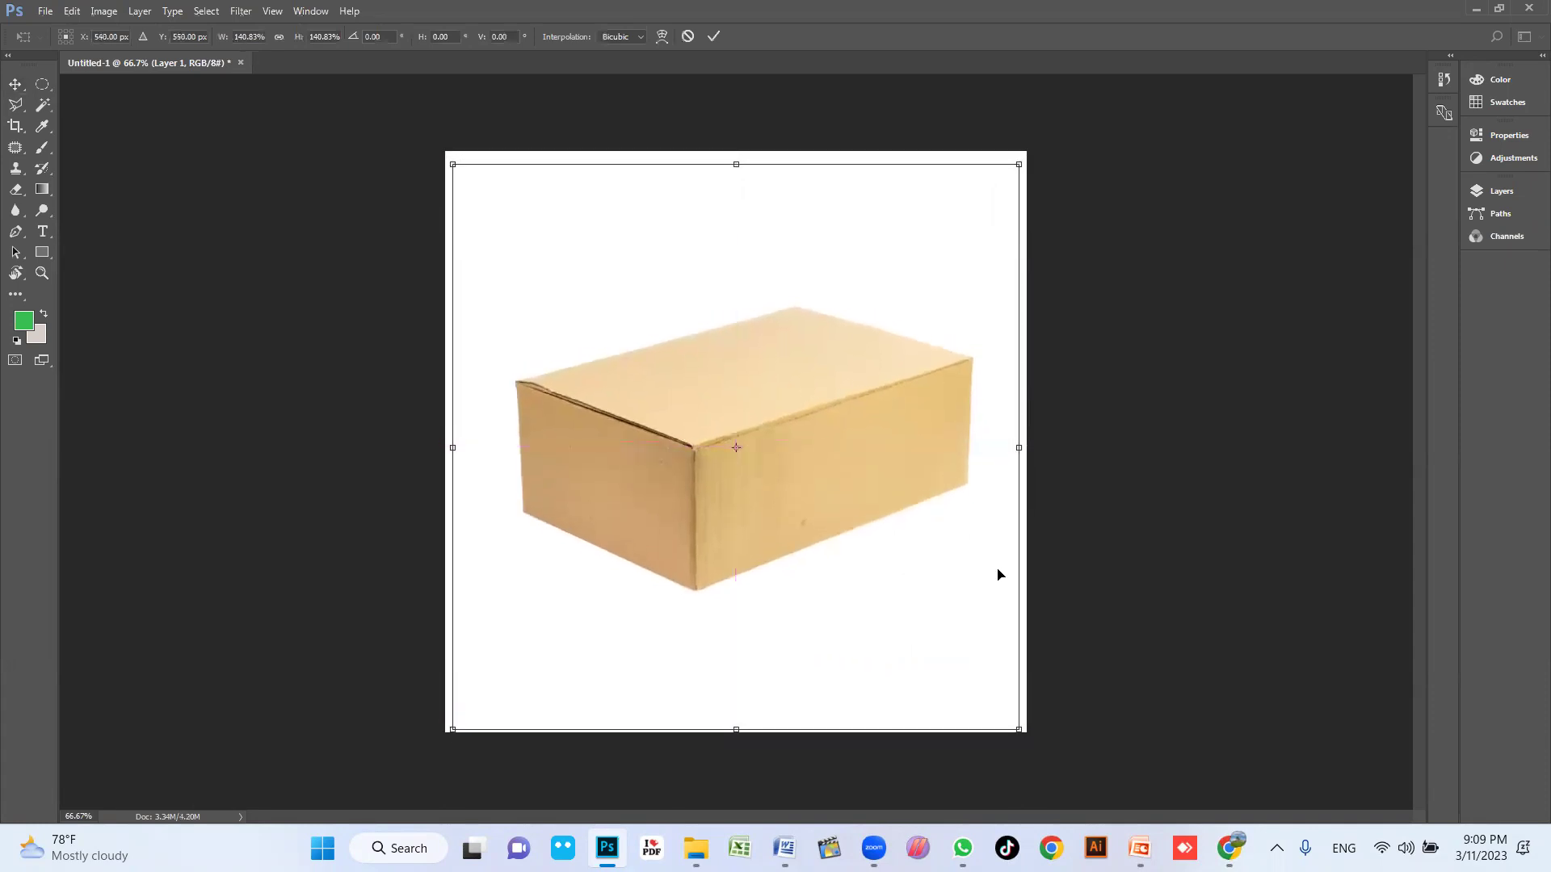
pyautogui.press('Return')
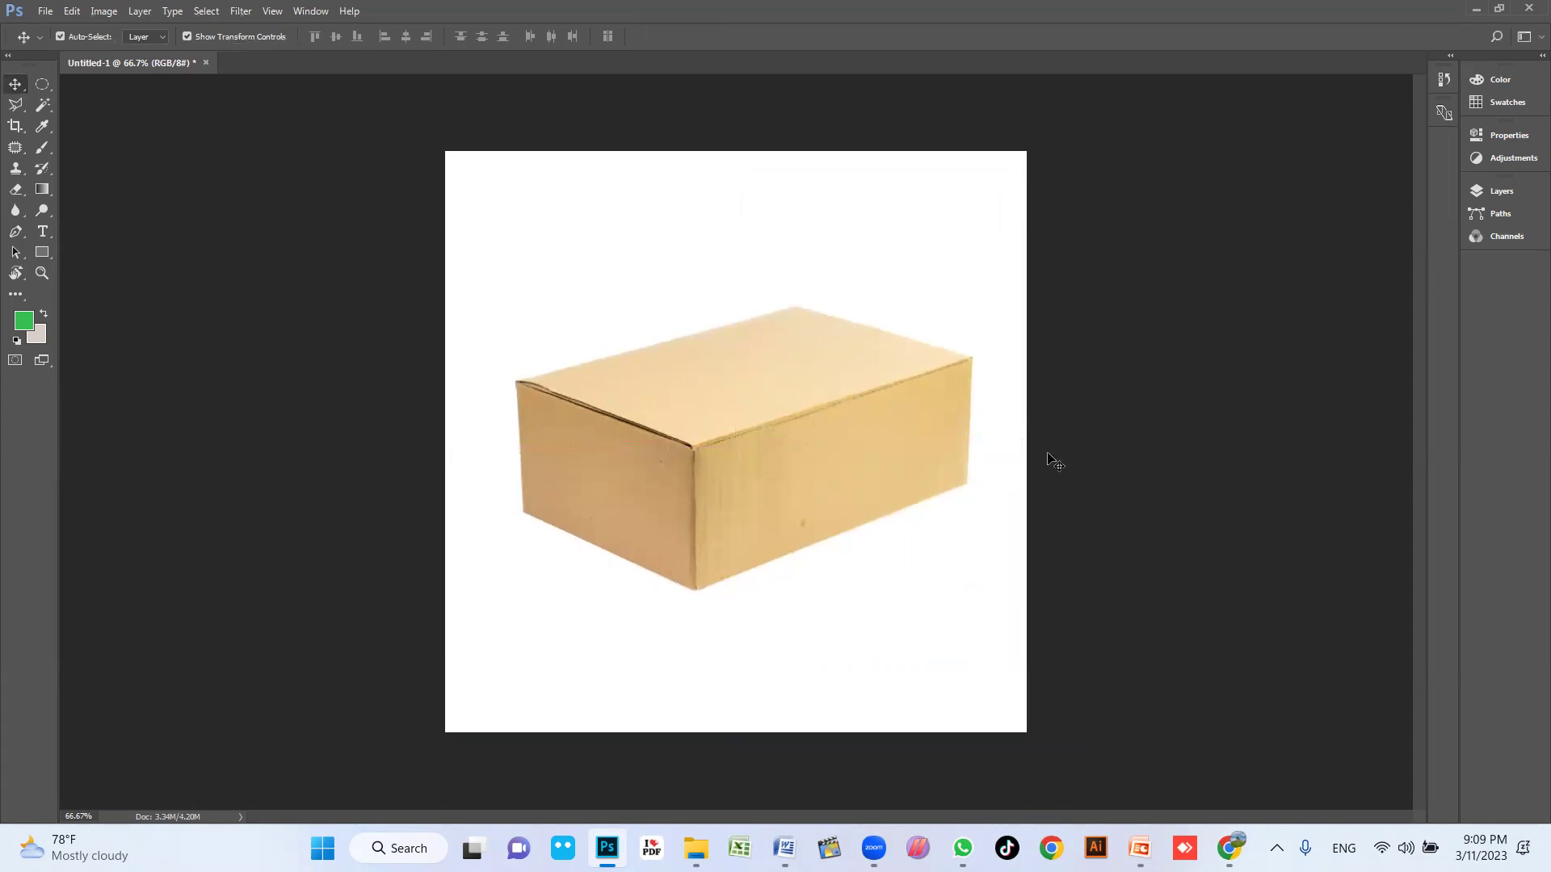
# Step: Detach the Layers, Paths and Channels panel group, collapse it to icons and place it beside the canvas
pyautogui.click(939, 475)
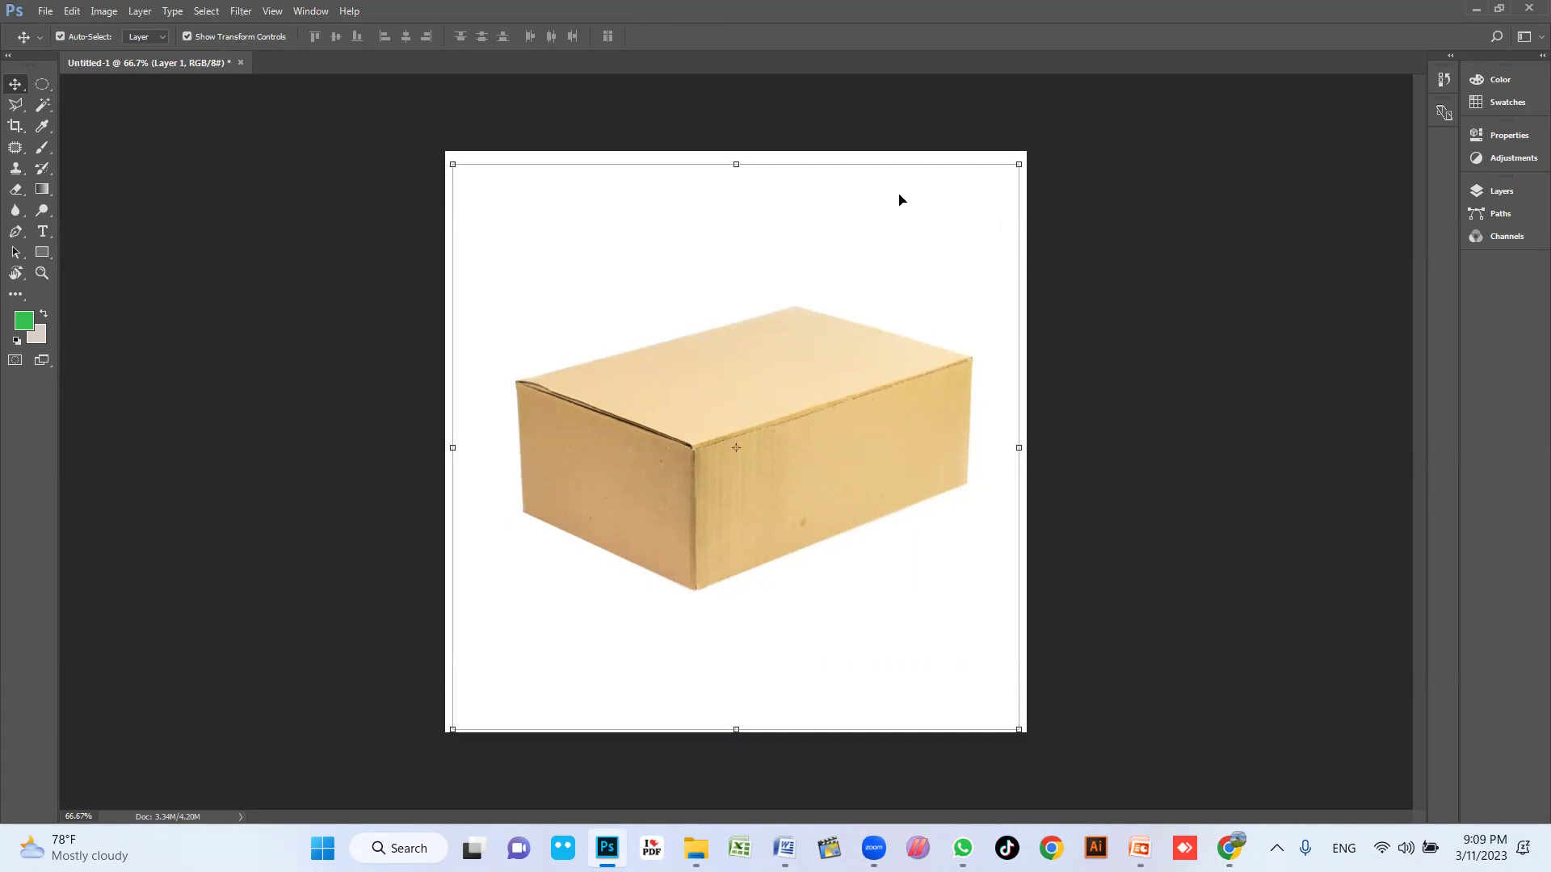
pyautogui.click(1501, 190)
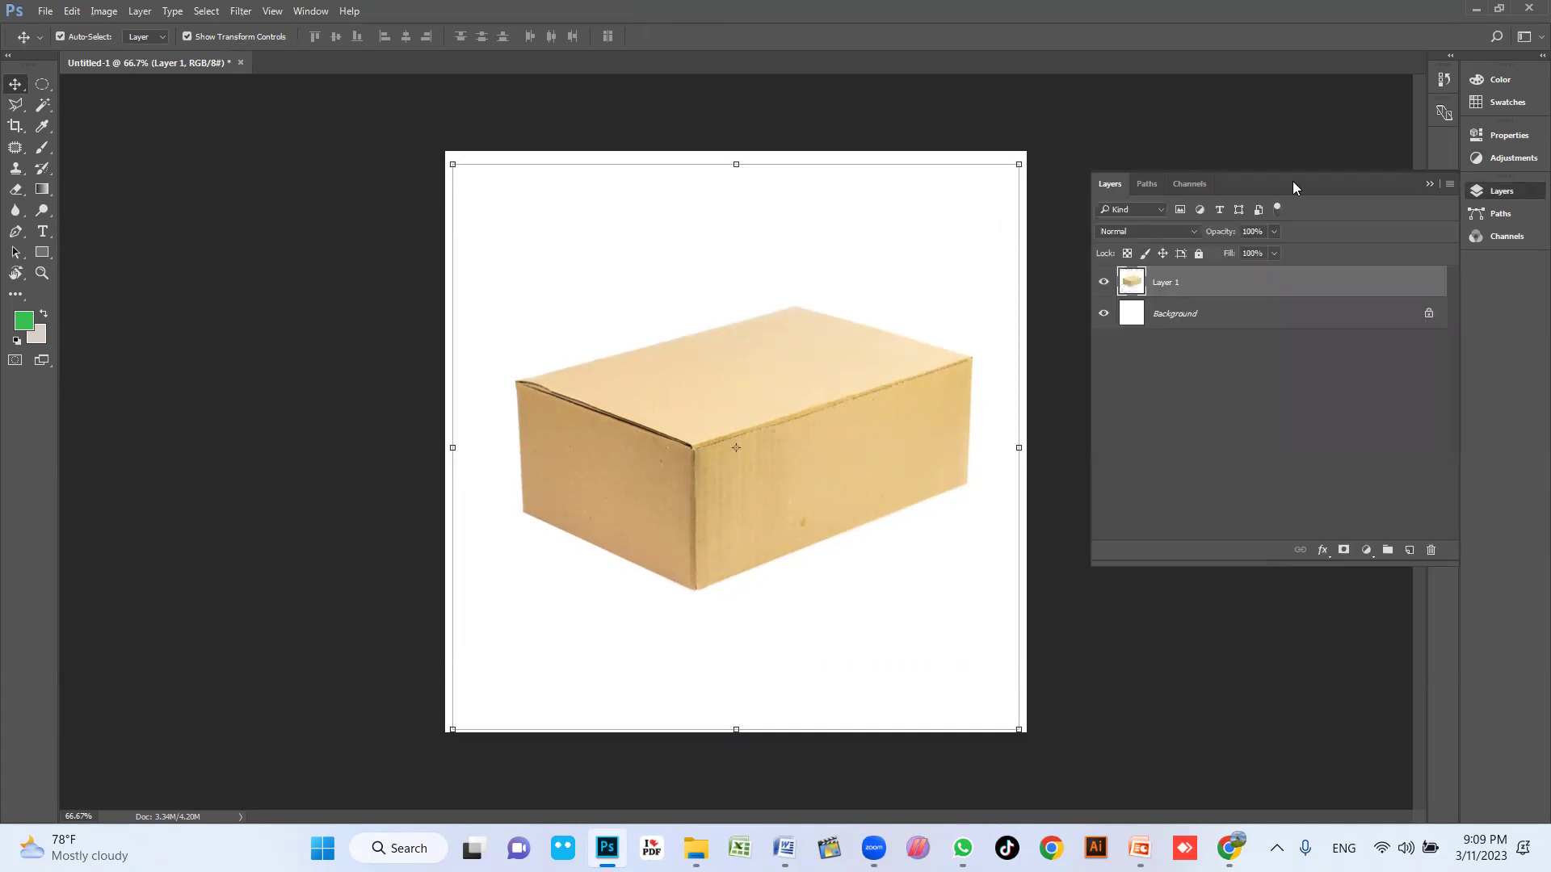
pyautogui.moveTo(1360, 181)
pyautogui.mouseDown()
pyautogui.moveTo(1373, 181)
pyautogui.moveTo(1356, 184)
pyautogui.mouseUp()
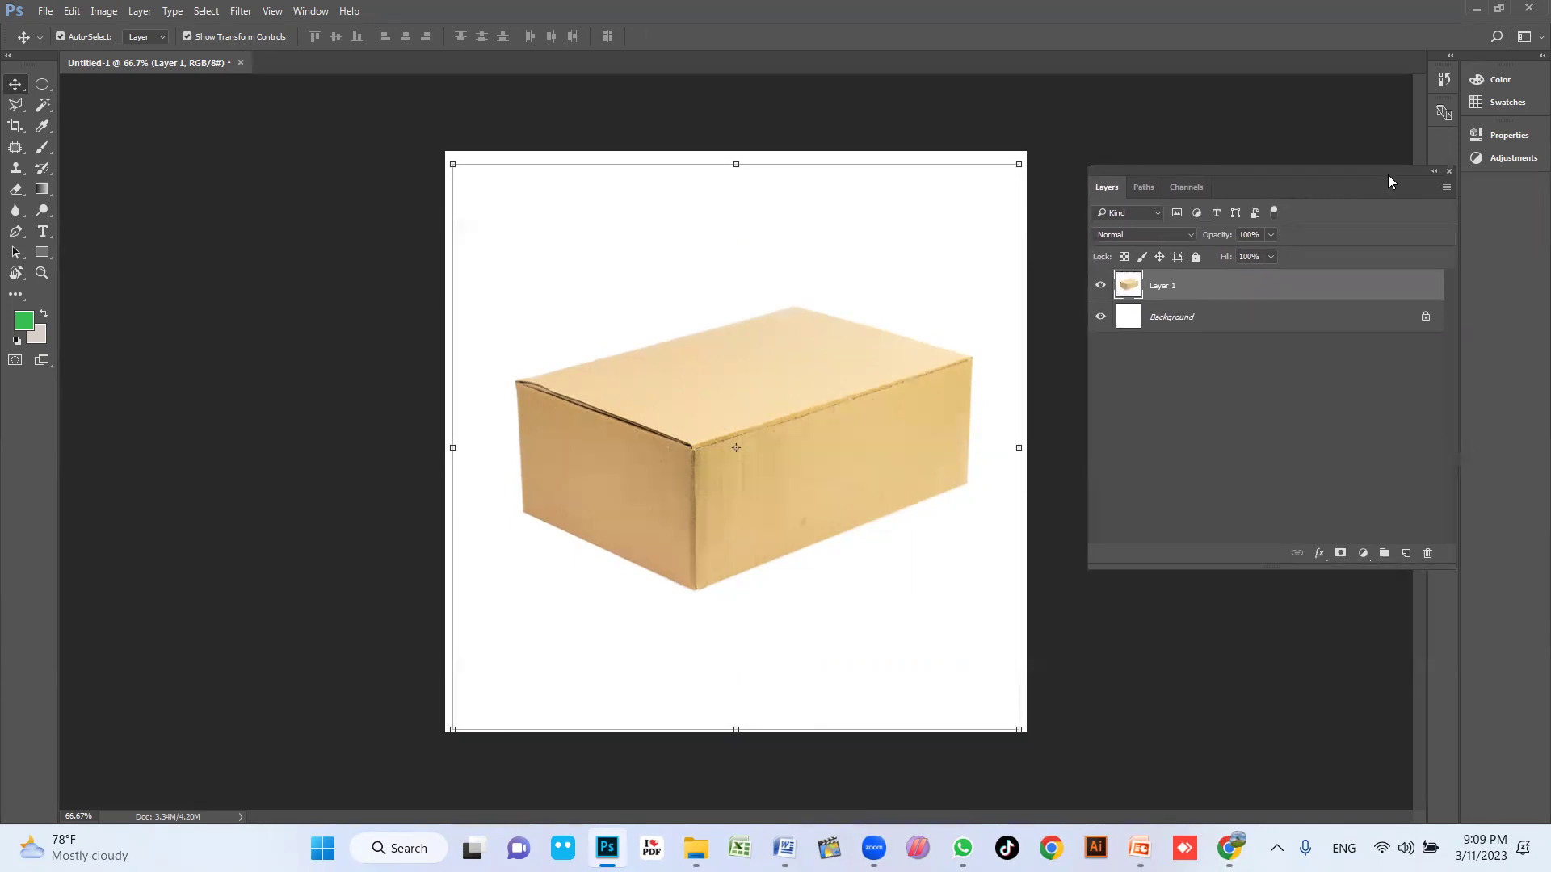
pyautogui.click(1432, 173)
pyautogui.moveTo(1128, 169); pyautogui.dragTo(1365, 176)
pyautogui.click(1192, 154)
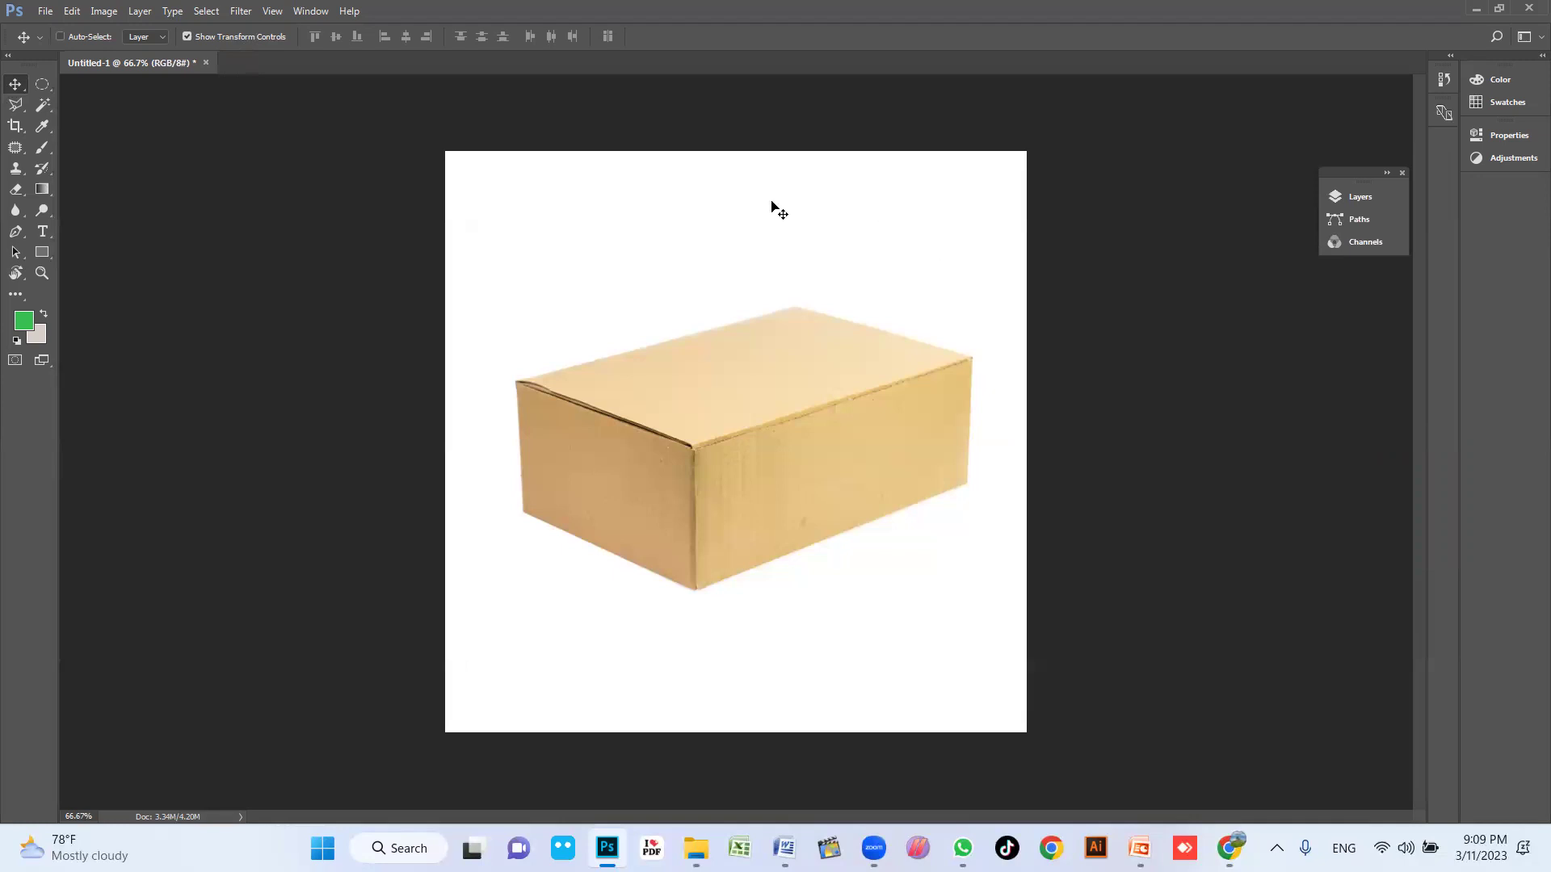
# Step: Create a new 2560 × 2560 px, 72 ppi document with a white background and add the 48 pt placeholder text "jgkjhkjhlh"
pyautogui.hotkey('ctrl', 'n')
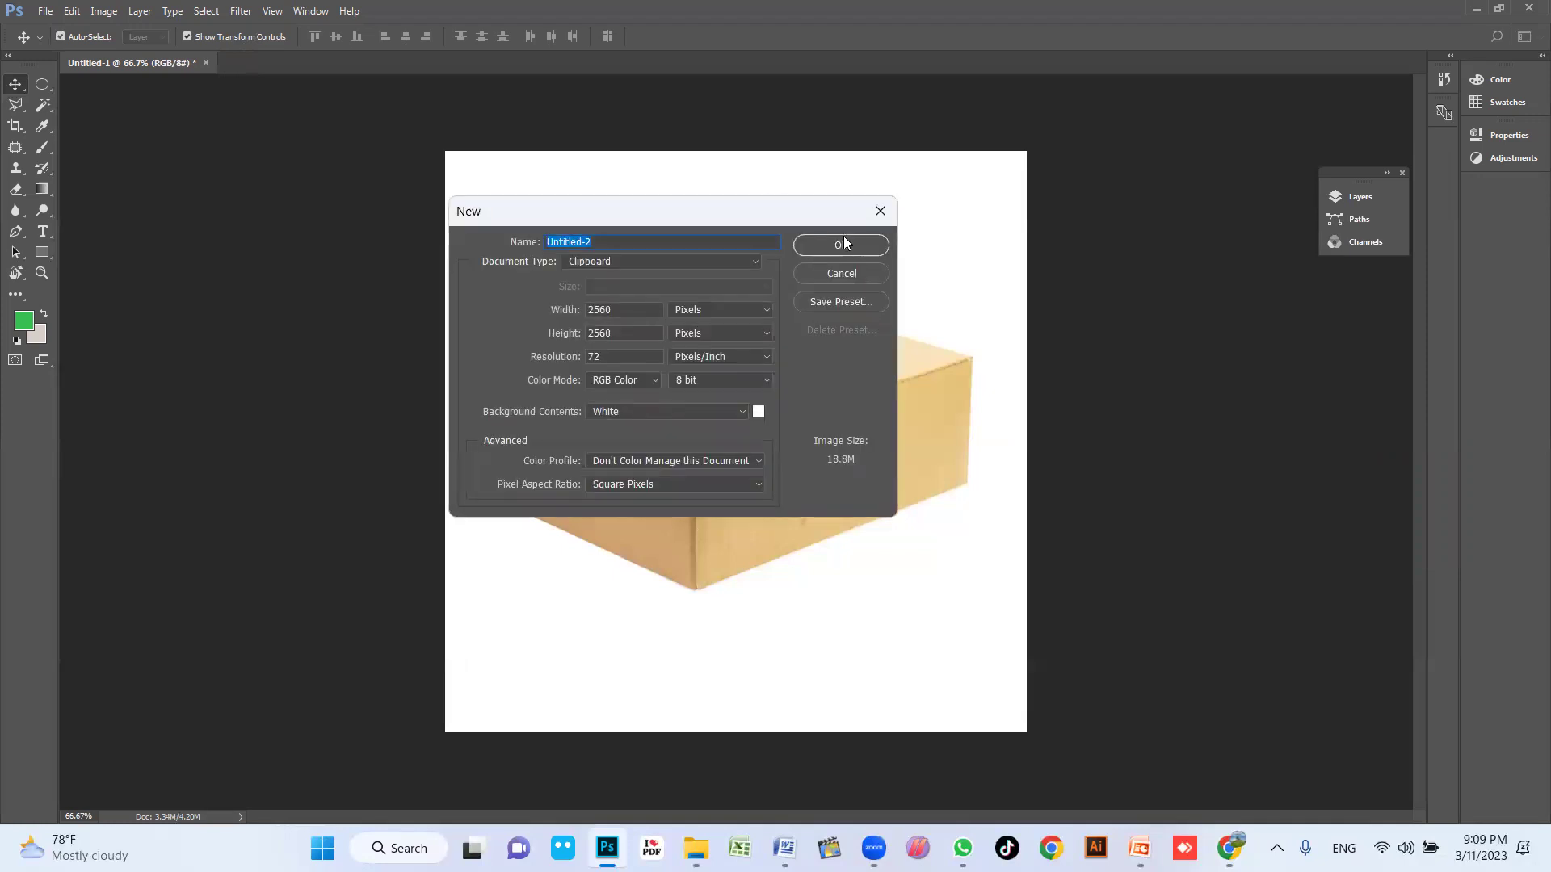
pyautogui.click(845, 242)
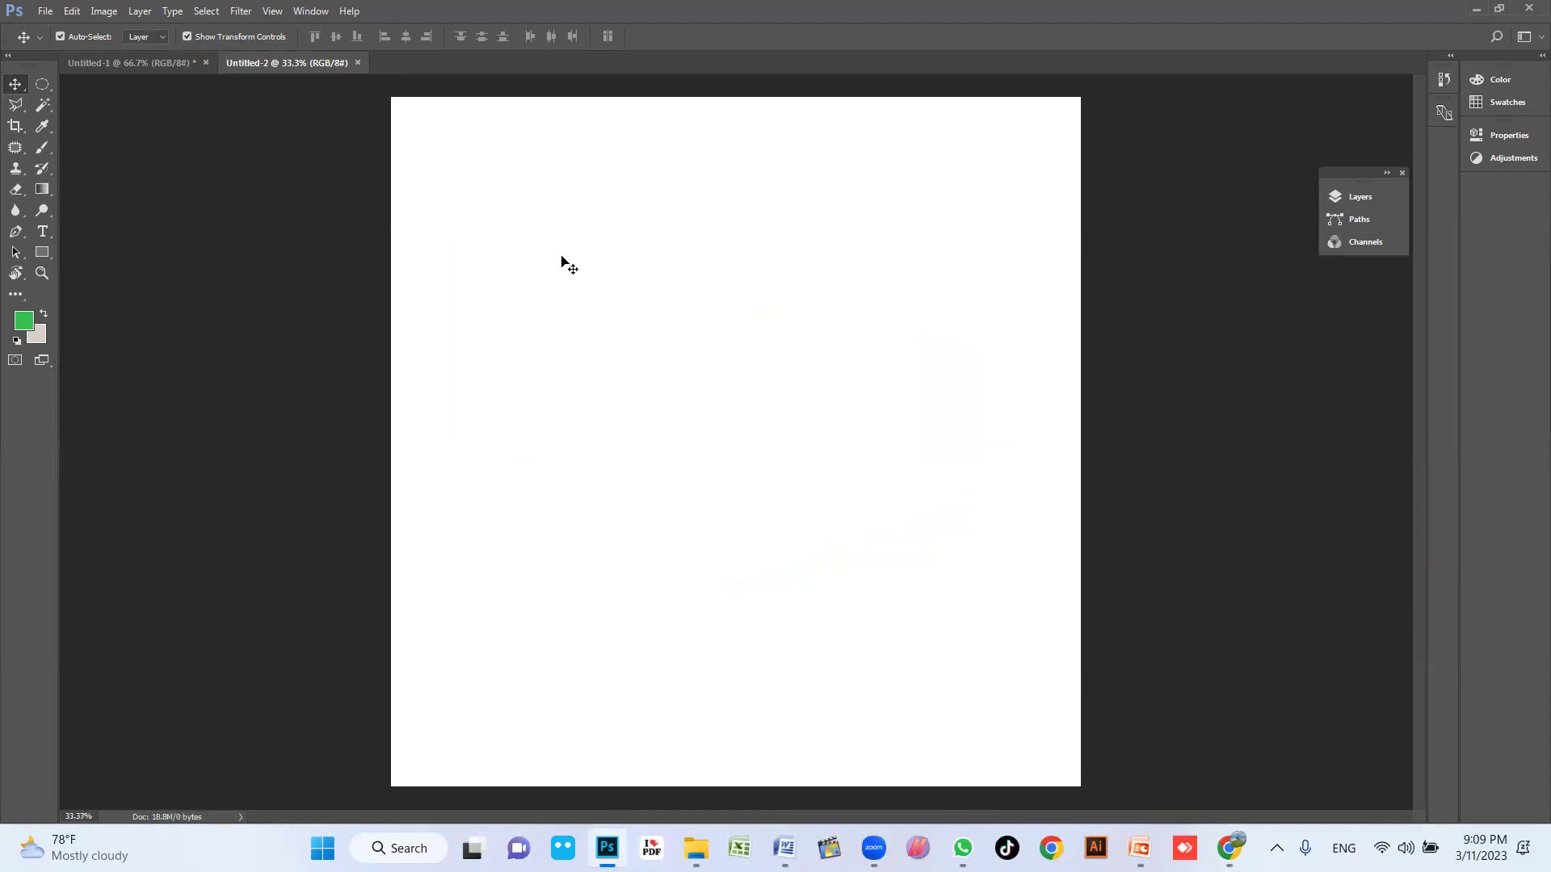
pyautogui.press('t')
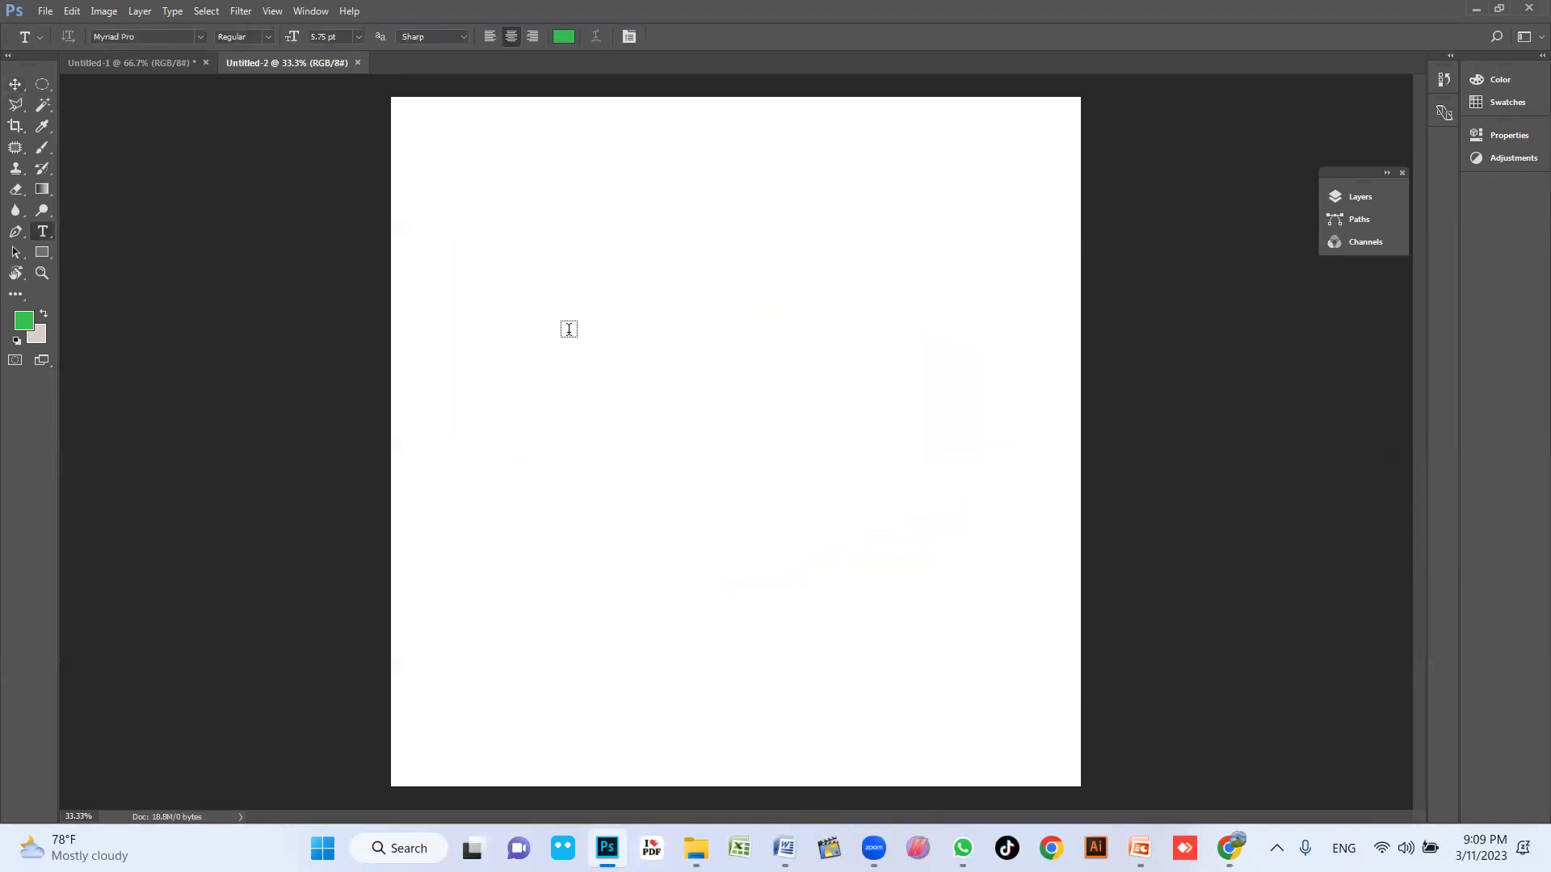
pyautogui.click(568, 331)
pyautogui.press('Escape')
pyautogui.click(572, 438)
pyautogui.press('Escape')
pyautogui.click(579, 358)
pyautogui.click(360, 39)
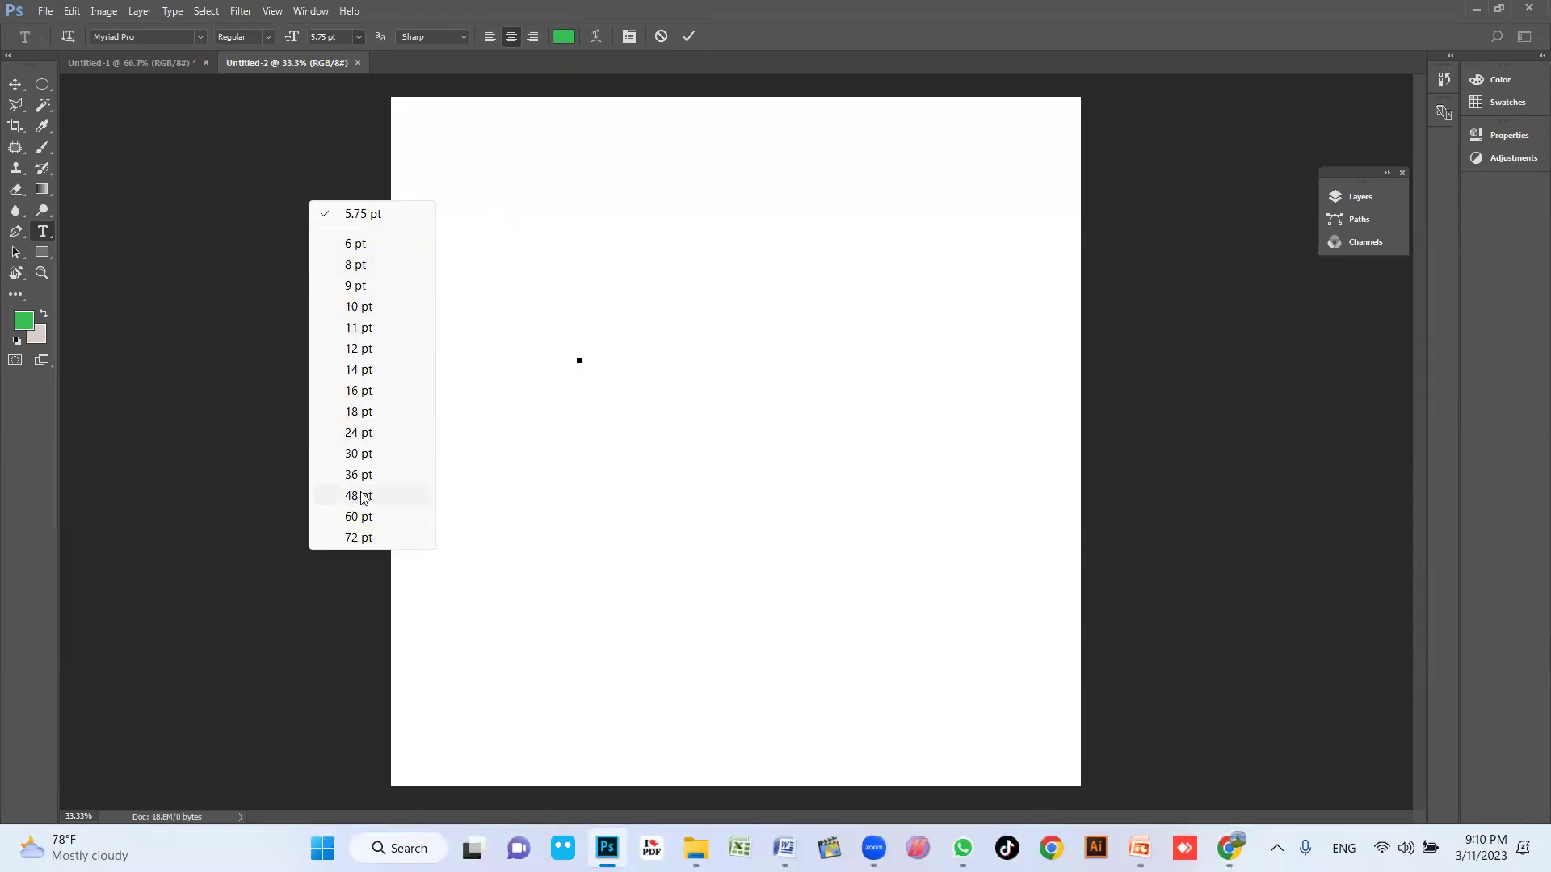
pyautogui.click(358, 495)
pyautogui.write('jgkjhkjhlh')
pyautogui.hotkey('ctrl', 'a')
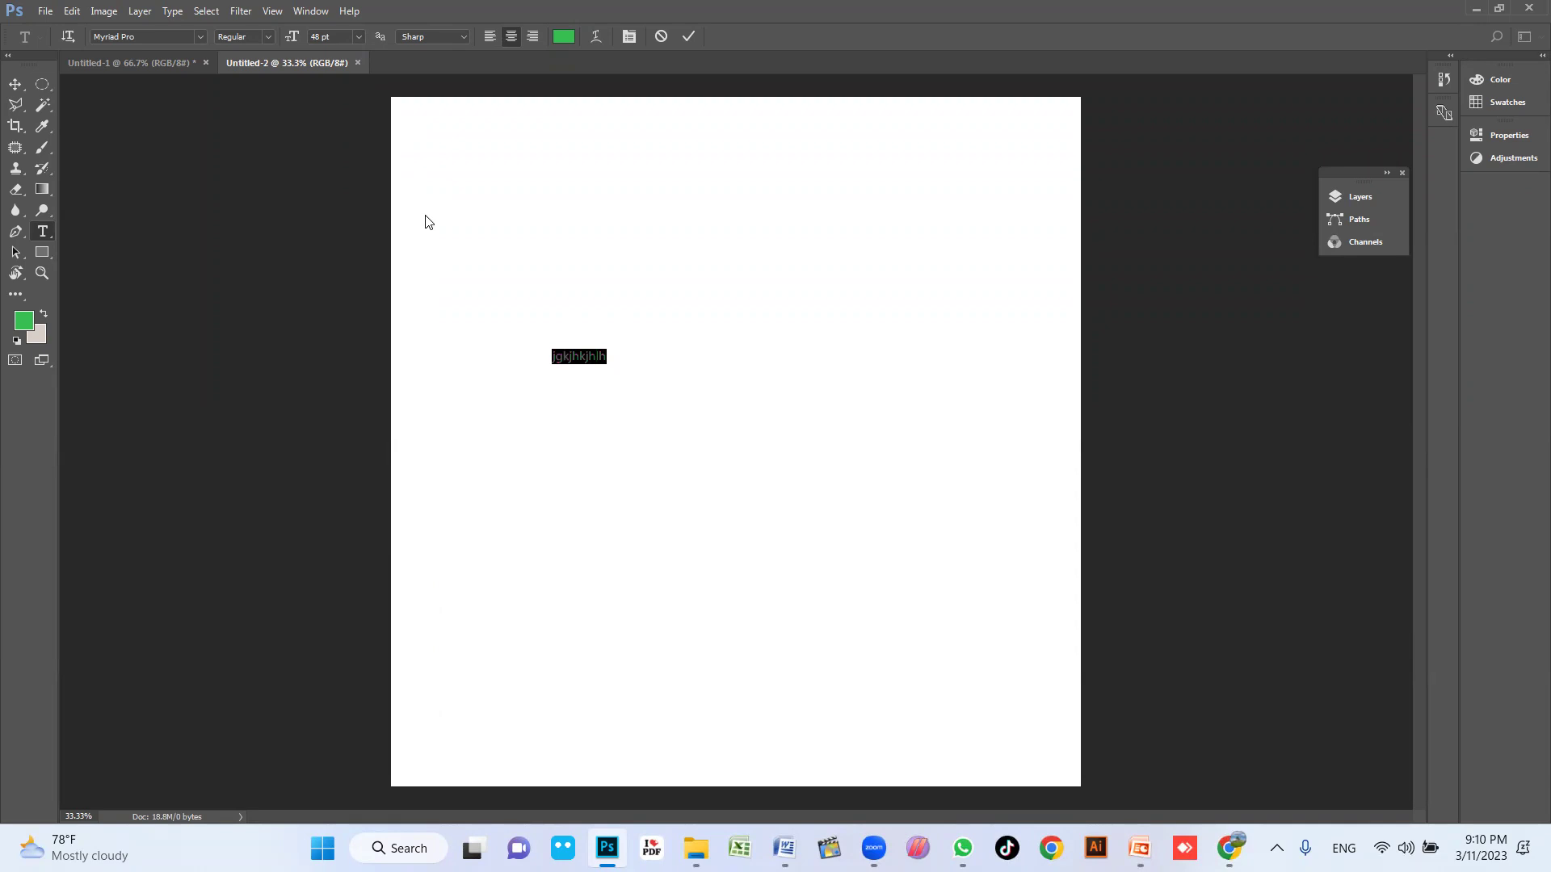
pyautogui.hotkey('ctrl', 't')
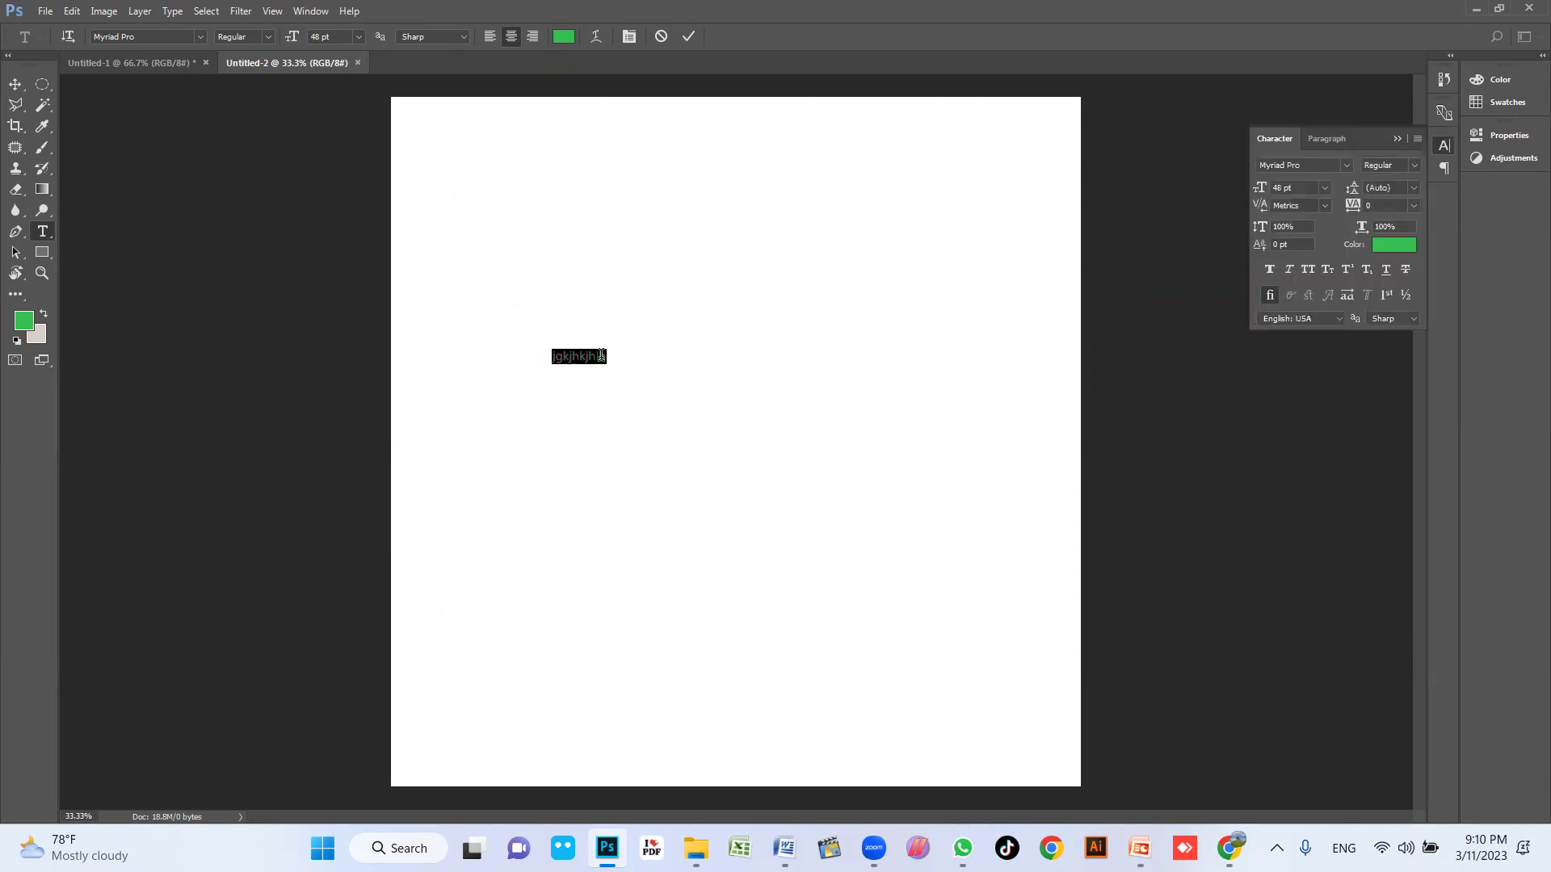
pyautogui.hotkey('ctrl', 't')
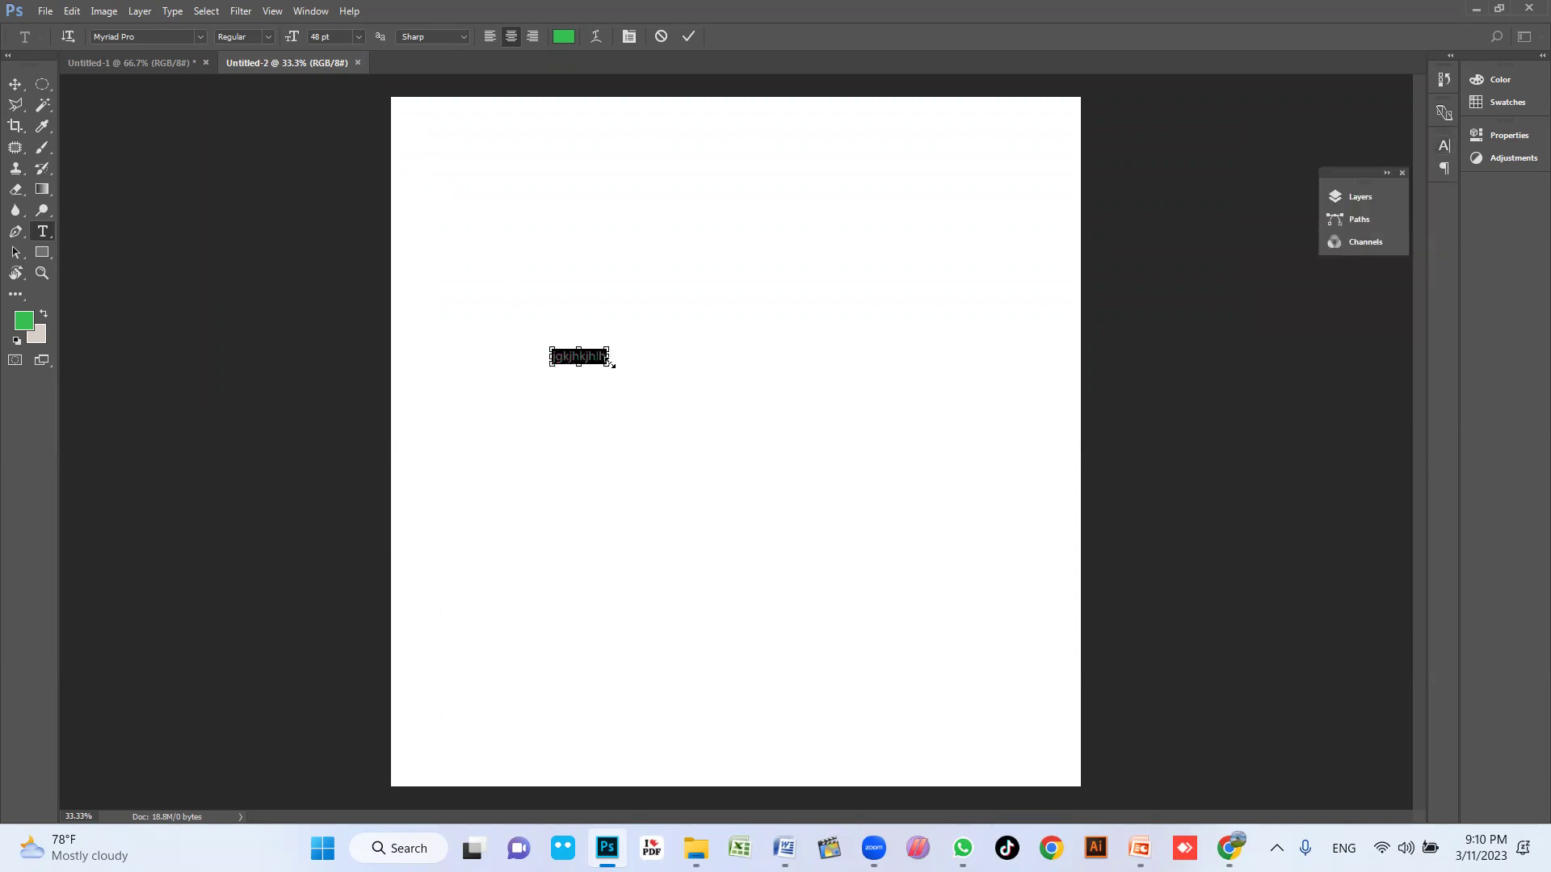
pyautogui.hotkey('ctrl', 't')
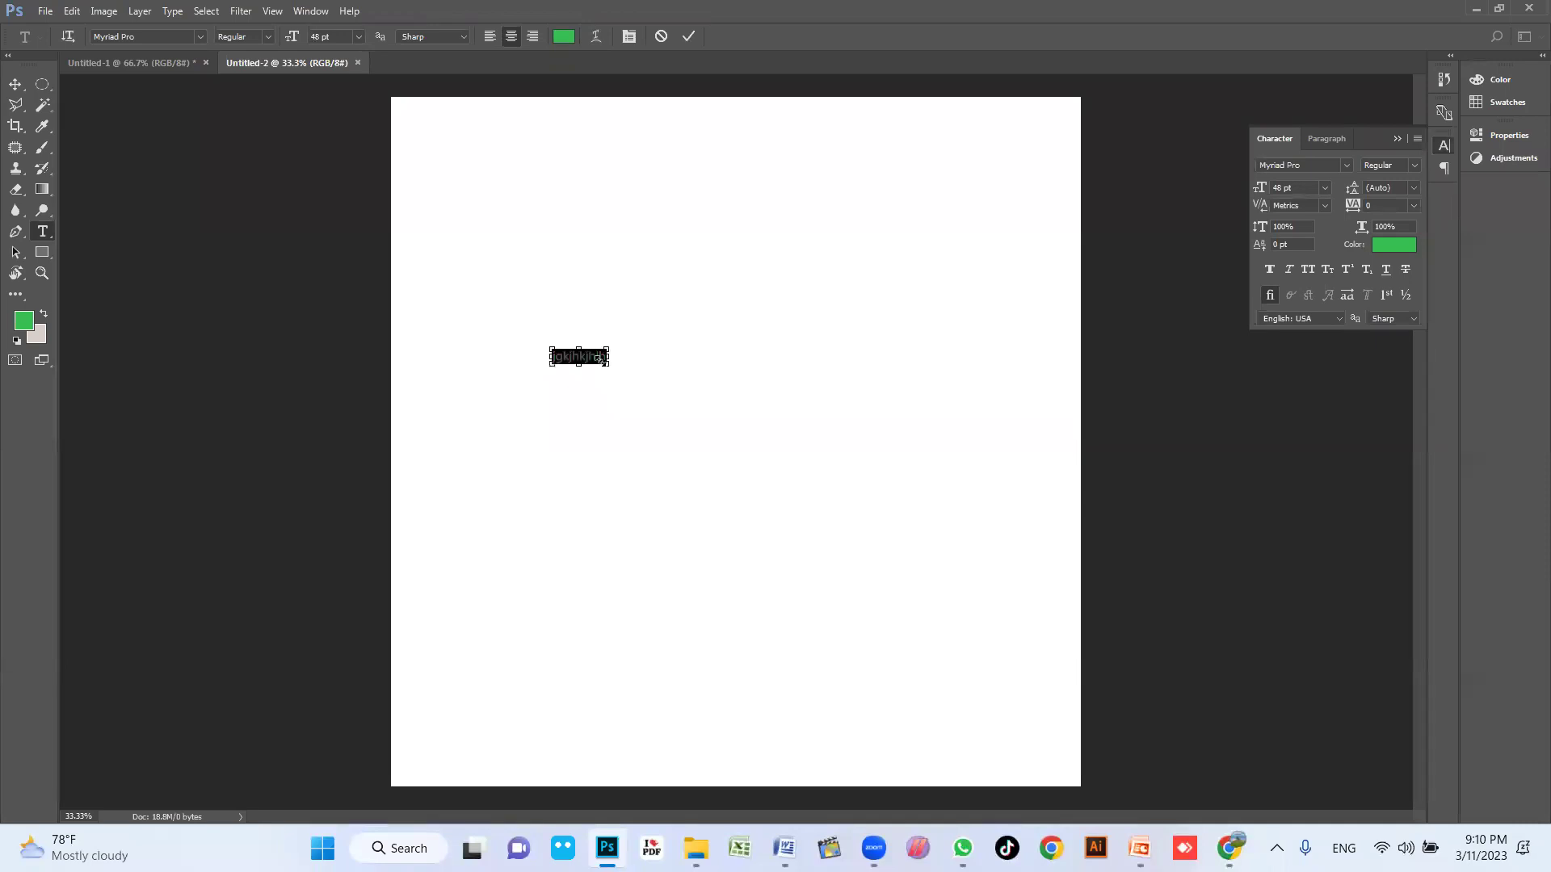
pyautogui.hotkey('ctrl', 't')
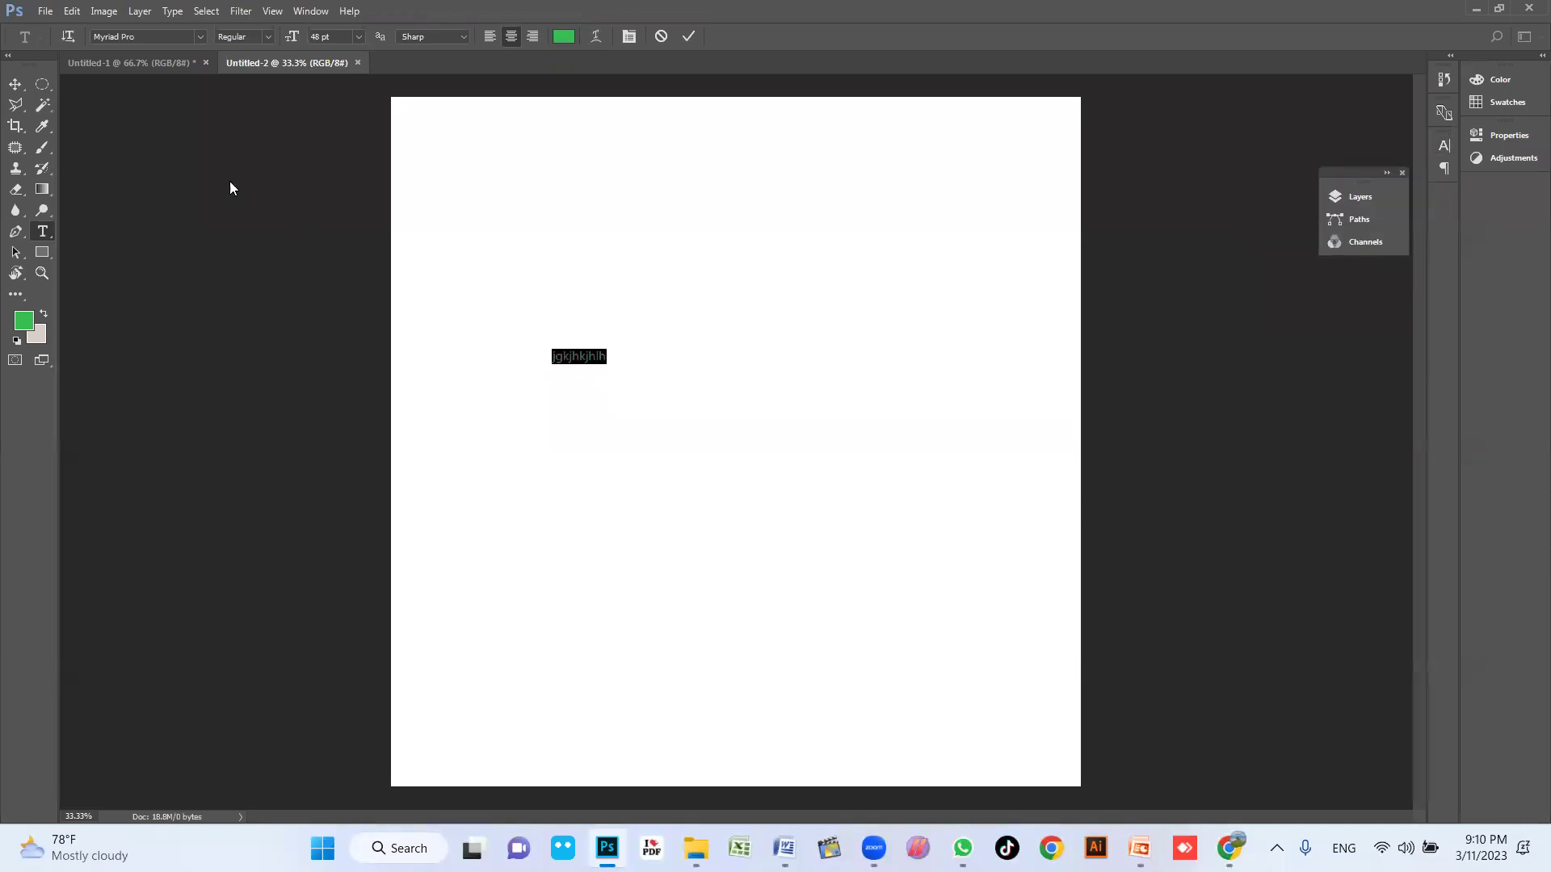
# Step: Scale the placeholder text up proportionally to about 426 pt and position it slightly above the canvas centre
pyautogui.click(14, 83)
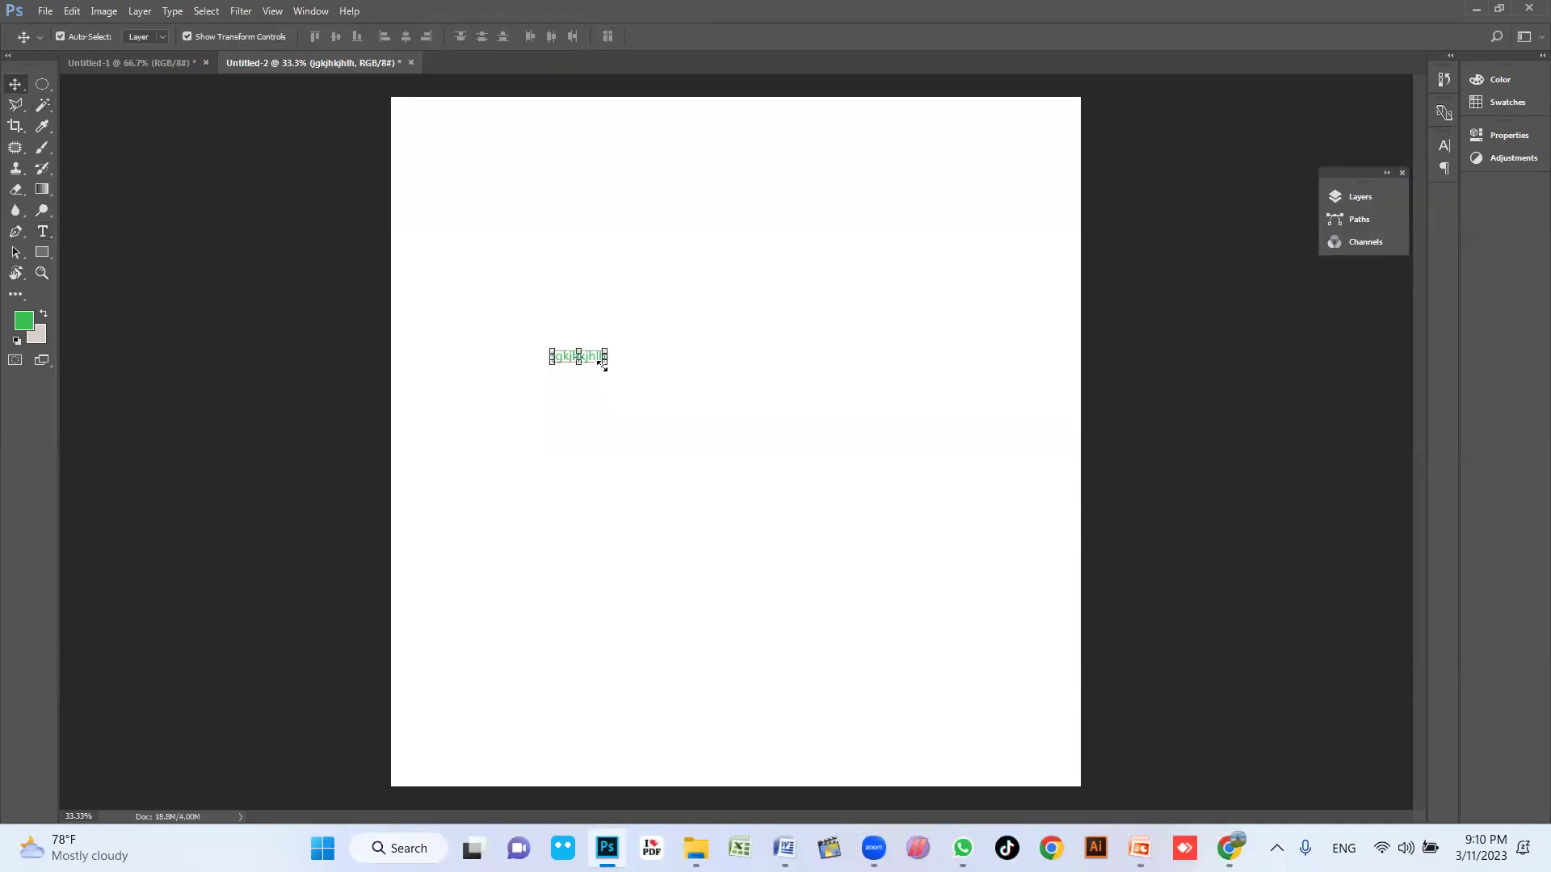
pyautogui.moveTo(604, 361); pyautogui.dragTo(777, 418)
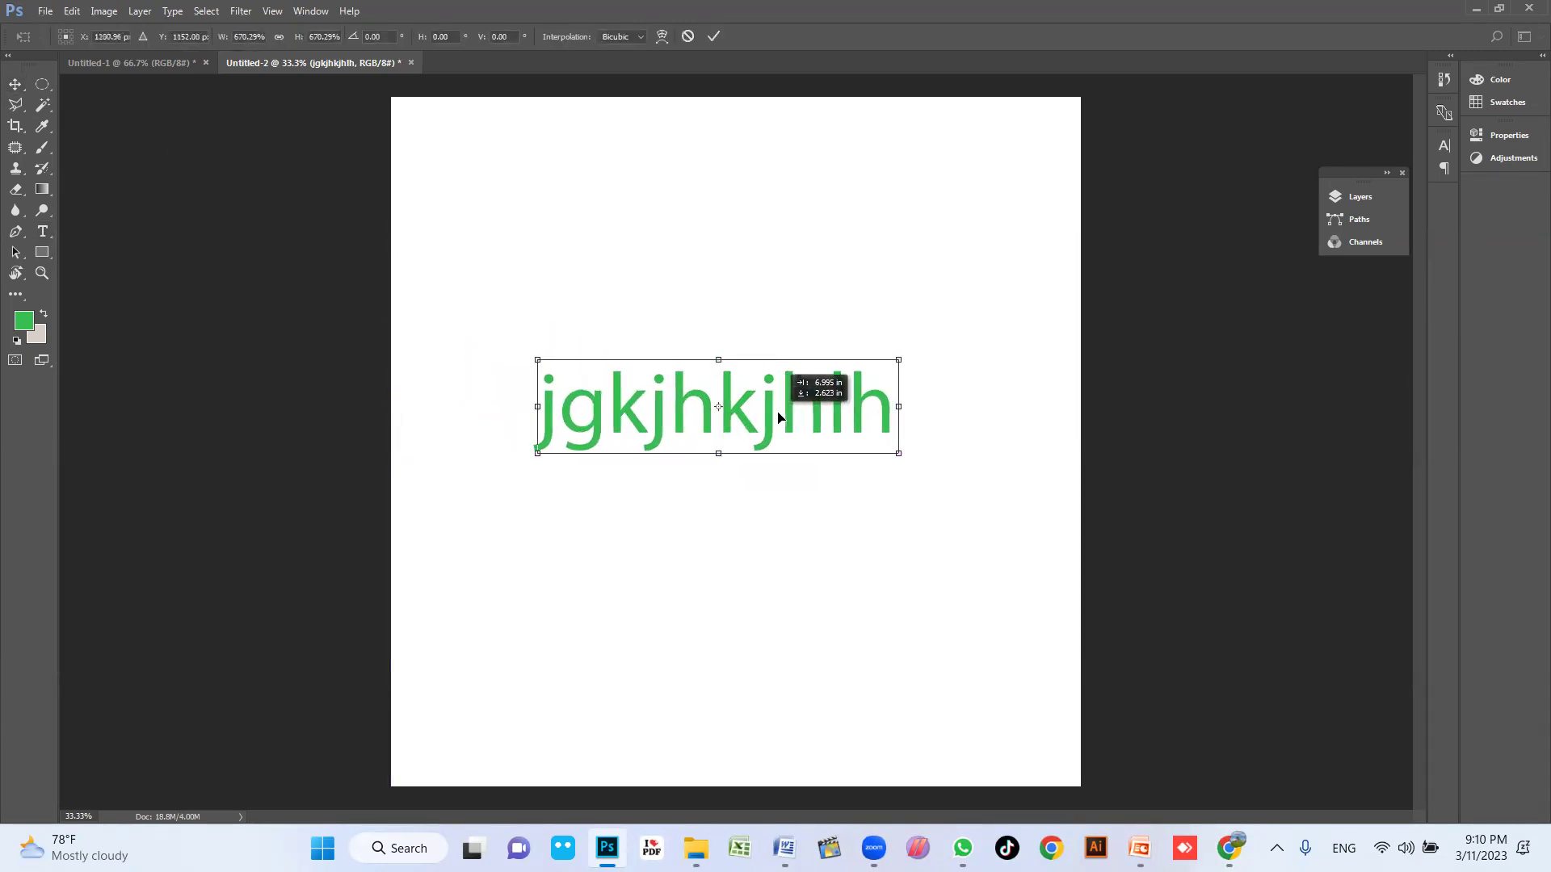
pyautogui.moveTo(899, 455); pyautogui.dragTo(942, 509)
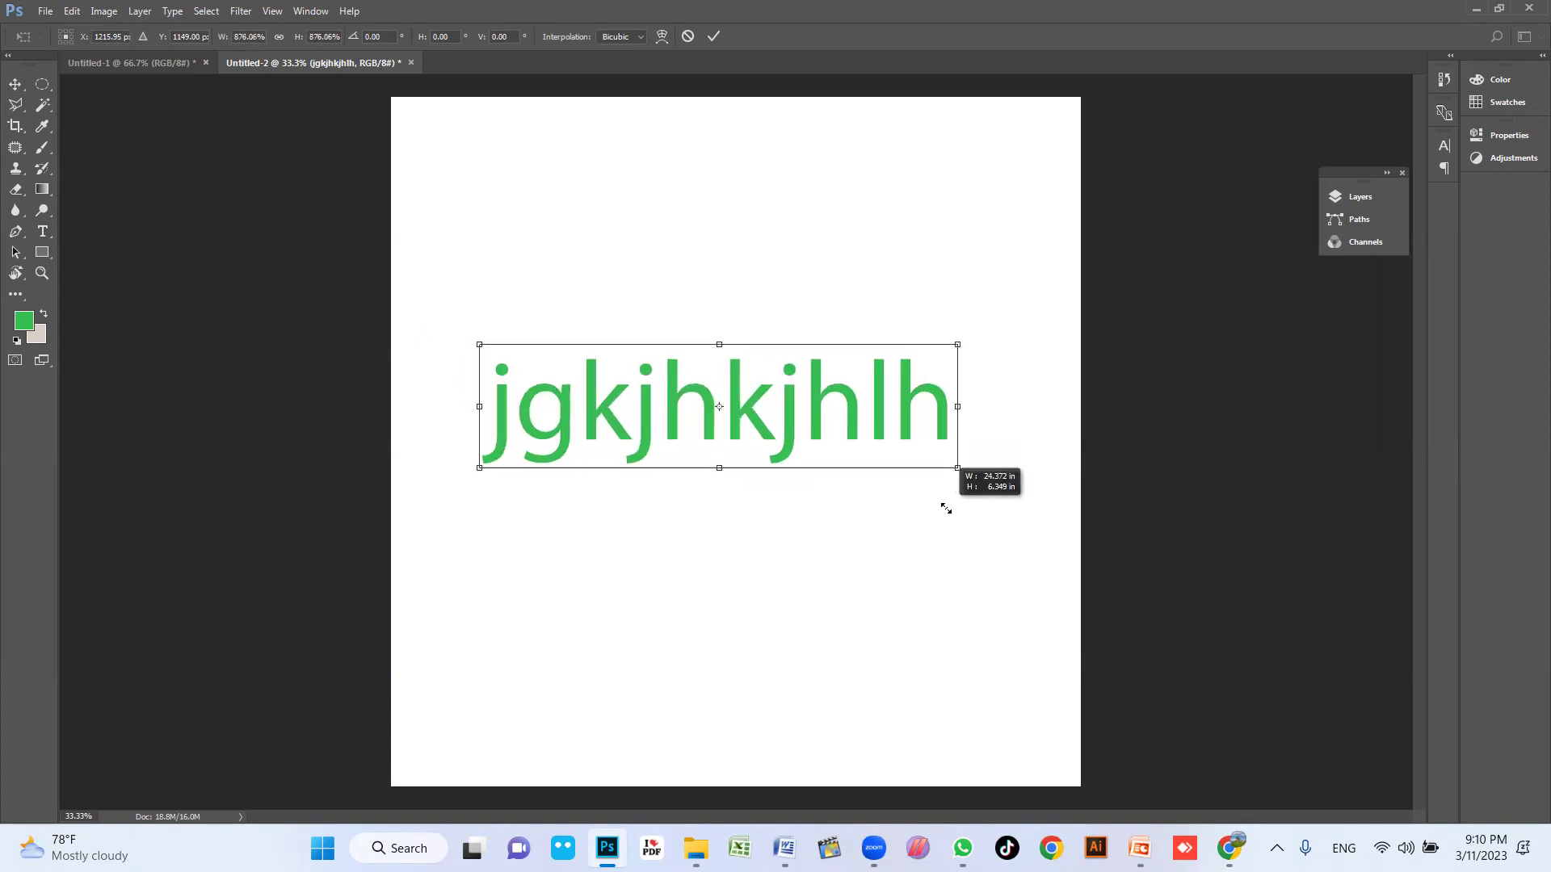
pyautogui.press('Return')
pyautogui.moveTo(945, 396)
pyautogui.mouseDown()
pyautogui.moveTo(880, 386)
pyautogui.moveTo(955, 385)
pyautogui.mouseUp()
# Step: Expand the floating Layers panel and replace the placeholder text with "SKILLS UP"
pyautogui.press('t')
pyautogui.click(972, 404)
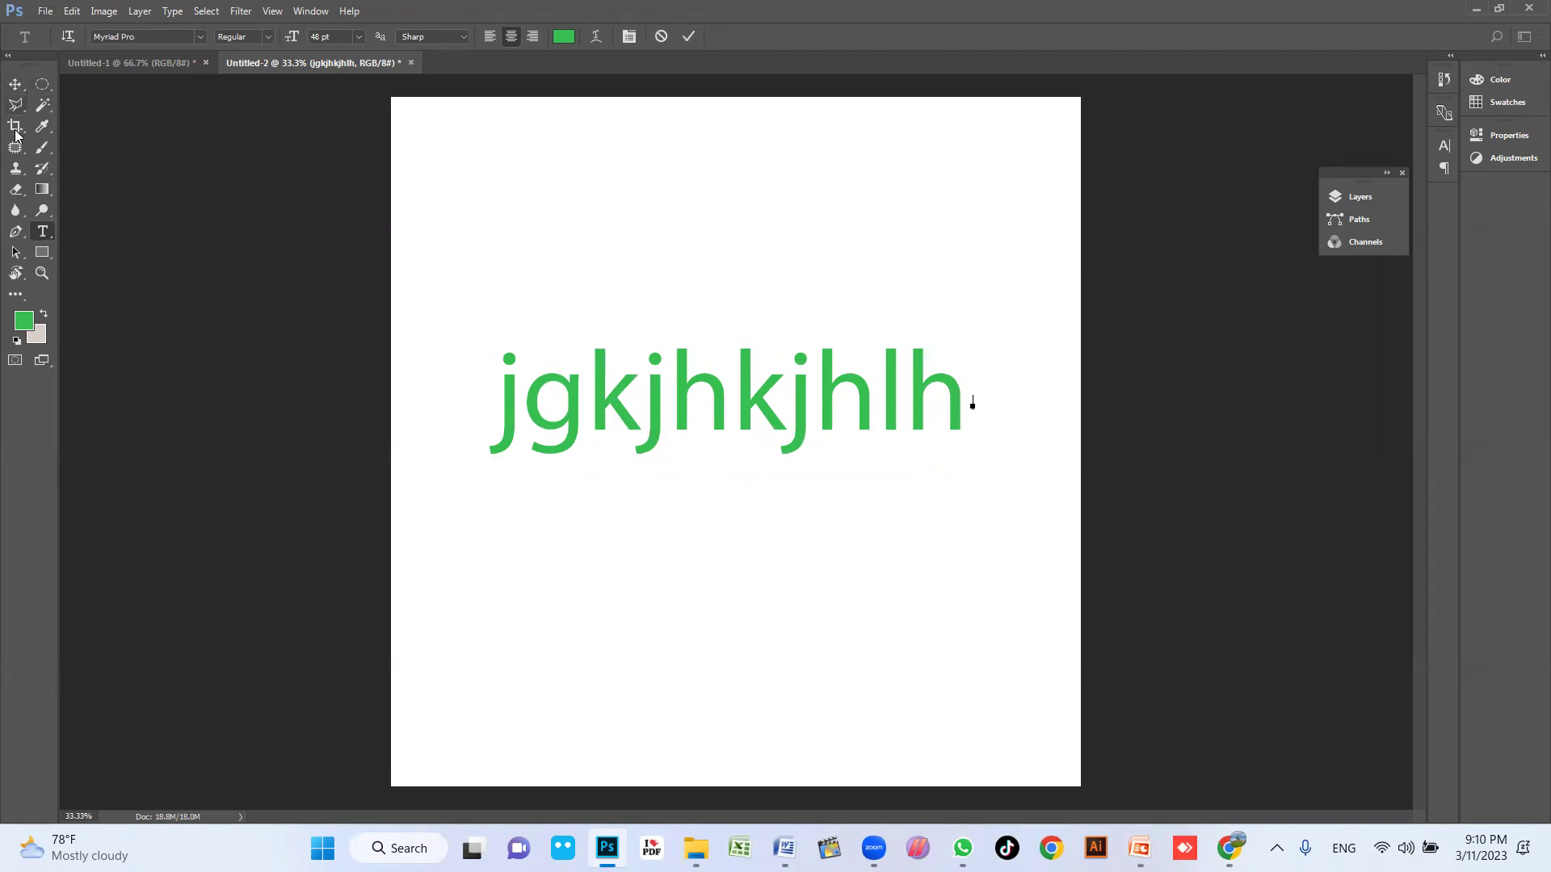
pyautogui.hotkey('ctrl', 'Return')
pyautogui.click(1388, 174)
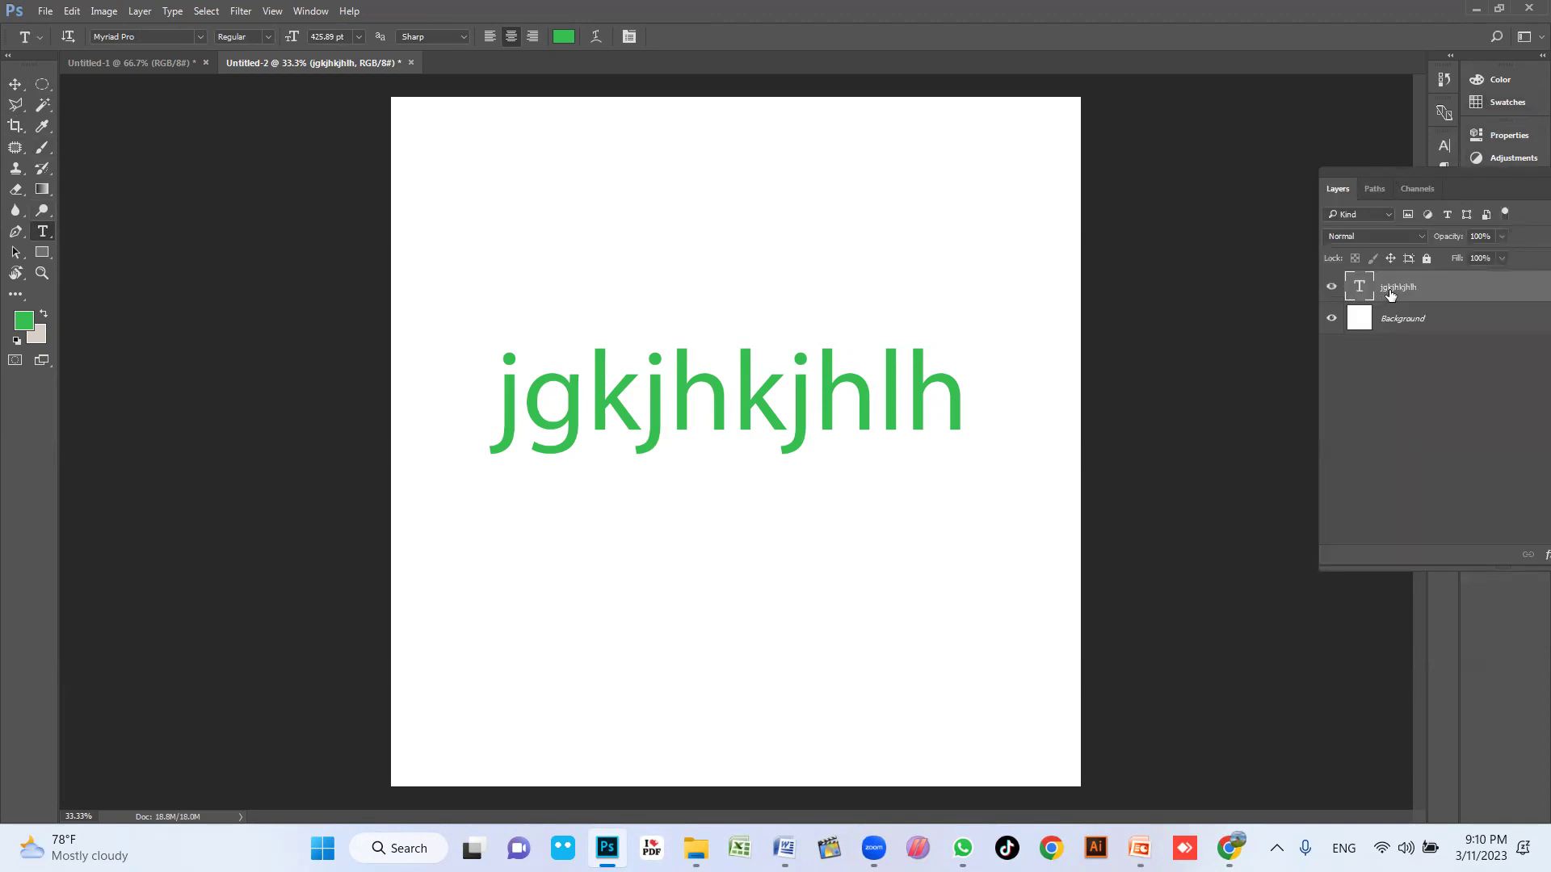
pyautogui.click(875, 390)
pyautogui.moveTo(961, 392); pyautogui.dragTo(459, 367)
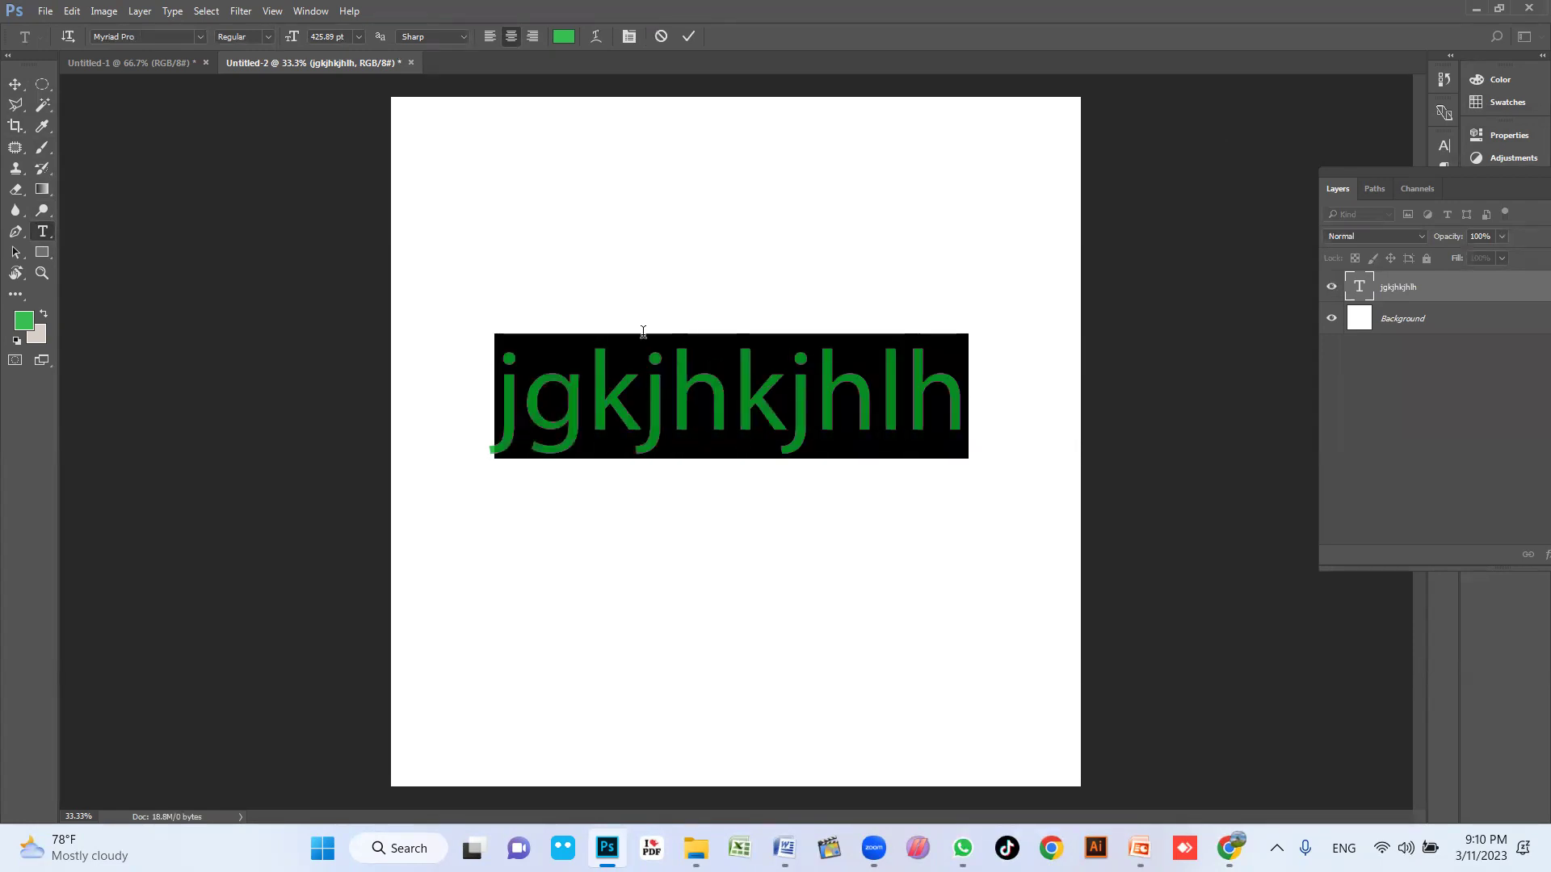
pyautogui.write('SKILLS UP')
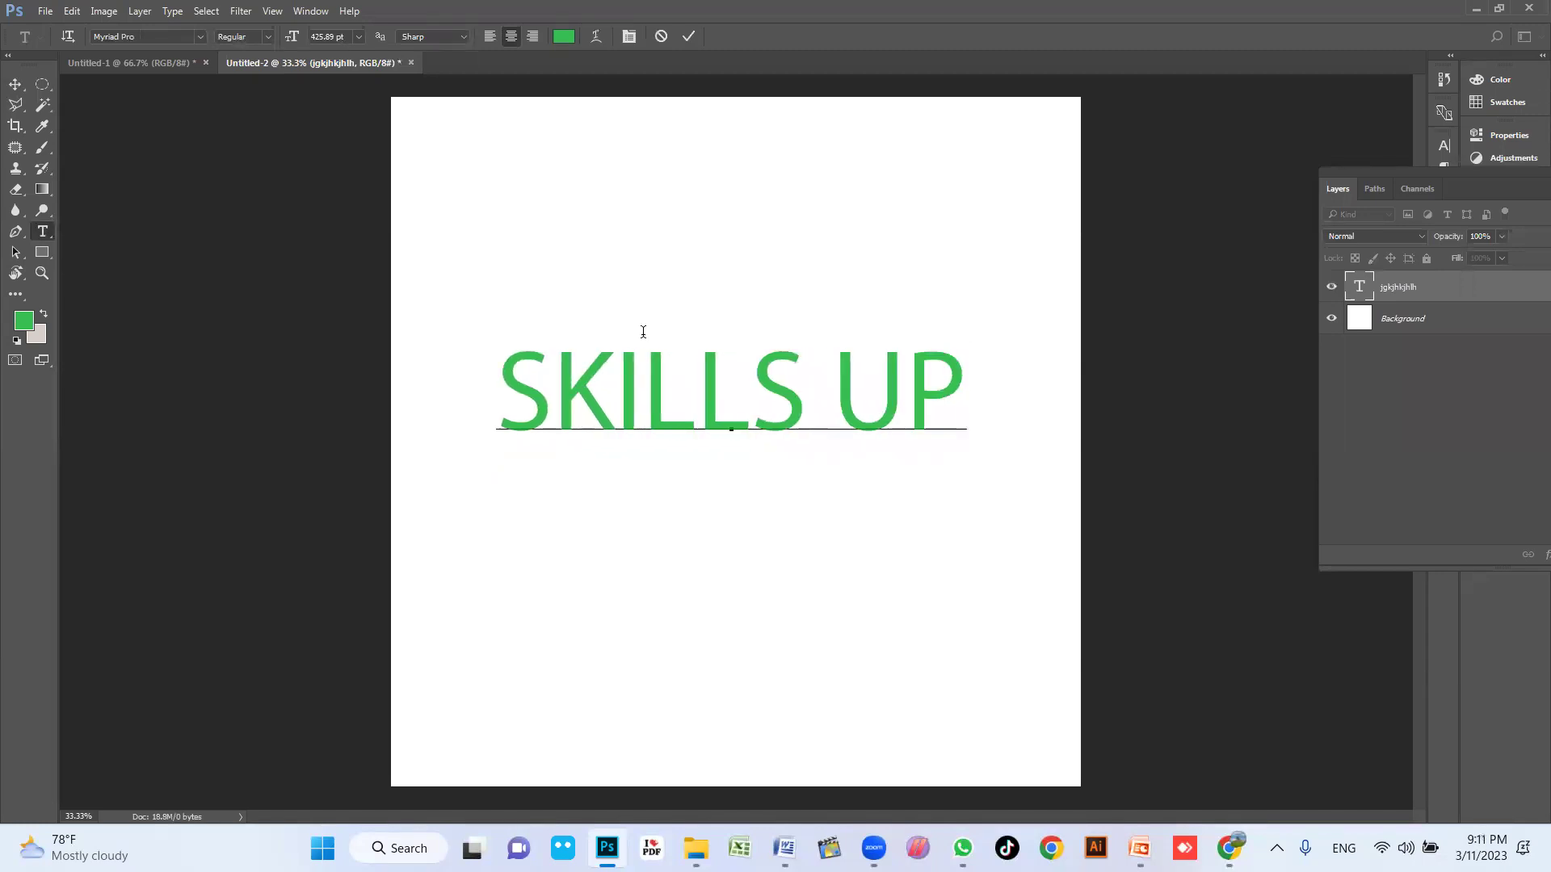
pyautogui.click(15, 84)
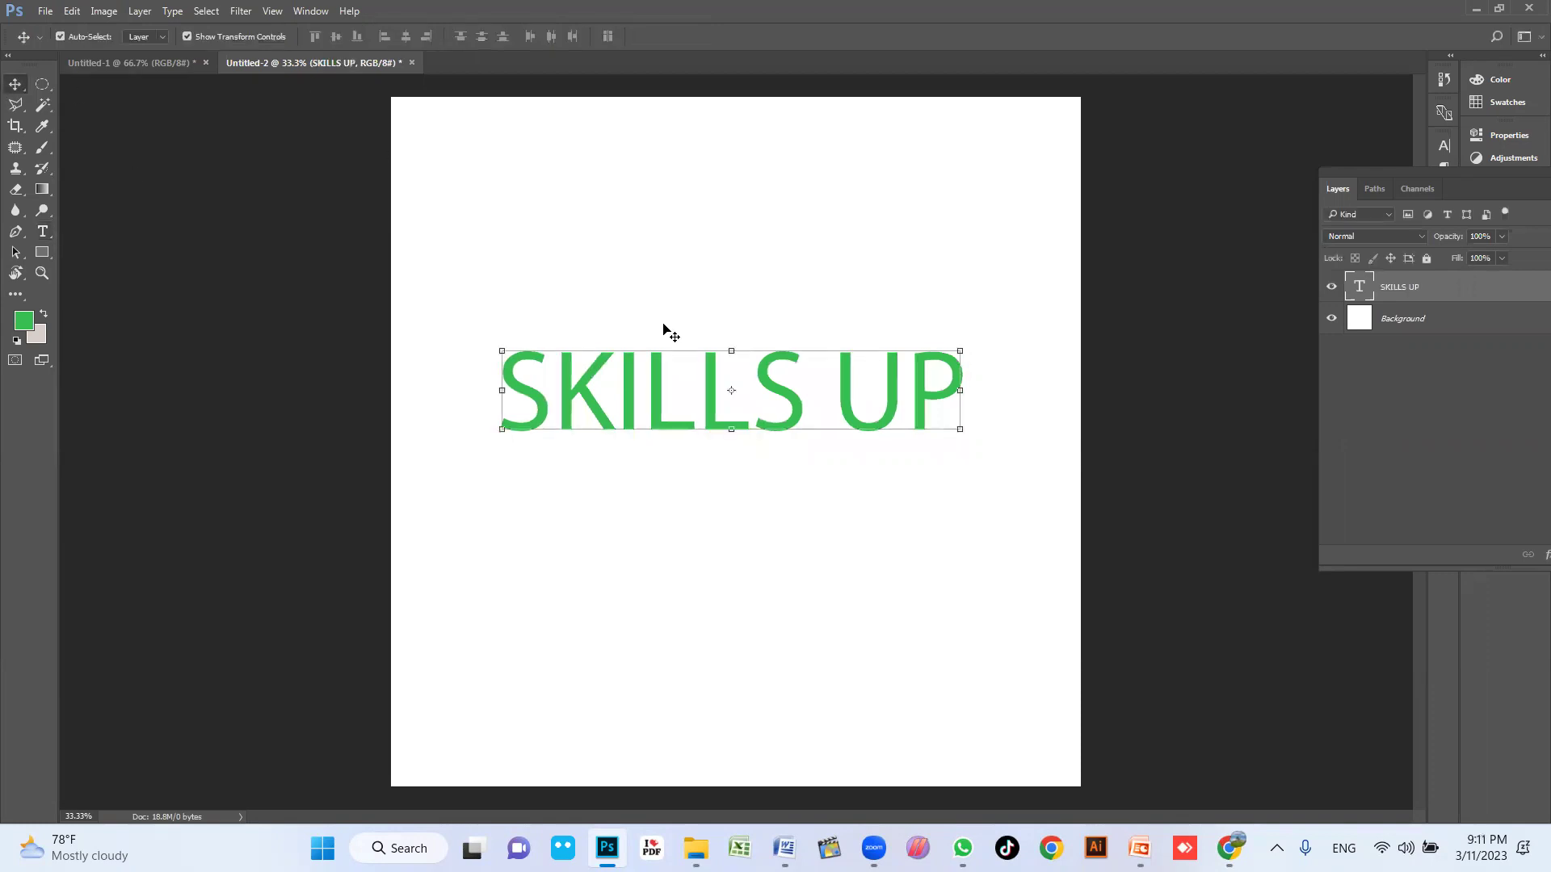
pyautogui.press('ctrl')
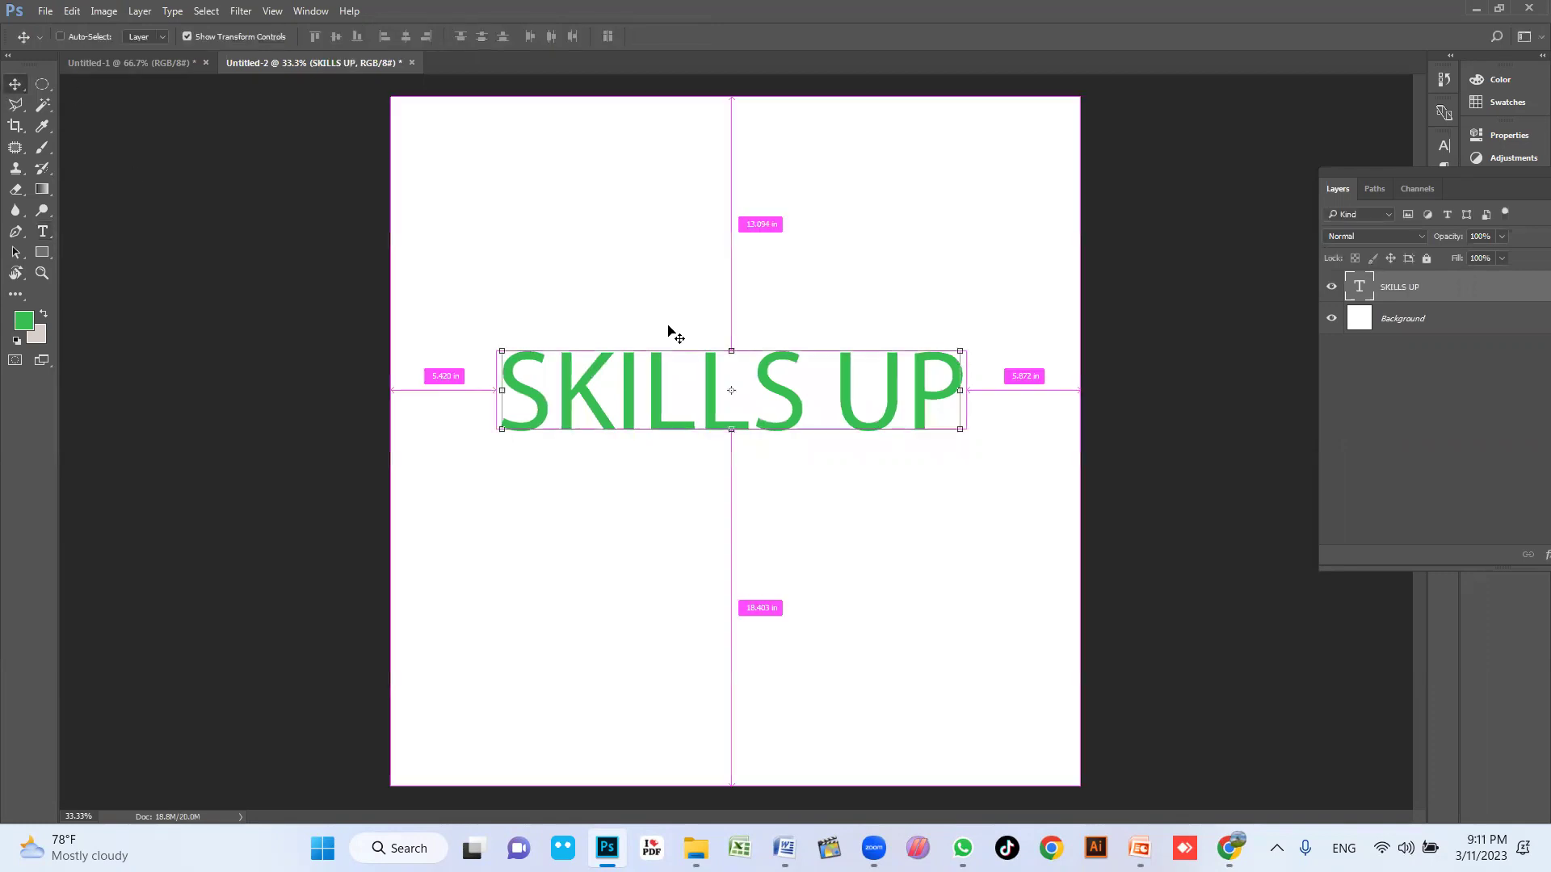
pyautogui.press('ctrl')
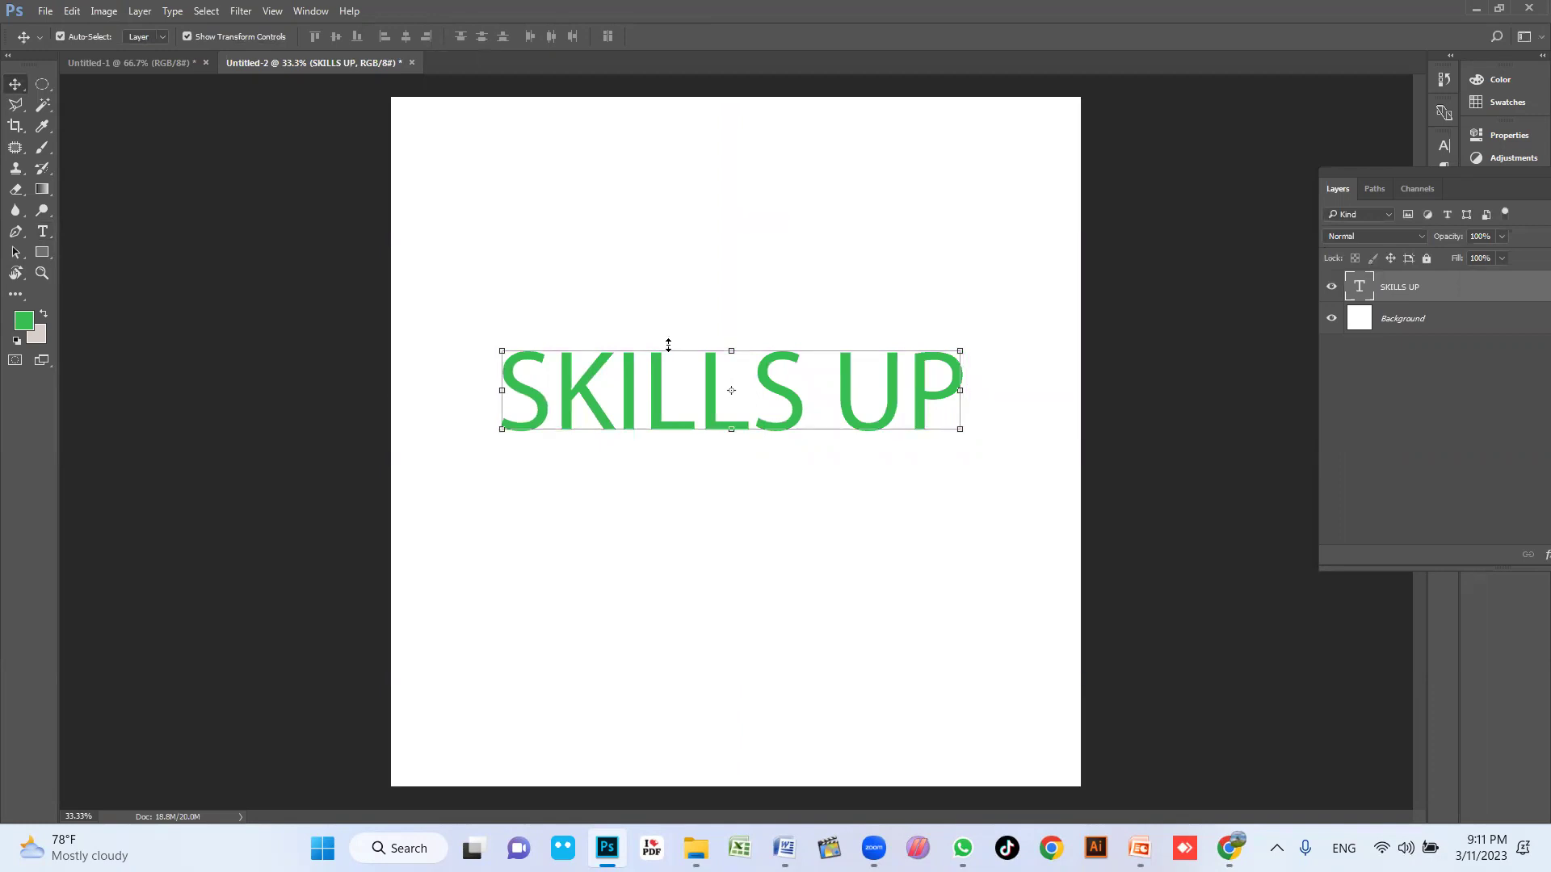
pyautogui.click(157, 62)
pyautogui.click(723, 395)
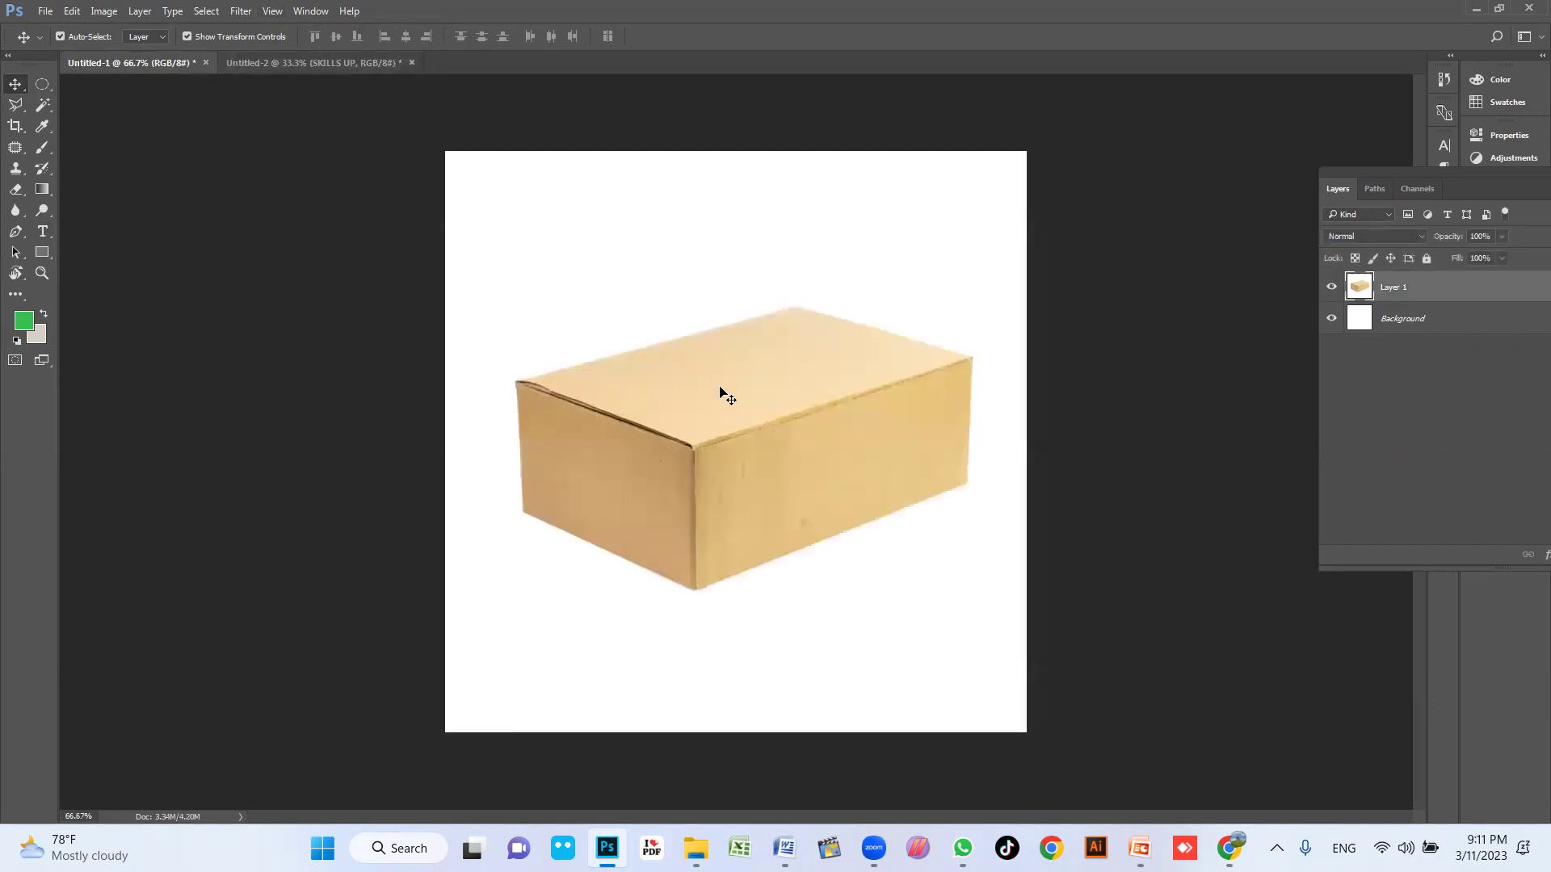
pyautogui.click(272, 11)
pyautogui.click(273, 11)
pyautogui.click(241, 12)
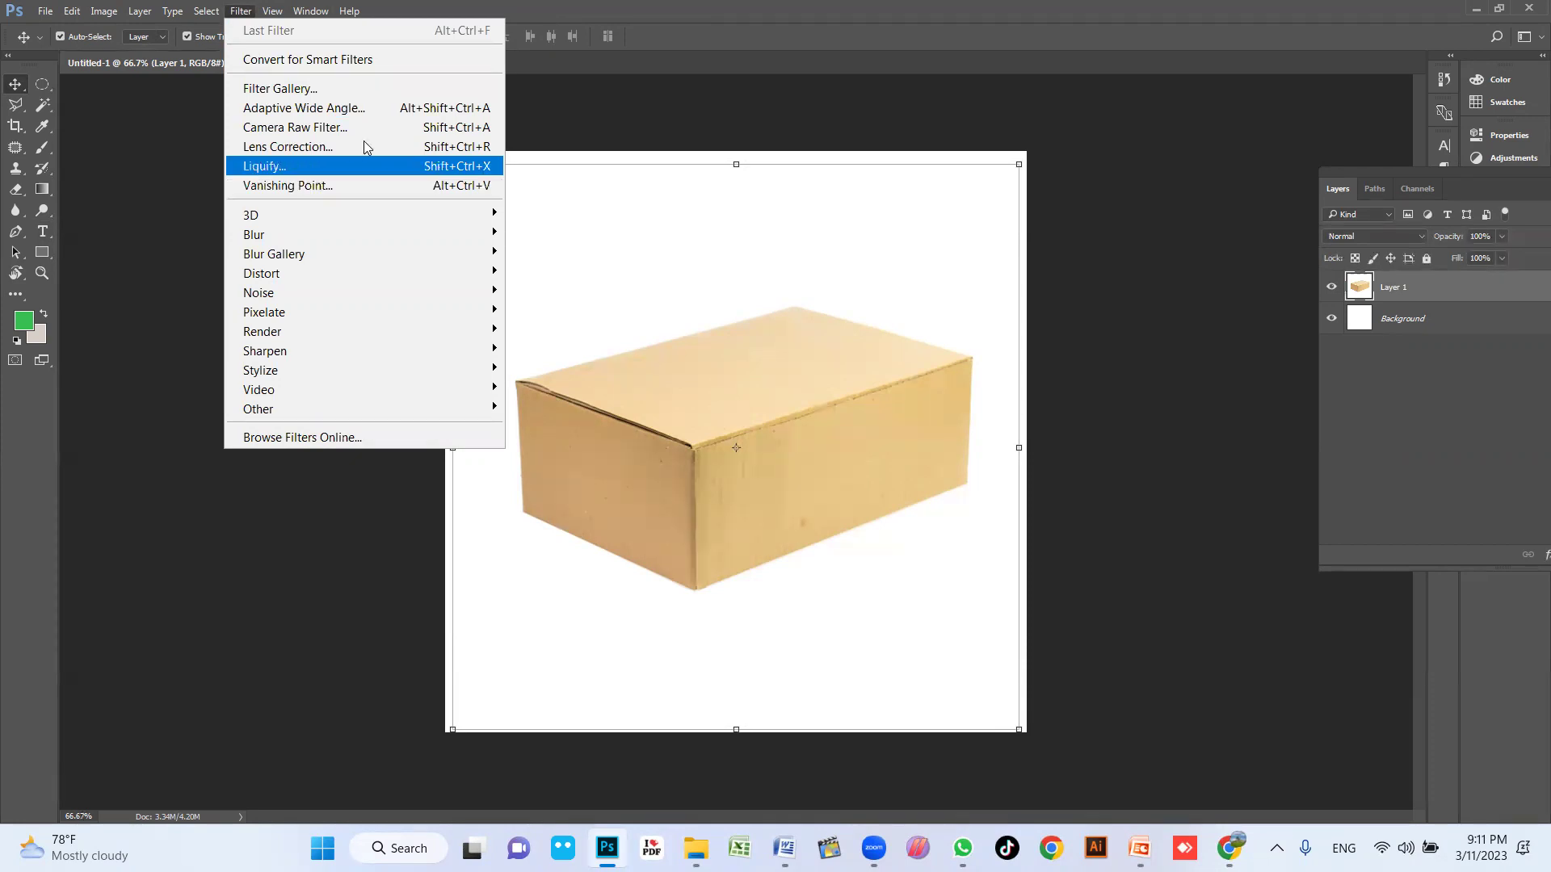
pyautogui.click(362, 184)
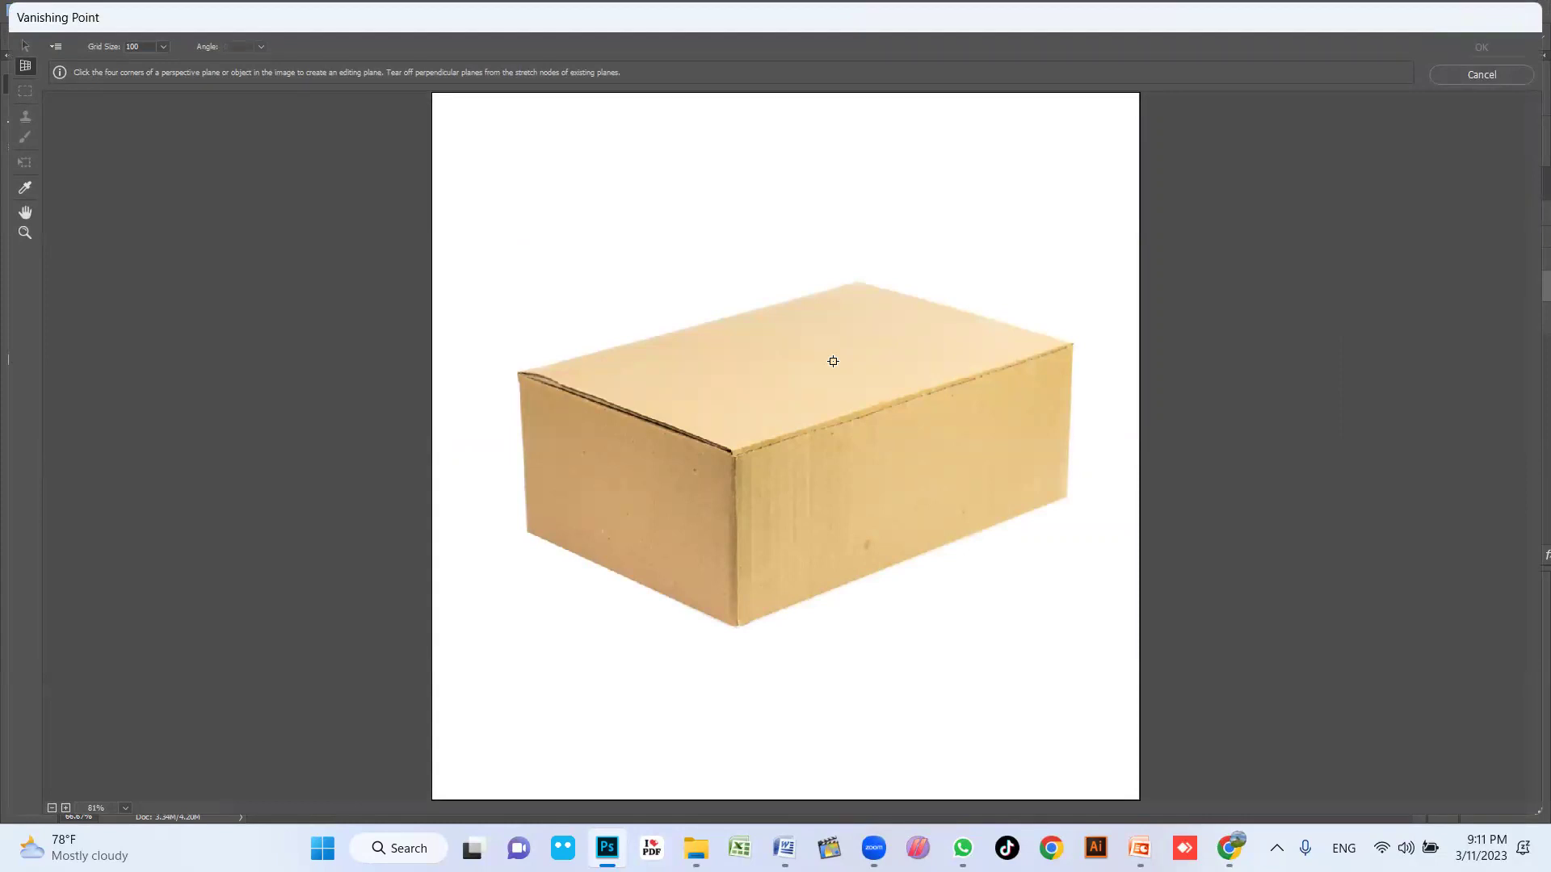
pyautogui.press('alt')
# Step: Paste the copied box image into the Untitled-1 document and delete its box image layers
pyautogui.hotkey('ctrl', 'v')
pyautogui.moveTo(848, 398); pyautogui.dragTo(790, 289)
pyautogui.press('c')
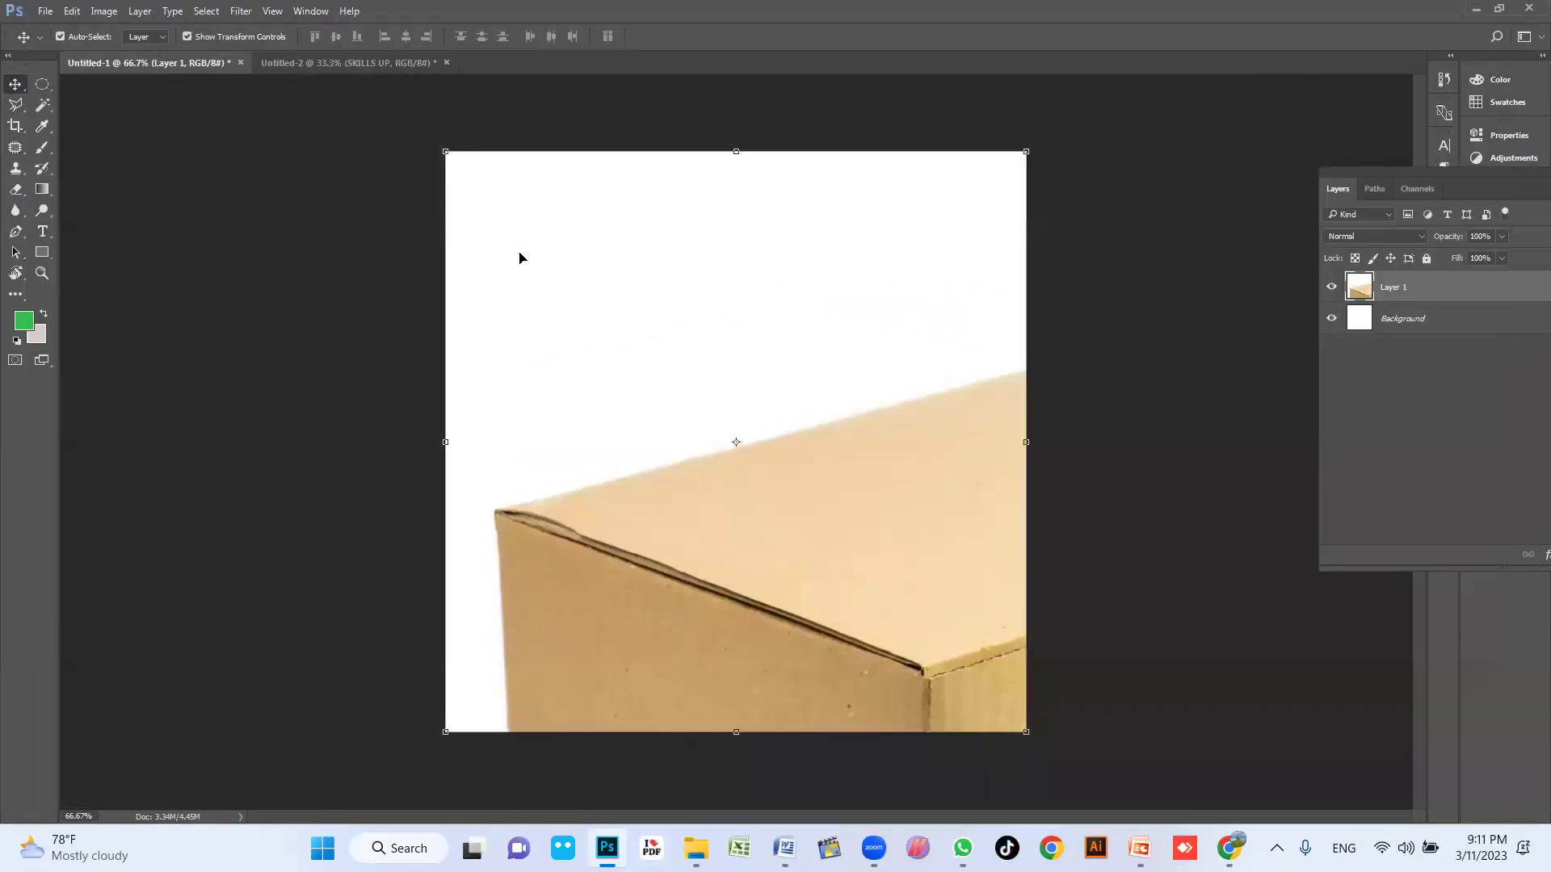
pyautogui.moveTo(883, 495); pyautogui.dragTo(800, 403)
pyautogui.press('Delete')
pyautogui.moveTo(800, 483); pyautogui.dragTo(805, 417)
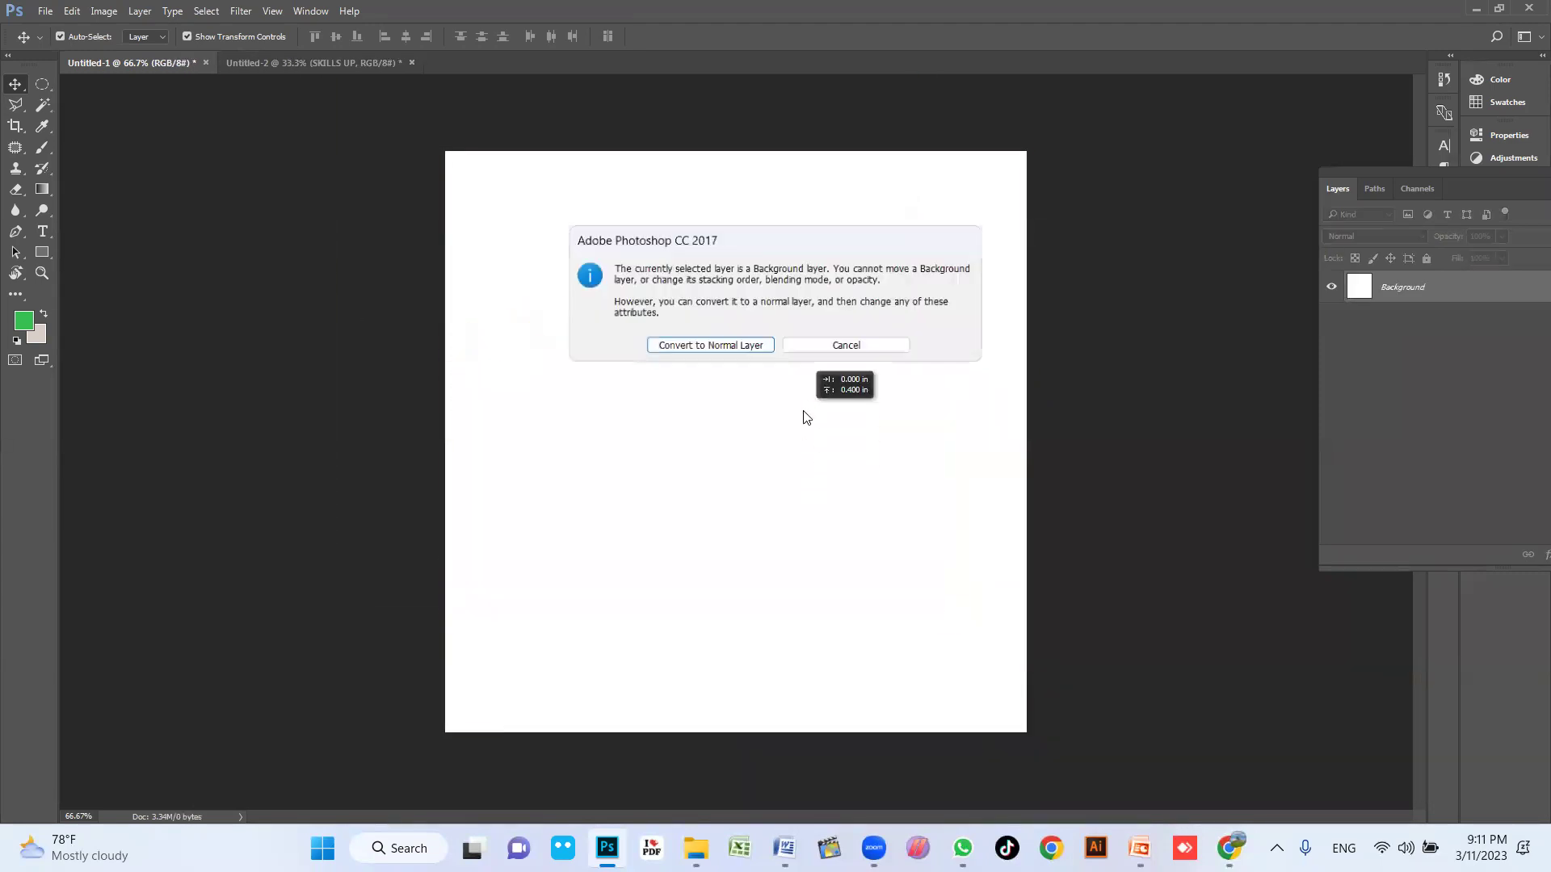
pyautogui.click(825, 349)
# Step: Close the Untitled-1 document without saving it
pyautogui.click(335, 62)
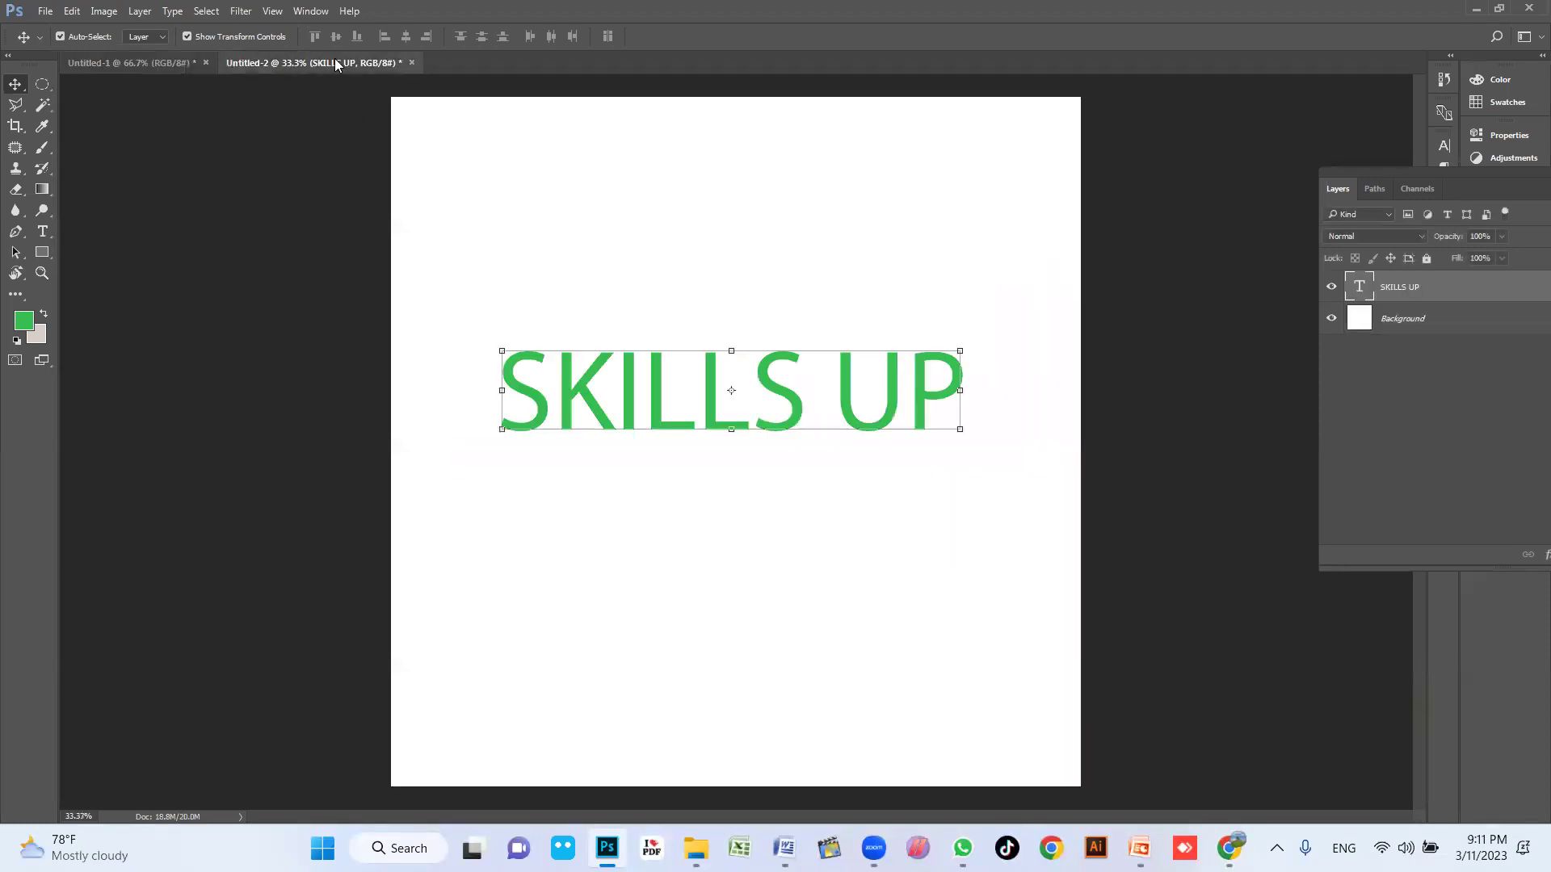
pyautogui.click(168, 62)
pyautogui.click(205, 63)
pyautogui.click(711, 312)
pyautogui.click(760, 210)
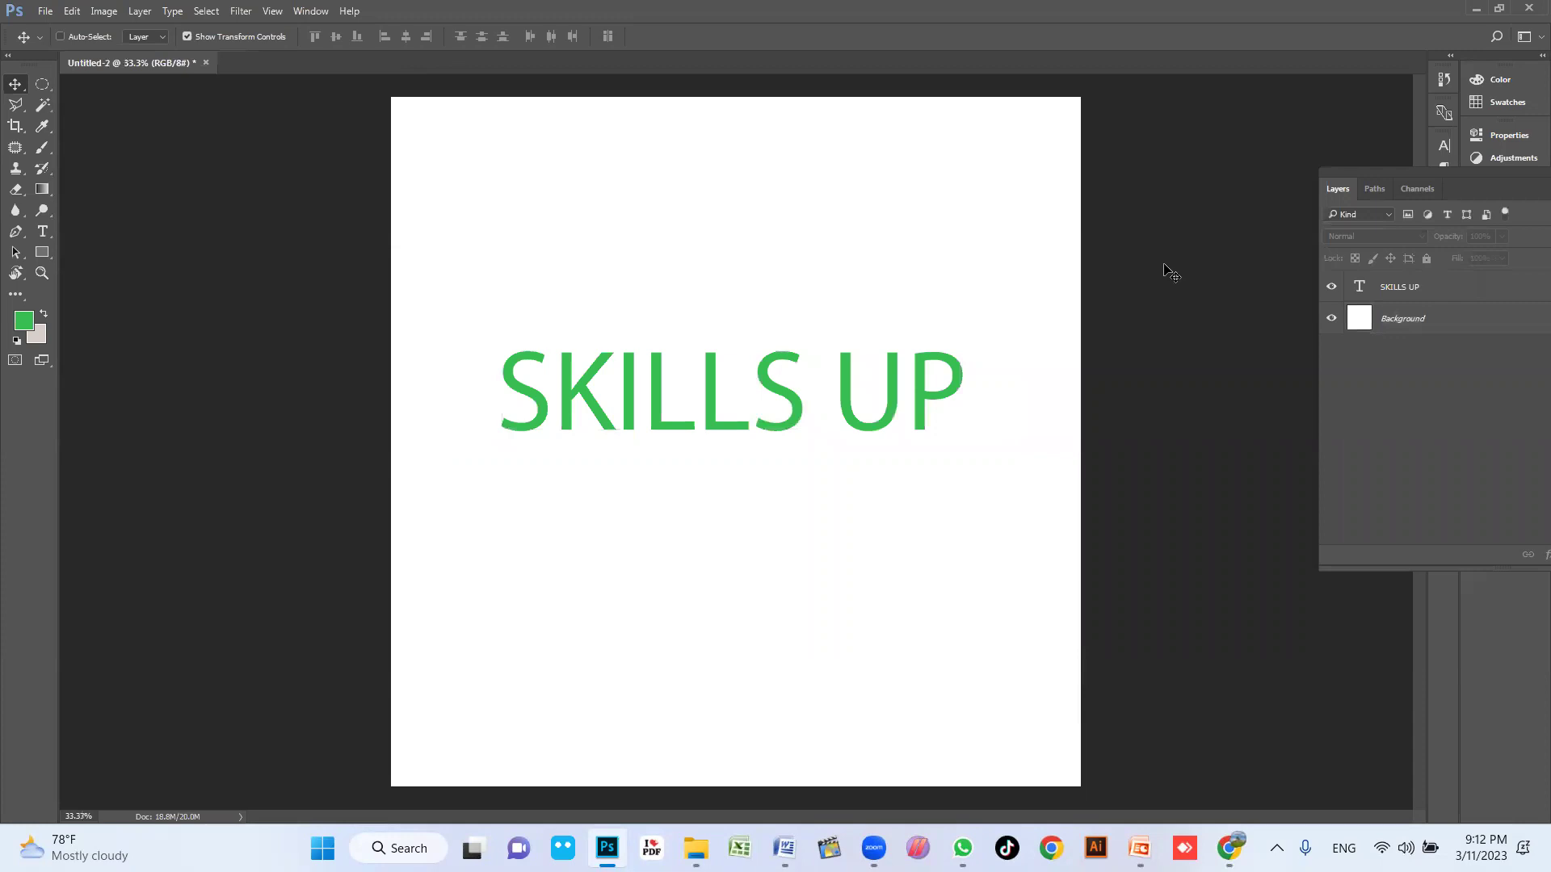
# Step: Create a new blank document with a white background and switch to the brown box image results in Chrome
pyautogui.hotkey('ctrl', 'n')
pyautogui.click(845, 246)
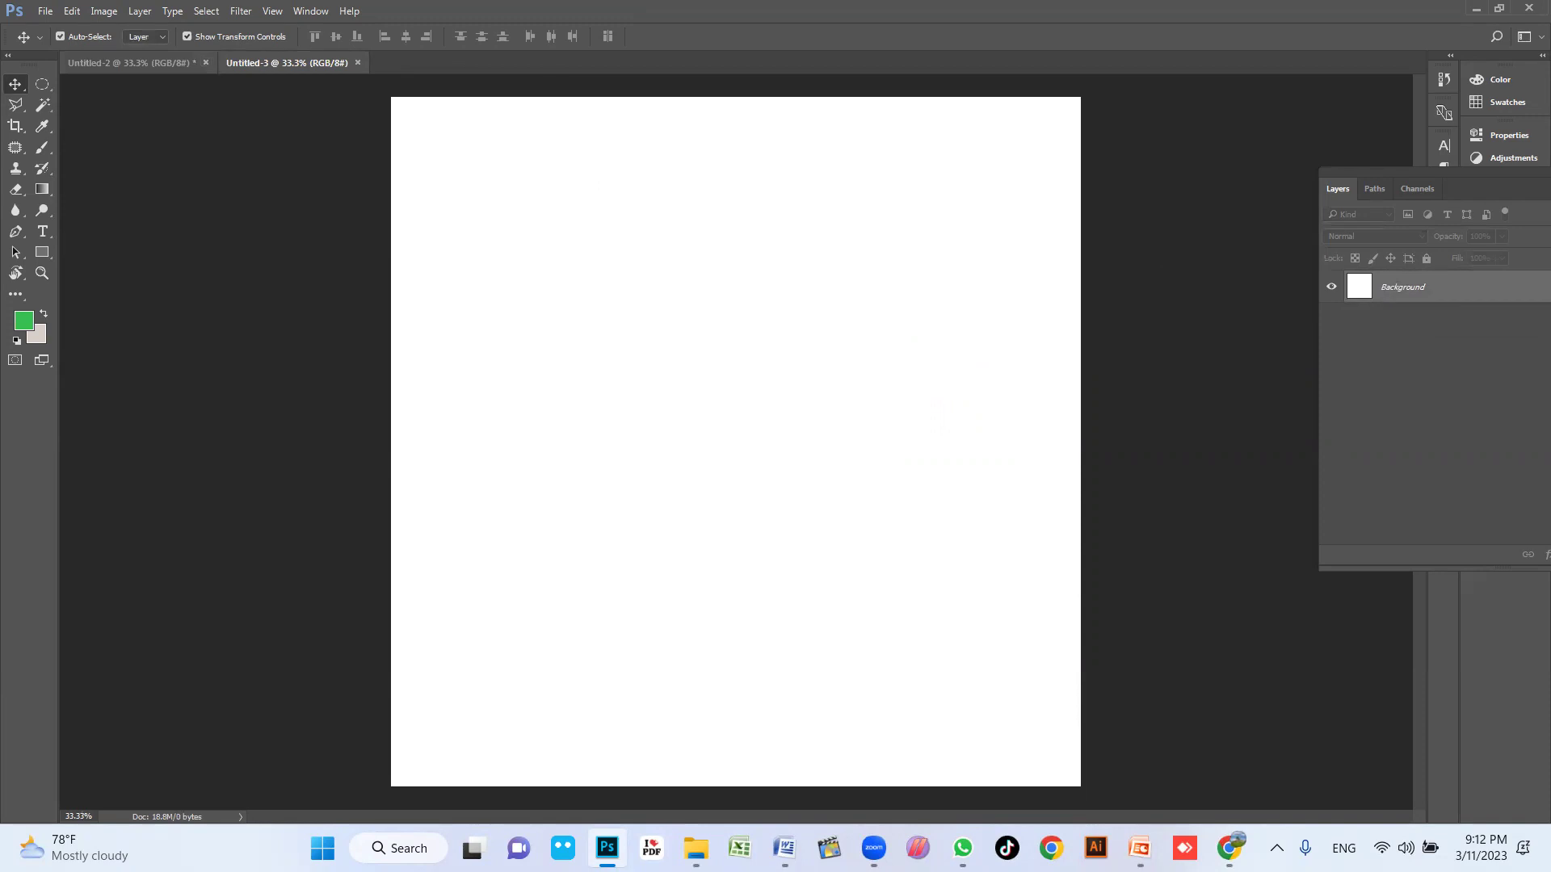
pyautogui.hotkey('alt', 'Tab')
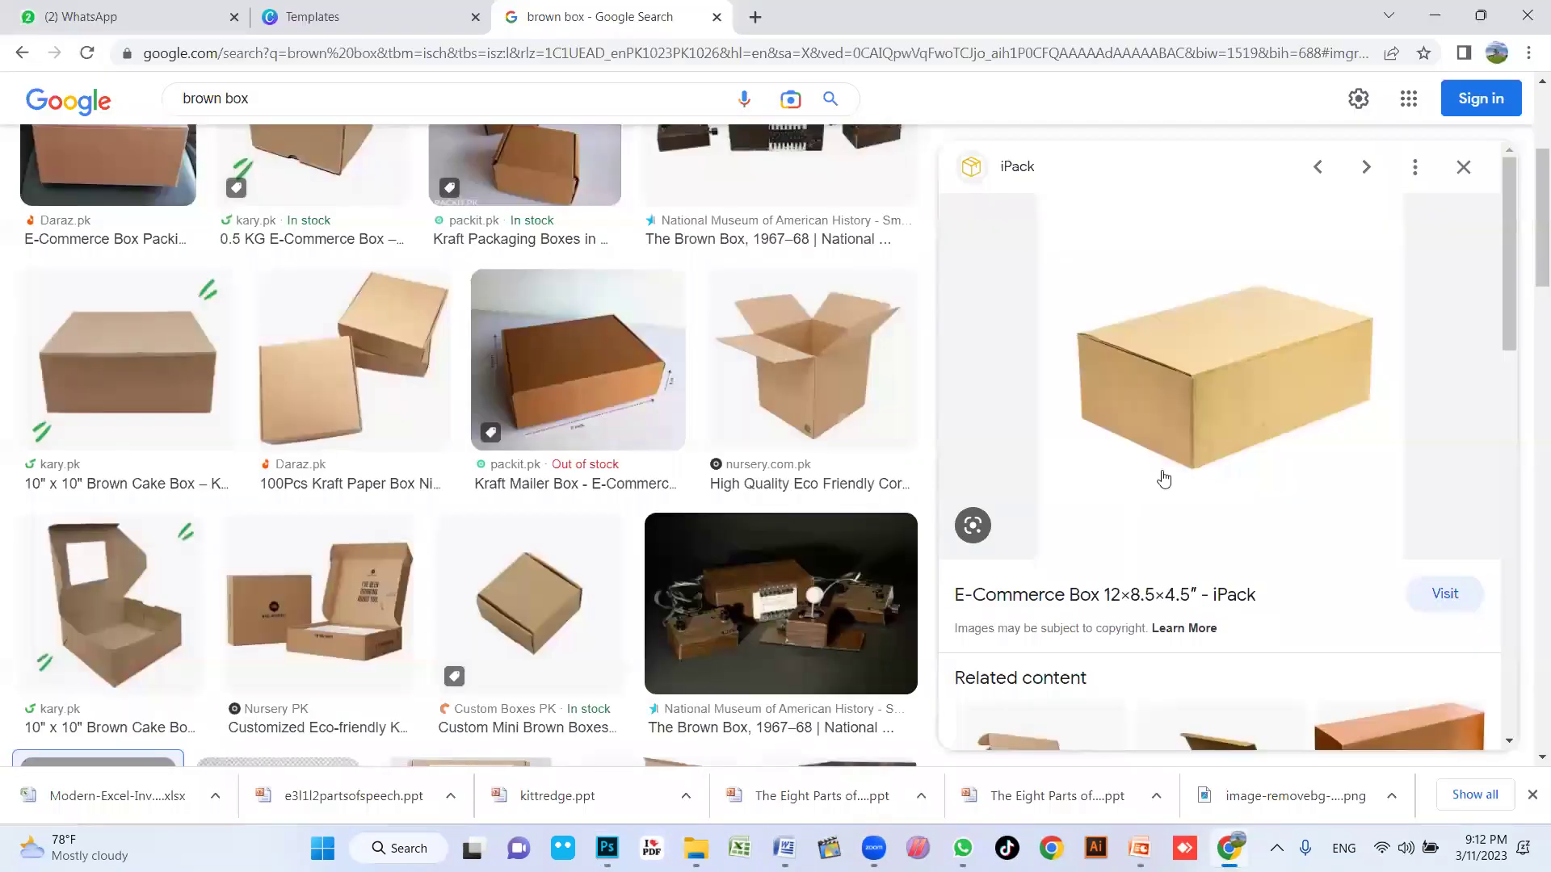
pyautogui.rightClick(1202, 353)
pyautogui.click(1284, 569)
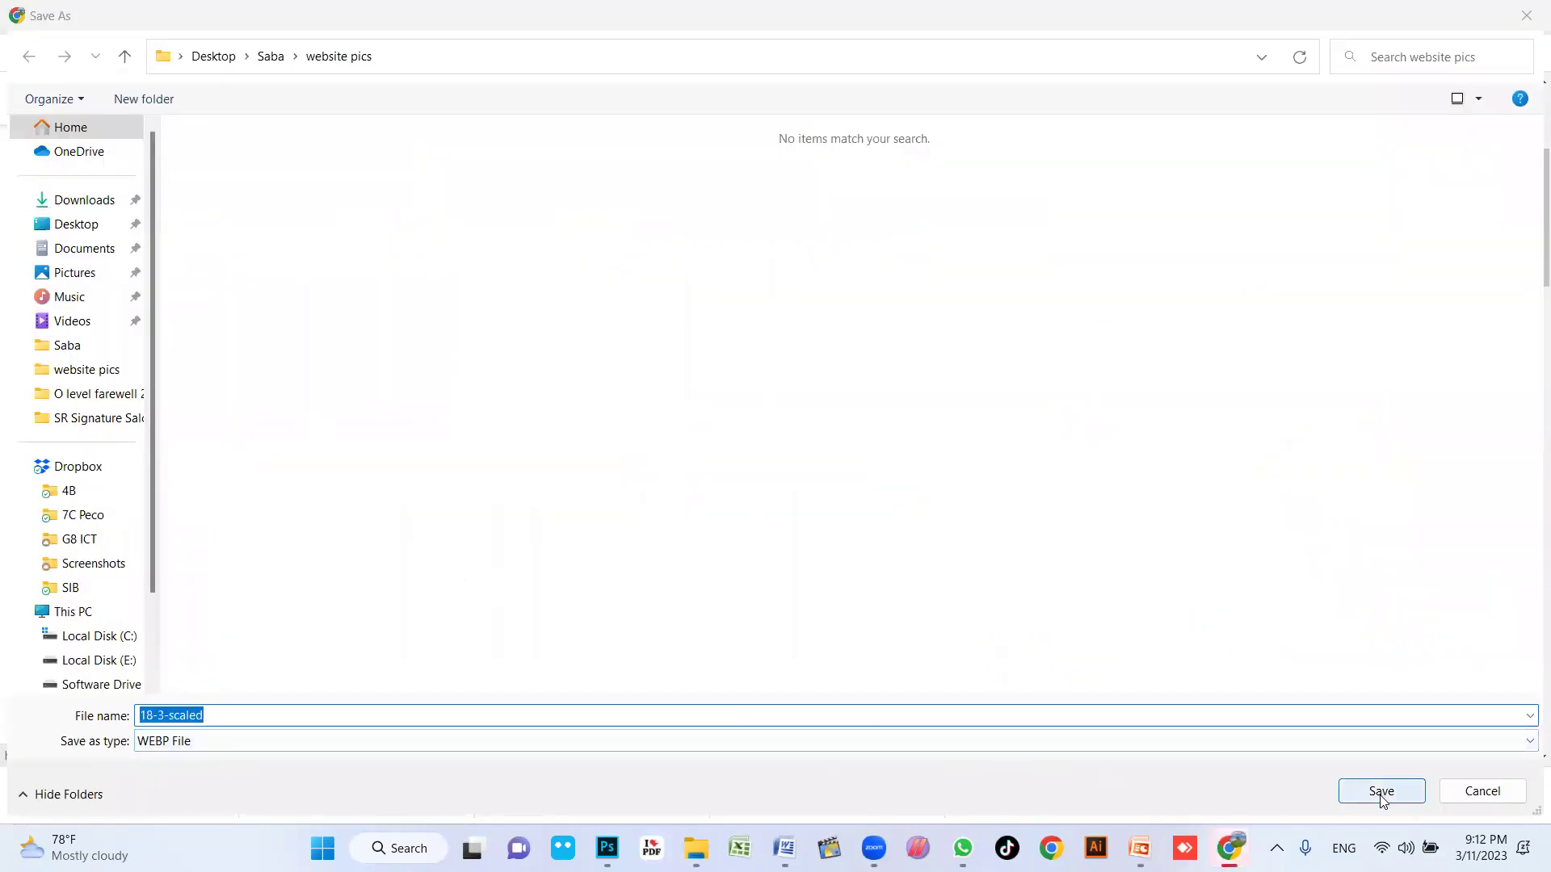
pyautogui.click(1480, 791)
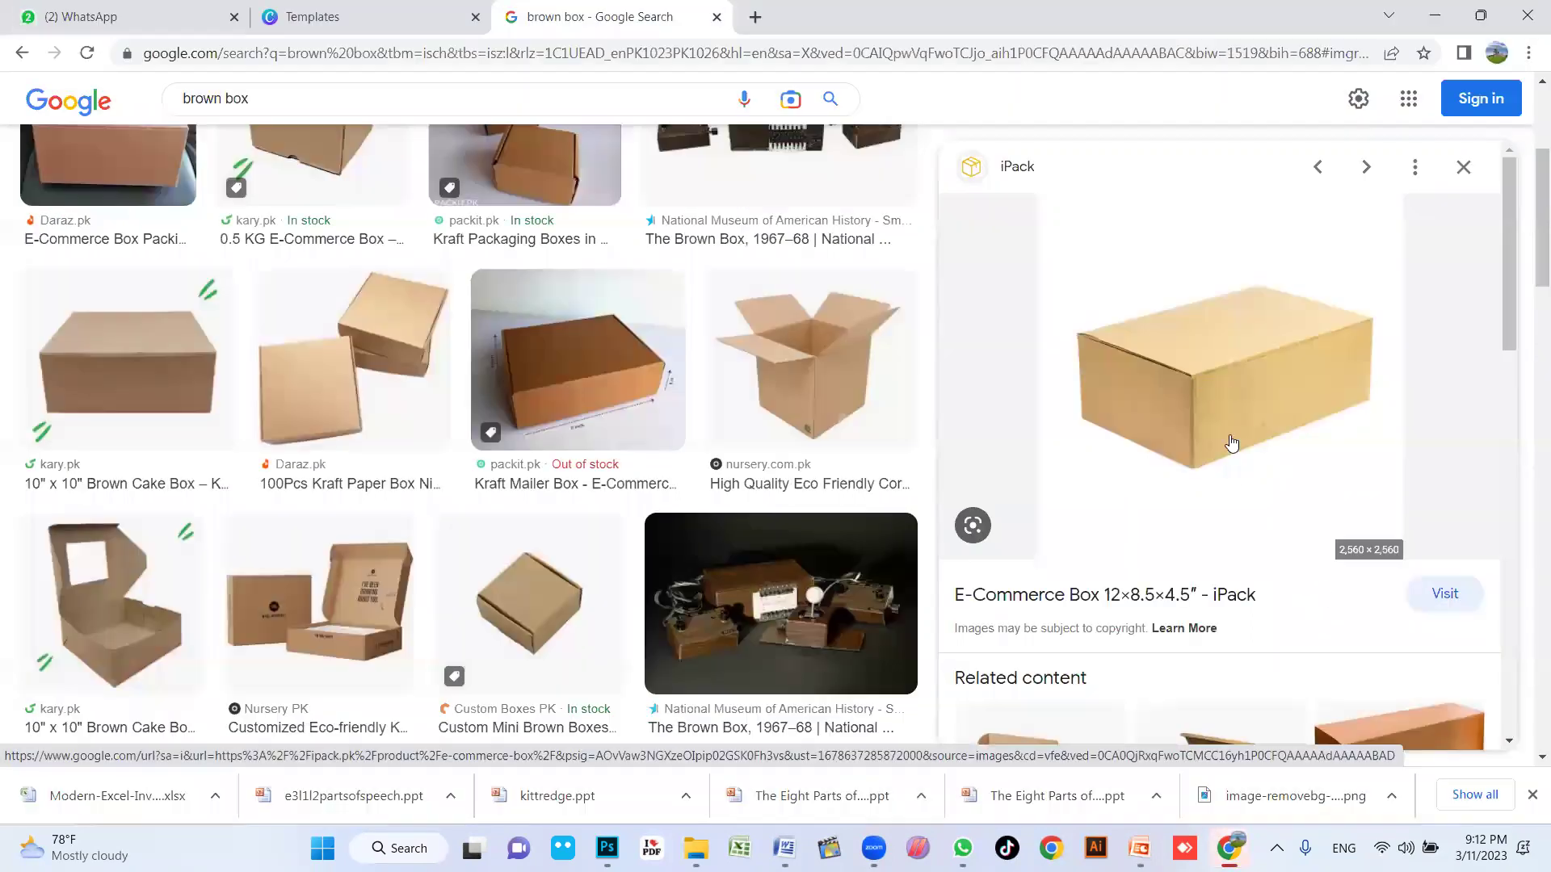
# Step: Copy the iPack "E-Commerce Box" preview image from Chrome and paste it into the new blank Photoshop document
pyautogui.scroll(-10, 1201, 393)
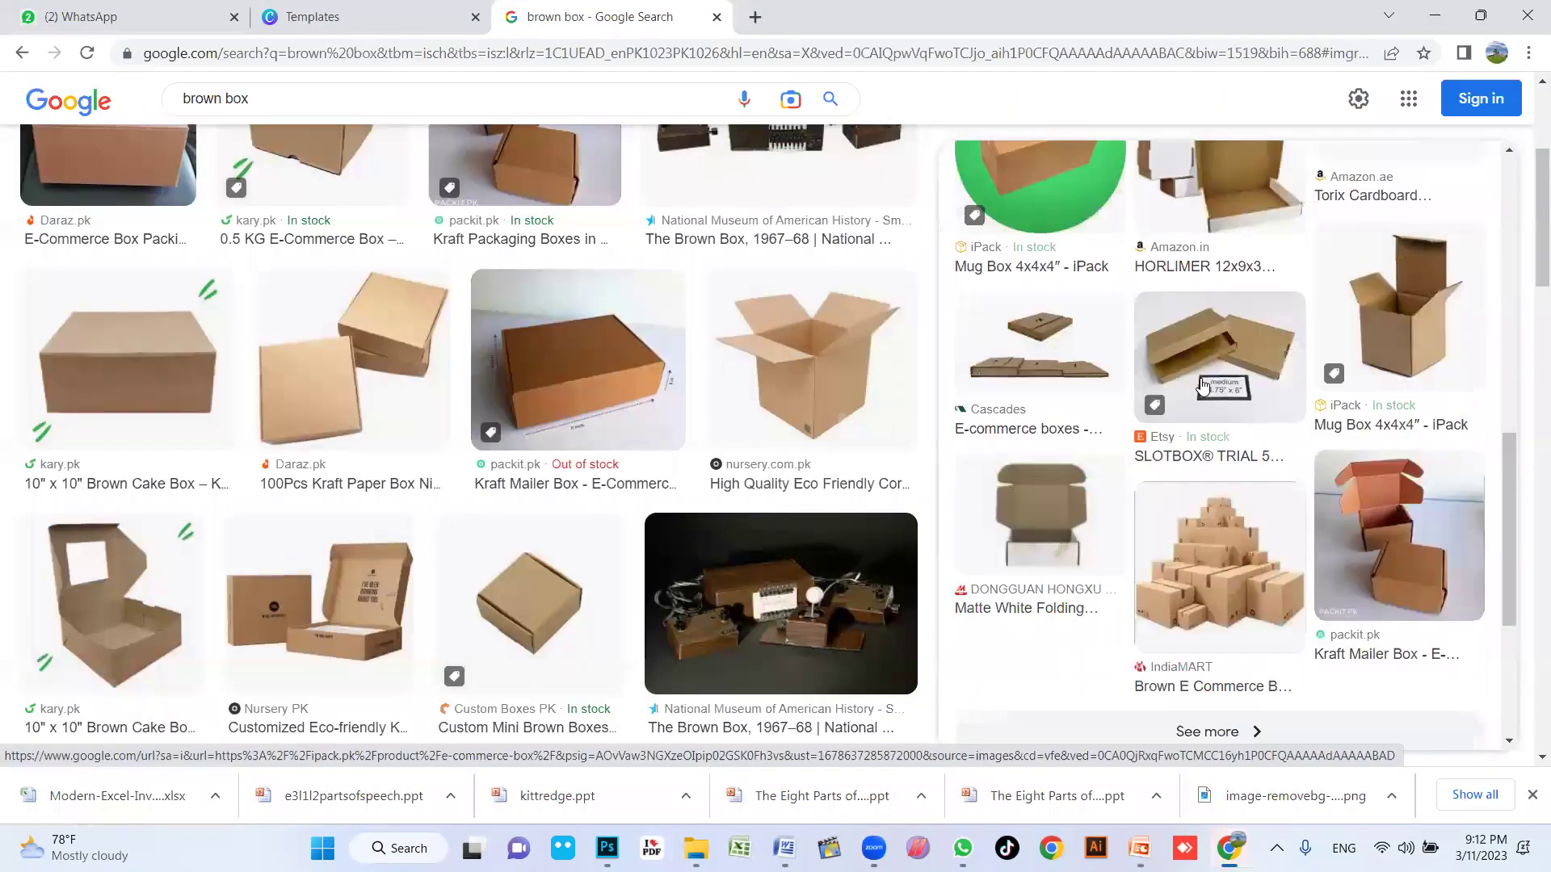
pyautogui.scroll(10, 1201, 387)
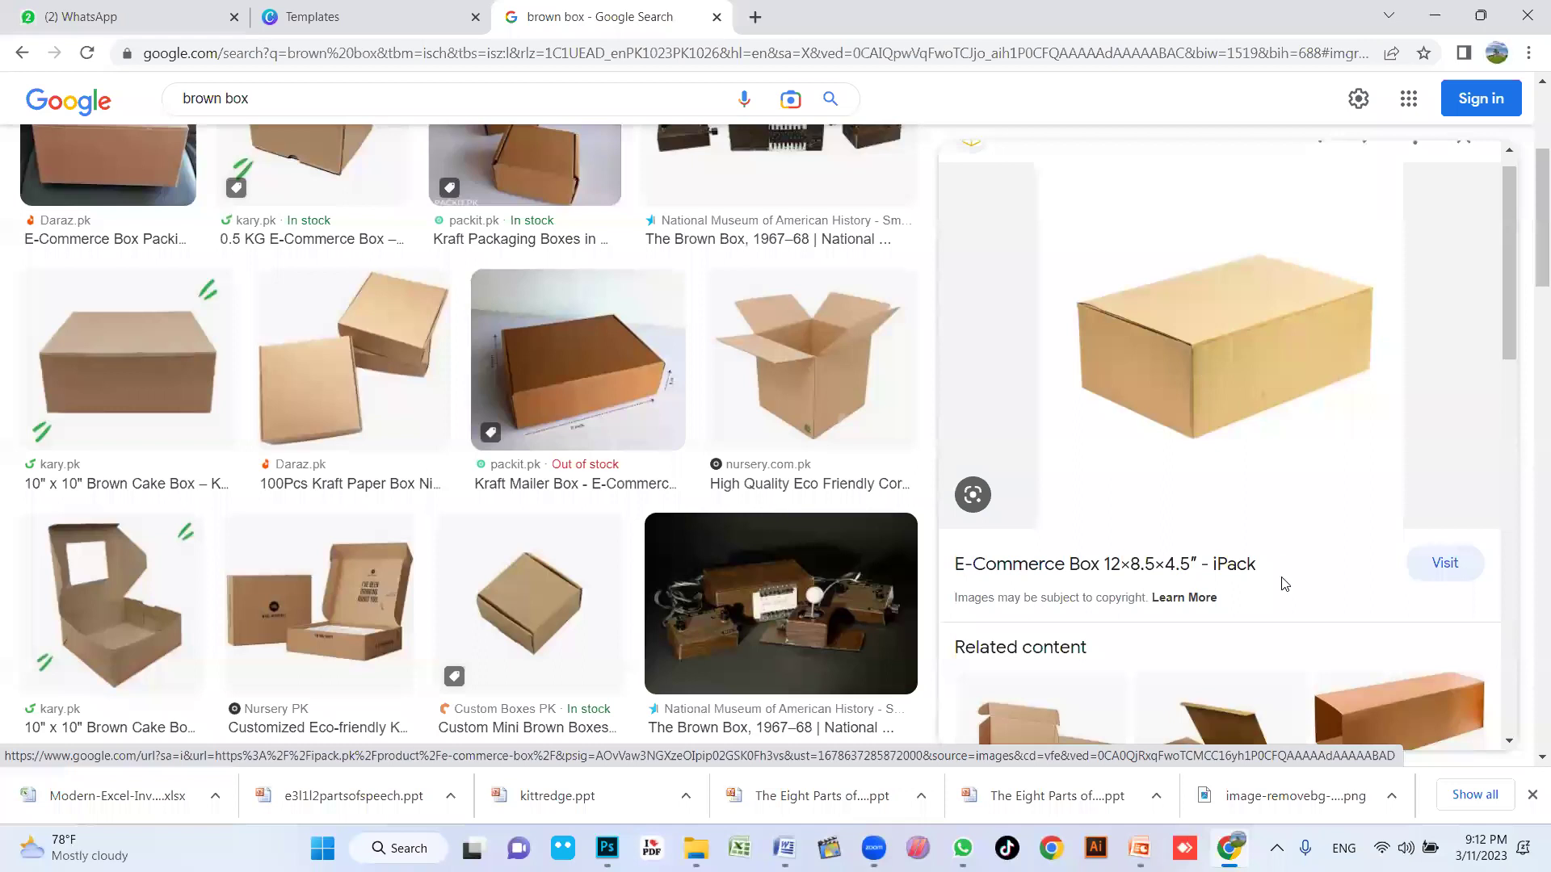
pyautogui.rightClick(1201, 380)
pyautogui.click(1246, 603)
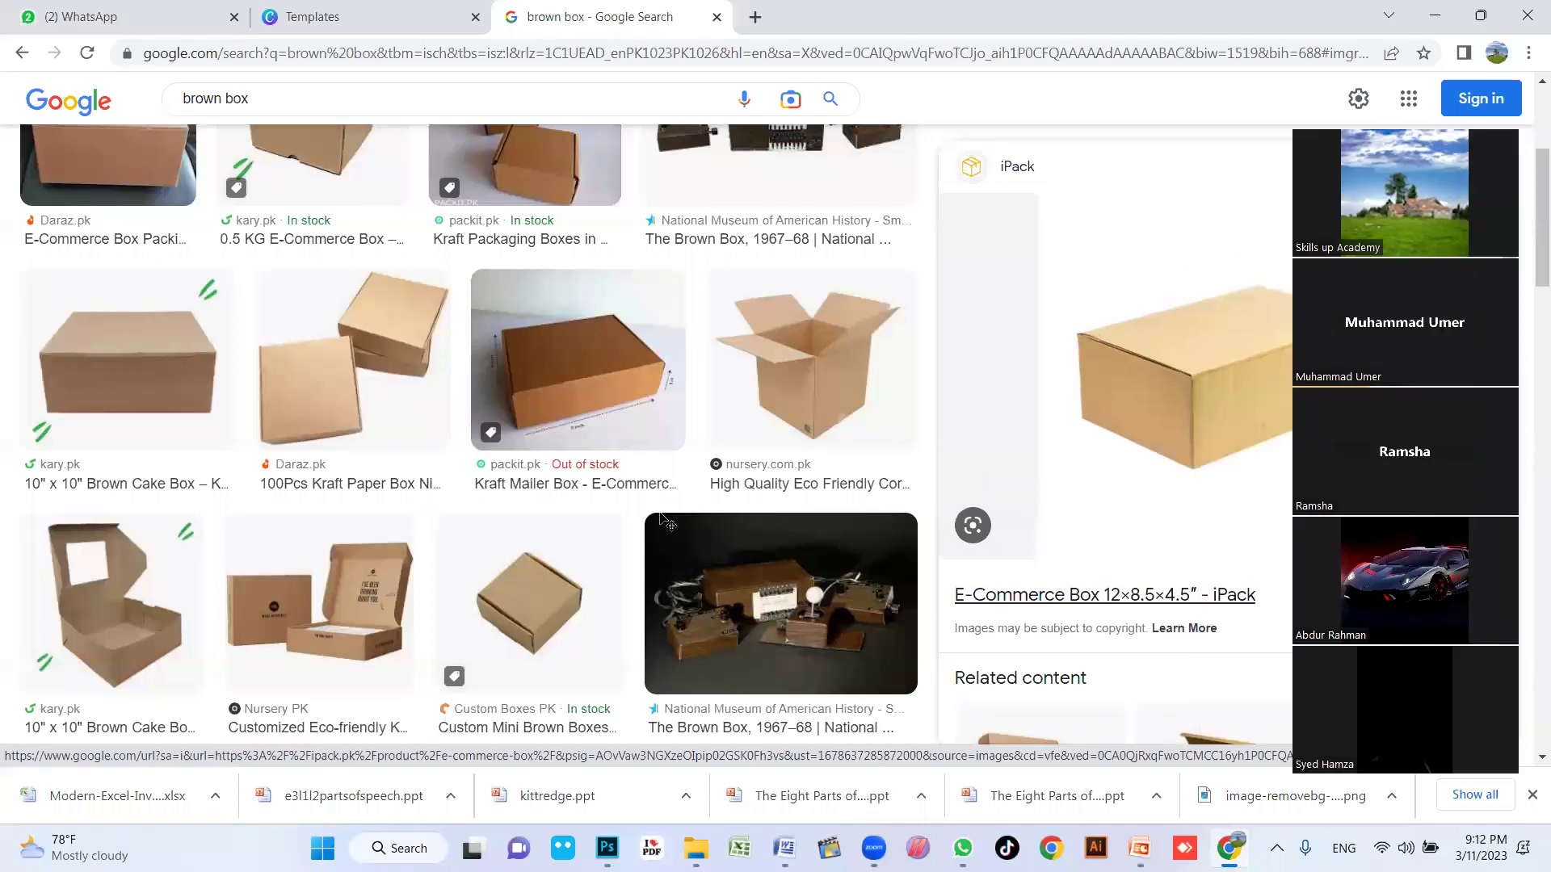
pyautogui.hotkey('alt', 'Tab')
pyautogui.hotkey('ctrl', 'v')
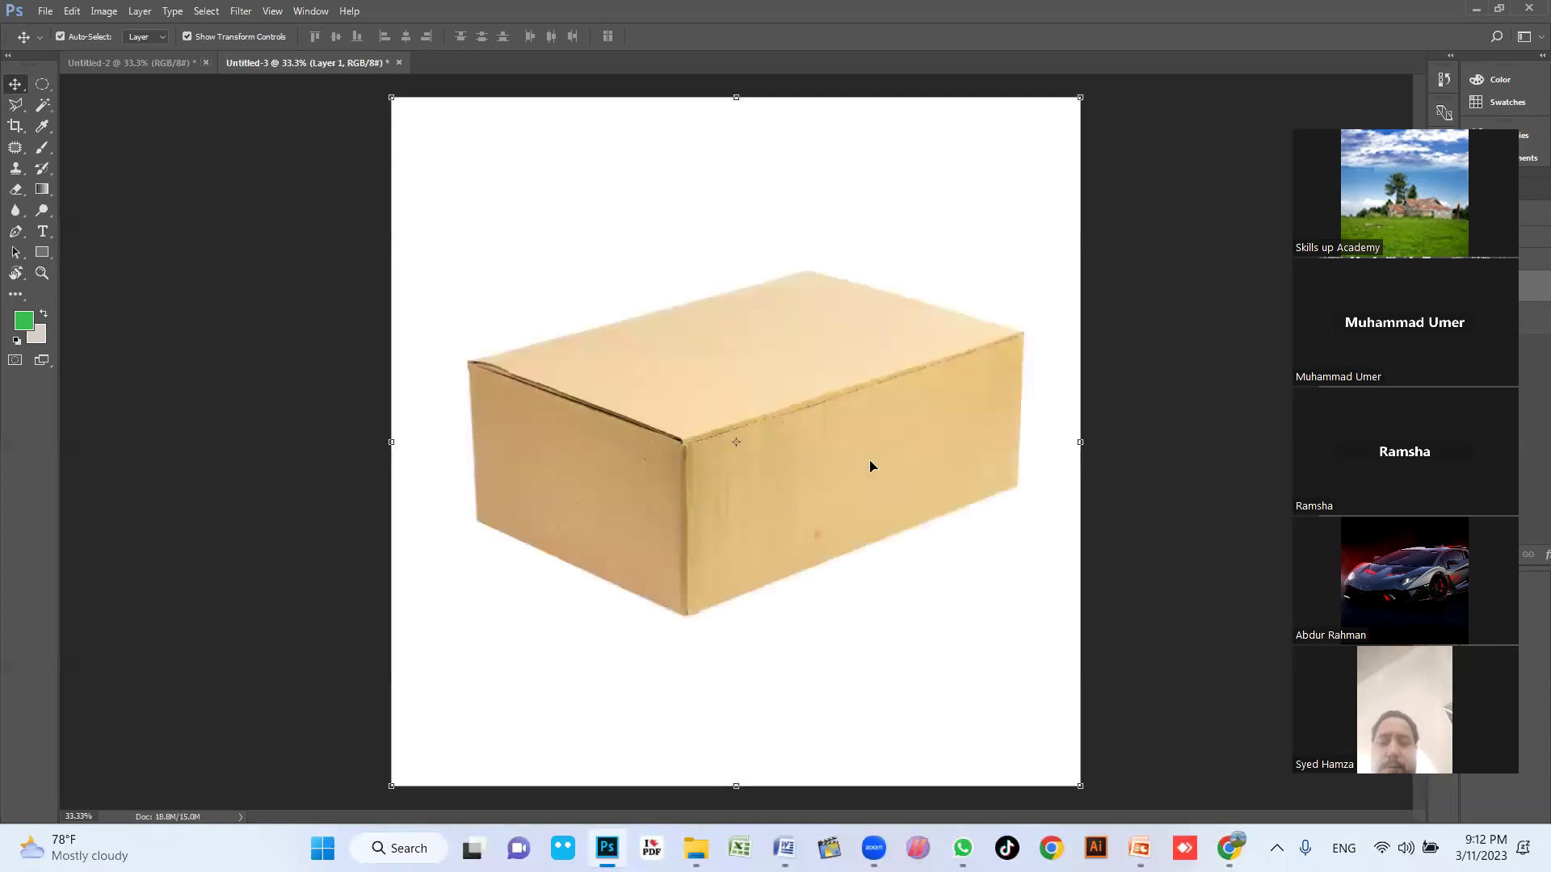
# Step: Move the floating Layers panel lower beside the canvas and select the box image layer
pyautogui.click(1155, 463)
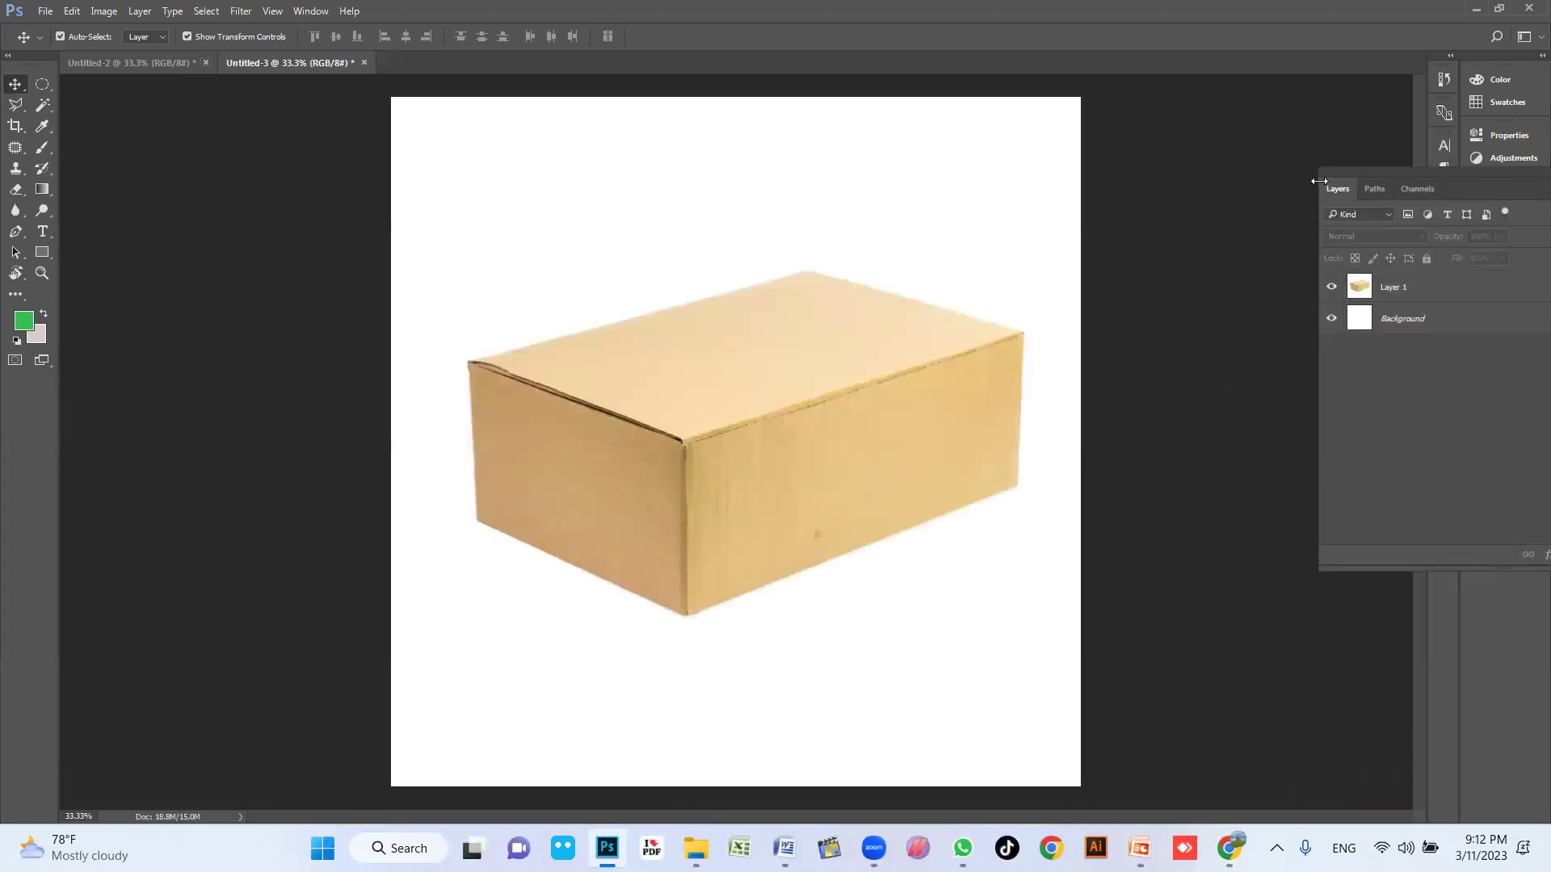
pyautogui.moveTo(1475, 184); pyautogui.dragTo(1462, 425)
pyautogui.click(834, 425)
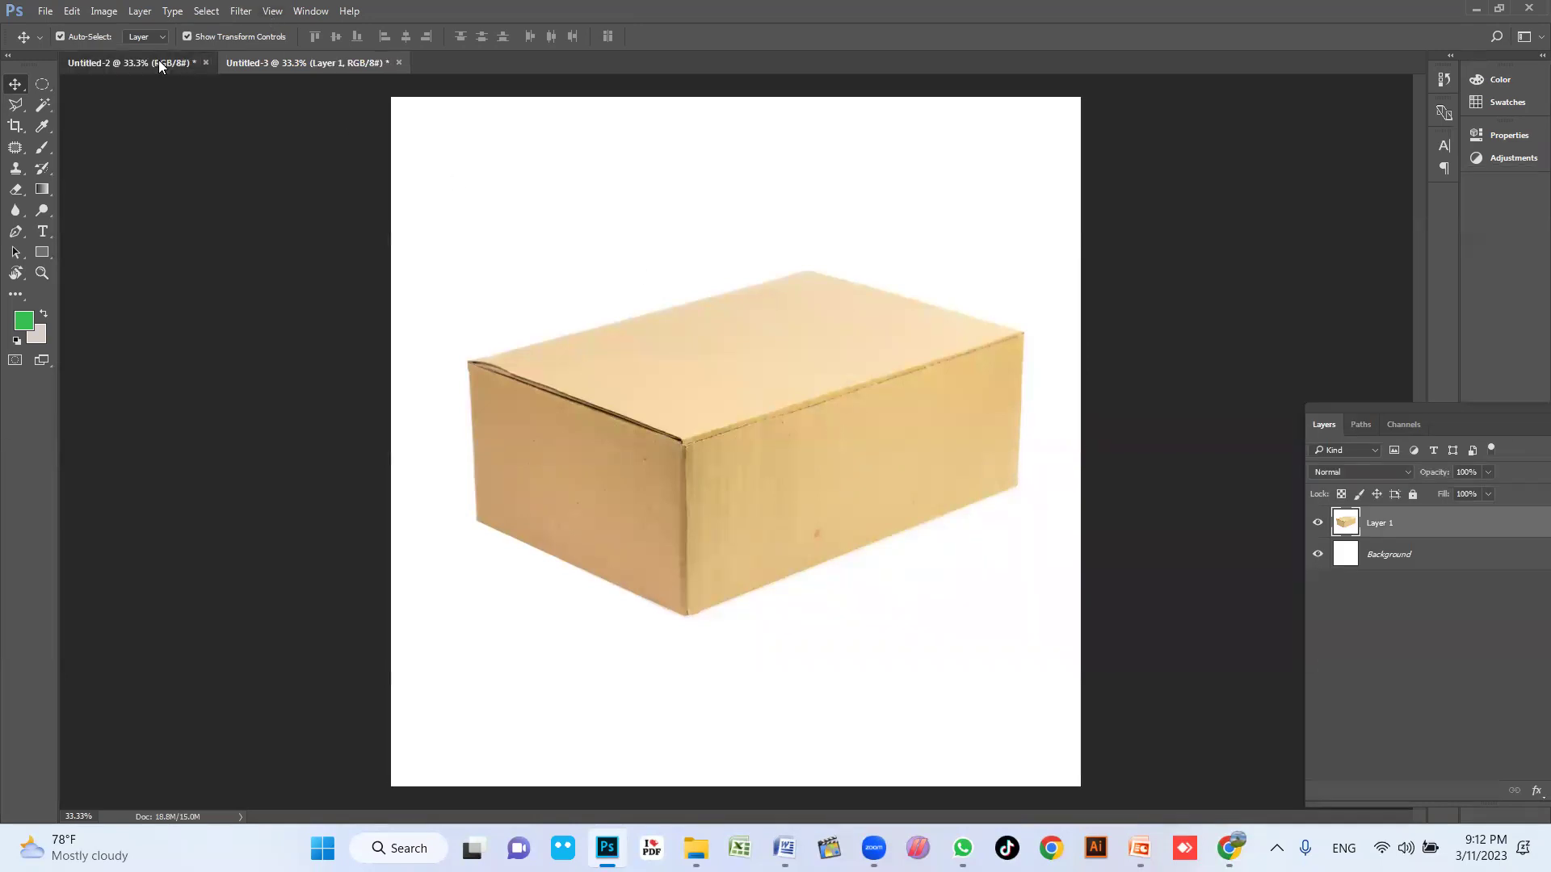
# Step: Move the "SKILLS UP" text in the Untitled-2 document slightly down and copy it with the whole canvas selected
pyautogui.click(158, 61)
pyautogui.click(677, 397)
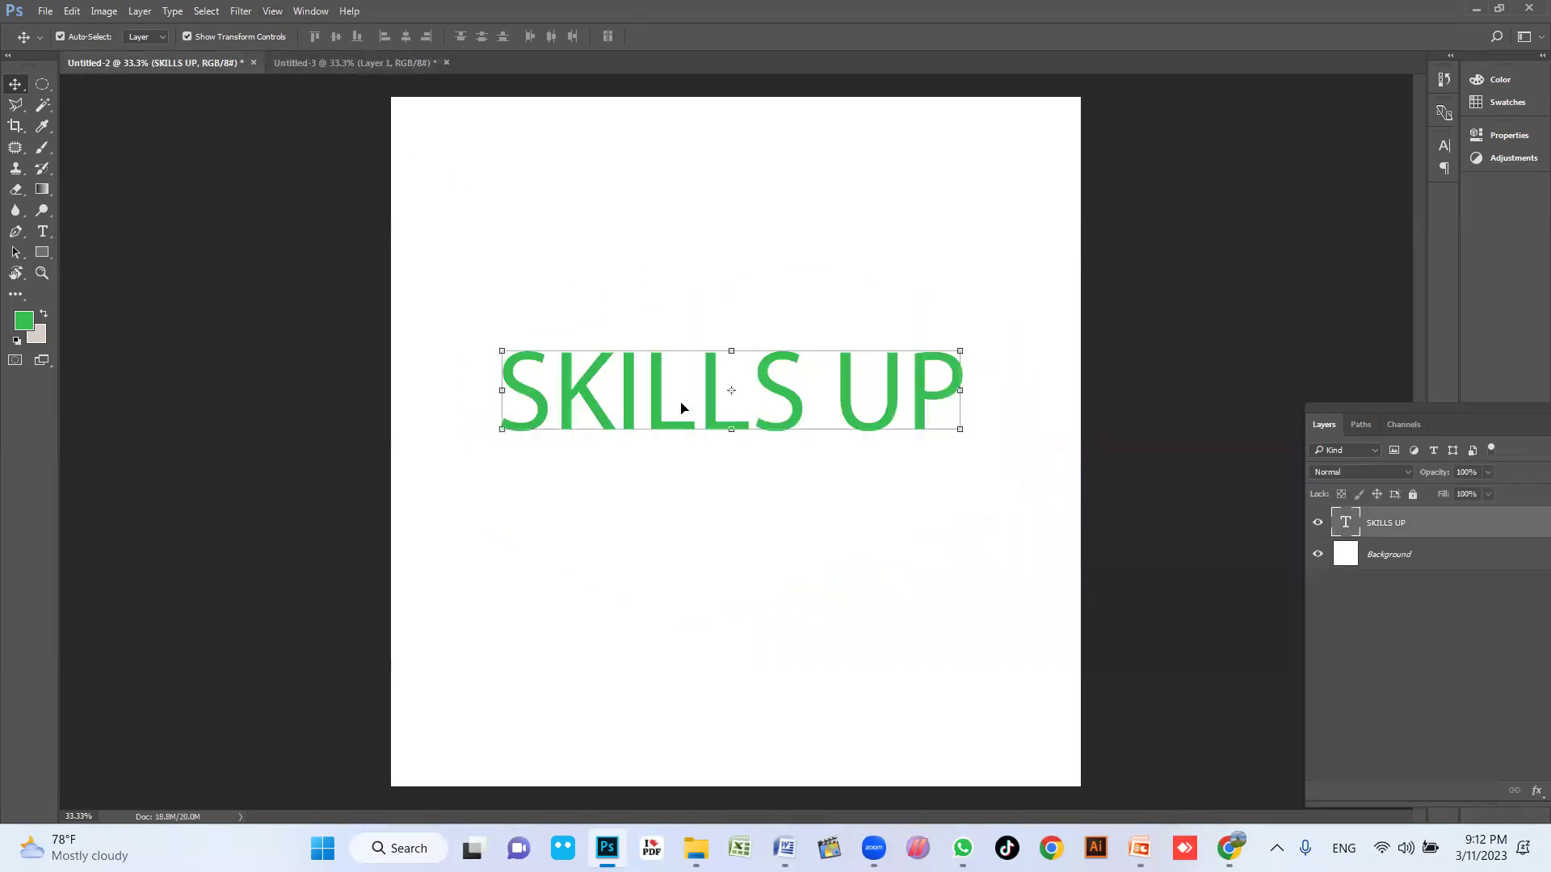
pyautogui.press('ctrl')
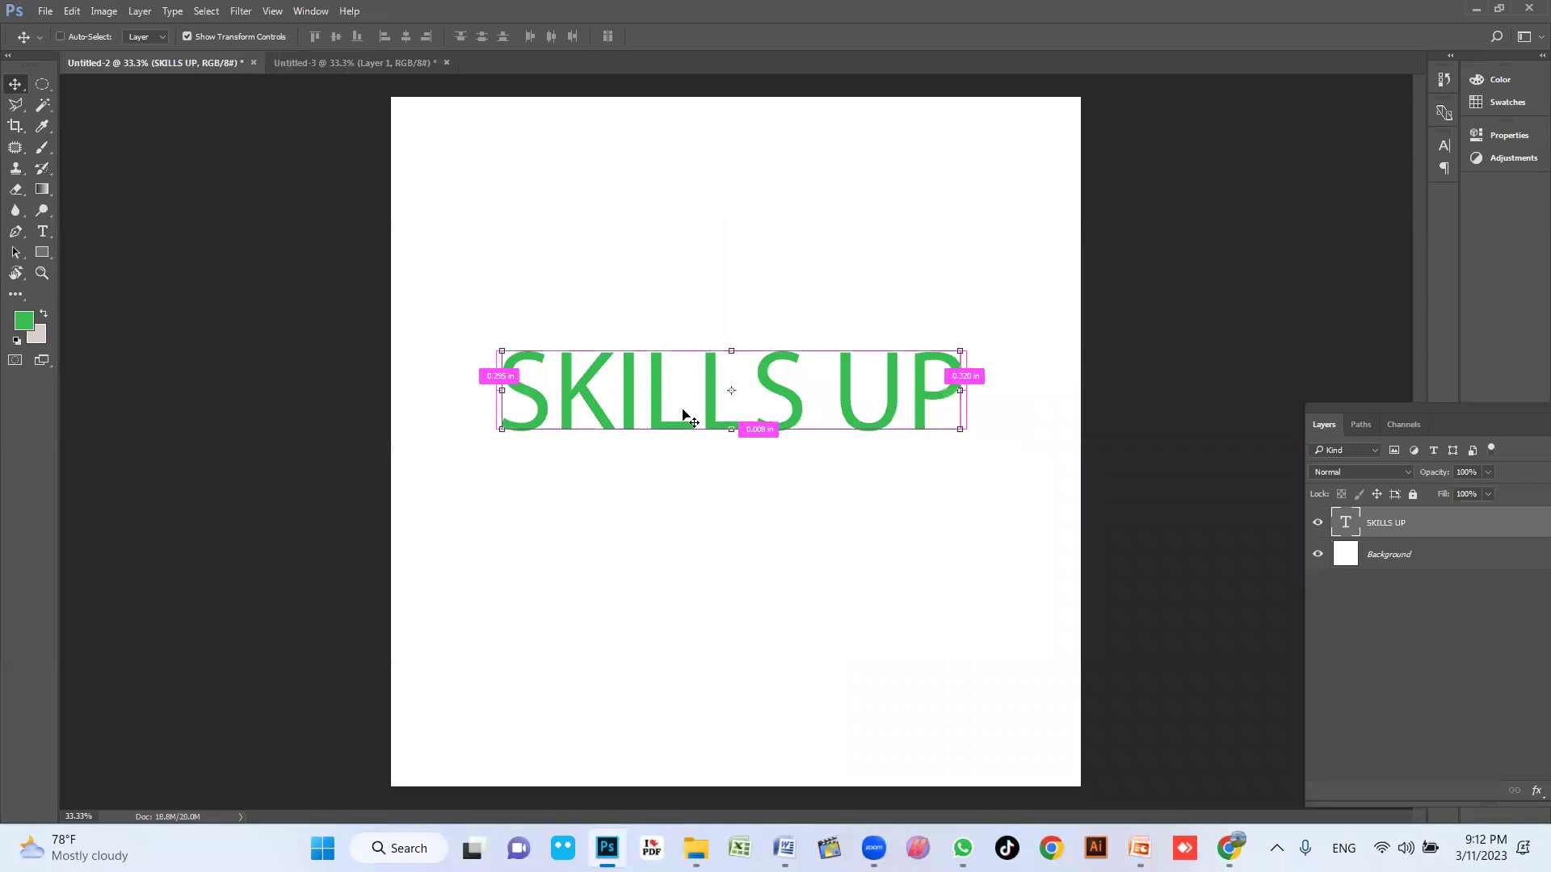
pyautogui.moveTo(671, 389); pyautogui.dragTo(656, 401)
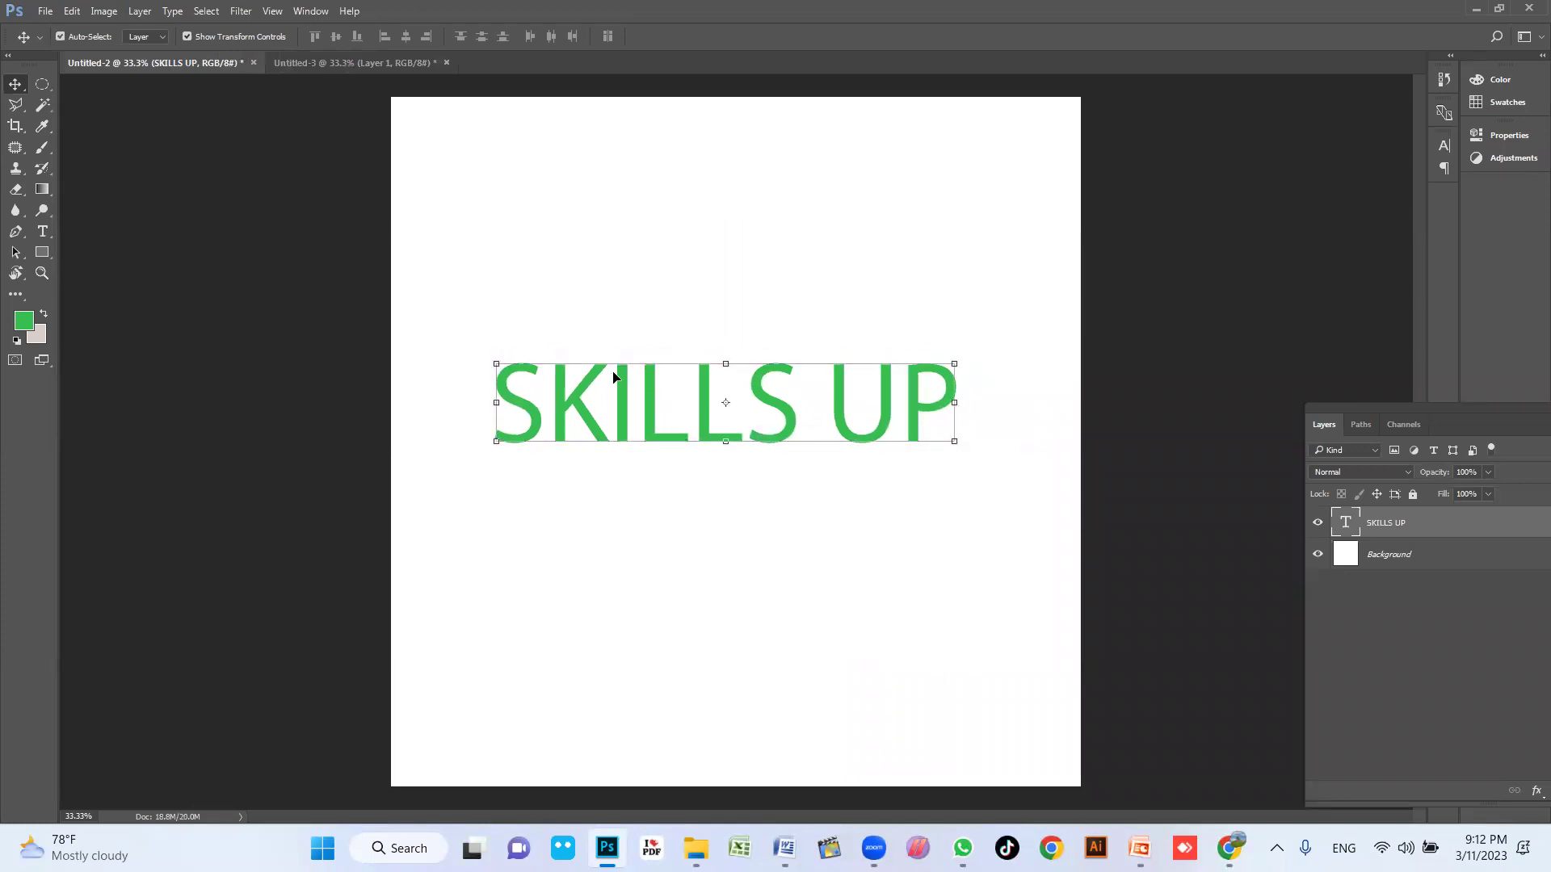
pyautogui.hotkey('ctrl', 'a')
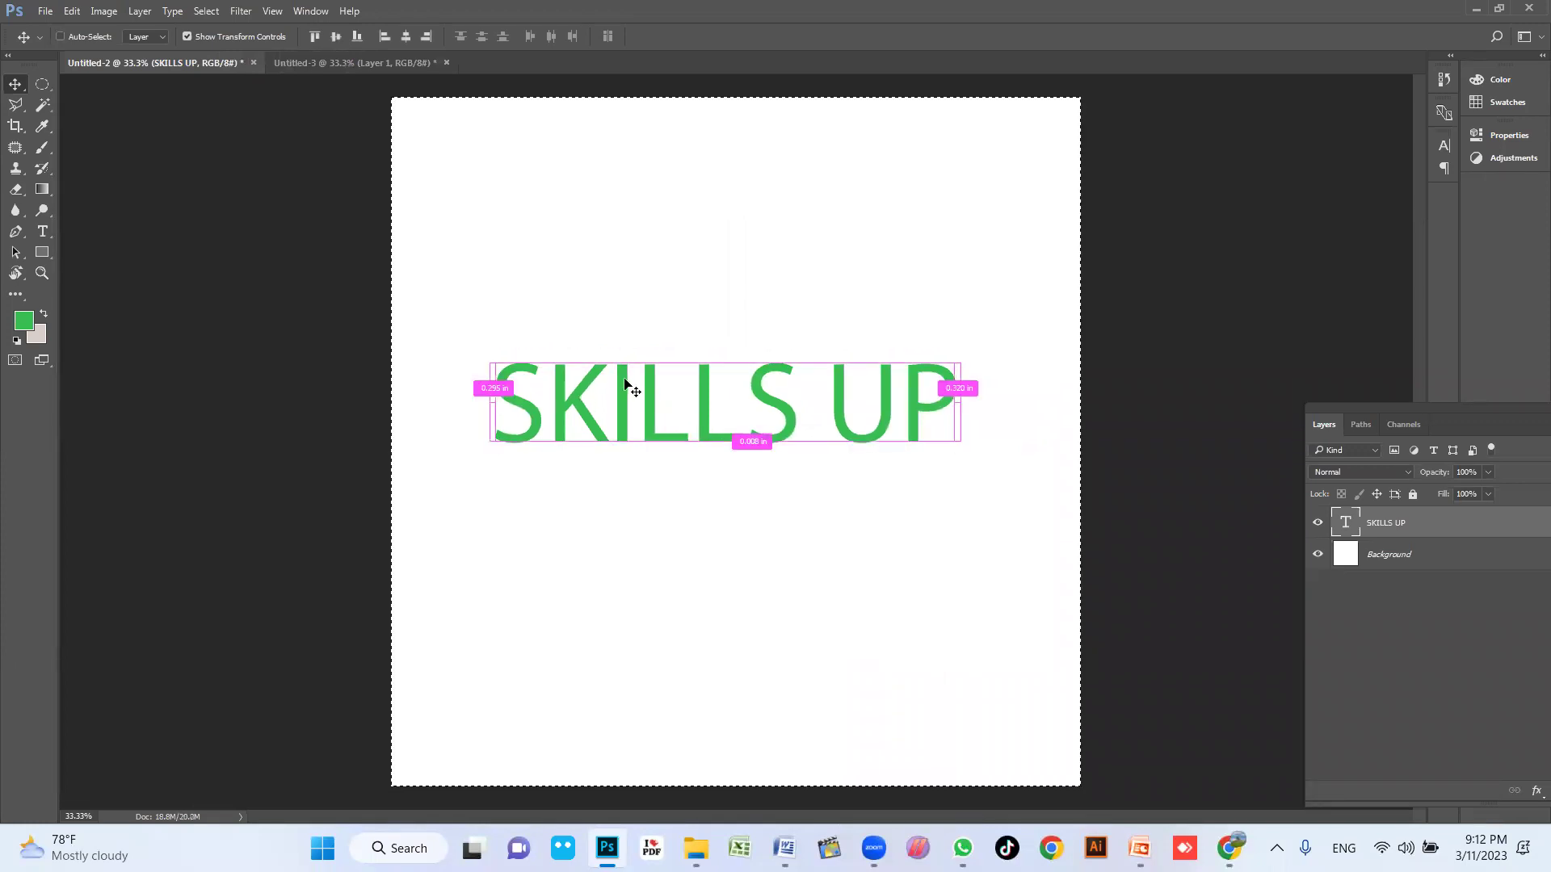
# Step: Open the Untitled-3 box layer in Vanishing Point and create a perspective plane over the four corners of the box's short left side face
pyautogui.click(278, 61)
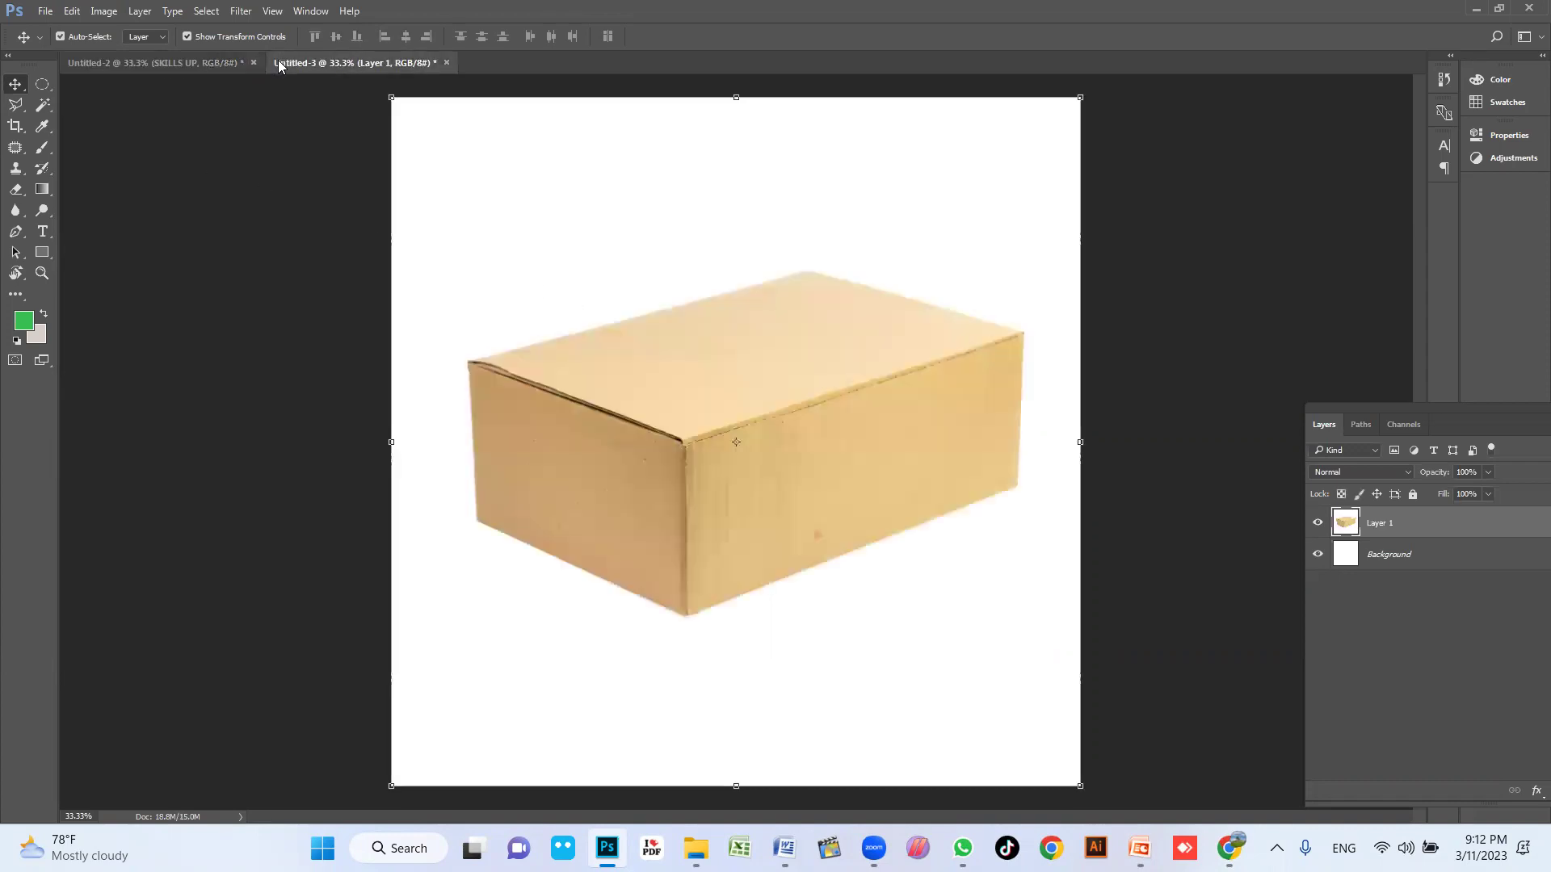
pyautogui.click(241, 11)
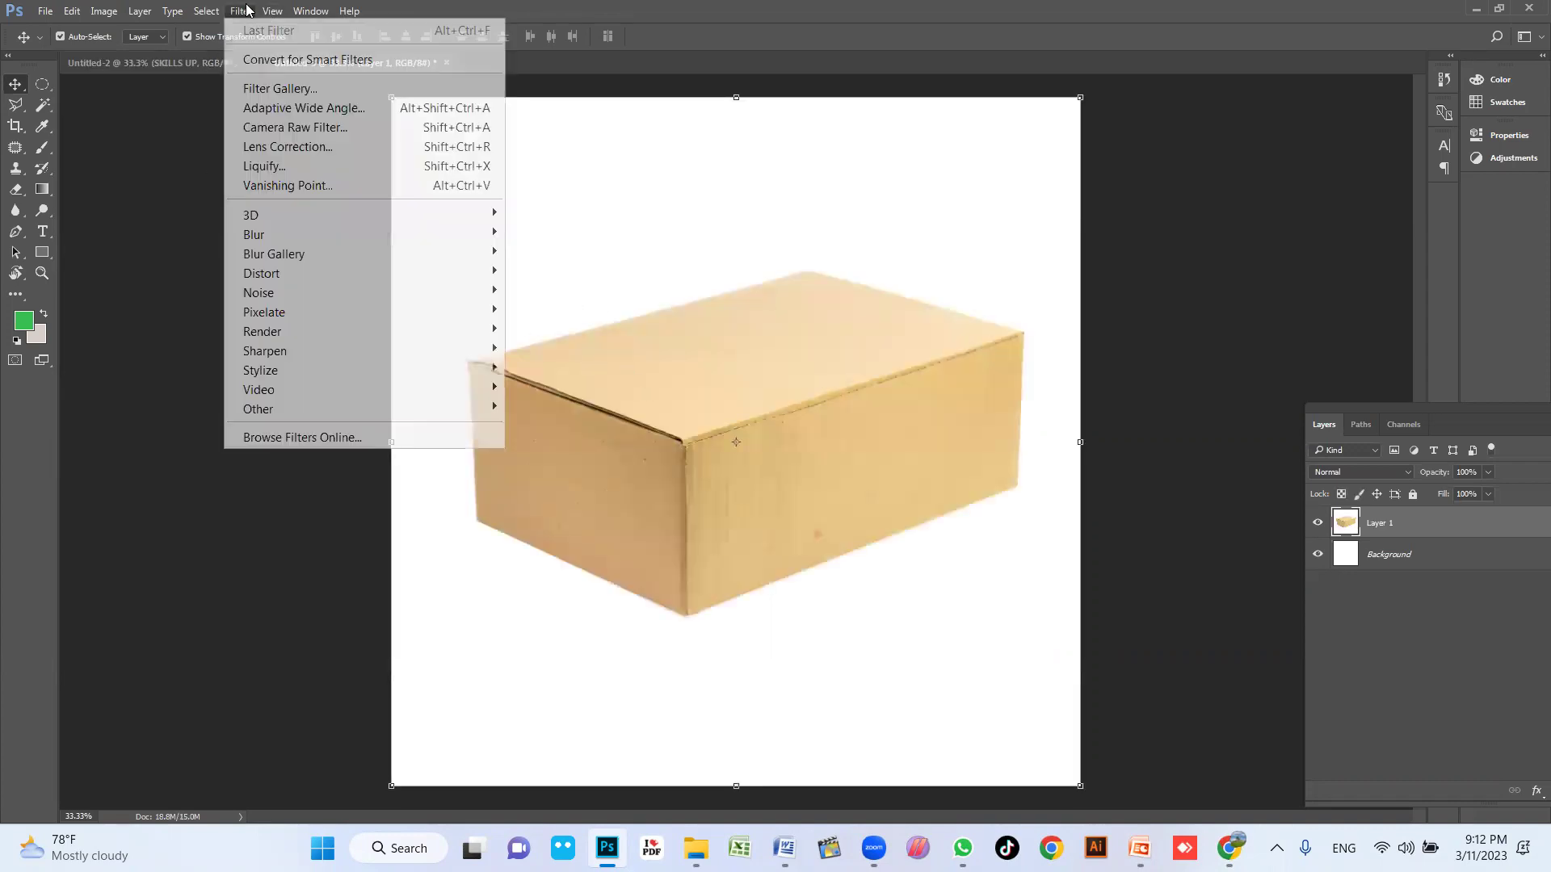
pyautogui.click(304, 185)
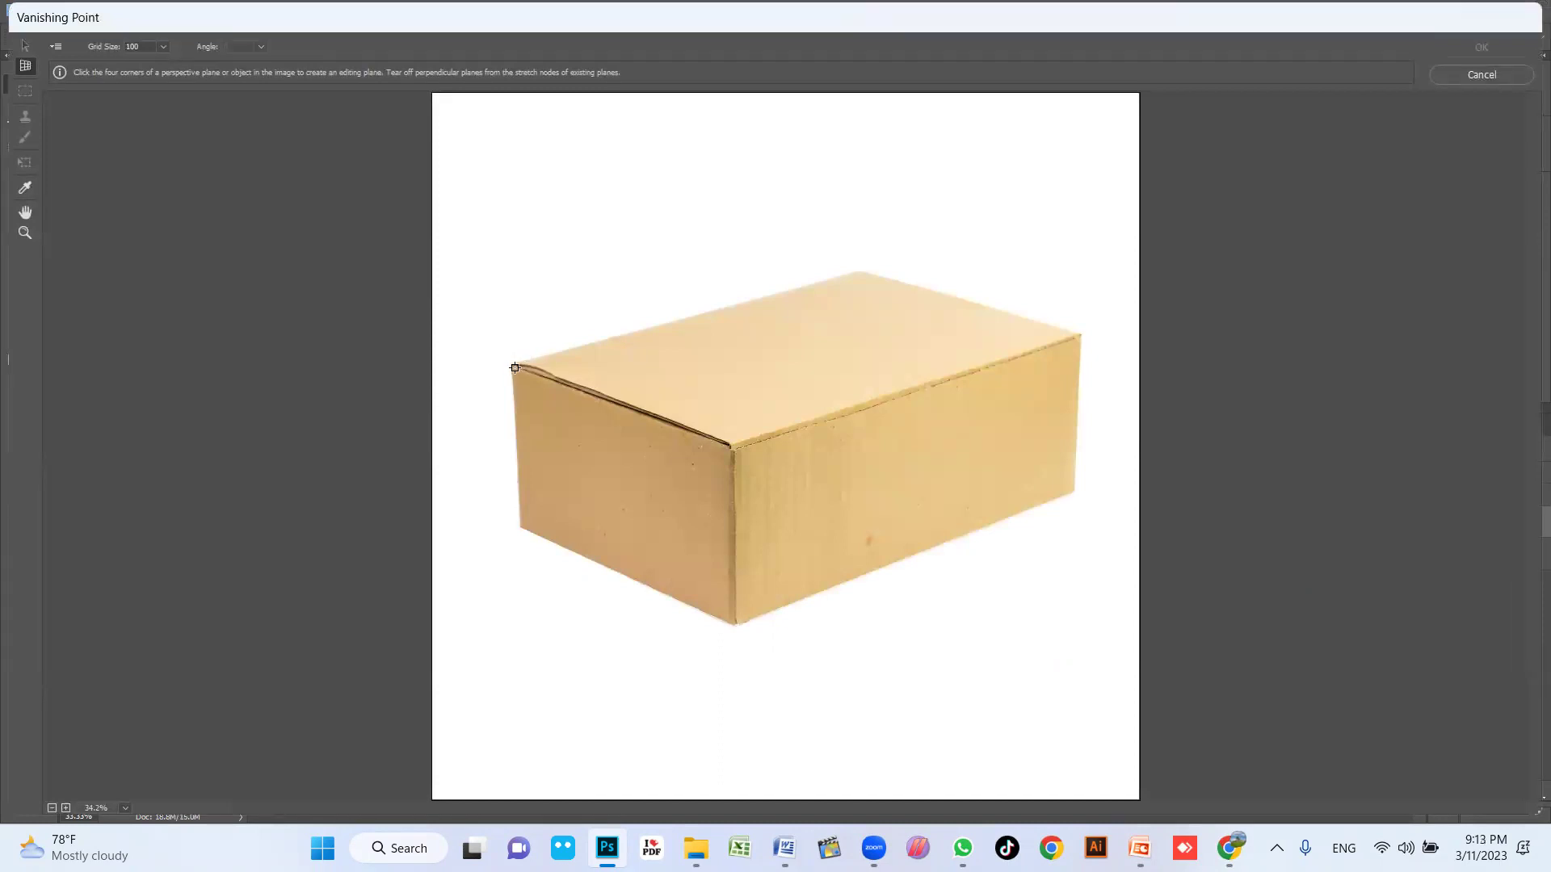
pyautogui.click(512, 365)
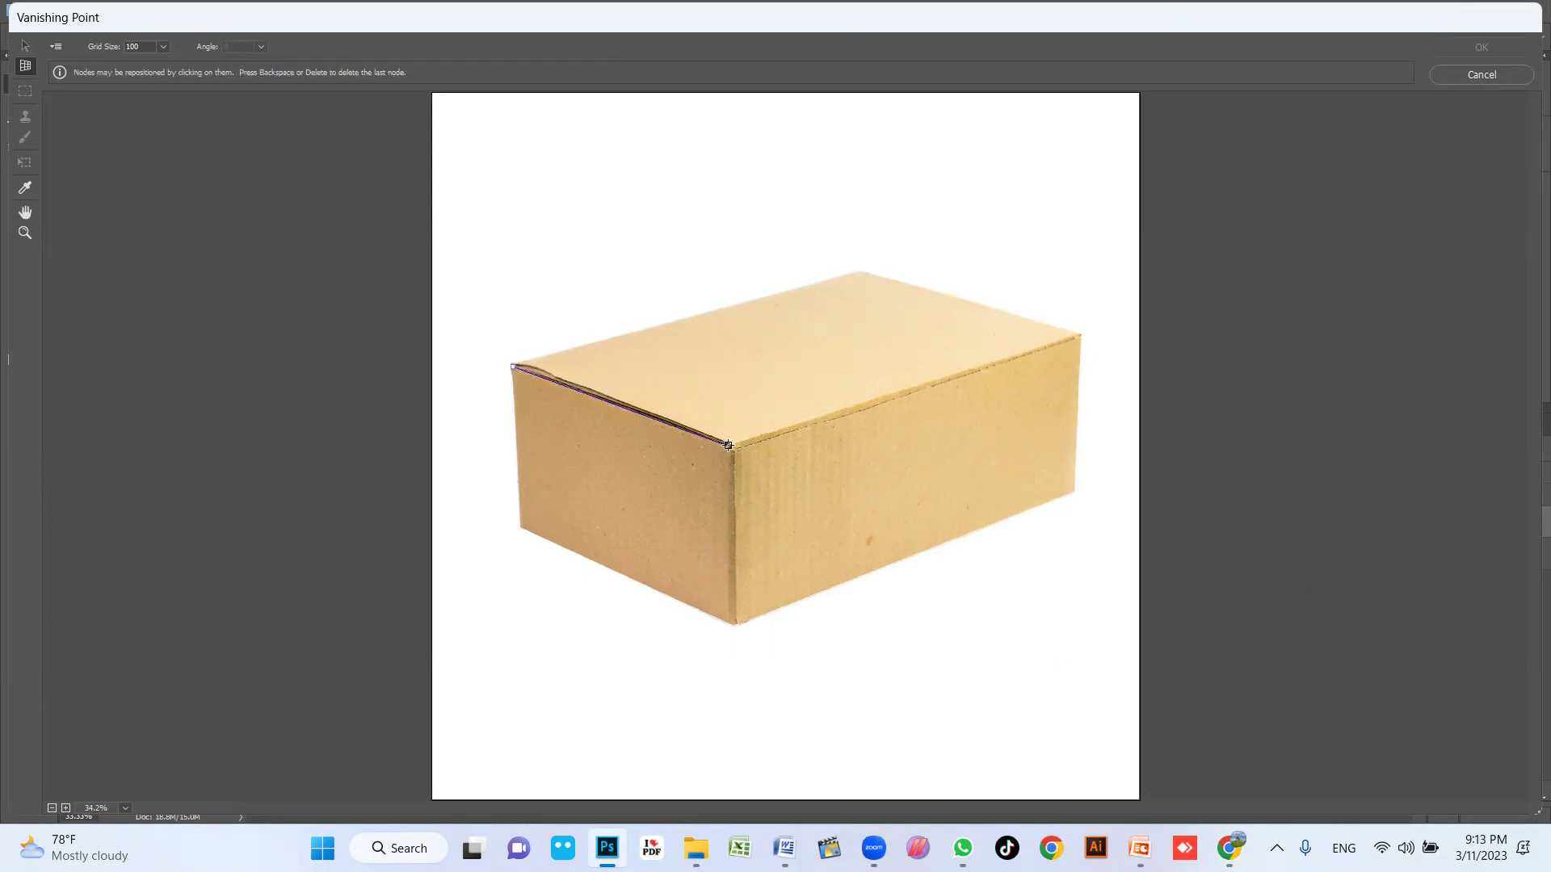
pyautogui.click(733, 449)
pyautogui.click(732, 624)
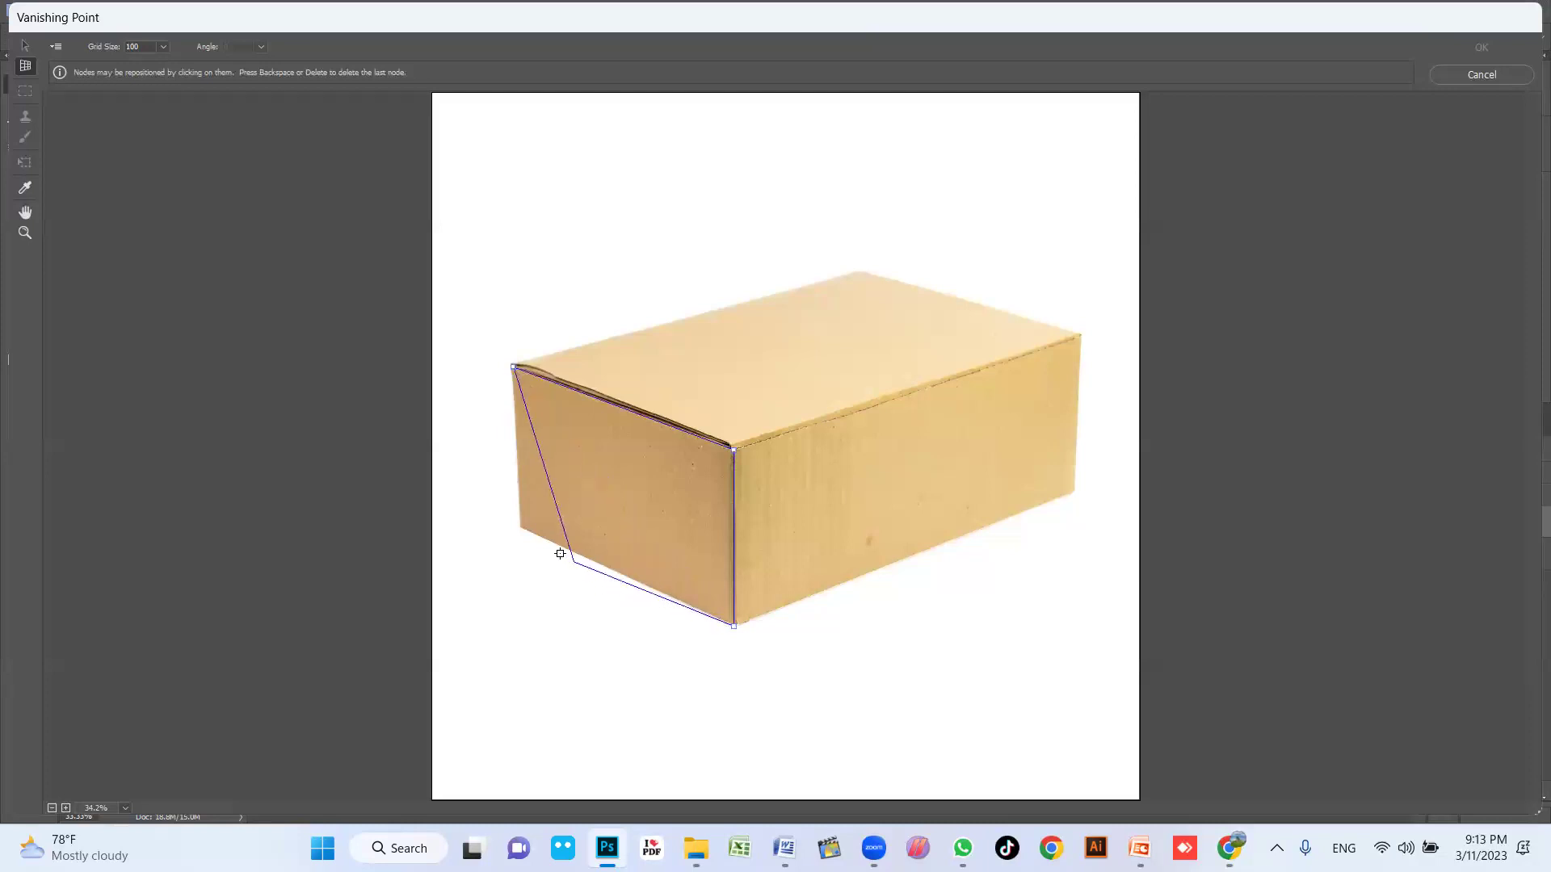
pyautogui.click(520, 528)
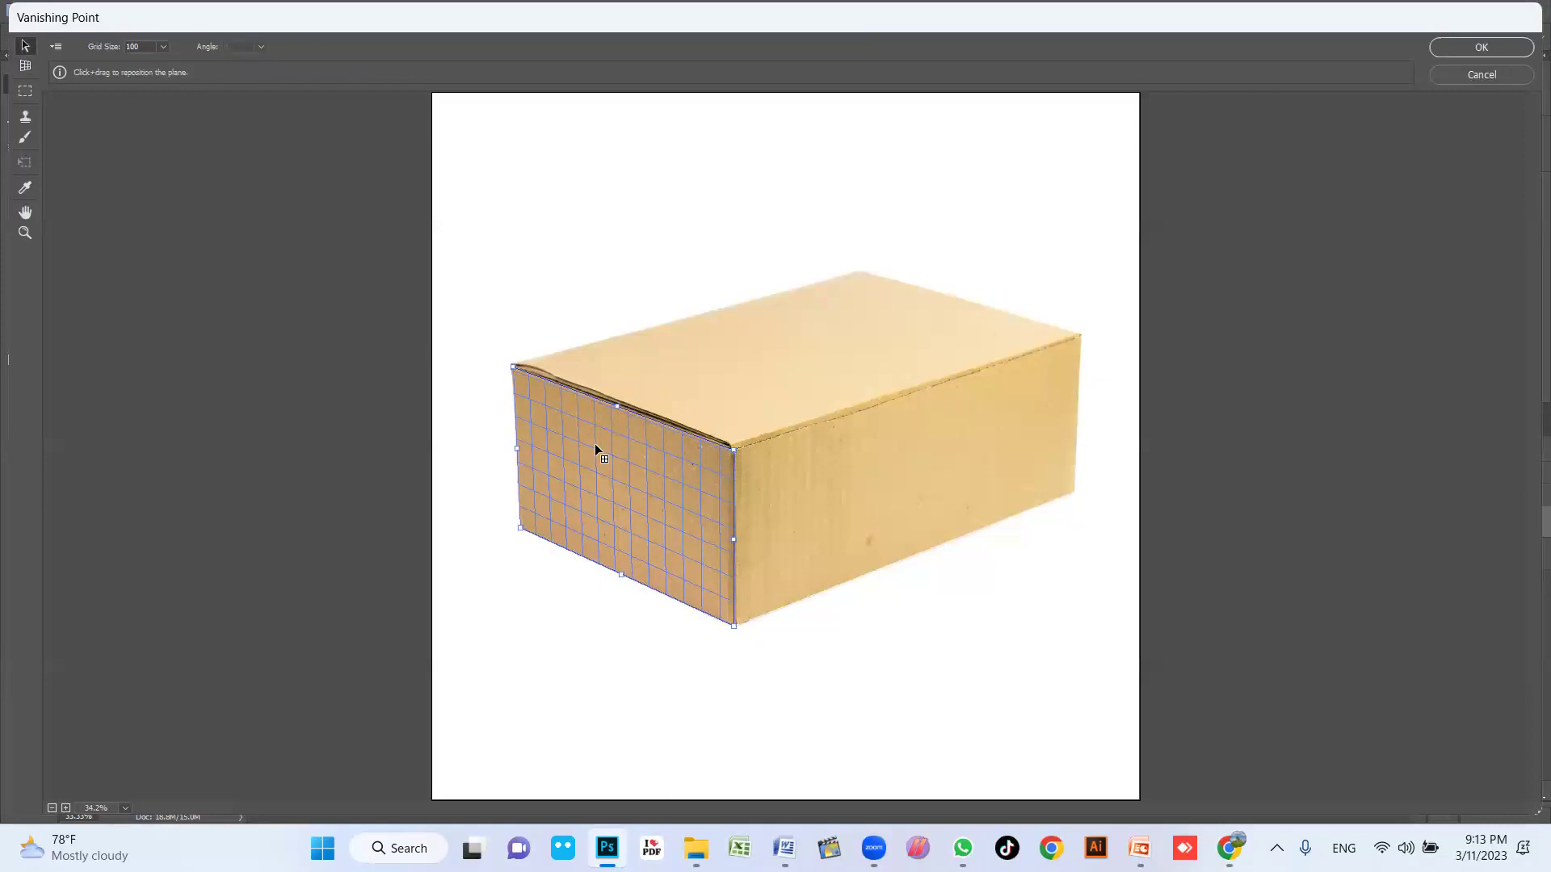
# Step: Paste the "SKILLS UP" text, place it on the perspective plane and shift it until its first letters lie within the face
pyautogui.hotkey('ctrl', 'v')
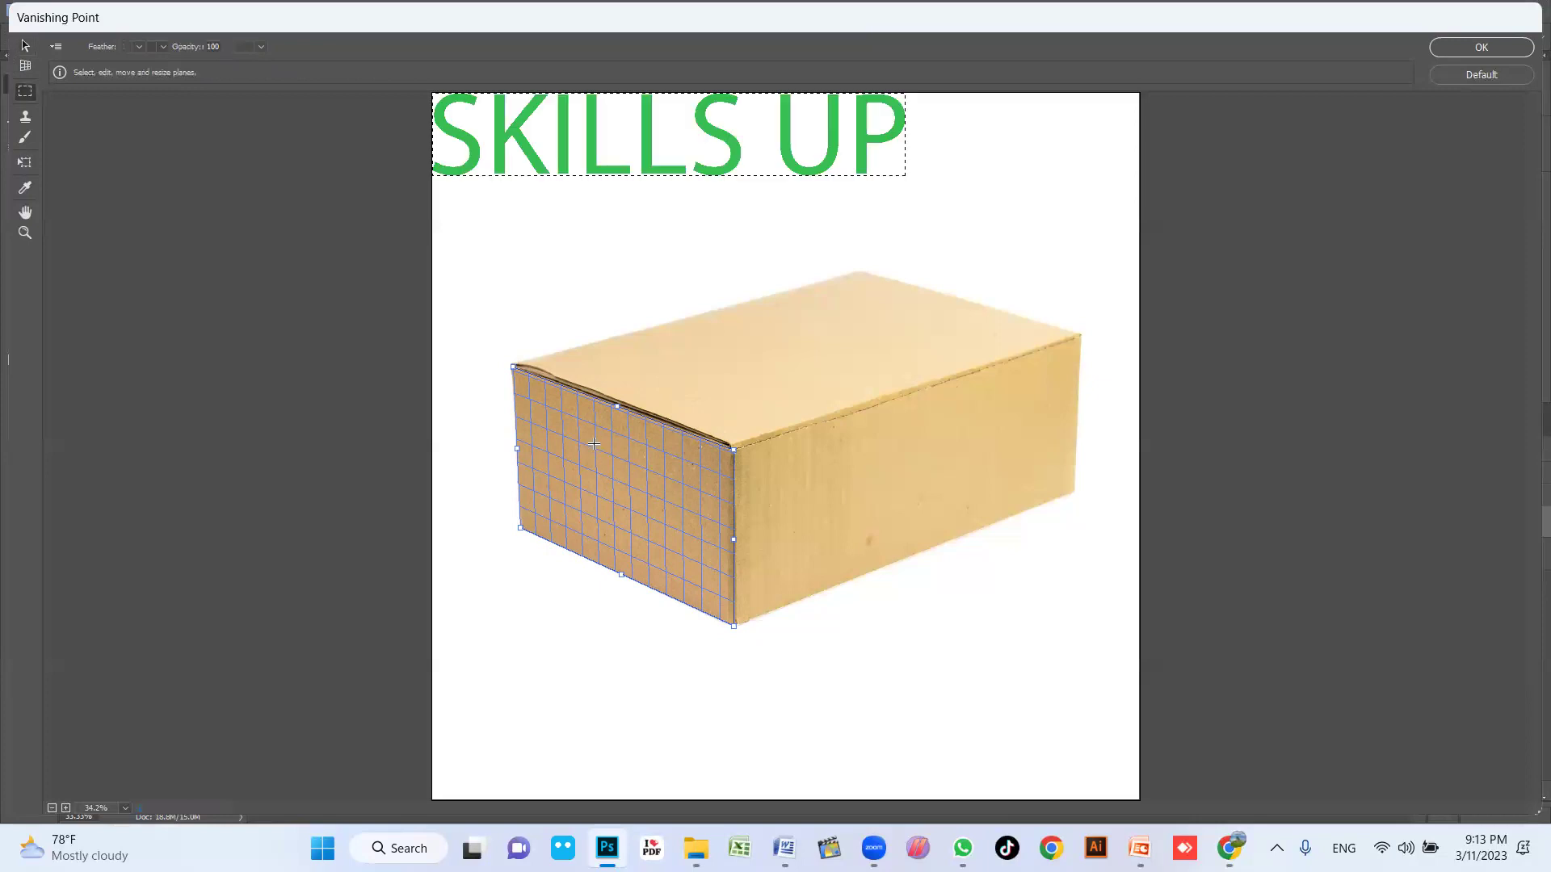
pyautogui.moveTo(640, 148); pyautogui.dragTo(662, 512)
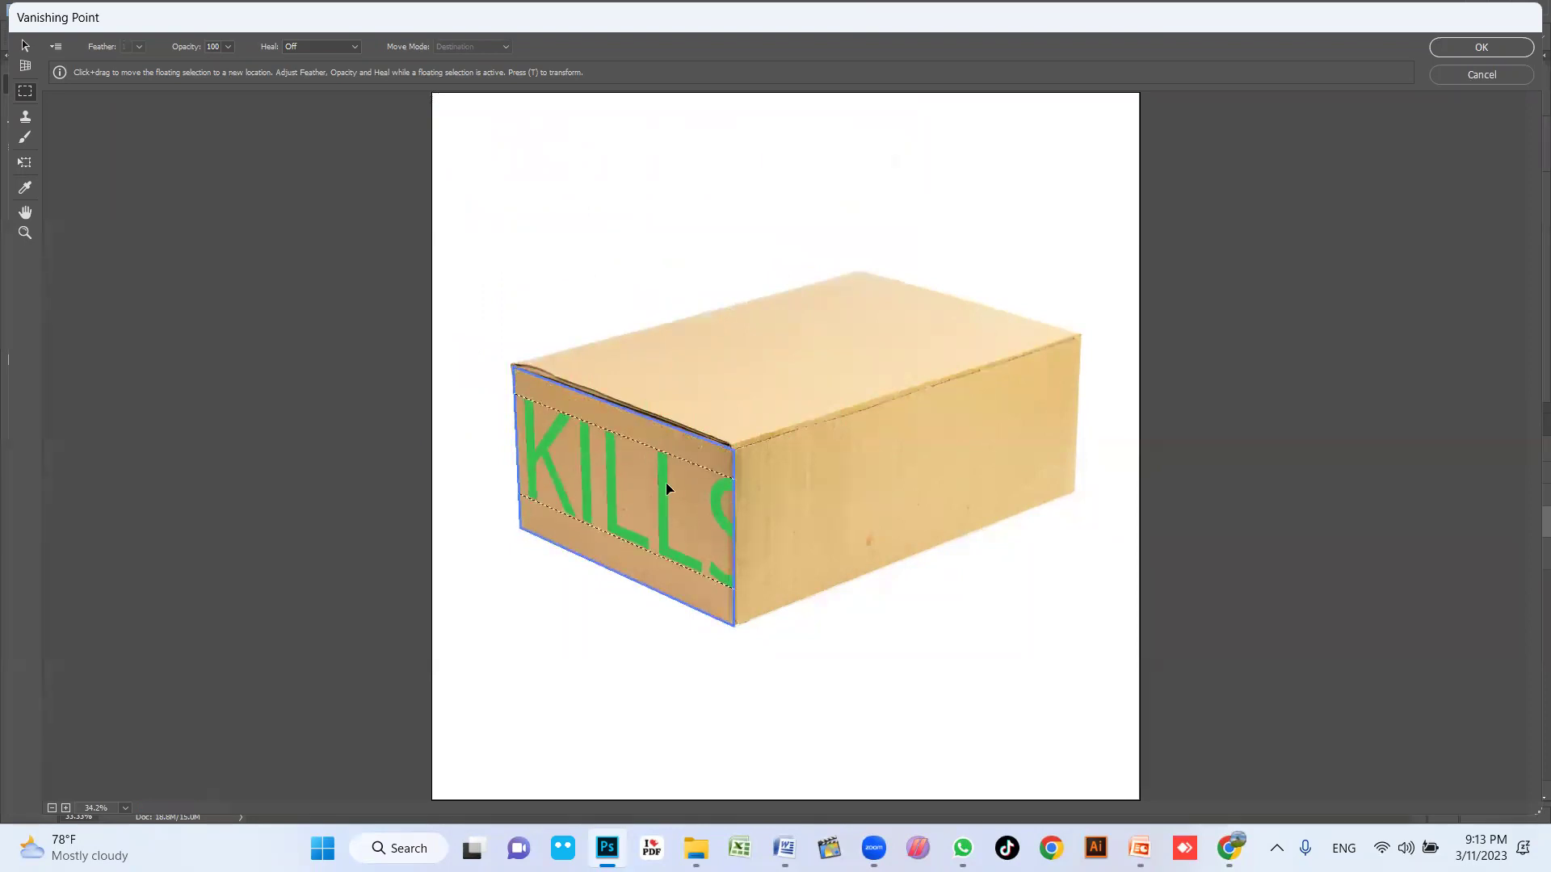
pyautogui.press('t')
pyautogui.moveTo(623, 443); pyautogui.dragTo(686, 493)
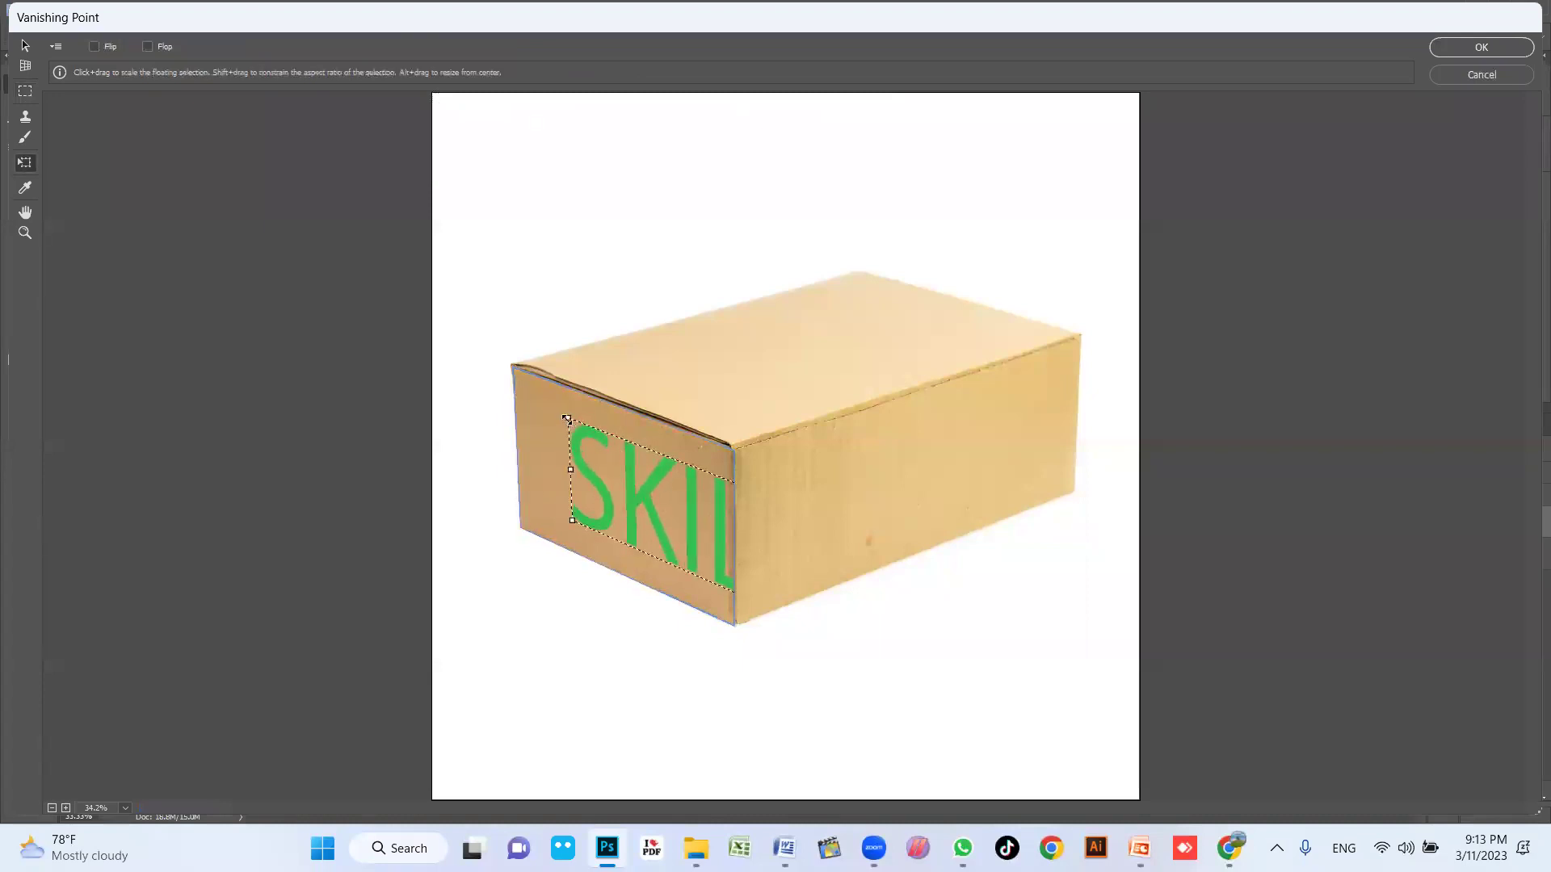
# Step: Scale the "SKILLS UP" text down to fit the box's short side face, centre it there and apply the Vanishing Point filter
pyautogui.moveTo(566, 418); pyautogui.dragTo(648, 469)
pyautogui.moveTo(697, 539); pyautogui.dragTo(600, 485)
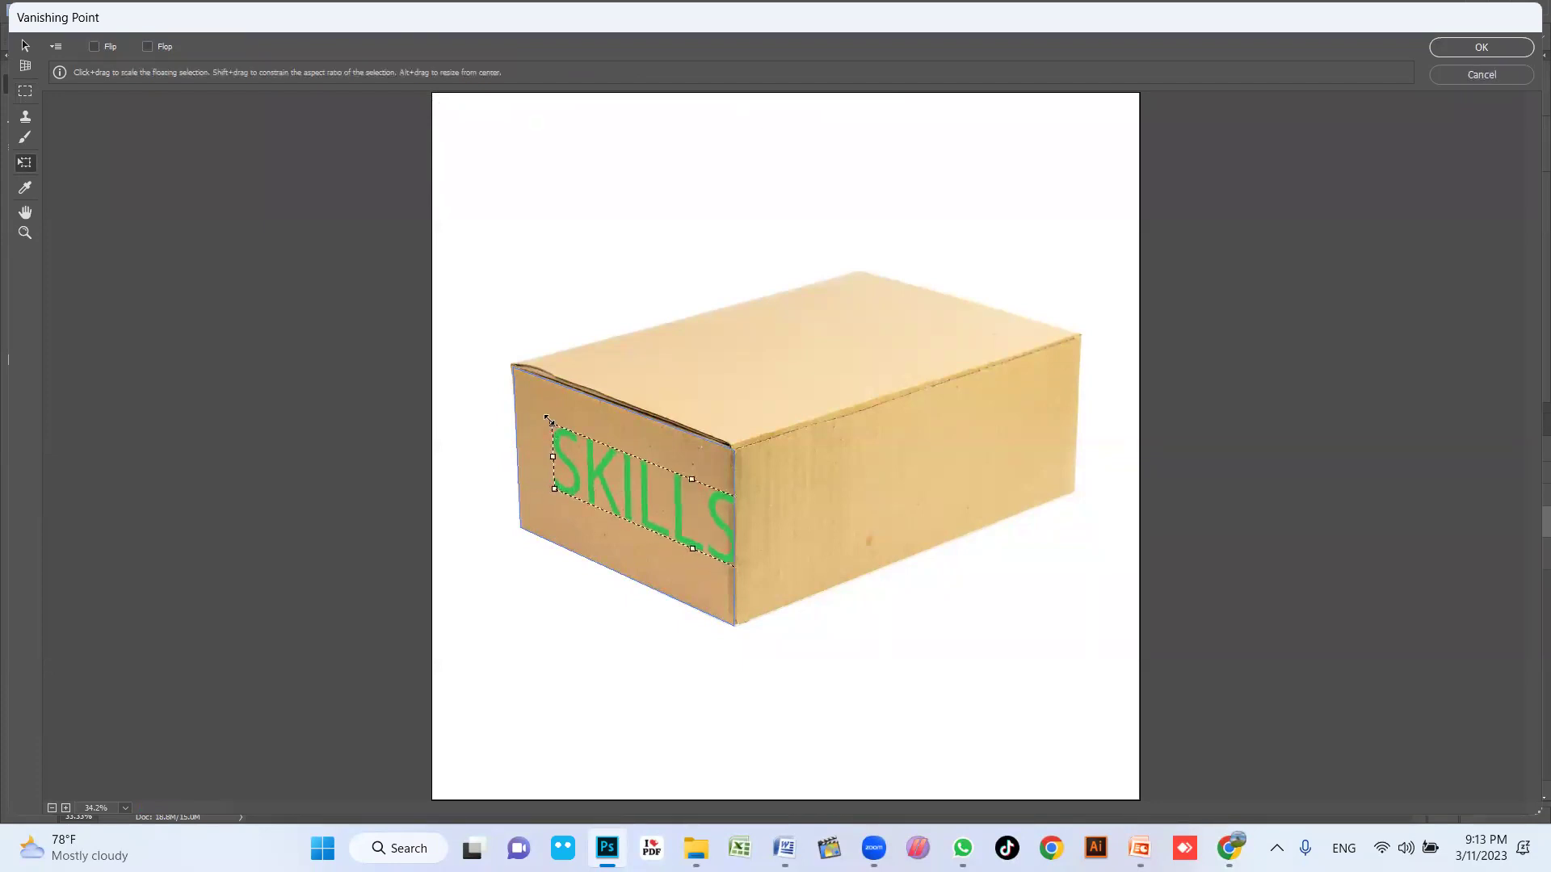
pyautogui.moveTo(549, 420)
pyautogui.mouseDown()
pyautogui.moveTo(569, 464)
pyautogui.moveTo(529, 431)
pyautogui.mouseUp()
pyautogui.moveTo(682, 517); pyautogui.dragTo(612, 494)
pyautogui.moveTo(694, 543)
pyautogui.mouseDown()
pyautogui.moveTo(722, 569)
pyautogui.moveTo(698, 560)
pyautogui.mouseUp()
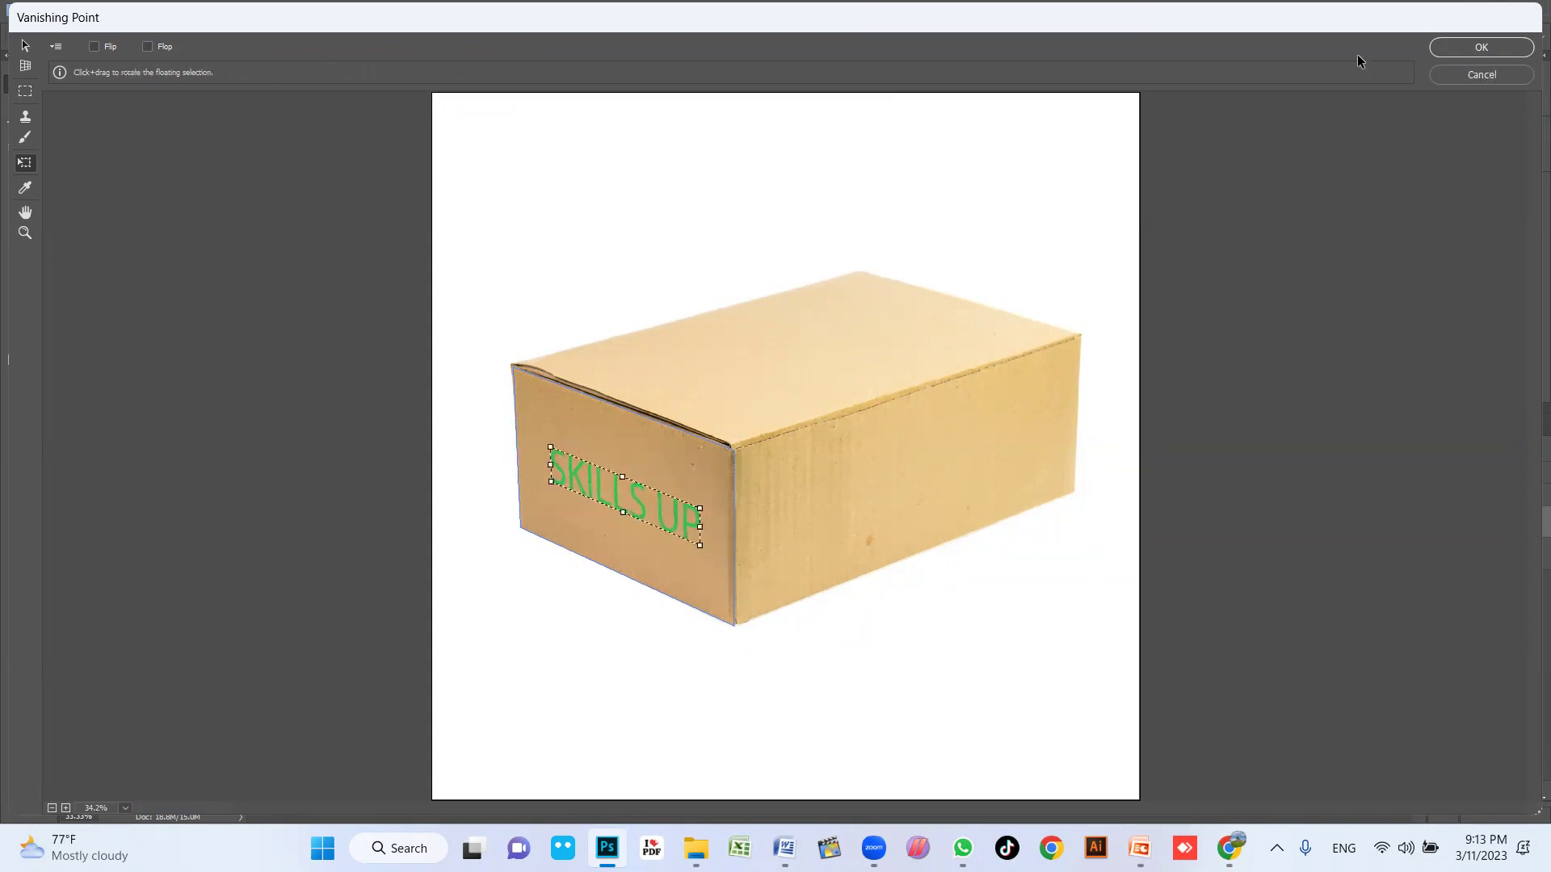
pyautogui.click(1491, 48)
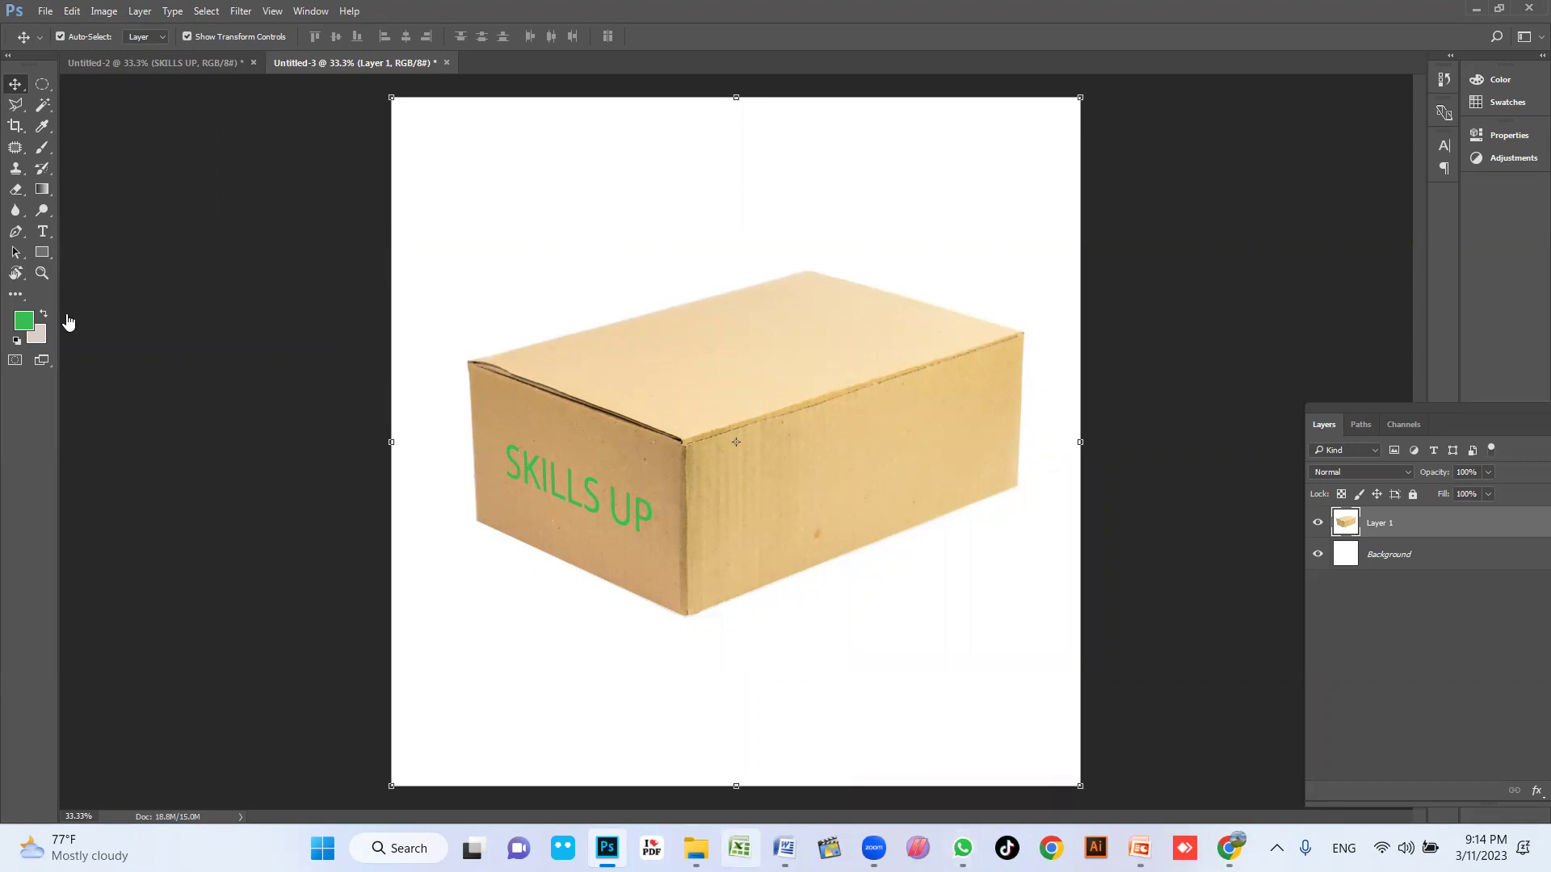
# Step: Switch to File Explorer, browse to the Skills Up Academy folder on the Projects (I:) drive and select the SUA logo-01 image
pyautogui.hotkey('alt', 'Tab')
pyautogui.scroll(-1, 109, 683)
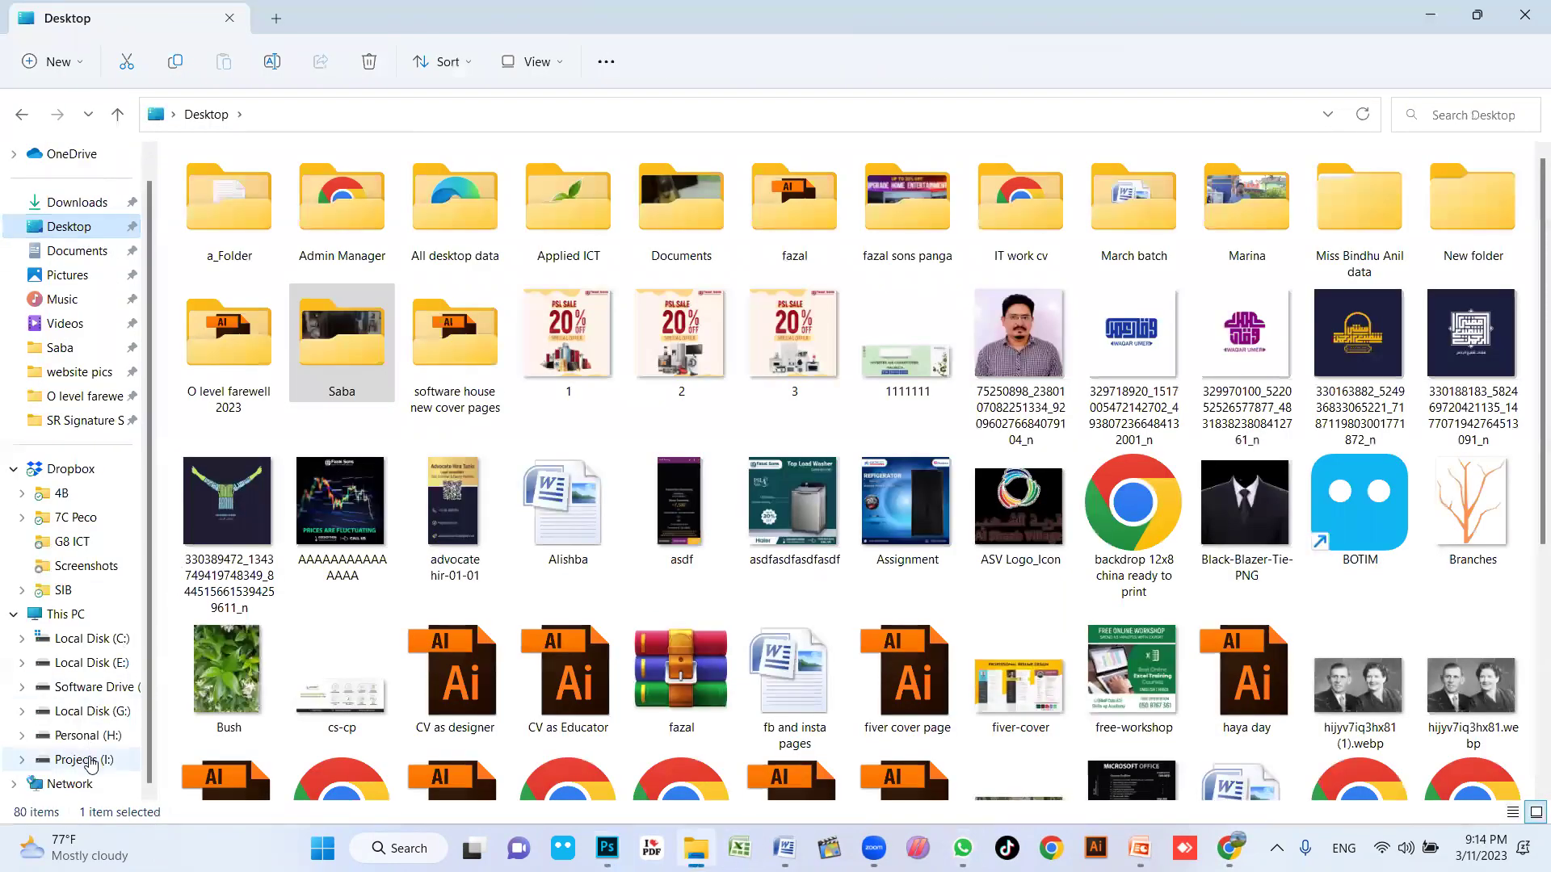
pyautogui.click(87, 760)
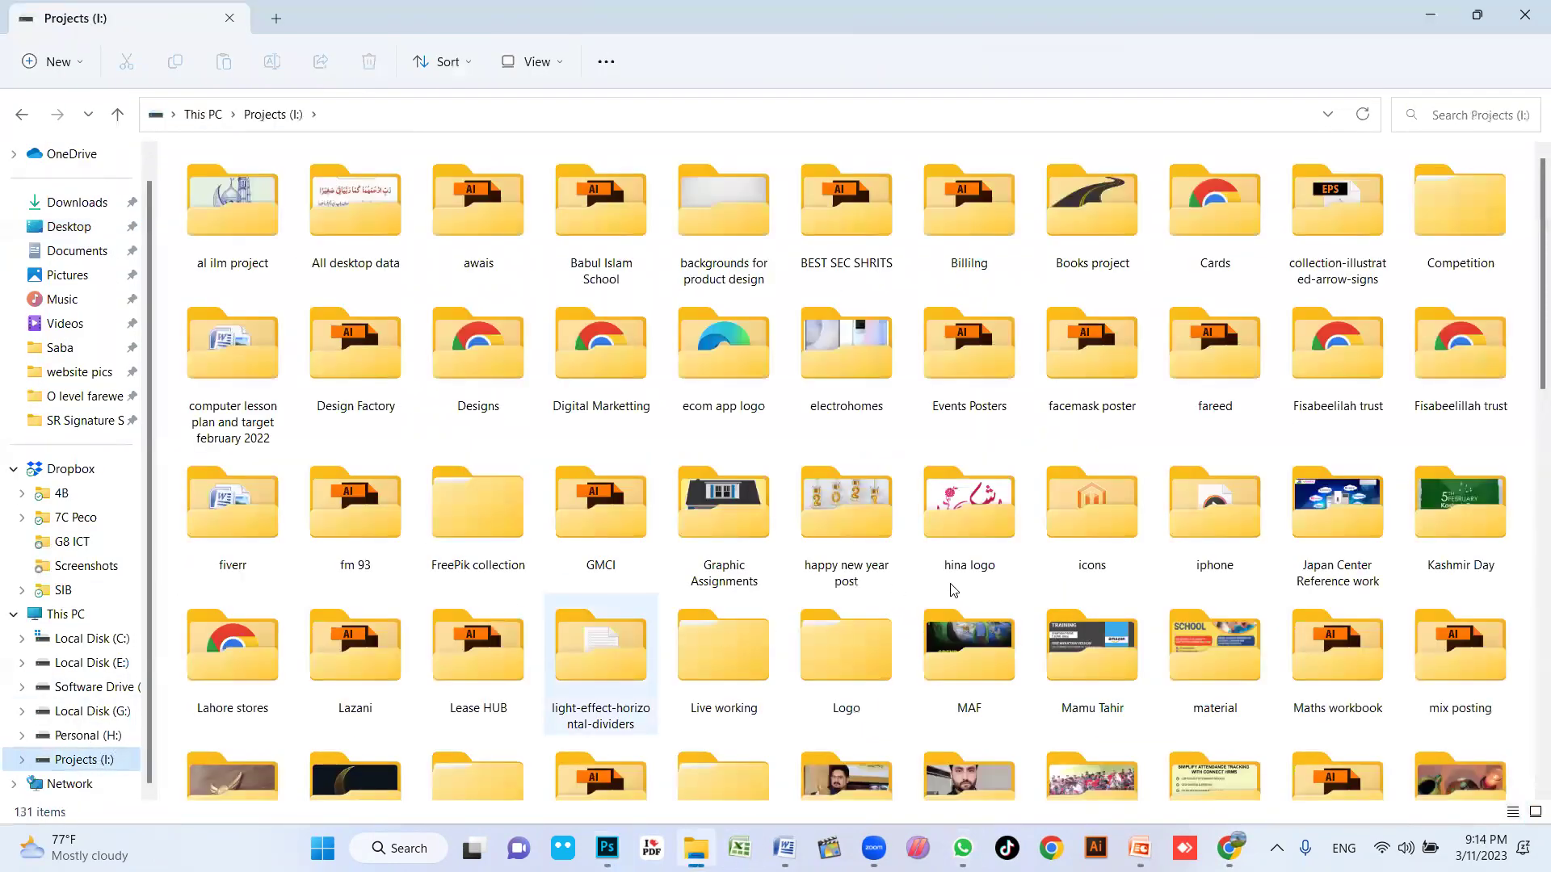
pyautogui.scroll(-10, 1098, 649)
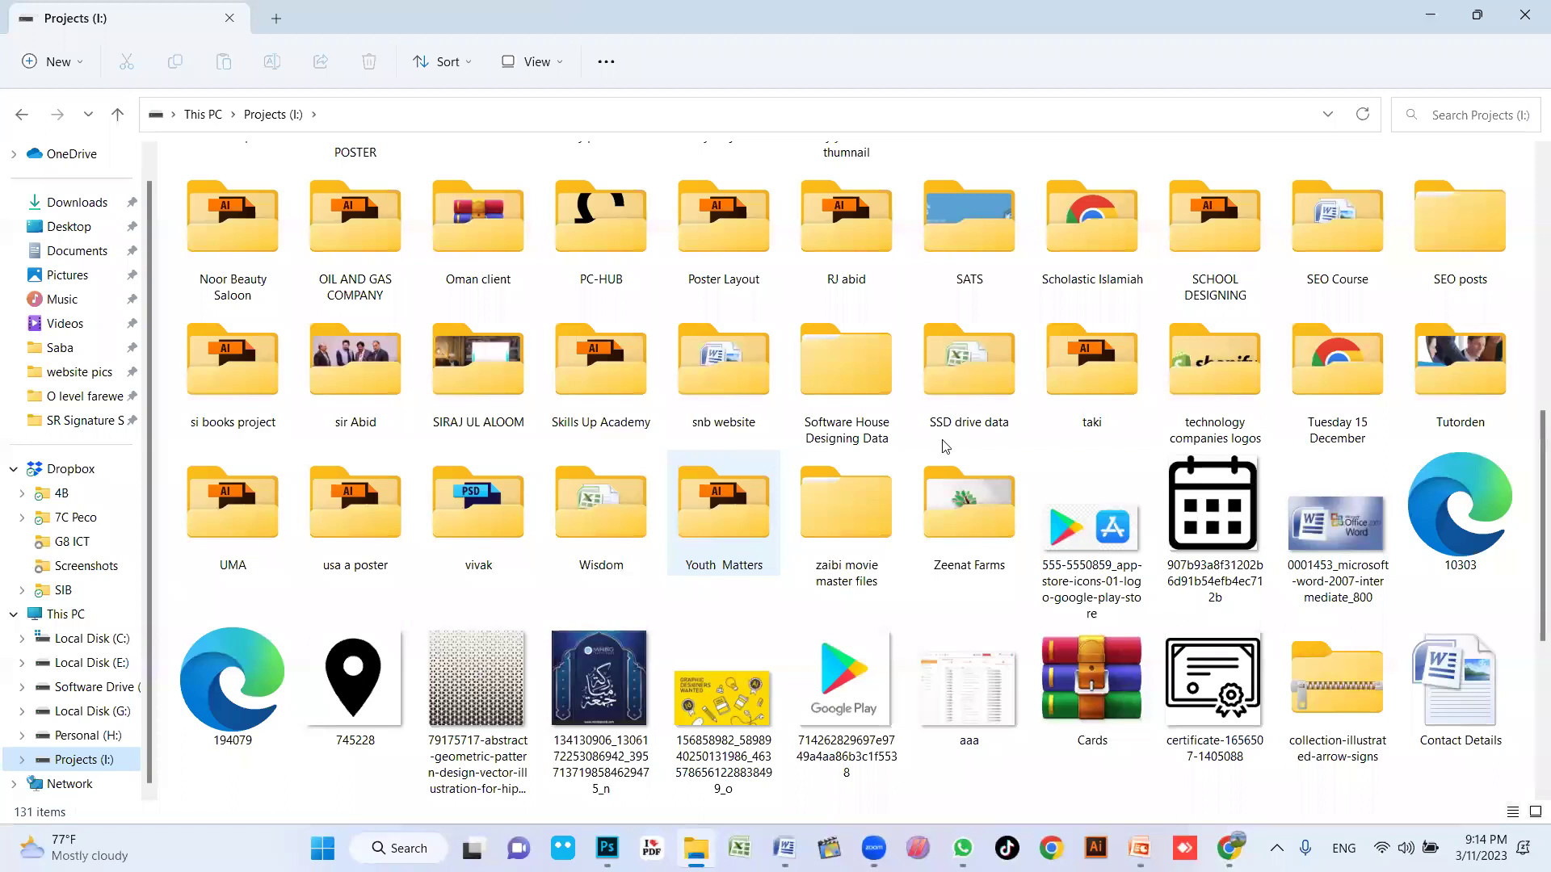
pyautogui.click(584, 379)
pyautogui.doubleClick(585, 380)
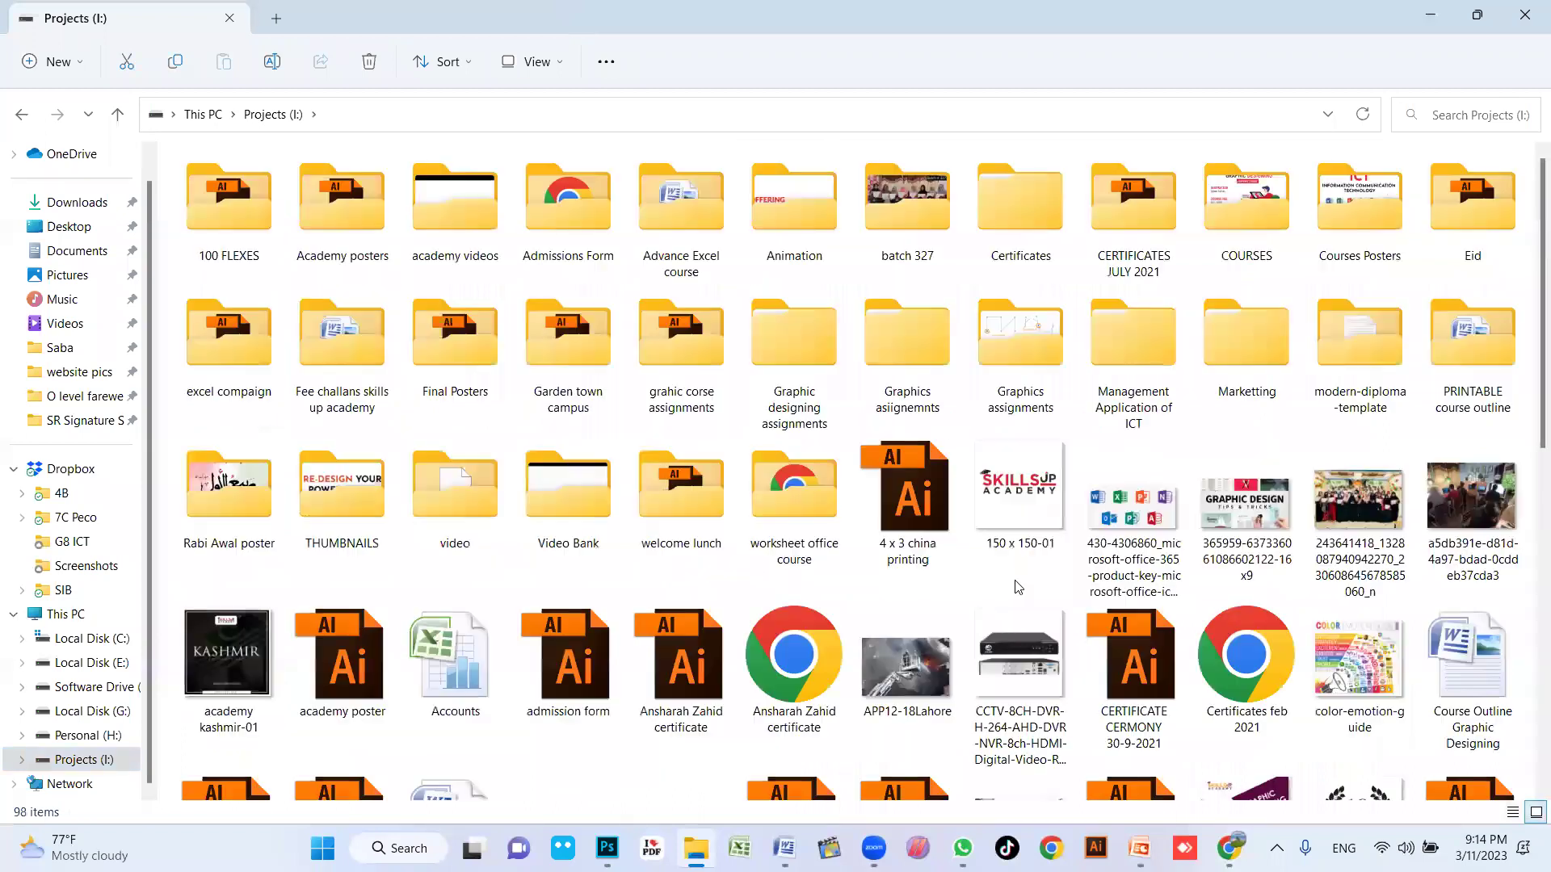
pyautogui.scroll(-5, 1249, 677)
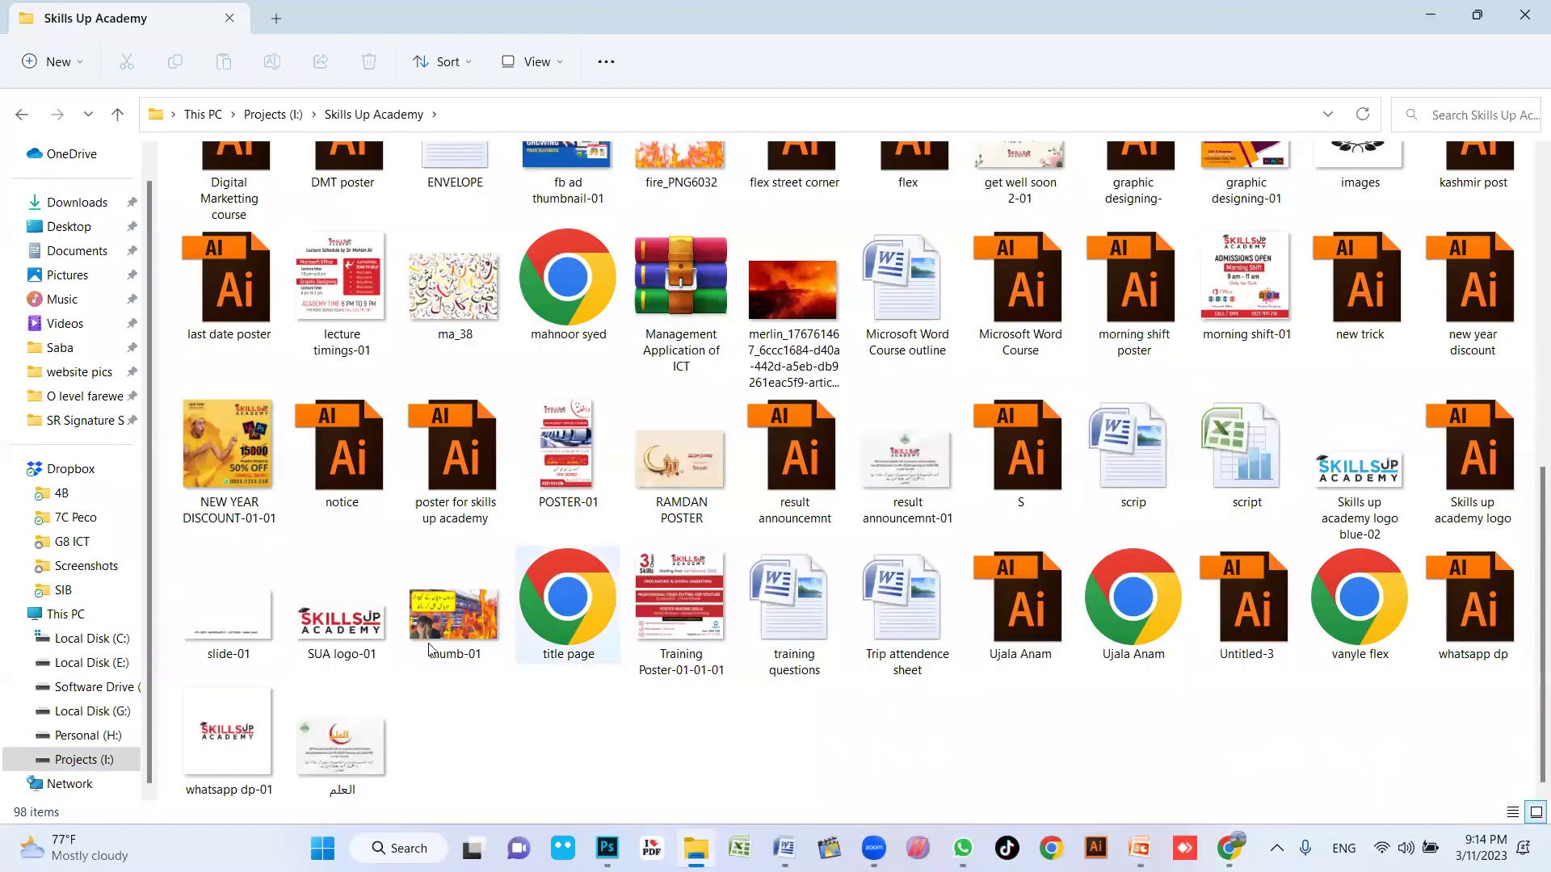
pyautogui.click(332, 627)
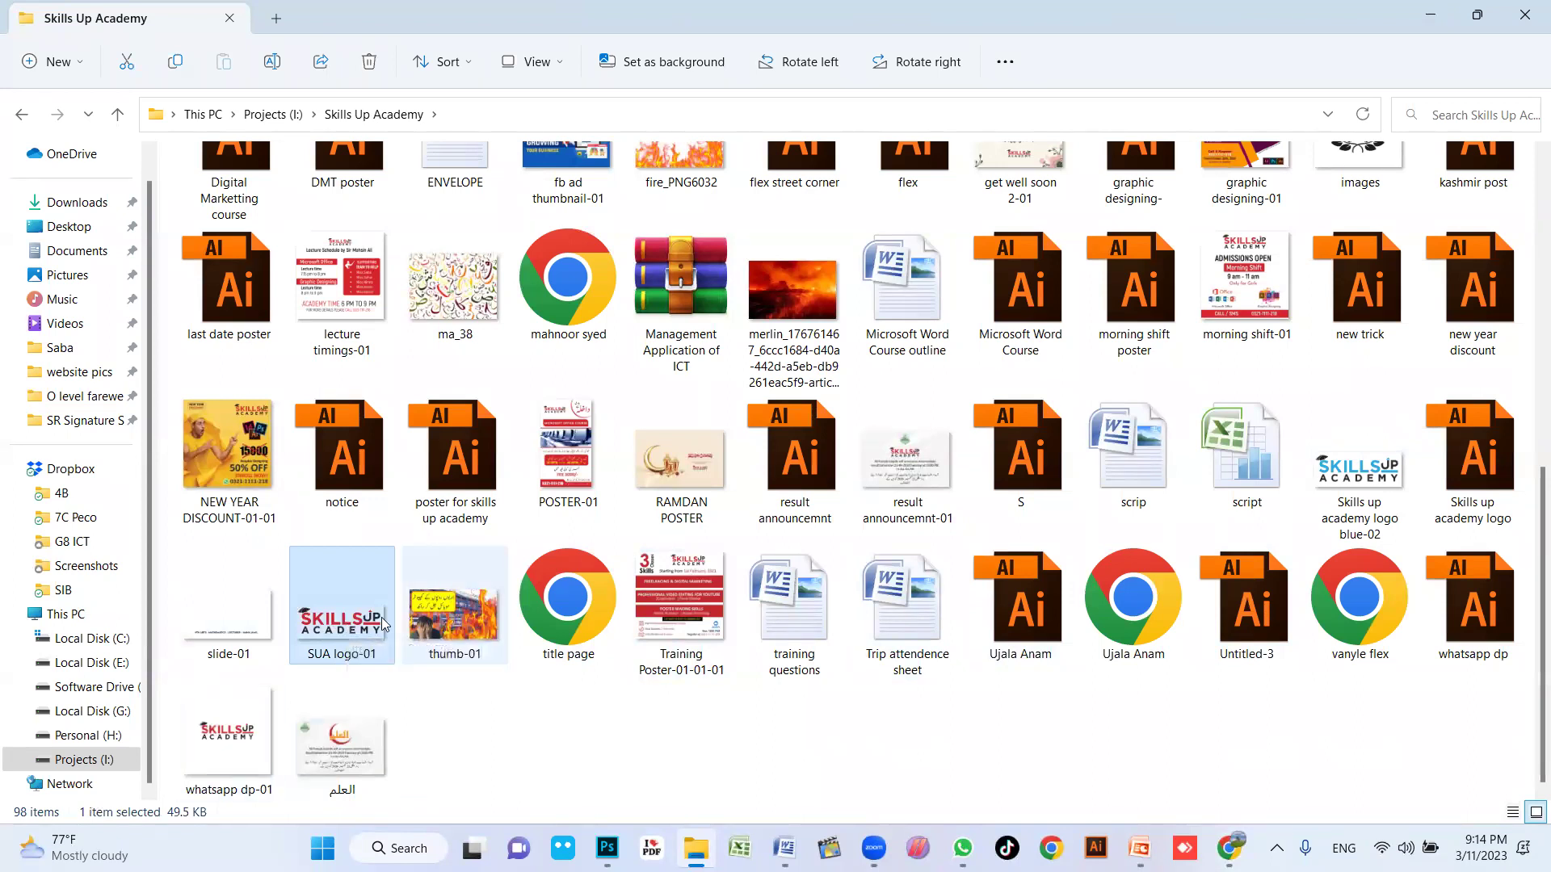
pyautogui.rightClick(357, 635)
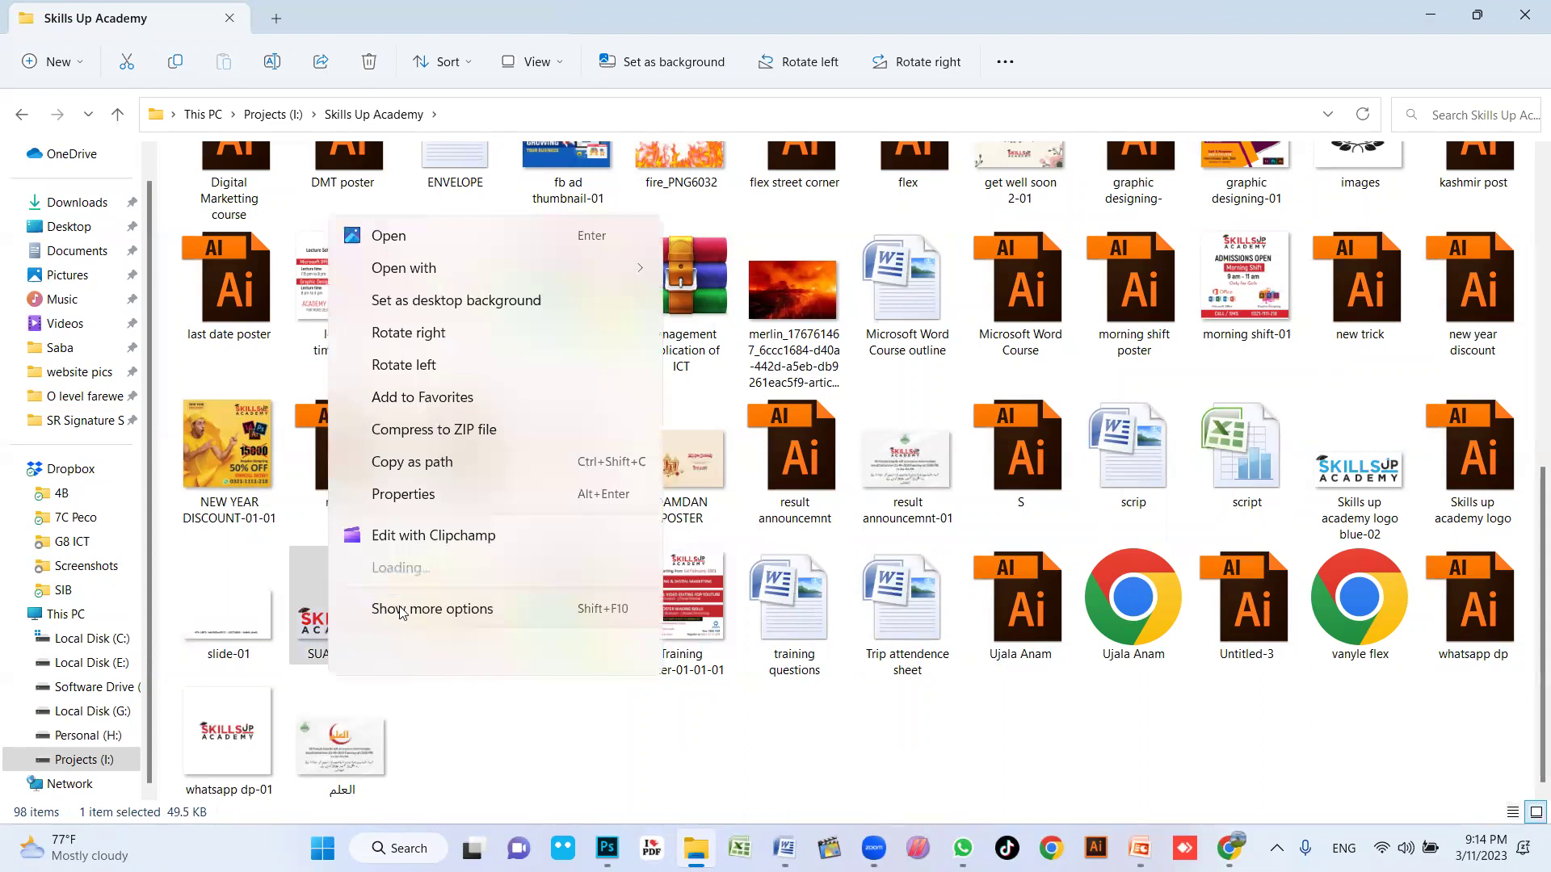
pyautogui.click(446, 731)
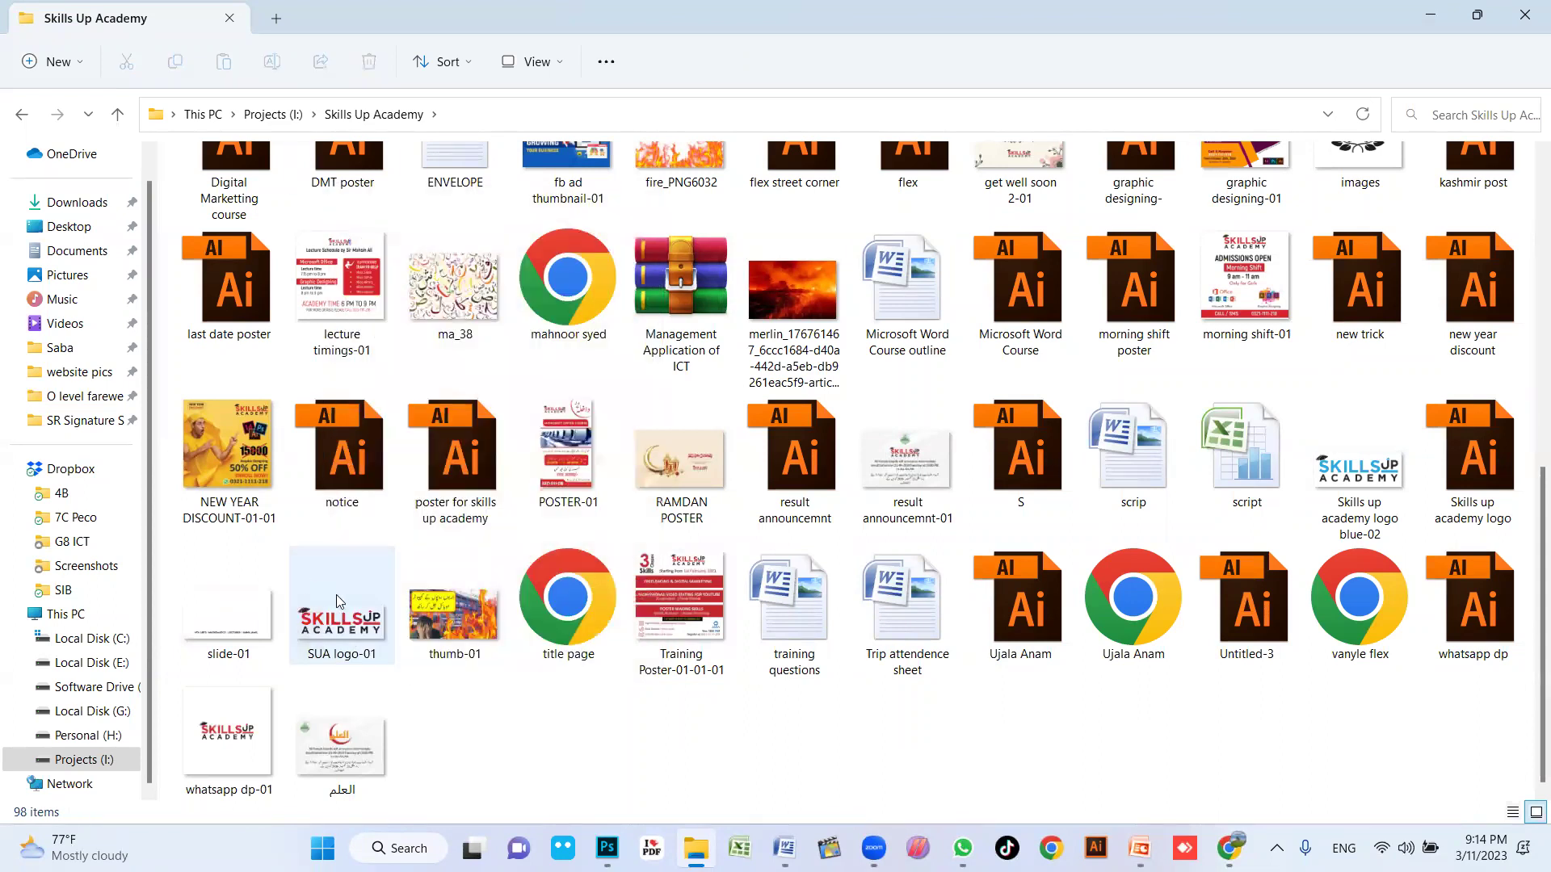
pyautogui.rightClick(336, 594)
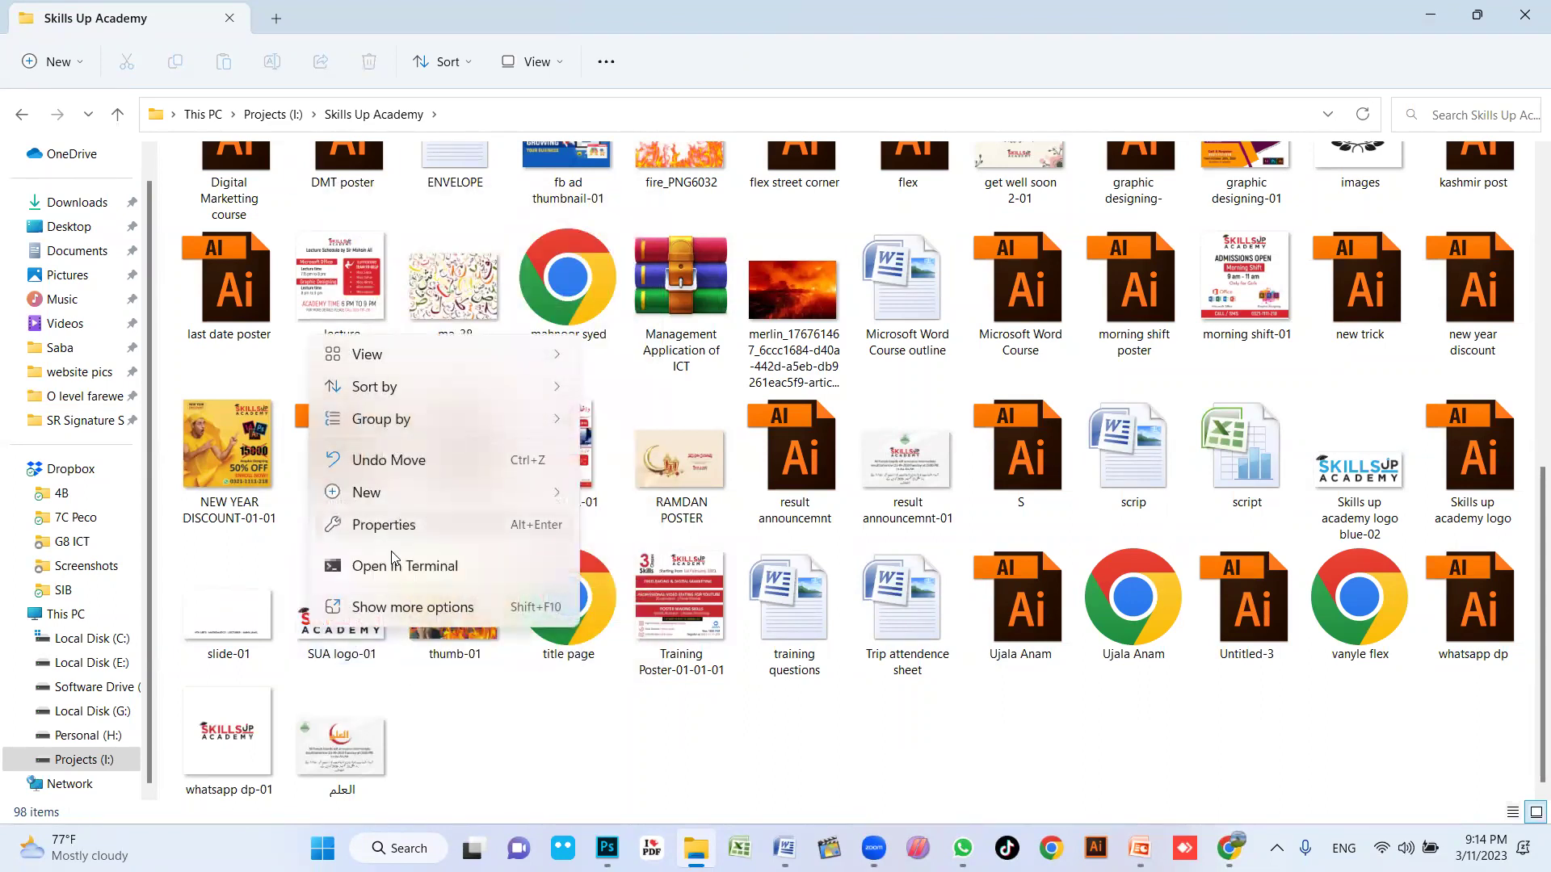
pyautogui.click(414, 607)
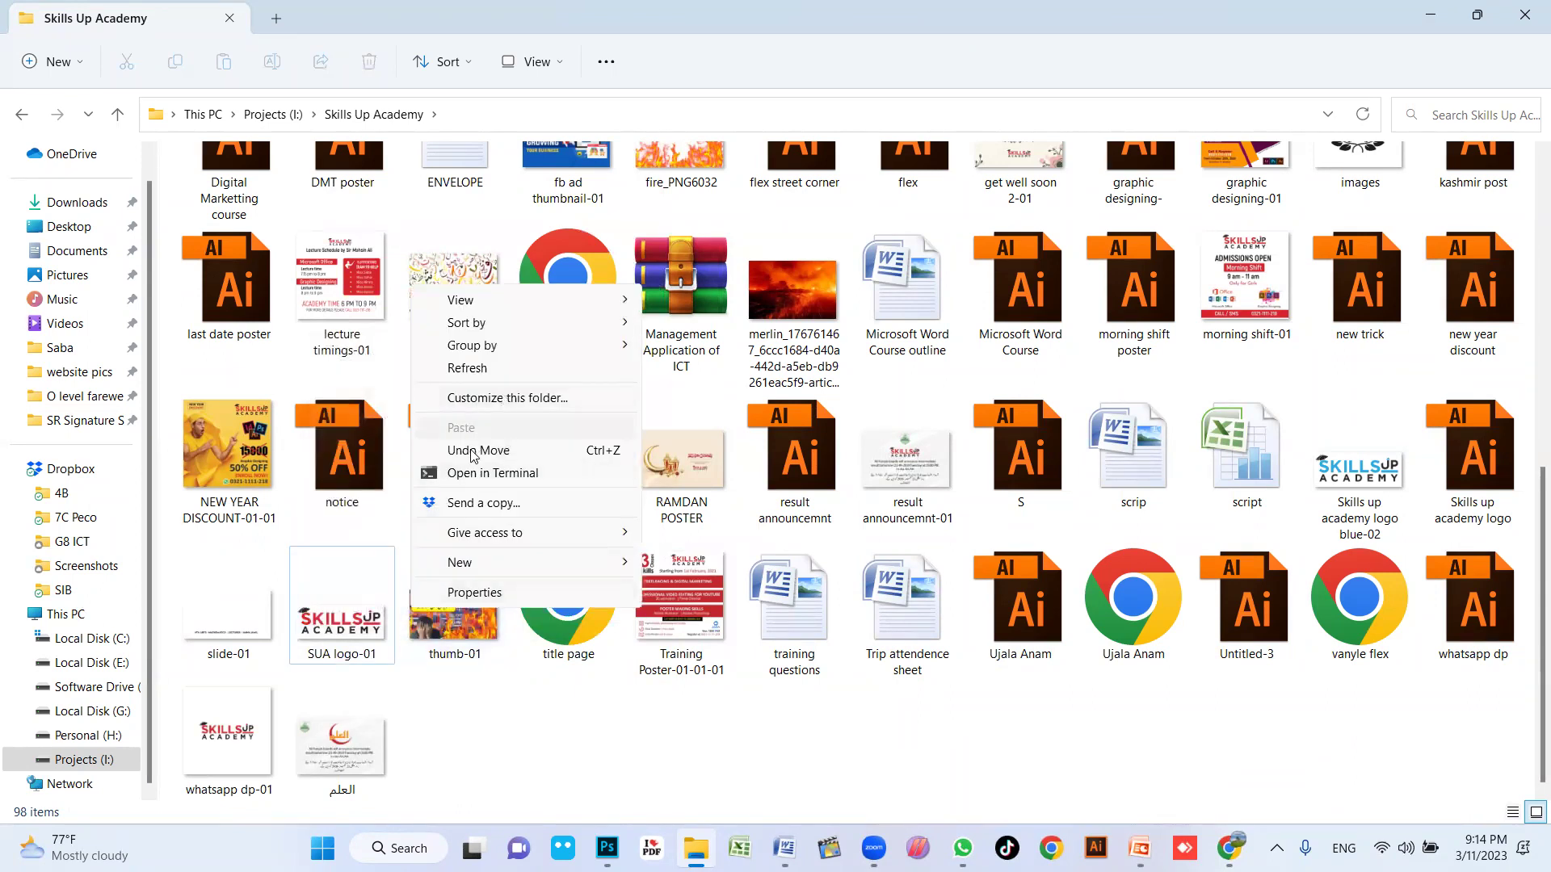
pyautogui.click(346, 628)
pyautogui.rightClick(346, 627)
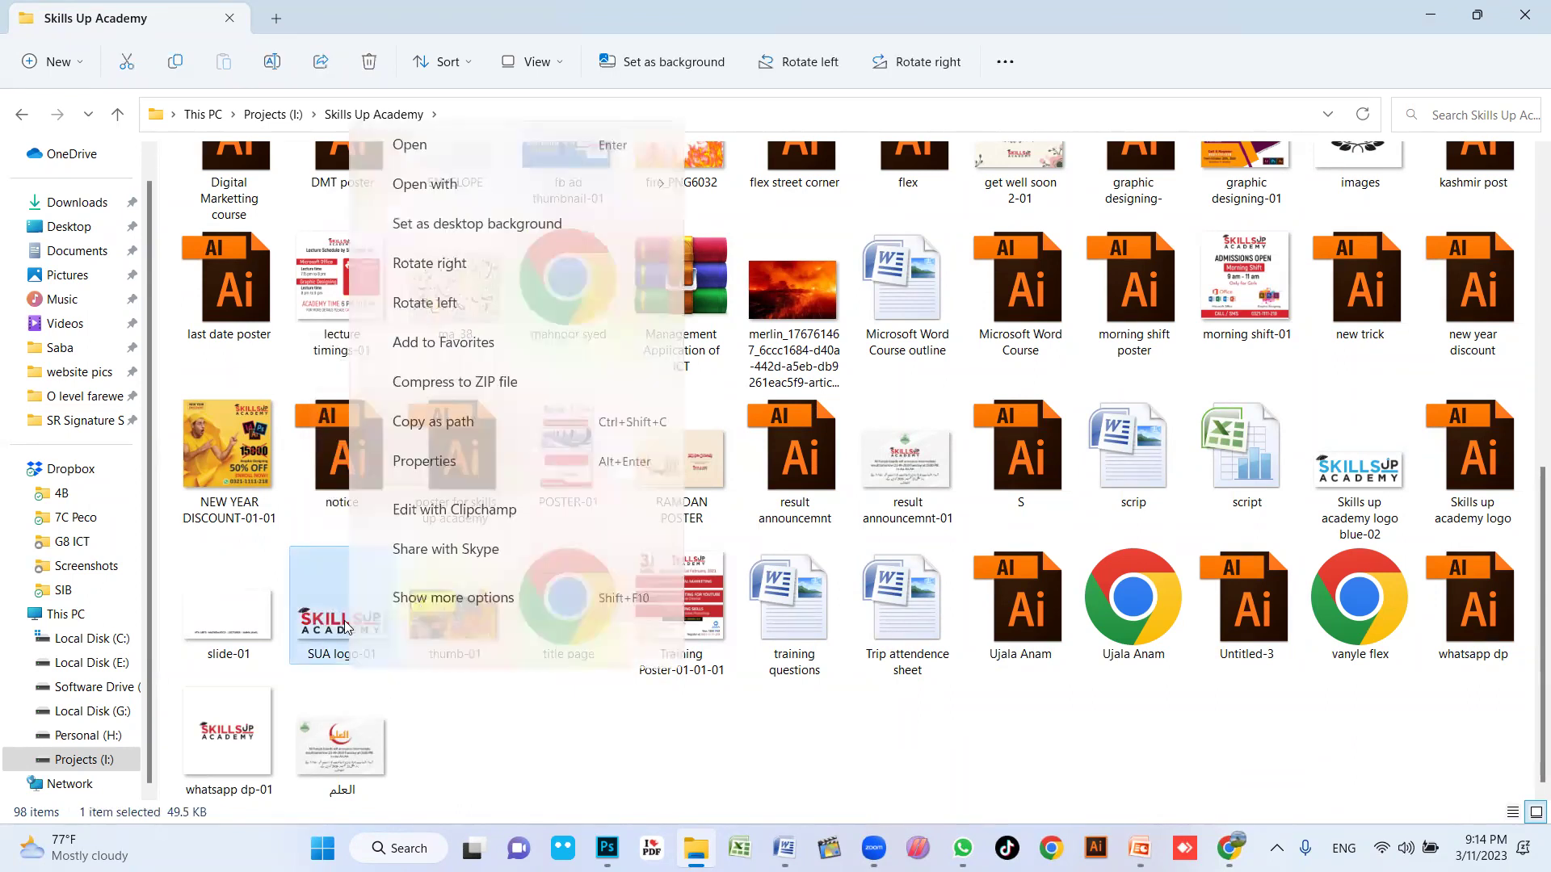
pyautogui.press('Escape')
pyautogui.rightClick(346, 628)
pyautogui.press('Escape')
# Step: Open the SUA logo-01 image from the Skills Up Academy folder in Adobe Photoshop CC 2017
pyautogui.rightClick(349, 628)
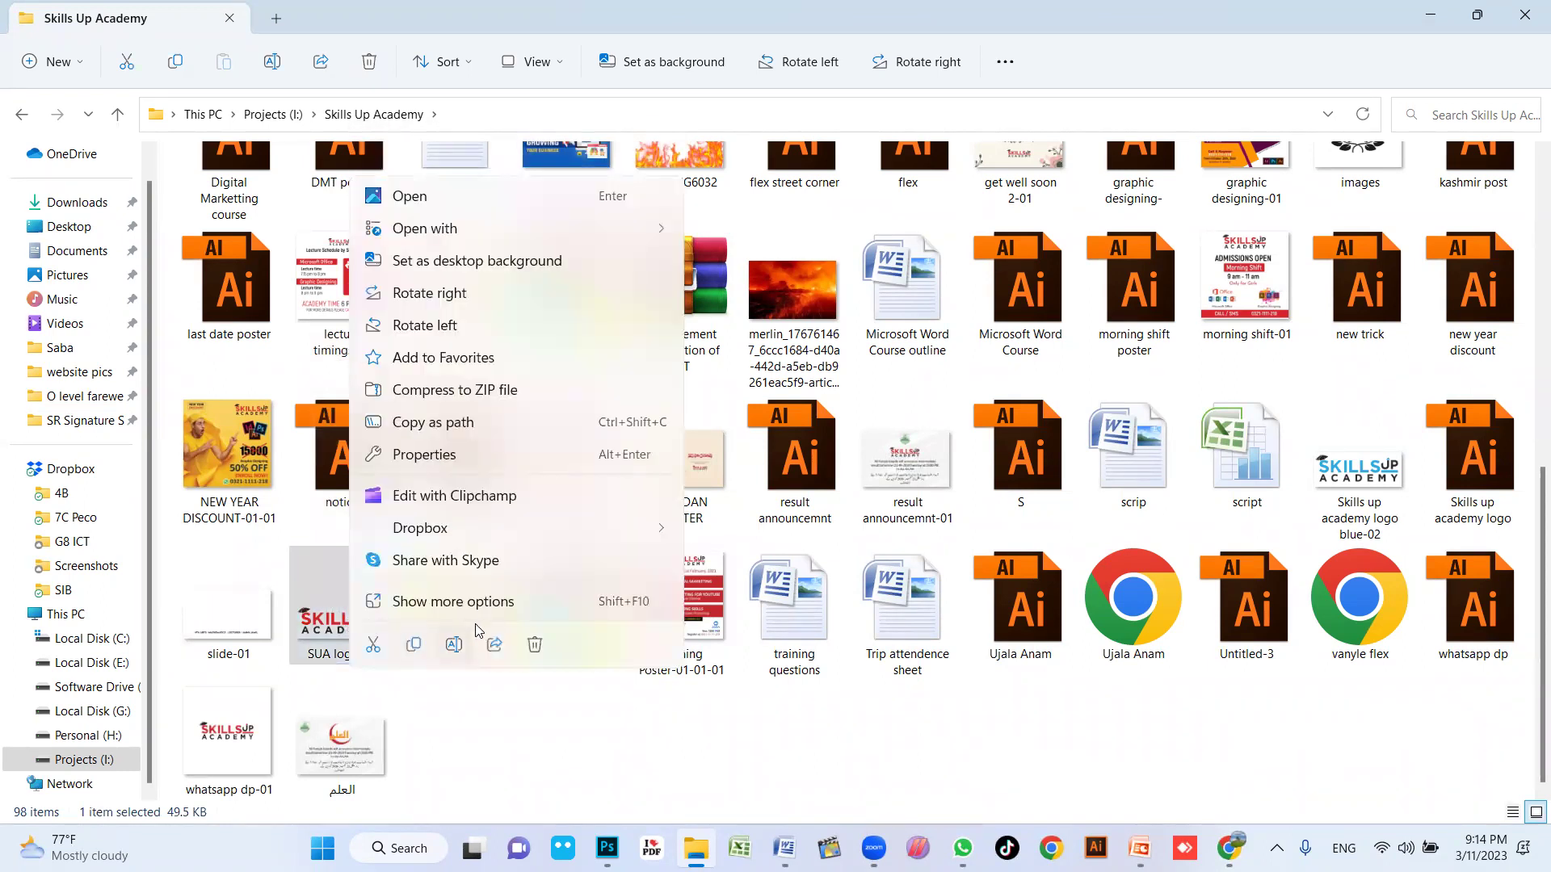
pyautogui.moveTo(451, 230)
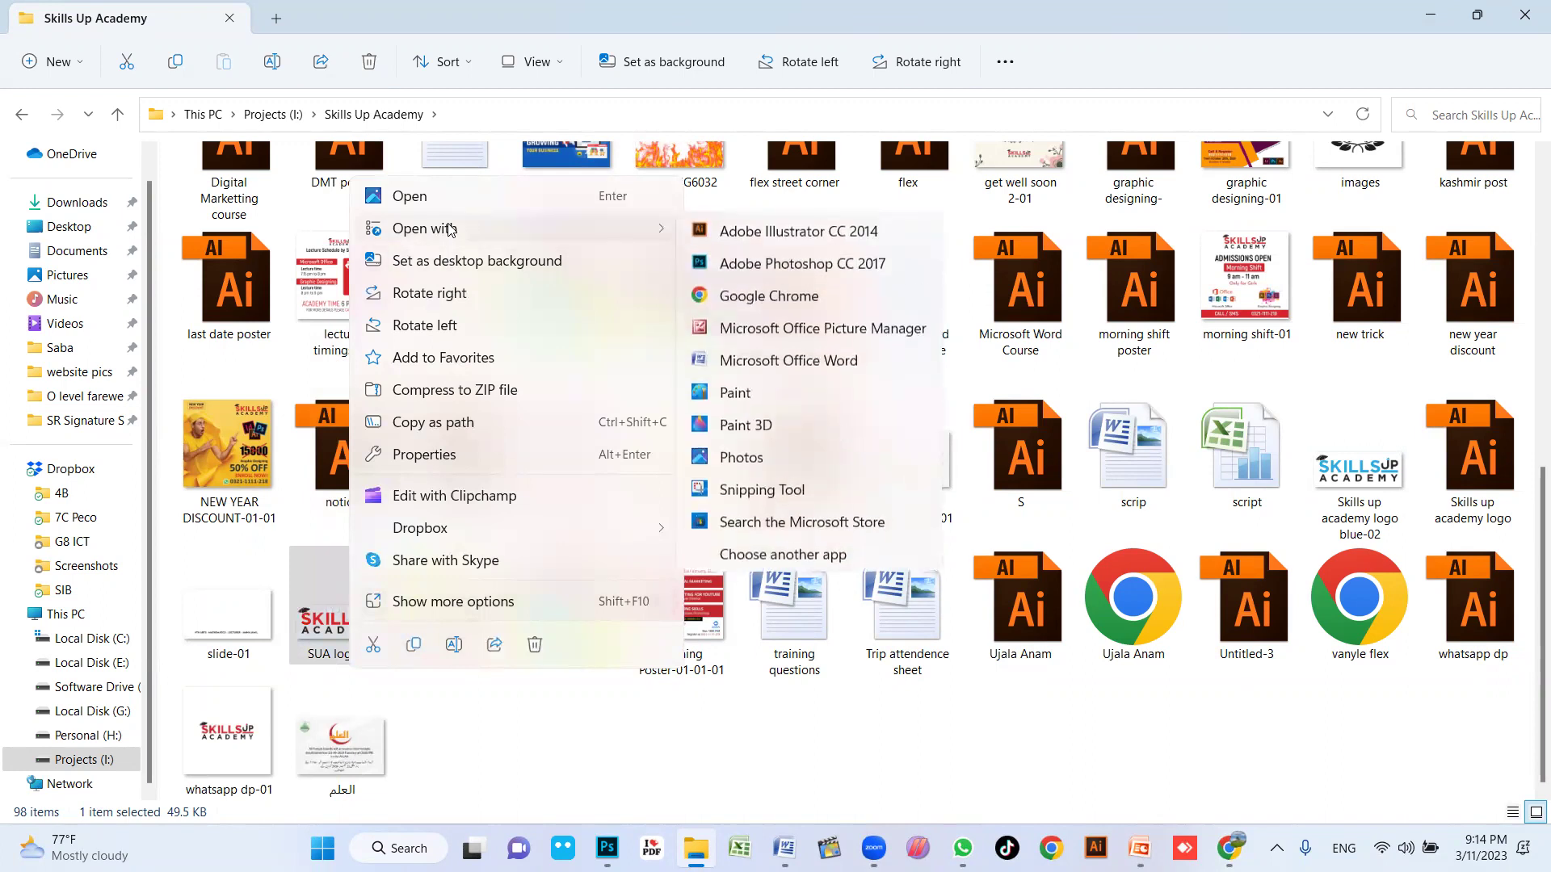
pyautogui.click(747, 266)
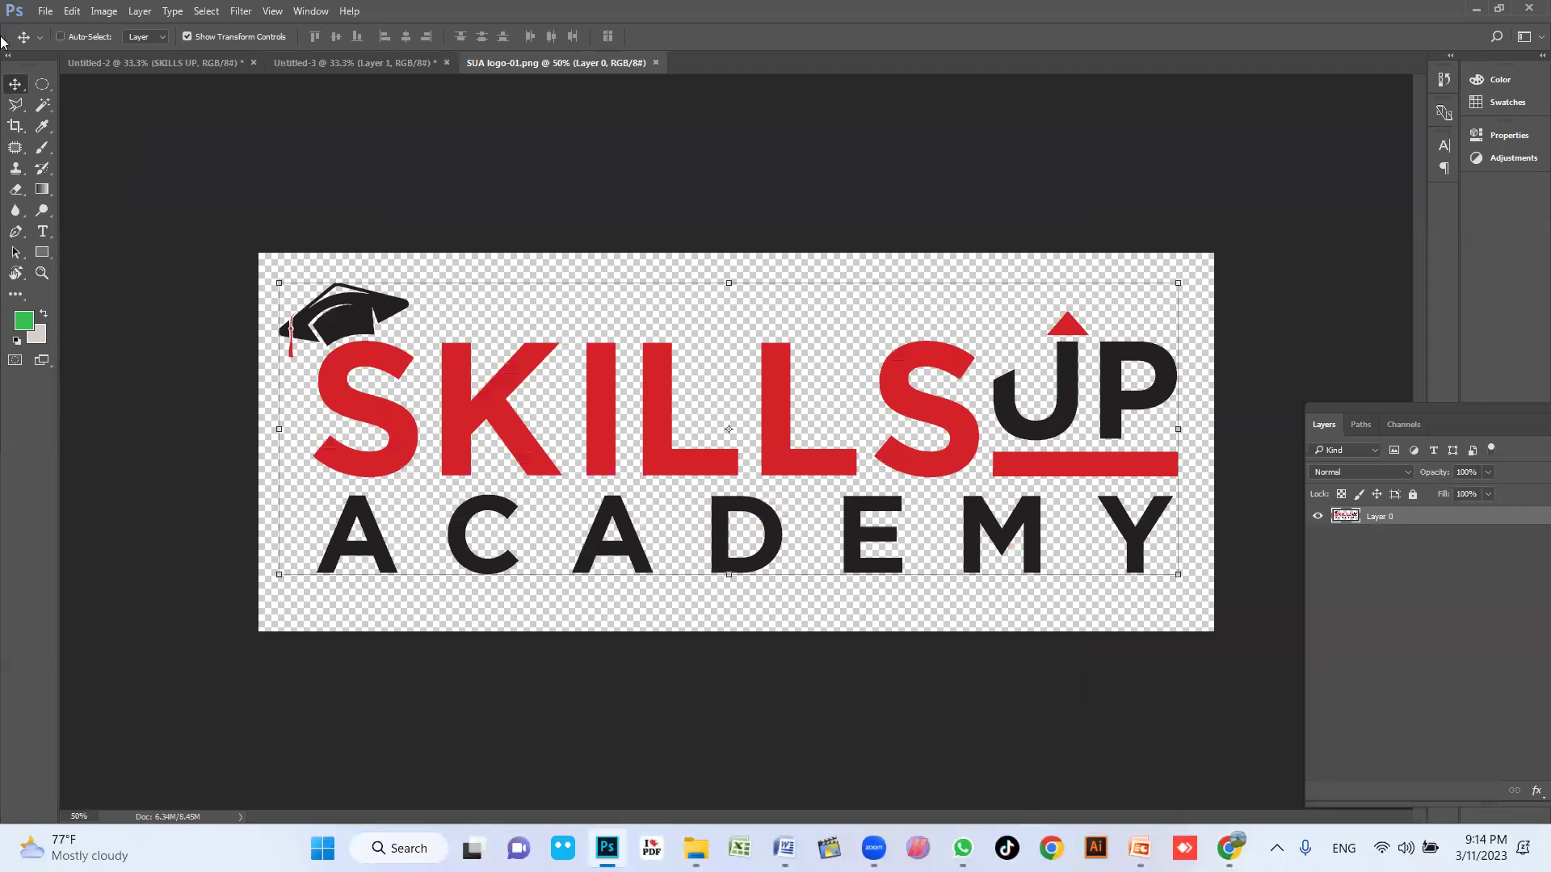
# Step: Shift the logo slightly within the SUA logo-01 document, copy it and return to the Untitled-3 box document
pyautogui.moveTo(509, 423); pyautogui.dragTo(526, 453)
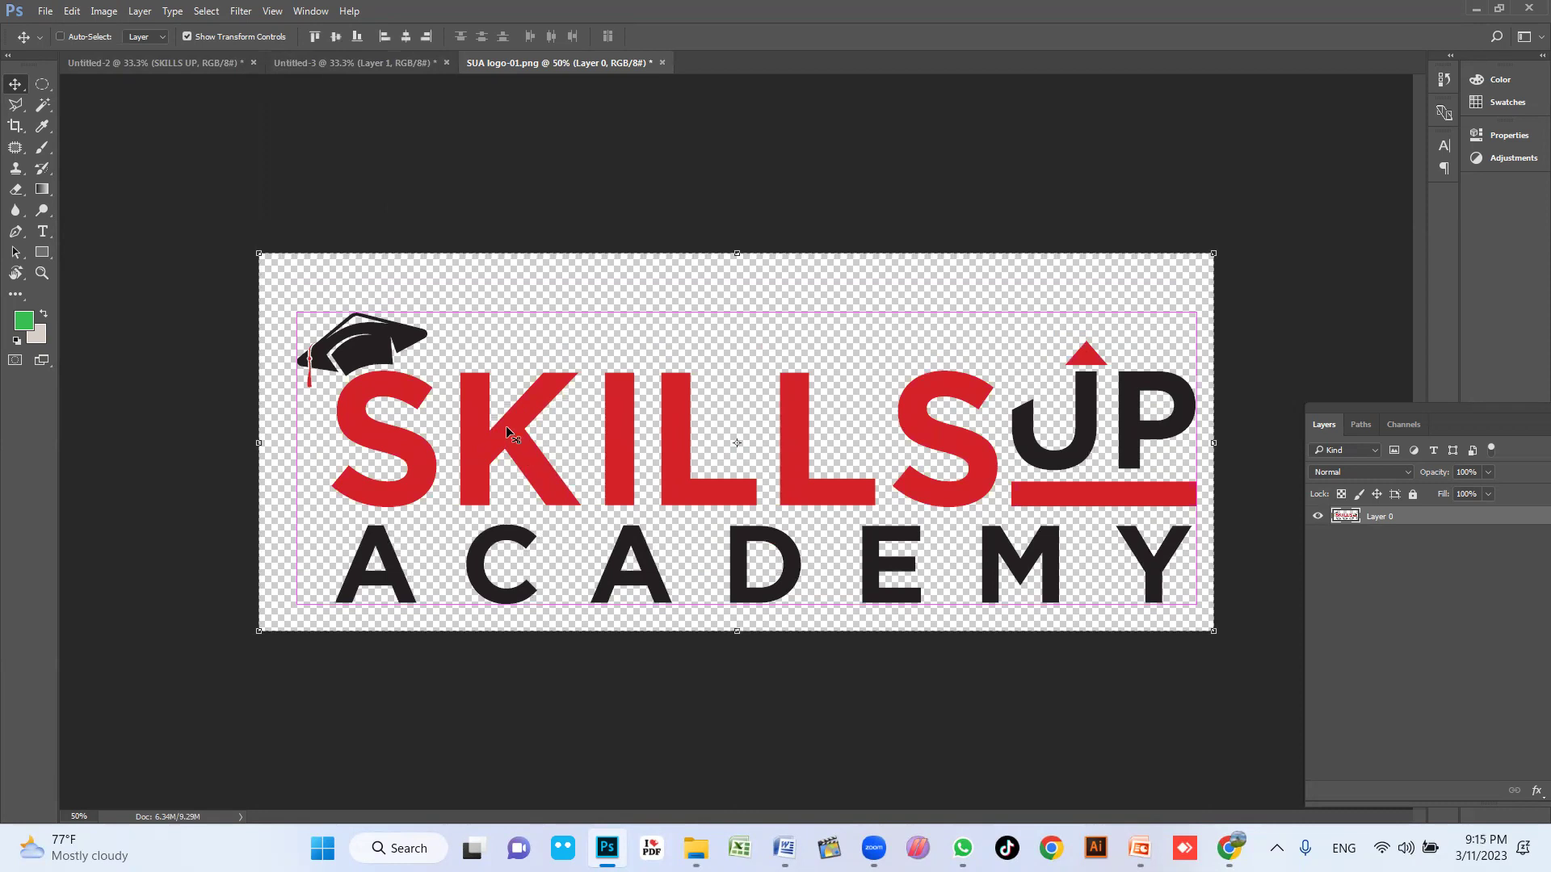
pyautogui.click(173, 62)
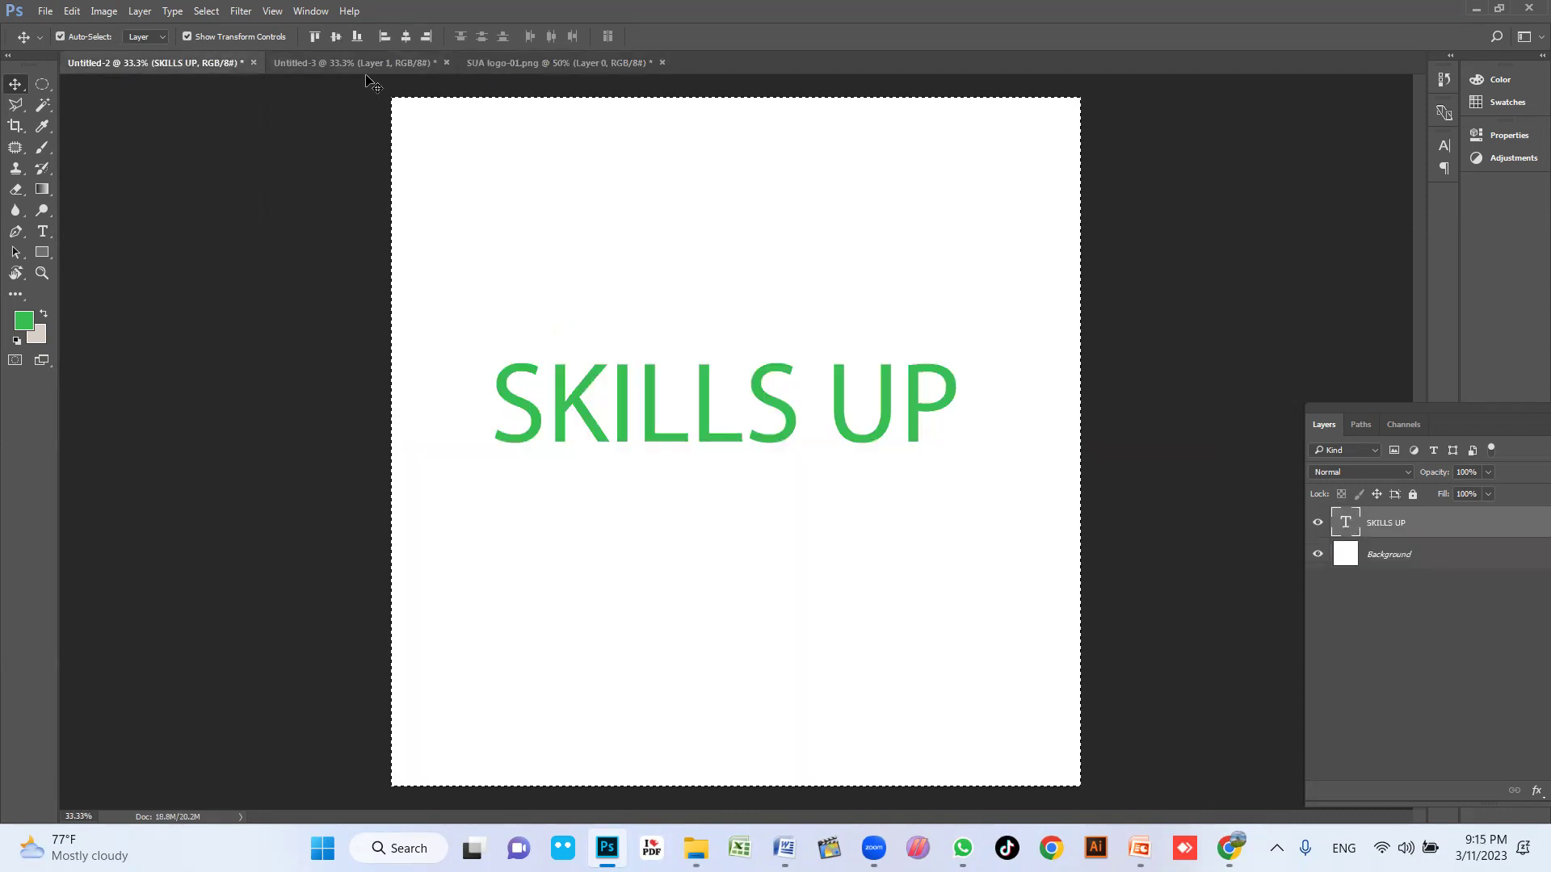
pyautogui.click(373, 62)
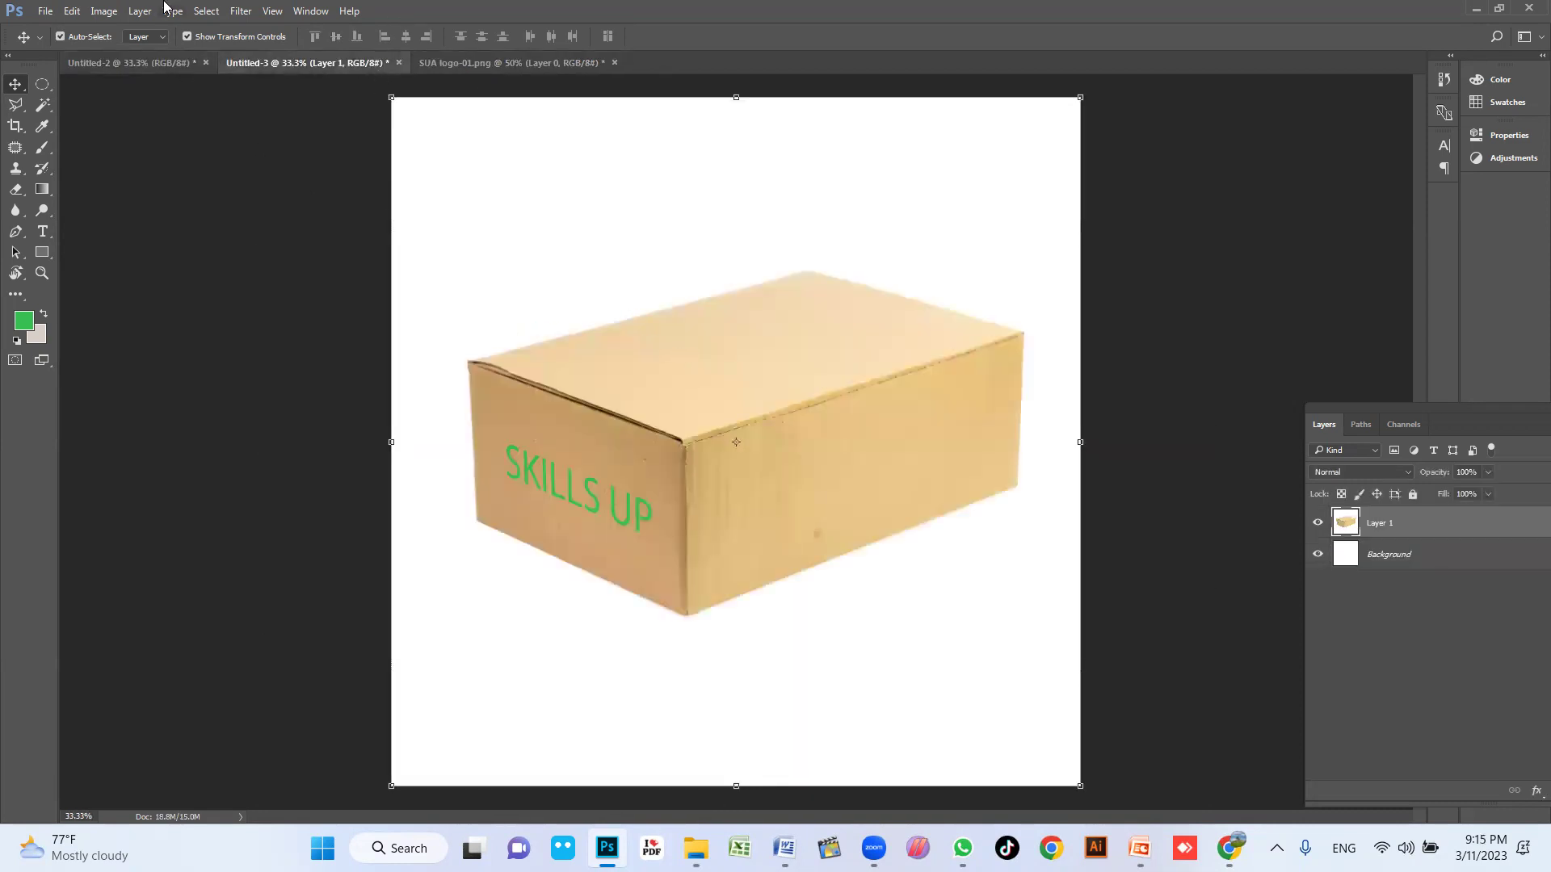
# Step: Open the Untitled-3 box layer in Vanishing Point and activate the Create Plane tool
pyautogui.click(242, 12)
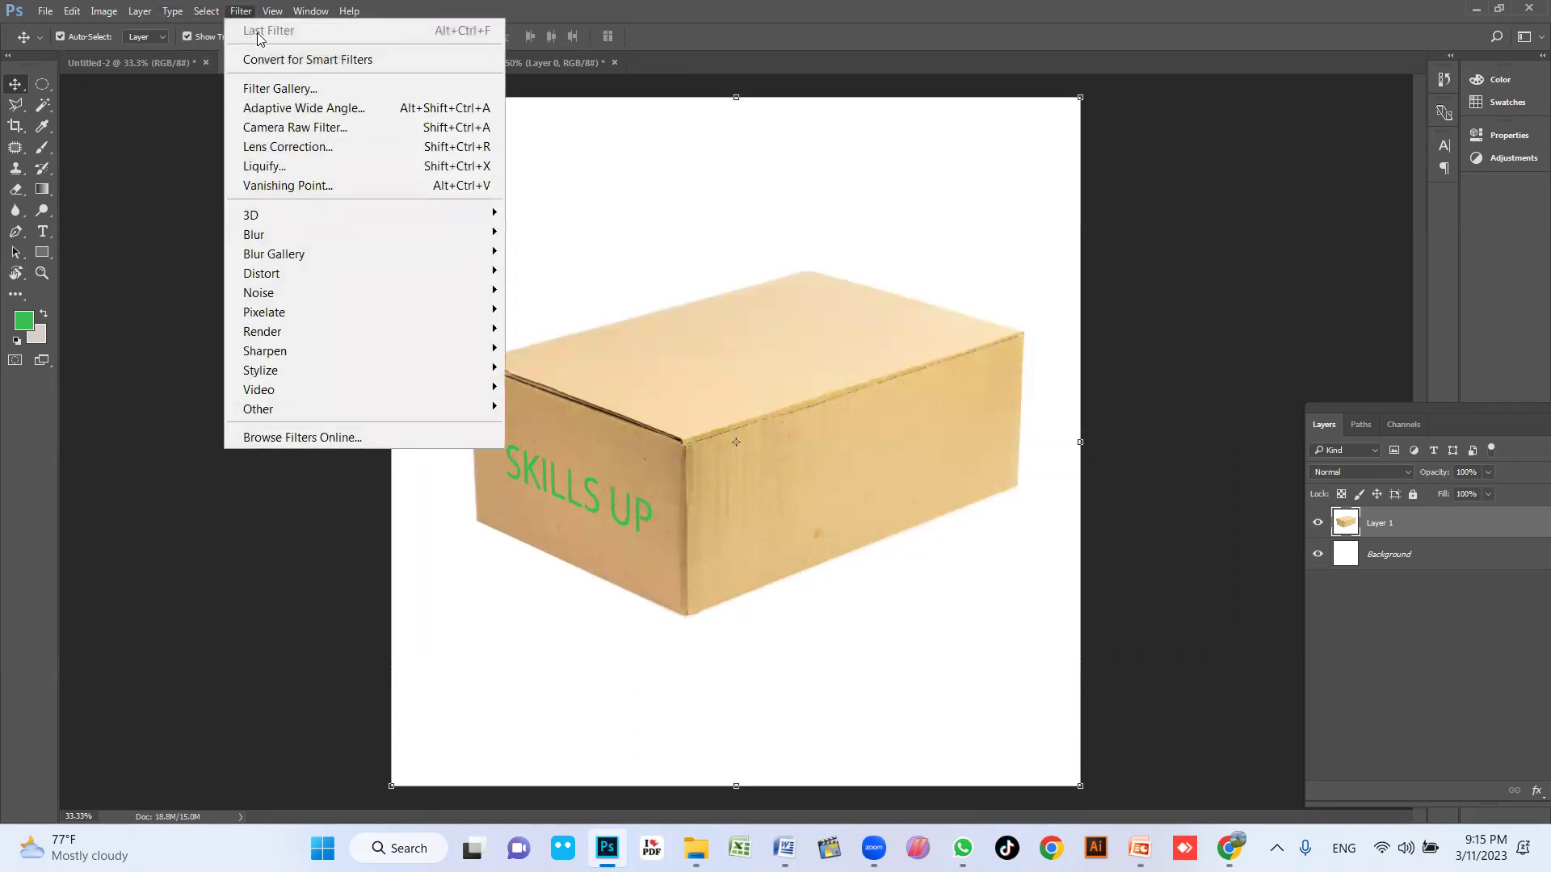
pyautogui.click(304, 185)
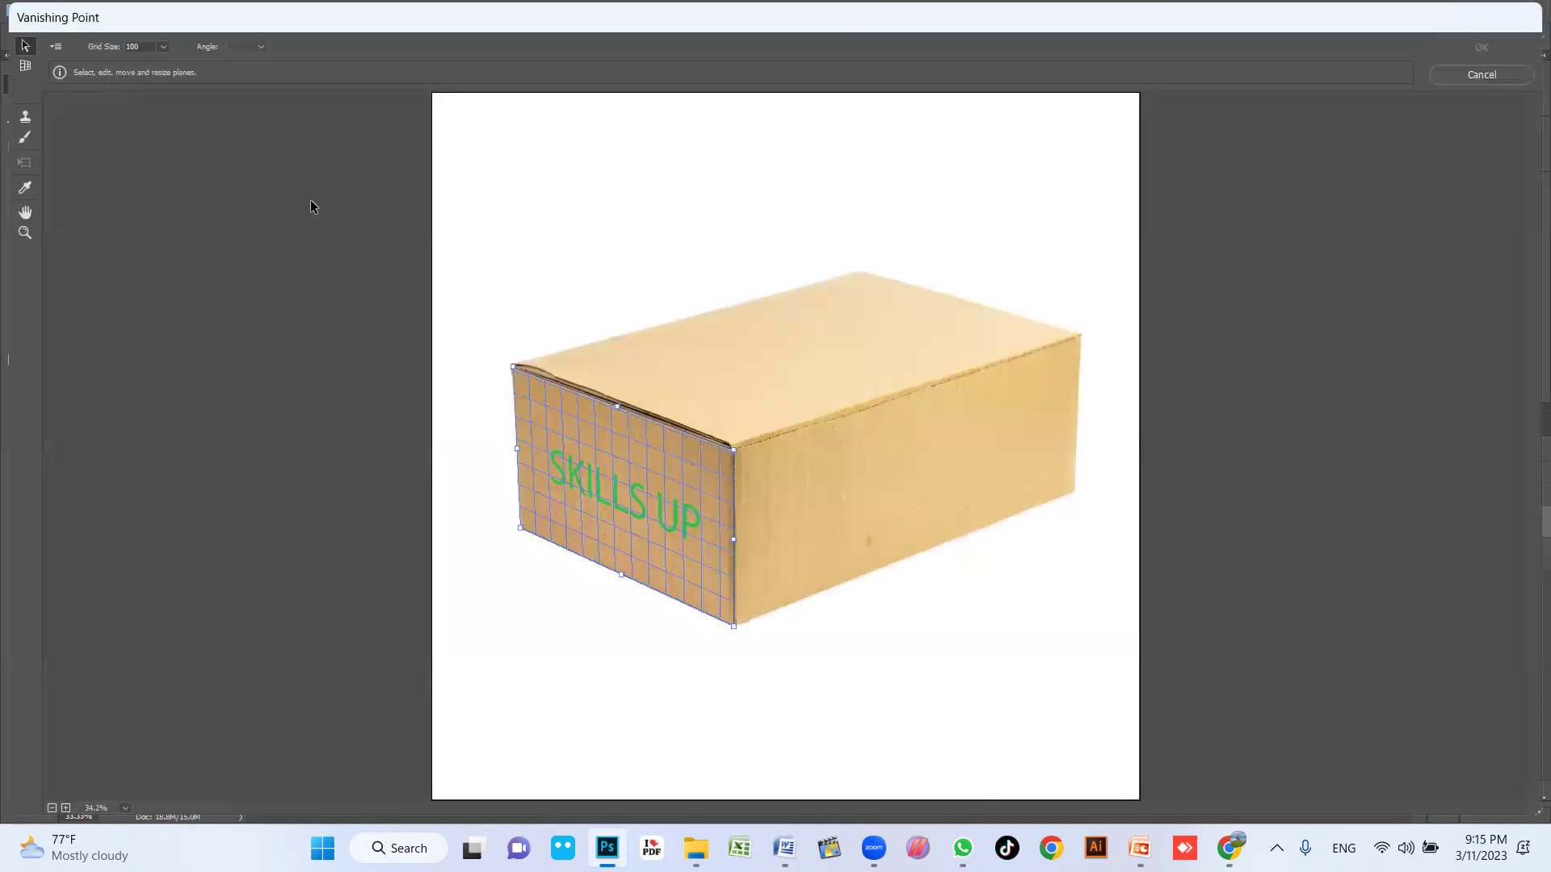
pyautogui.click(844, 279)
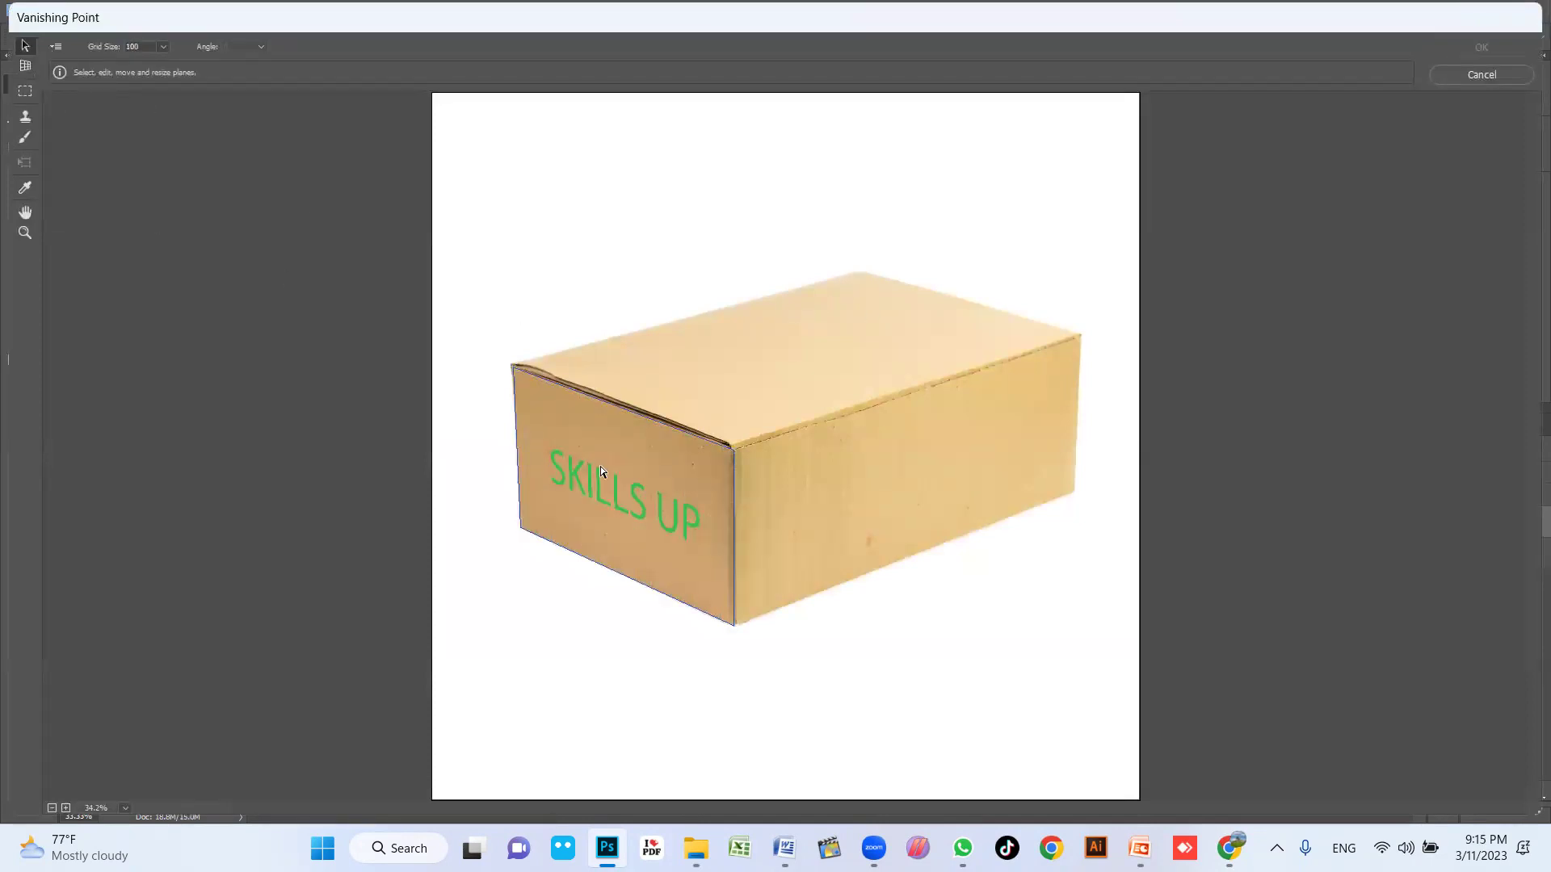
pyautogui.click(582, 398)
pyautogui.click(26, 69)
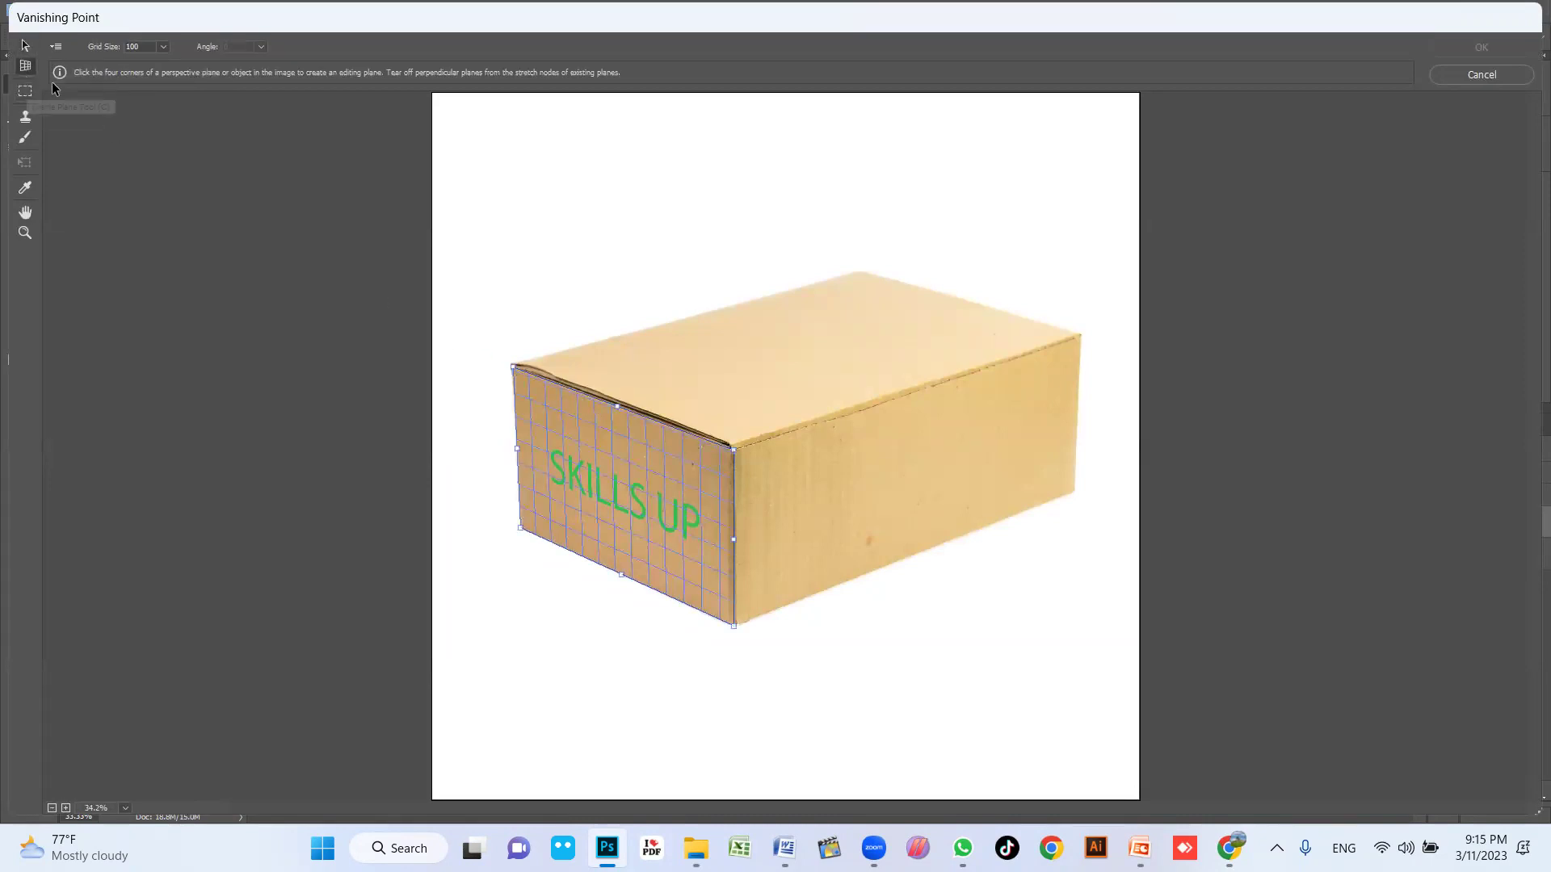
pyautogui.click(517, 363)
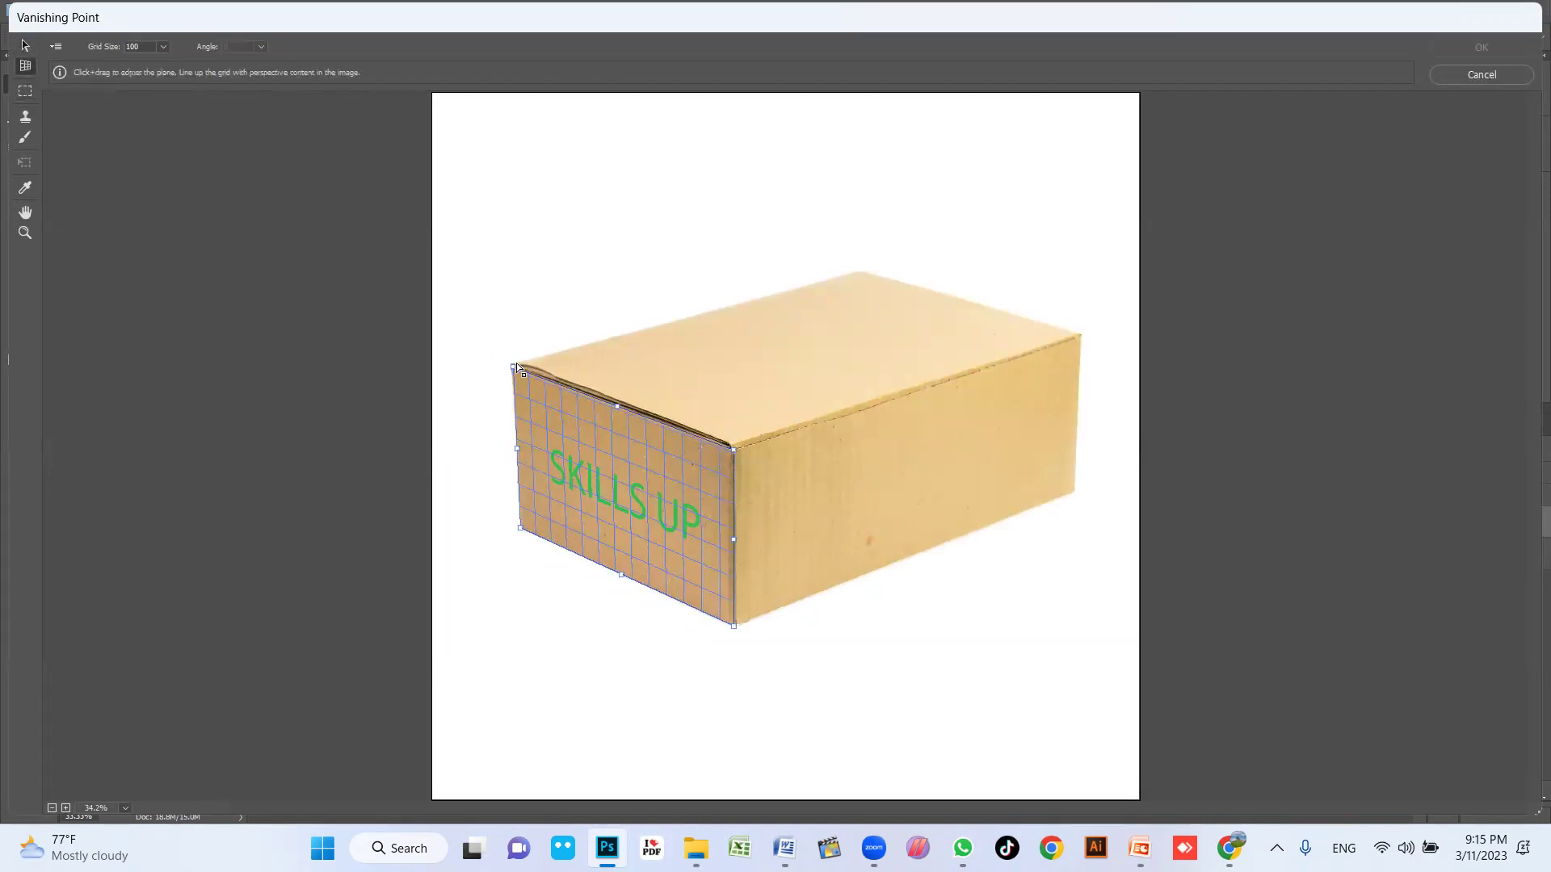
pyautogui.press('BackSpace')
pyautogui.click(514, 365)
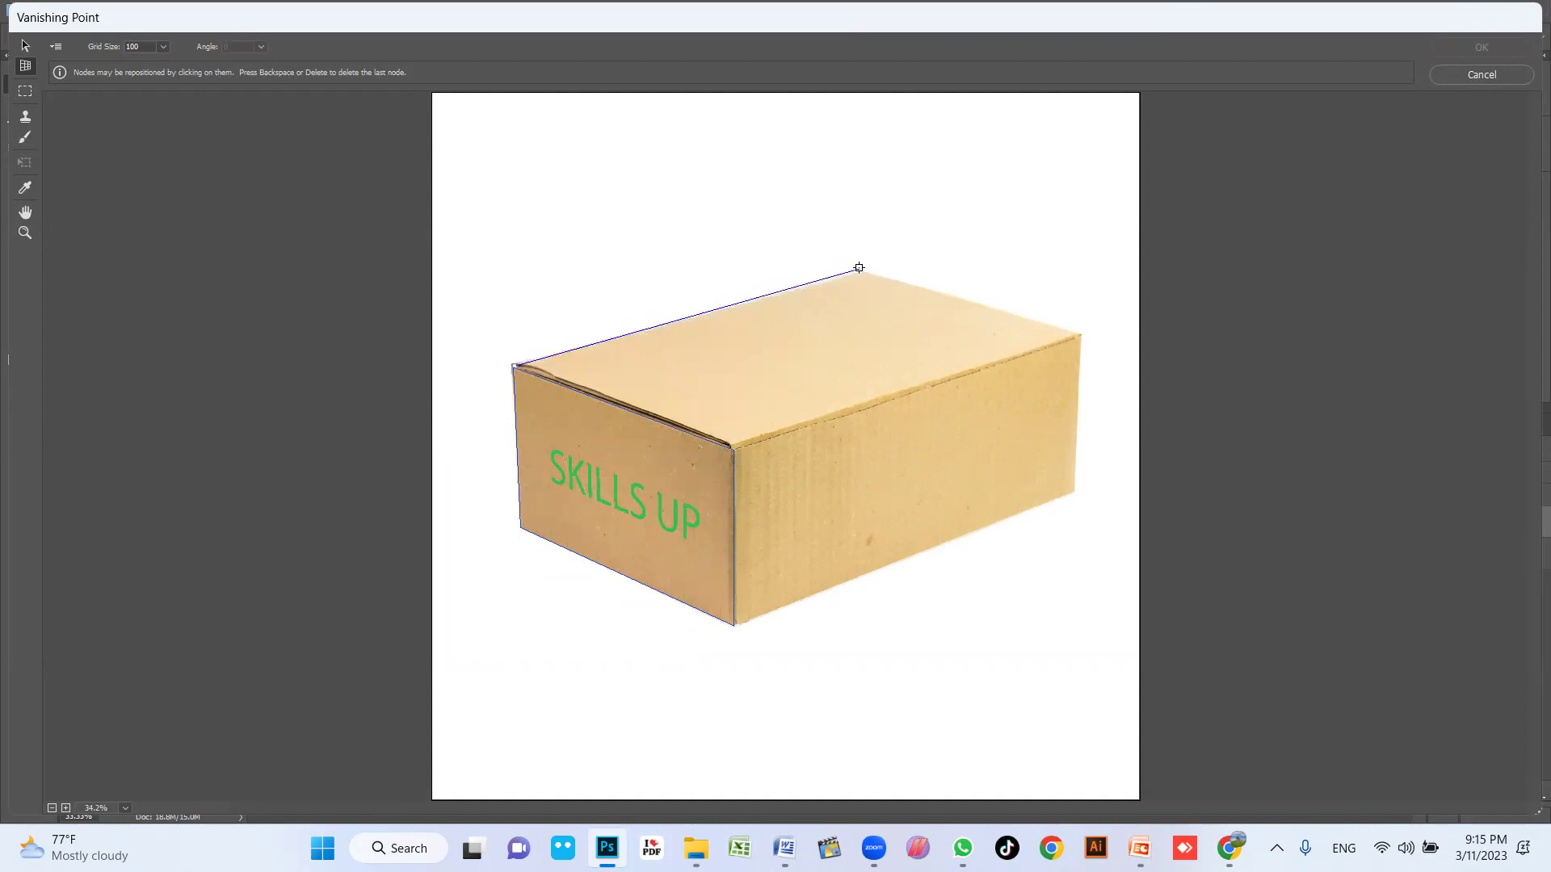
pyautogui.press('BackSpace')
# Step: Create a perspective plane over the four corners of the box's top face, starting from its front corner
pyautogui.click(733, 450)
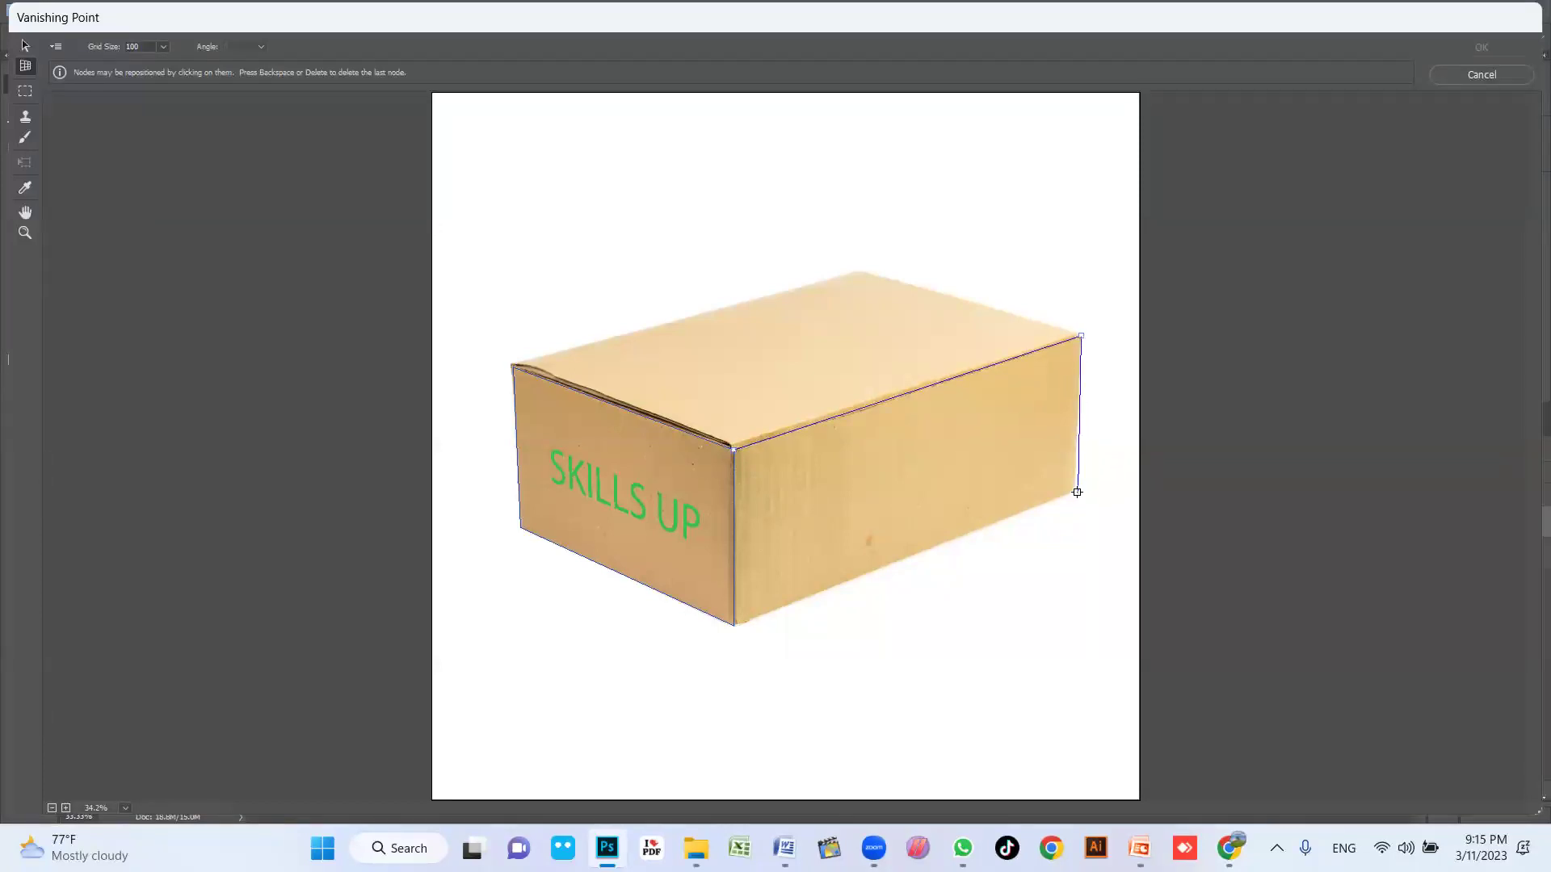
pyautogui.click(859, 270)
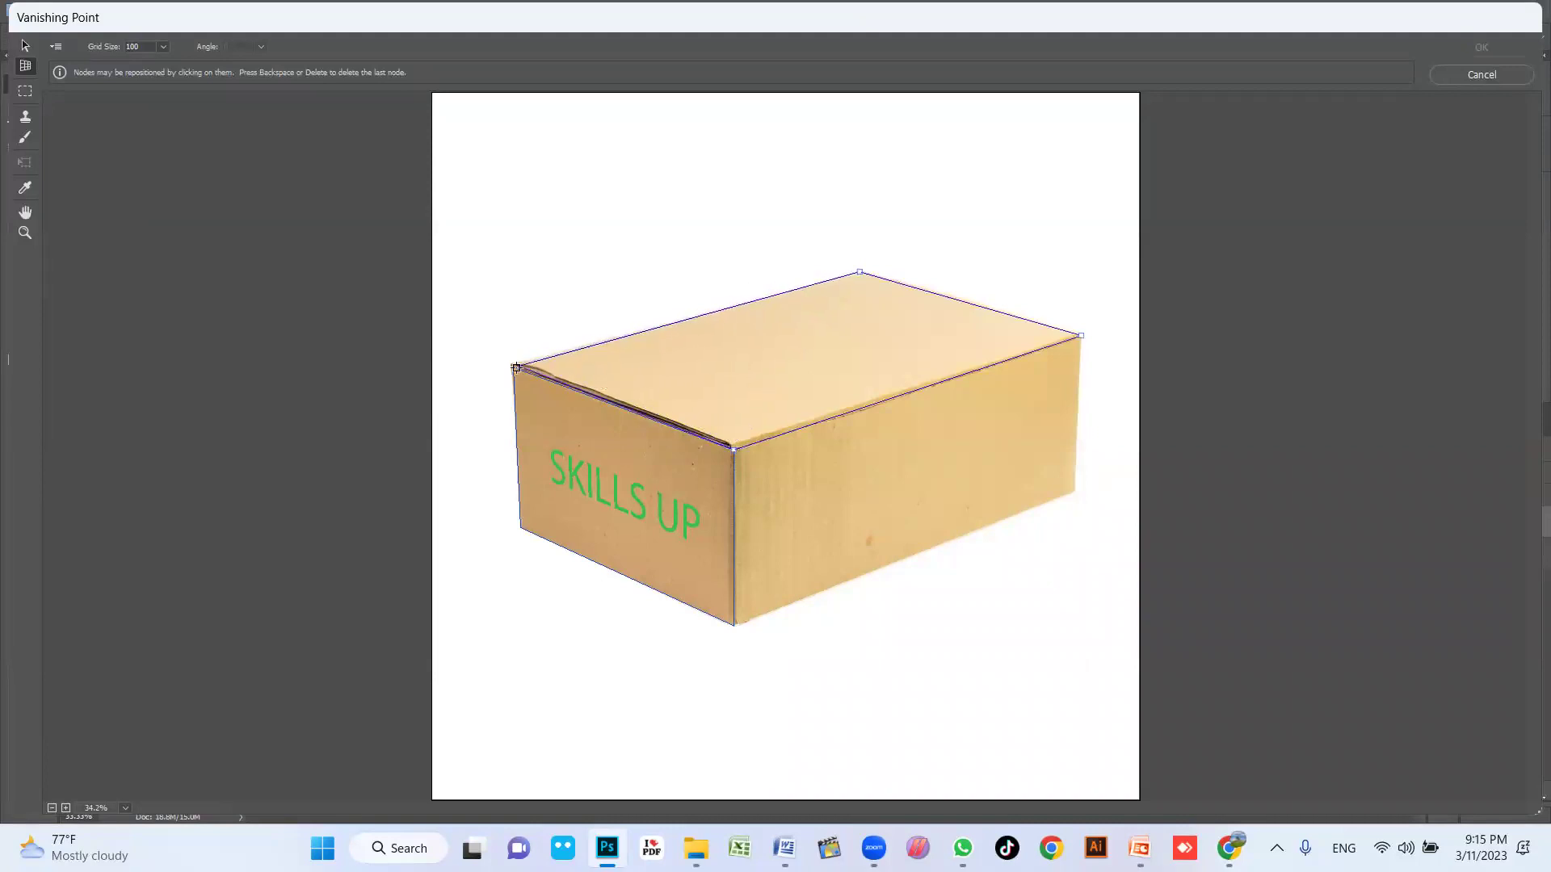
pyautogui.click(510, 362)
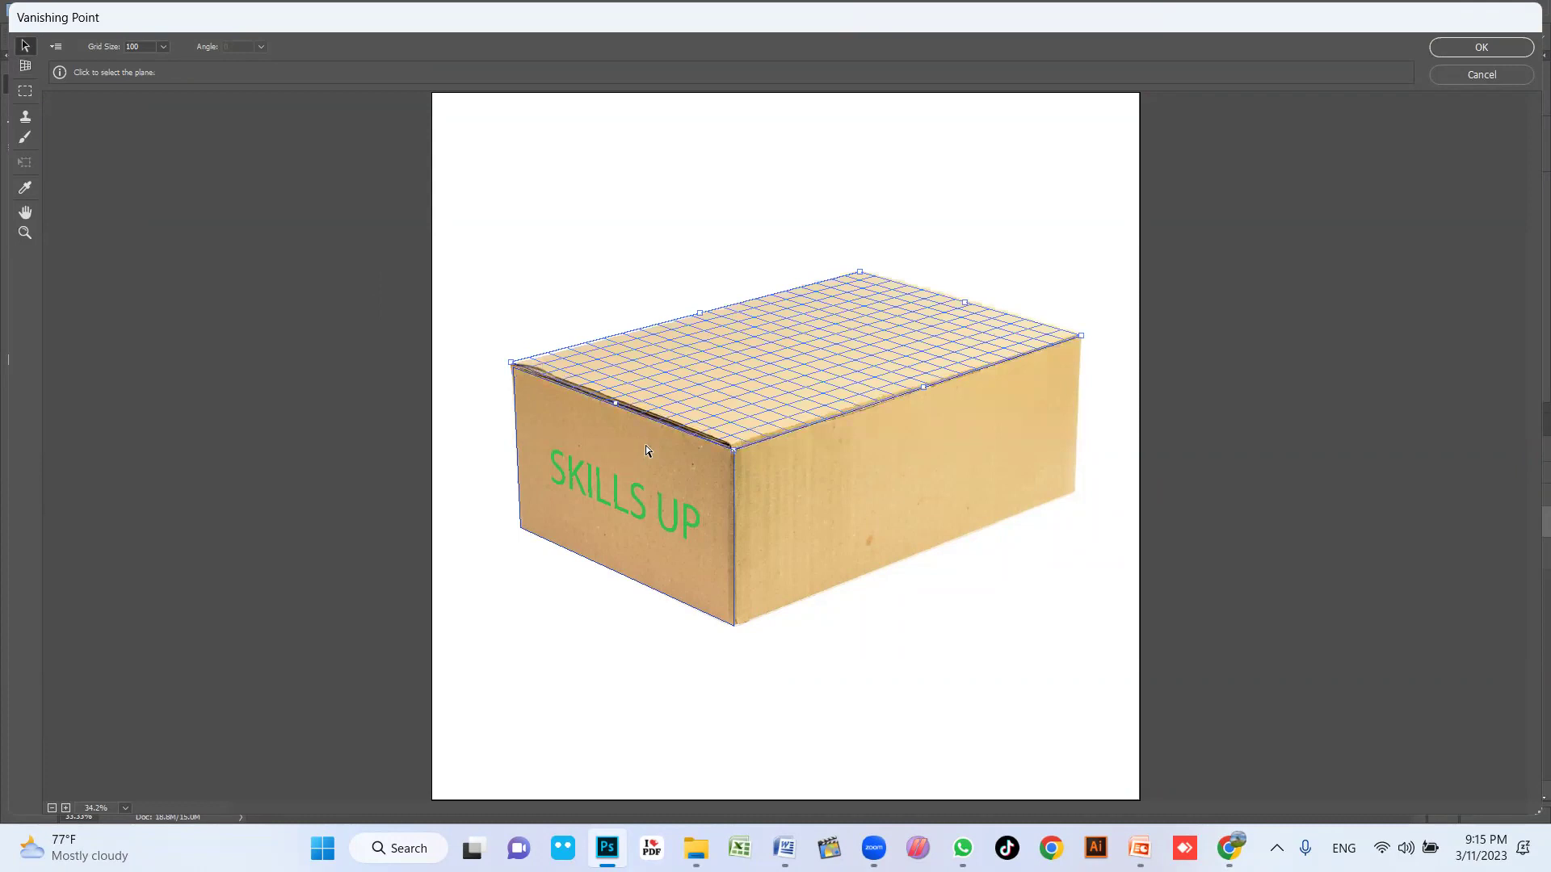
# Step: Paste the SKILLS UP ACADEMY logo onto the top face's plane, scale it down to fit centrally and apply the Vanishing Point filter
pyautogui.hotkey('ctrl', 'v')
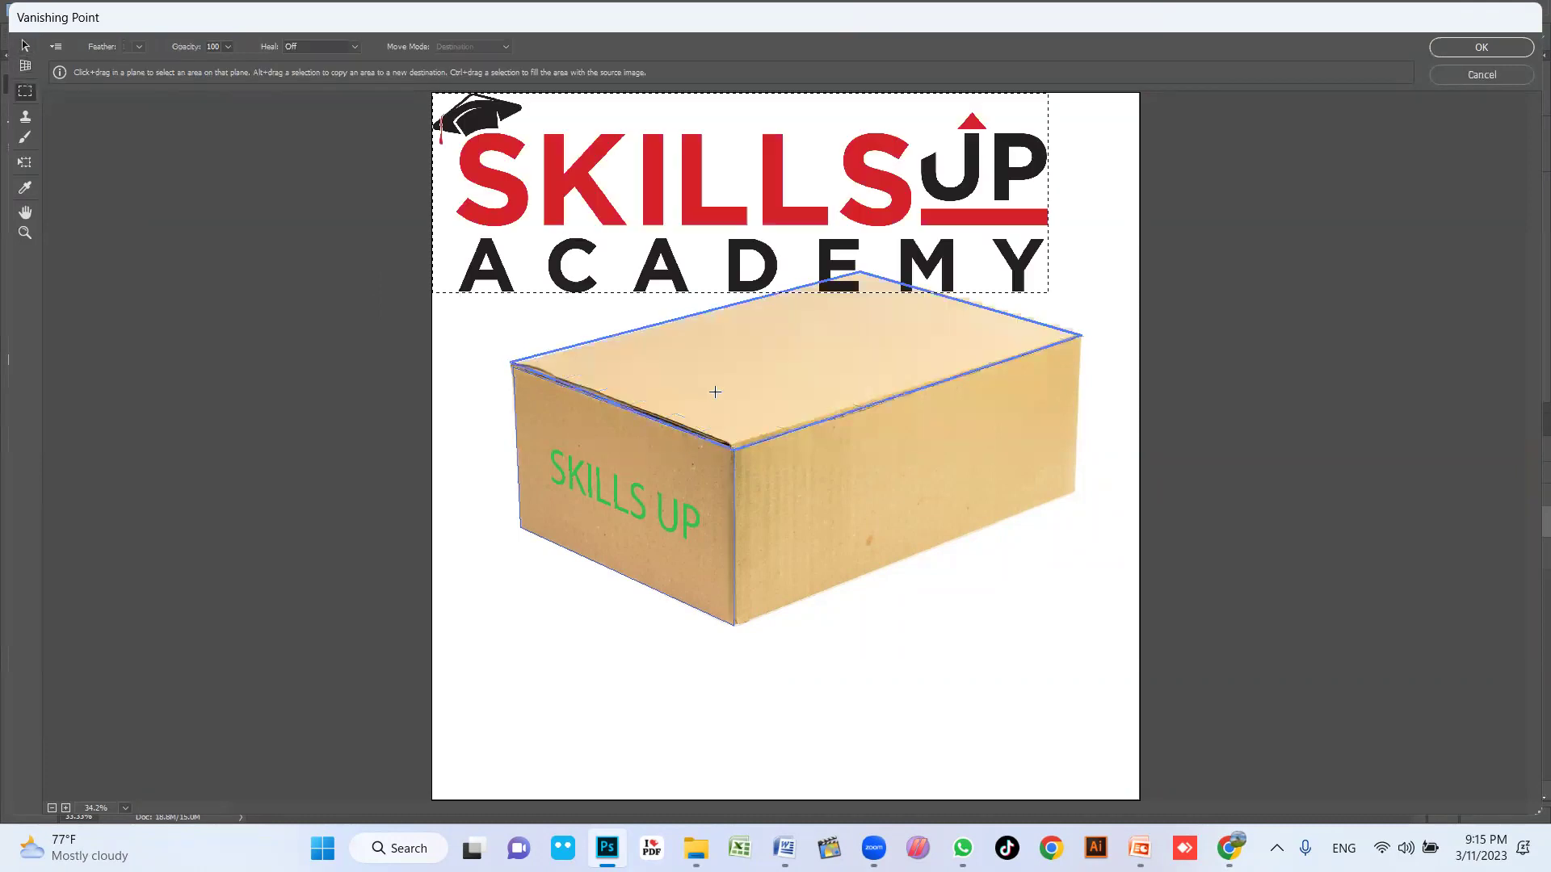
pyautogui.moveTo(652, 168); pyautogui.dragTo(768, 361)
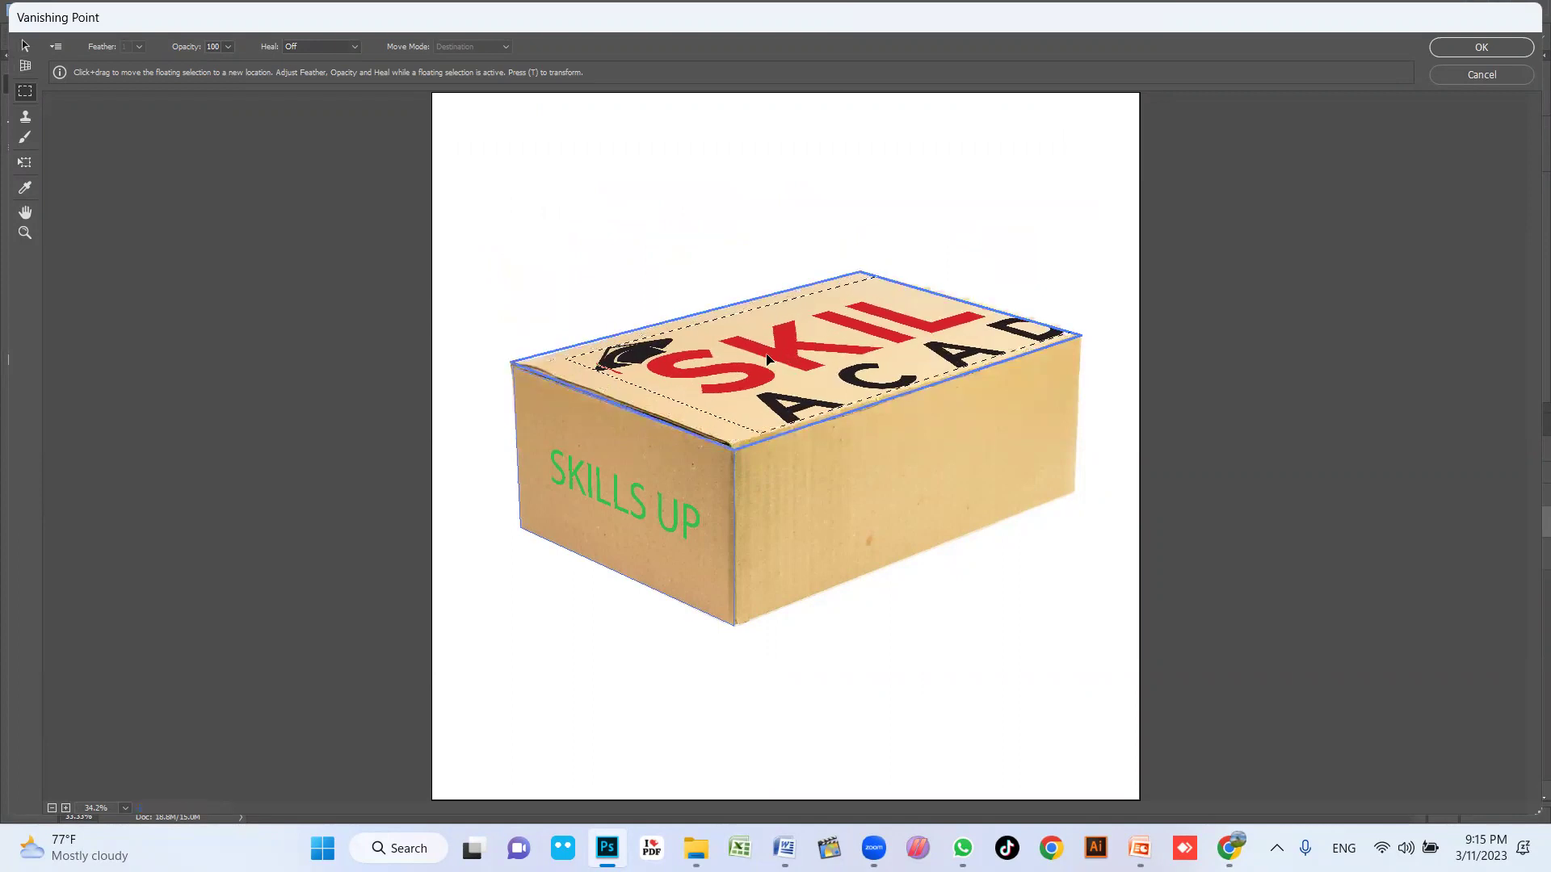
pyautogui.press('t')
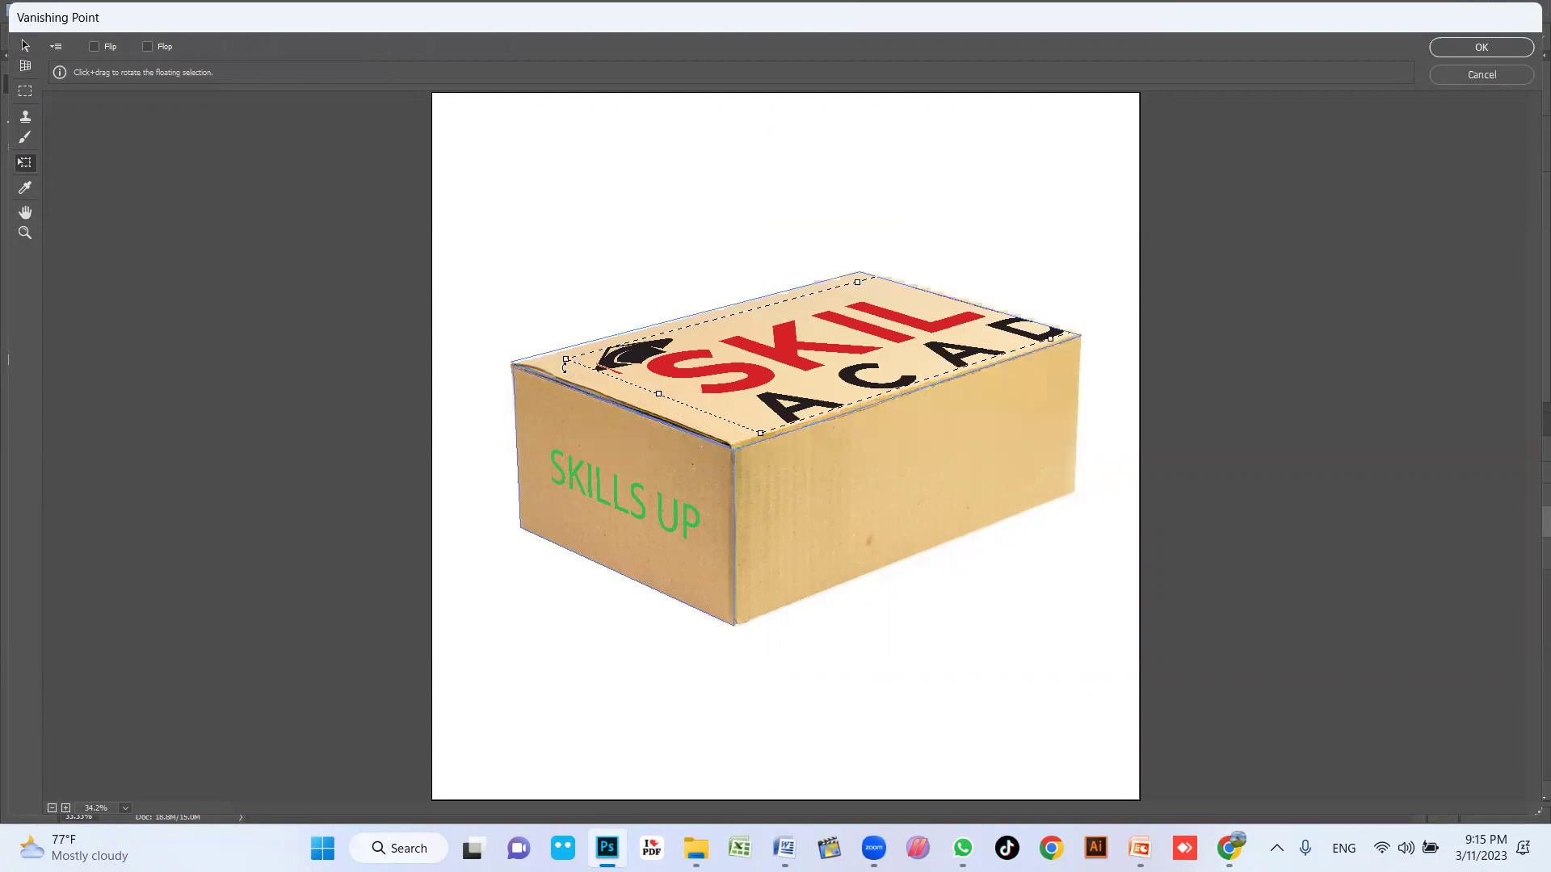
pyautogui.moveTo(563, 358); pyautogui.dragTo(776, 331)
pyautogui.moveTo(906, 327); pyautogui.dragTo(742, 371)
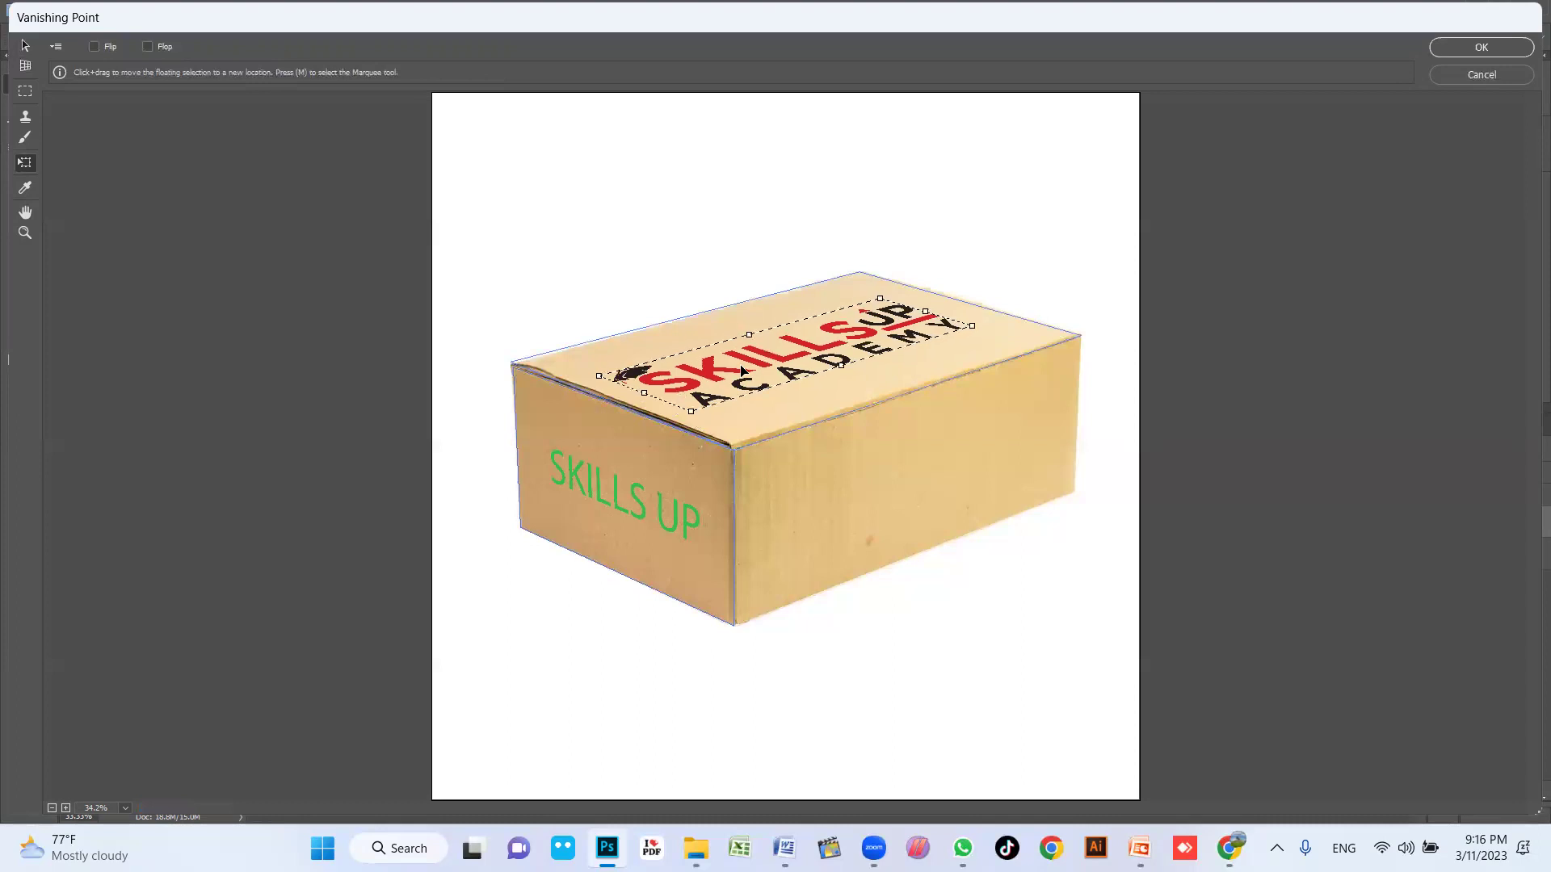
pyautogui.press('Return')
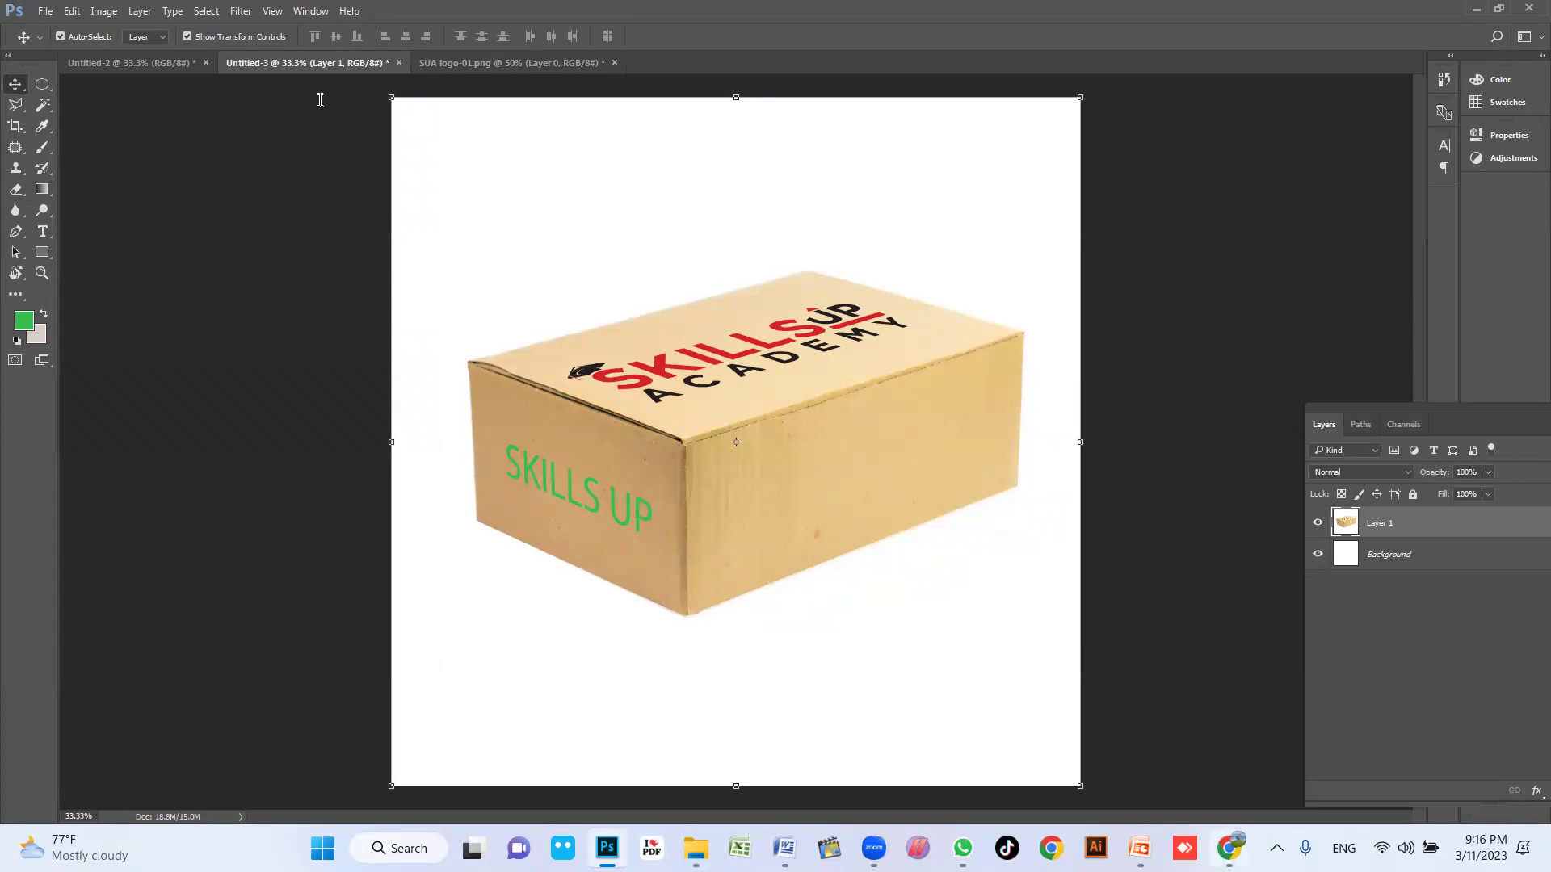
# Step: Switch to Chrome and search Google Images for "vanishing point work"
pyautogui.hotkey('alt', 'Tab')
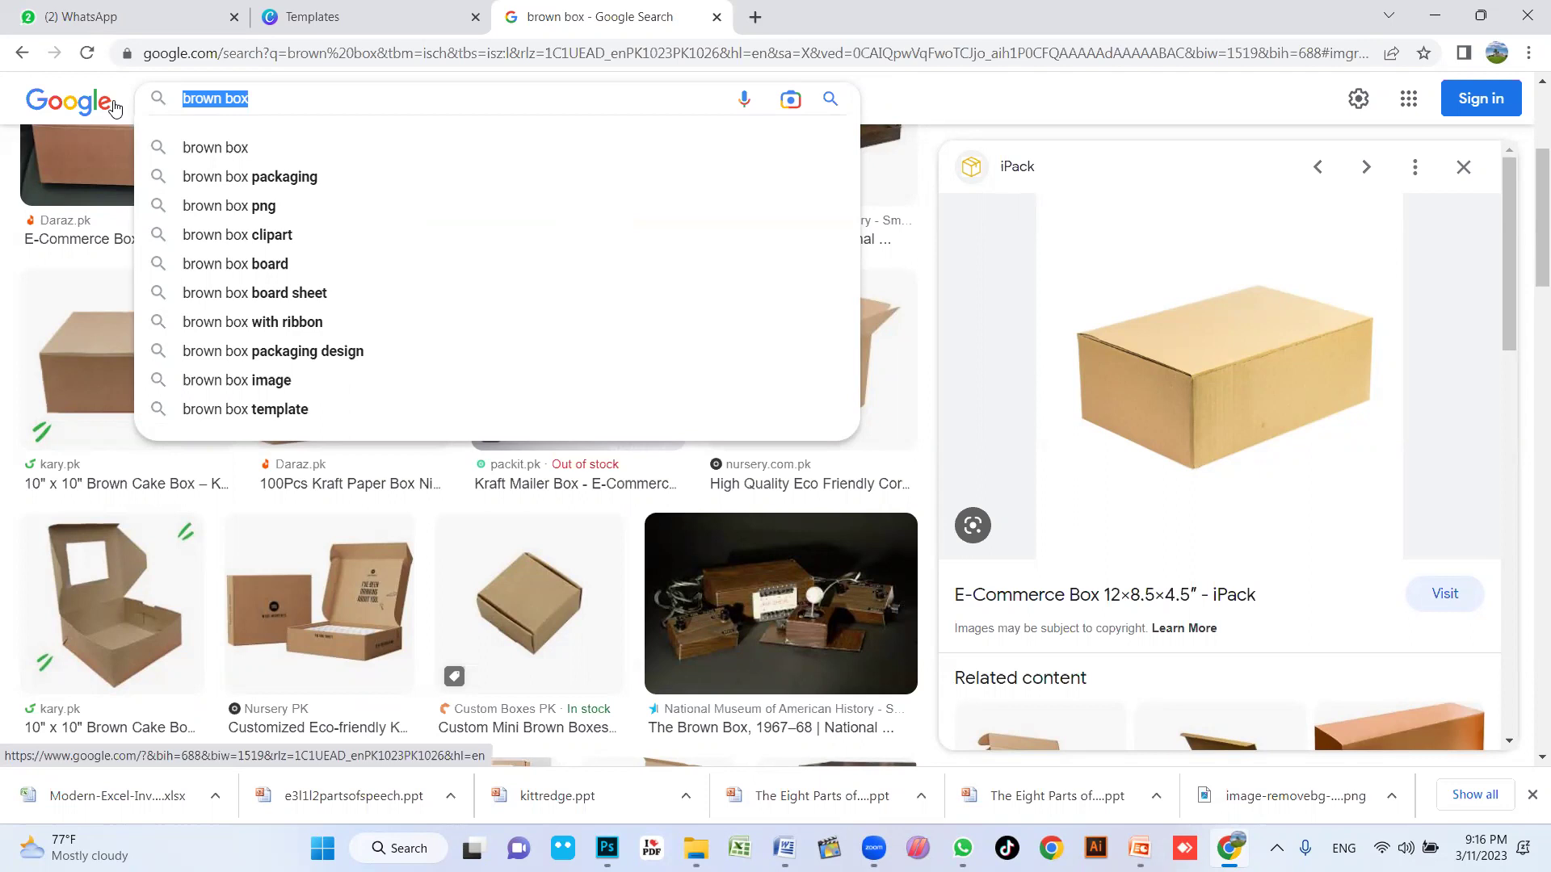
pyautogui.write('vanish')
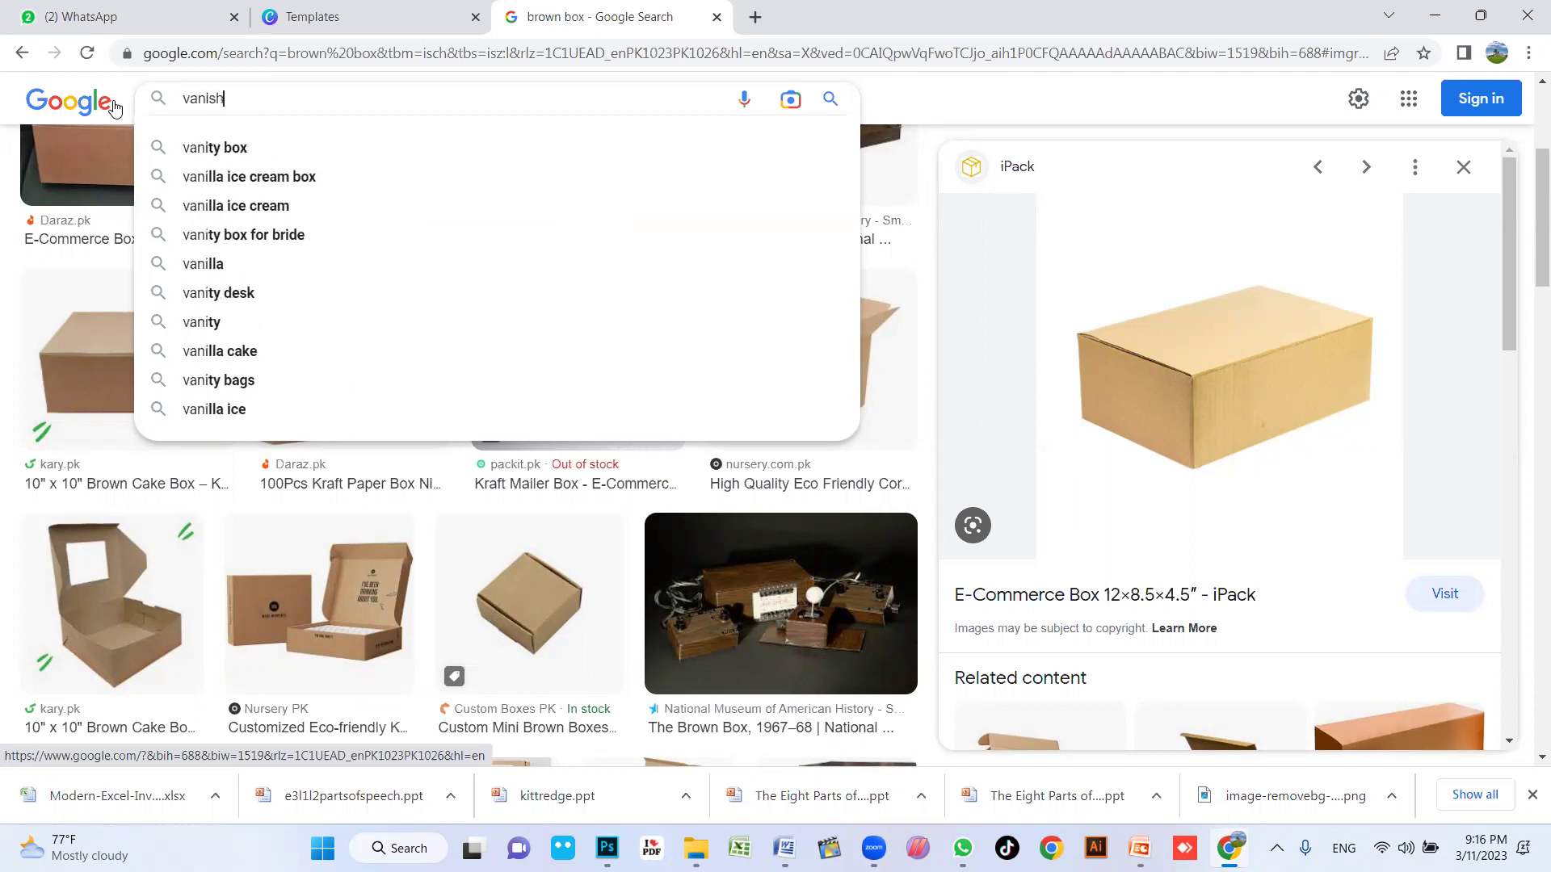
pyautogui.write('ing point')
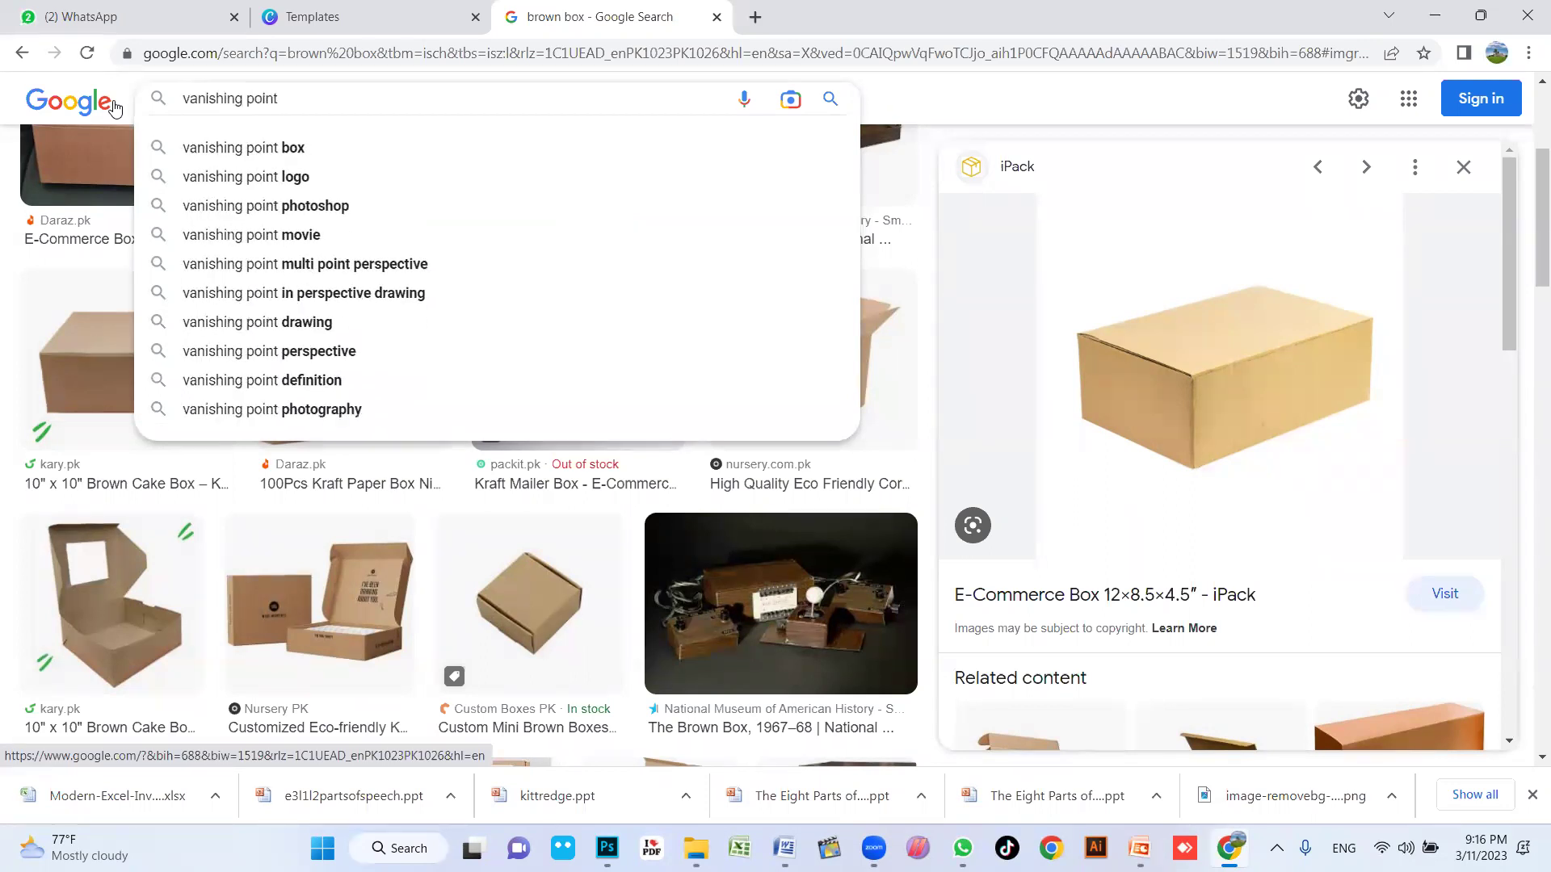
pyautogui.write(' assignmen')
pyautogui.write('t')
pyautogui.press('BackSpace')
pyautogui.press('BackSpace')
pyautogui.press('BackSpace')
pyautogui.press('BackSpace')
pyautogui.press('BackSpace')
pyautogui.press('BackSpace')
pyautogui.press('BackSpace')
pyautogui.press('BackSpace')
pyautogui.press('BackSpace')
pyautogui.press('BackSpace')
pyautogui.write('work')
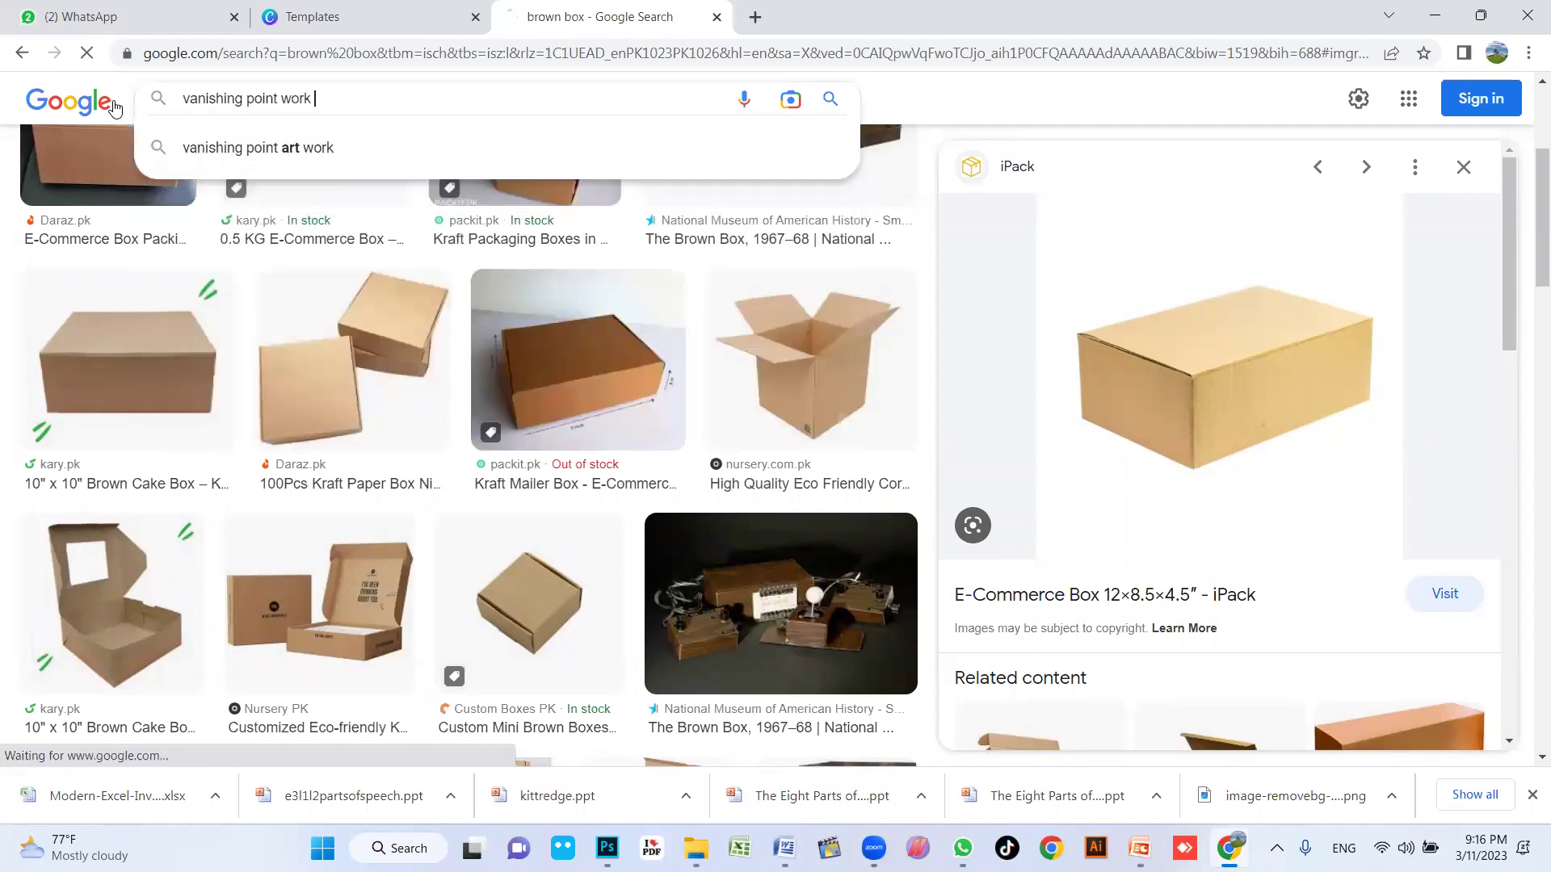
# Step: Run the "vanishing point work" image search, preview the paper bag Vanishing Point tutorial and look through its related content
pyautogui.press('Return')
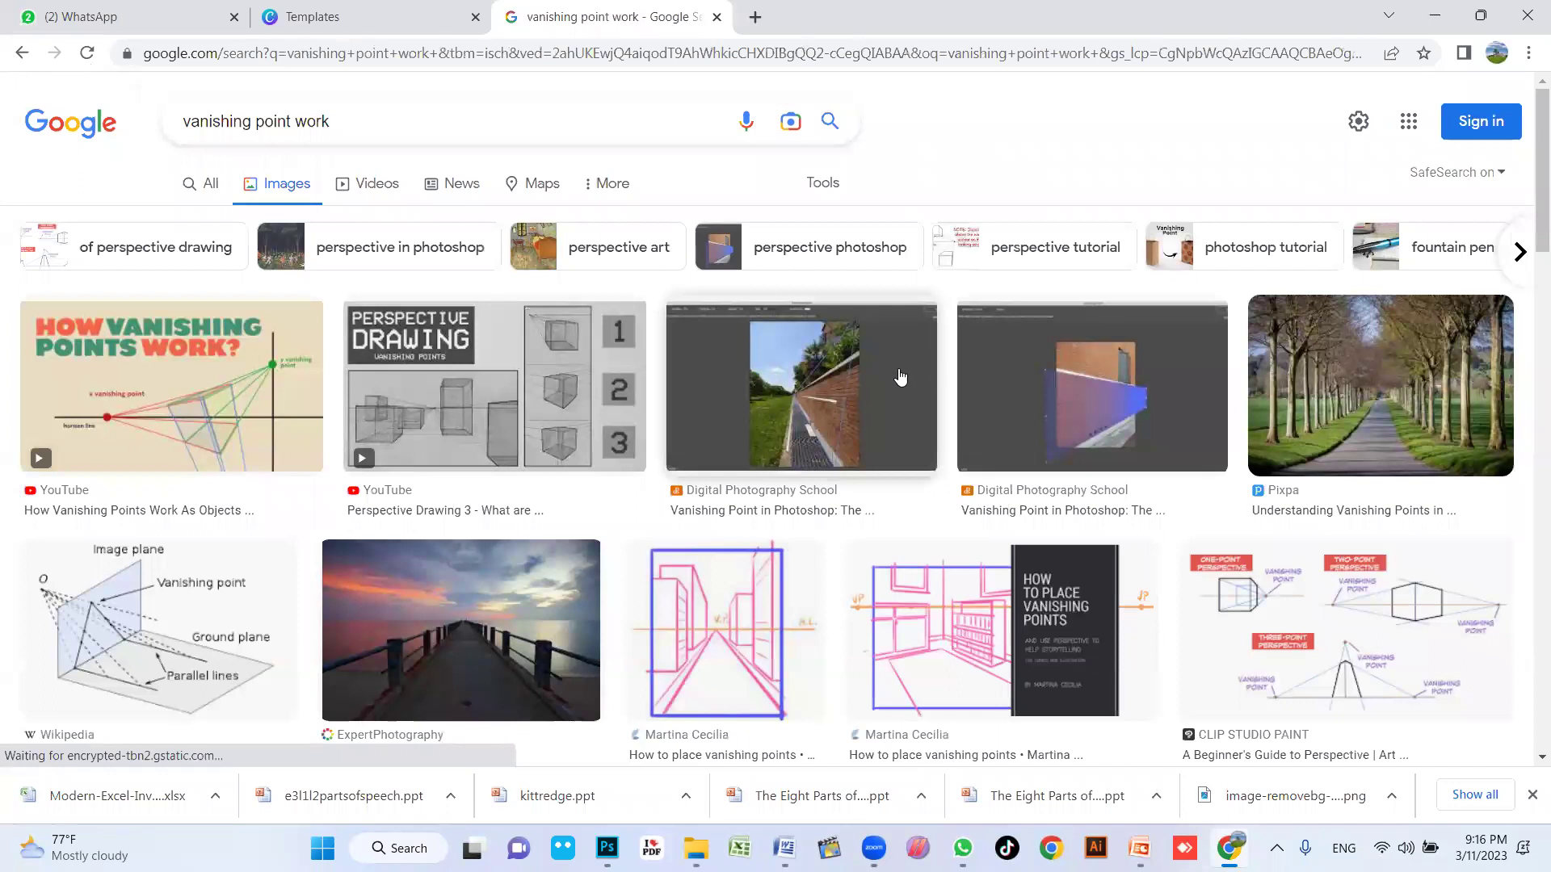
pyautogui.scroll(-8, 484, 453)
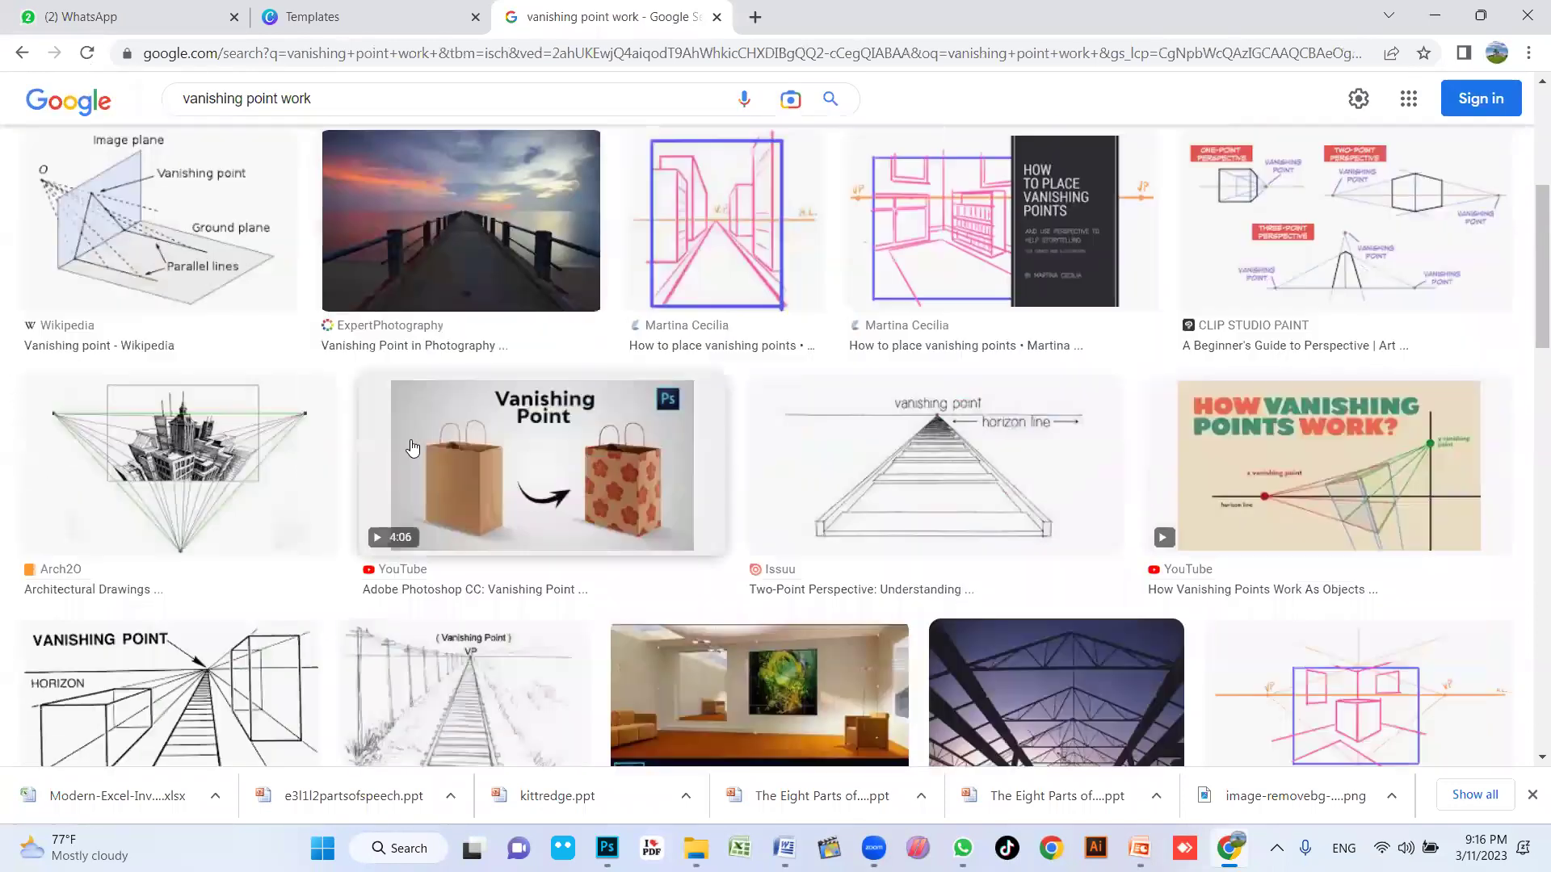
pyautogui.click(605, 286)
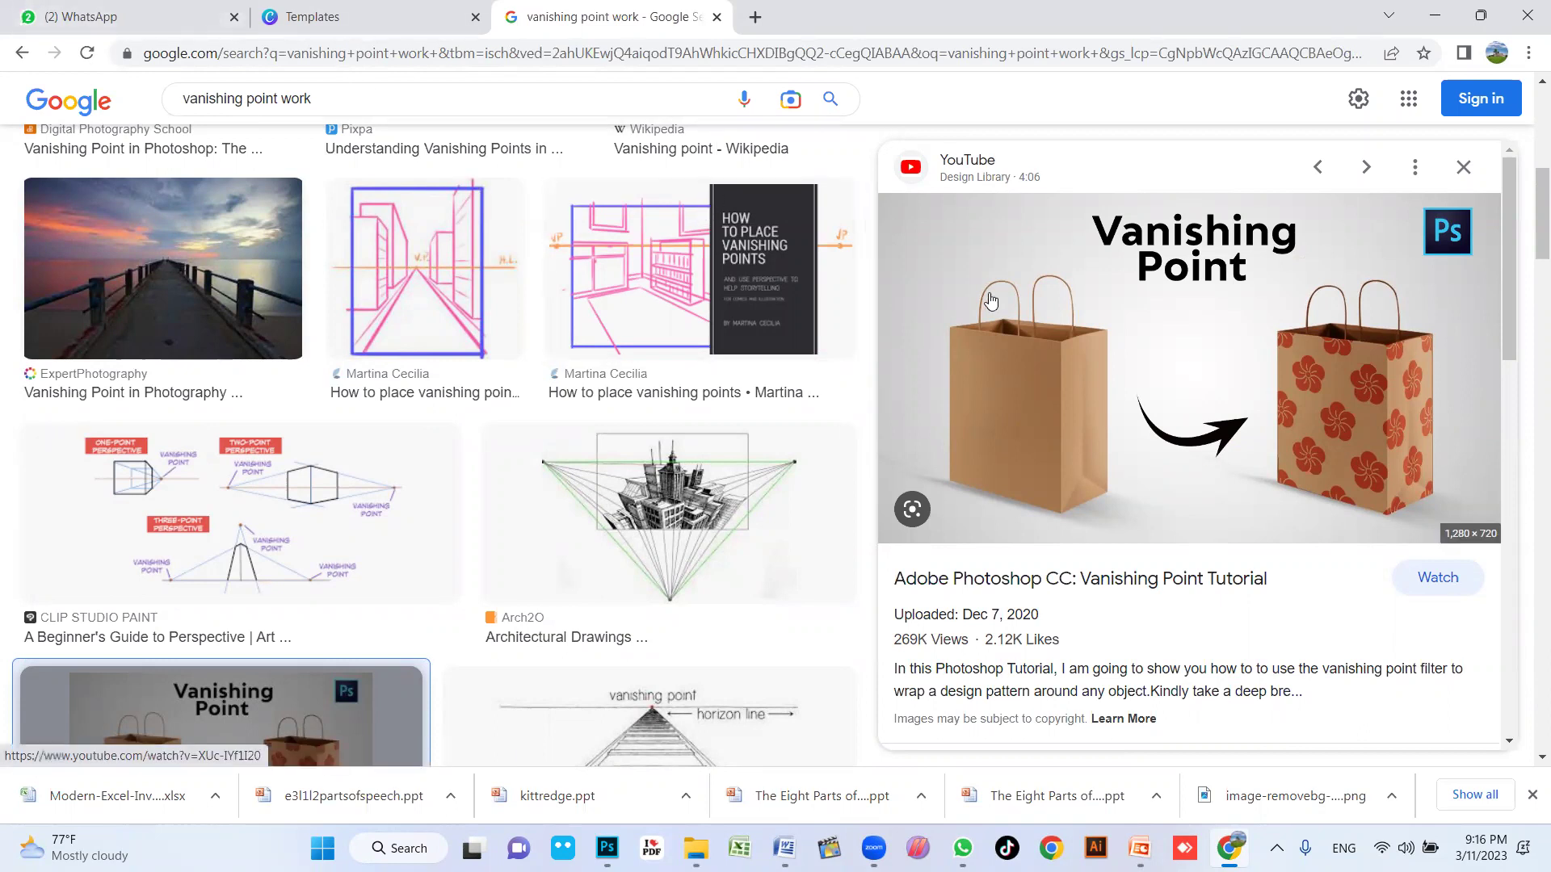
pyautogui.scroll(-7, 989, 485)
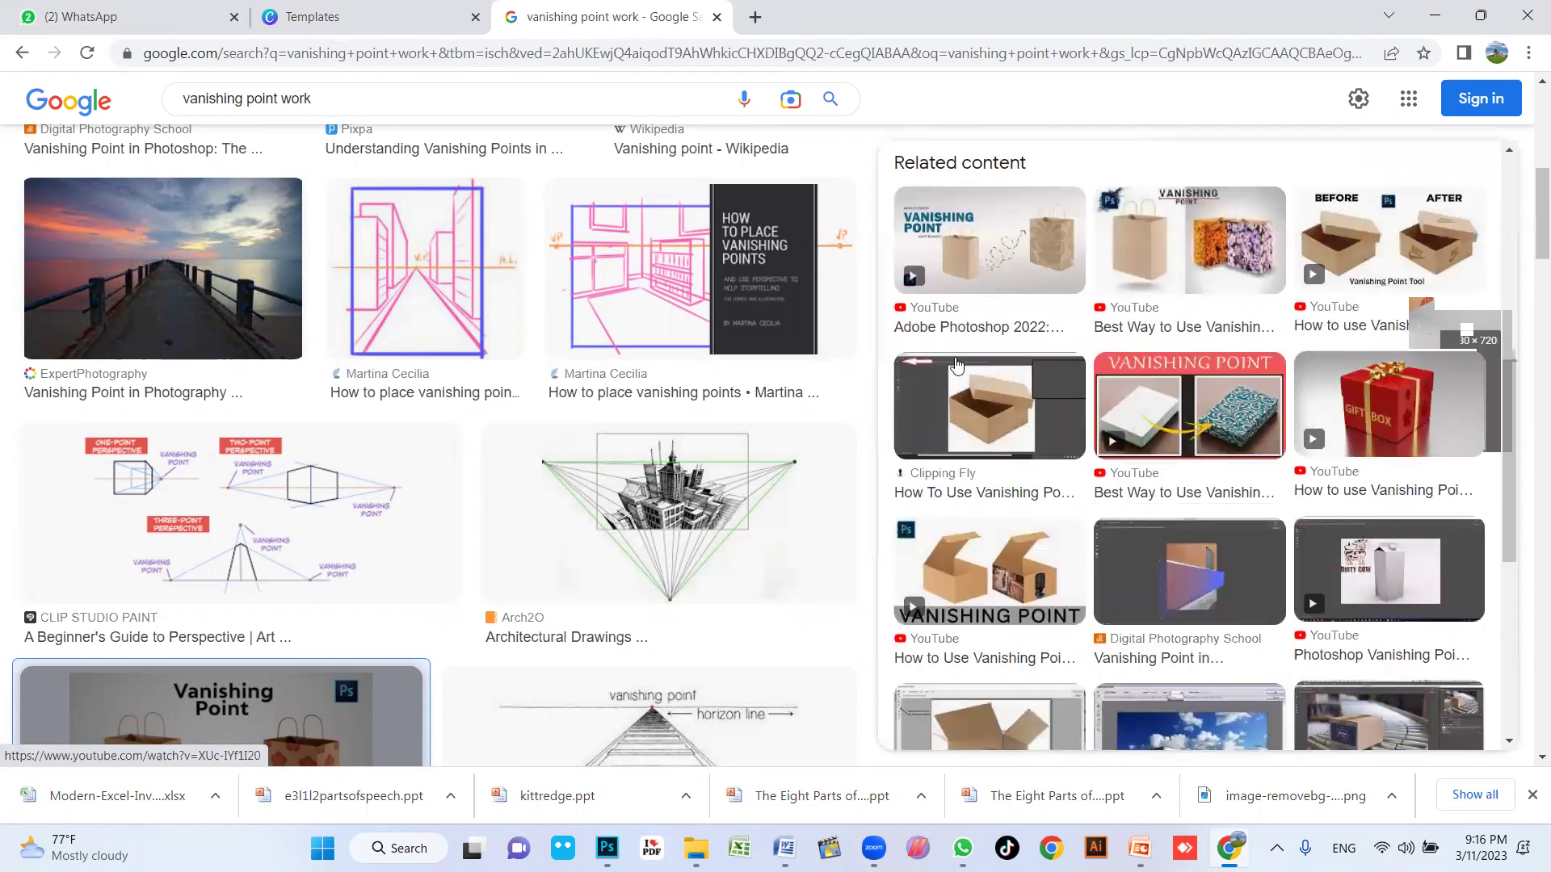
# Step: Replace the image search with "brown box" and look through the results for a suitable box photo
pyautogui.moveTo(405, 138); pyautogui.dragTo(84, 156)
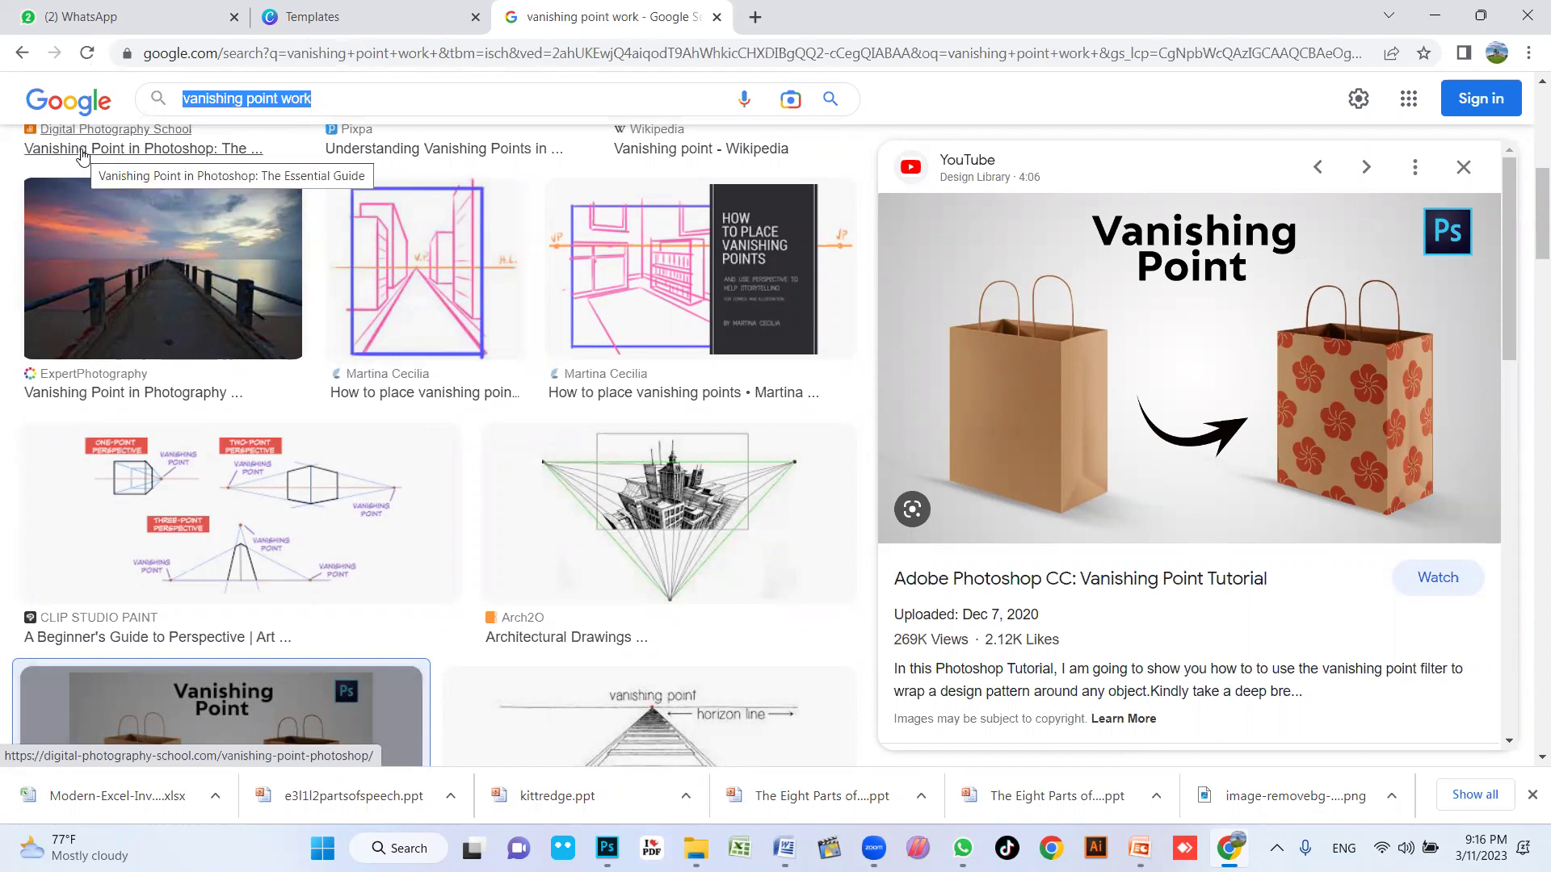
pyautogui.press('BackSpace')
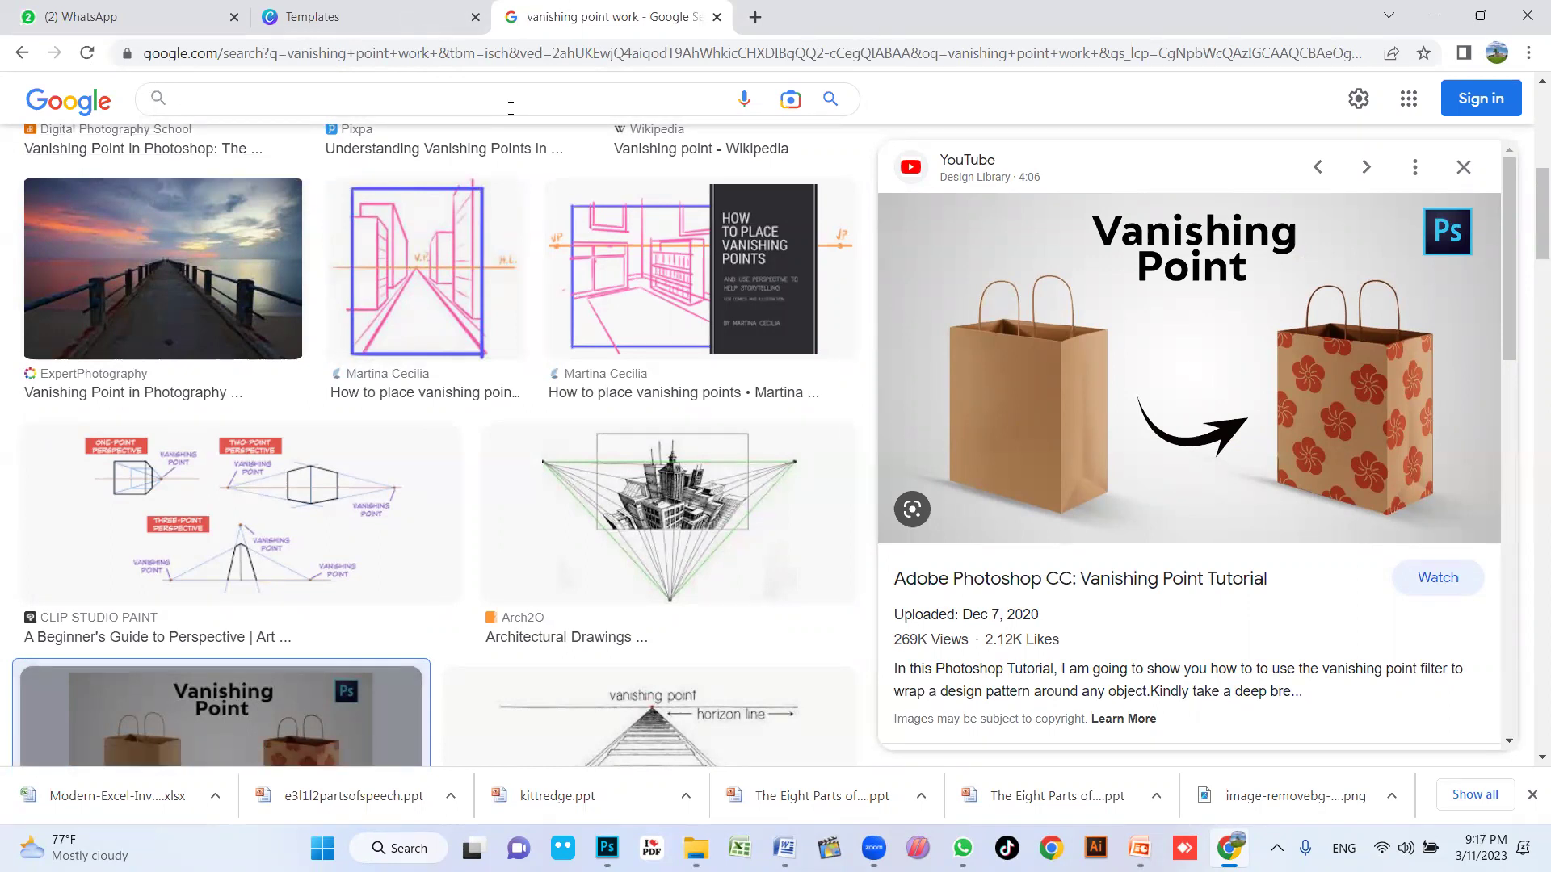
pyautogui.write('brp')
pyautogui.press('BackSpace')
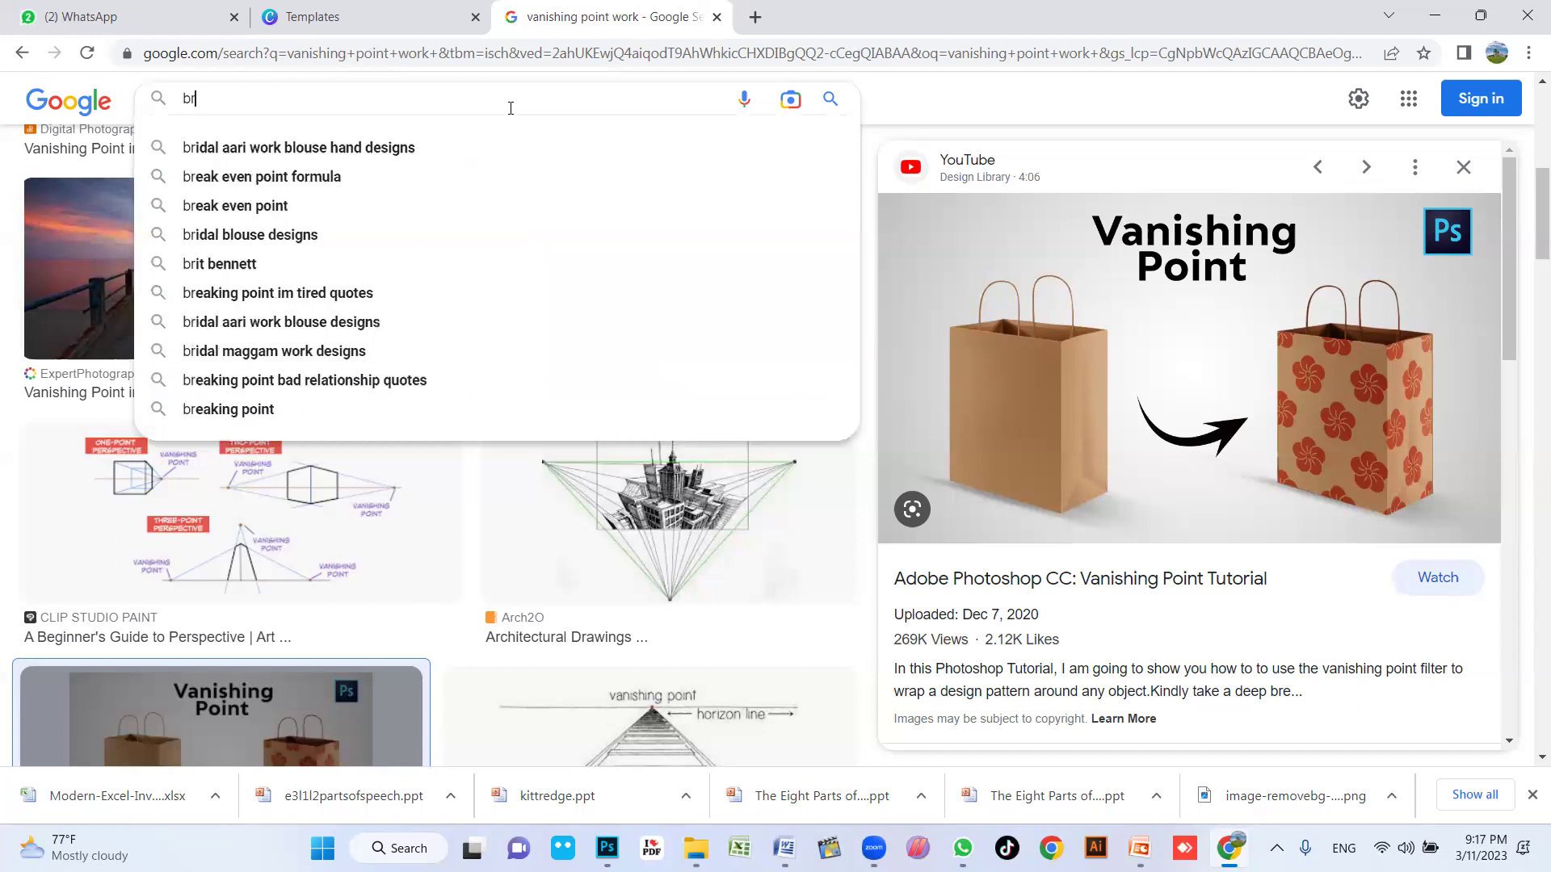
pyautogui.write('own box')
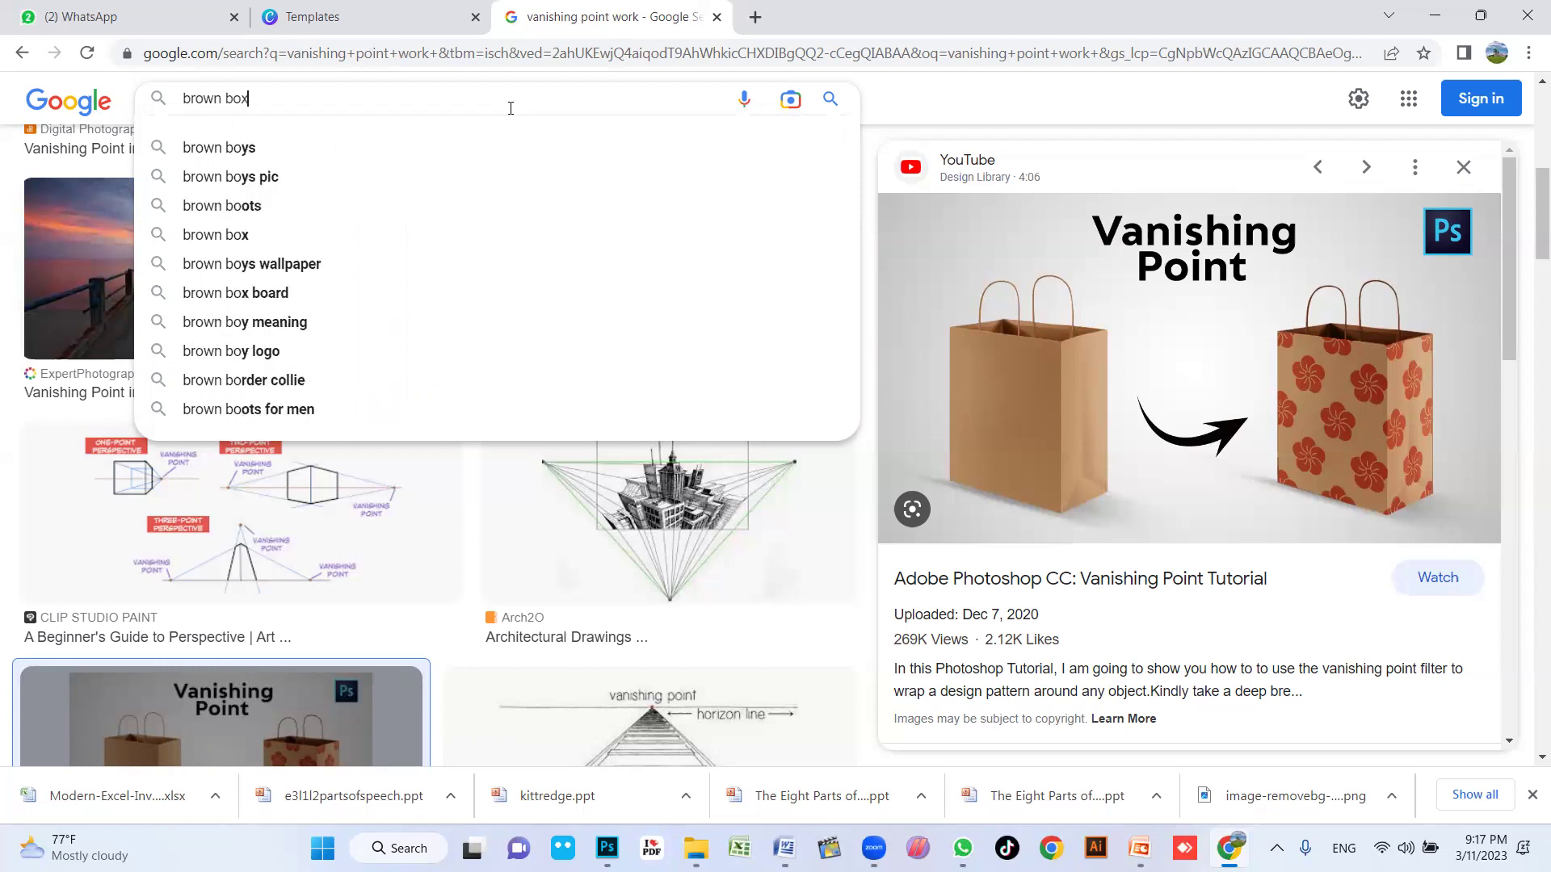
pyautogui.press('Return')
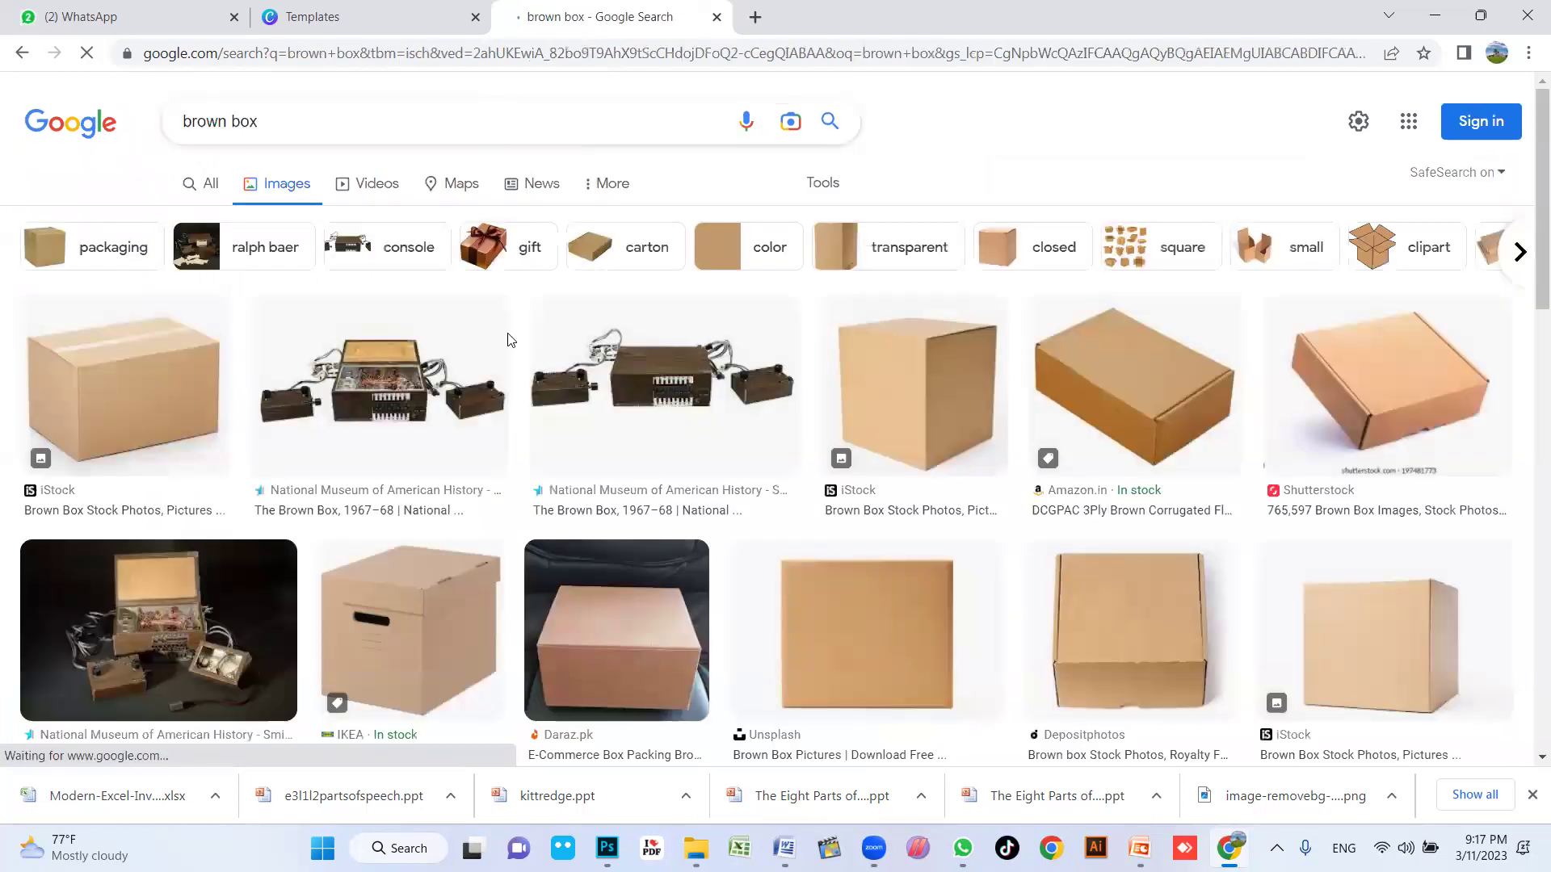
pyautogui.scroll(-3, 913, 425)
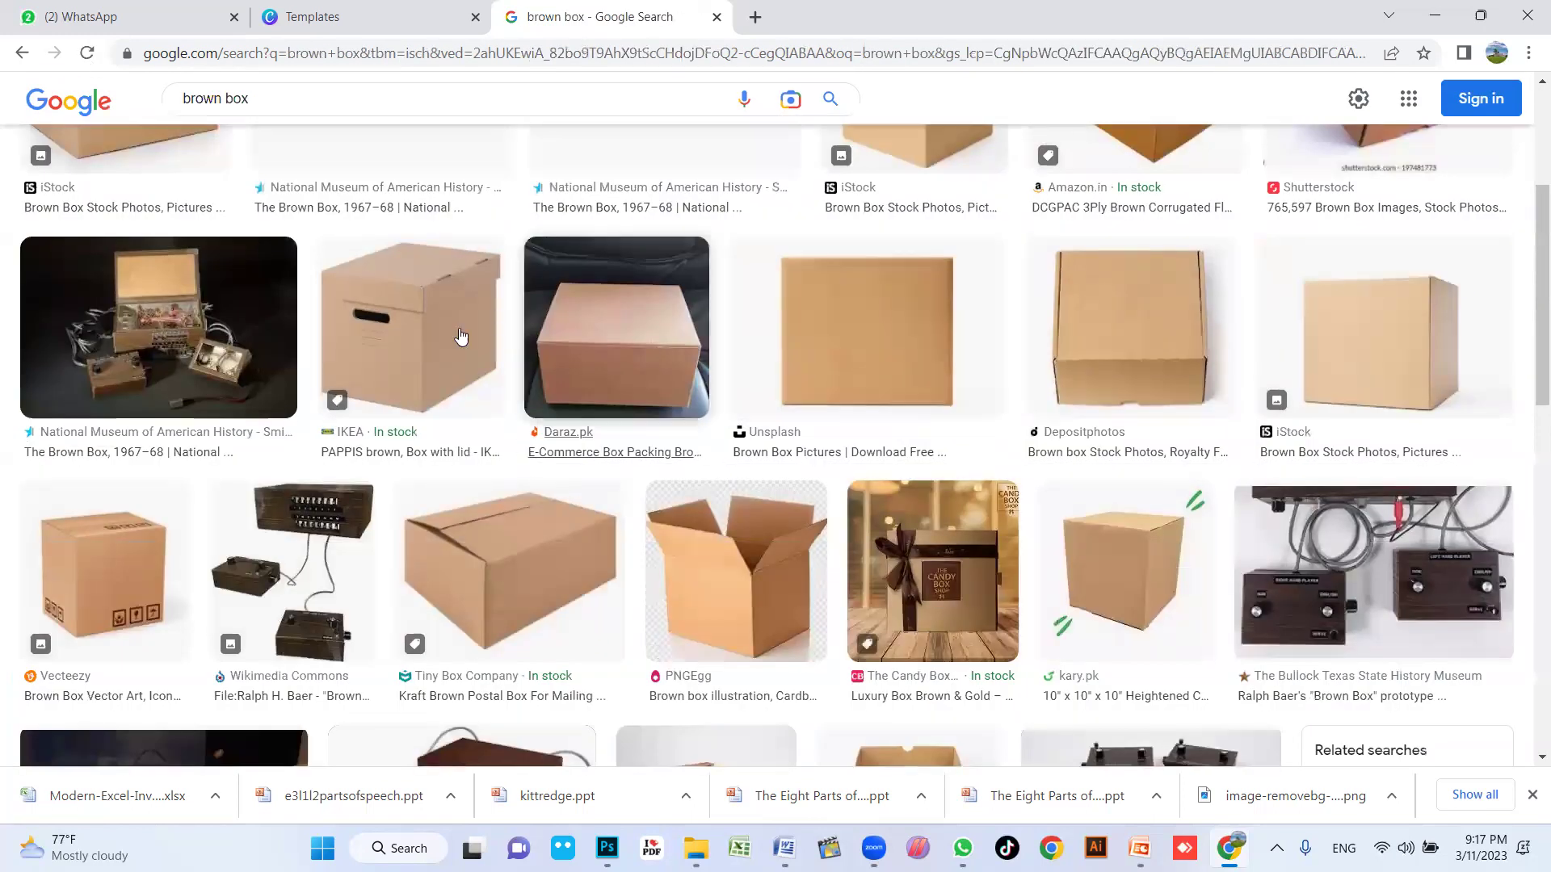
pyautogui.scroll(3, 336, 162)
pyautogui.scroll(-5, 380, 283)
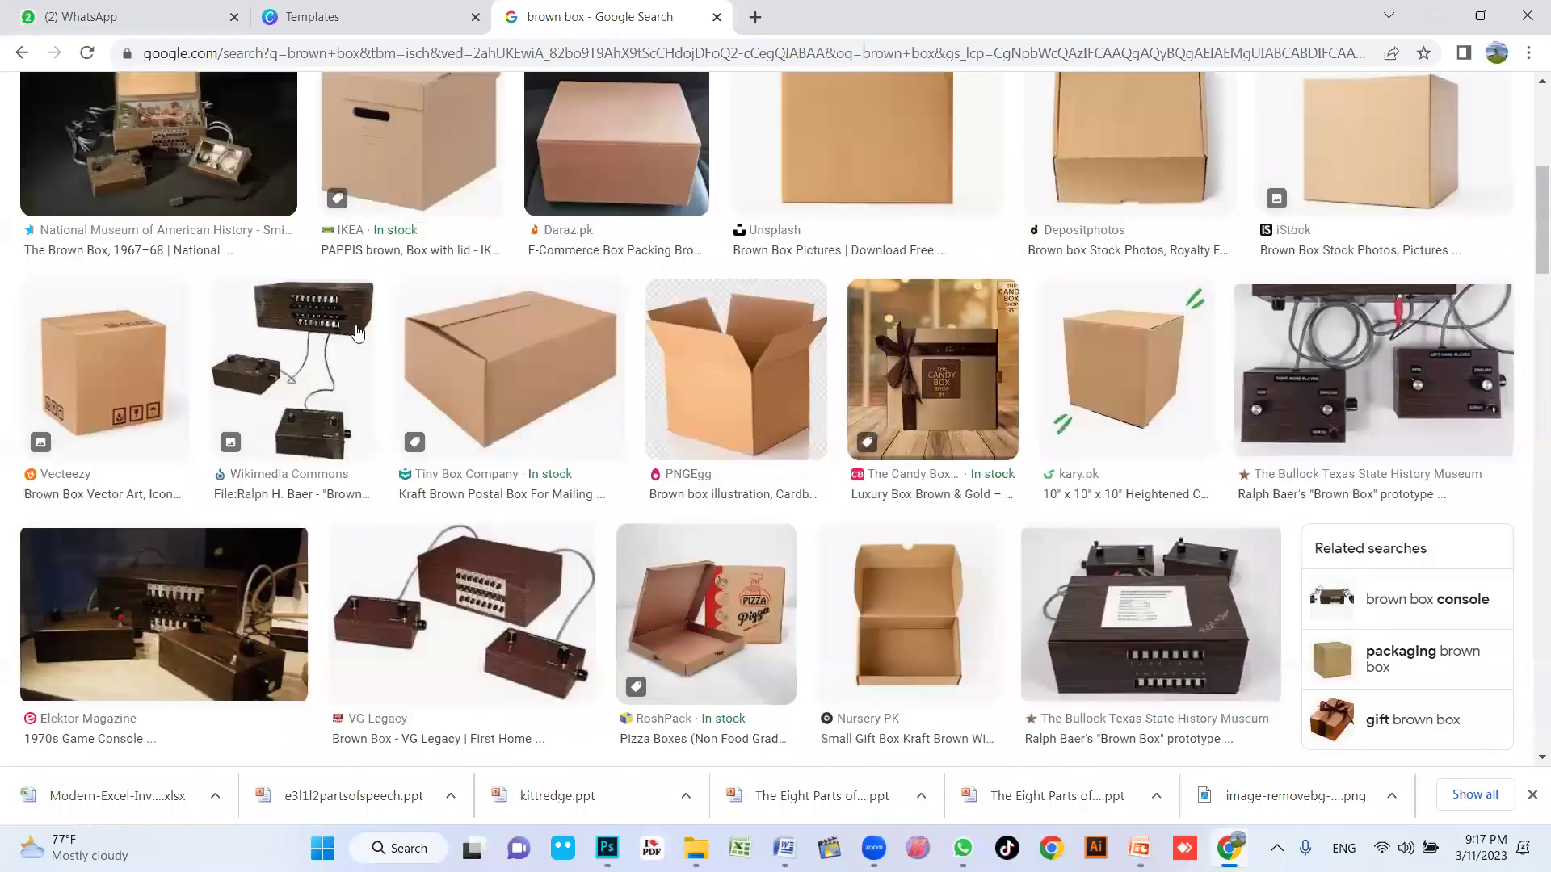
pyautogui.scroll(5, 237, 113)
# Step: Change the image search to "brown shoppoing box" and browse the results for a suitable package photo
pyautogui.click(270, 118)
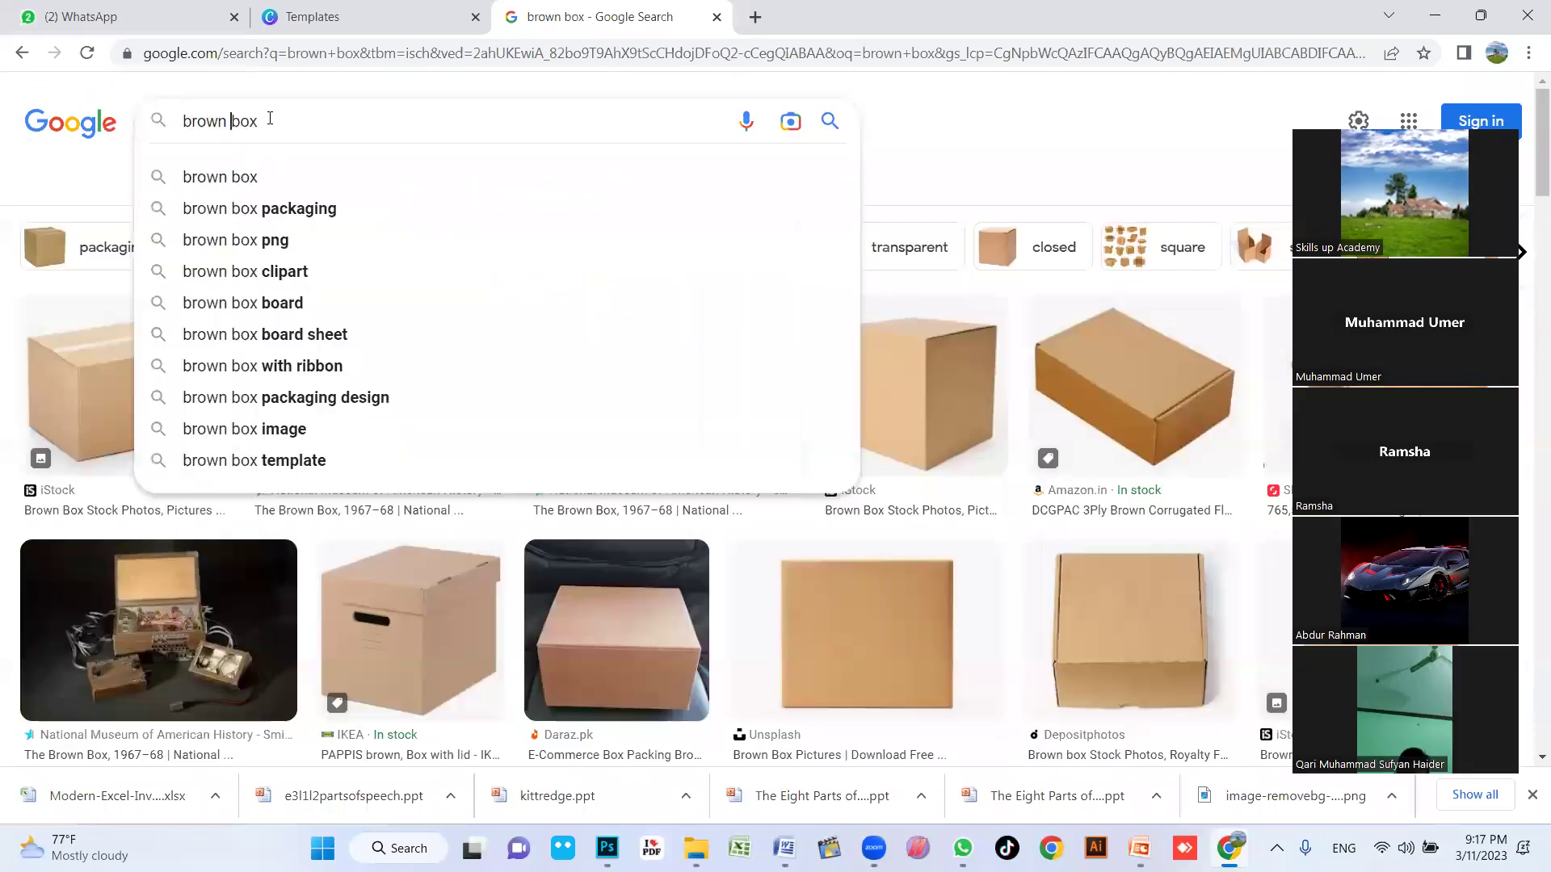
pyautogui.press('Left')
pyautogui.press('Left')
pyautogui.press('Left')
pyautogui.write('shp')
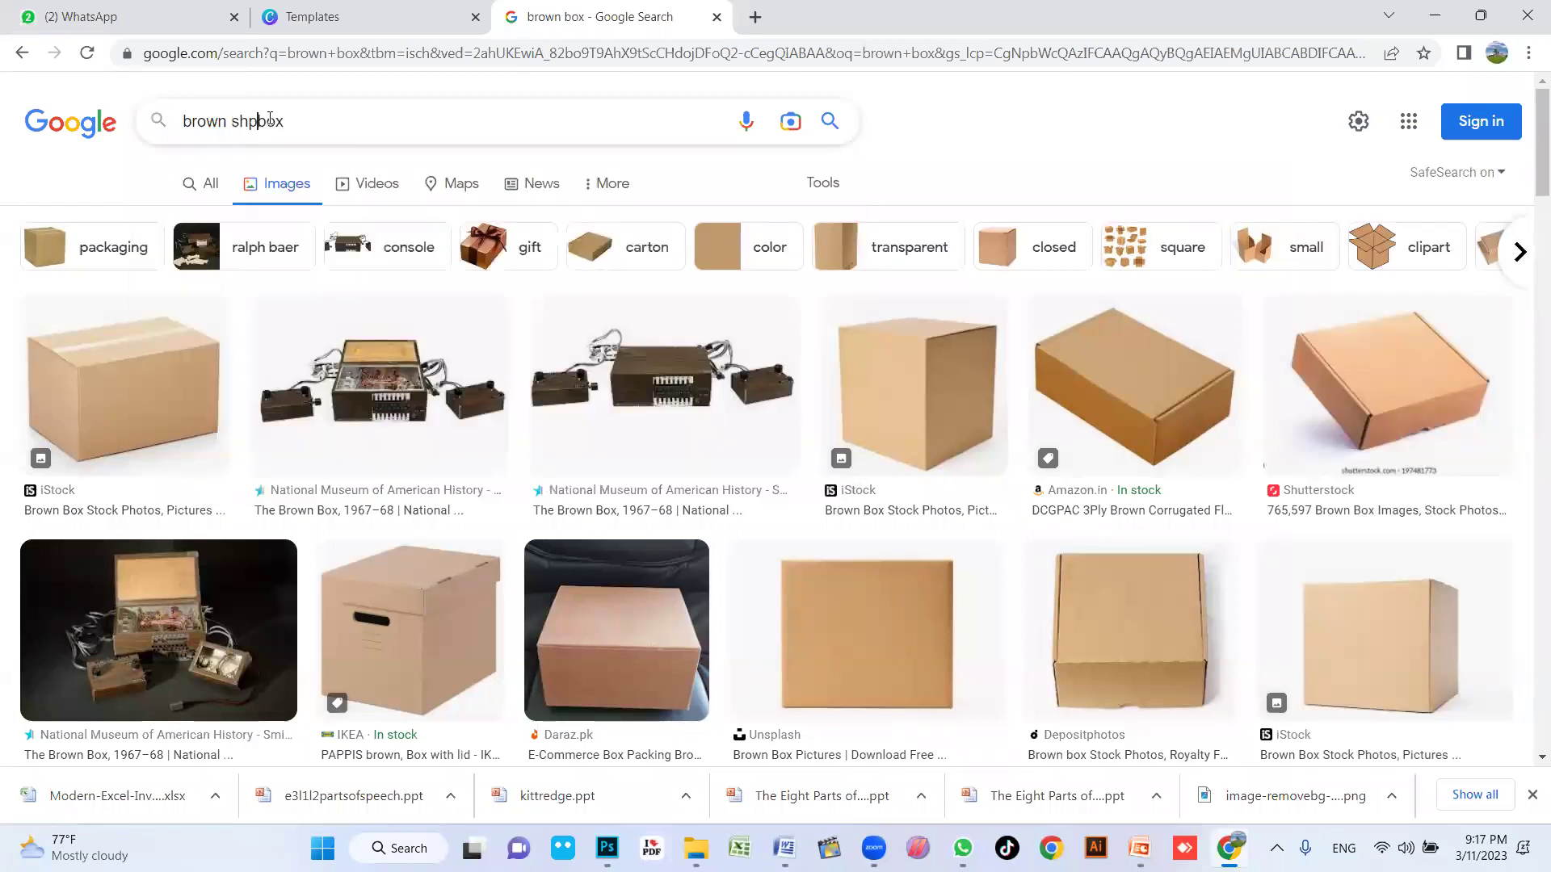
pyautogui.press('BackSpace')
pyautogui.write('op')
pyautogui.press('BackSpace')
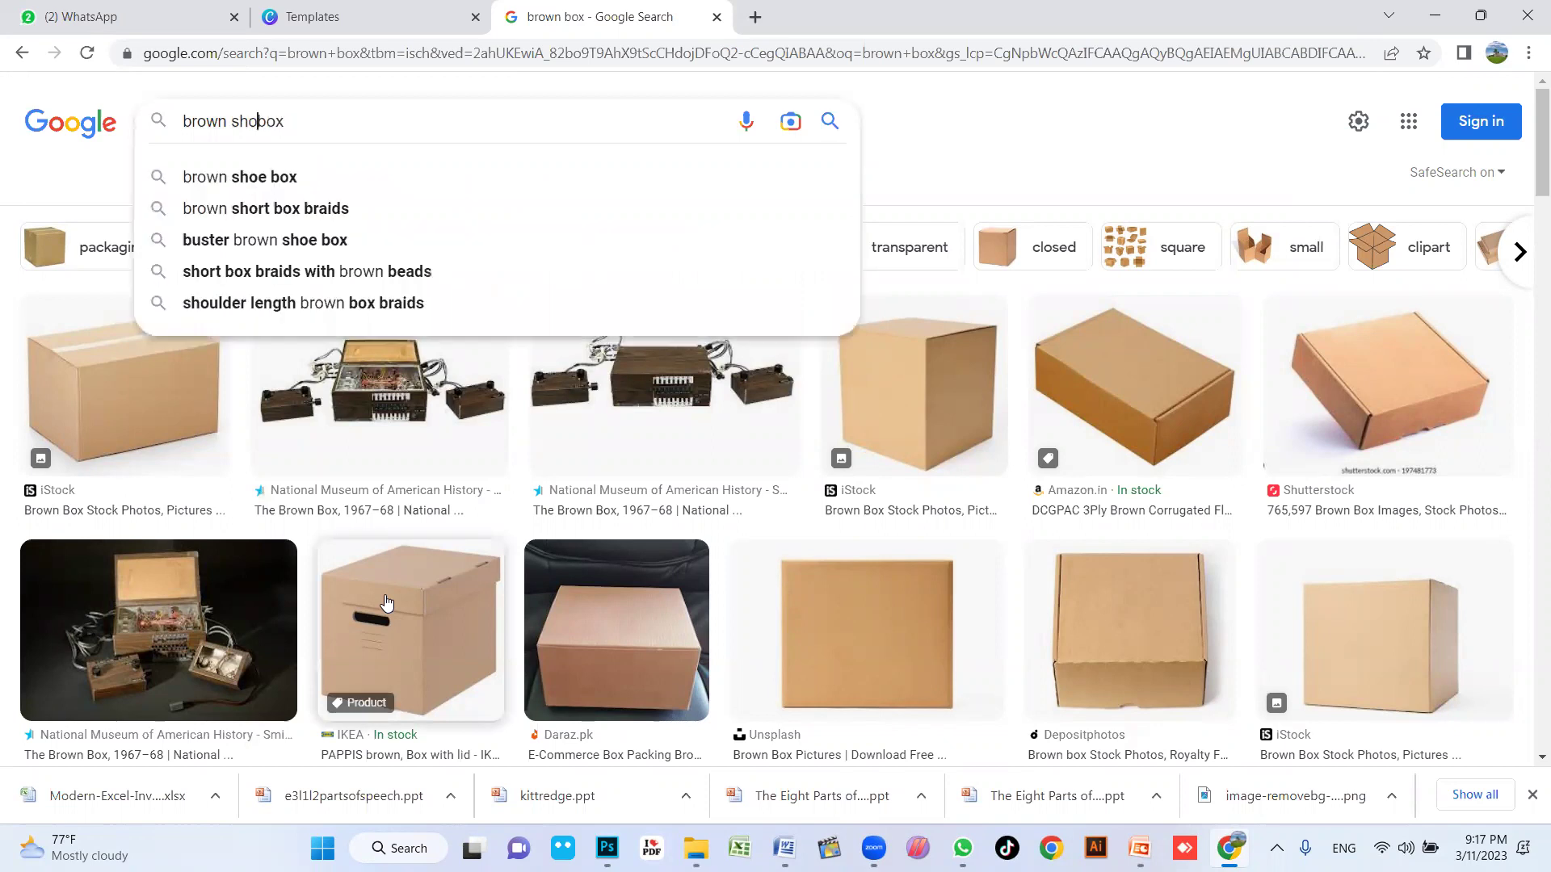
pyautogui.write('ppoing')
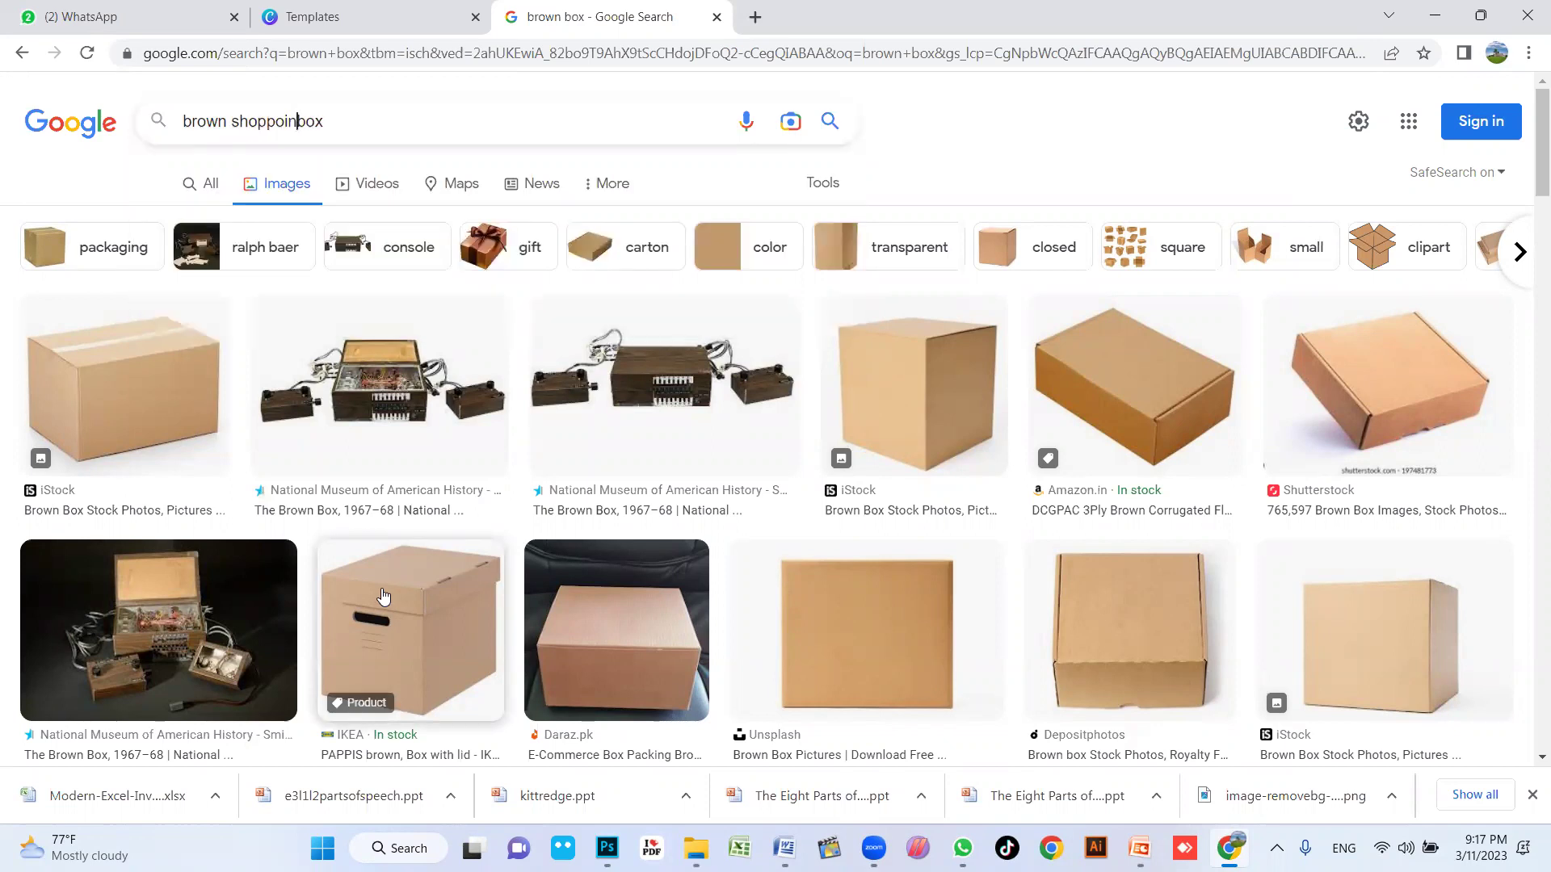
pyautogui.press('Return')
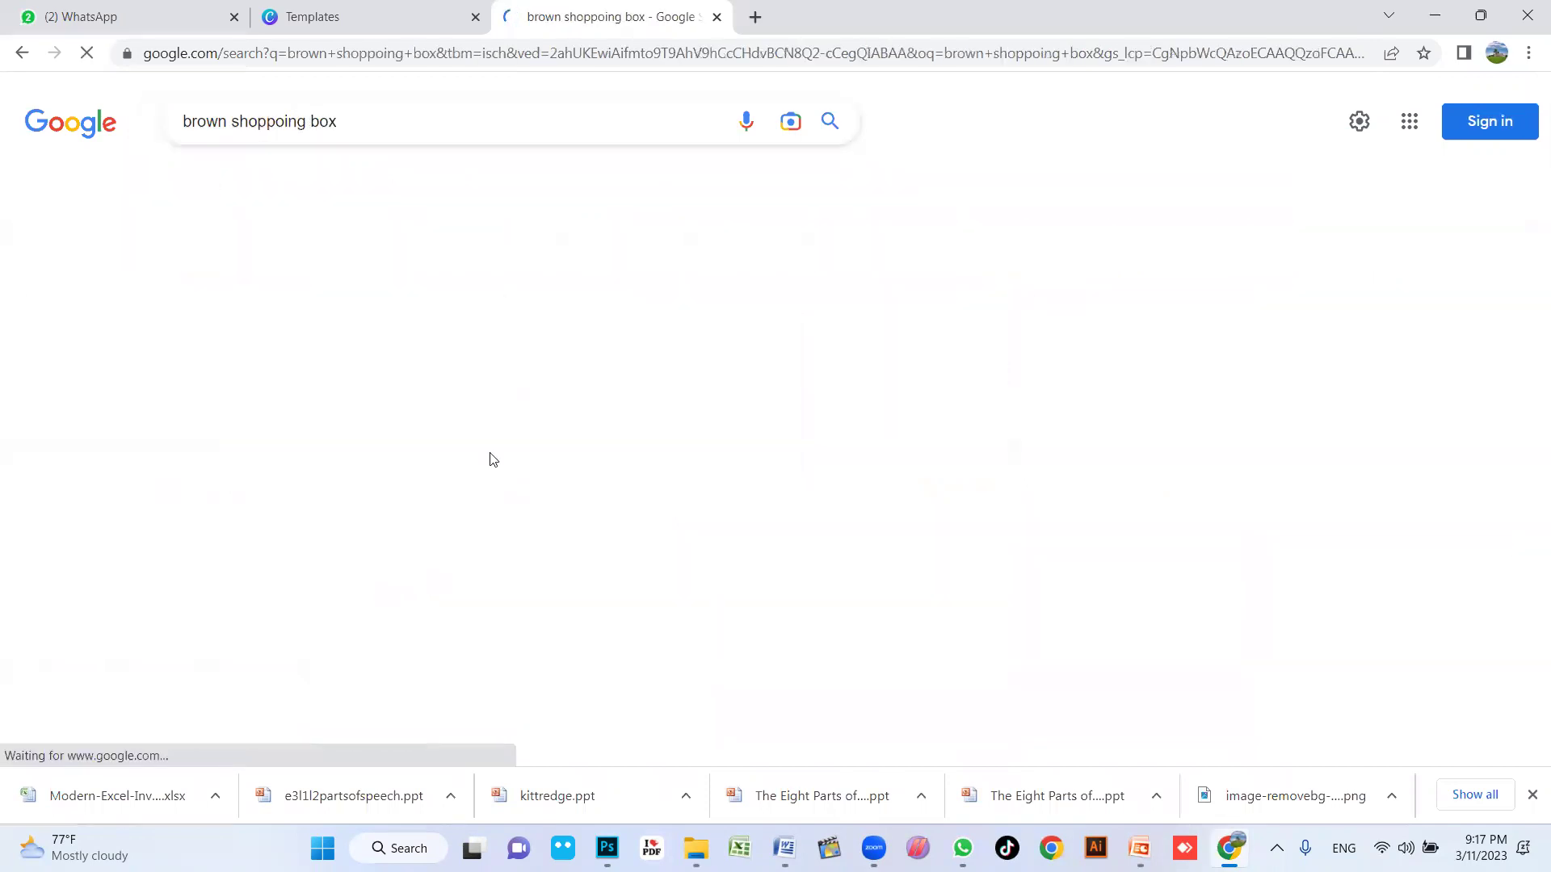
pyautogui.scroll(-7, 471, 416)
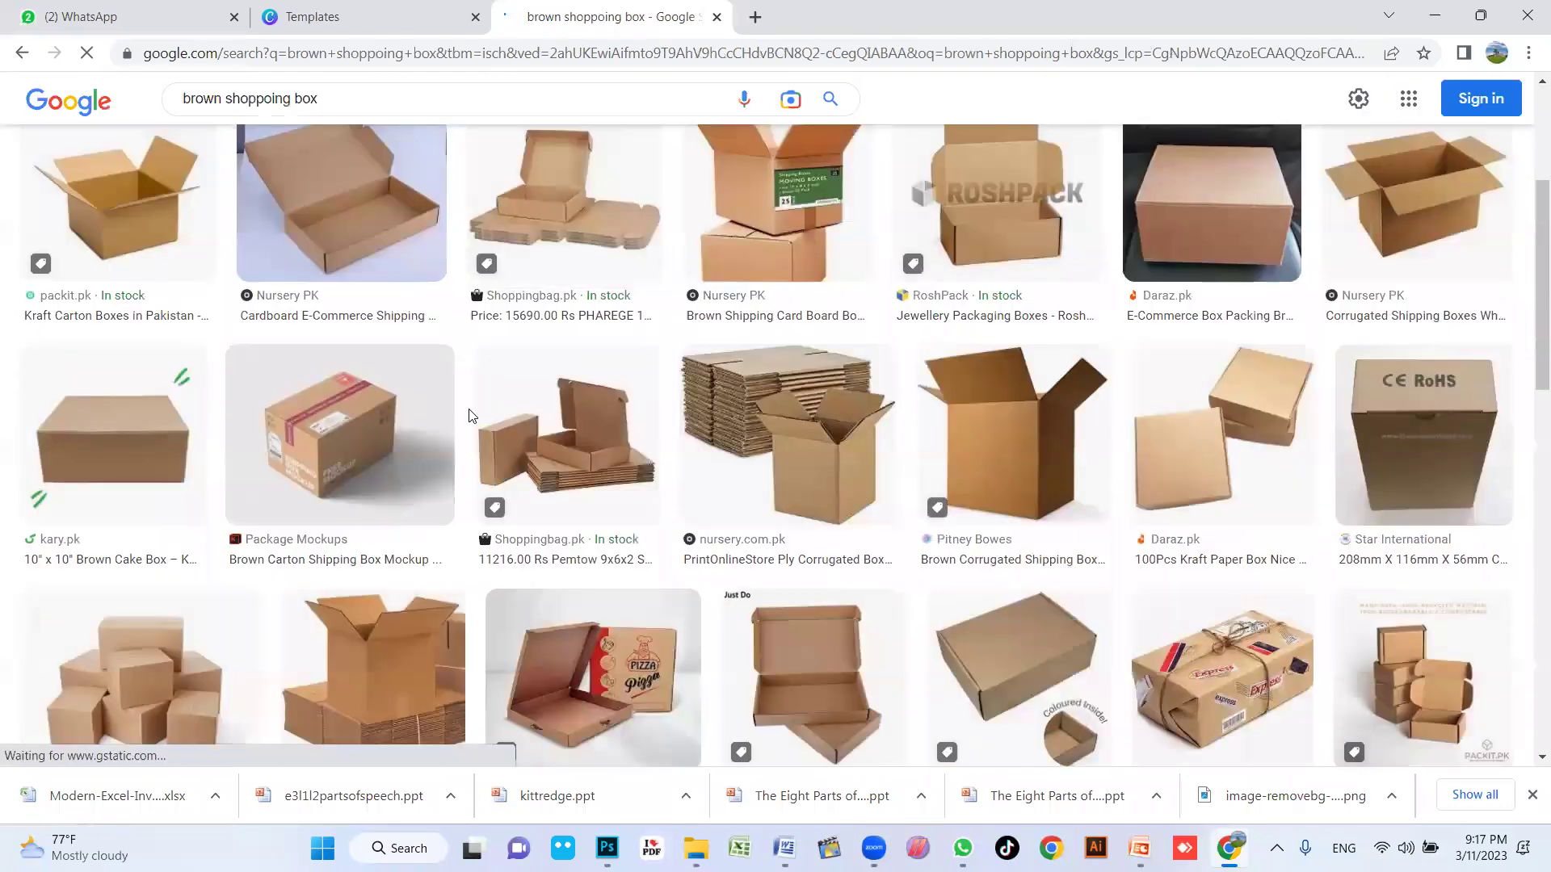
pyautogui.scroll(-10, 471, 414)
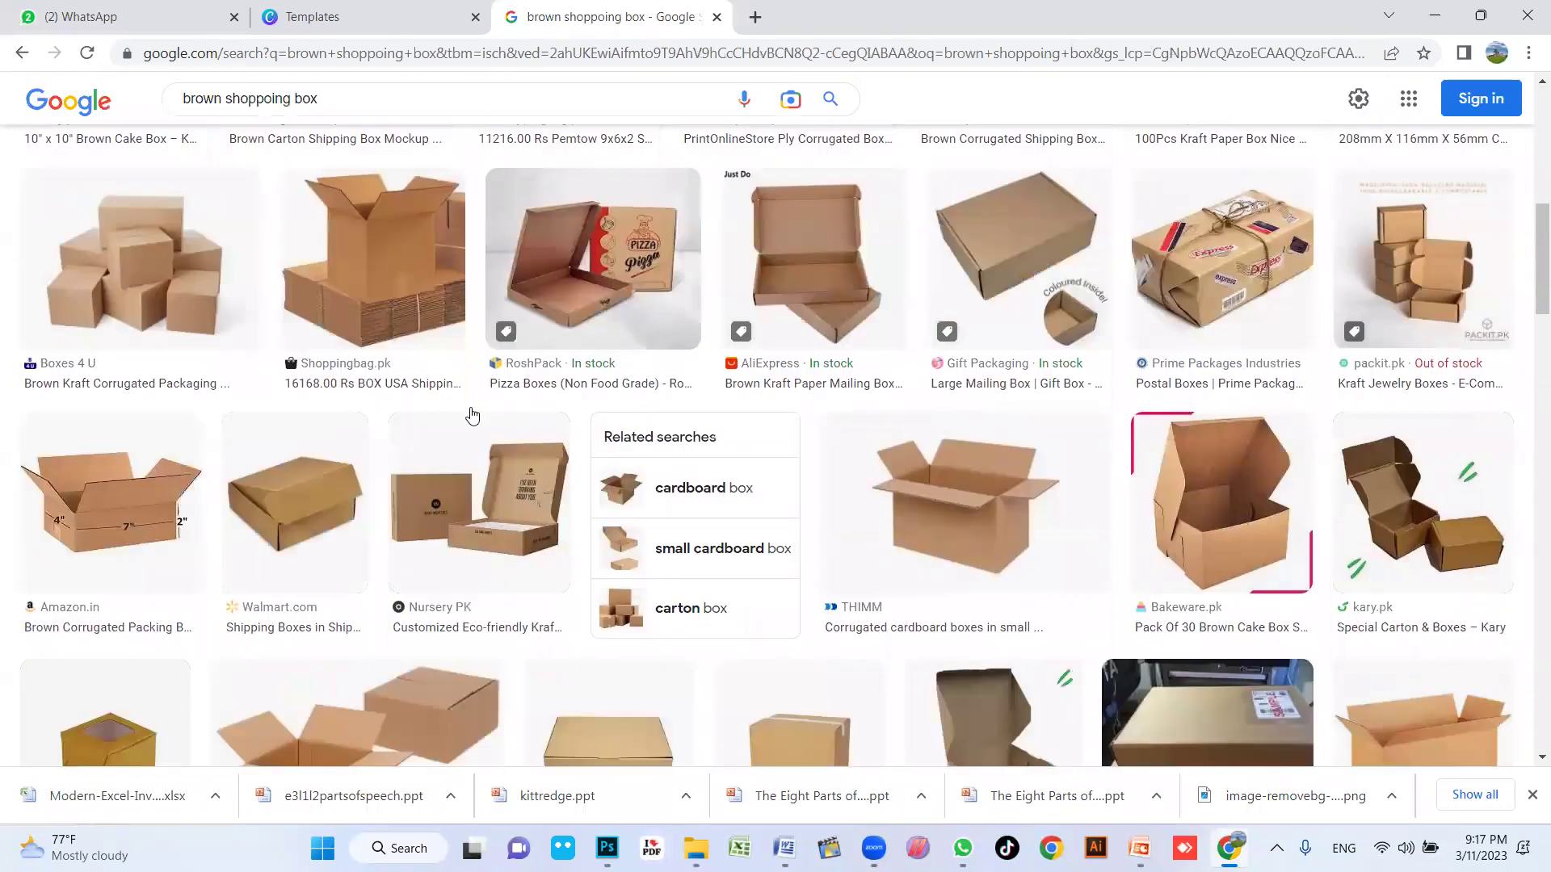
pyautogui.scroll(-10, 470, 414)
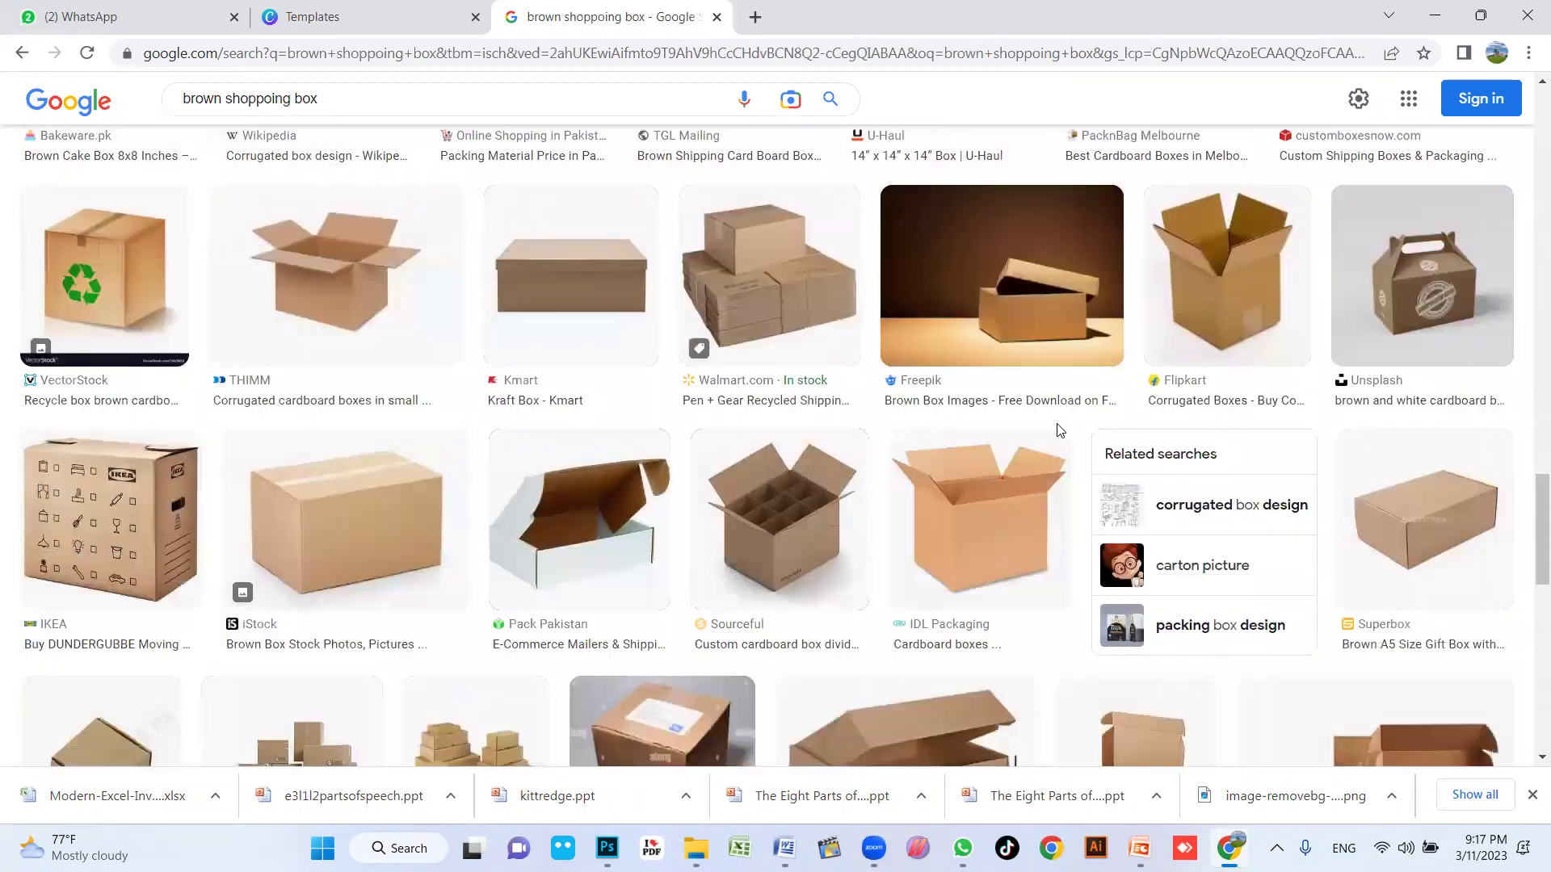
pyautogui.scroll(3, 807, 283)
# Step: Search Google Images for "brown shoppoing hand bag" and browse the results for a plain paper bag
pyautogui.click(344, 99)
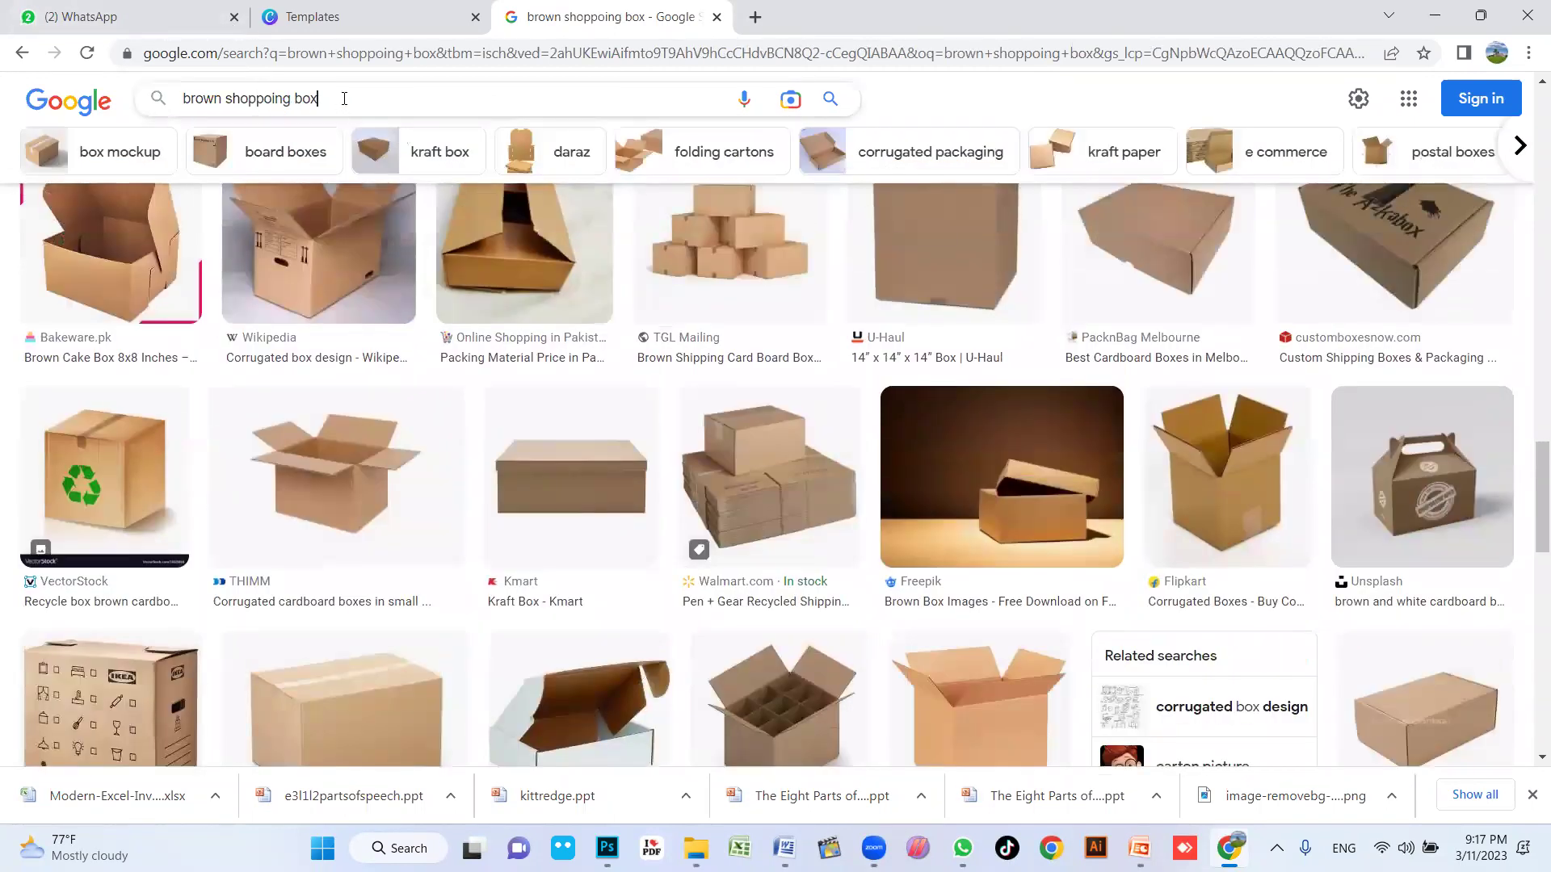
pyautogui.write('hand bag')
pyautogui.press('Return')
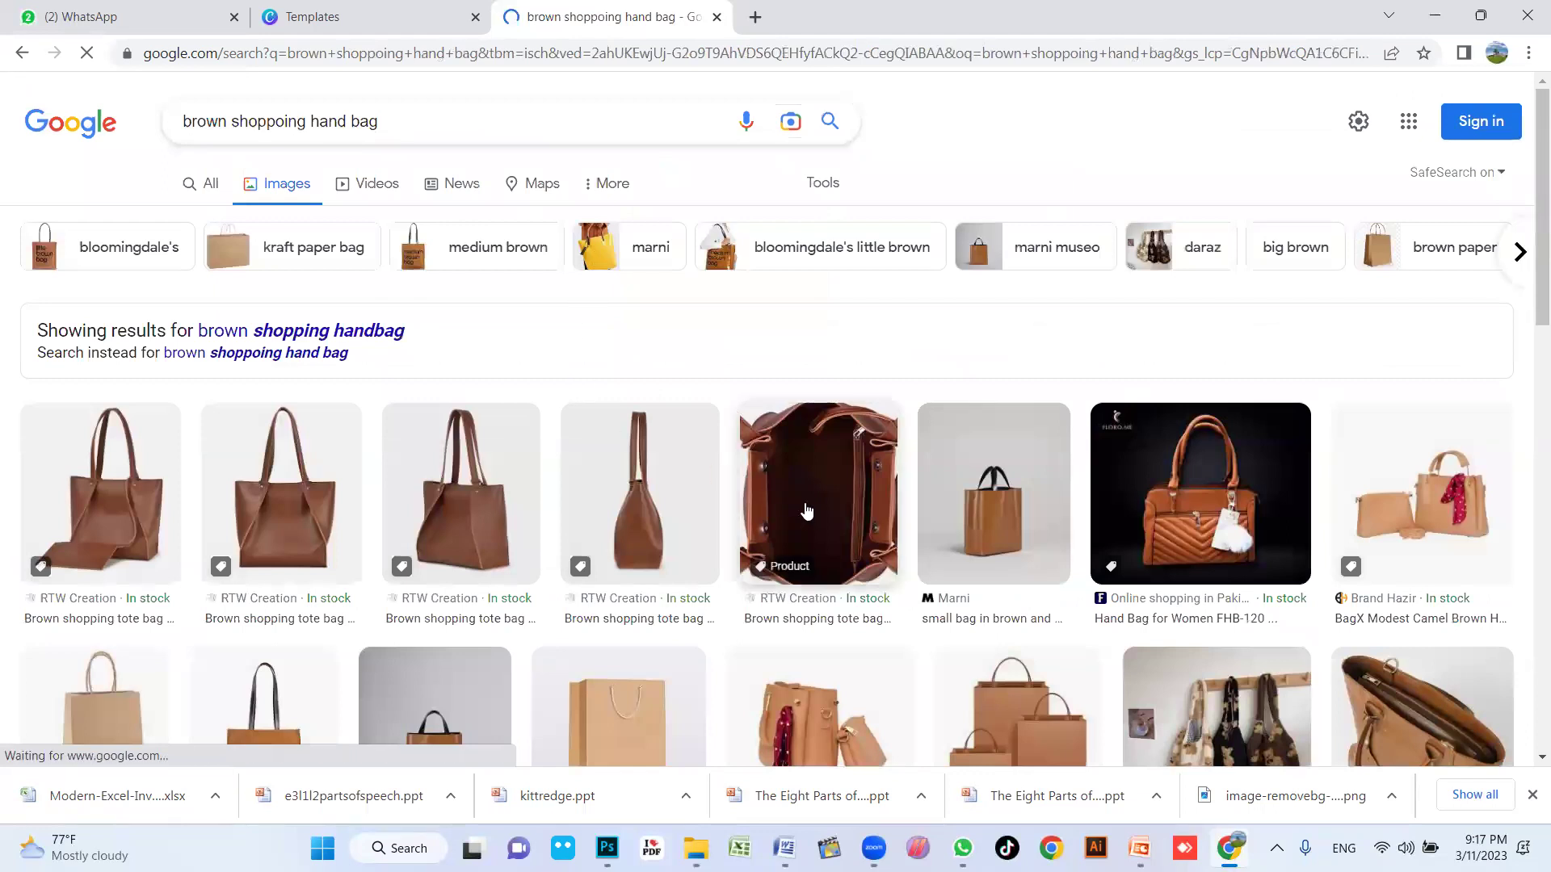
pyautogui.scroll(-2, 624, 523)
pyautogui.scroll(-2, 624, 523)
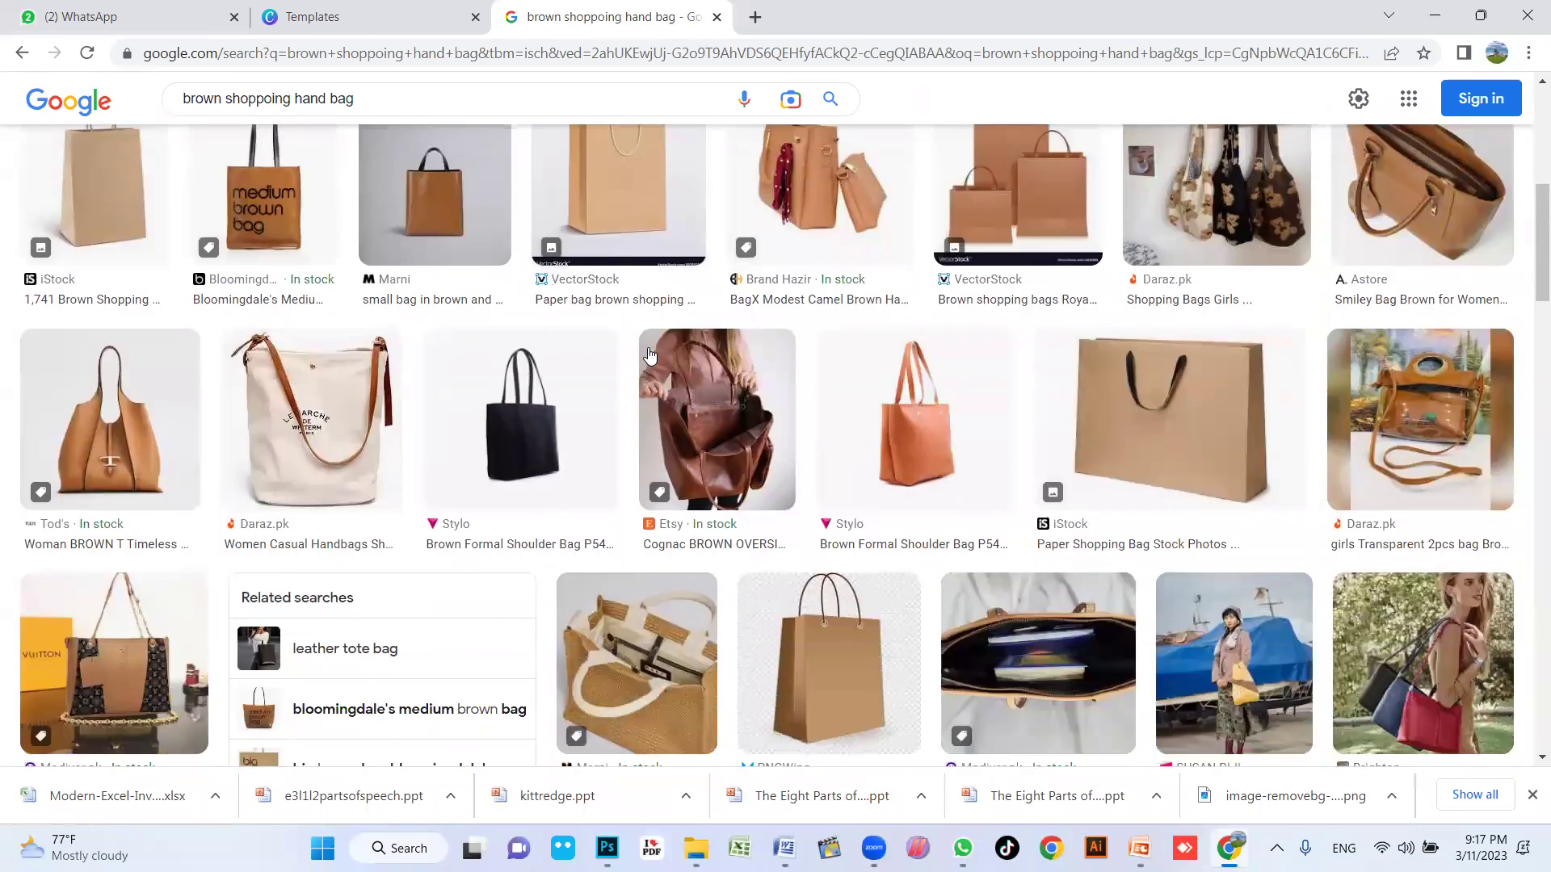
pyautogui.scroll(-1, 649, 355)
pyautogui.scroll(-10, 649, 355)
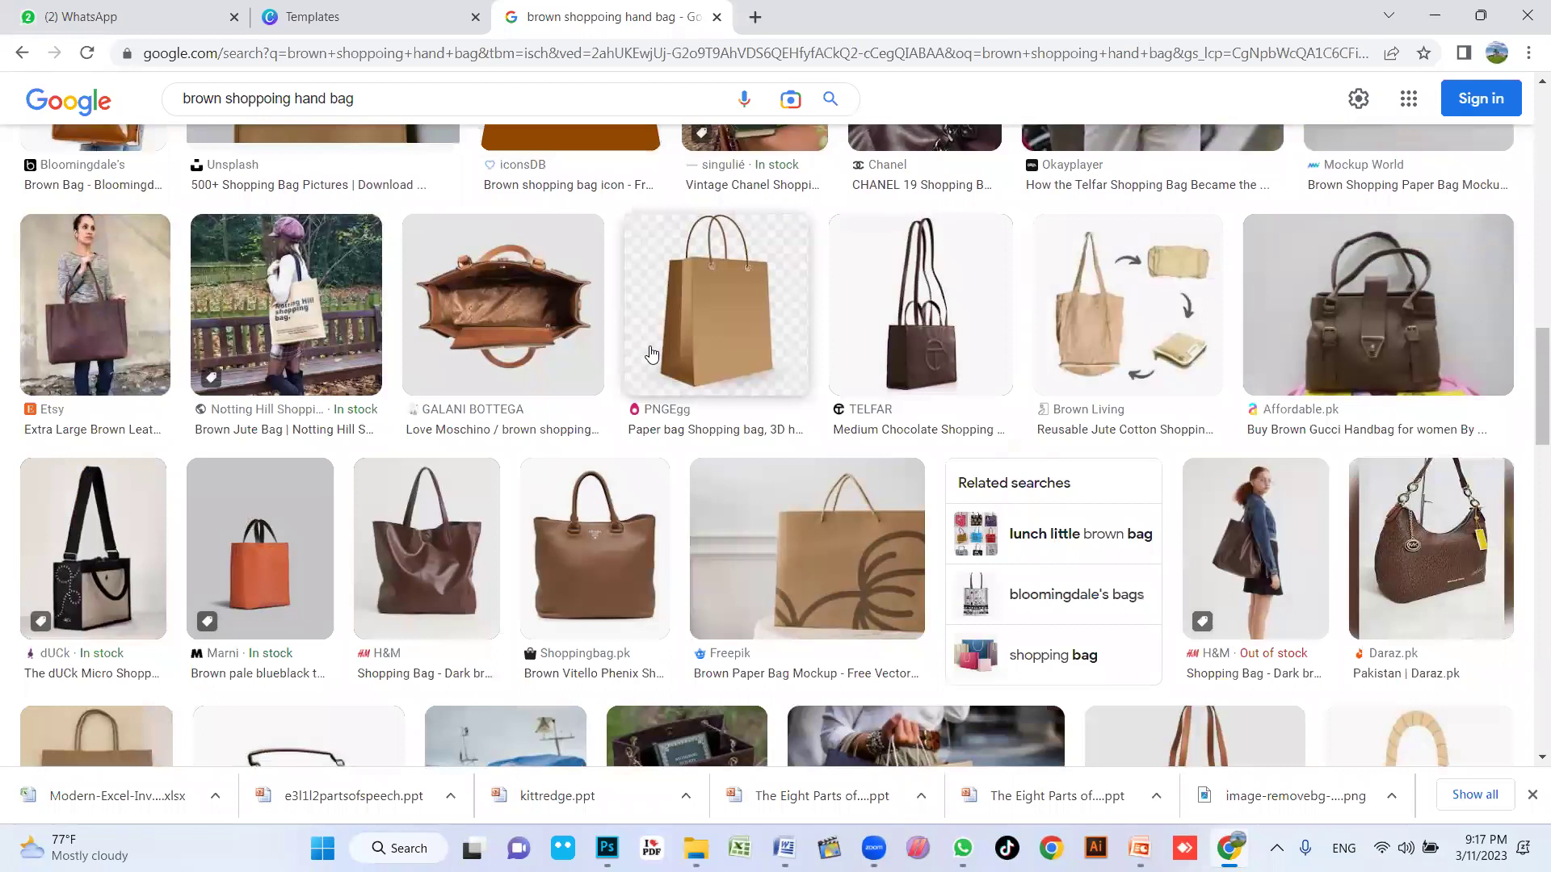
pyautogui.scroll(-6, 651, 354)
pyautogui.scroll(1, 651, 353)
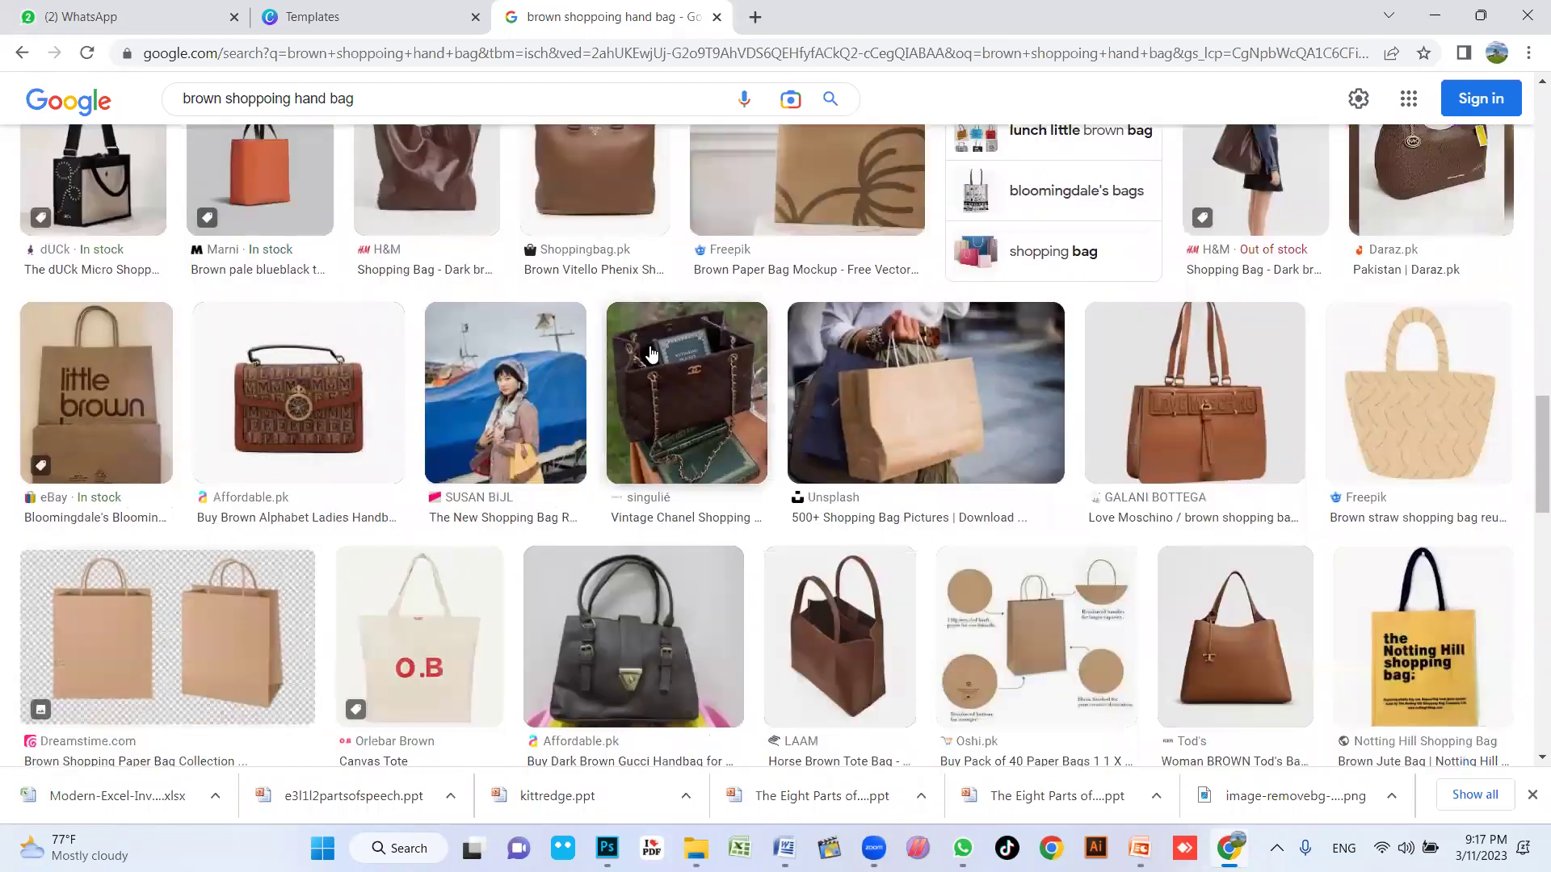
pyautogui.scroll(-1, 651, 353)
pyautogui.scroll(-7, 651, 353)
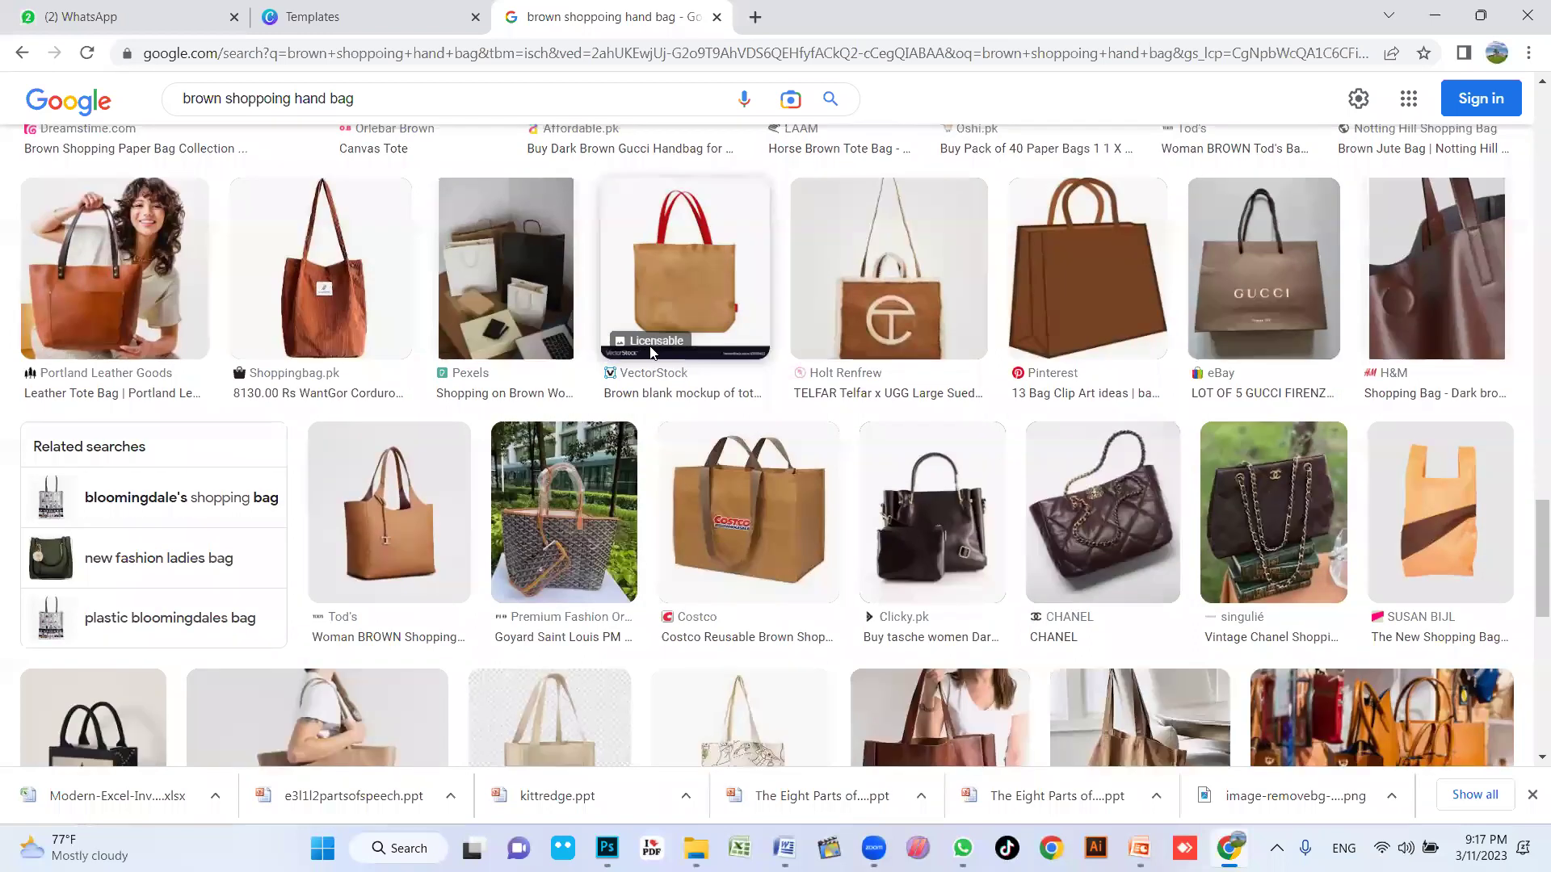
pyautogui.scroll(-7, 651, 353)
pyautogui.scroll(9, 651, 352)
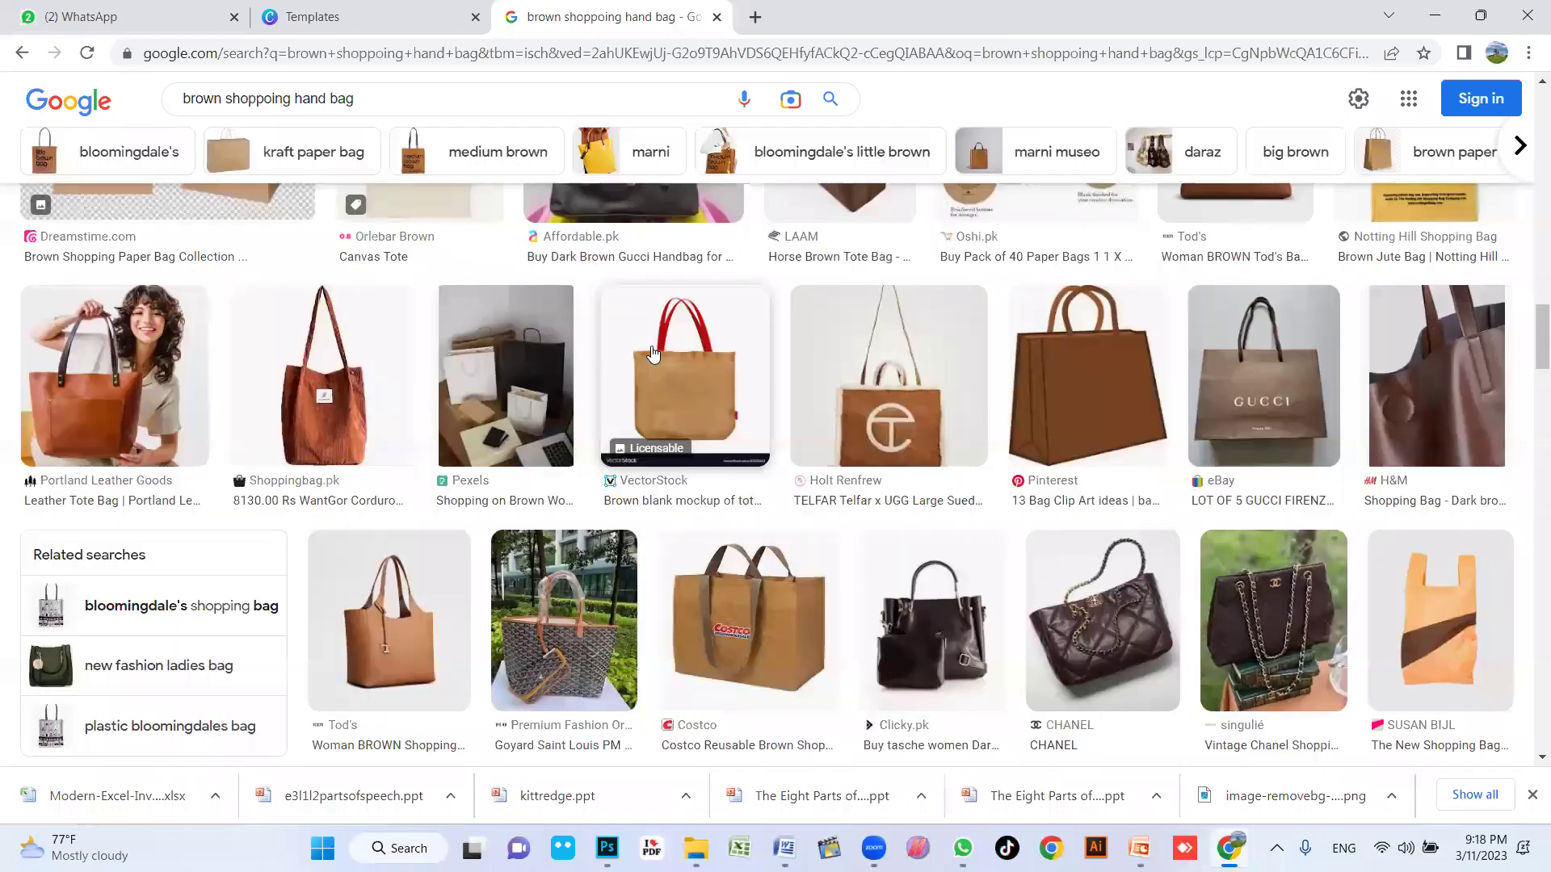
pyautogui.scroll(10, 651, 345)
pyautogui.scroll(-5, 614, 436)
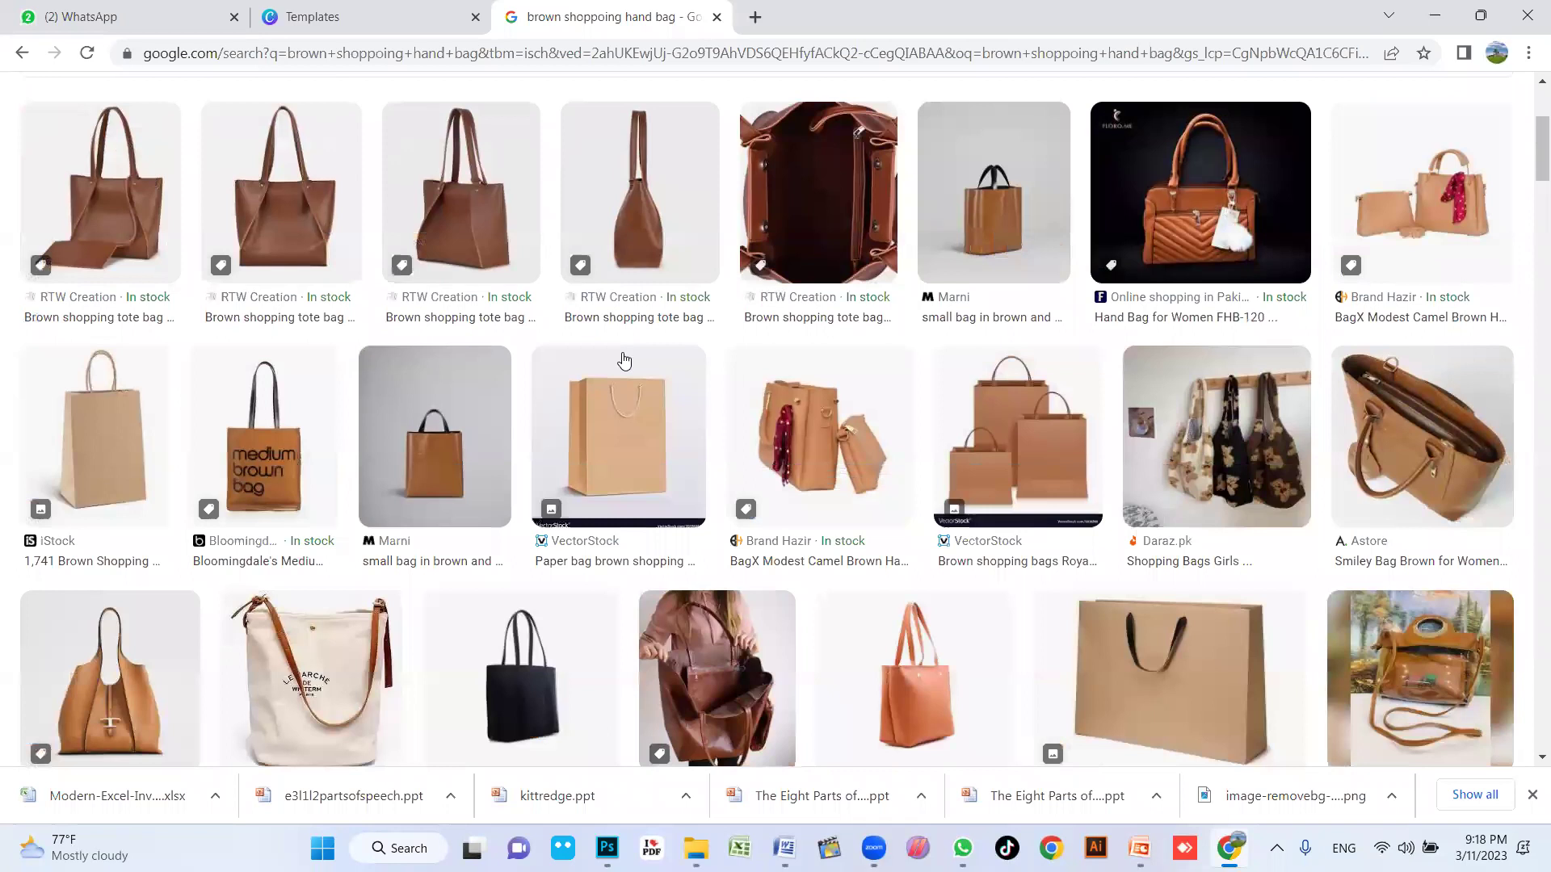
# Step: Open the VectorStock brown paper shopping bag preview and copy its image to the clipboard
pyautogui.click(631, 436)
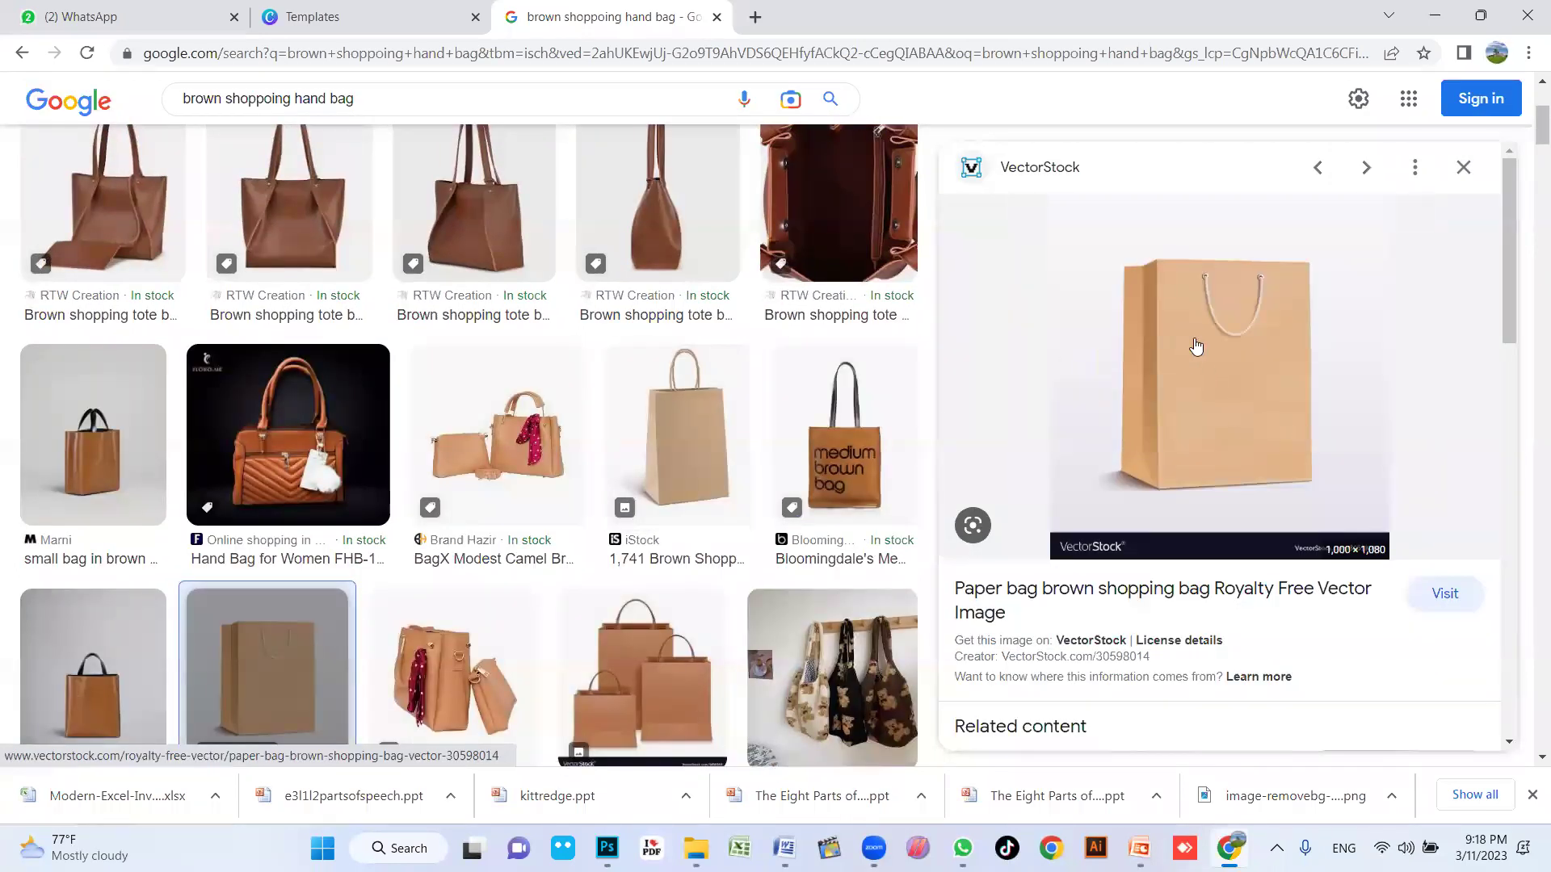
pyautogui.rightClick(1195, 339)
pyautogui.click(1270, 580)
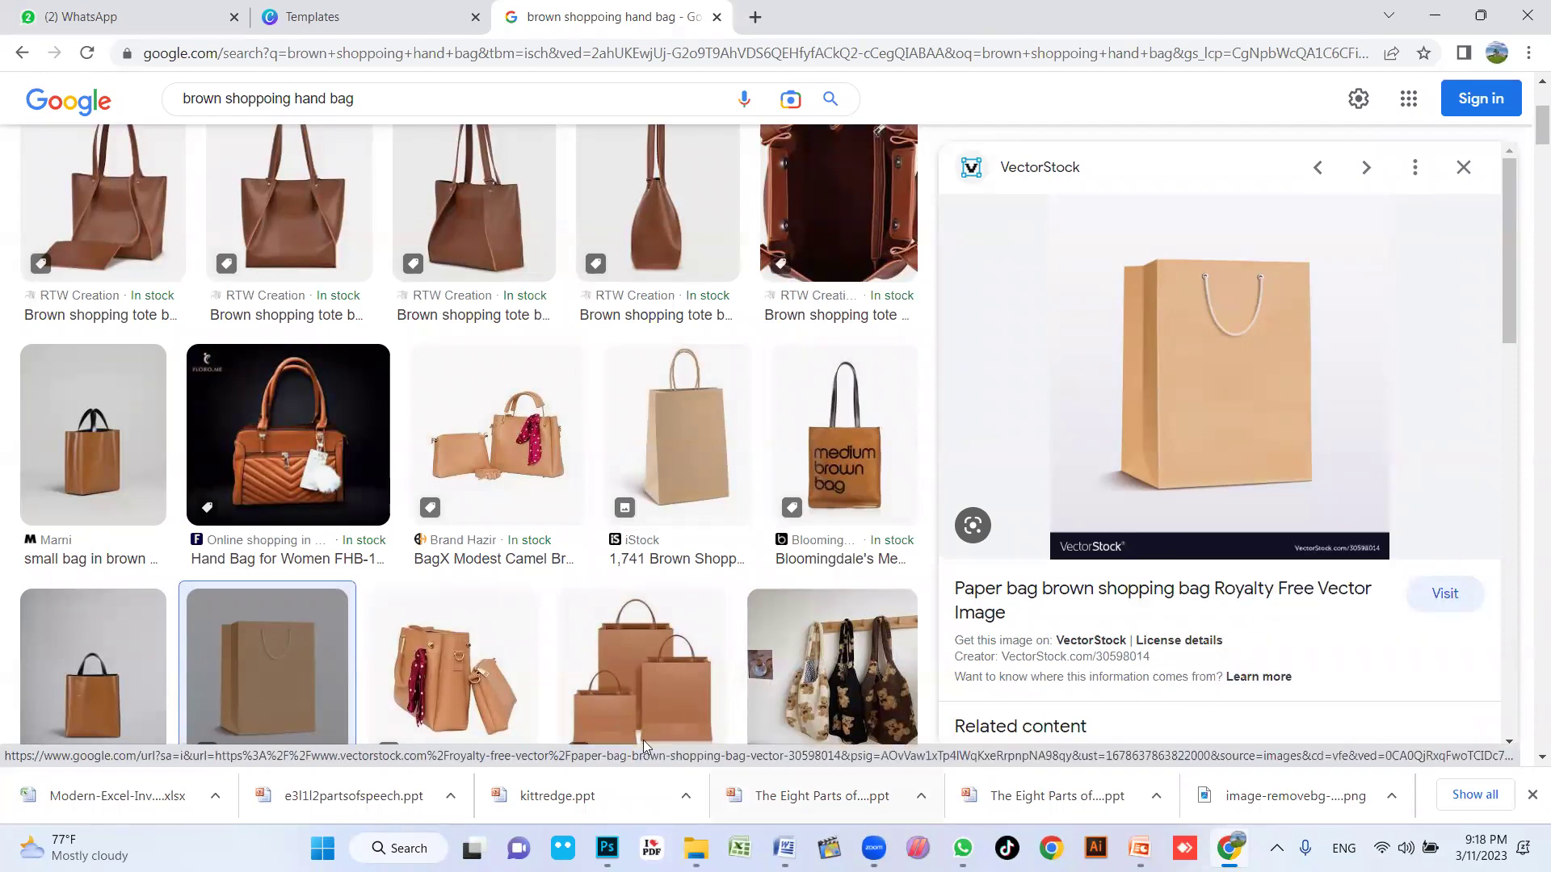
# Step: Switch to Photoshop and close the logo, box mockup and SKILLS UP text documents without saving changes
pyautogui.hotkey('alt', 'Tab')
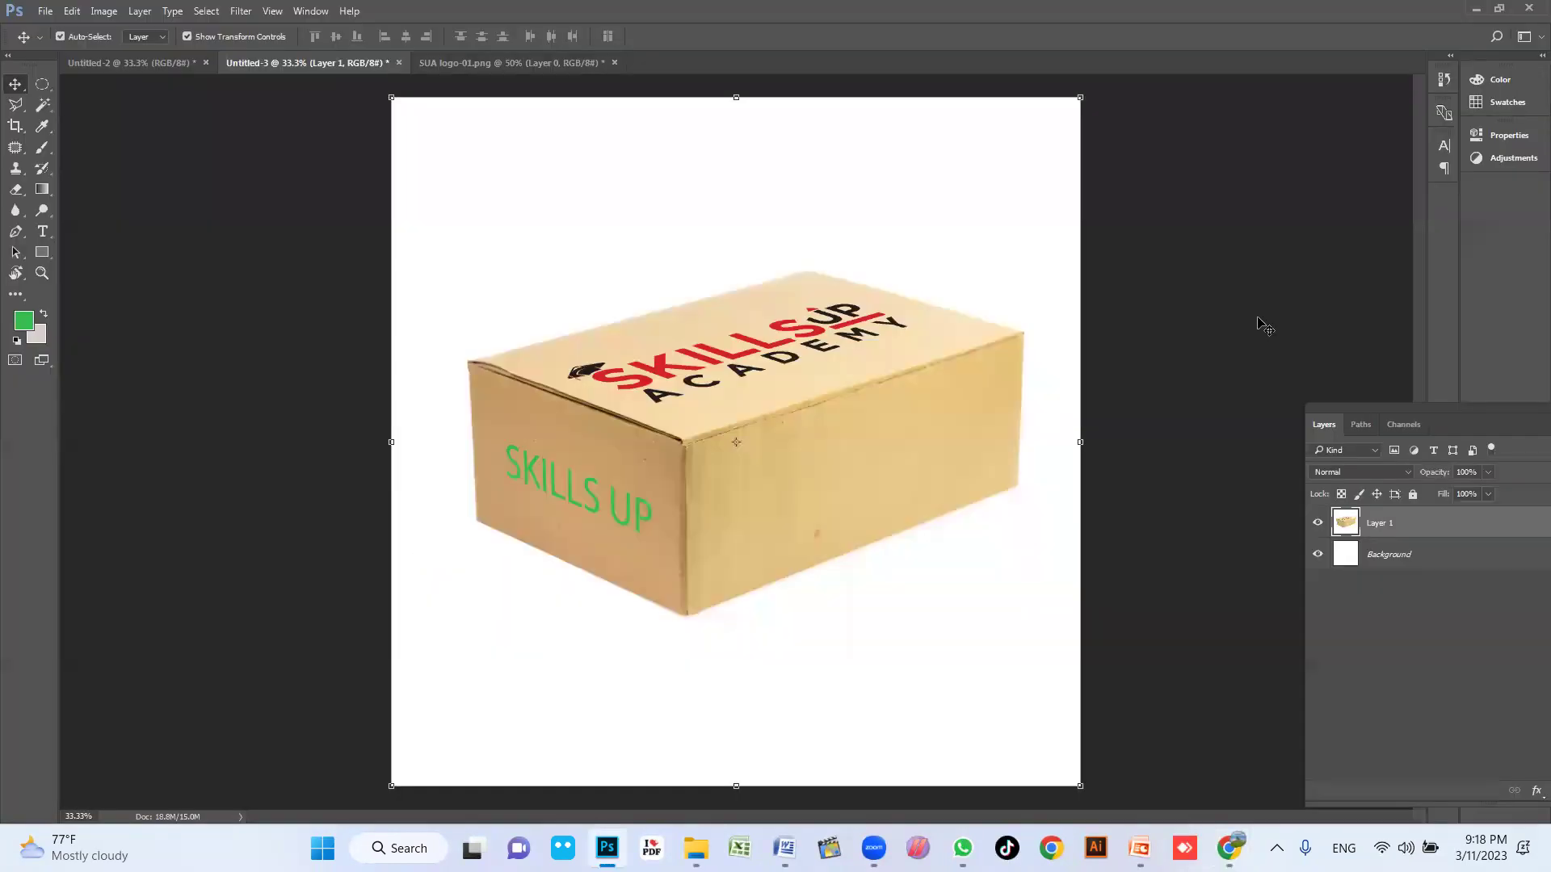
pyautogui.hotkey('ctrl', 'n')
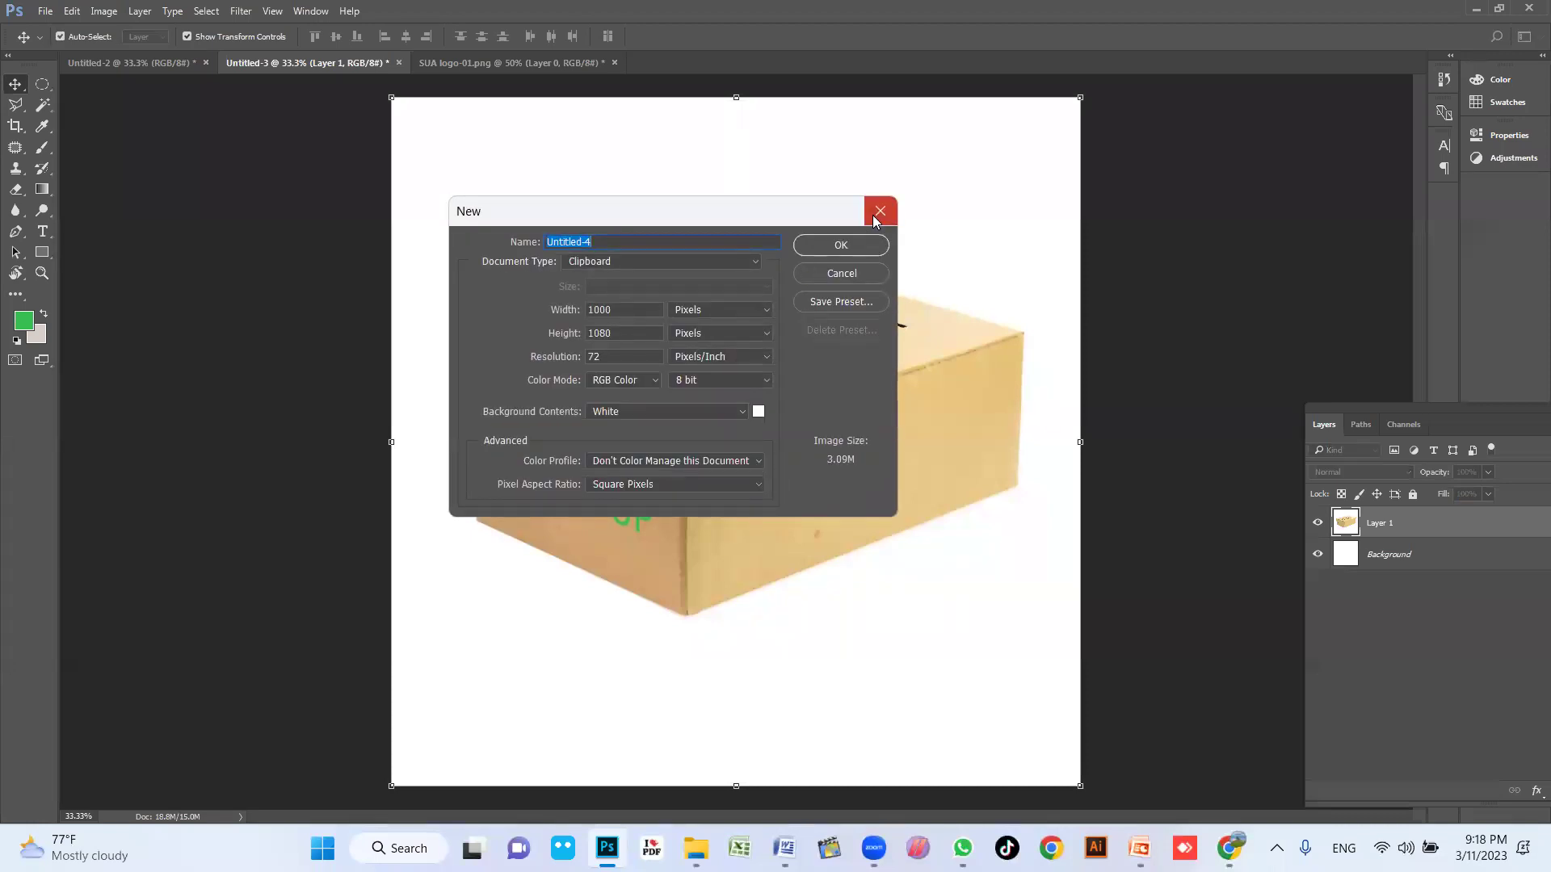
pyautogui.click(874, 219)
pyautogui.click(517, 71)
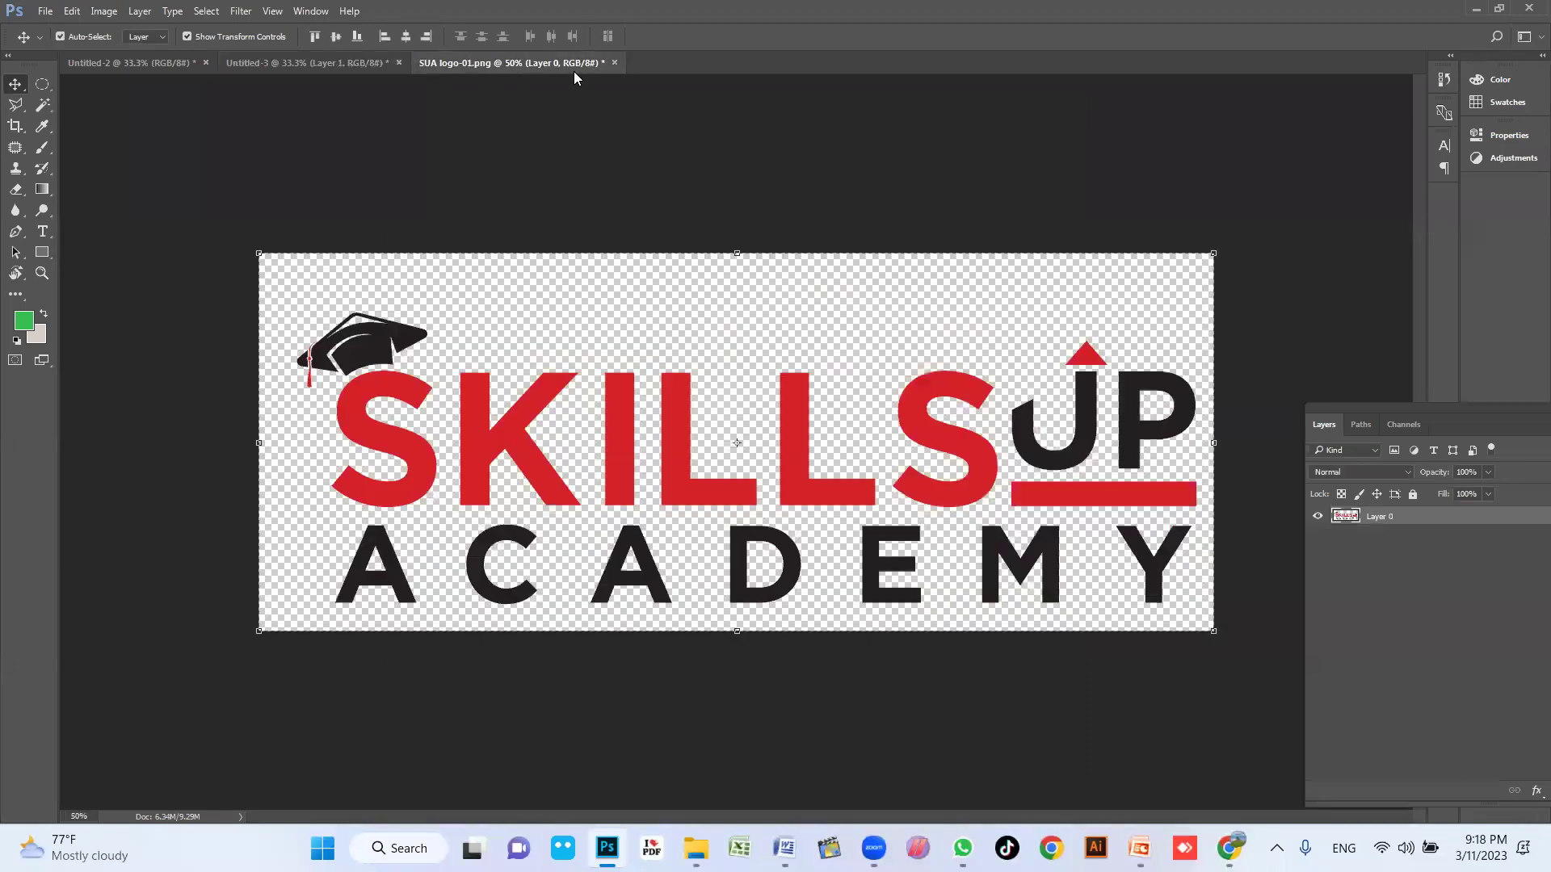
pyautogui.click(614, 62)
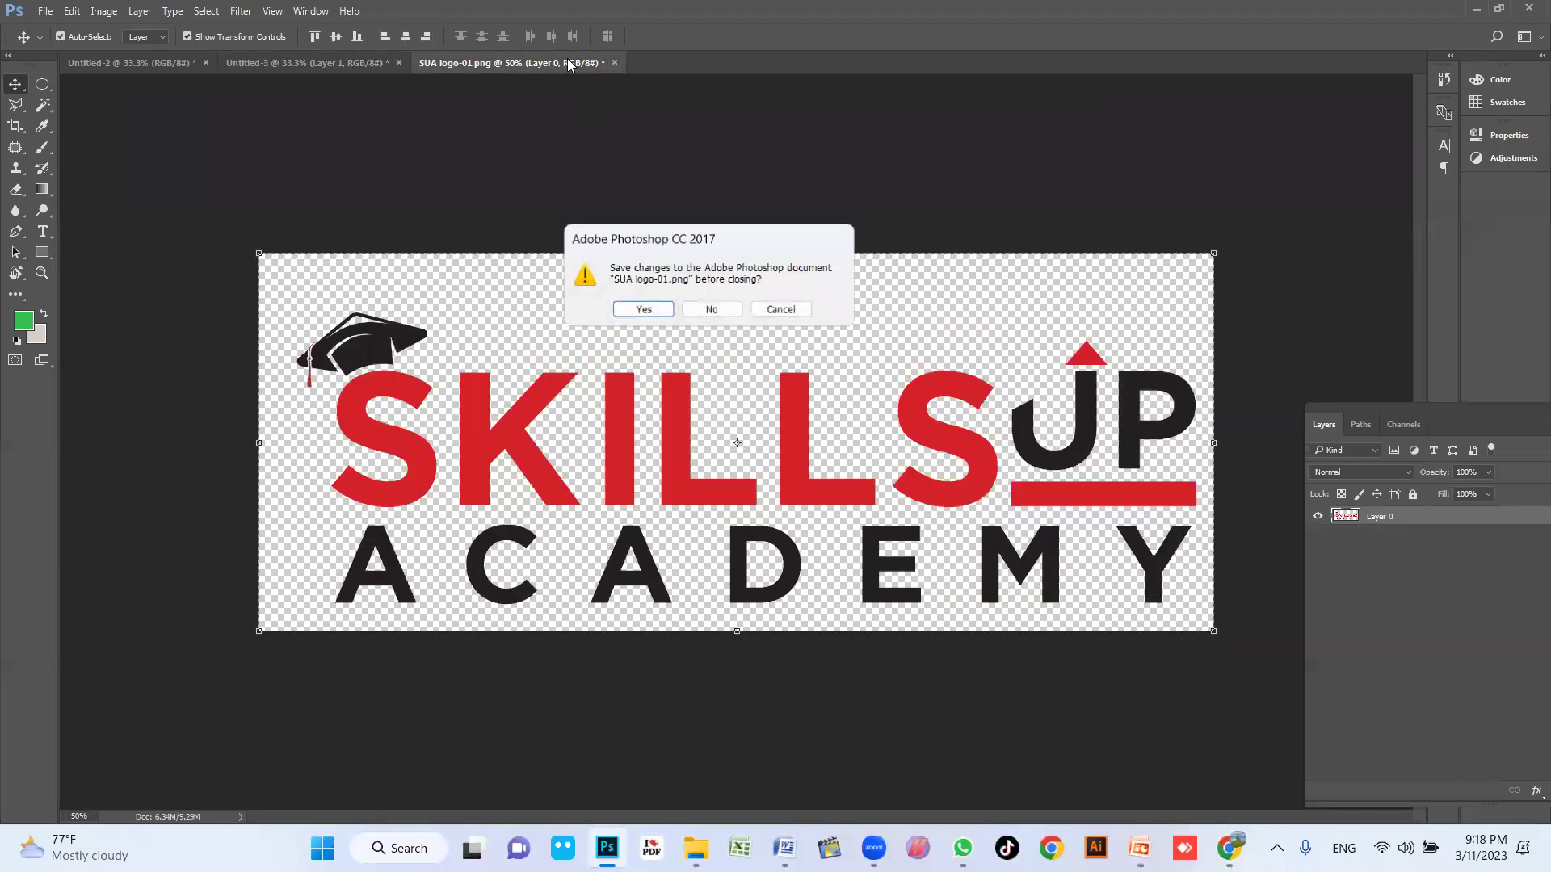
pyautogui.click(711, 309)
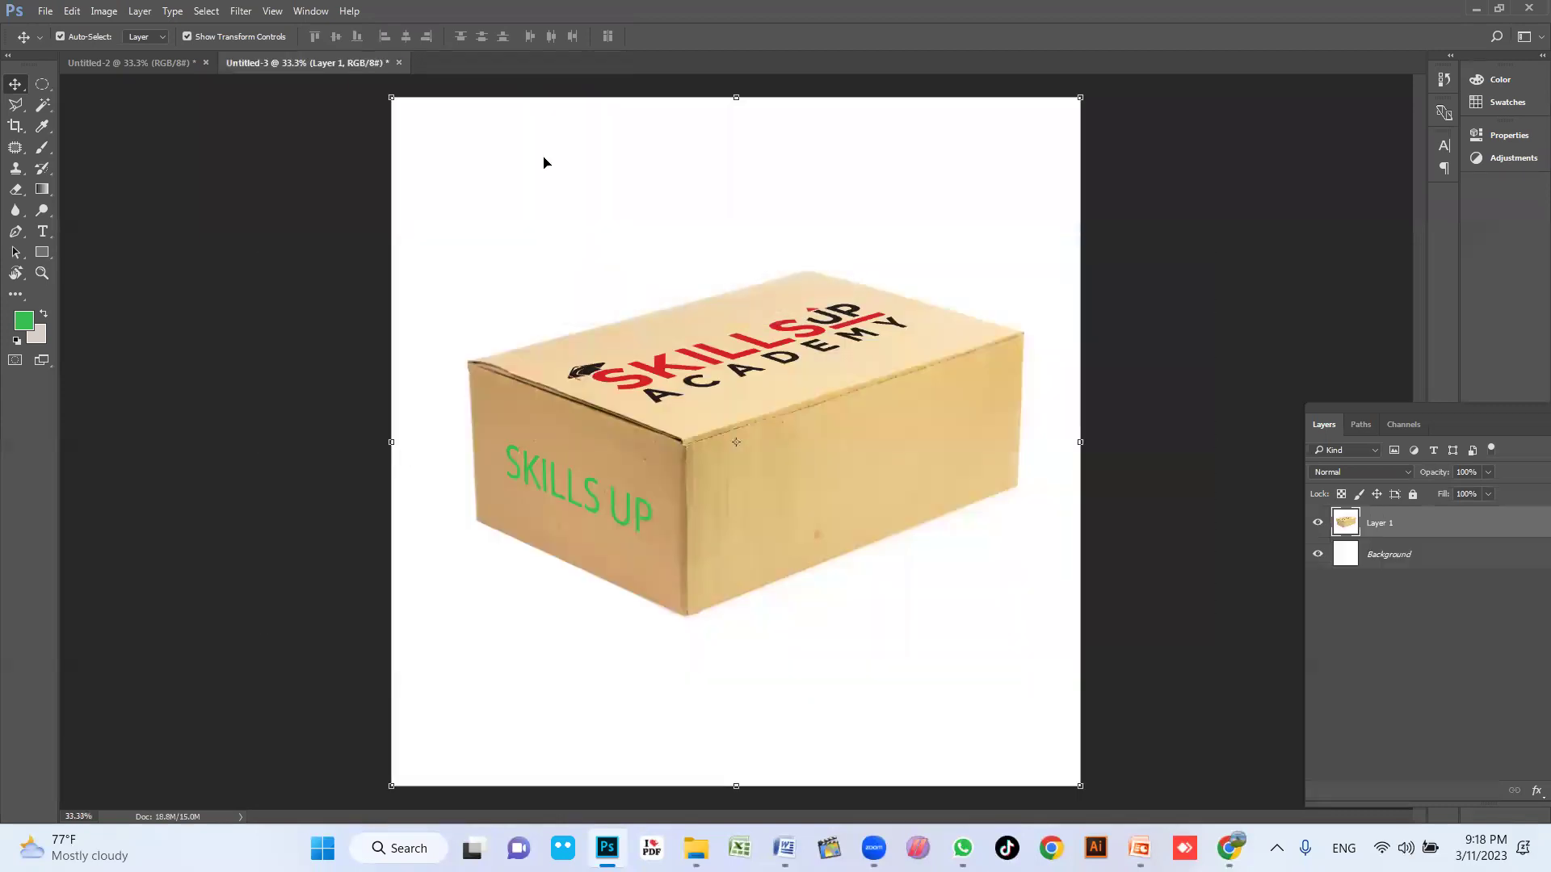
pyautogui.click(399, 63)
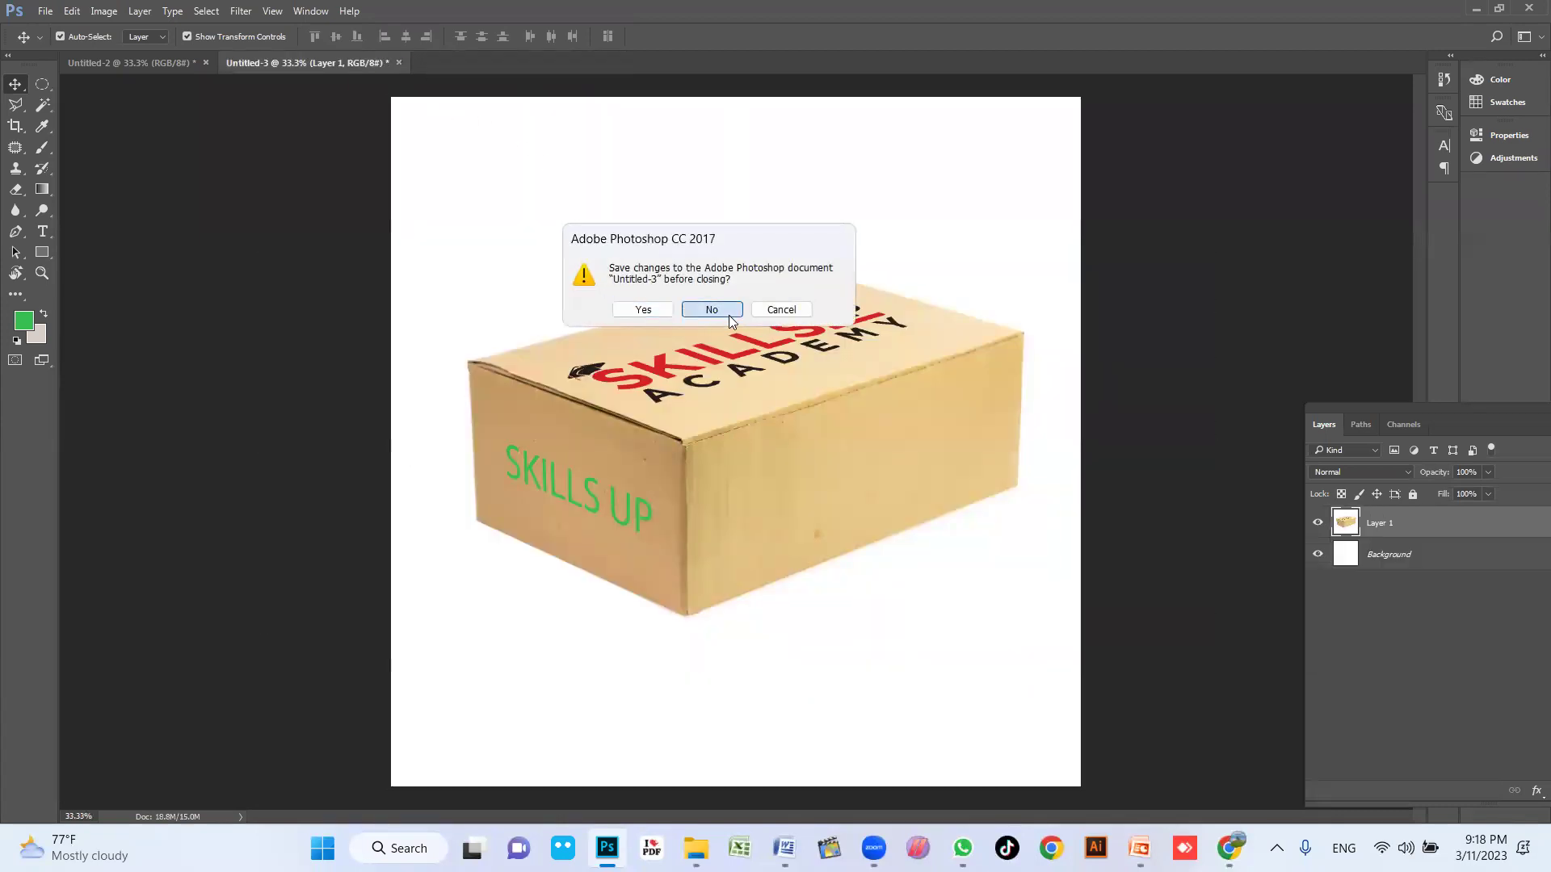
pyautogui.click(712, 307)
pyautogui.click(206, 62)
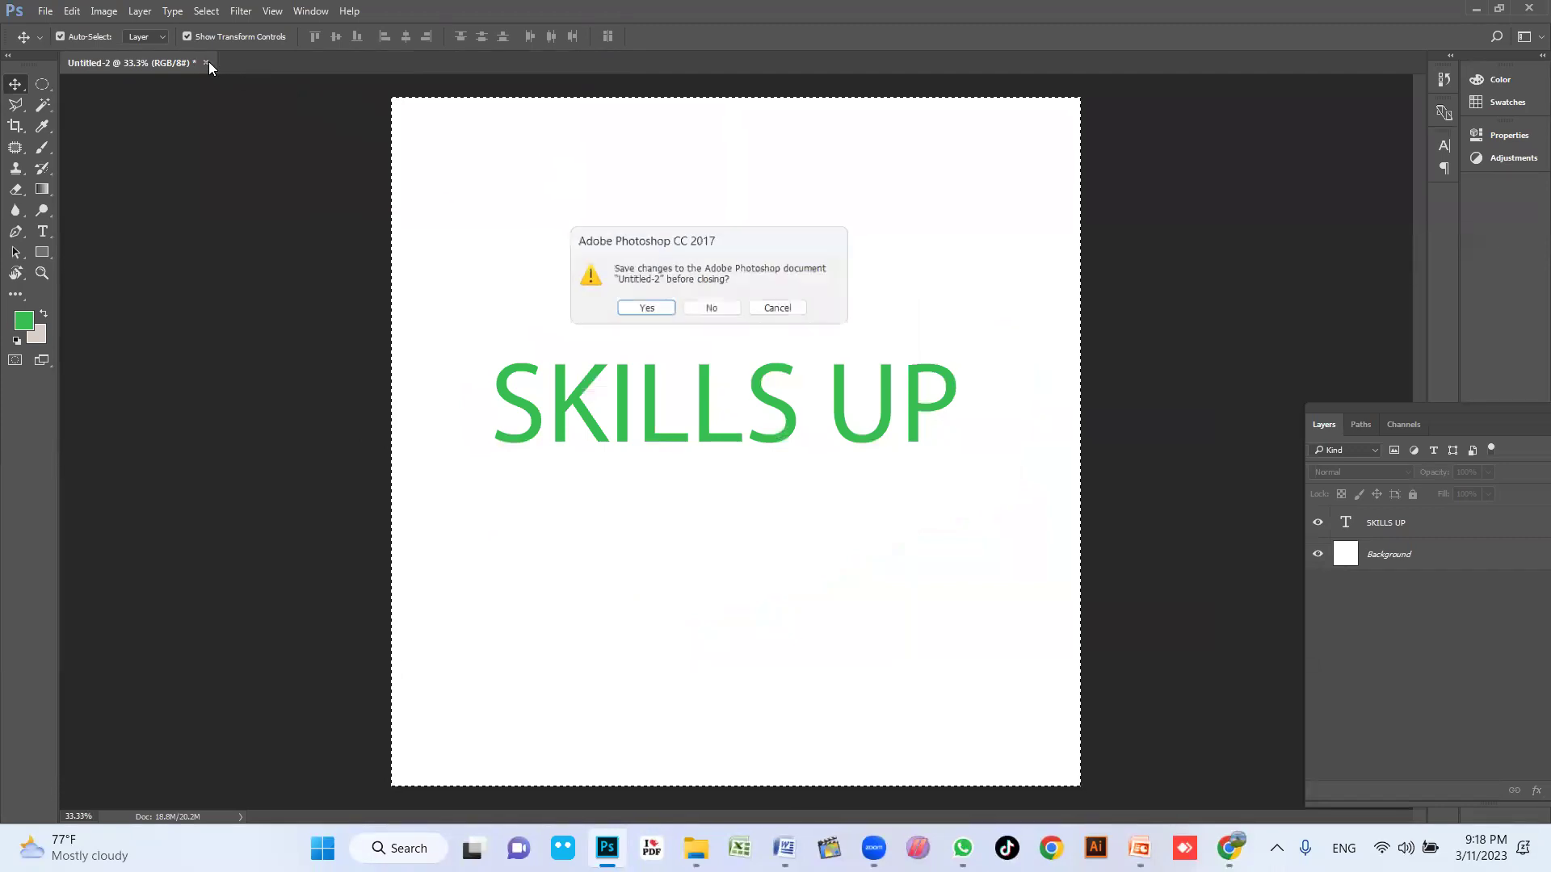
pyautogui.click(712, 309)
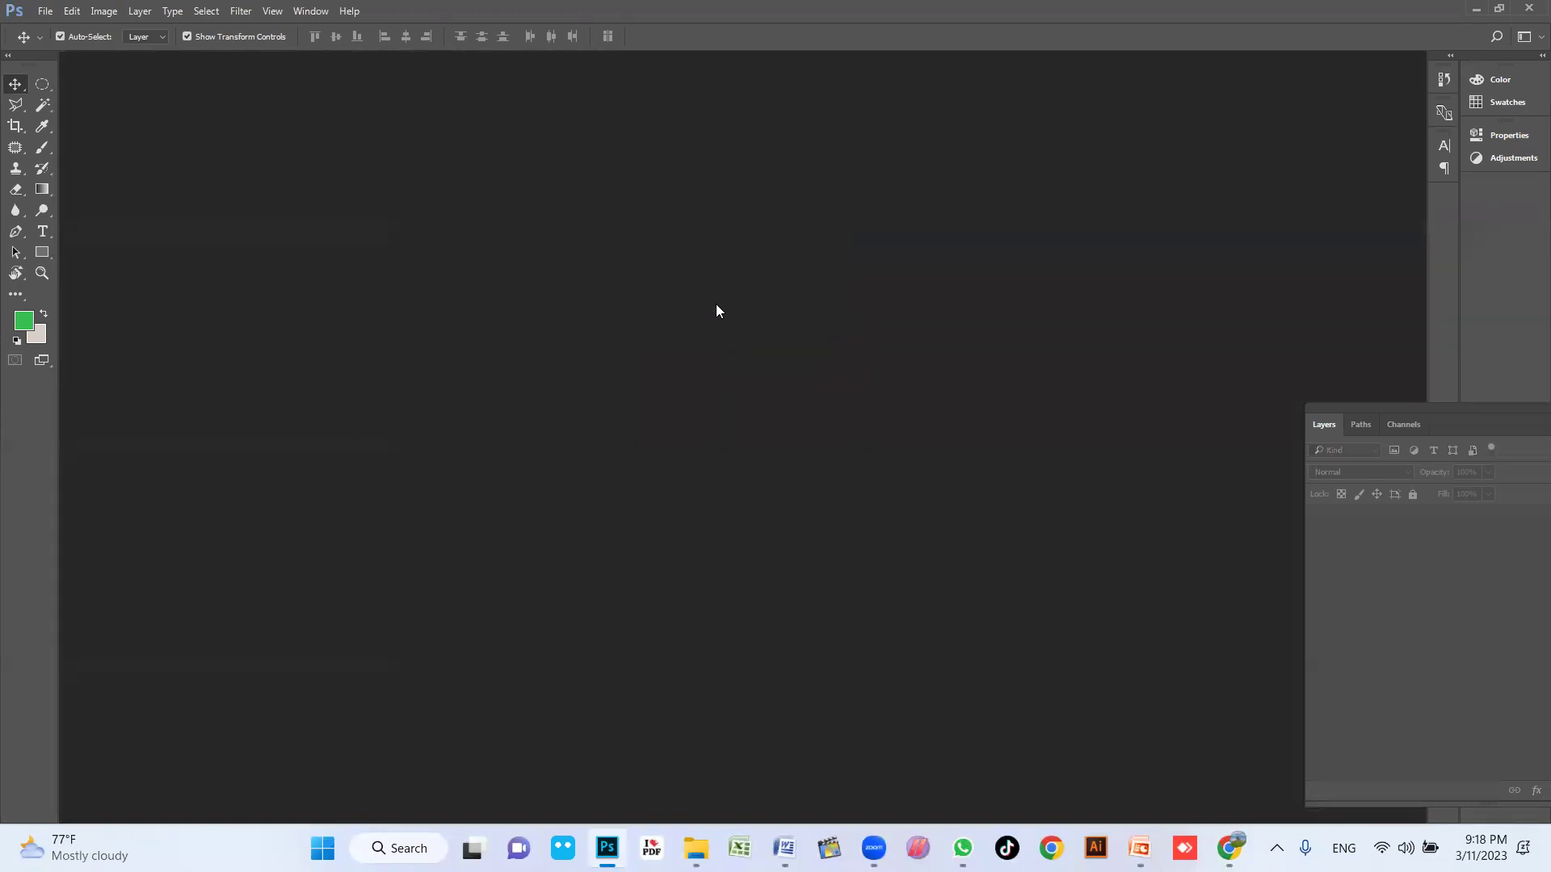
# Step: Create a new 1000 x 1080 pixel document with a white background and paste the copied bag image into it
pyautogui.hotkey('ctrl', 'n')
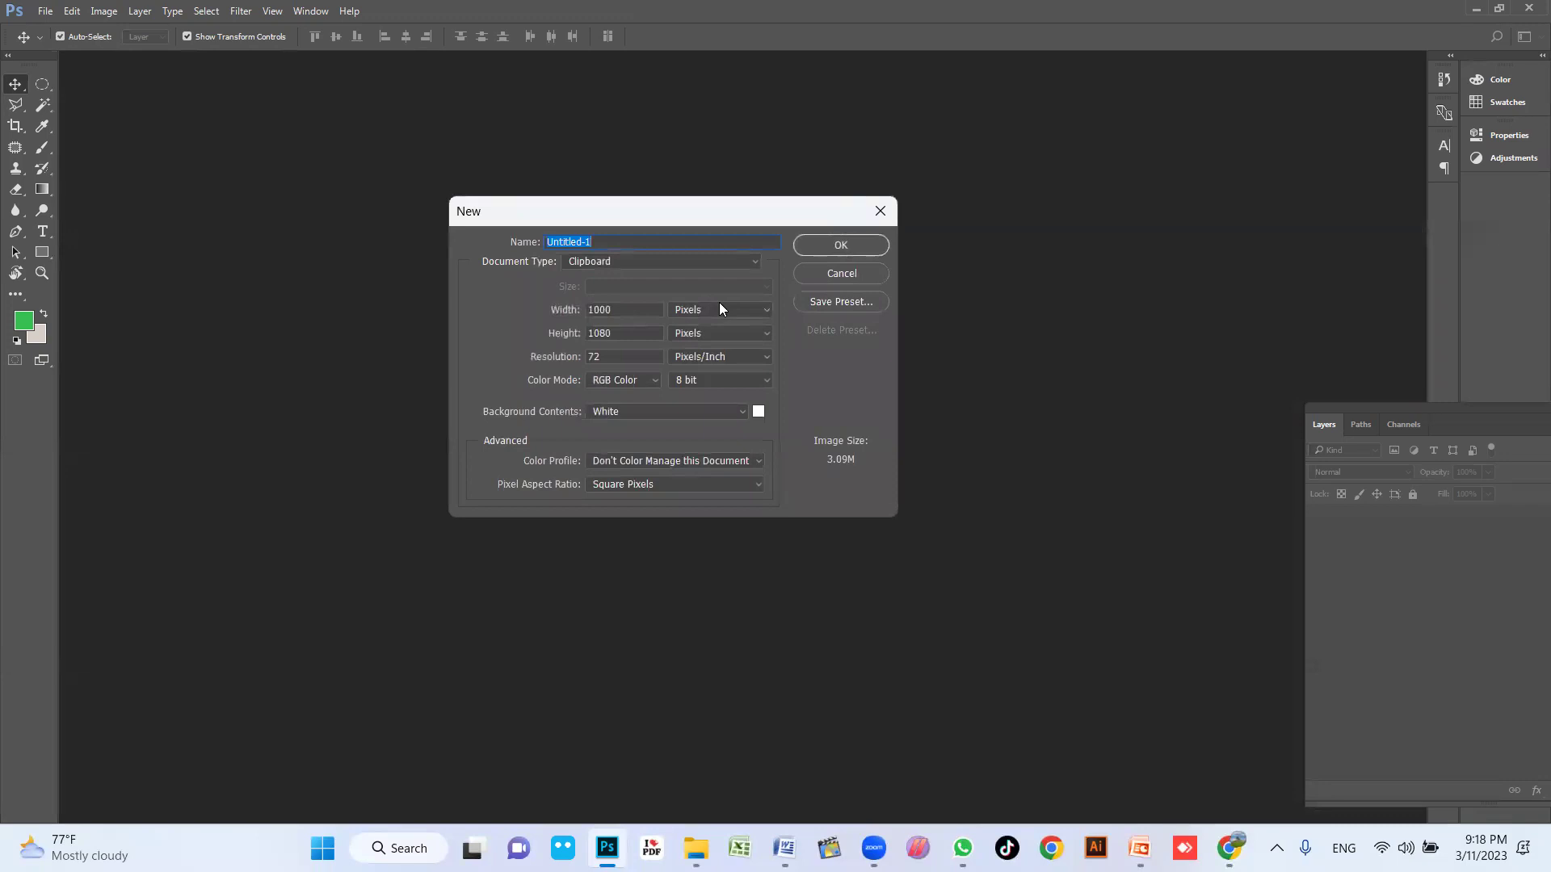
pyautogui.click(856, 248)
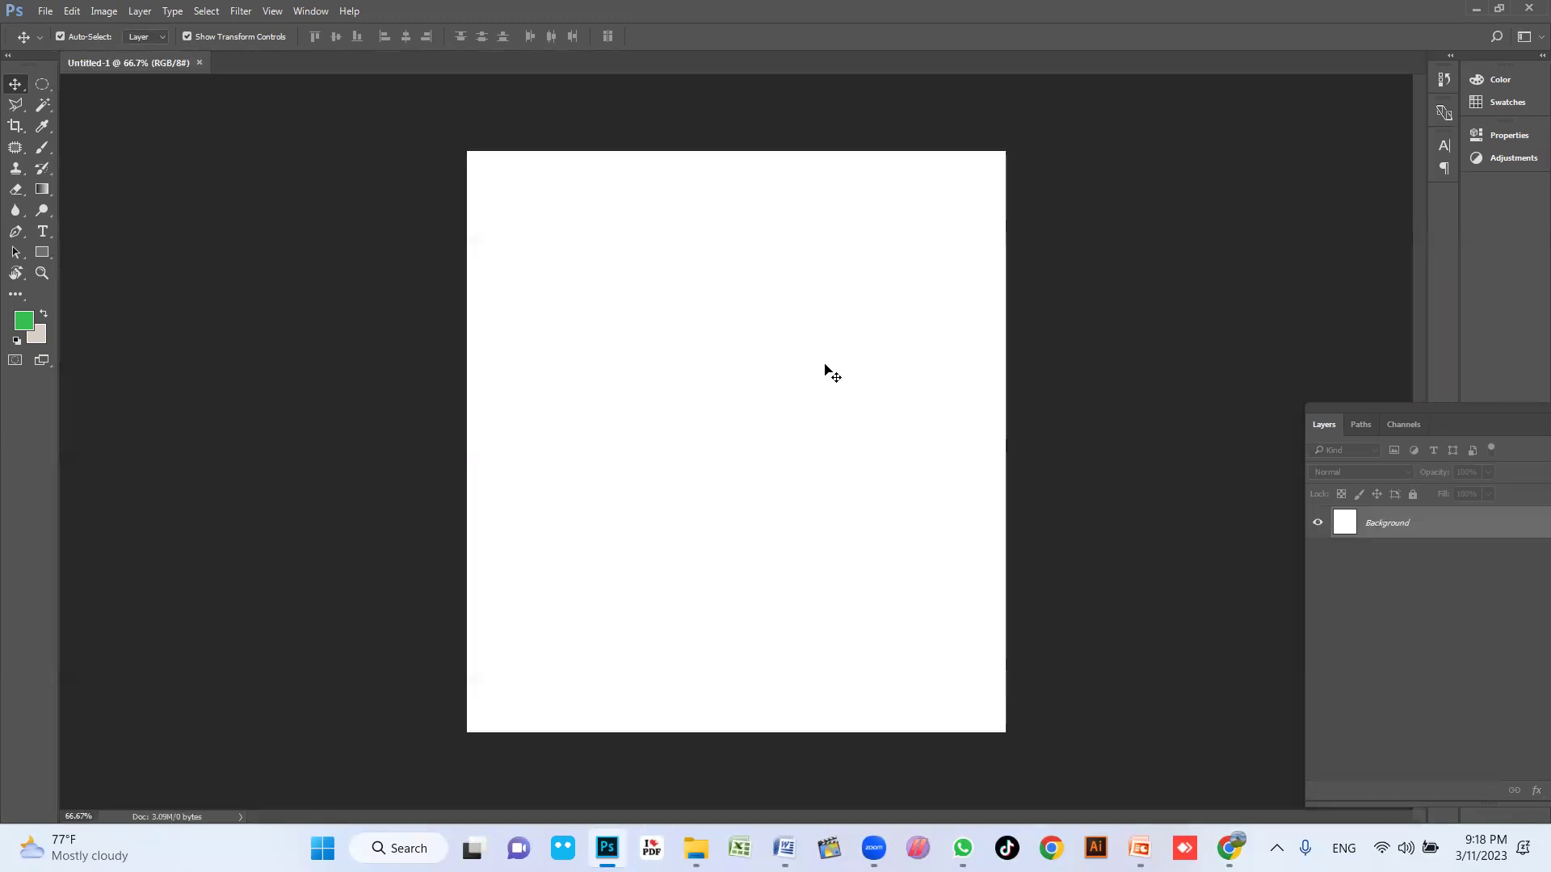
pyautogui.hotkey('ctrl', 'v')
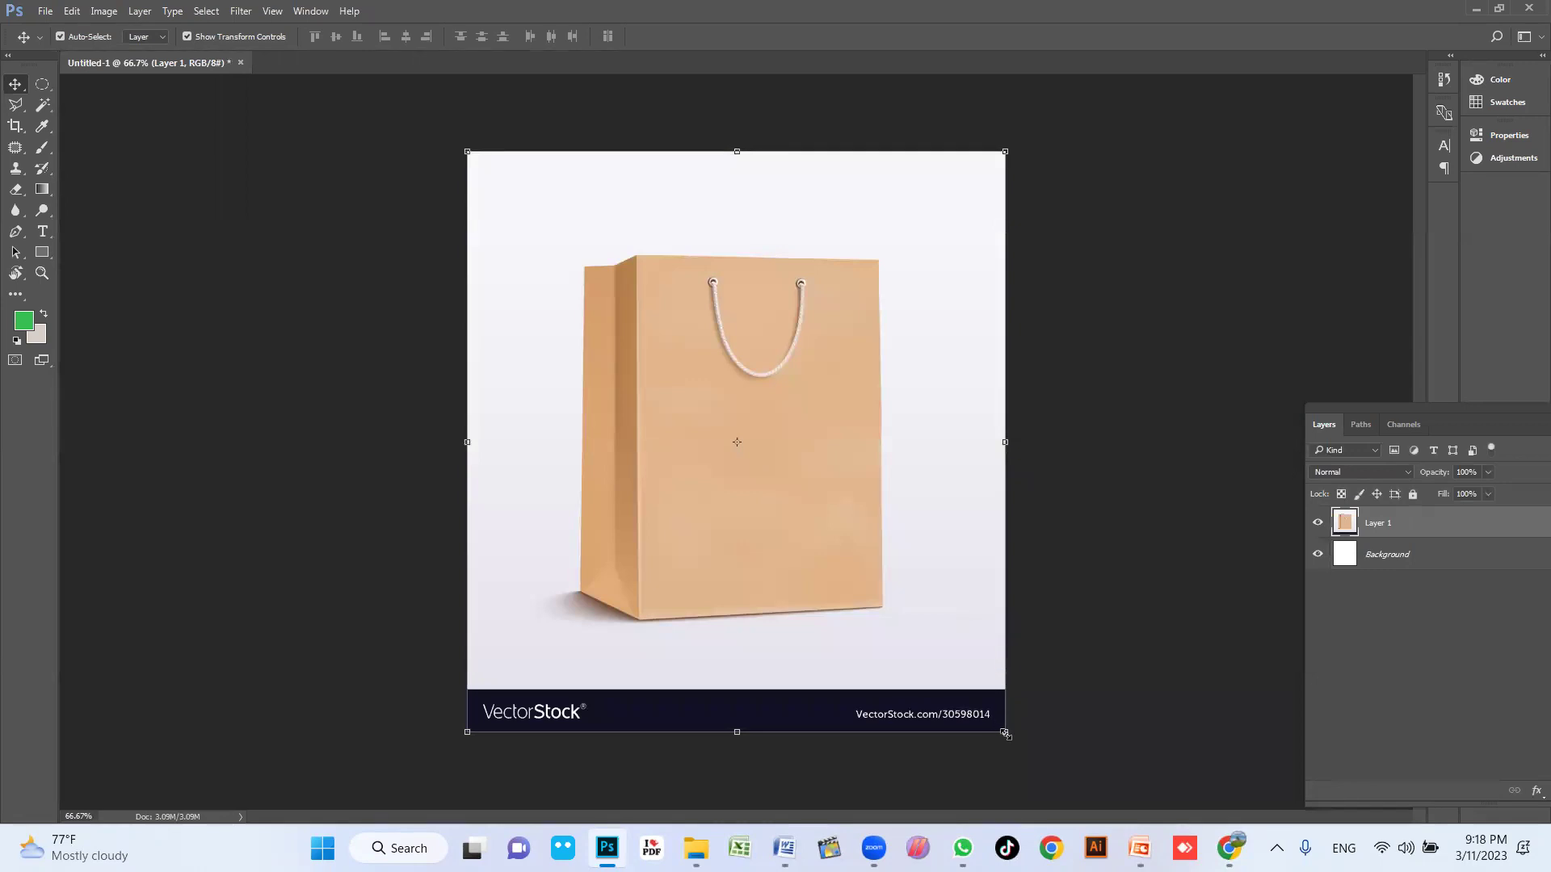
# Step: Enlarge and reposition the bag image until the VectorStock strip falls outside the canvas, and apply the transform
pyautogui.moveTo(1006, 733); pyautogui.dragTo(1063, 793)
pyautogui.moveTo(926, 531); pyautogui.dragTo(922, 549)
pyautogui.press('Return')
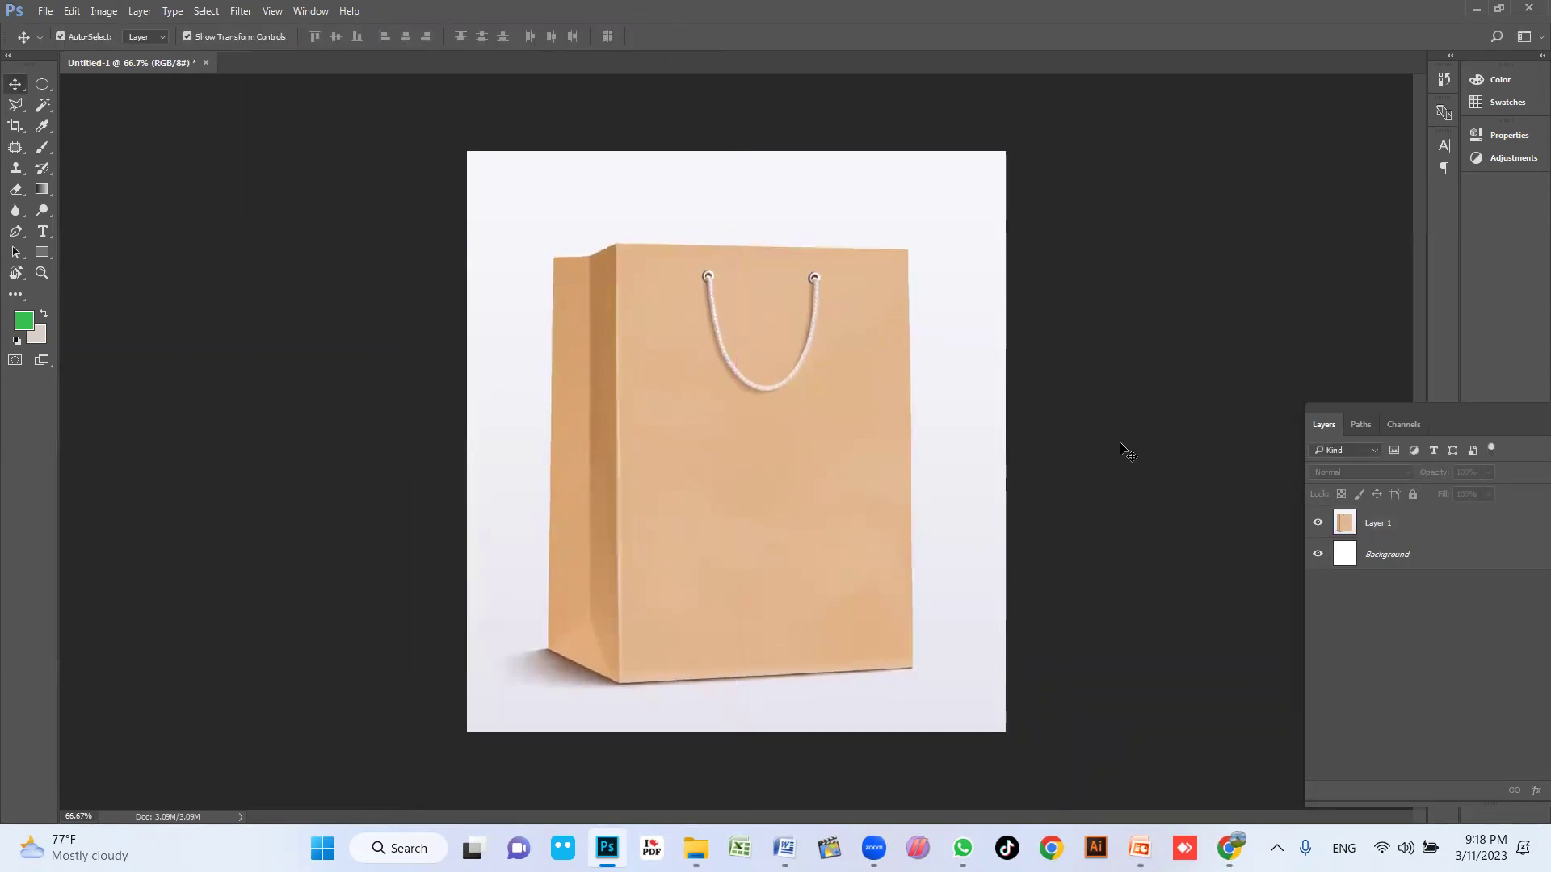
pyautogui.click(1135, 364)
pyautogui.click(860, 448)
pyautogui.click(1160, 646)
# Step: Switch to Chrome, search Google Images for "flower pattern" and browse the results for a suitable pattern
pyautogui.click(1228, 848)
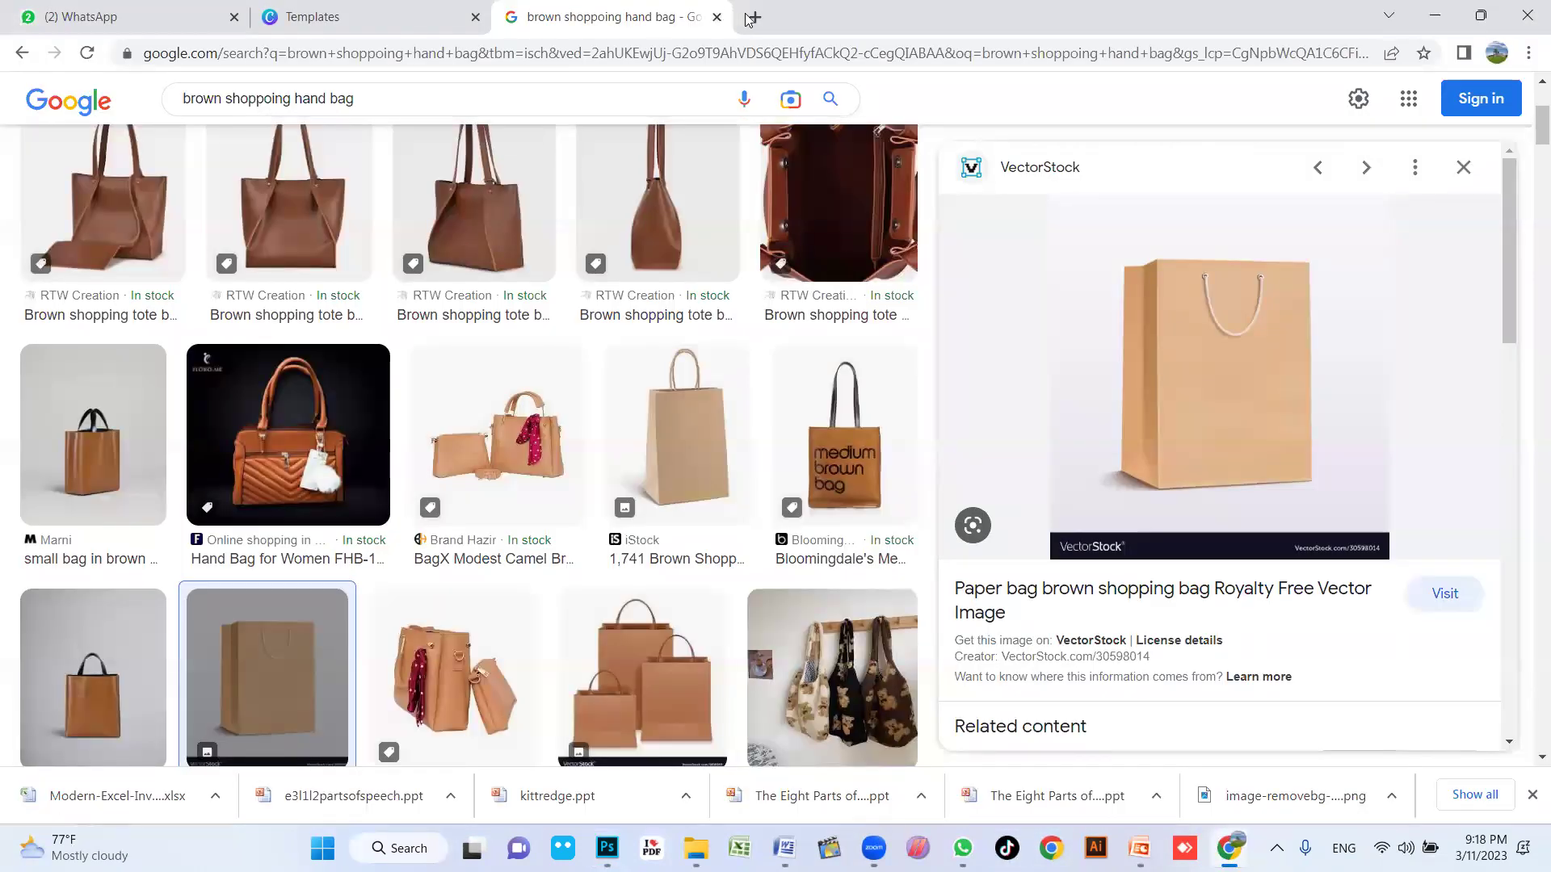
pyautogui.click(373, 92)
pyautogui.moveTo(373, 92); pyautogui.dragTo(165, 100)
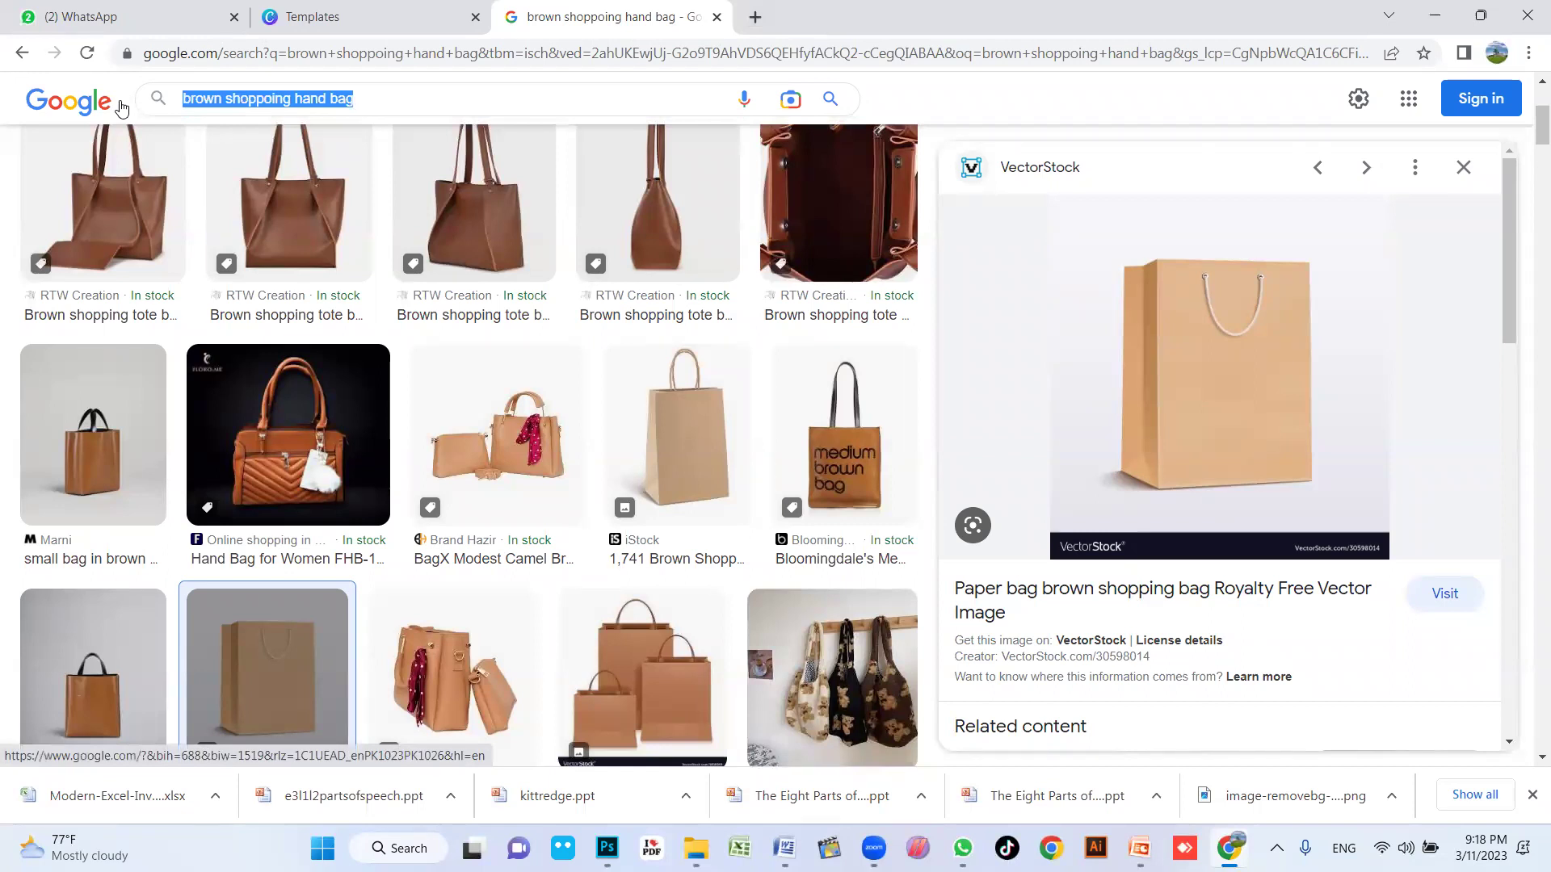
pyautogui.write('flower pa')
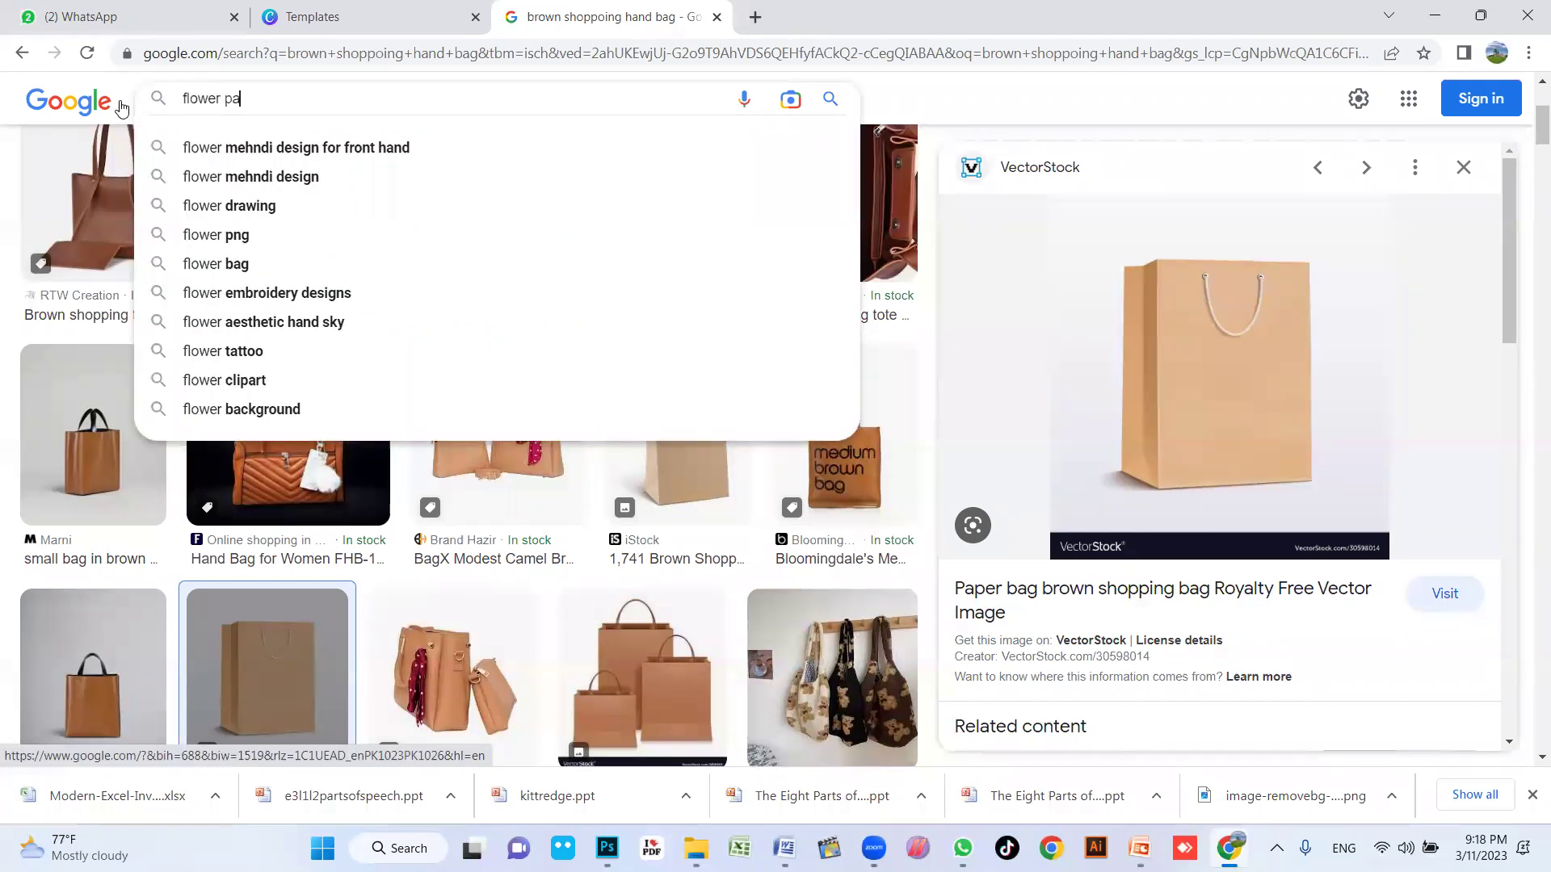
pyautogui.write('ttern')
pyautogui.press('Return')
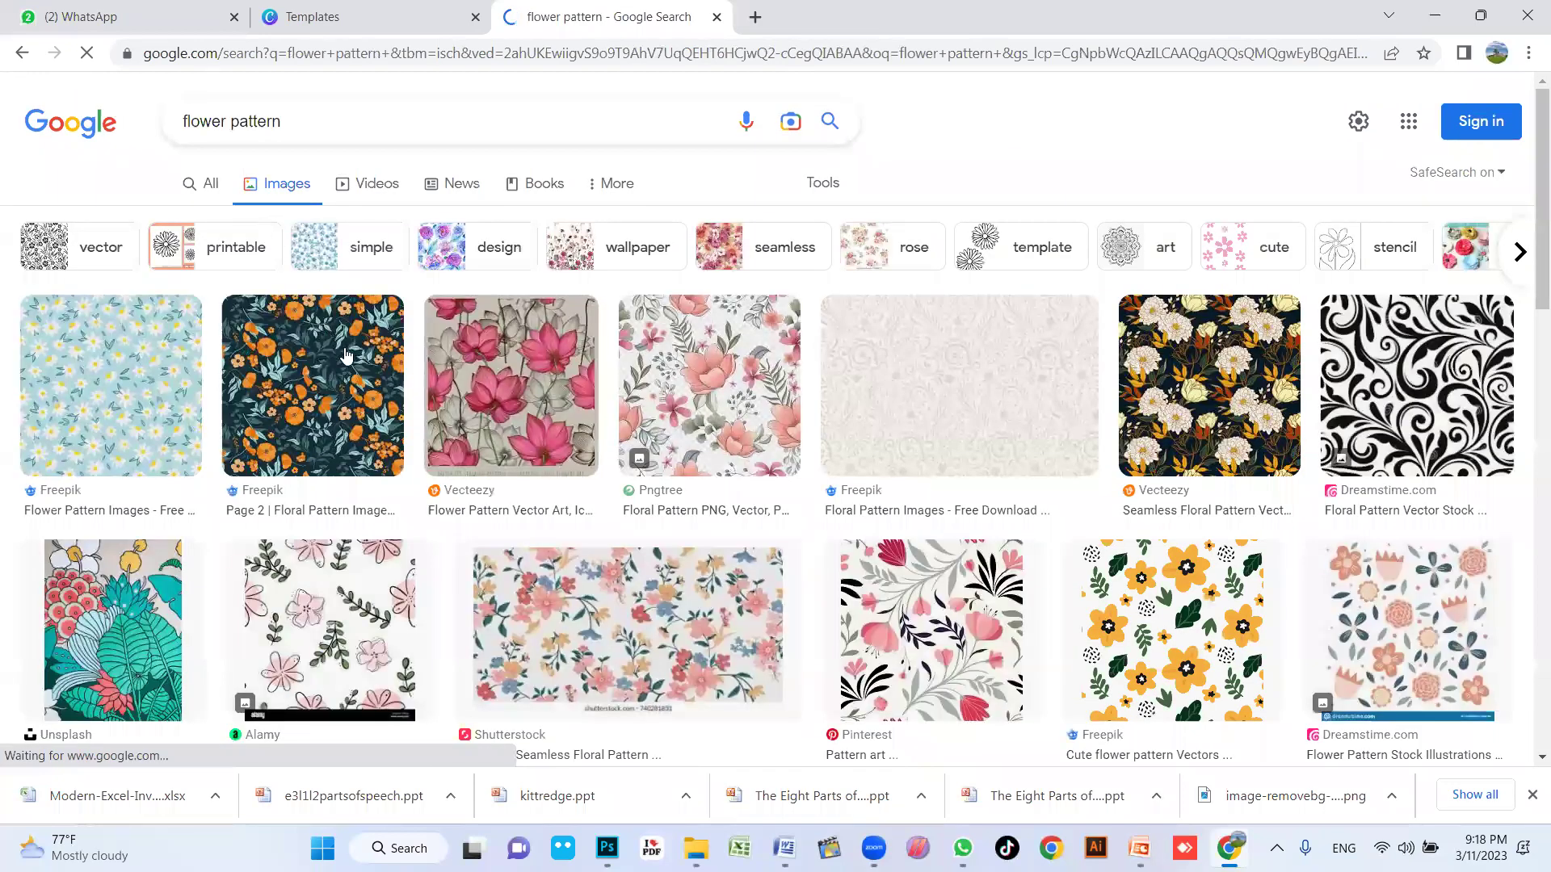
pyautogui.scroll(-3, 419, 439)
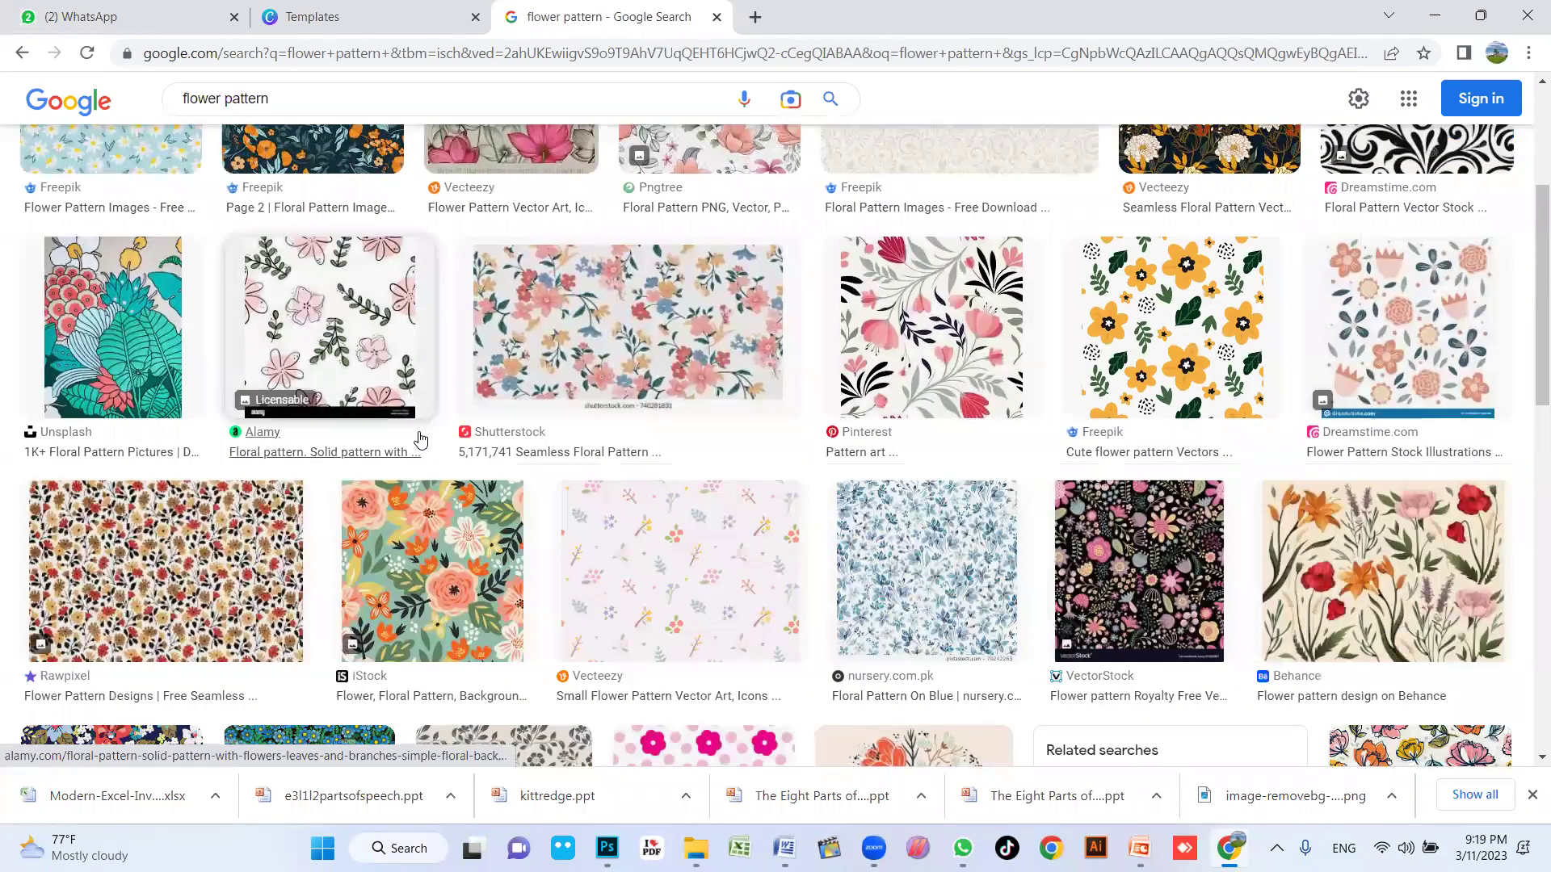
pyautogui.scroll(-3, 420, 439)
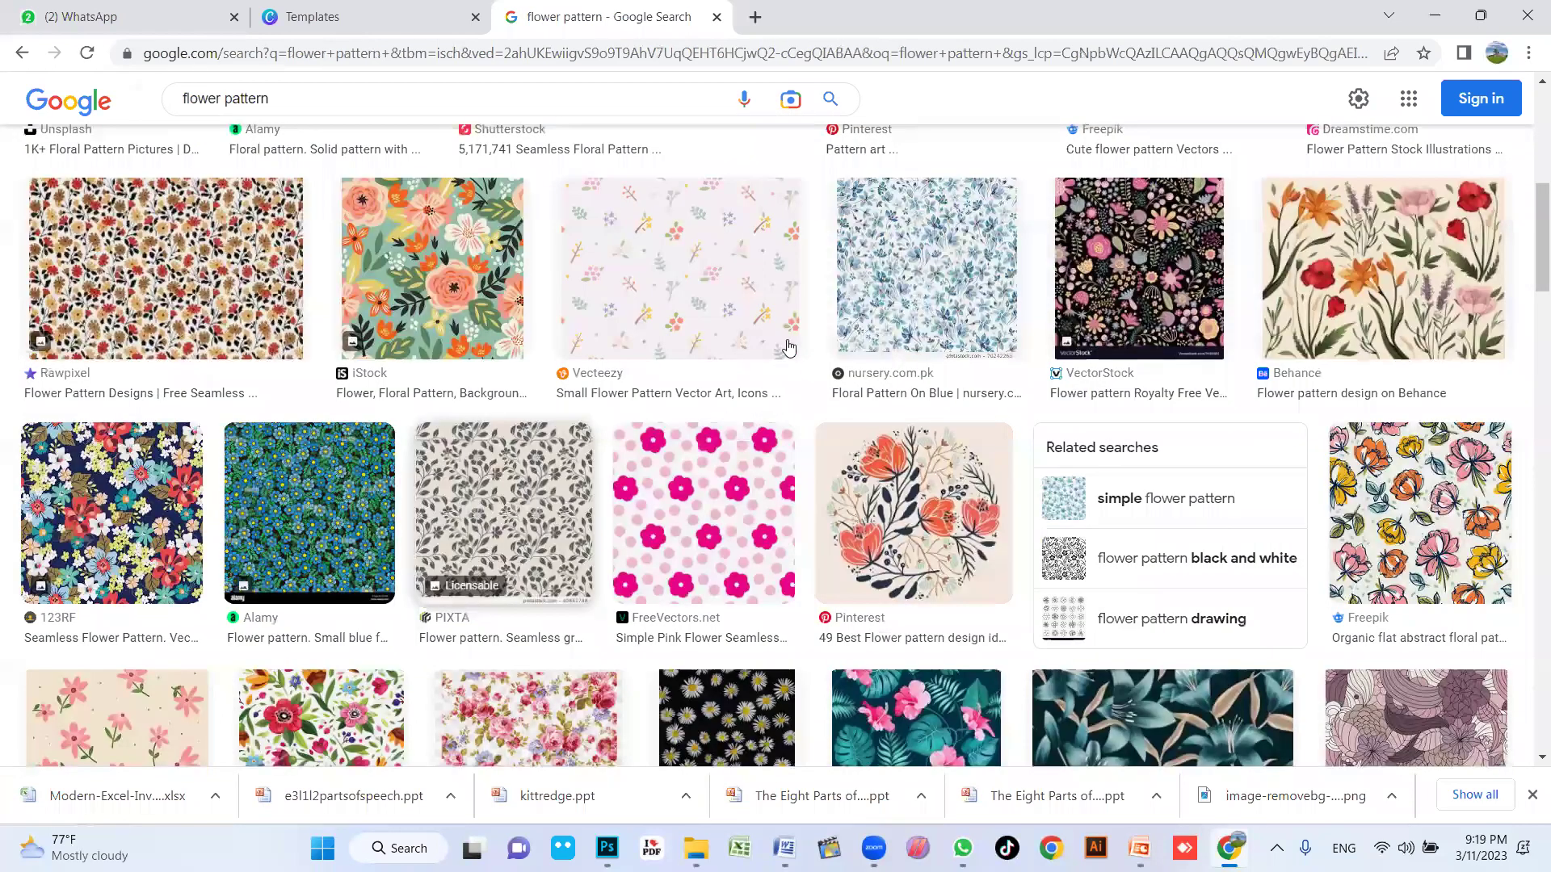
pyautogui.scroll(3, 1187, 303)
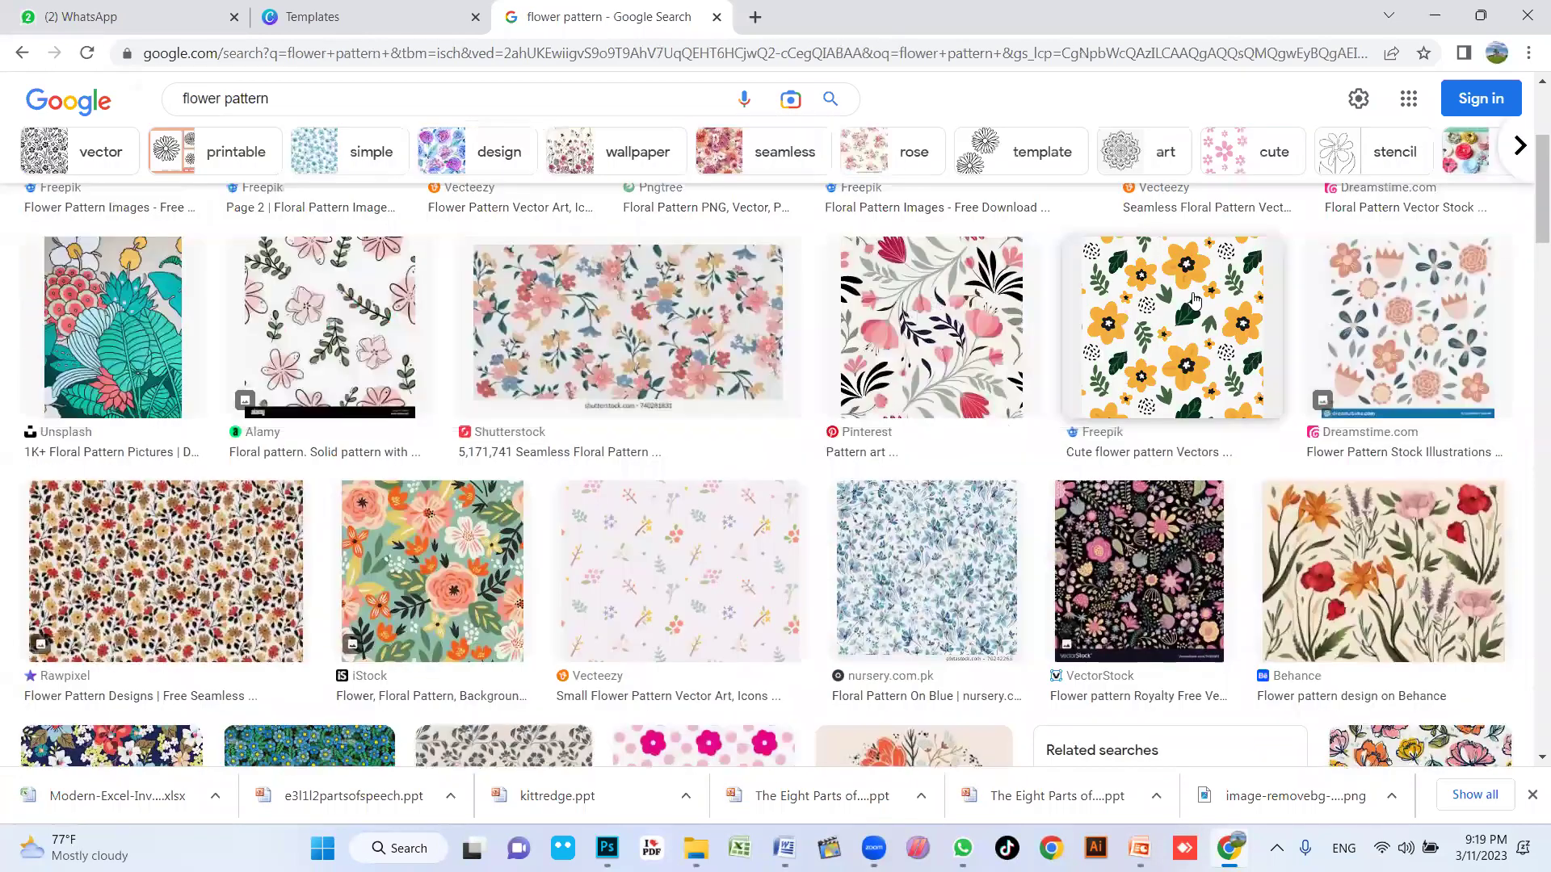
# Step: Open the Freepik yellow flower and green leaf pattern preview and copy its image to the clipboard
pyautogui.click(1195, 308)
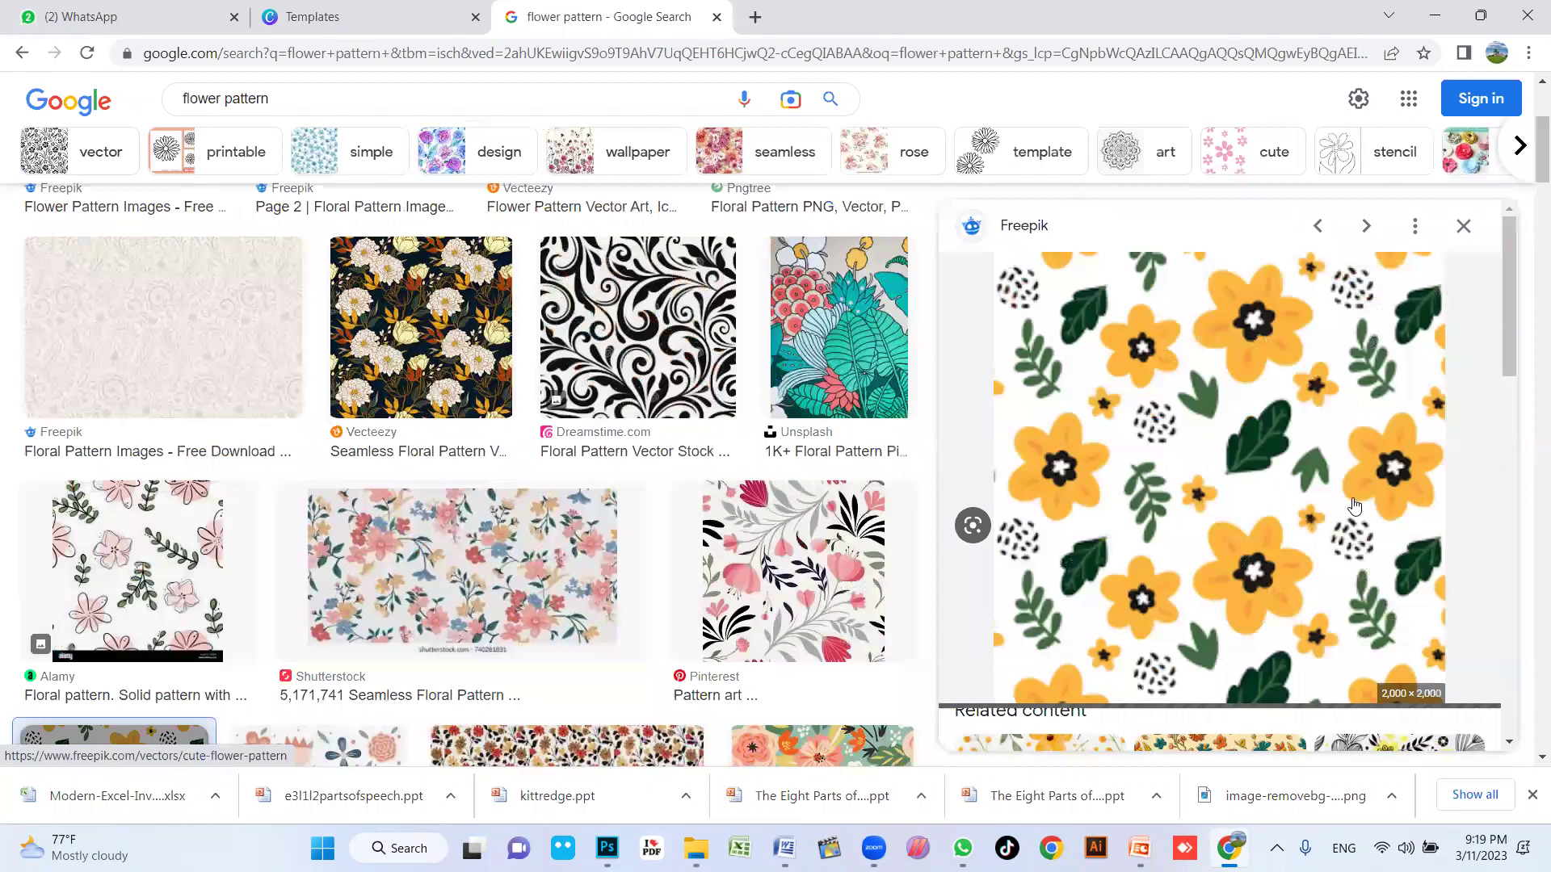
pyautogui.rightClick(1231, 421)
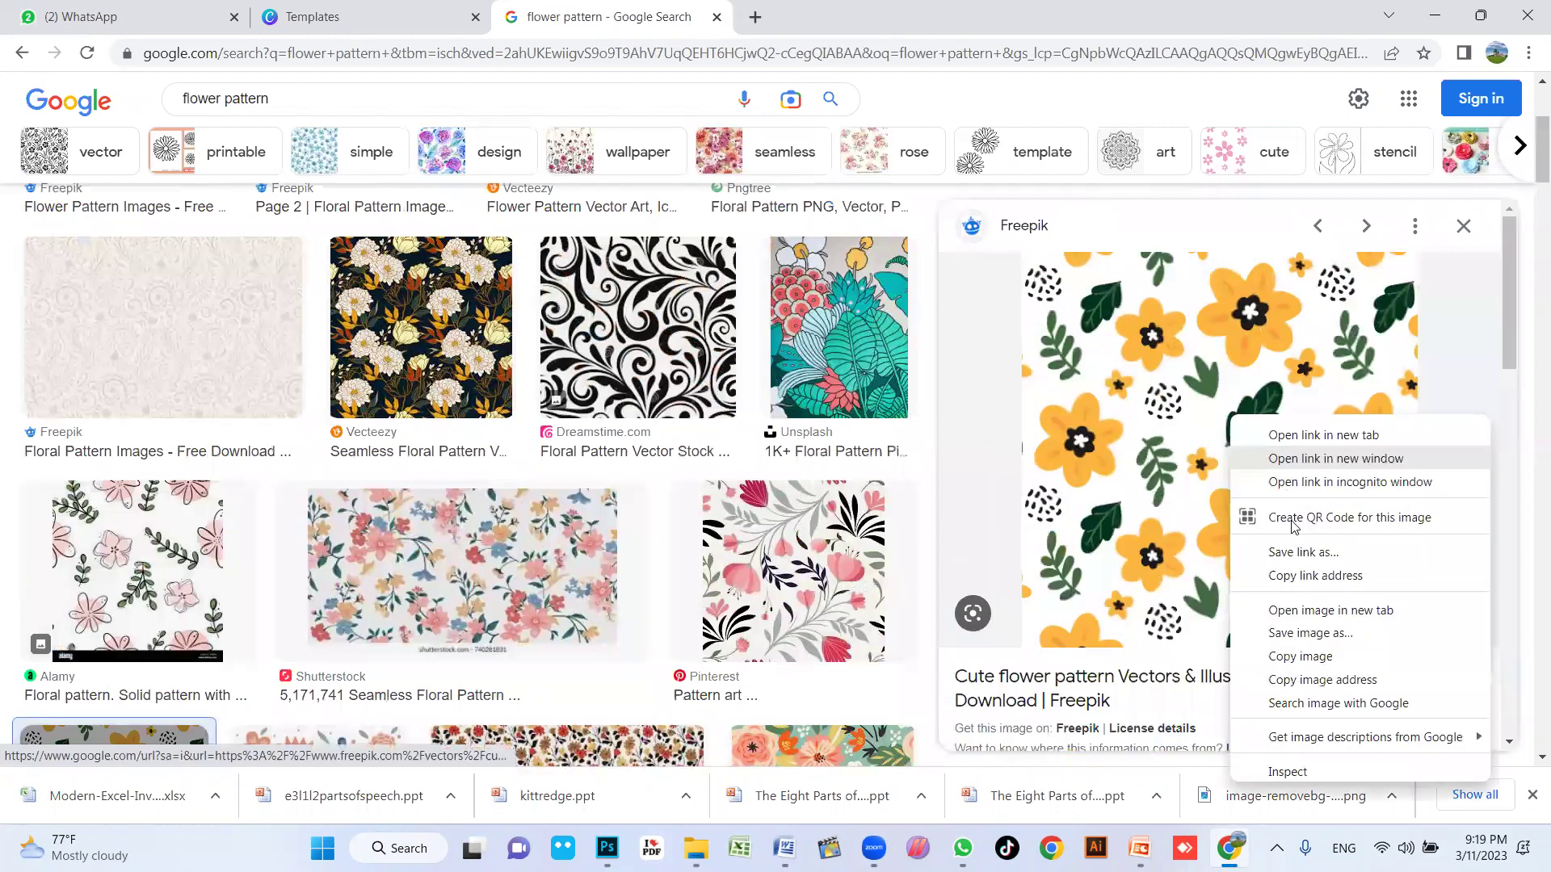
pyautogui.click(1299, 657)
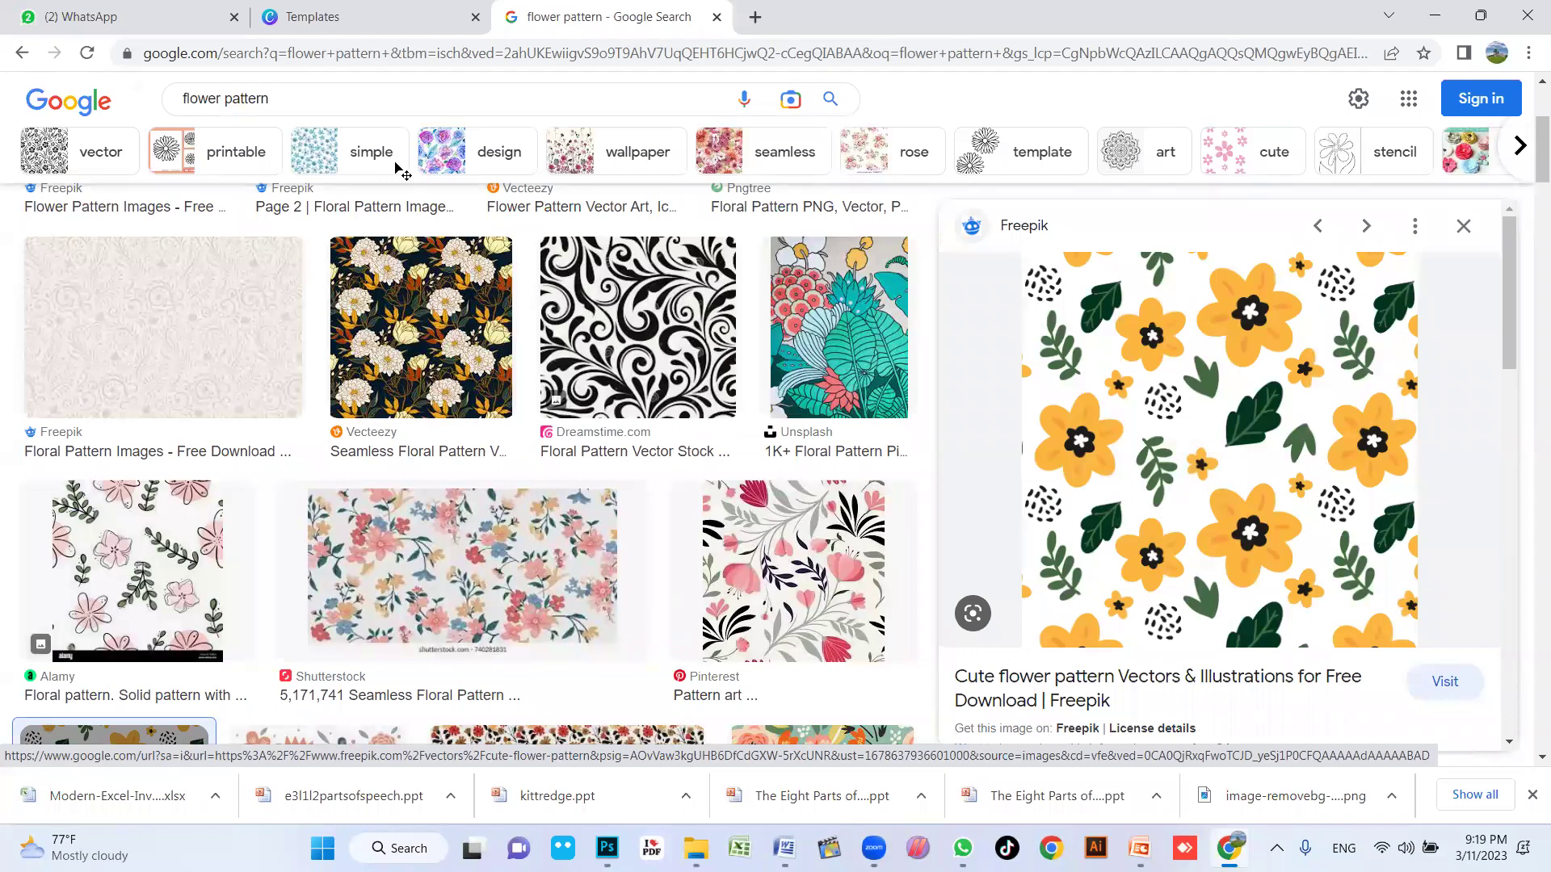
# Step: In Photoshop, paste the flower pattern into a new 2000 x 2000 pixel document and copy the entire canvas
pyautogui.hotkey('alt', 'Tab')
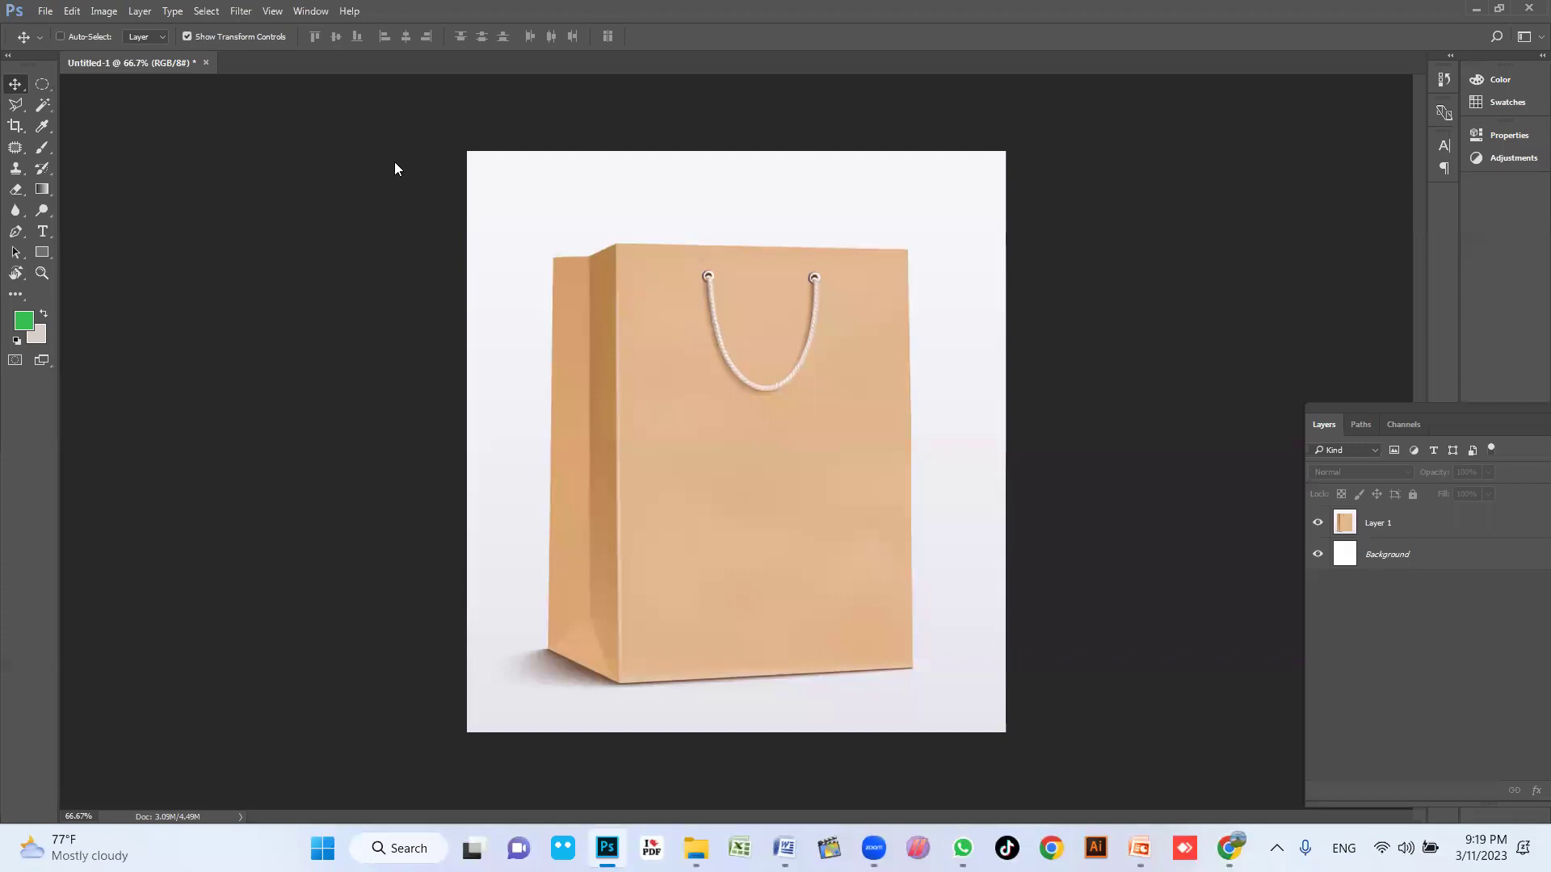
pyautogui.hotkey('ctrl', 'n')
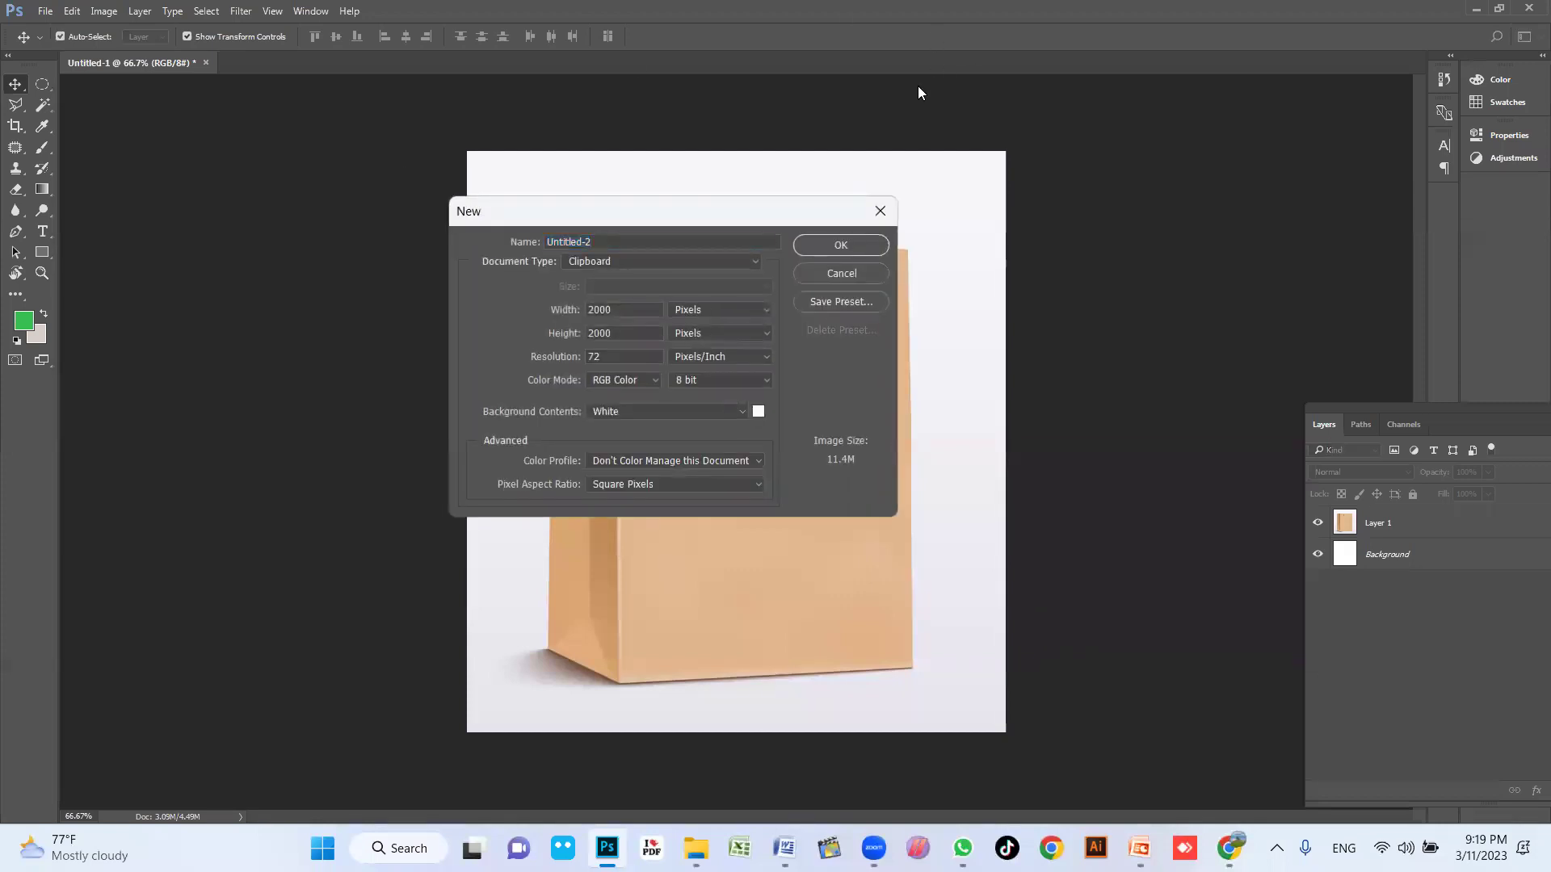
pyautogui.click(853, 247)
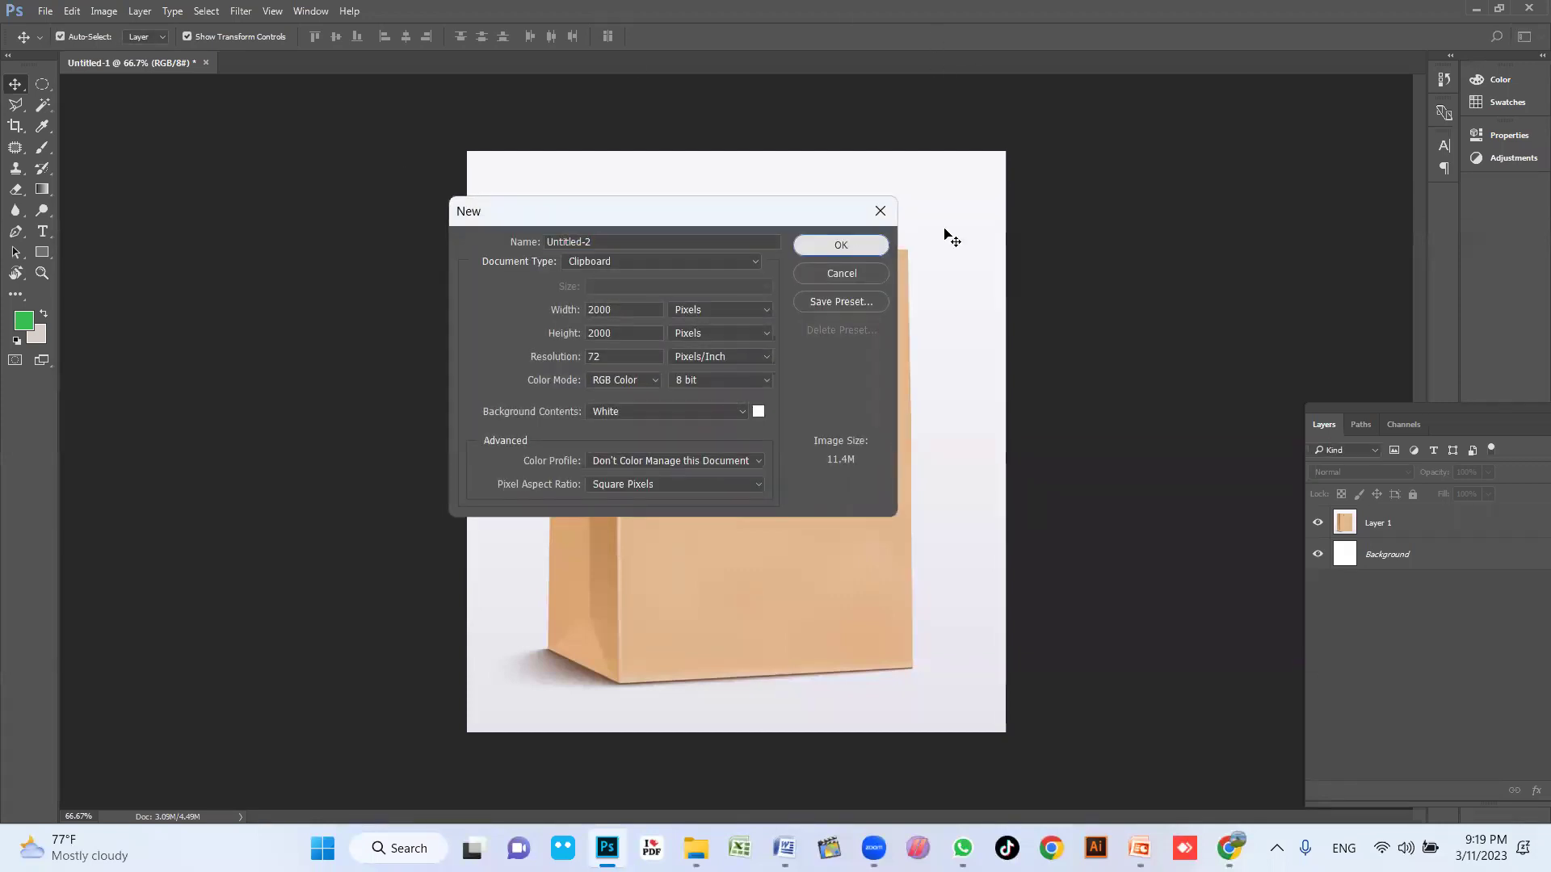
pyautogui.hotkey('ctrl', 'v')
pyautogui.moveTo(744, 449); pyautogui.dragTo(759, 428)
pyautogui.hotkey('ctrl', 'a')
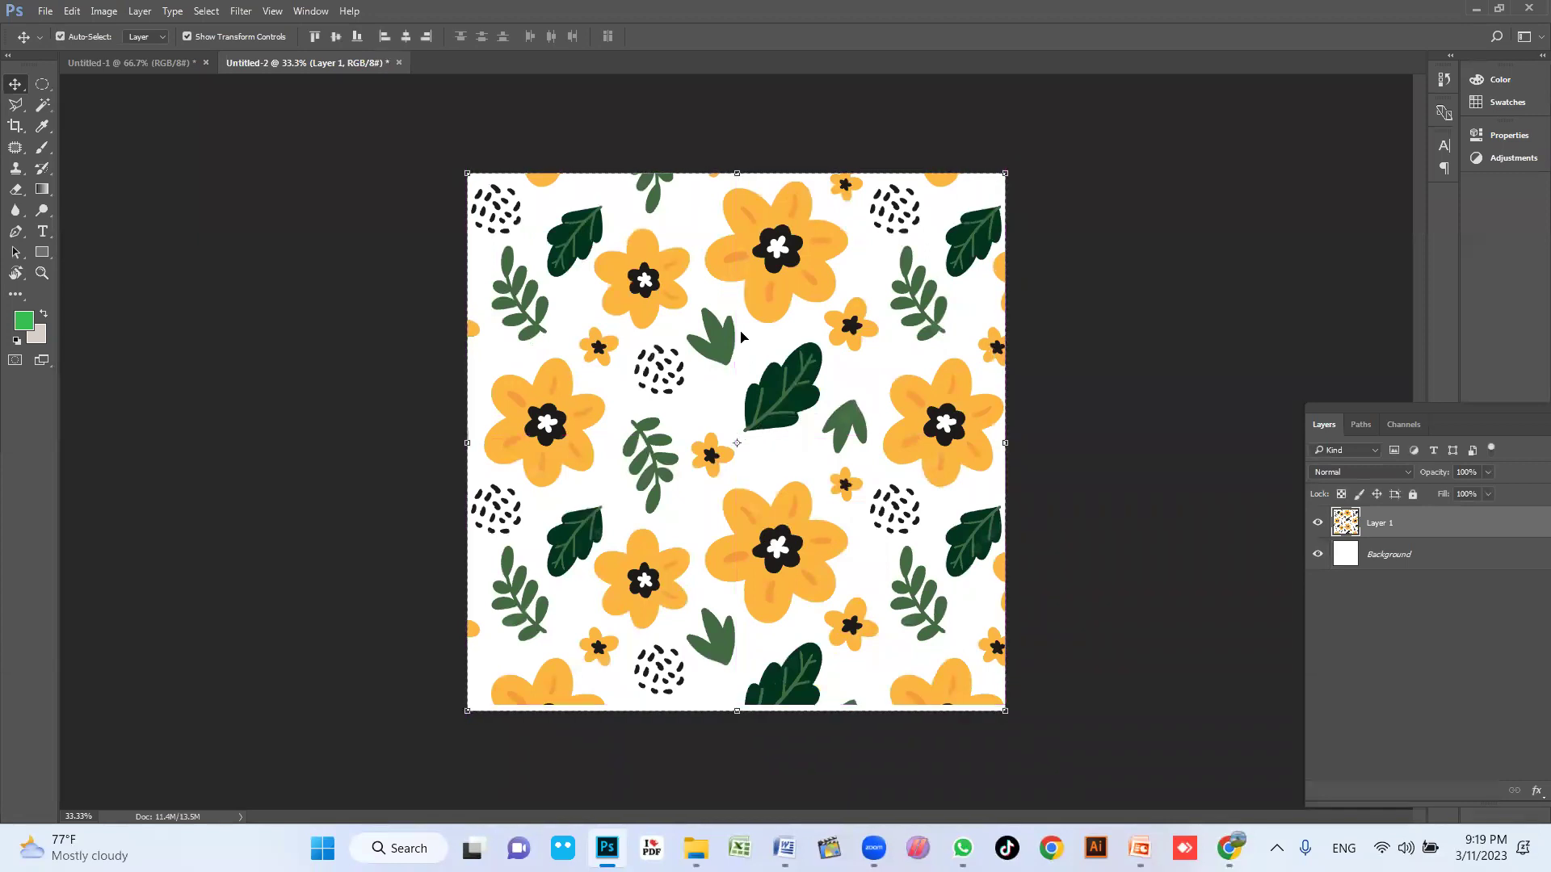
pyautogui.hotkey('ctrl', 'c')
# Step: Open Vanishing Point on the bag image layer and draw a perspective plane over the four corners of the bag's front face
pyautogui.click(170, 65)
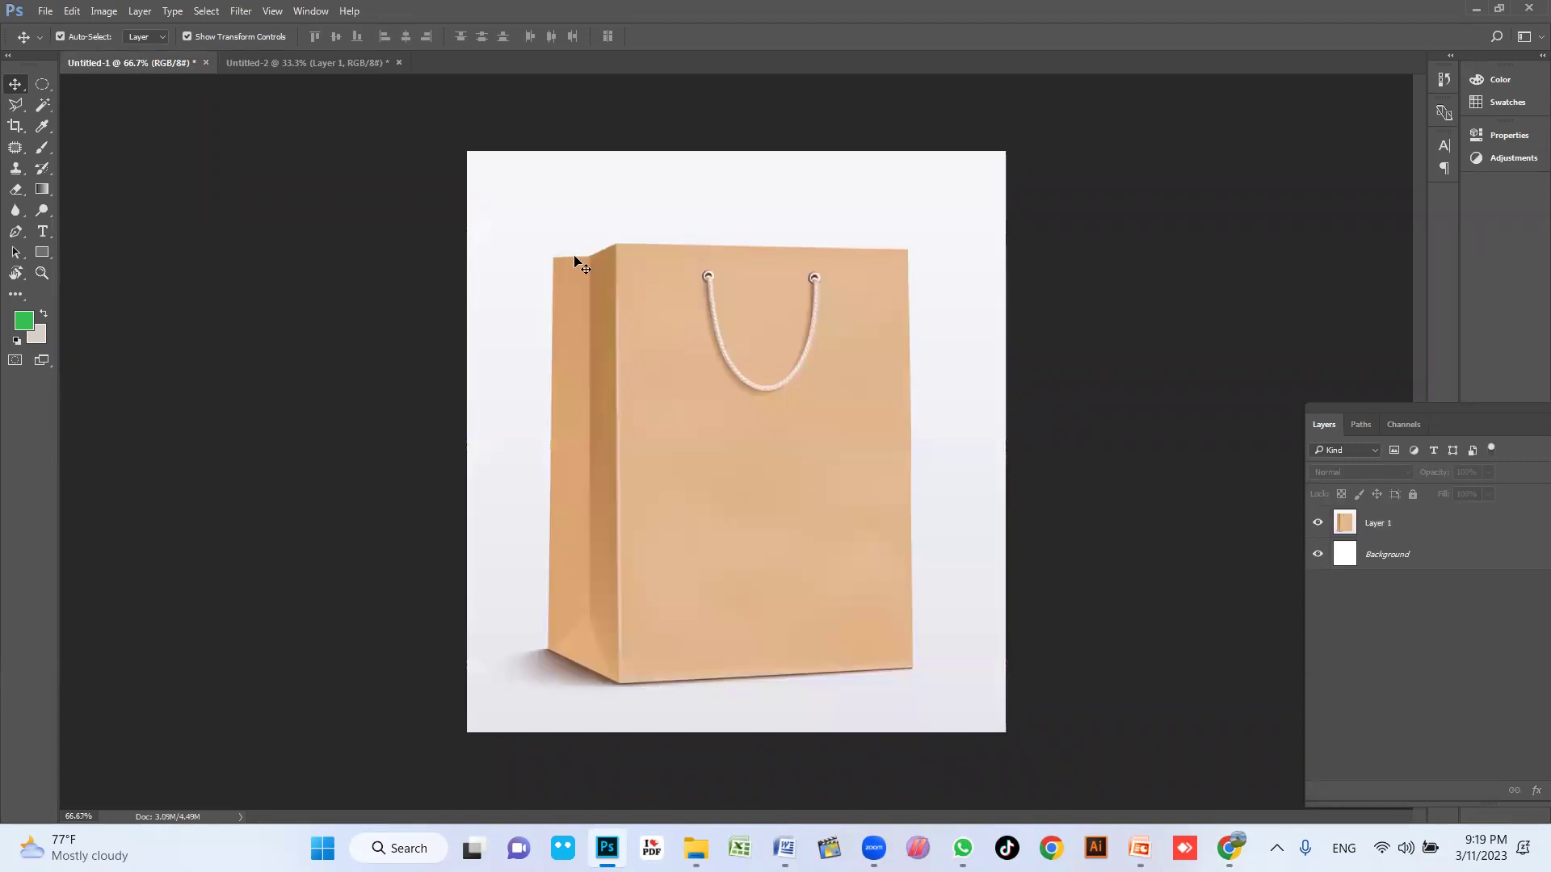
pyautogui.click(598, 319)
pyautogui.click(239, 11)
pyautogui.click(303, 182)
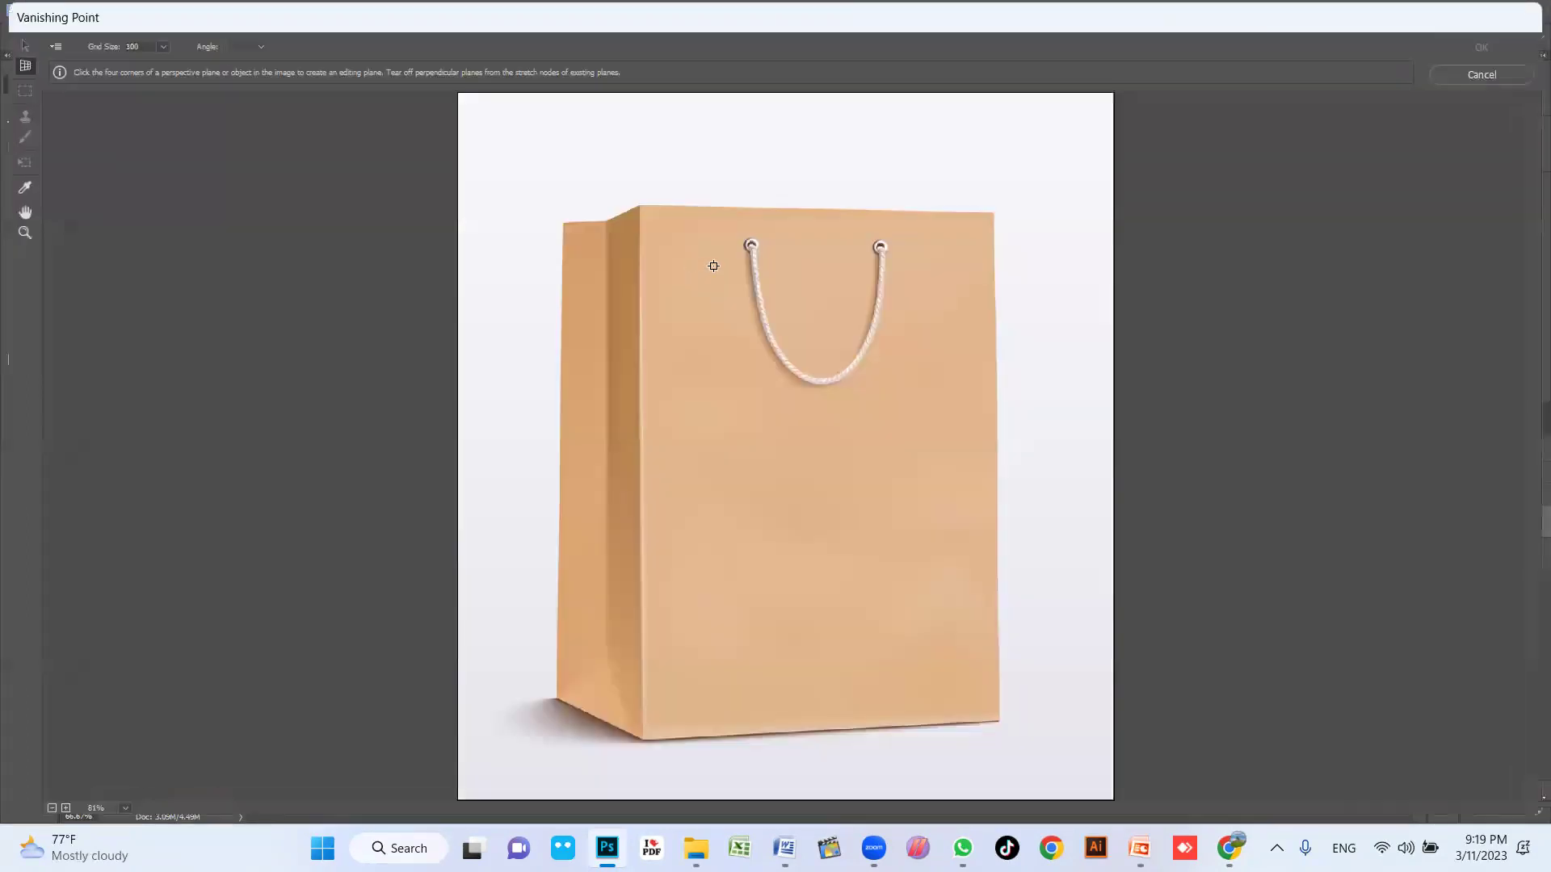
pyautogui.click(639, 206)
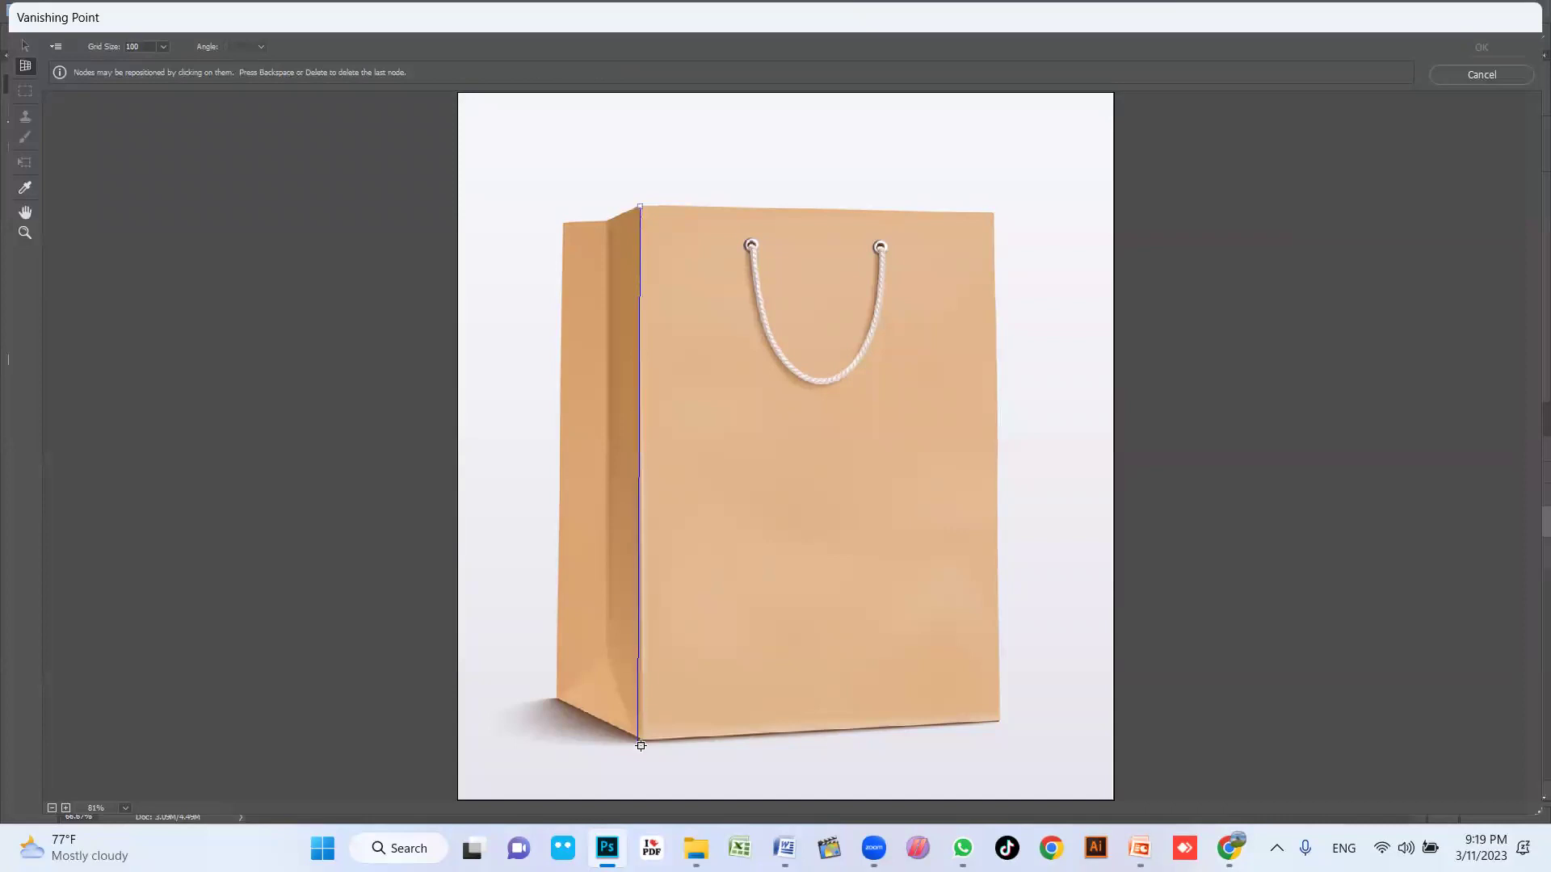
pyautogui.click(644, 737)
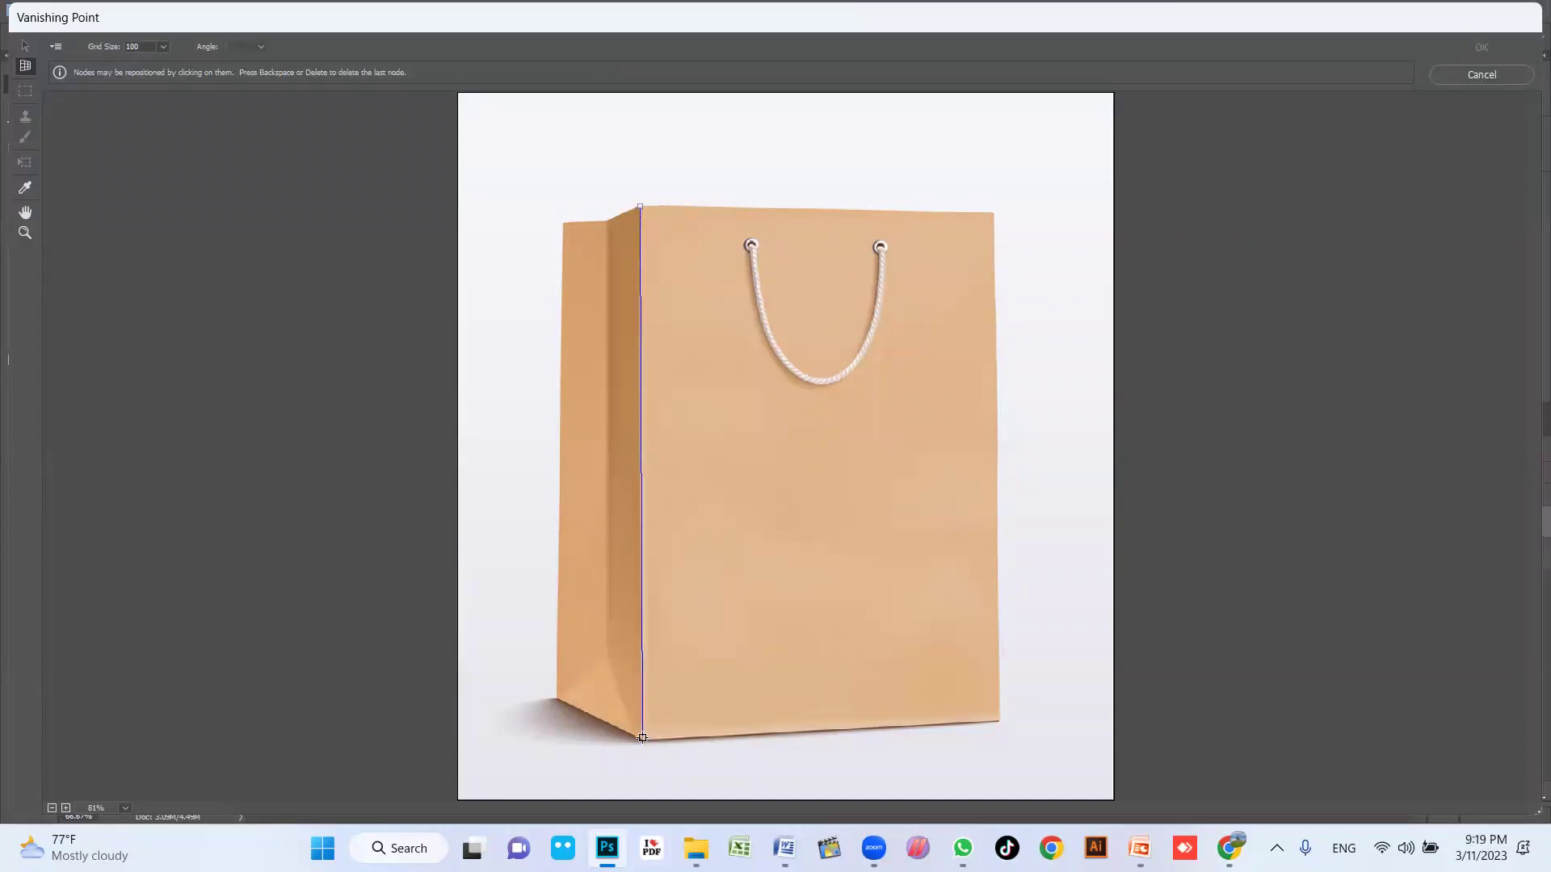
pyautogui.click(1000, 720)
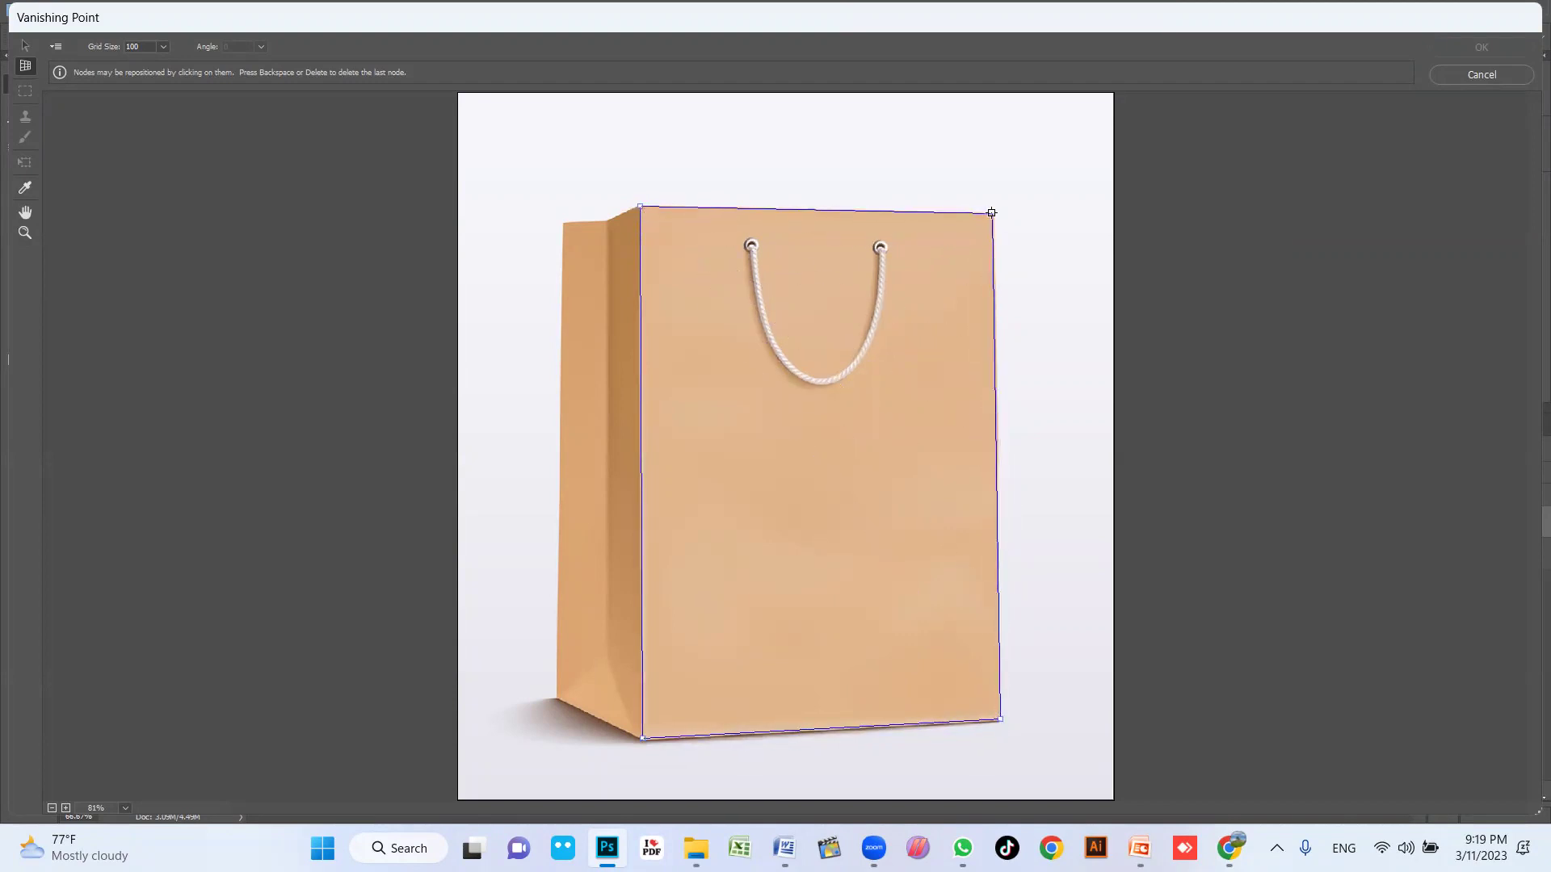
pyautogui.click(993, 213)
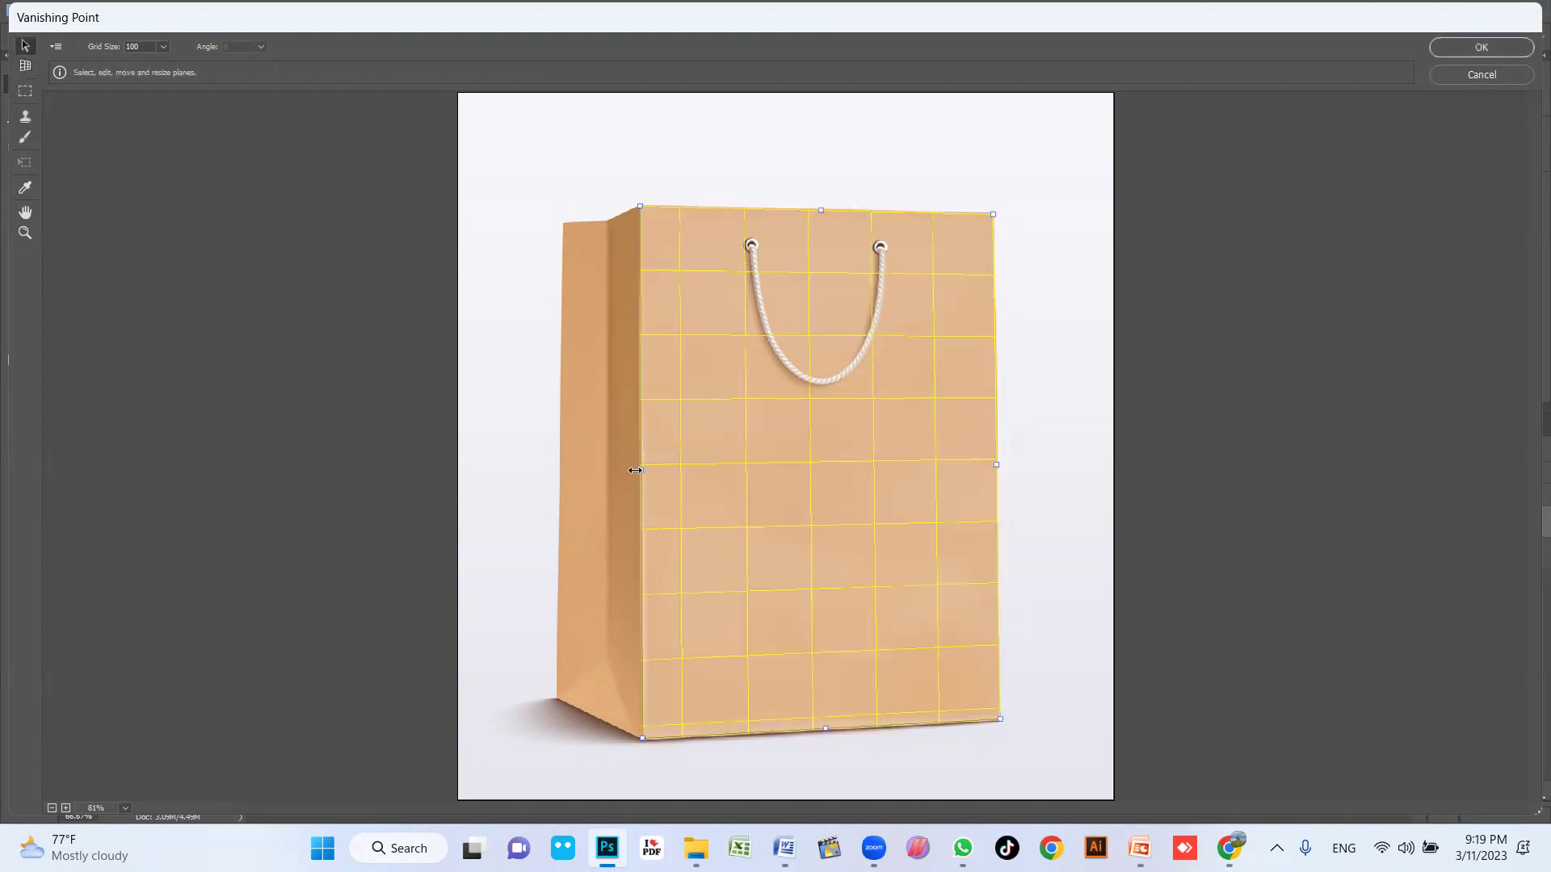
pyautogui.moveTo(636, 470)
pyautogui.mouseDown()
pyautogui.moveTo(574, 453)
pyautogui.moveTo(638, 457)
pyautogui.mouseUp()
pyautogui.moveTo(639, 458); pyautogui.dragTo(639, 457)
# Step: Paste the flower pattern into Vanishing Point and move it onto the front plane with its upper corner accessible for transforming
pyautogui.hotkey('ctrl', 'v')
pyautogui.moveTo(638, 176); pyautogui.dragTo(699, 262)
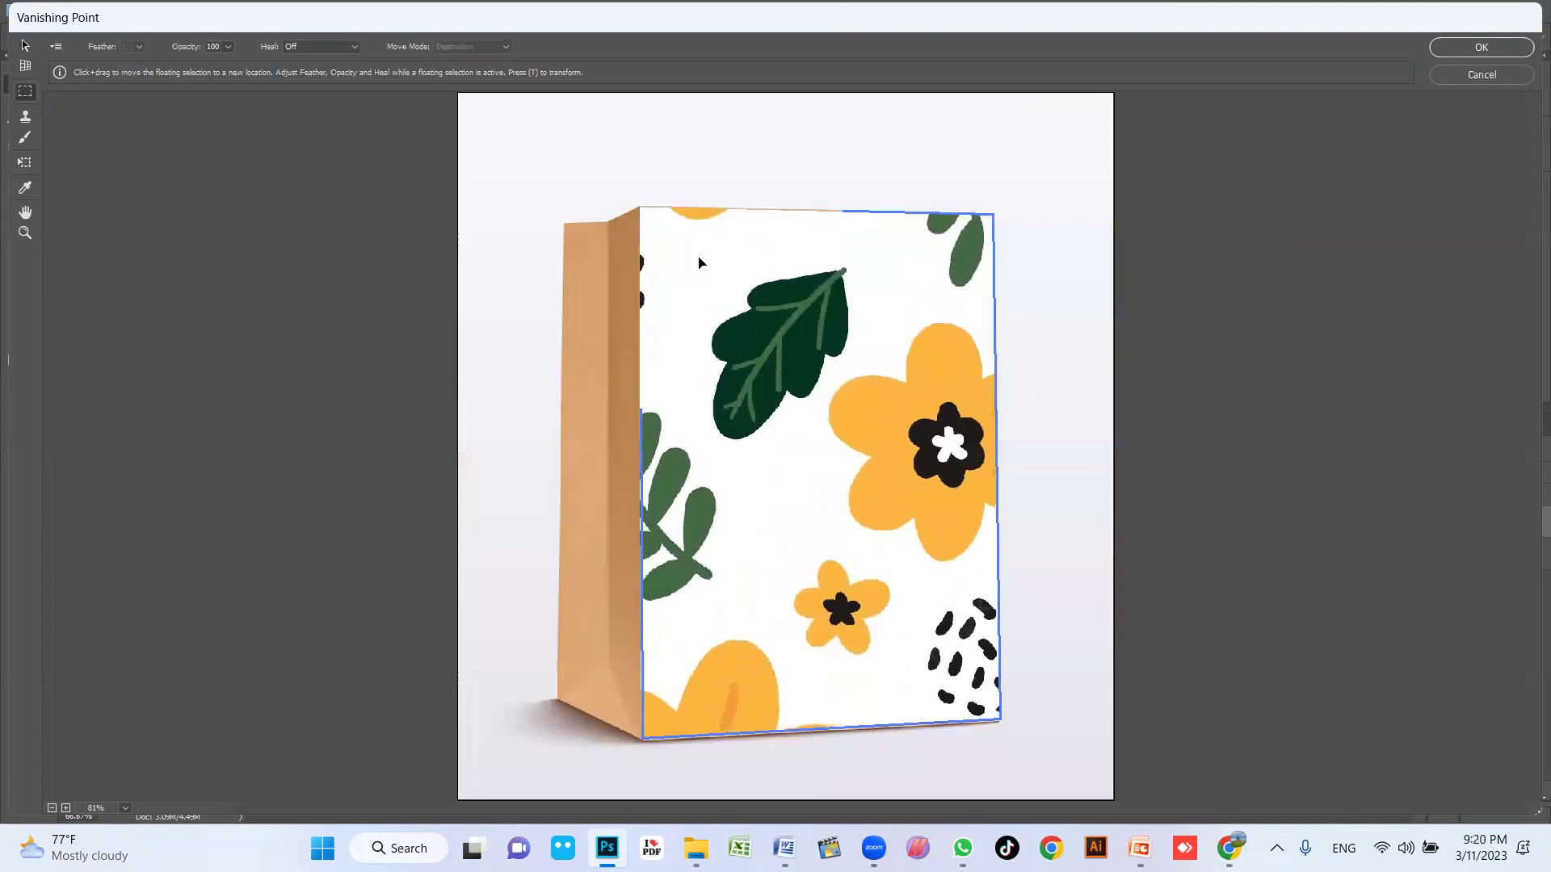
pyautogui.press('t')
pyautogui.moveTo(724, 329); pyautogui.dragTo(727, 361)
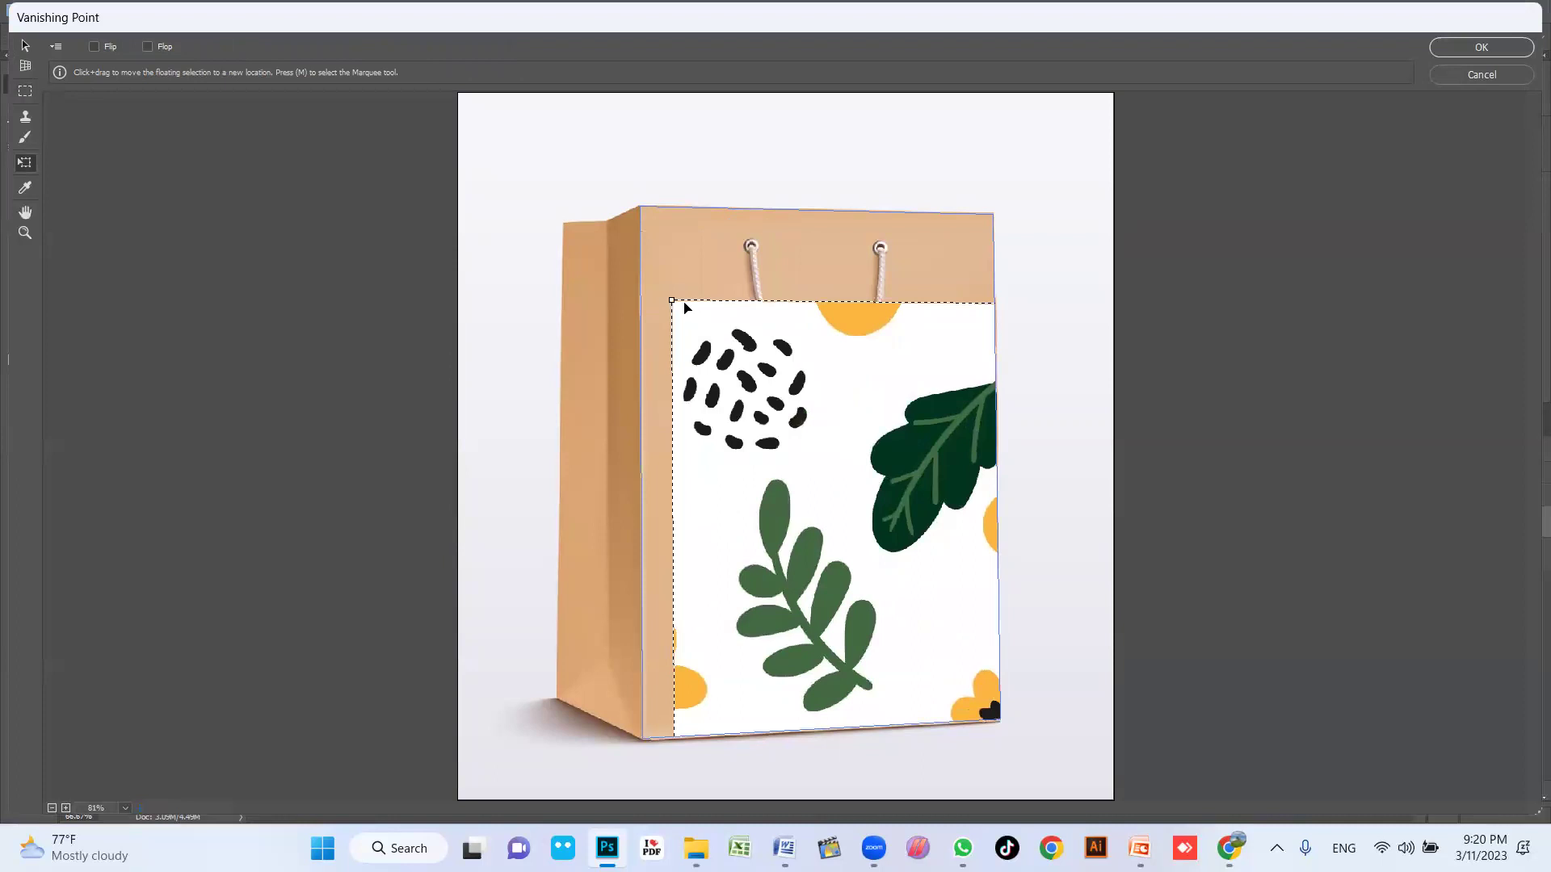
# Step: Scale the pasted flower pattern down in several passes and reposition it on the bag's front plane
pyautogui.moveTo(673, 300); pyautogui.dragTo(840, 464)
pyautogui.hotkey('ctrl', 'alt', 'z')
pyautogui.hotkey('ctrl', 'alt', 'z')
pyautogui.hotkey('ctrl', 'alt', 'z')
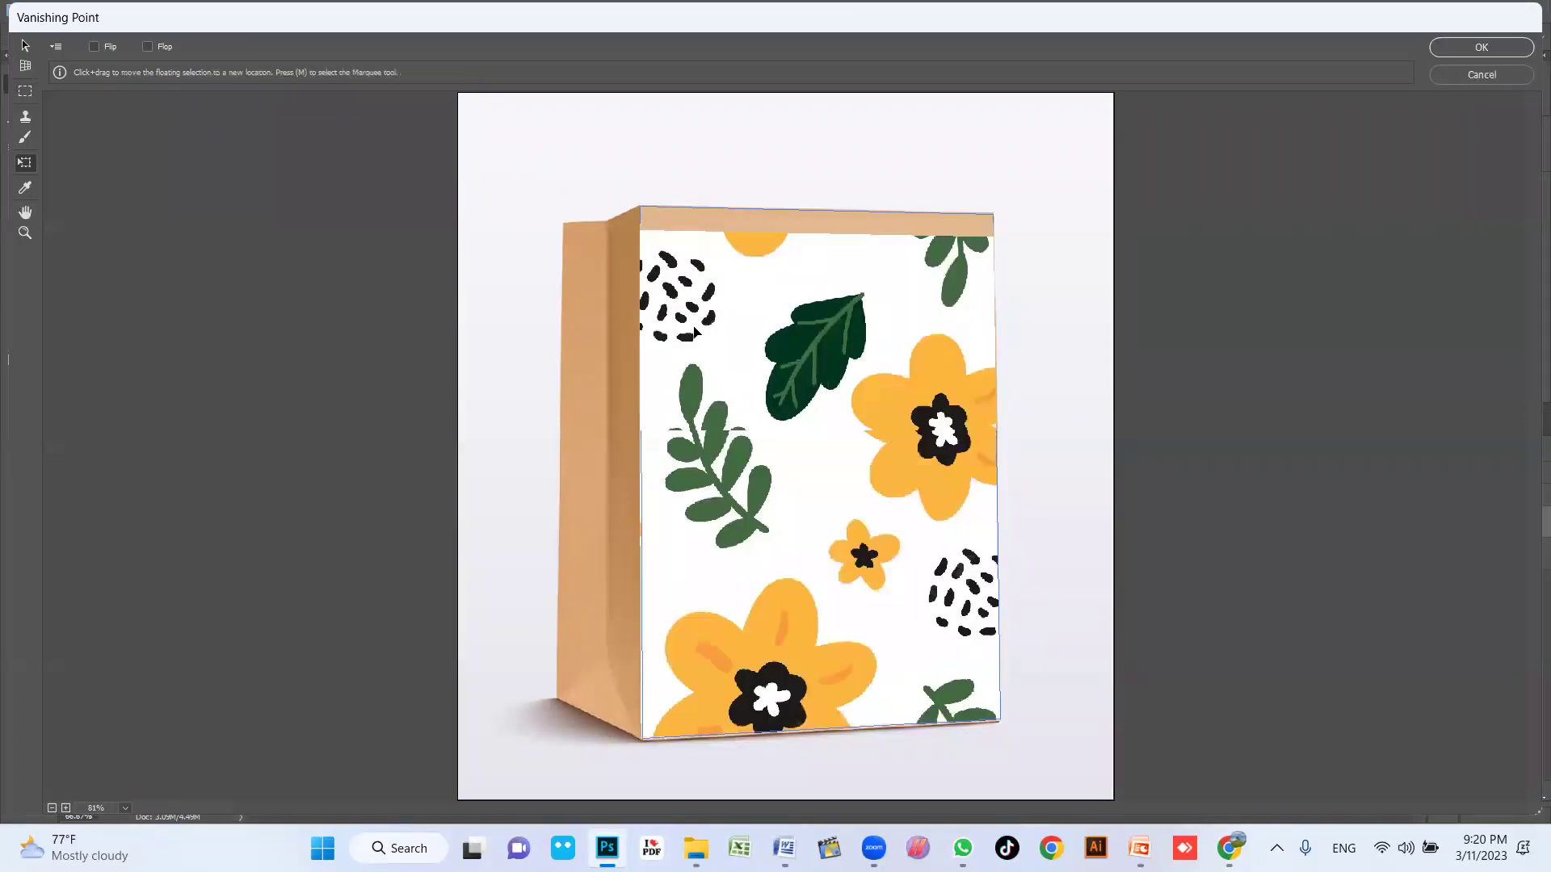
pyautogui.hotkey('ctrl', 'shift', 'z')
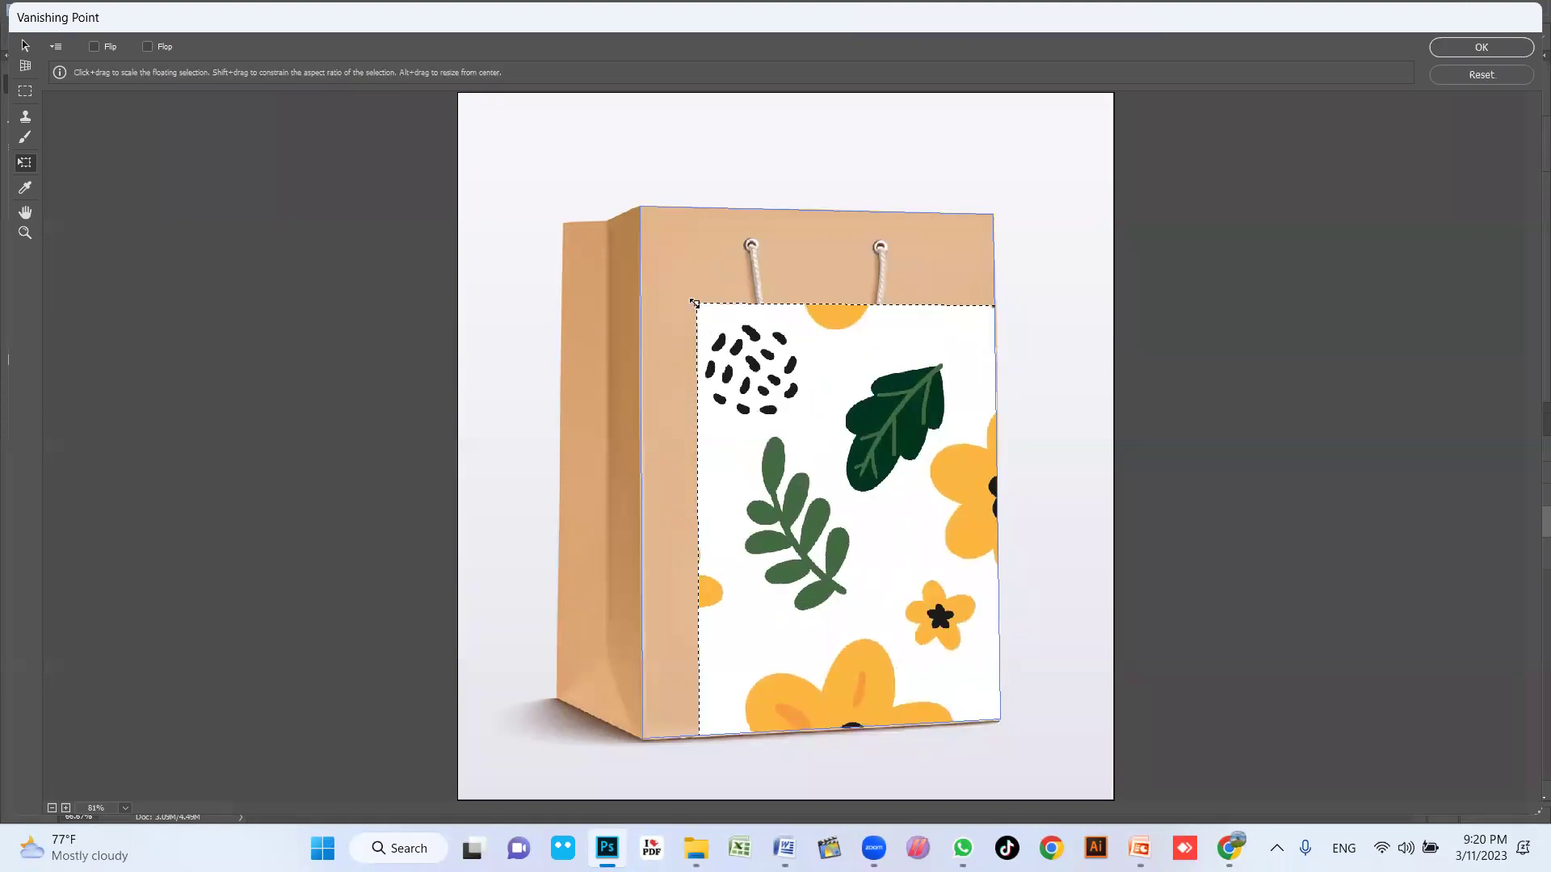
pyautogui.moveTo(692, 305); pyautogui.dragTo(744, 391)
pyautogui.hotkey('ctrl', 'alt', 'z')
pyautogui.hotkey('ctrl', 'alt', 'z')
pyautogui.hotkey('ctrl', 'alt', 'z')
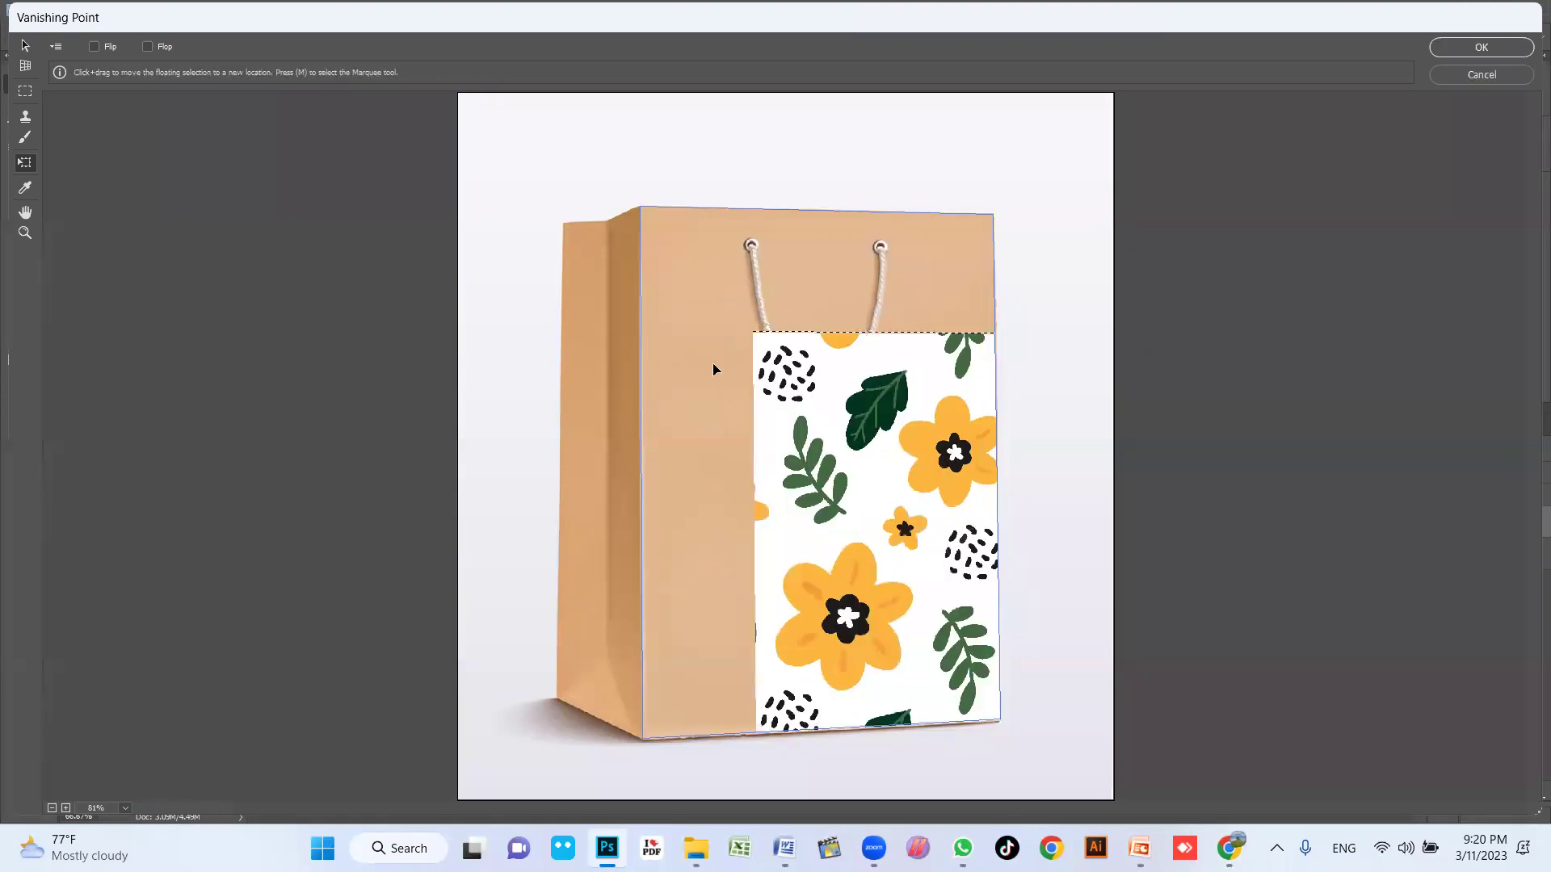
pyautogui.moveTo(846, 455); pyautogui.dragTo(844, 385)
pyautogui.hotkey('ctrl', 'z')
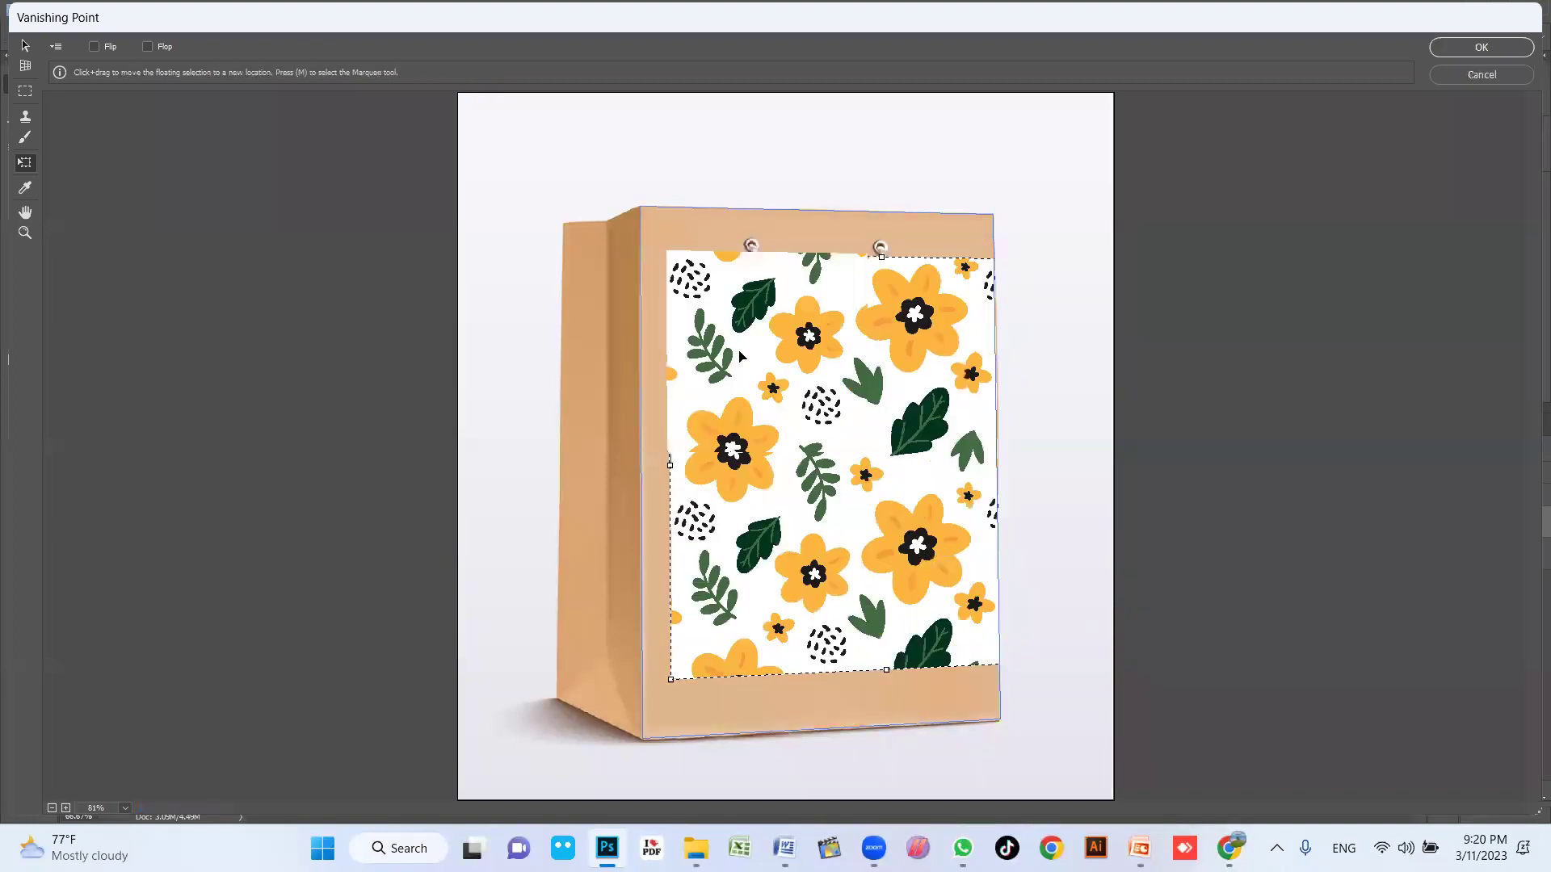
# Step: Enlarge the flower pattern slightly and position it so it covers the bag's whole front face
pyautogui.moveTo(740, 356); pyautogui.dragTo(720, 336)
pyautogui.moveTo(645, 234); pyautogui.dragTo(552, 172)
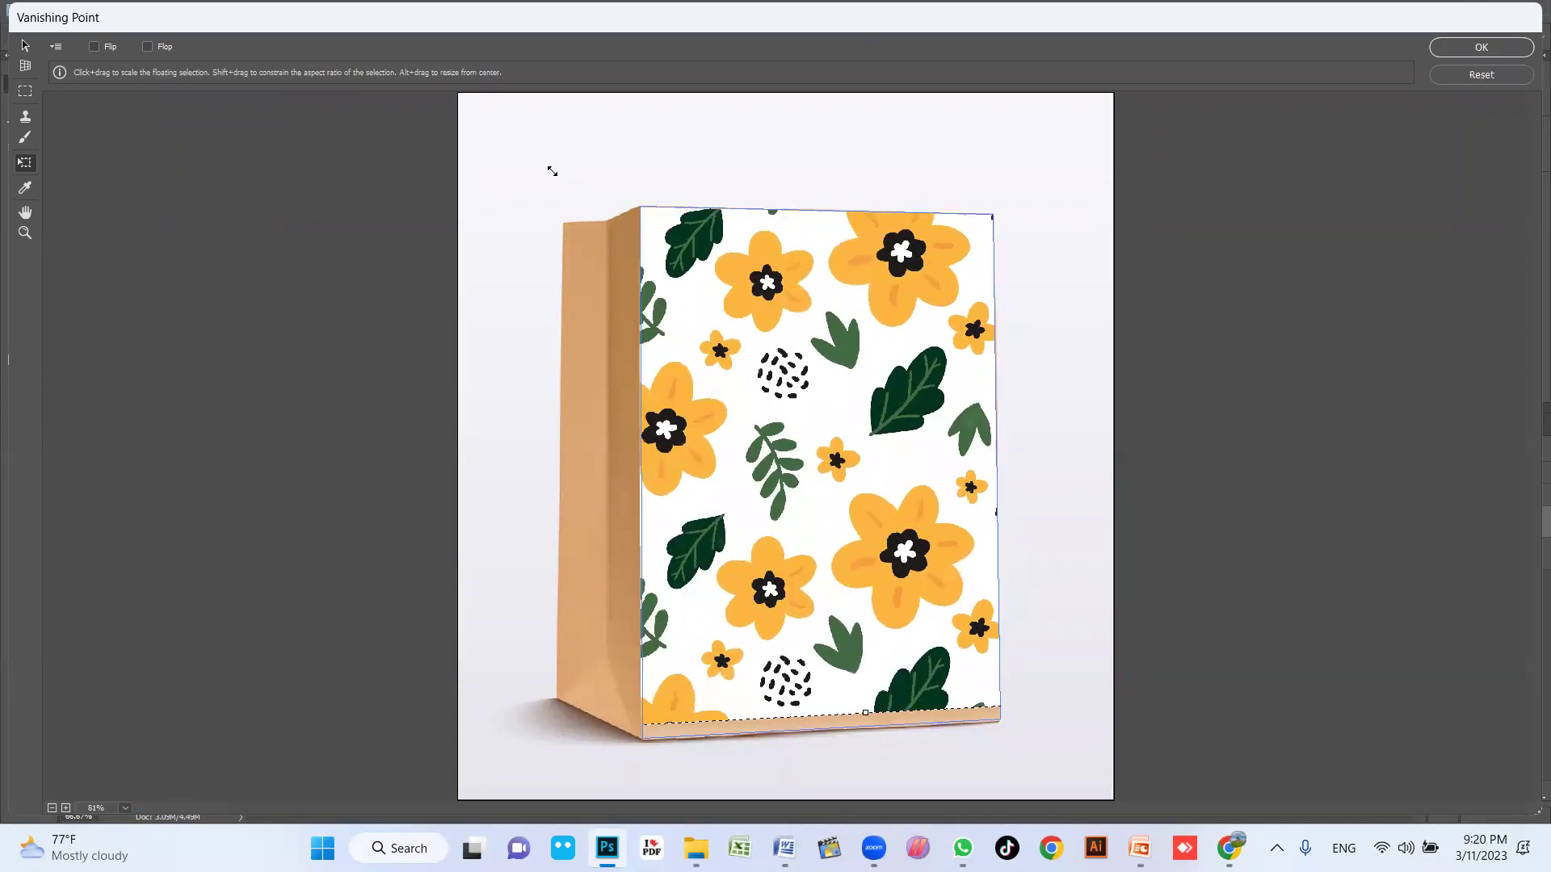
pyautogui.moveTo(785, 389); pyautogui.dragTo(793, 416)
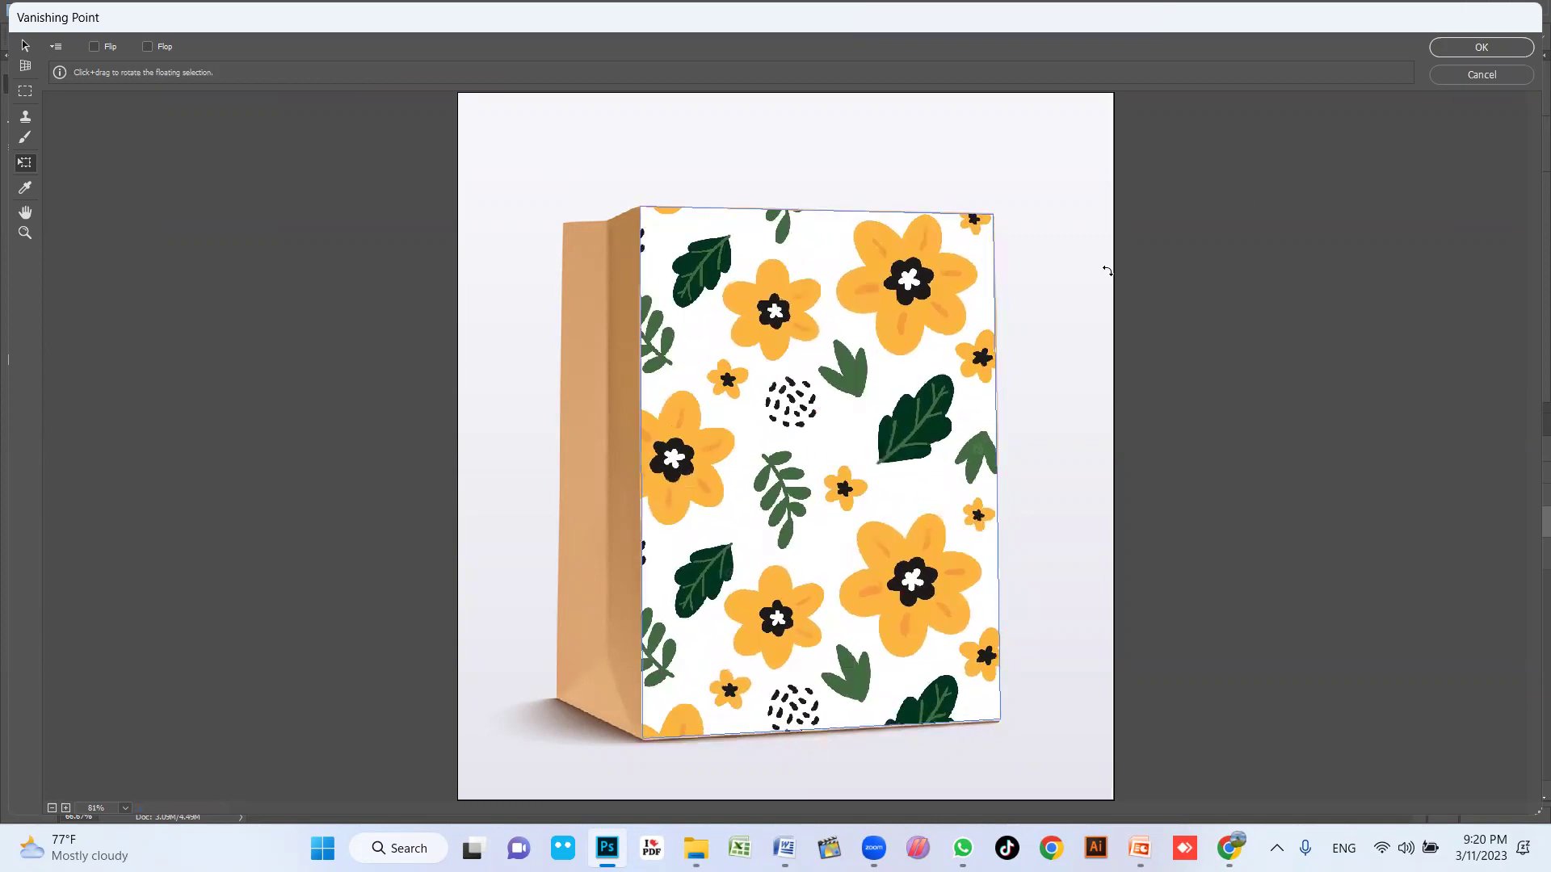
# Step: Apply the Vanishing Point result and move the bag layer slightly upward on the canvas
pyautogui.click(1491, 50)
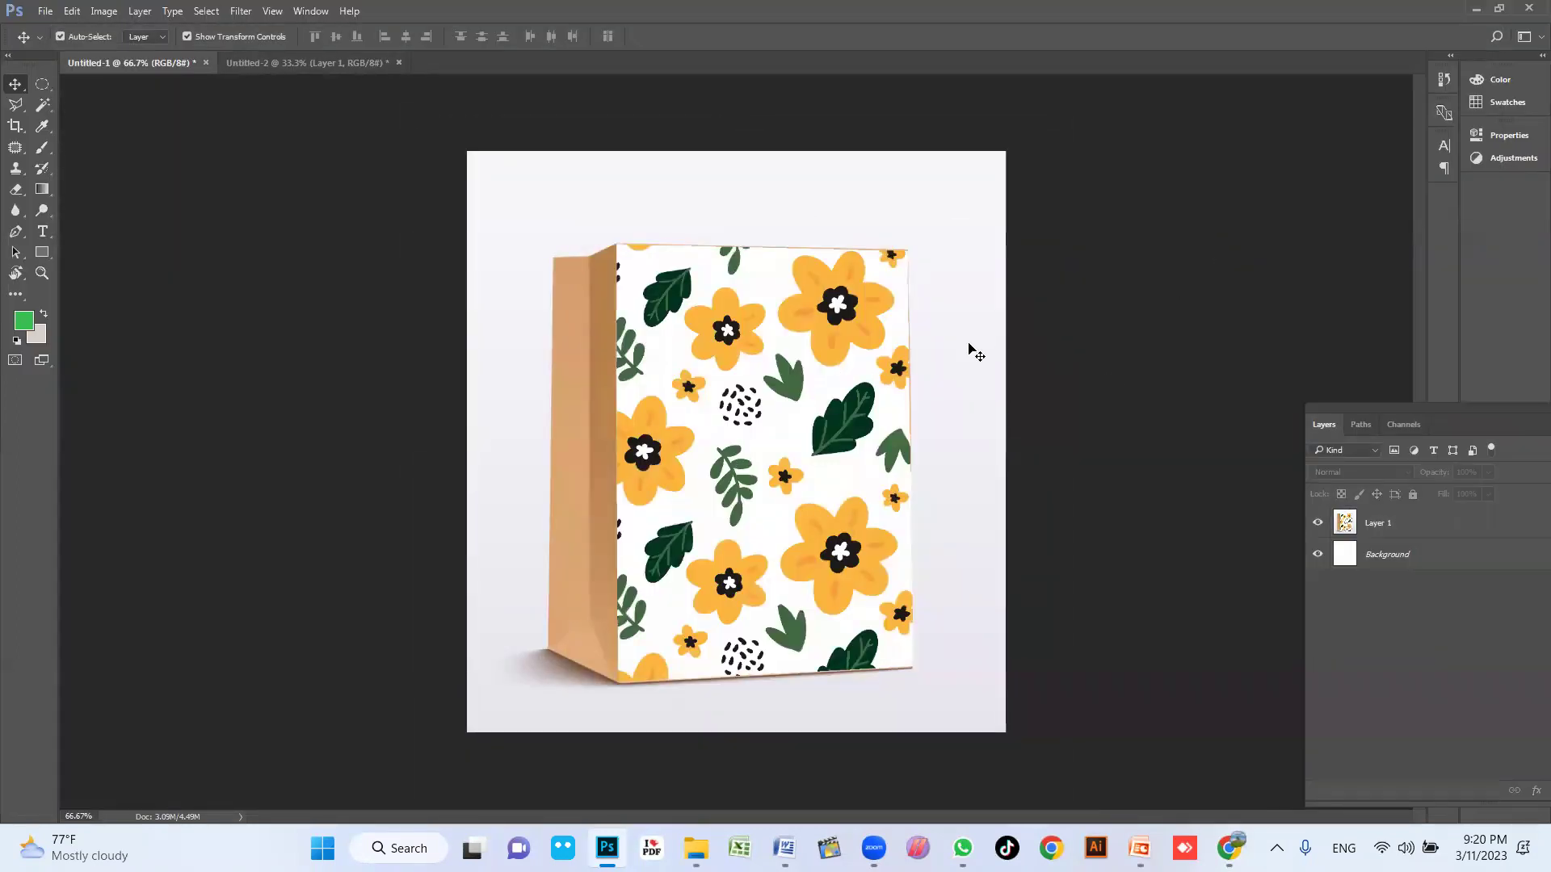
pyautogui.click(842, 336)
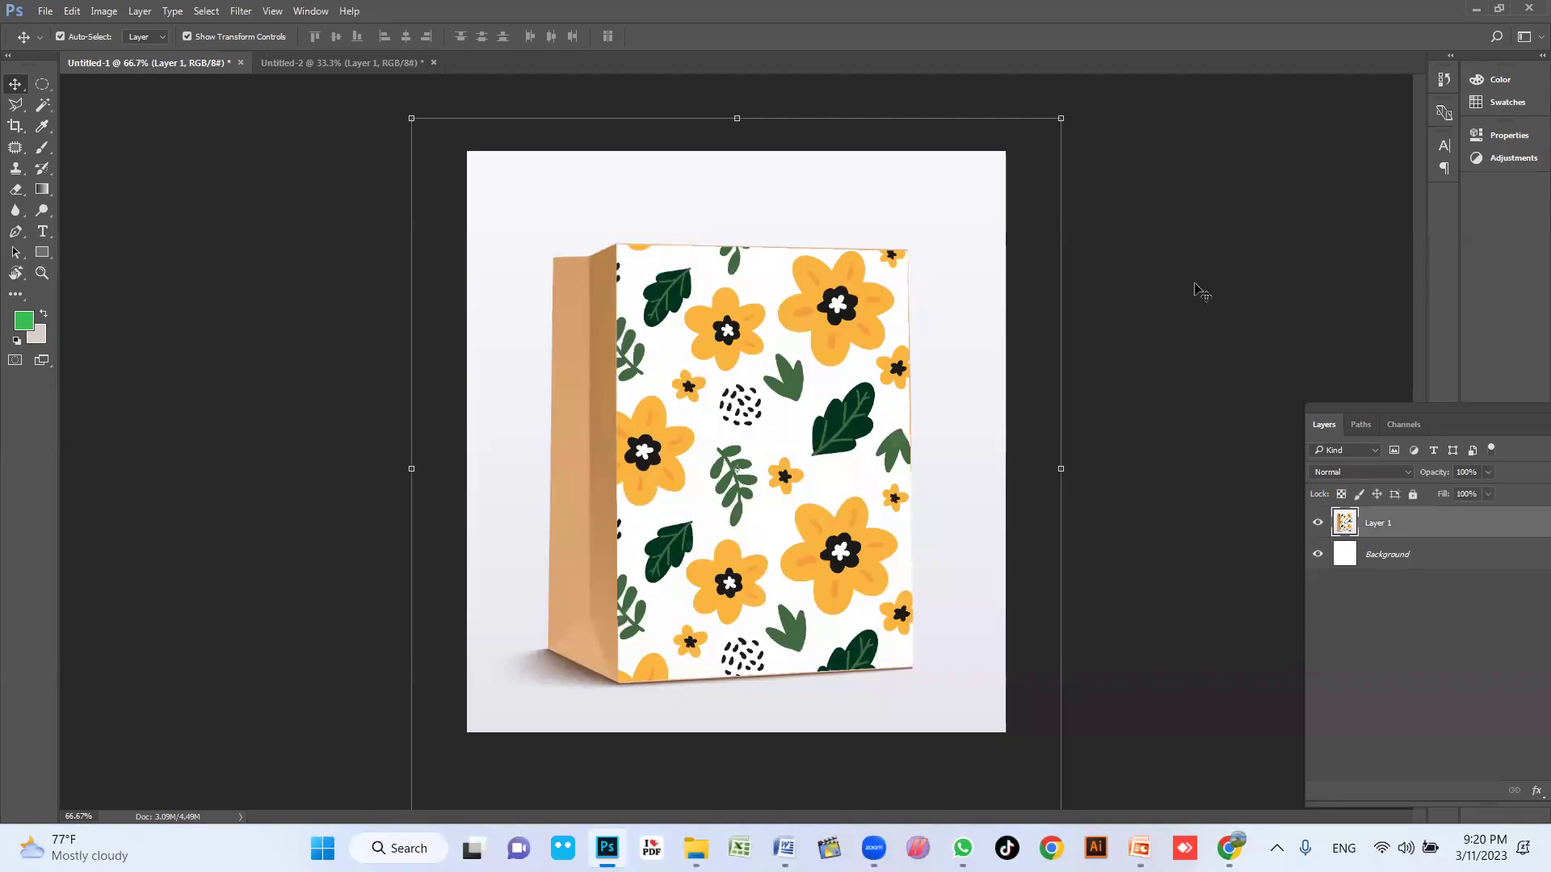
pyautogui.moveTo(798, 258); pyautogui.dragTo(806, 328)
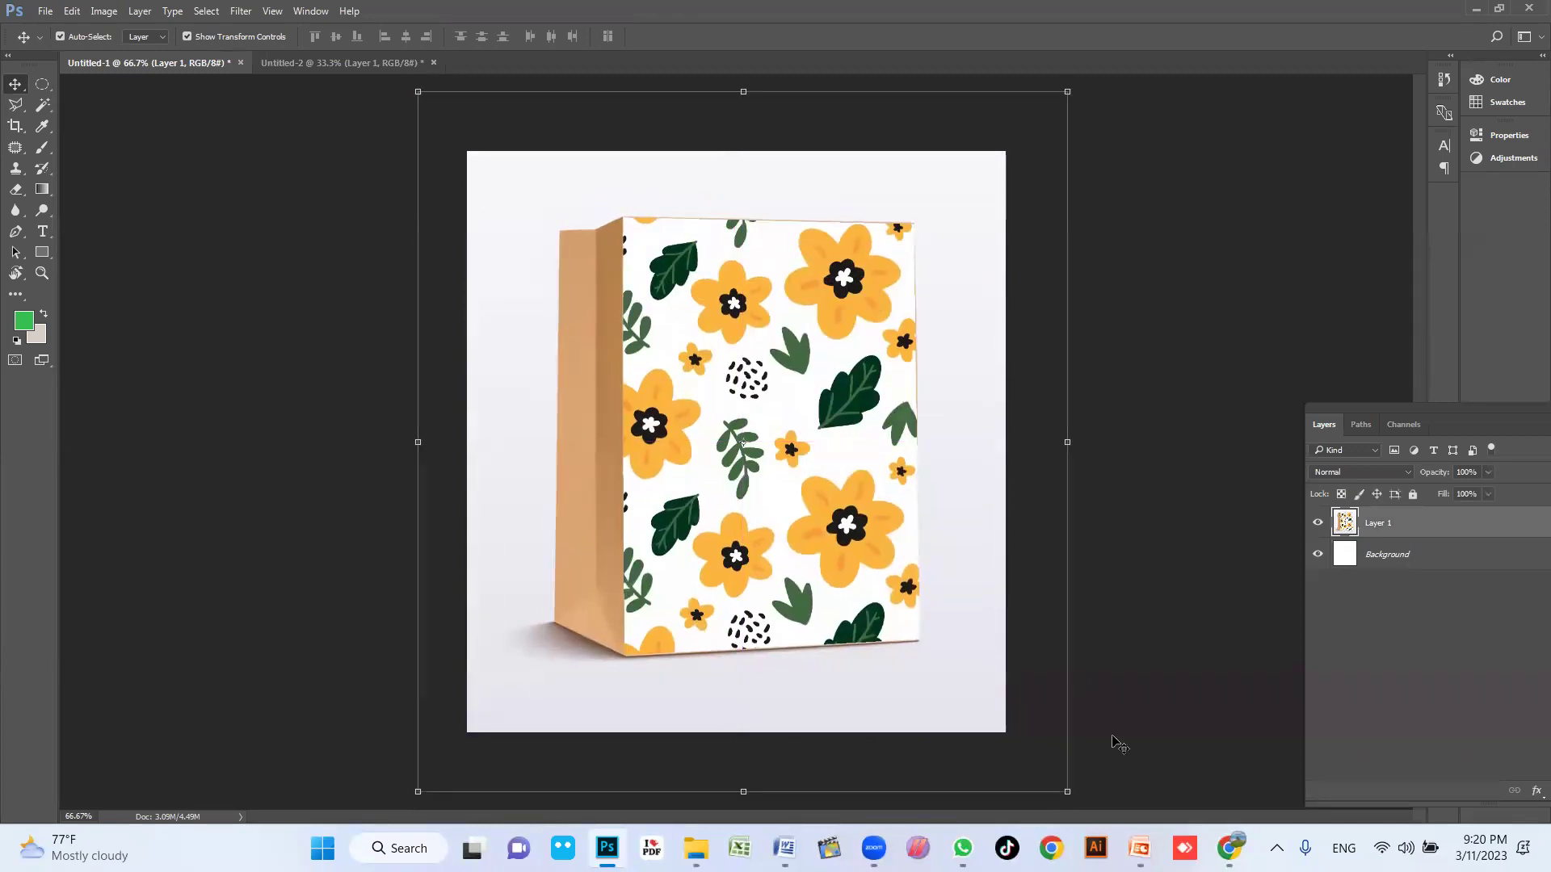
# Step: In Chrome, search Google Images for "vanishing point photoshop work" and browse the example images
pyautogui.hotkey('alt', 'Tab')
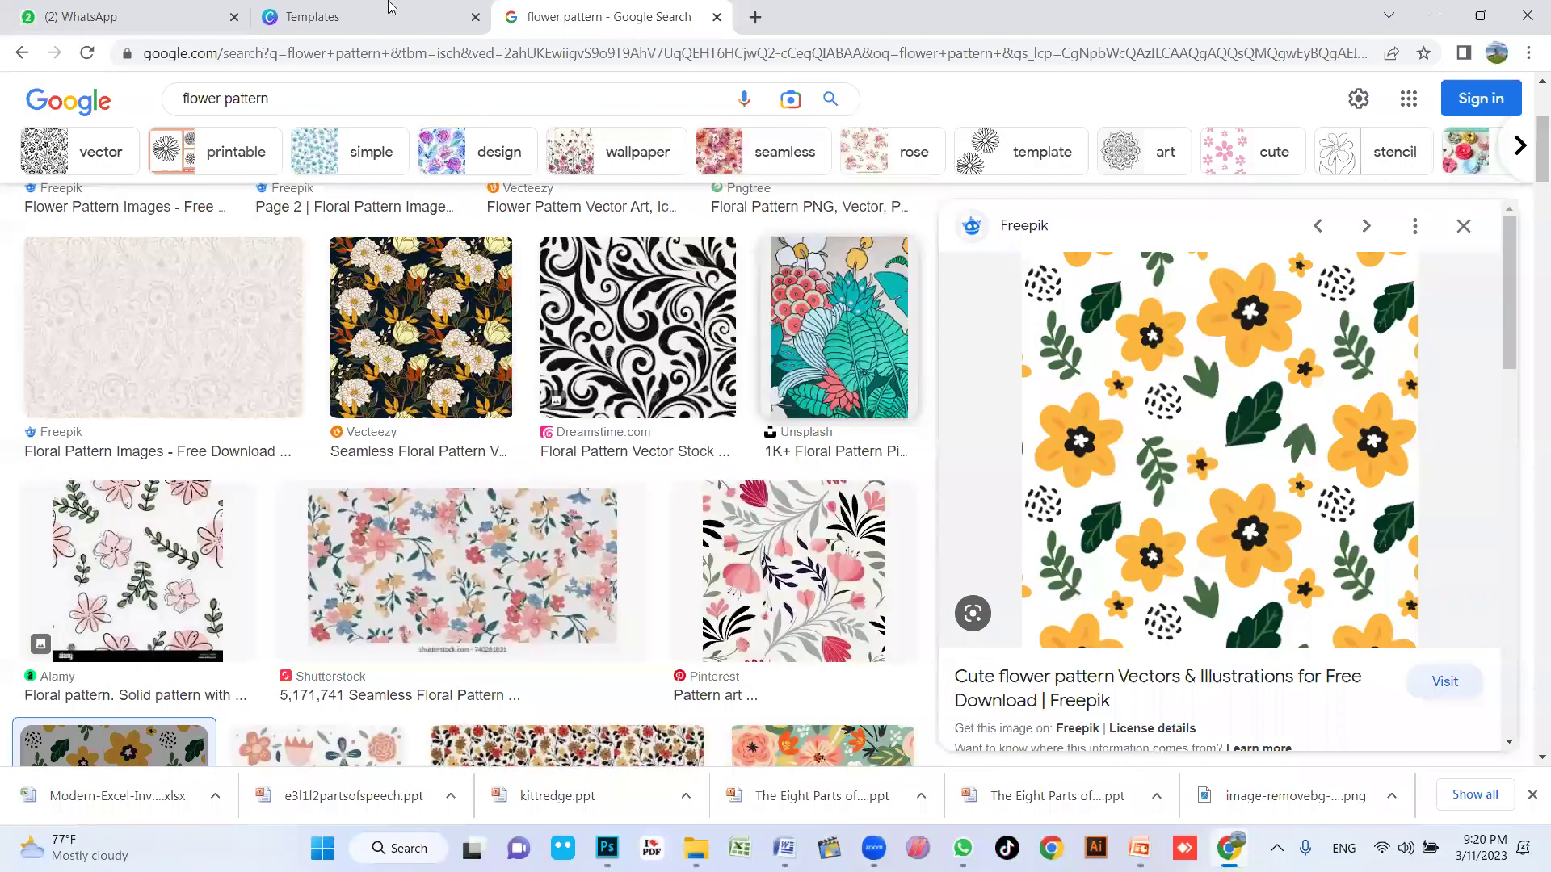
pyautogui.press('BackSpace')
pyautogui.press('BackSpace')
pyautogui.press('BackSpace')
pyautogui.press('BackSpace')
pyautogui.press('BackSpace')
pyautogui.press('BackSpace')
pyautogui.press('BackSpace')
pyautogui.press('BackSpace')
pyautogui.press('BackSpace')
pyautogui.press('BackSpace')
pyautogui.press('BackSpace')
pyautogui.press('BackSpace')
pyautogui.press('BackSpace')
pyautogui.press('BackSpace')
pyautogui.write('vanish')
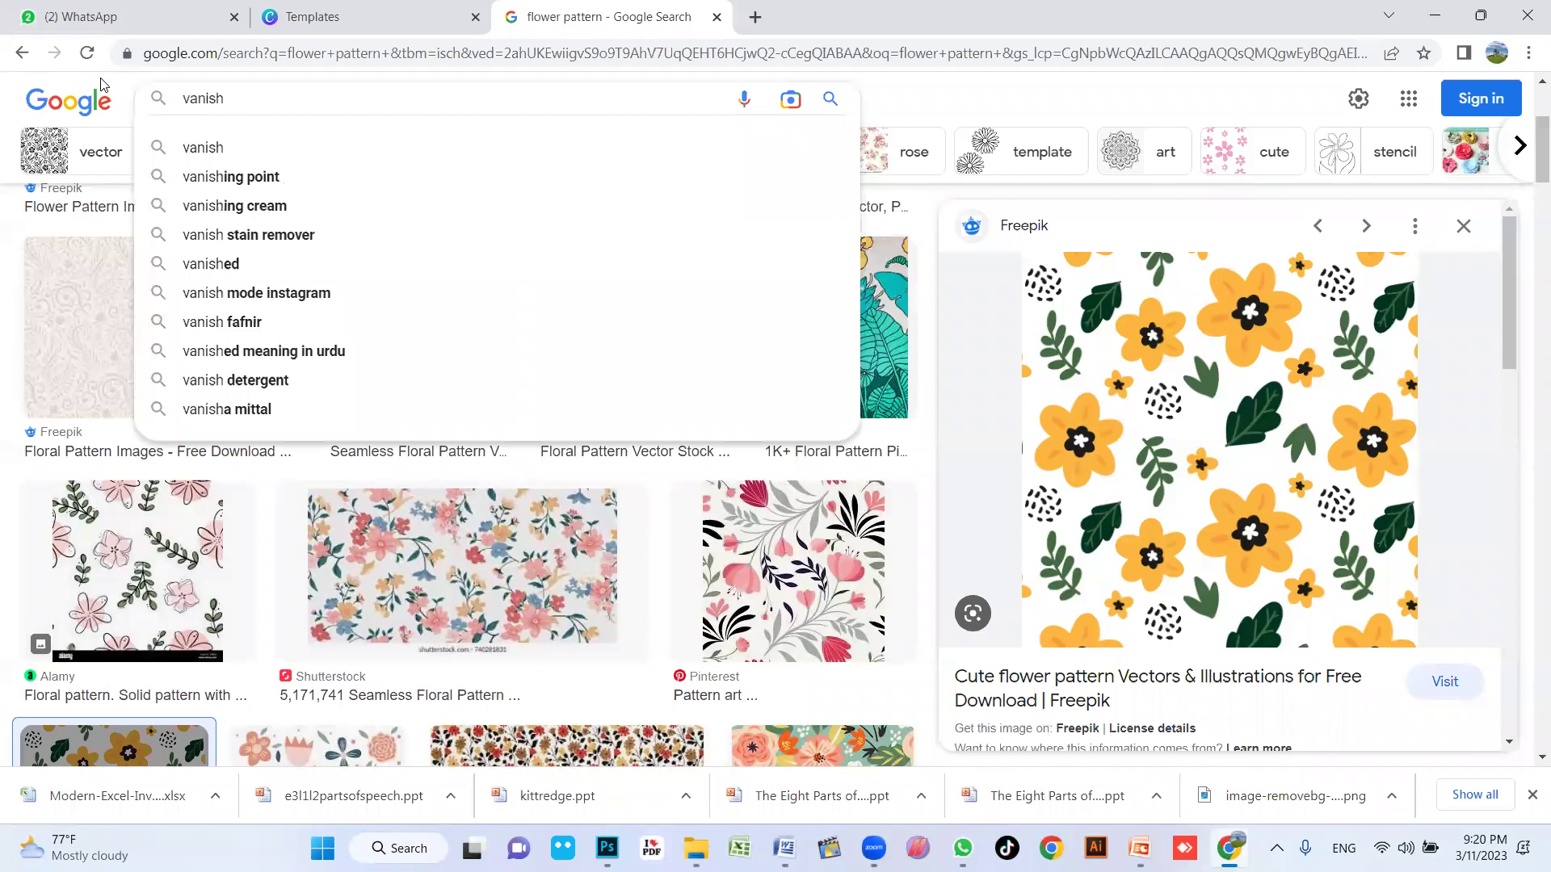
pyautogui.write('ing point')
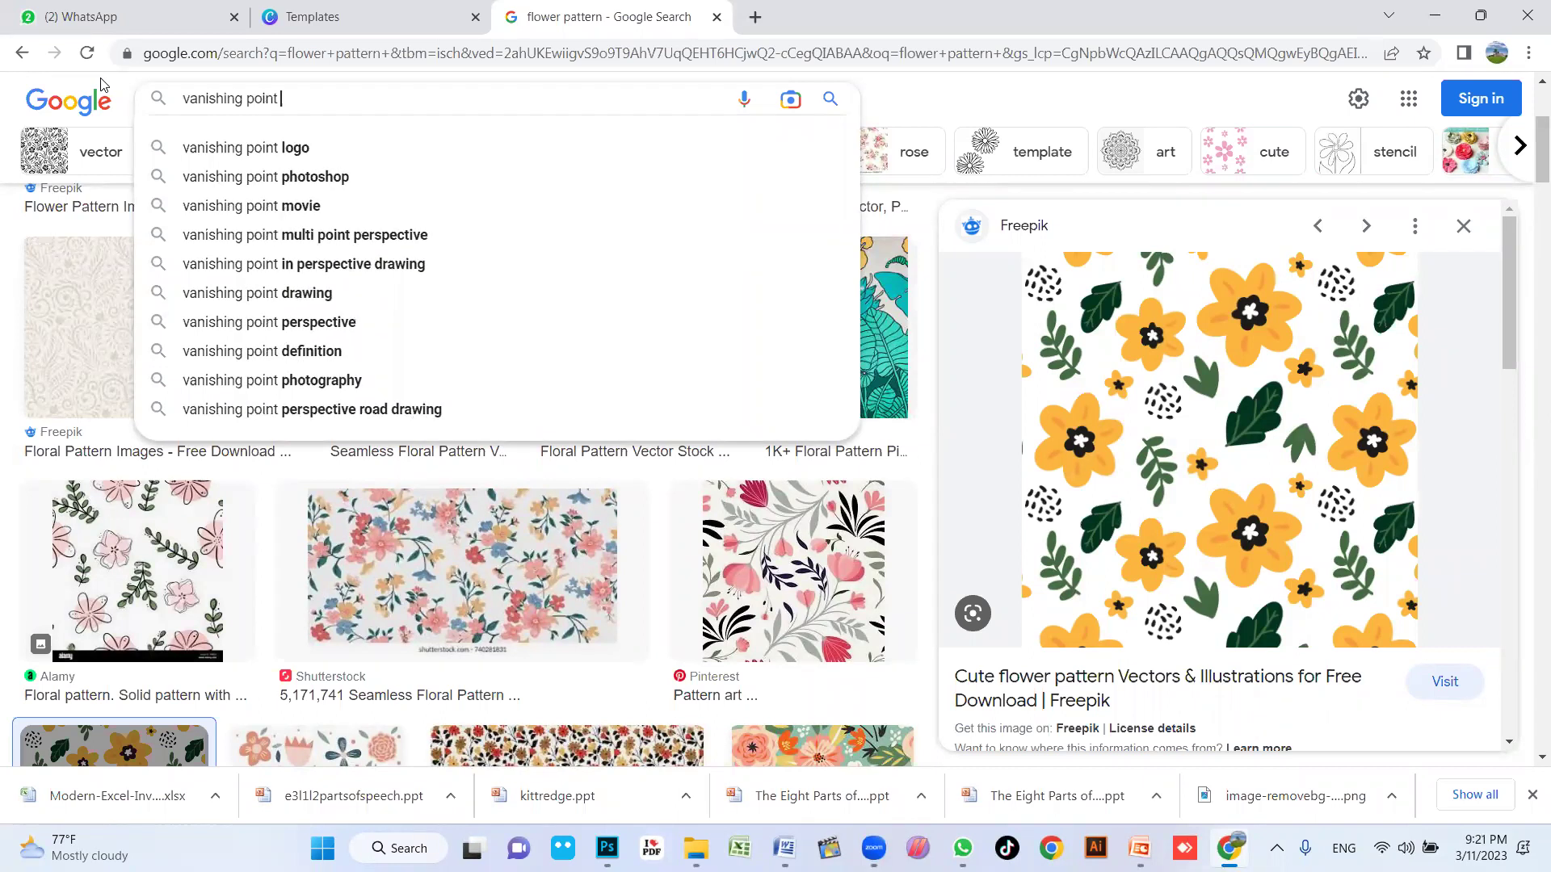
pyautogui.press('Down')
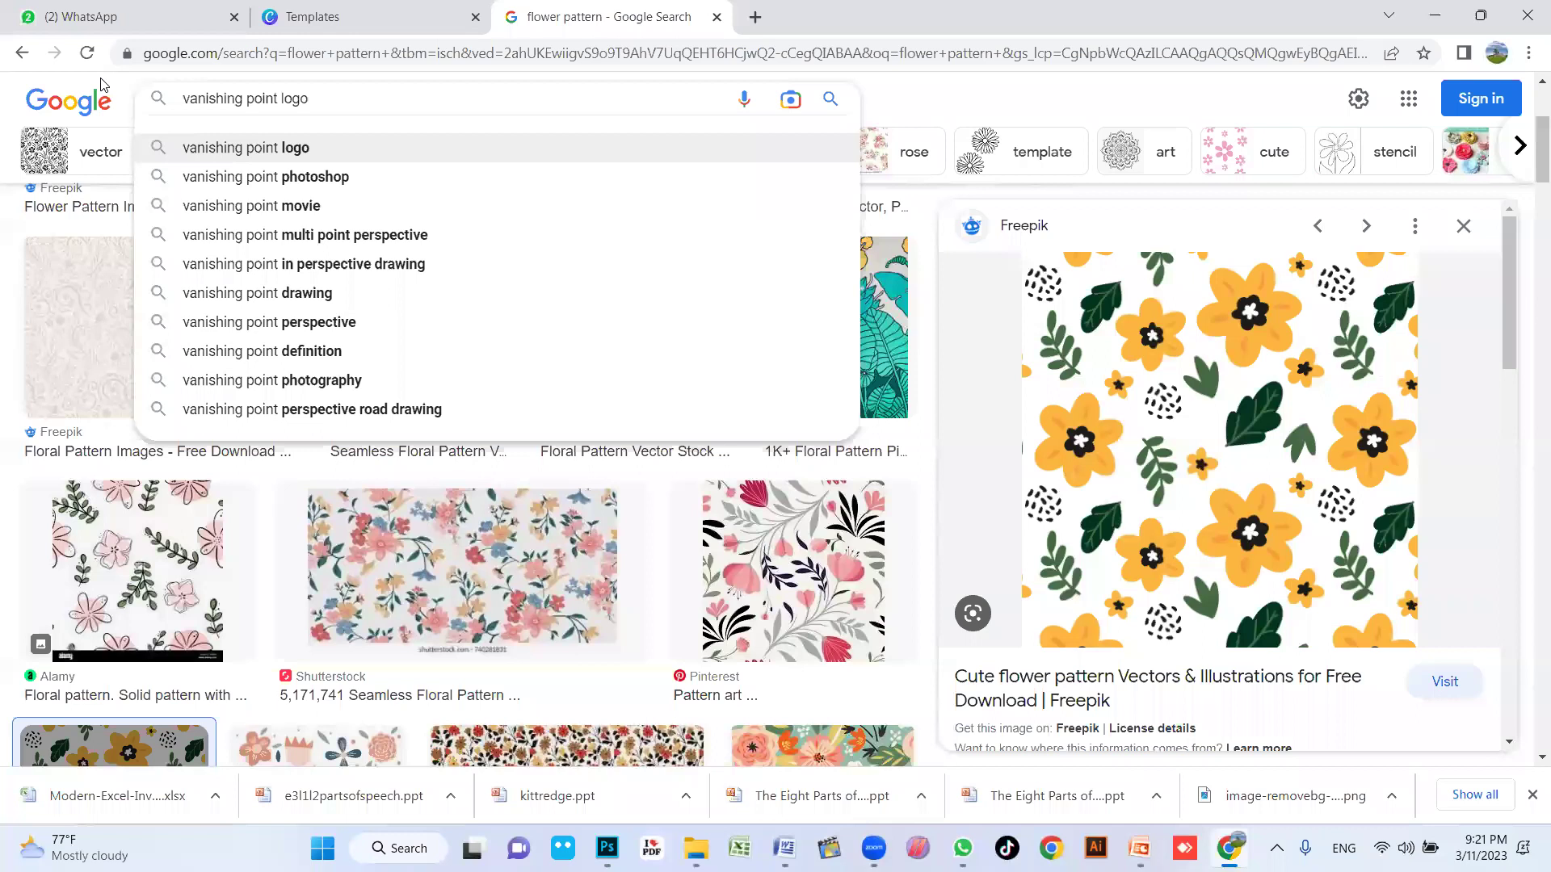
pyautogui.press('Escape')
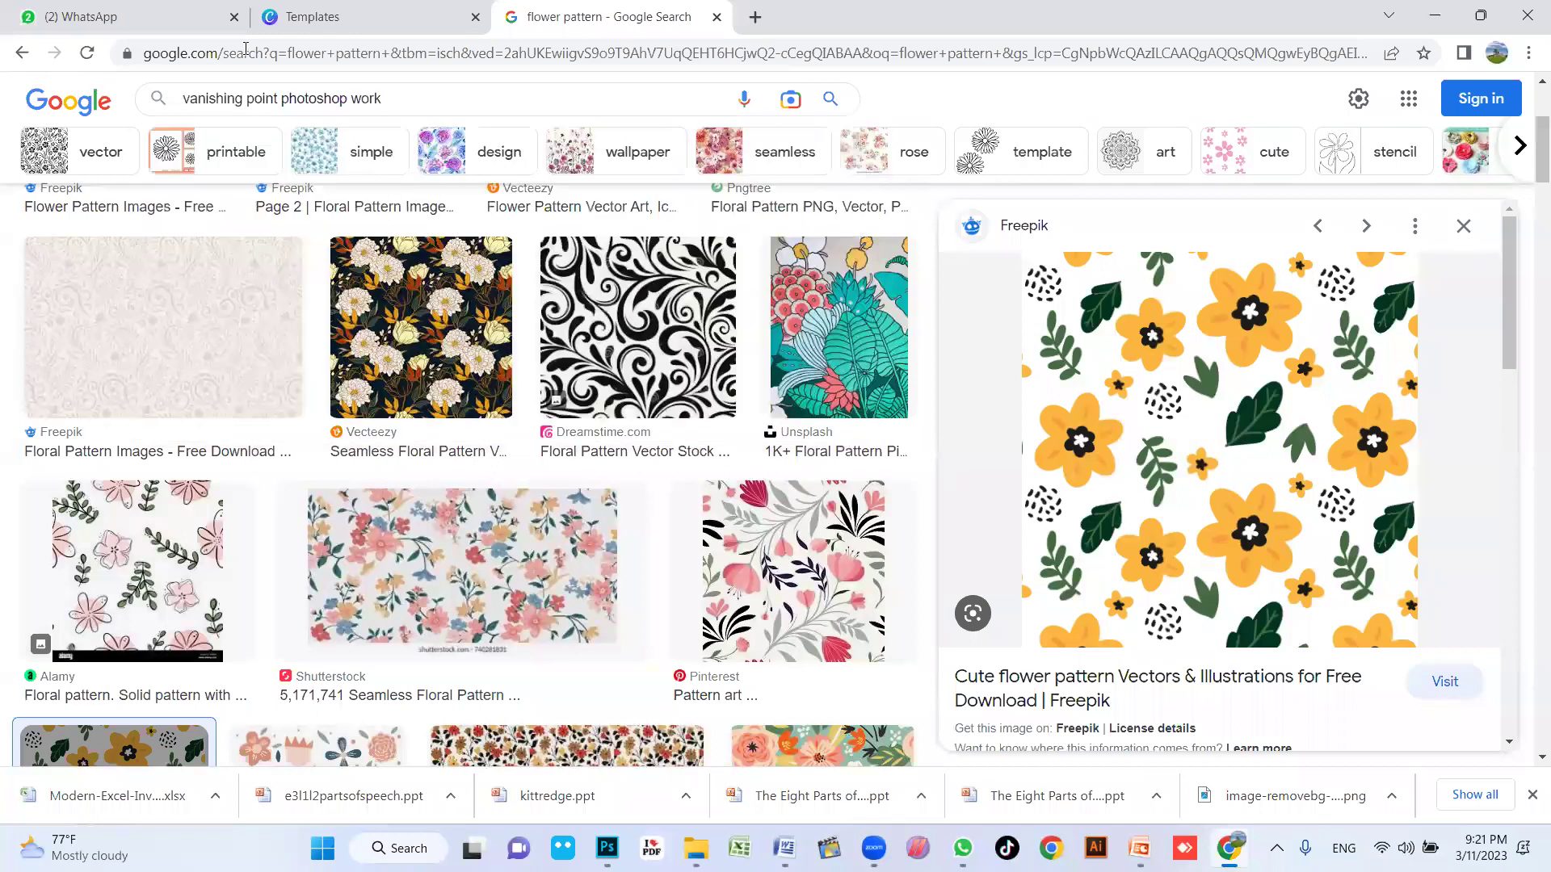
pyautogui.click(830, 99)
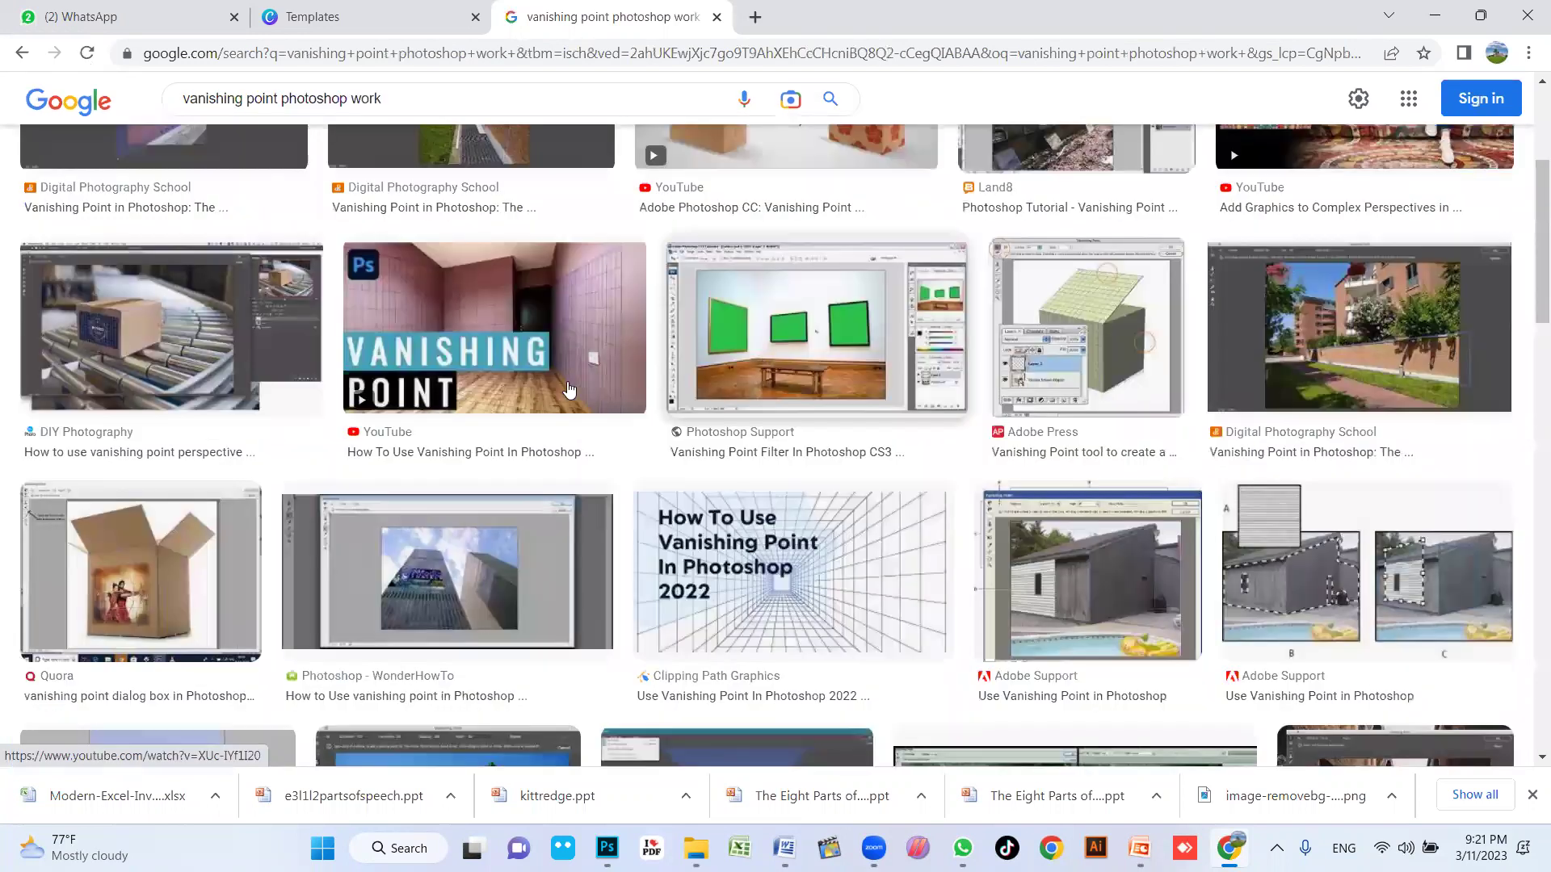
pyautogui.scroll(-4, 583, 533)
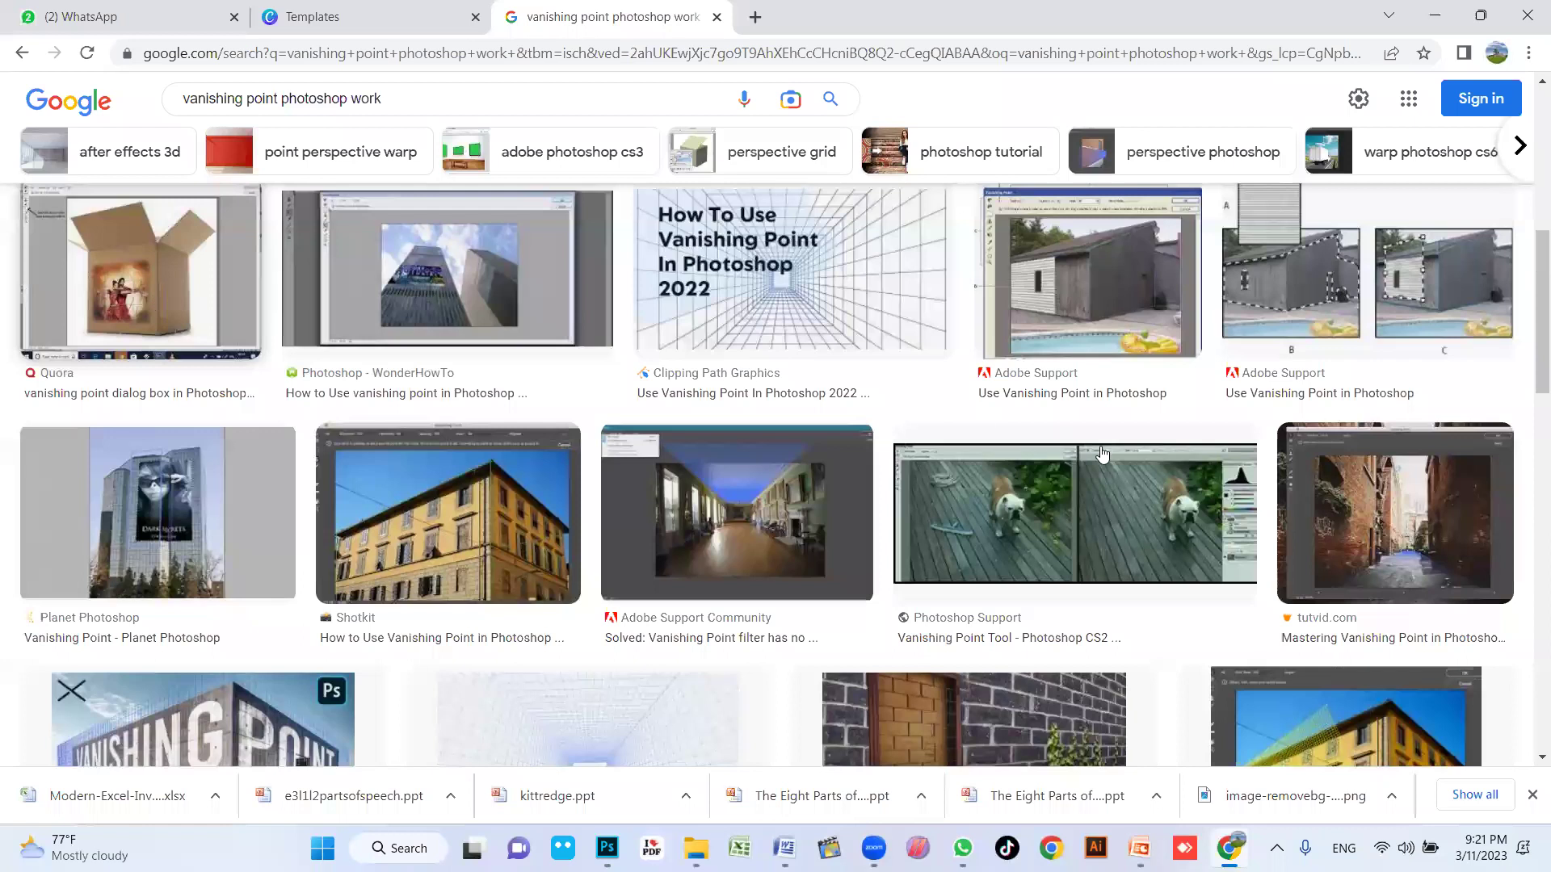
pyautogui.scroll(-6, 787, 454)
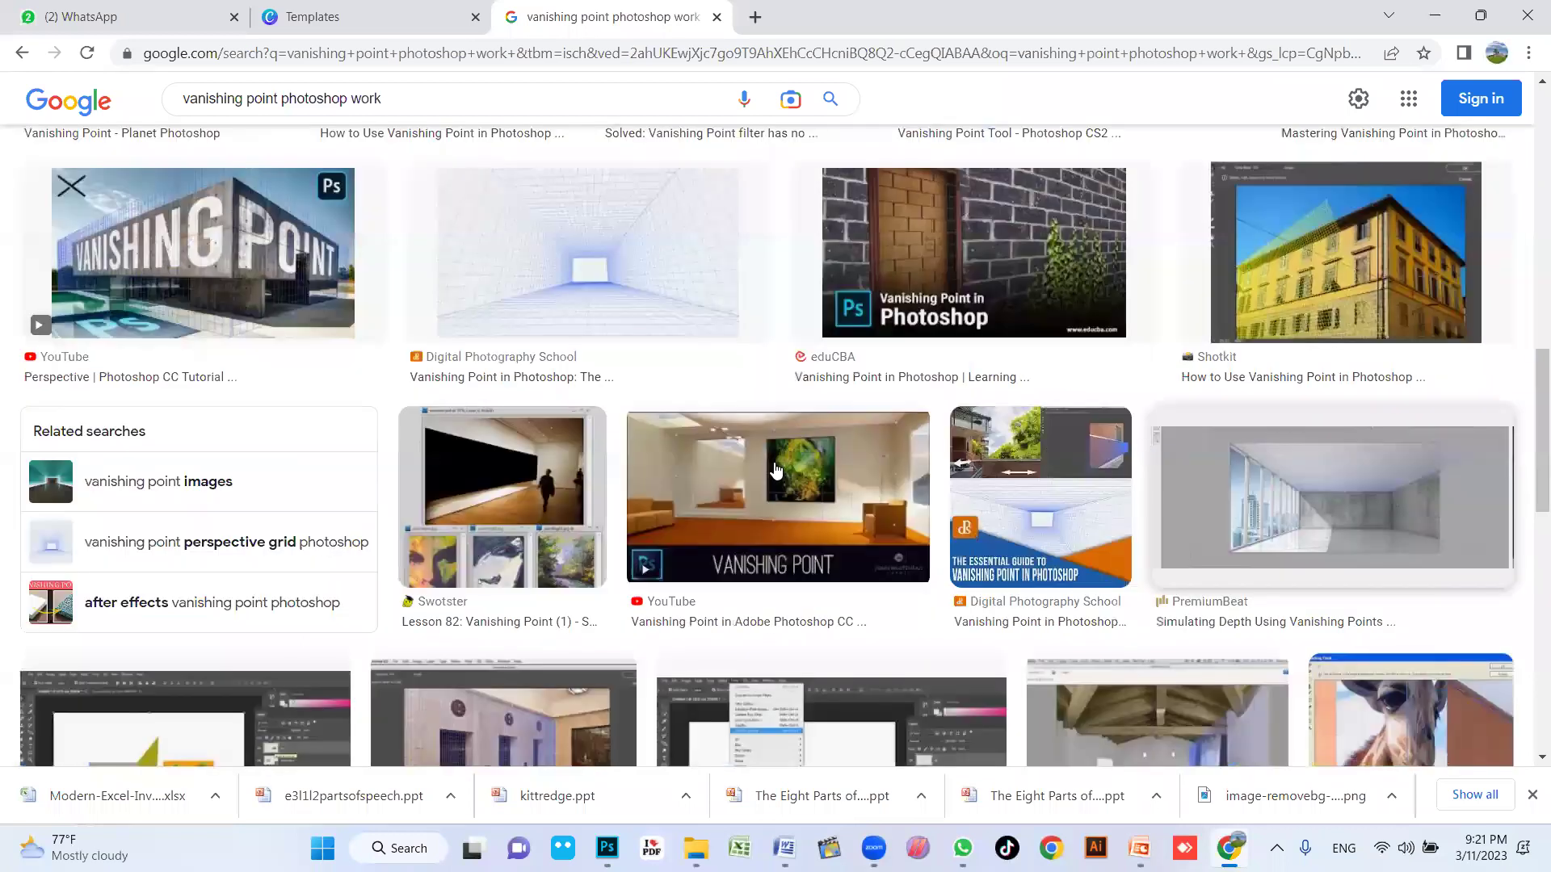
pyautogui.scroll(-6, 776, 472)
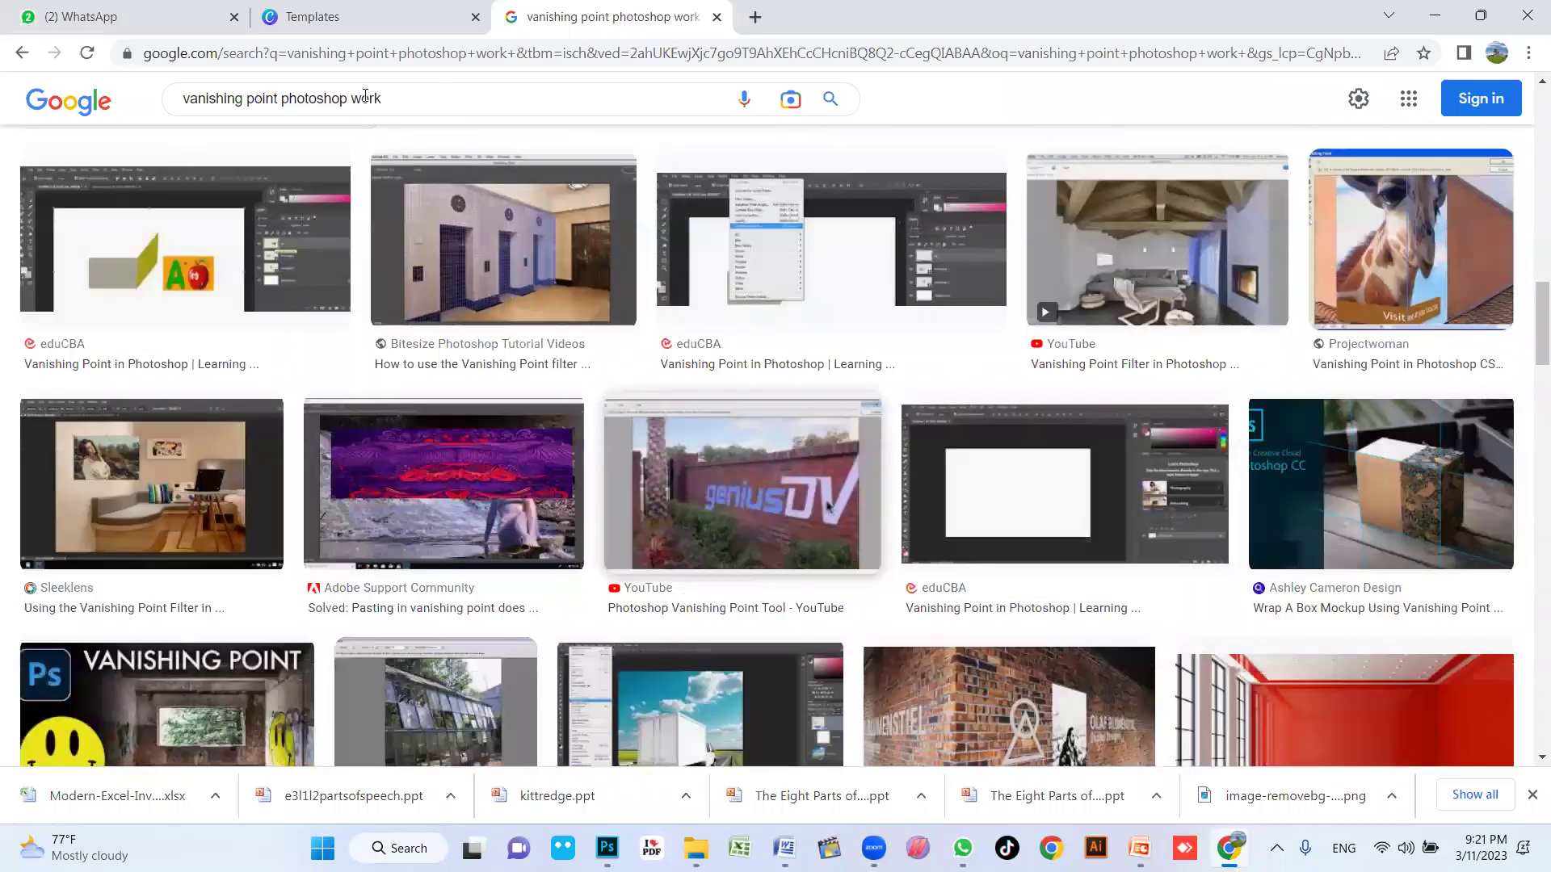
pyautogui.scroll(-1, 313, 98)
# Step: Change the image search to "vanishing point packing work" and look through the packaging results
pyautogui.click(281, 99)
pyautogui.hotkey('shift', 'End')
pyautogui.write('packing work')
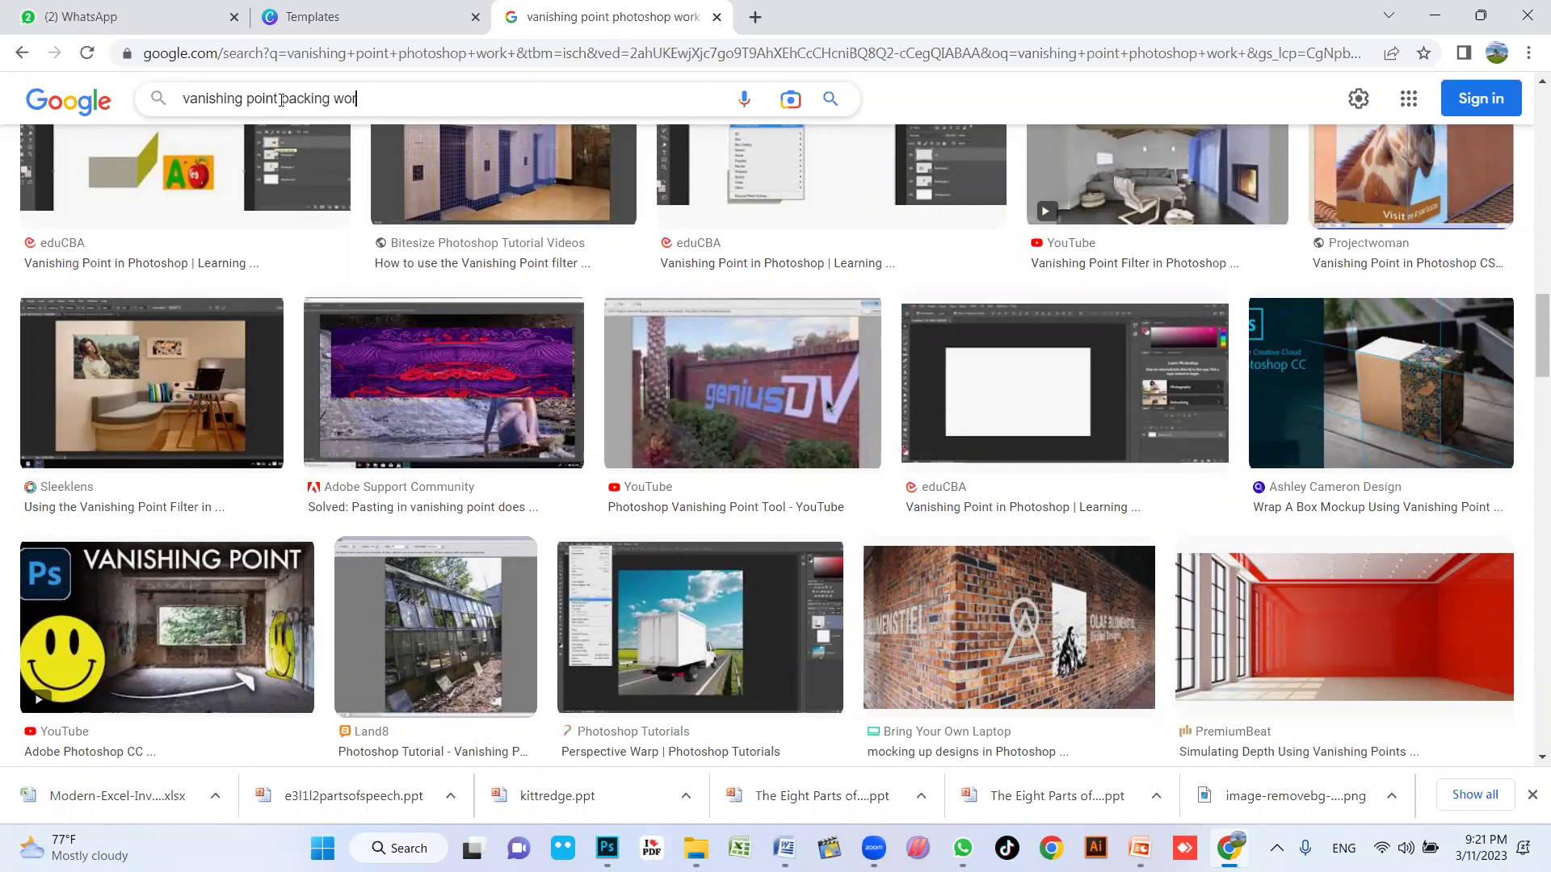
pyautogui.press('Return')
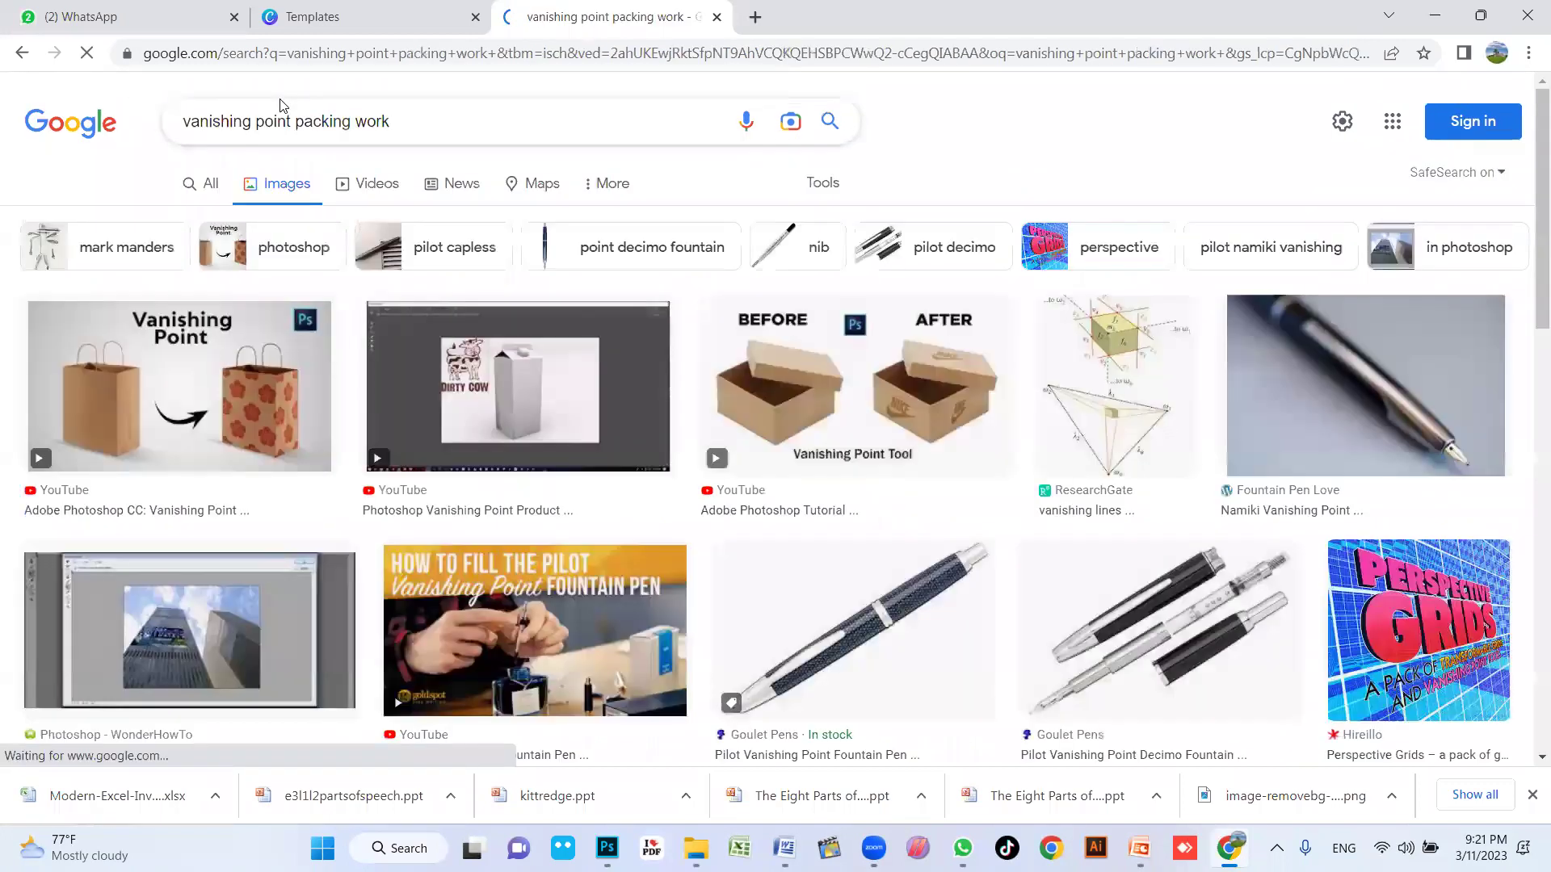
pyautogui.scroll(-3, 791, 450)
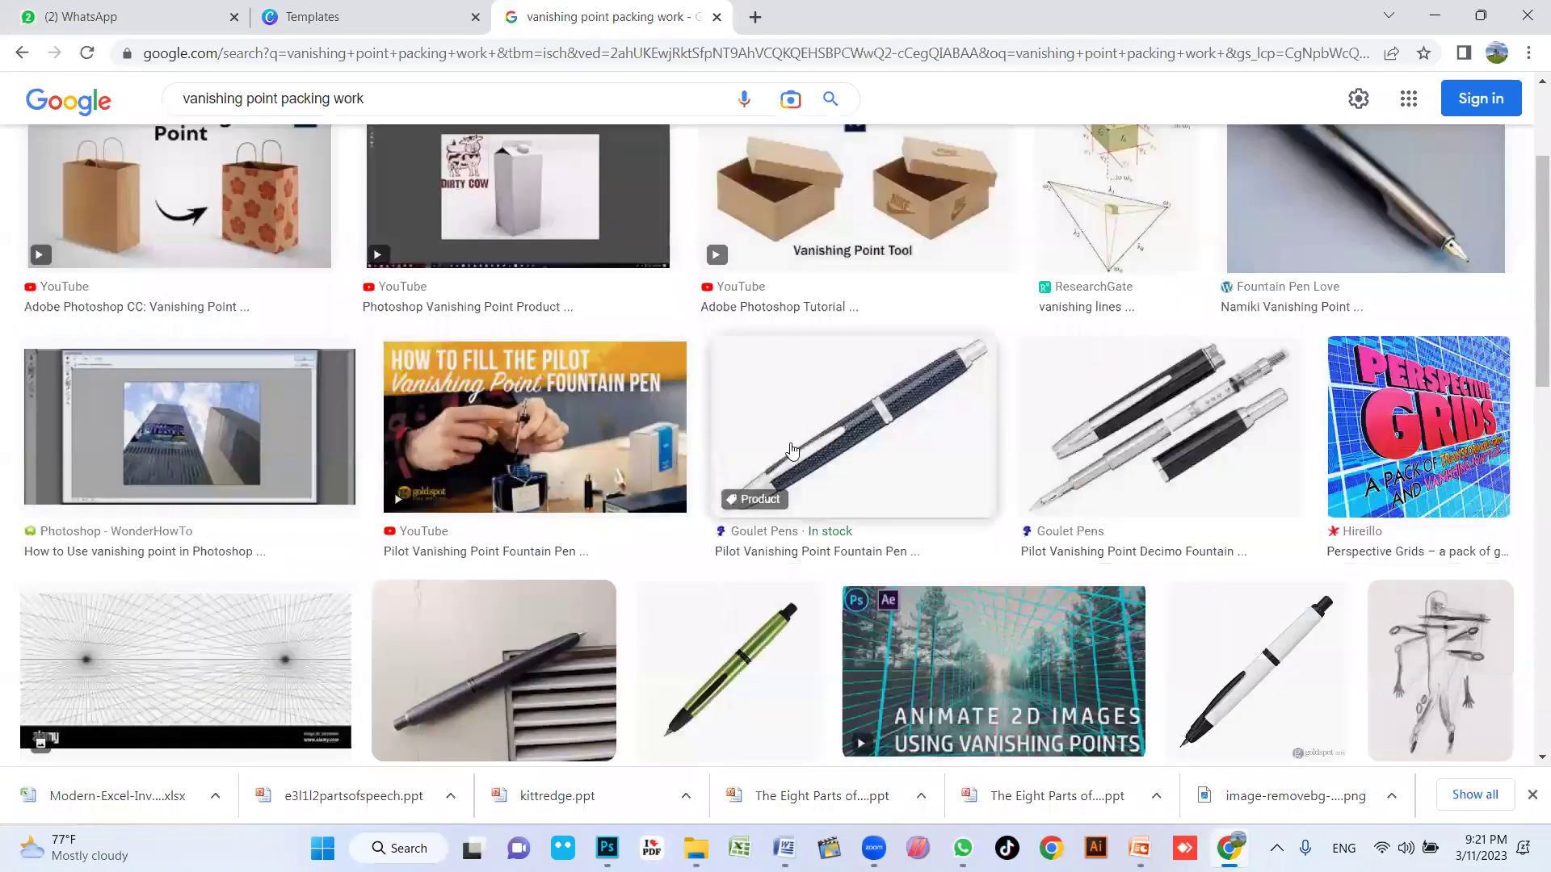
pyautogui.scroll(-8, 791, 450)
pyautogui.scroll(2, 743, 506)
pyautogui.scroll(-8, 807, 507)
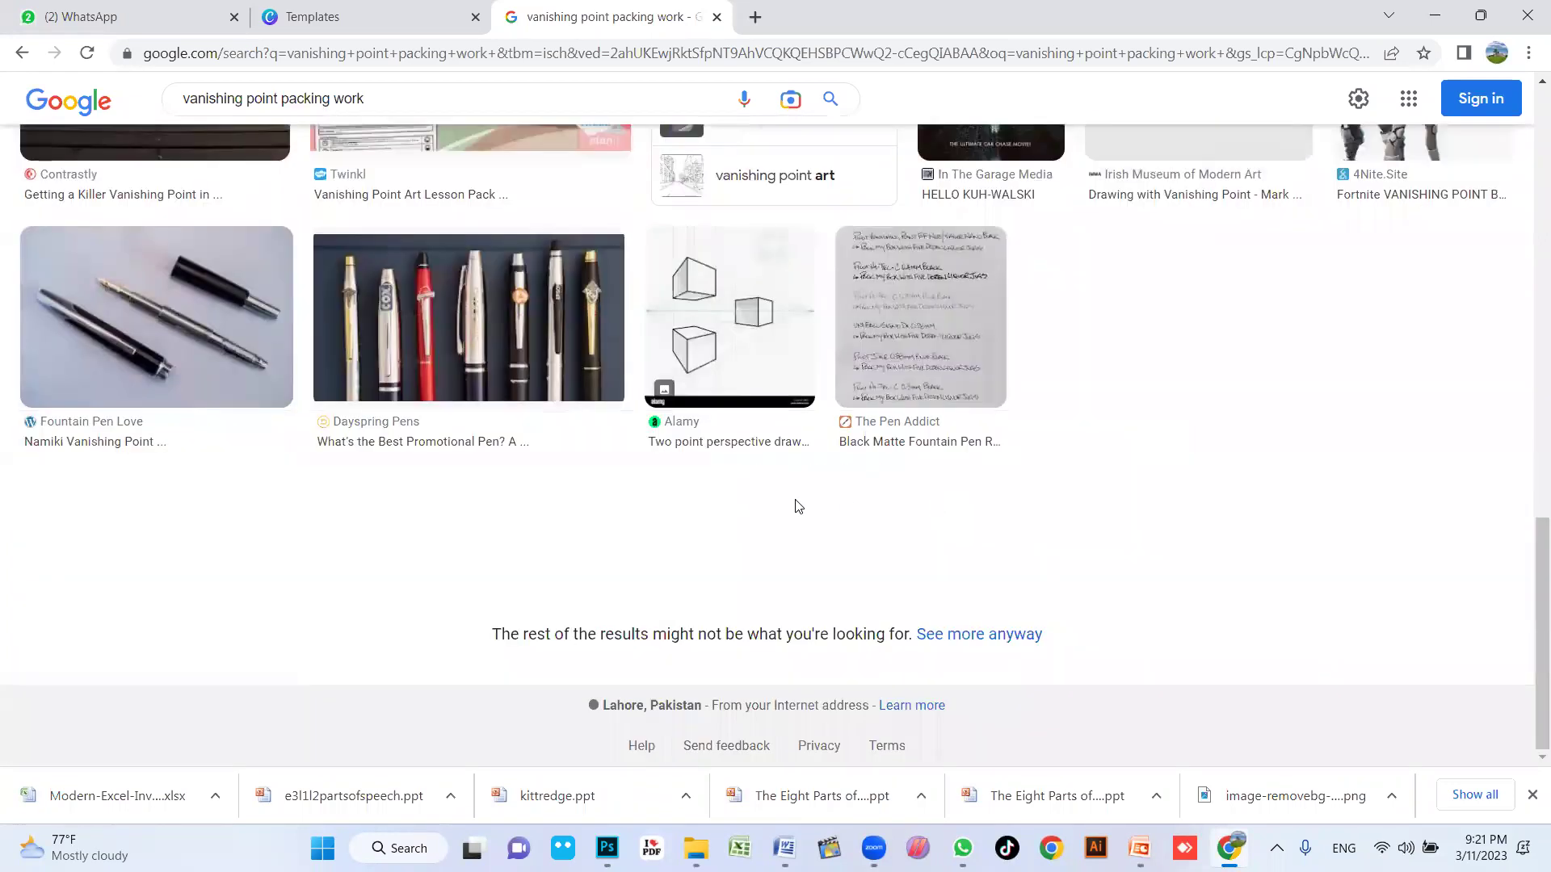
pyautogui.scroll(5, 565, 444)
pyautogui.scroll(15, 242, 242)
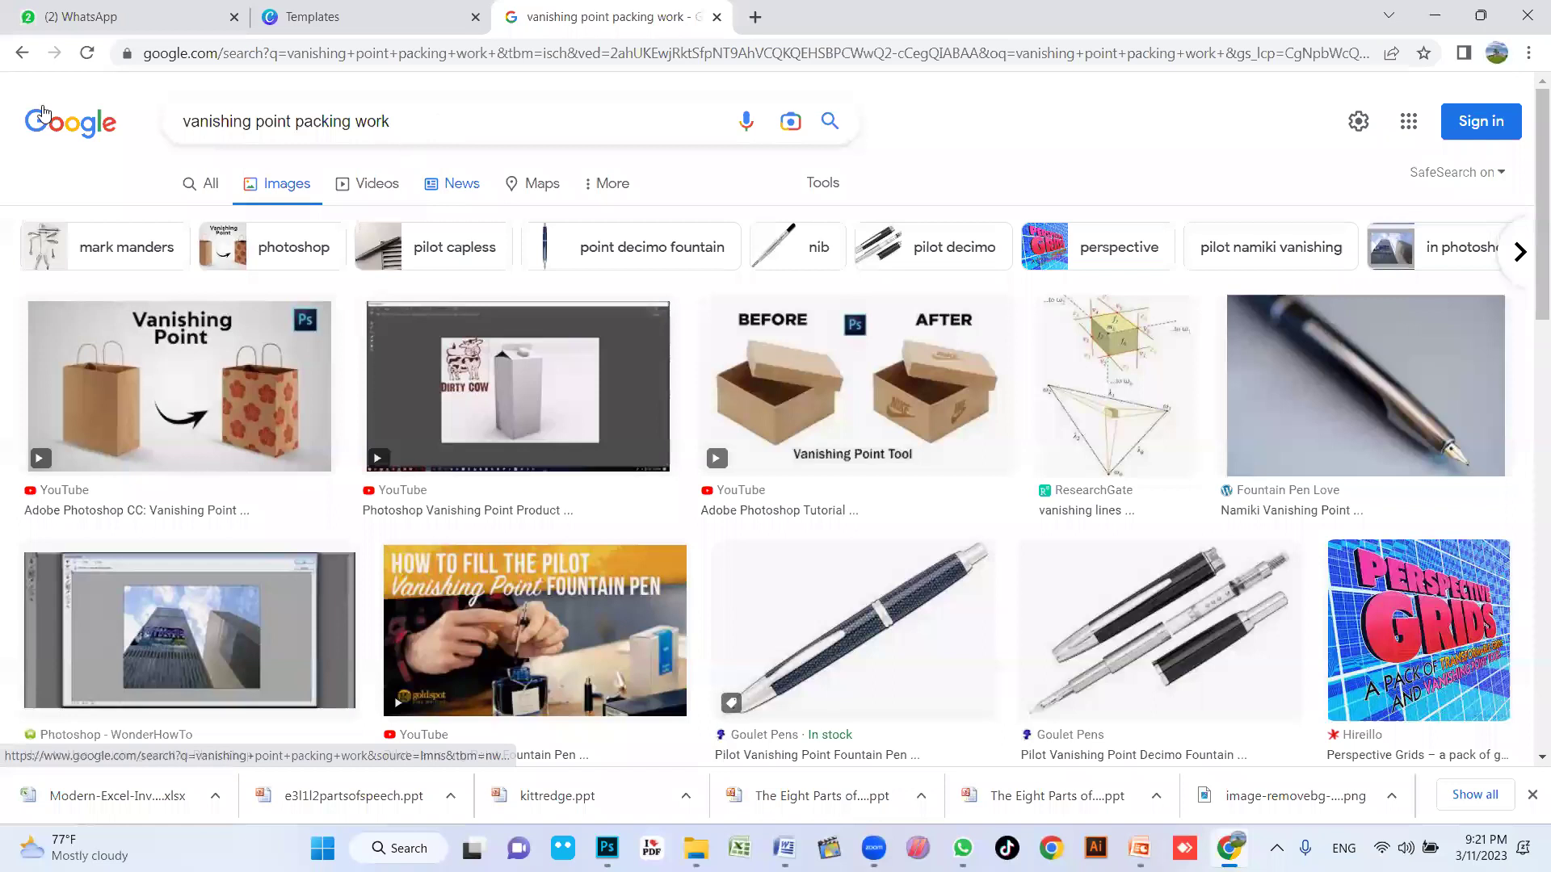
# Step: Search Google Images for "stairs mat vanishiing point"
pyautogui.write('stair')
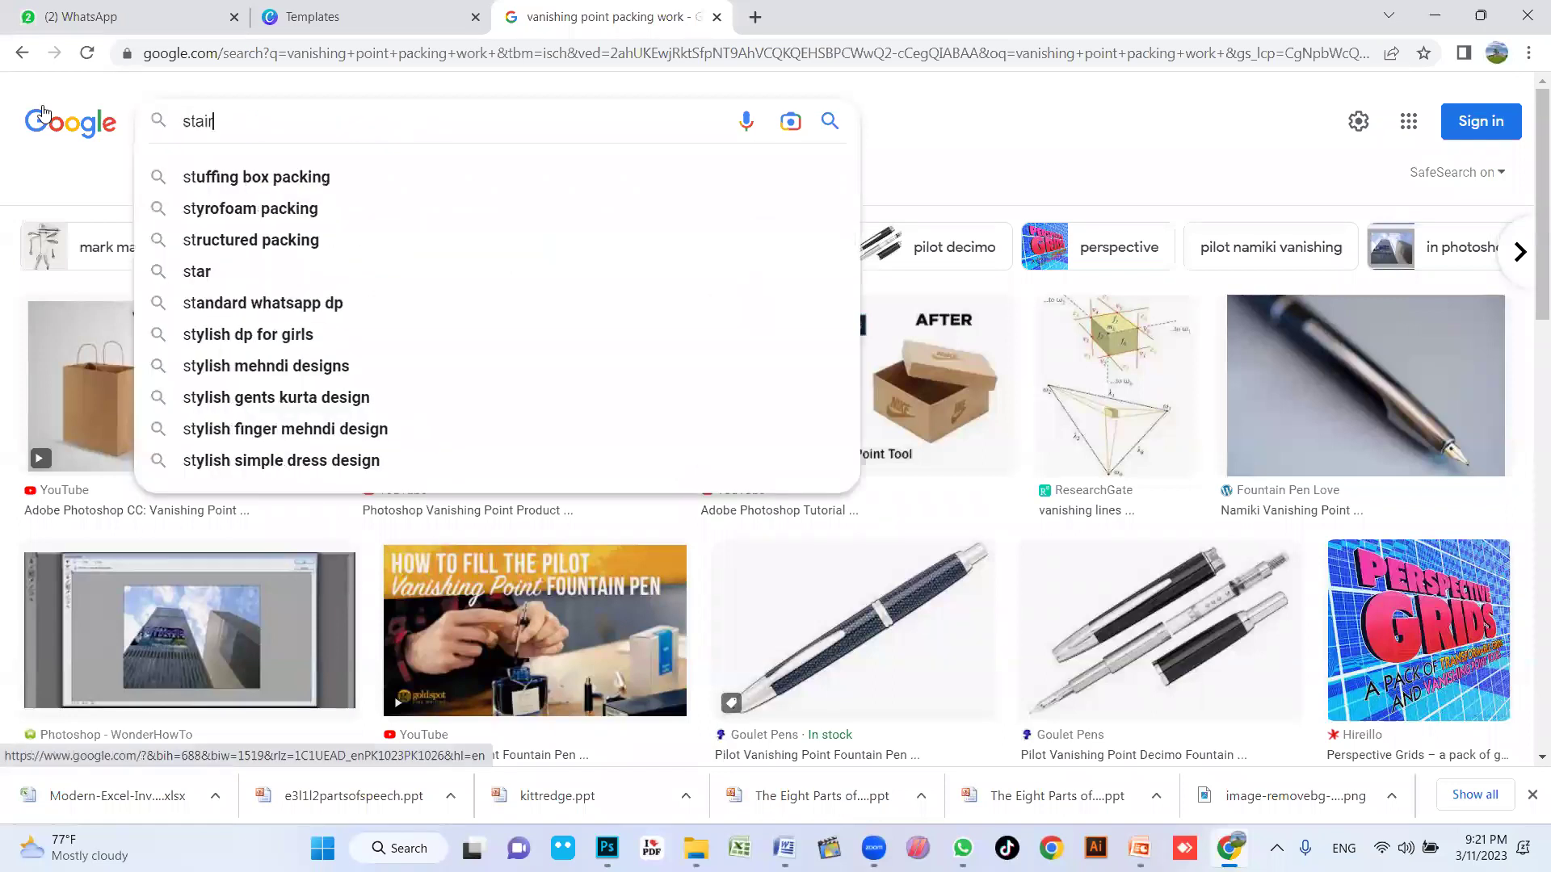
pyautogui.write('s mat va')
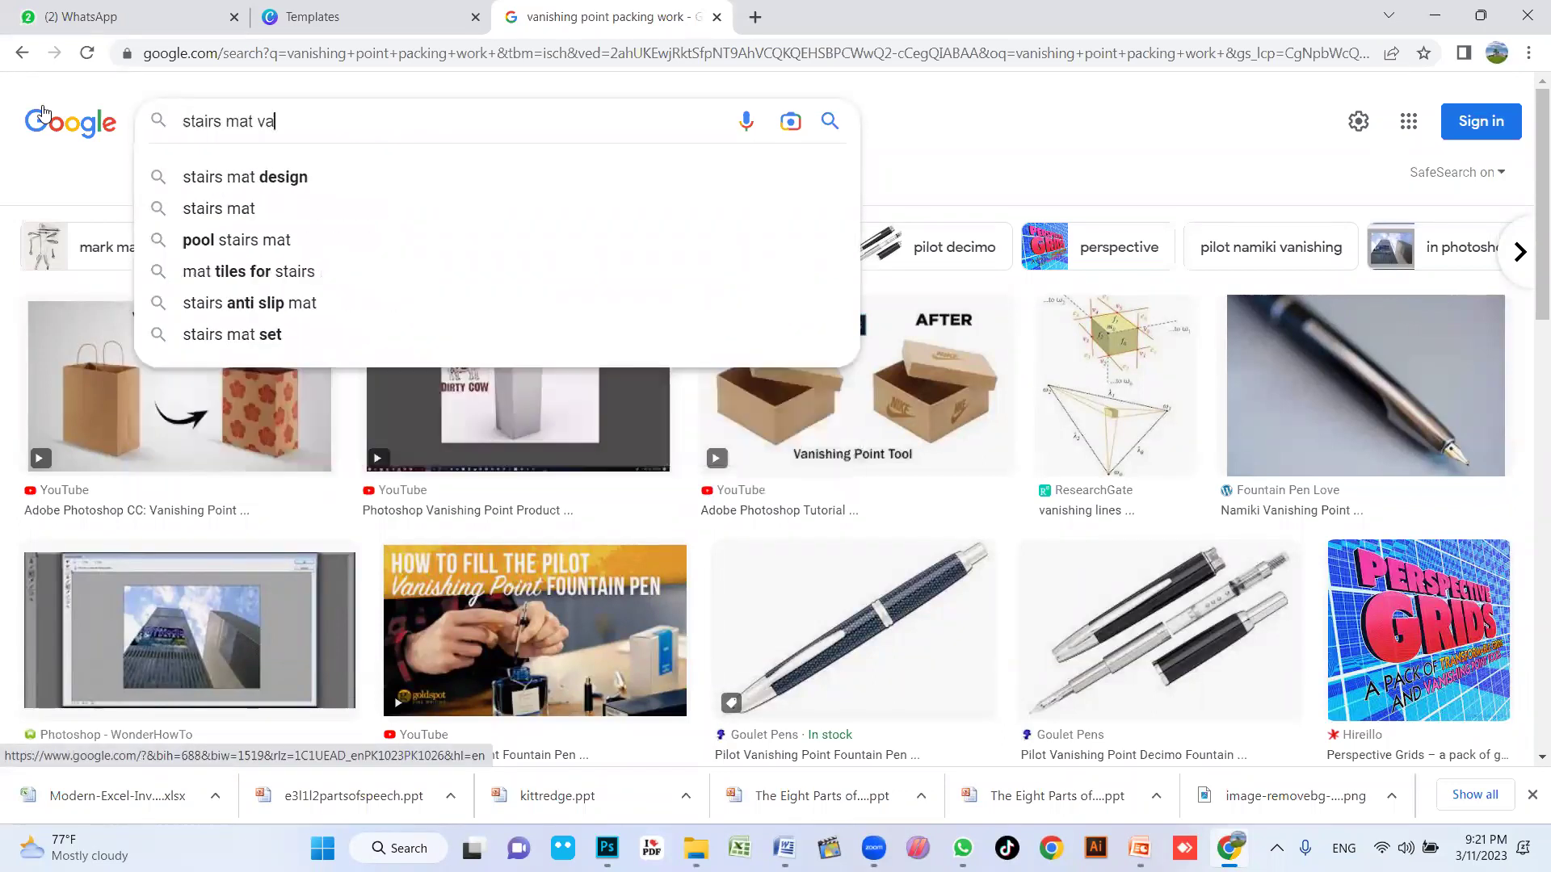
pyautogui.write('nishiing point')
pyautogui.press('Return')
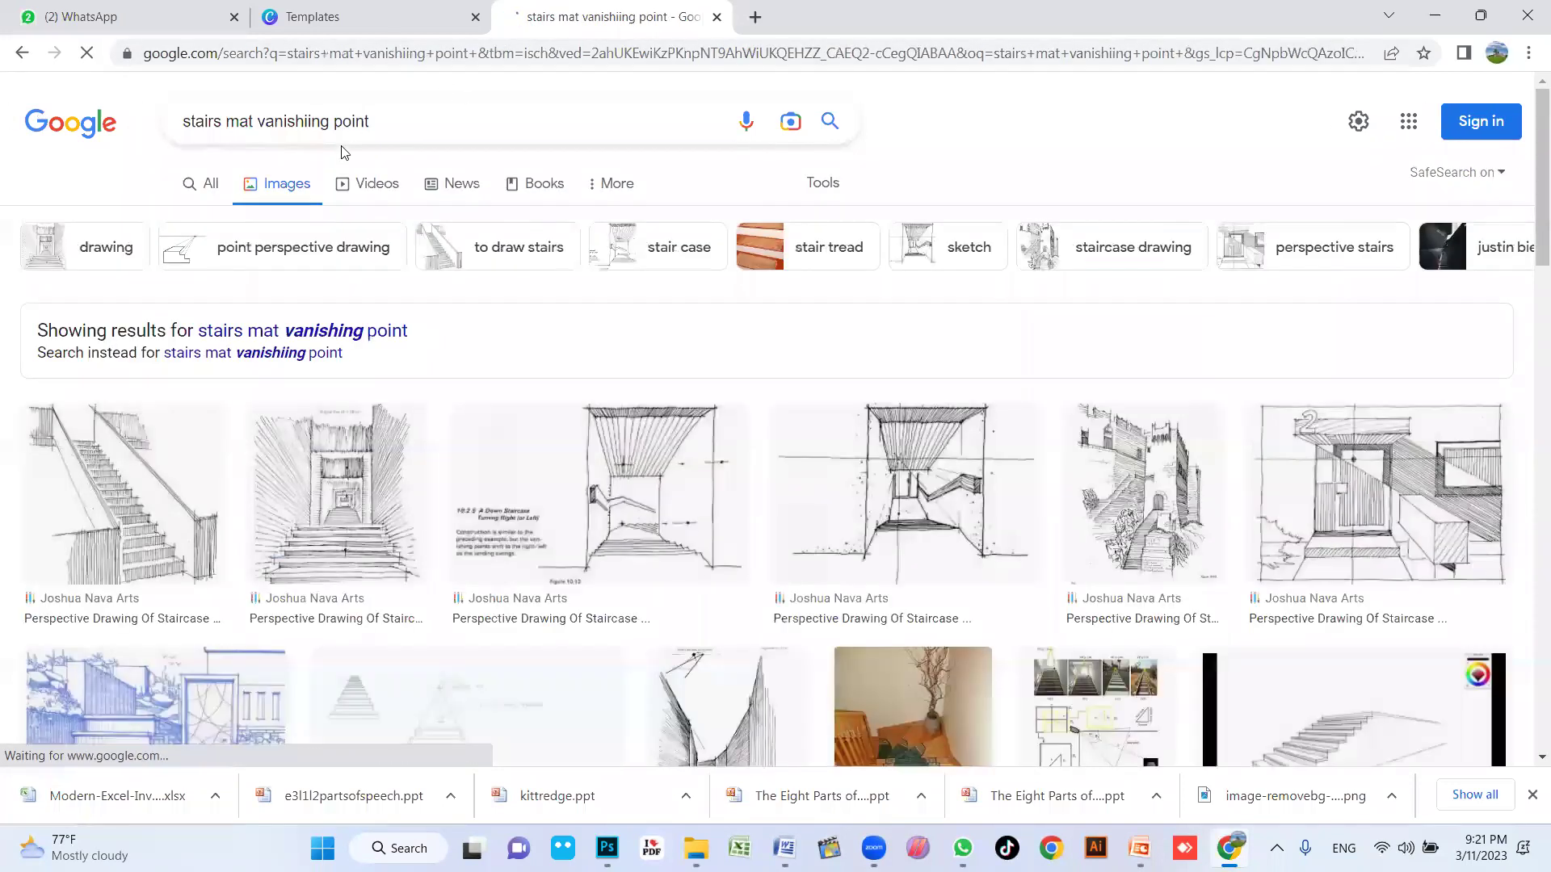
# Step: Preview the green Pinterest stair mat photo and examine the related and remaining results for a suitable staircase image
pyautogui.scroll(-3, 782, 470)
pyautogui.scroll(-1, 906, 475)
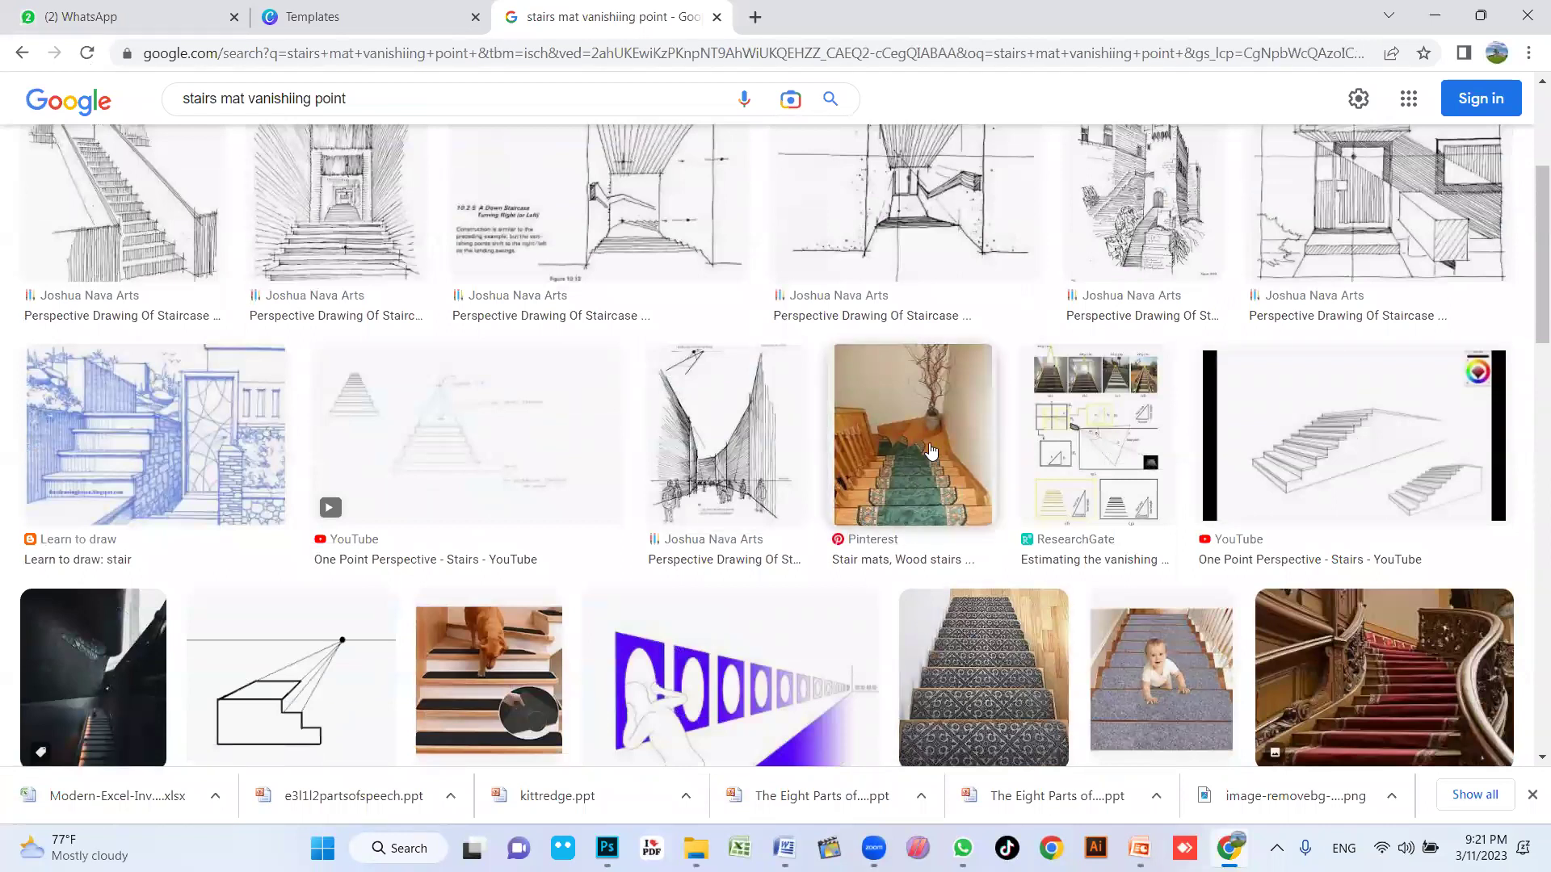
pyautogui.scroll(-1, 931, 451)
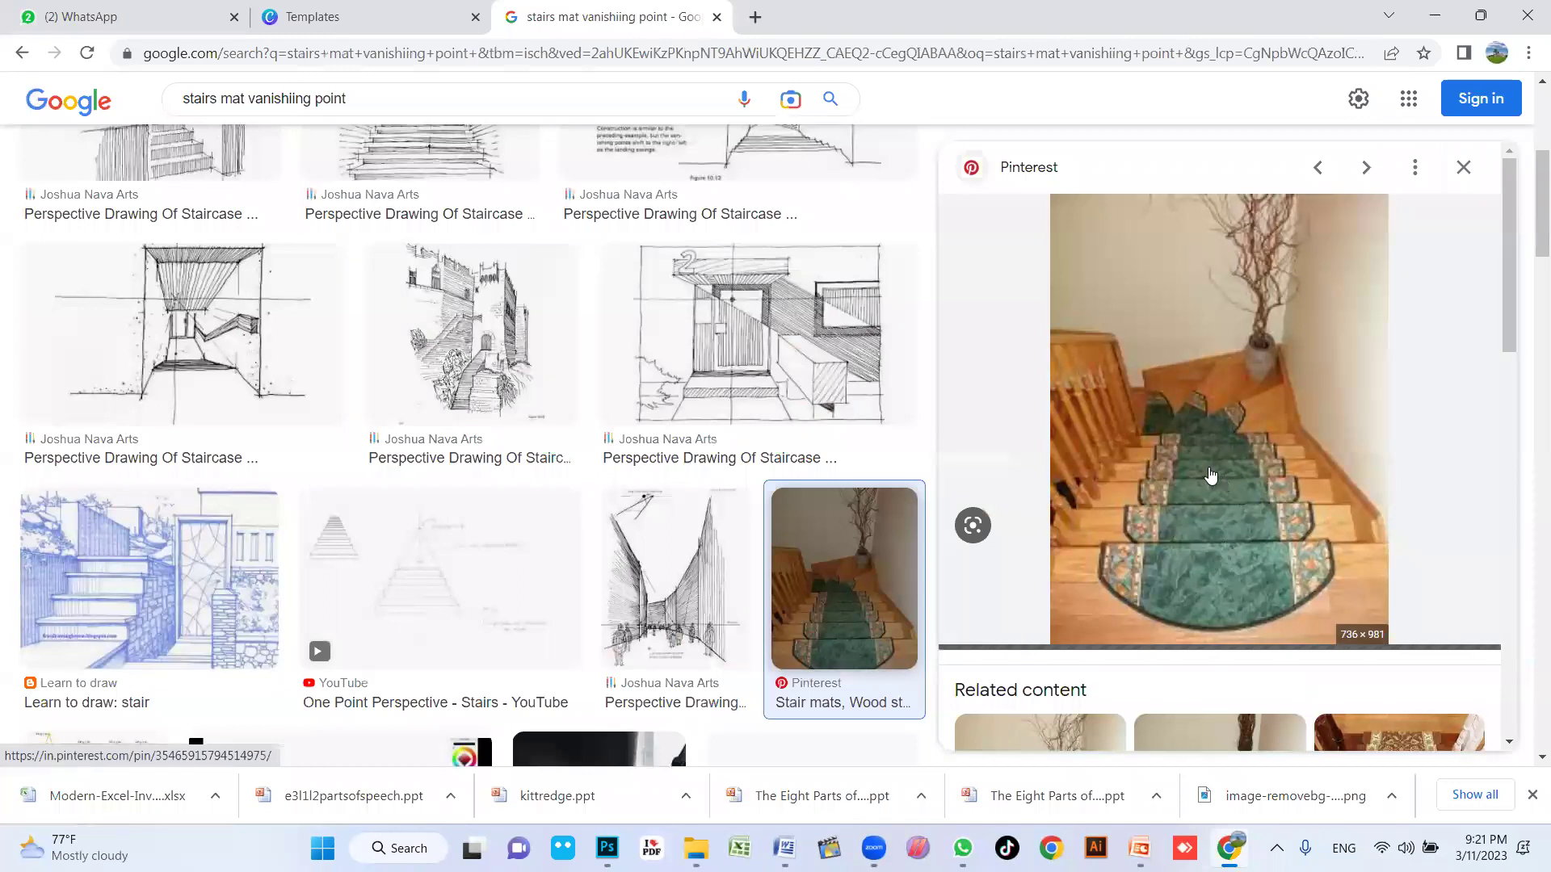
pyautogui.scroll(-5, 1228, 549)
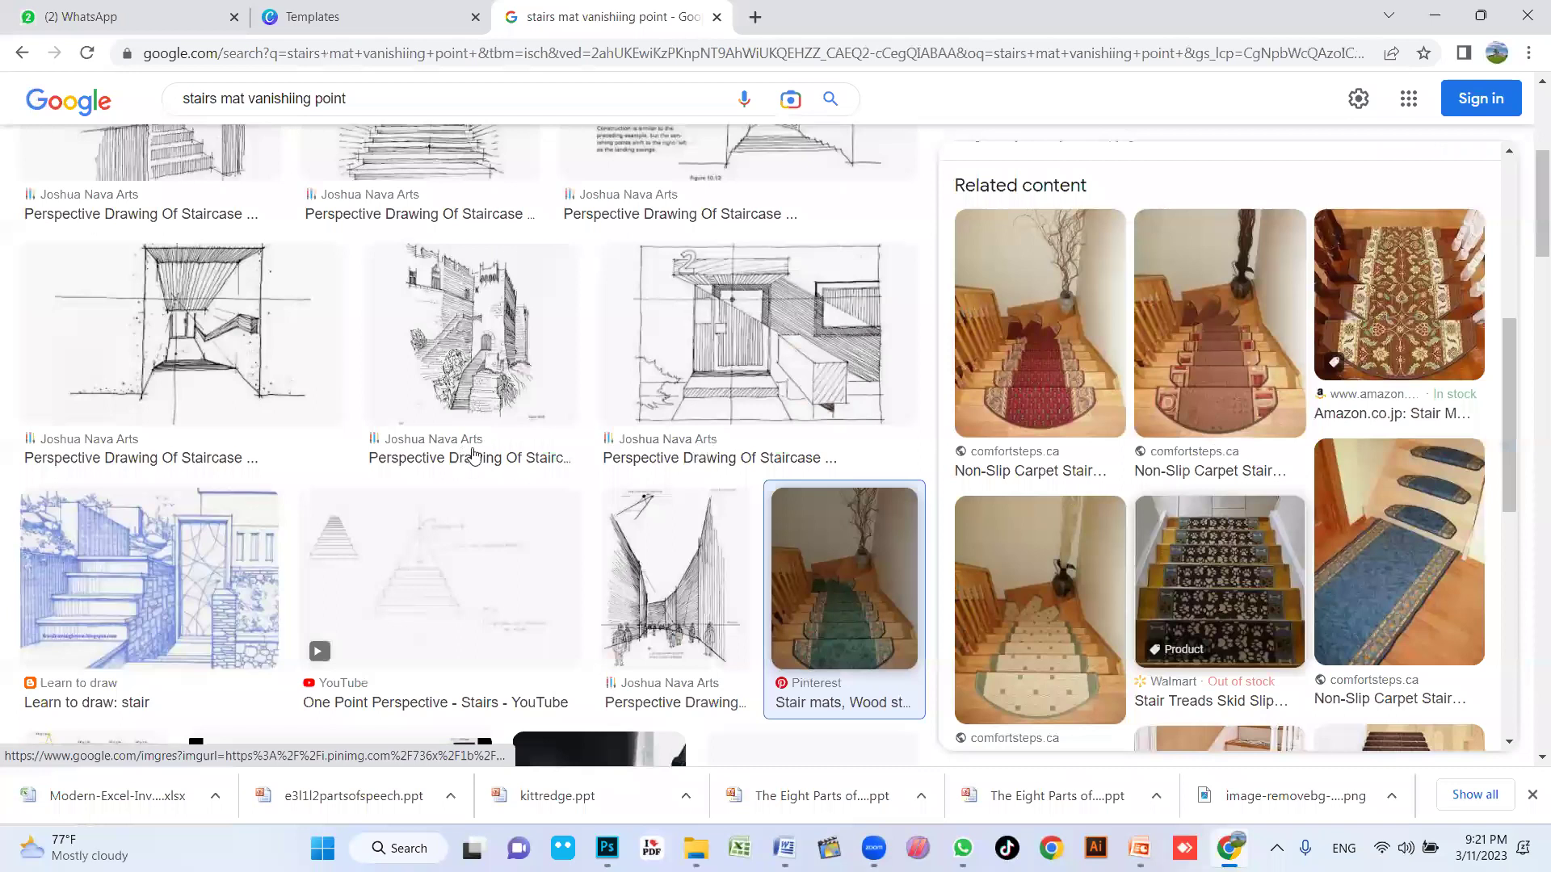
pyautogui.scroll(-5, 473, 458)
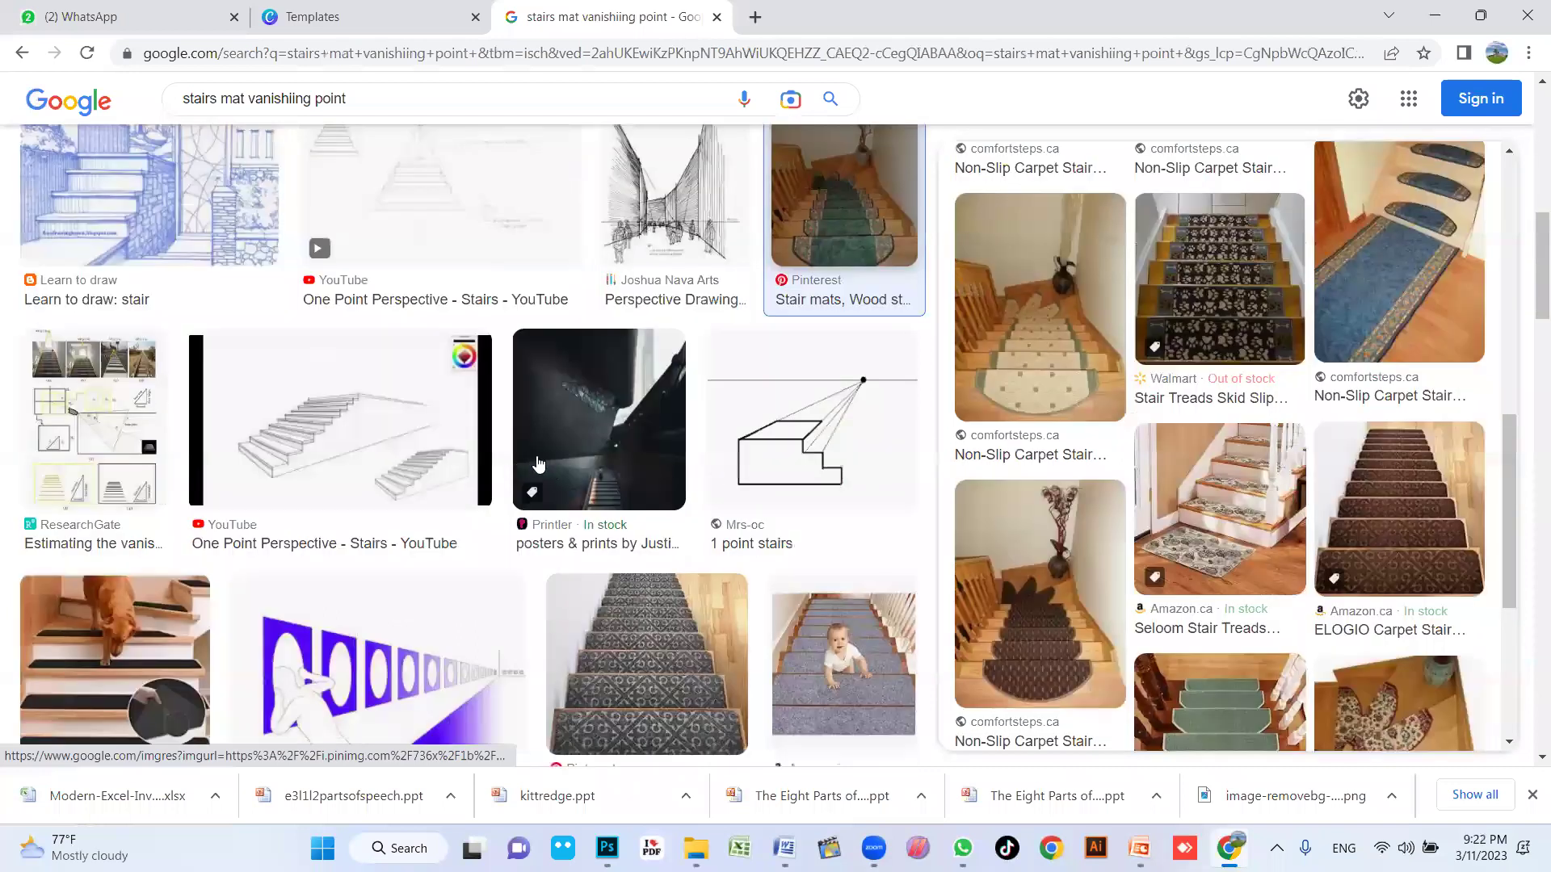
pyautogui.scroll(-5, 370, 416)
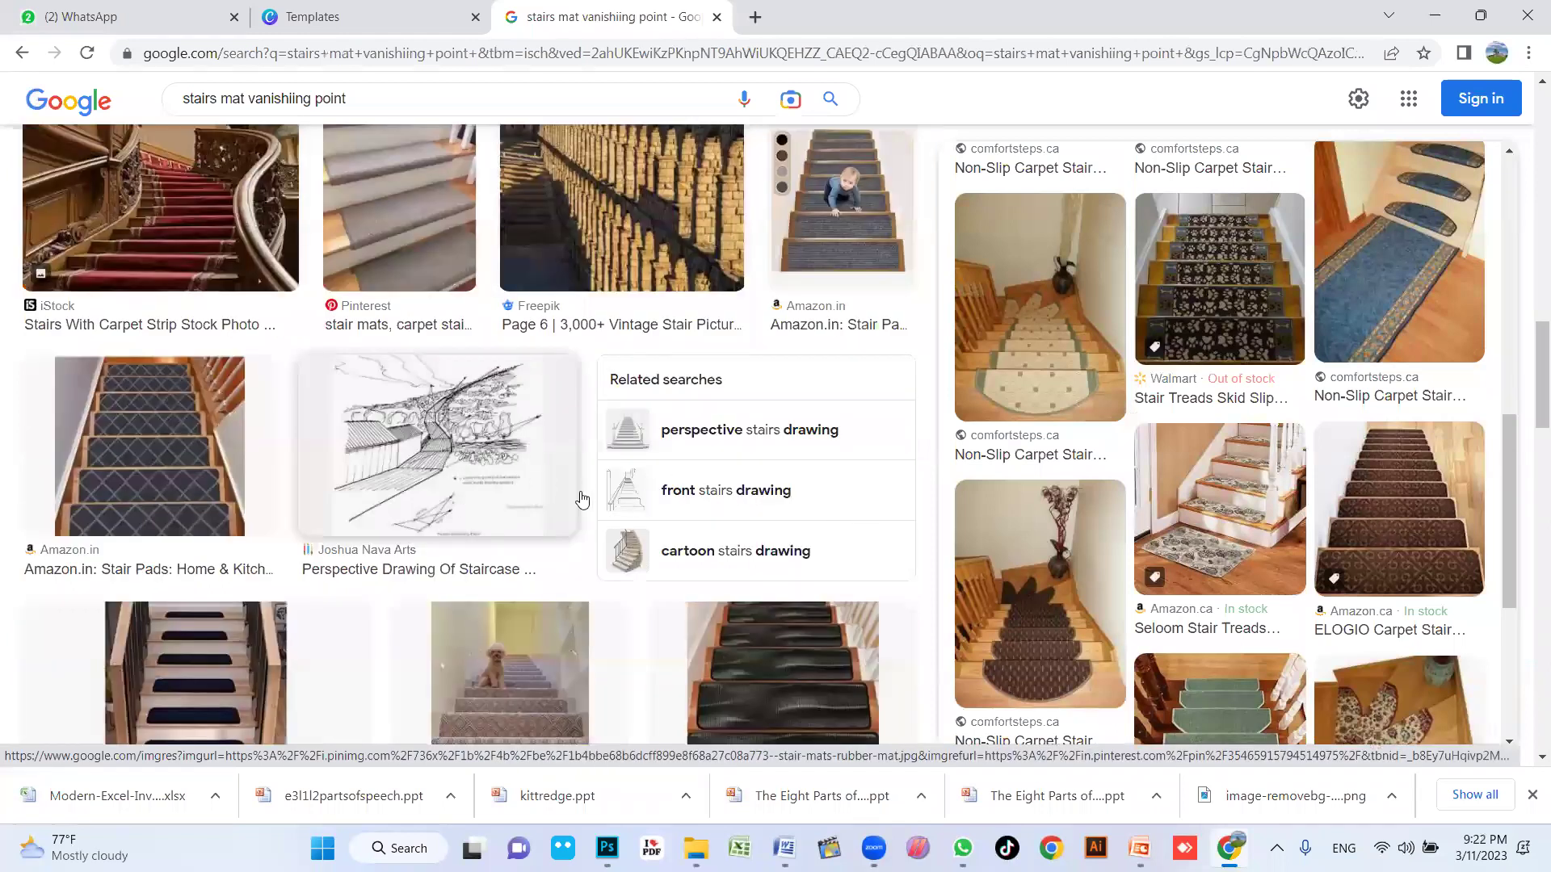
pyautogui.scroll(-6, 173, 504)
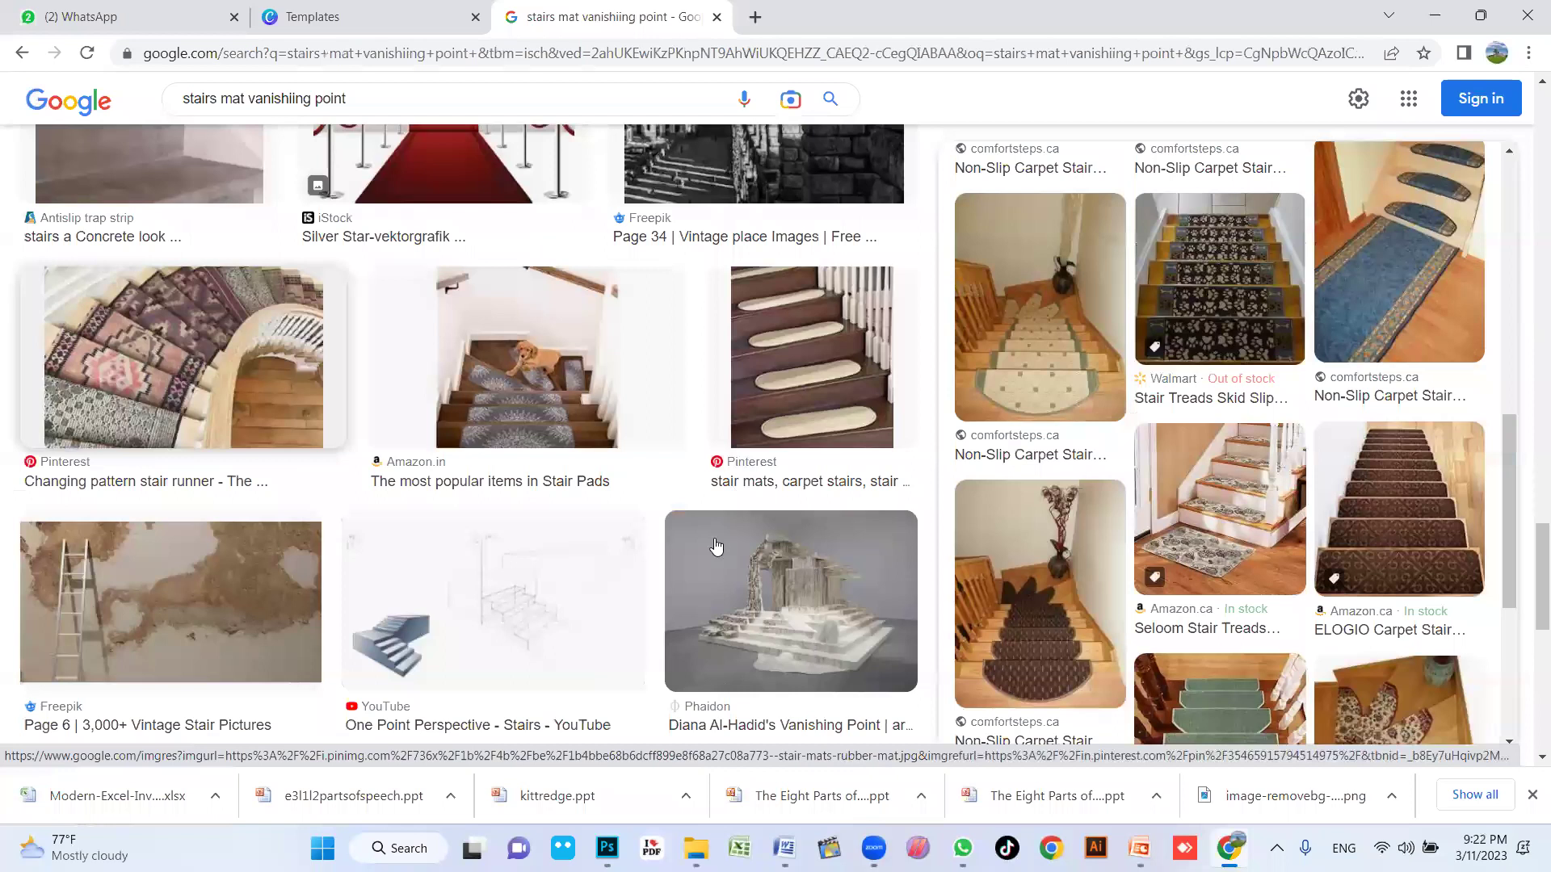
pyautogui.scroll(-3, 776, 646)
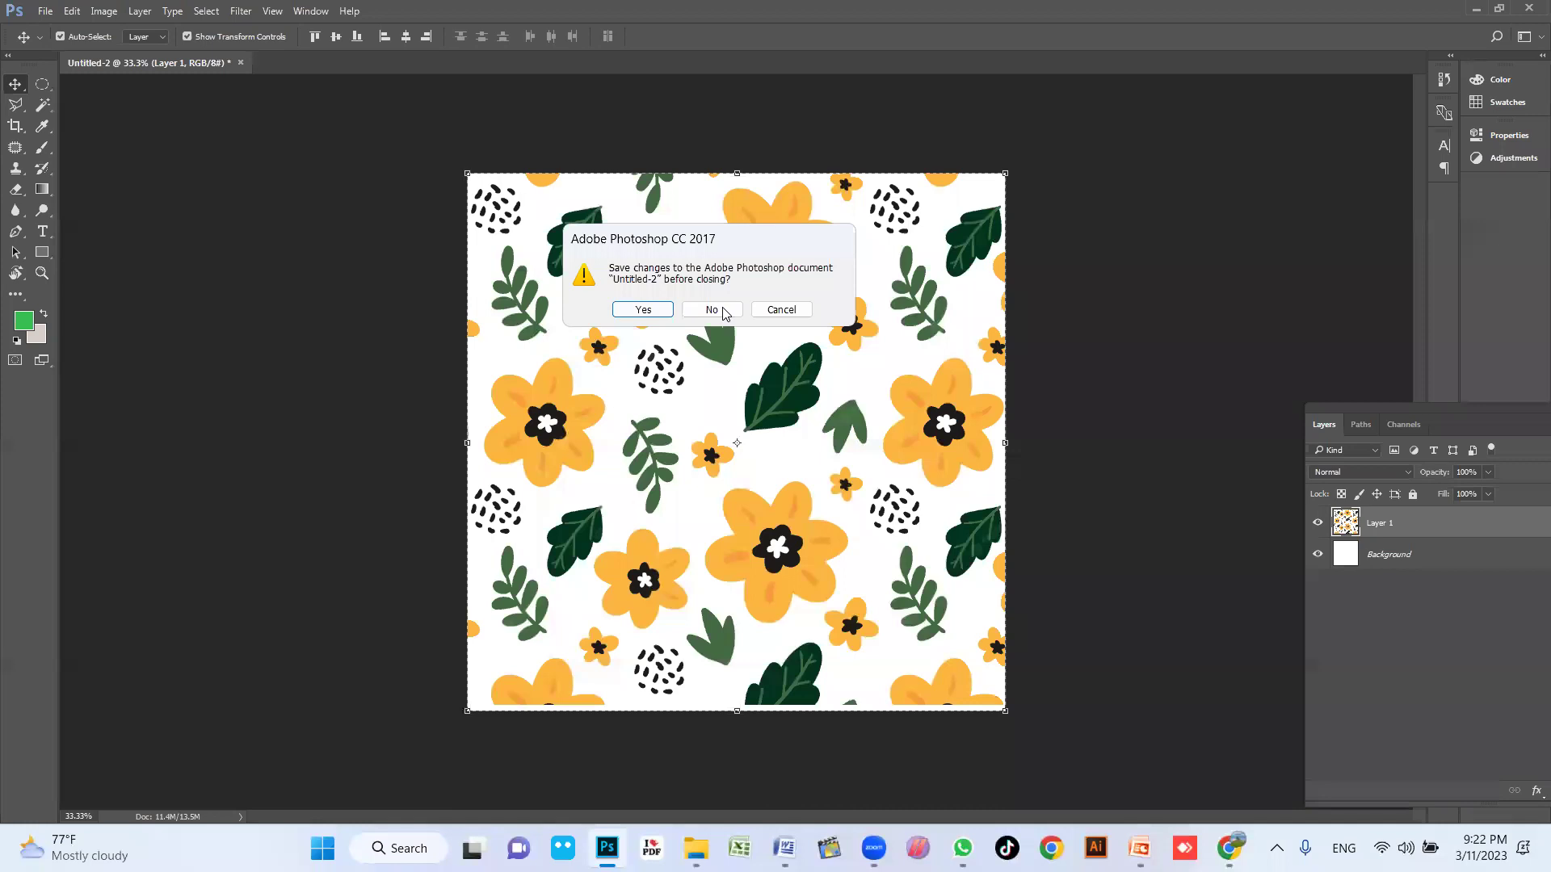
# Step: In Photoshop, close the Untitled-2 pattern document without saving and return to the stair mat image results in Chrome
pyautogui.click(711, 310)
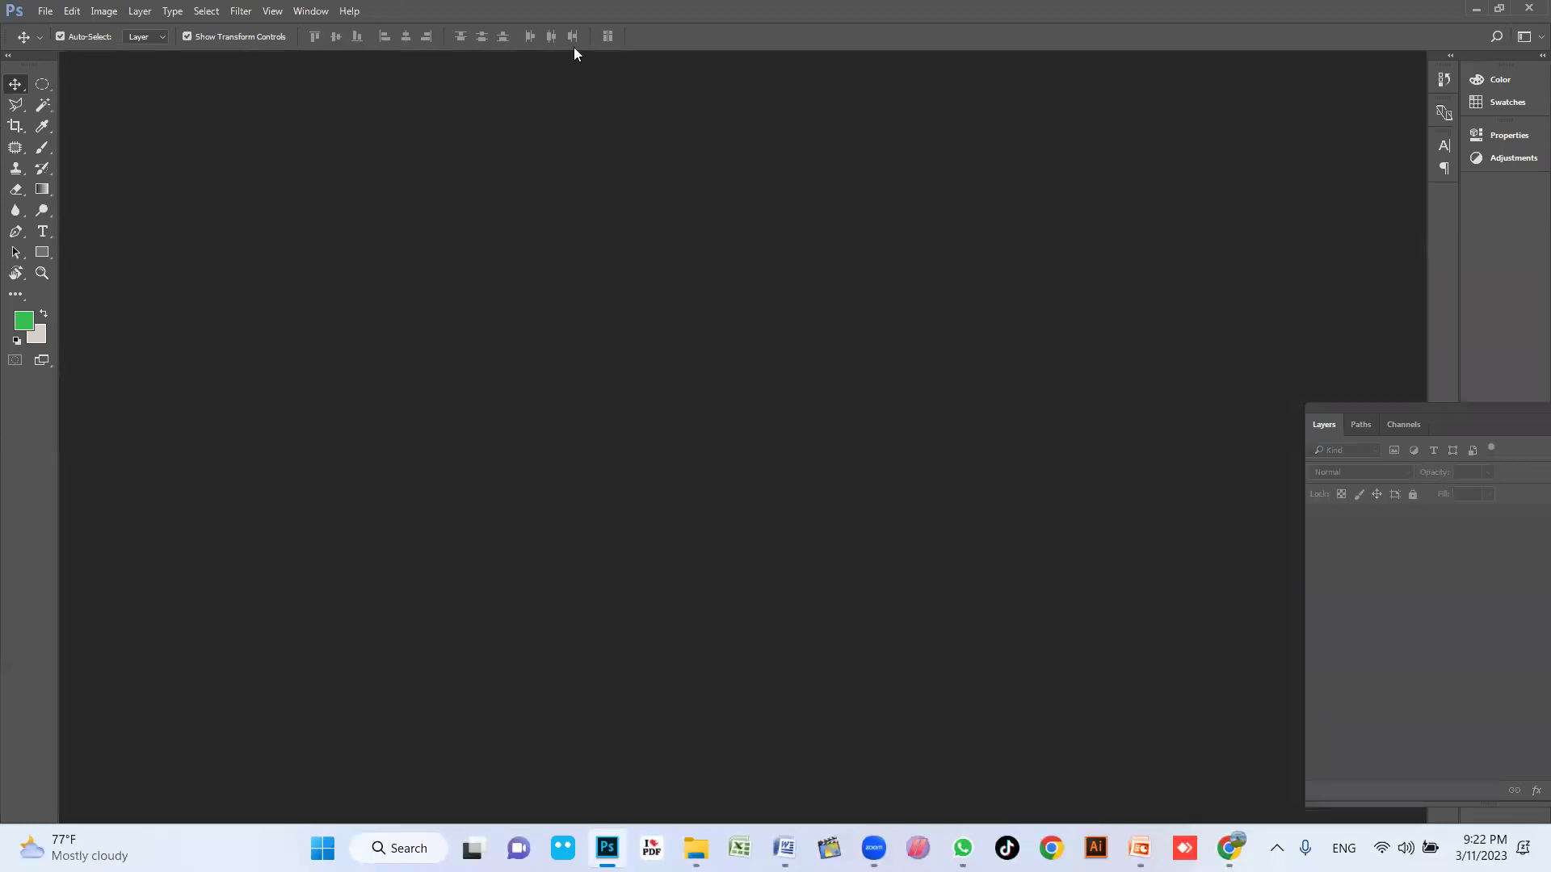
pyautogui.click(1229, 848)
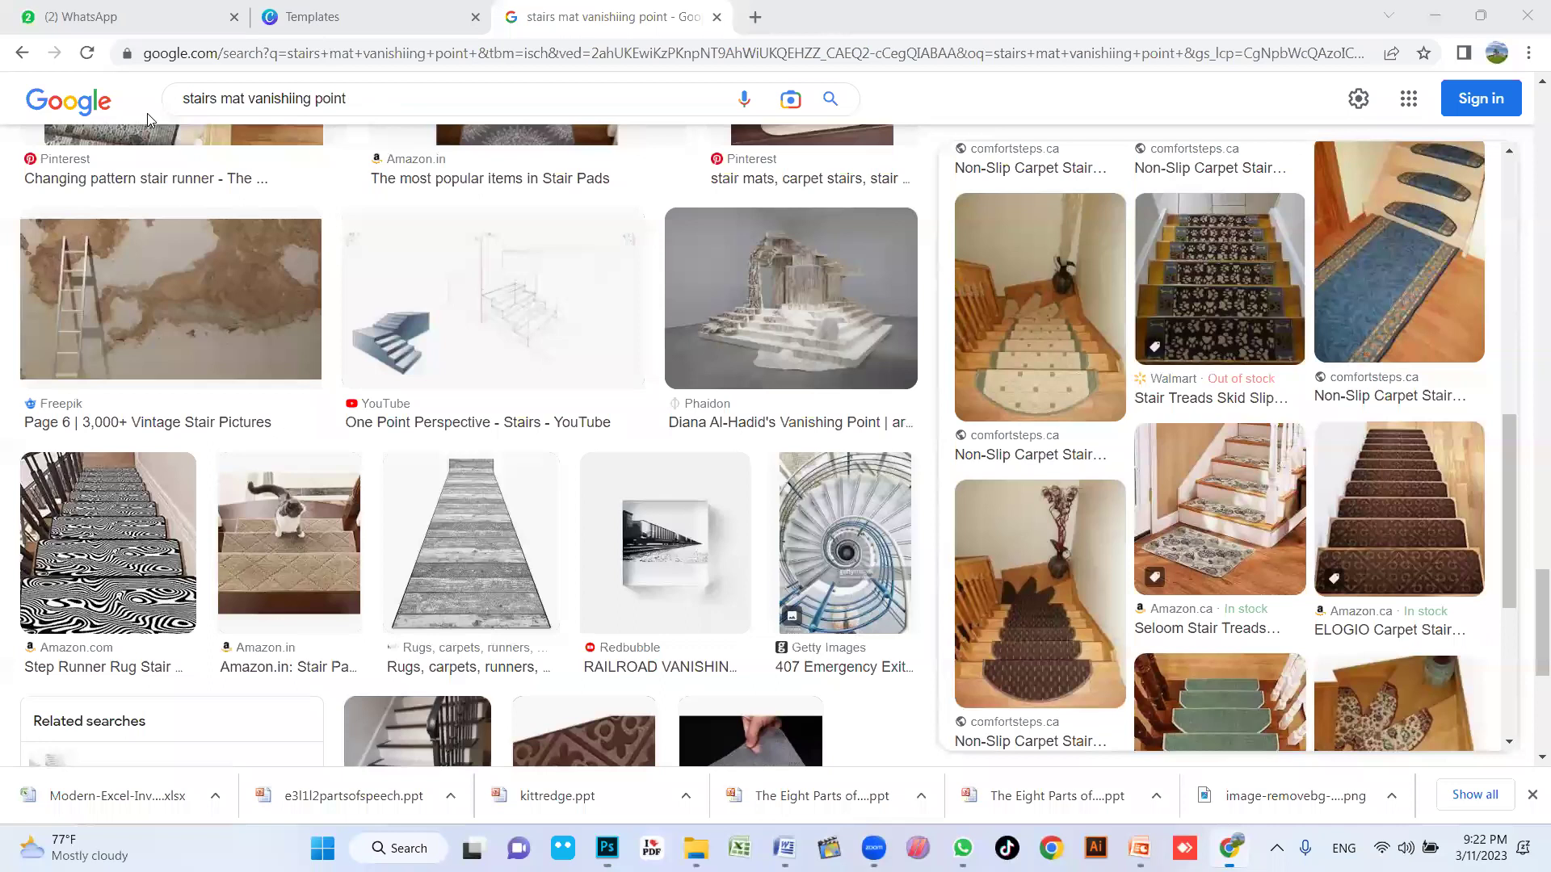
# Step: Search Google Images for "face pimples pics" and filter the results to large images
pyautogui.write('face pimpl')
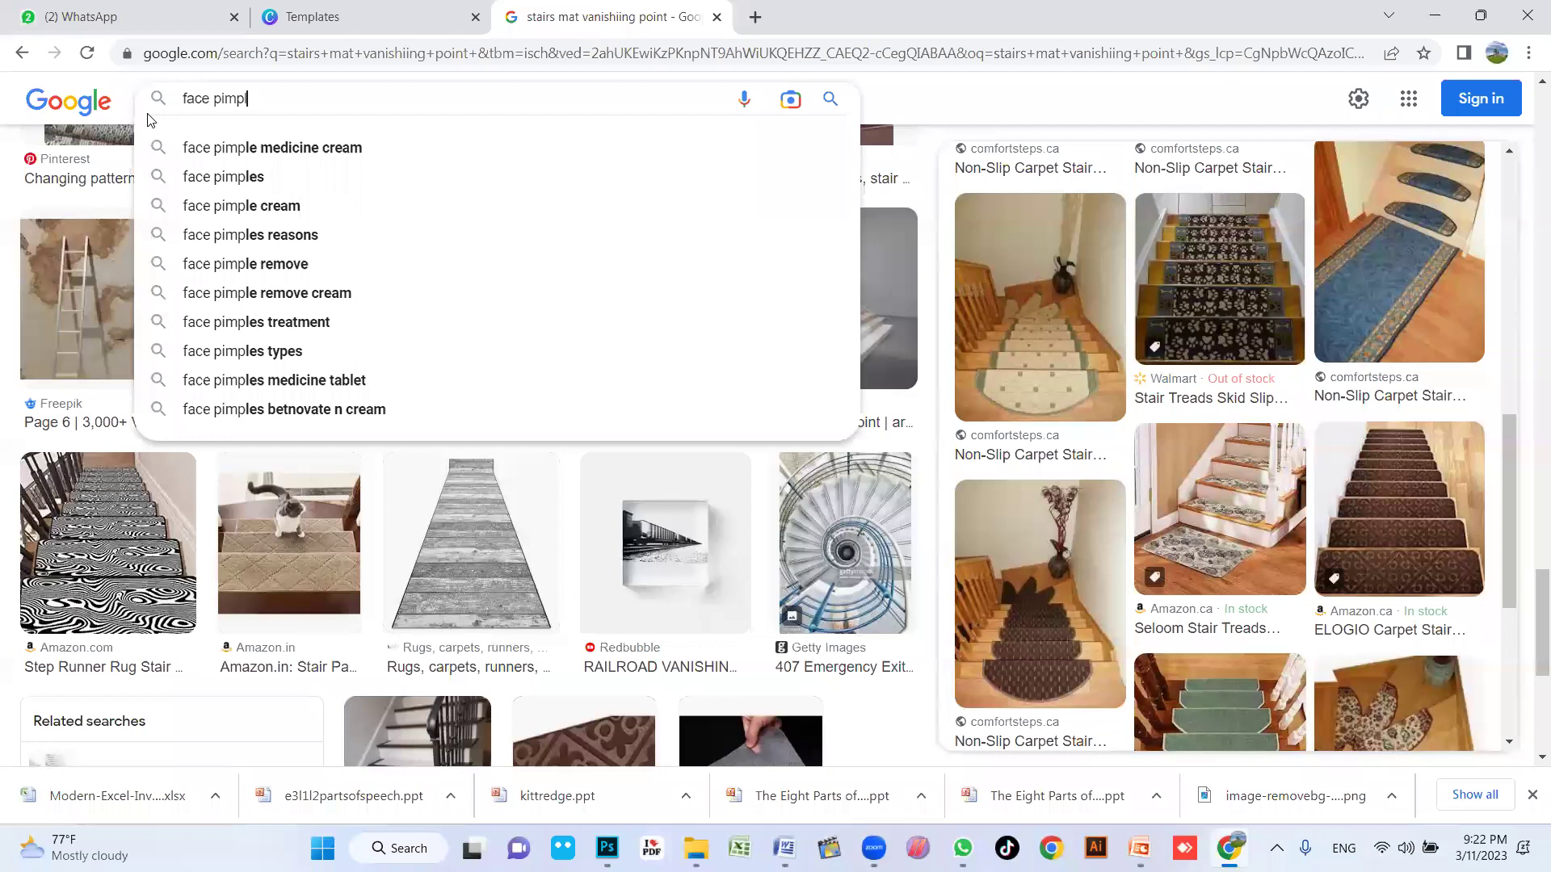
pyautogui.write('es pics')
pyautogui.press('Return')
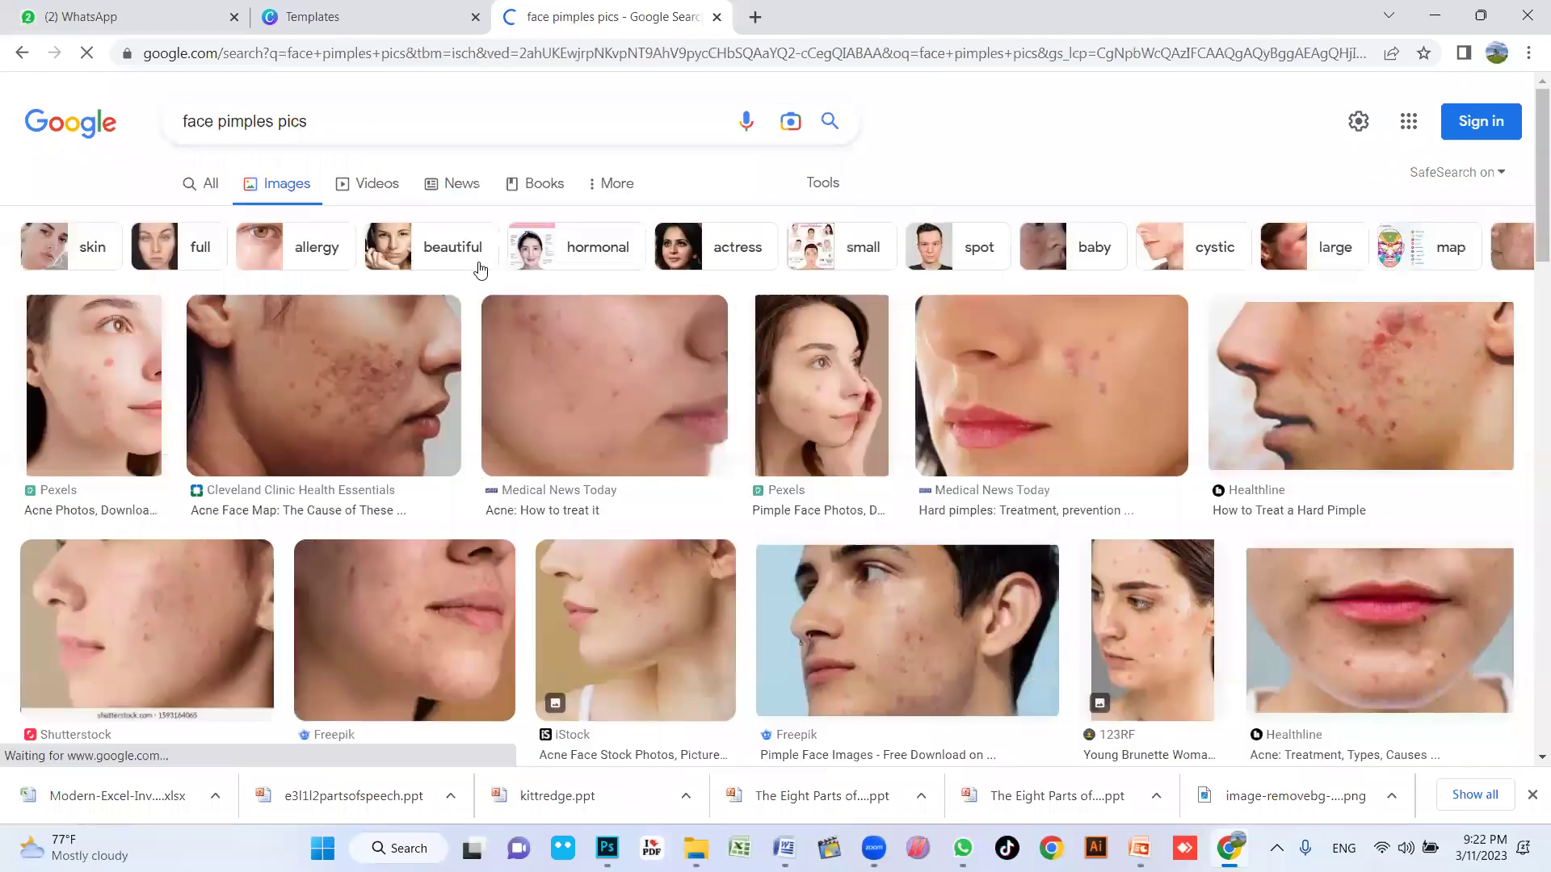
pyautogui.click(186, 220)
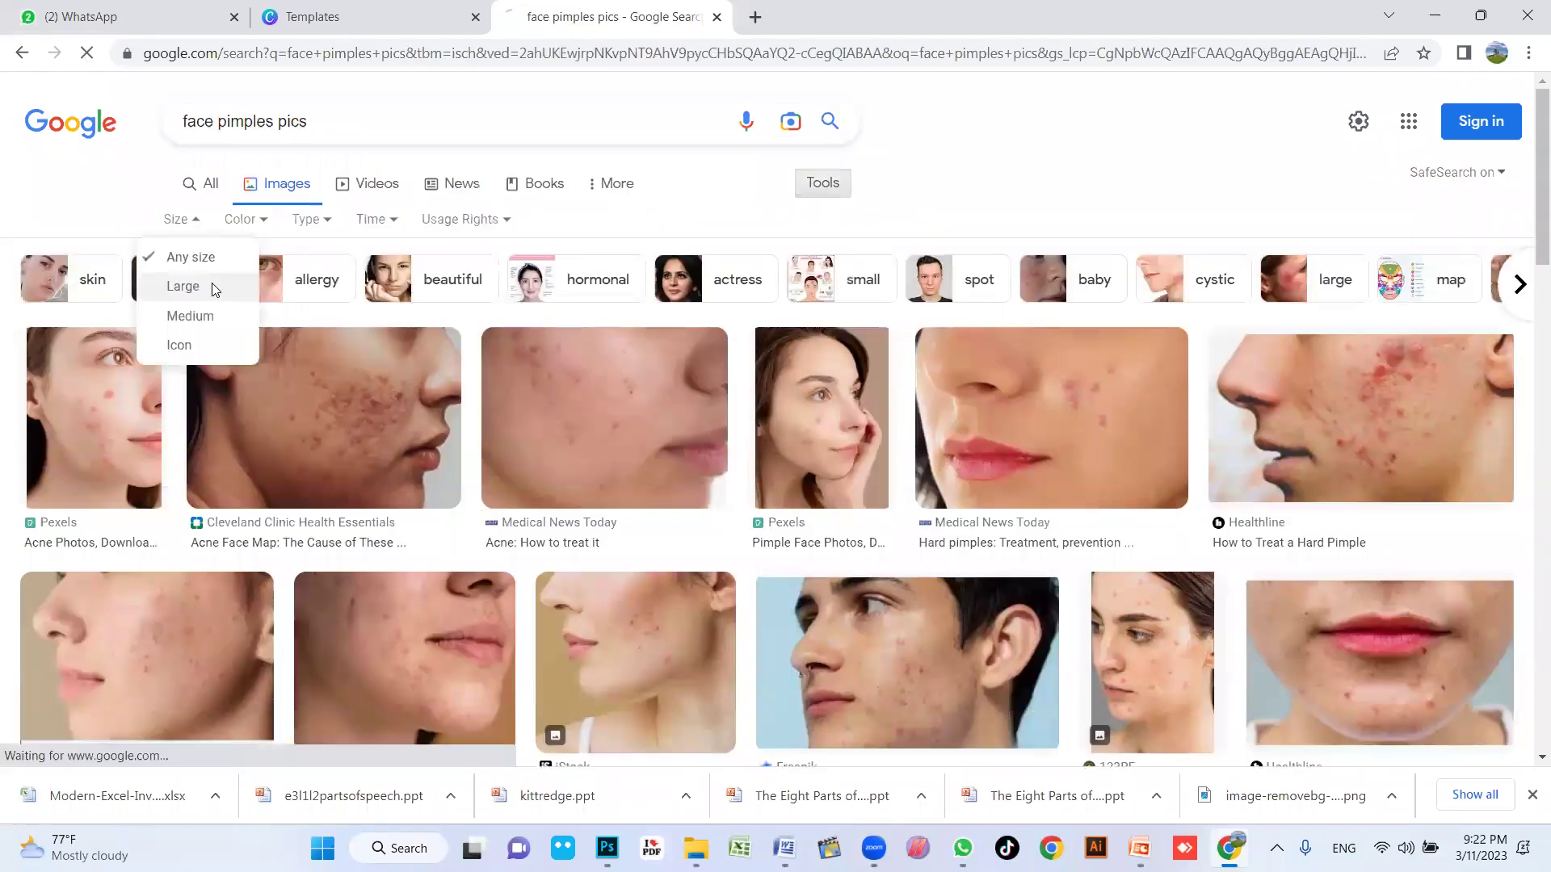
pyautogui.click(183, 287)
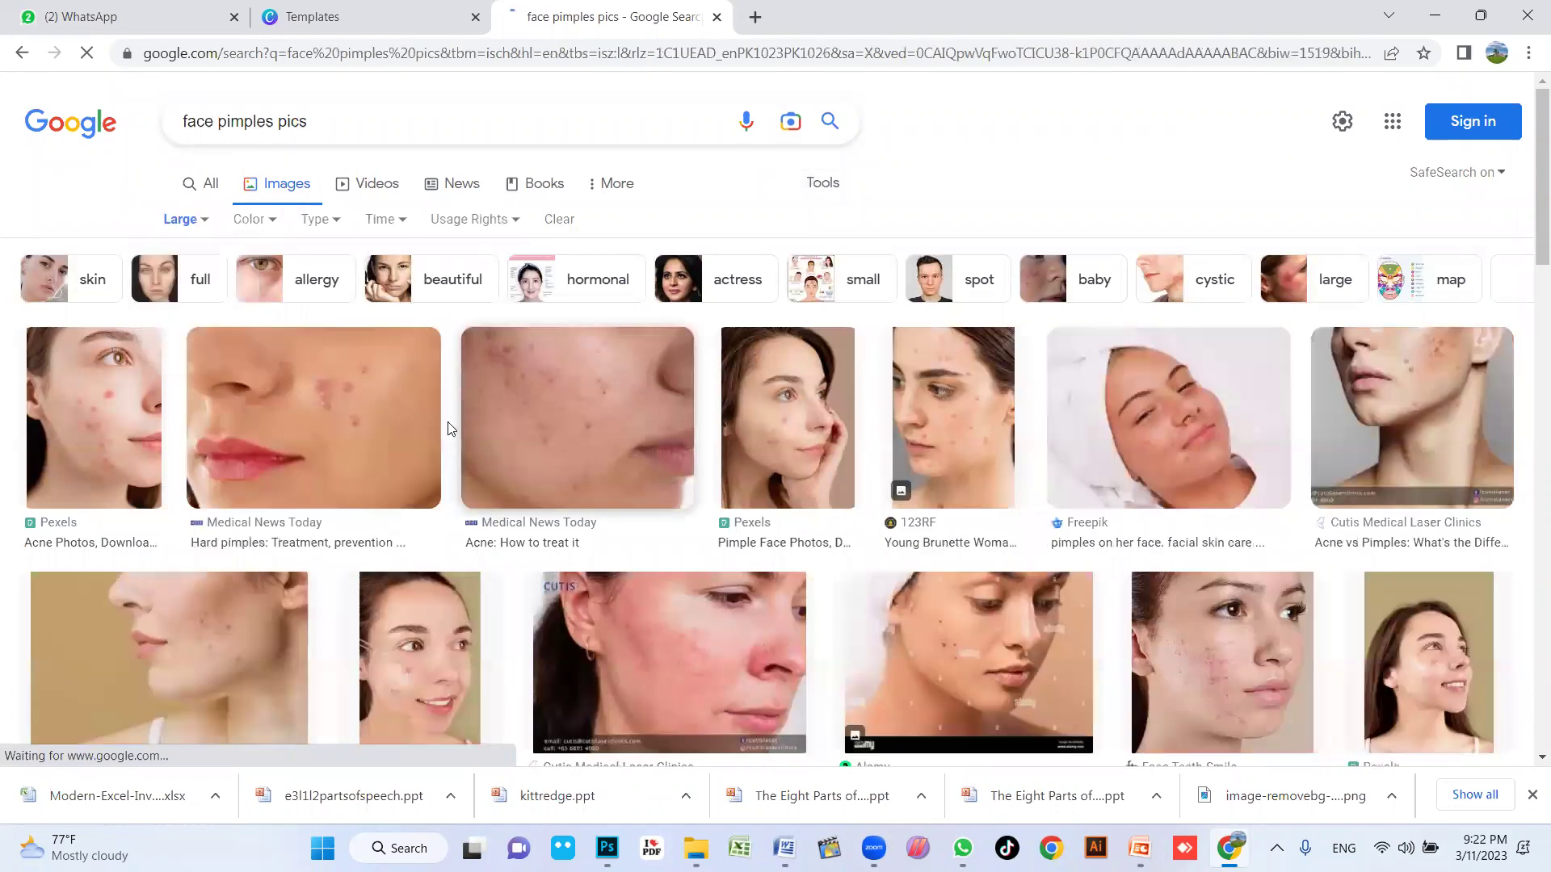
# Step: Find the MindBodyGreen acne face map portrait in the results and save it to the Desktop as a JPEG
pyautogui.scroll(-1, 450, 428)
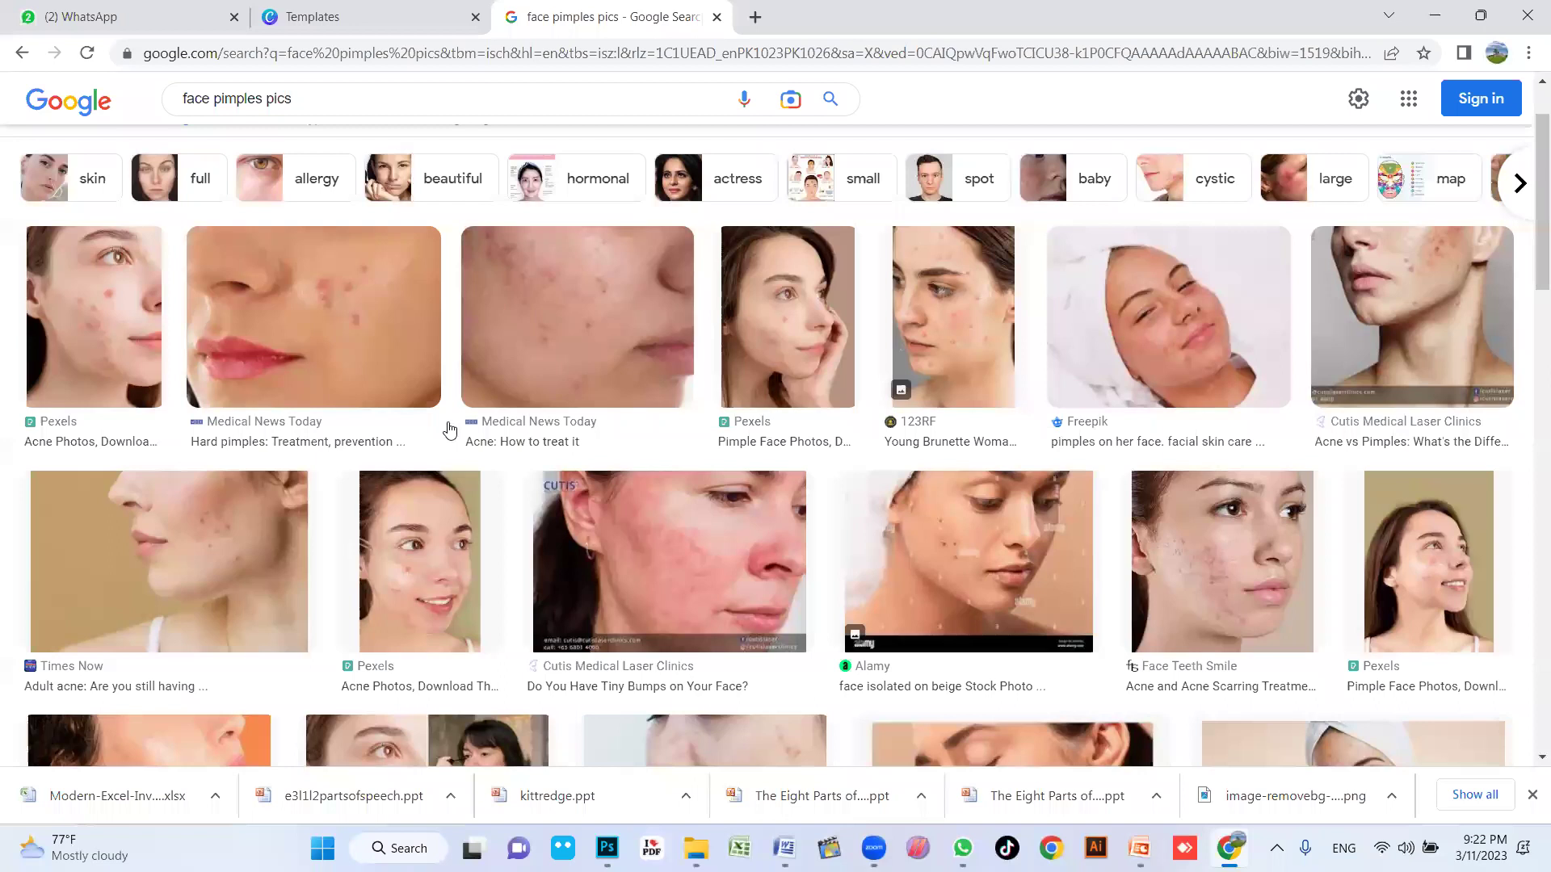
pyautogui.scroll(-5, 450, 428)
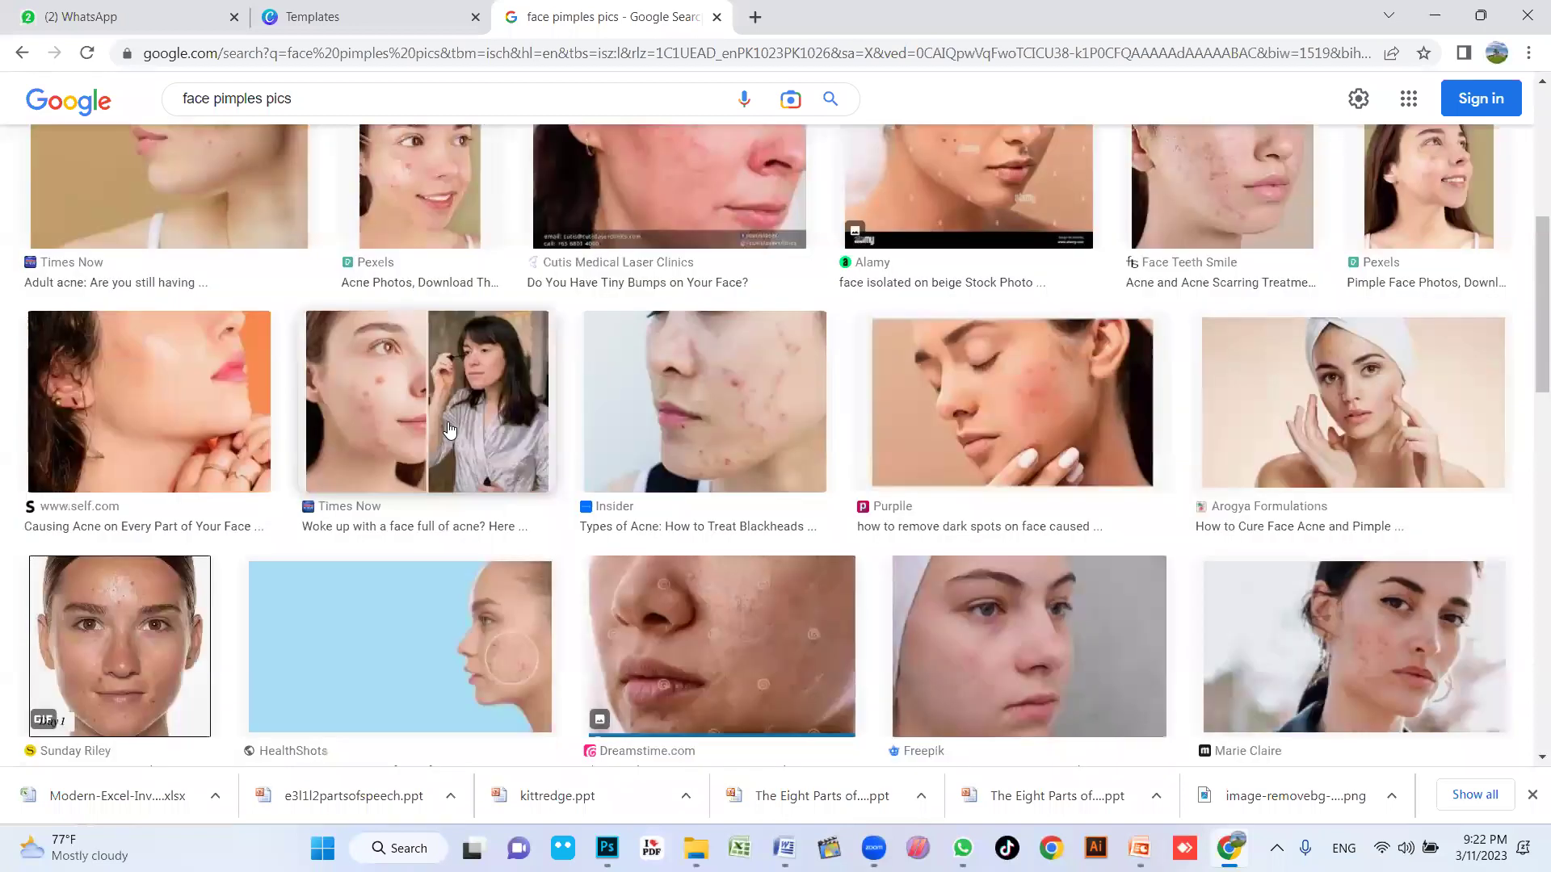
pyautogui.scroll(-3, 450, 428)
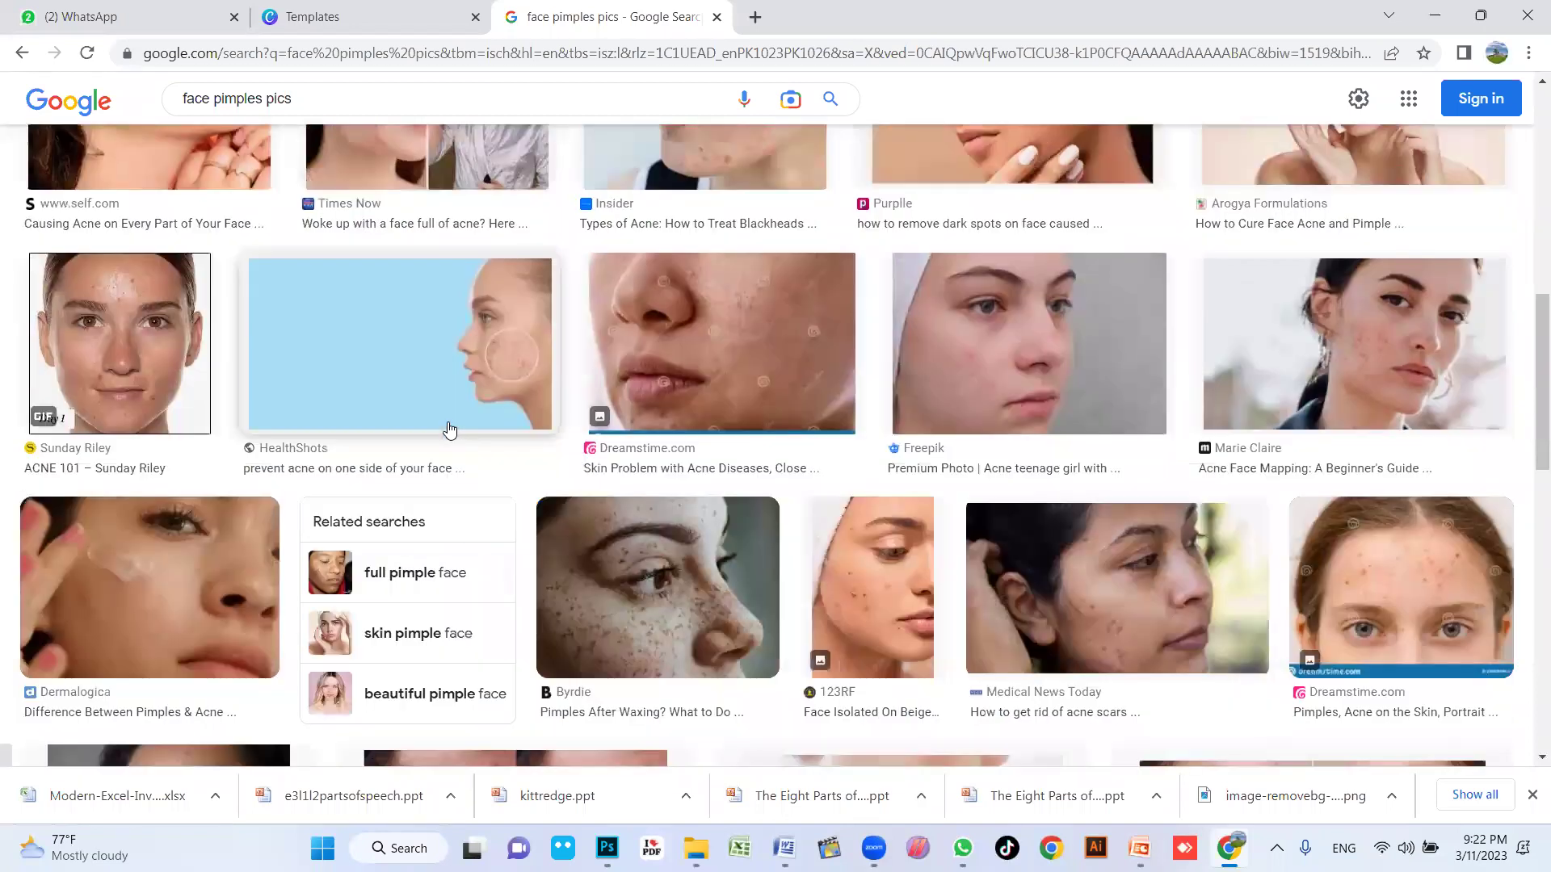
pyautogui.scroll(-3, 450, 428)
pyautogui.scroll(-5, 449, 428)
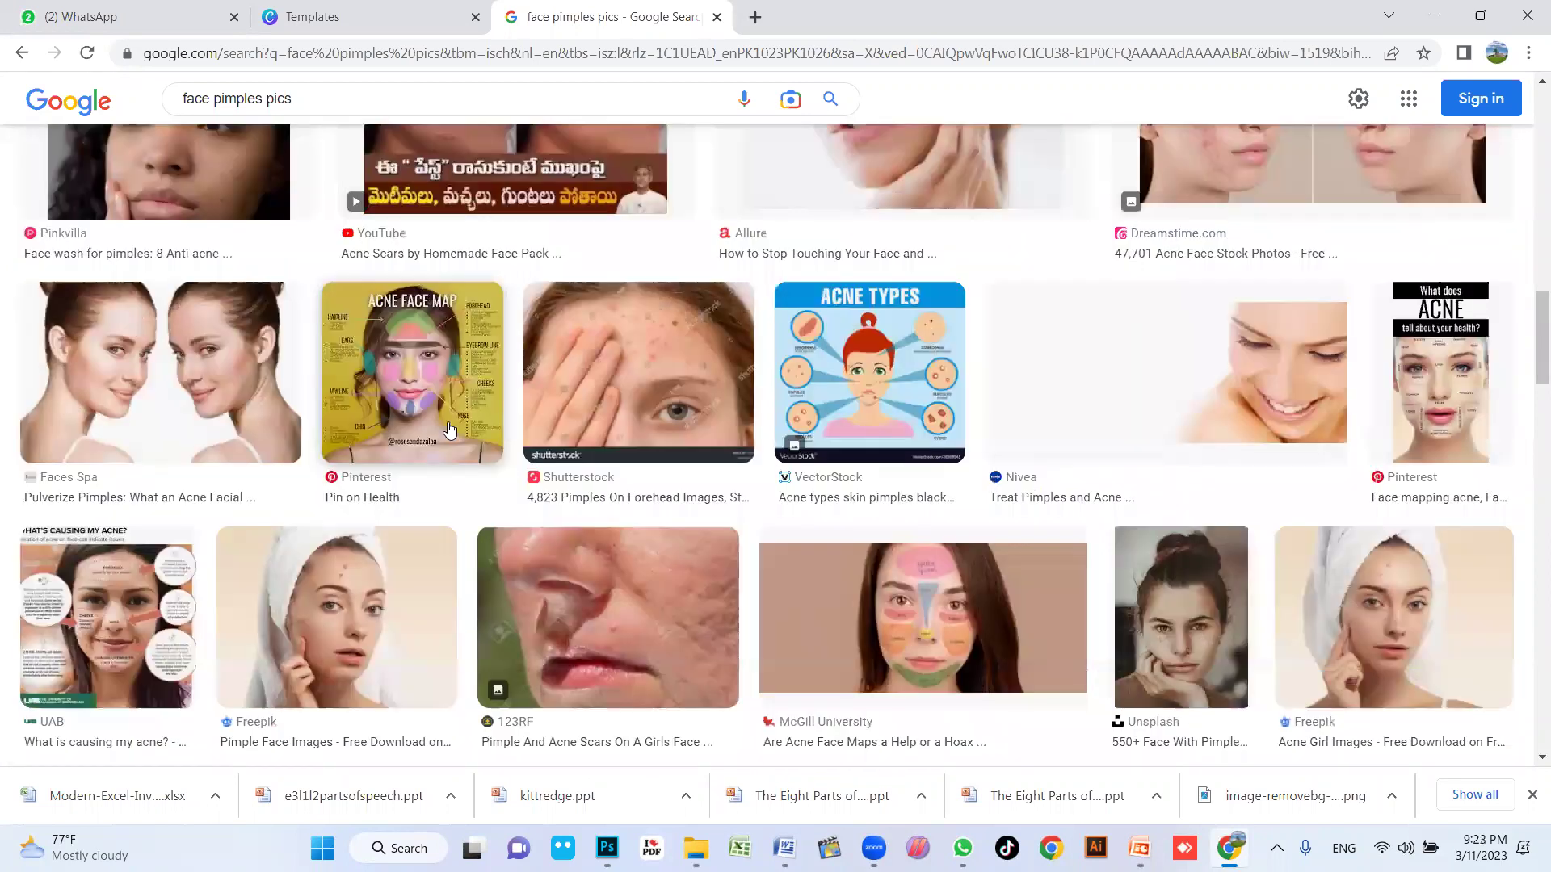
pyautogui.scroll(-5, 450, 428)
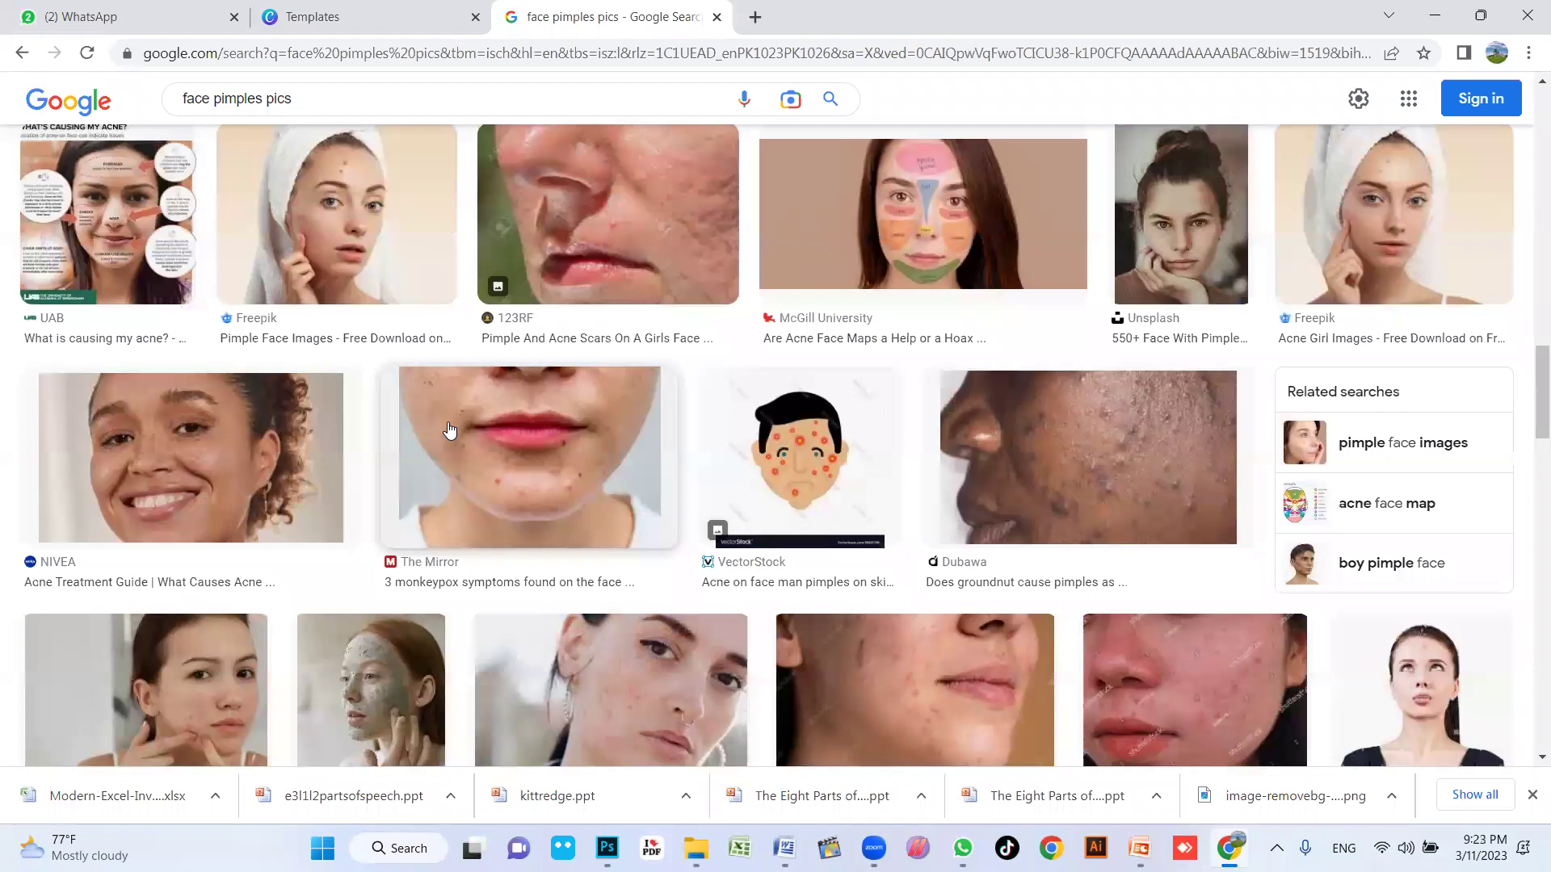
pyautogui.scroll(-5, 450, 428)
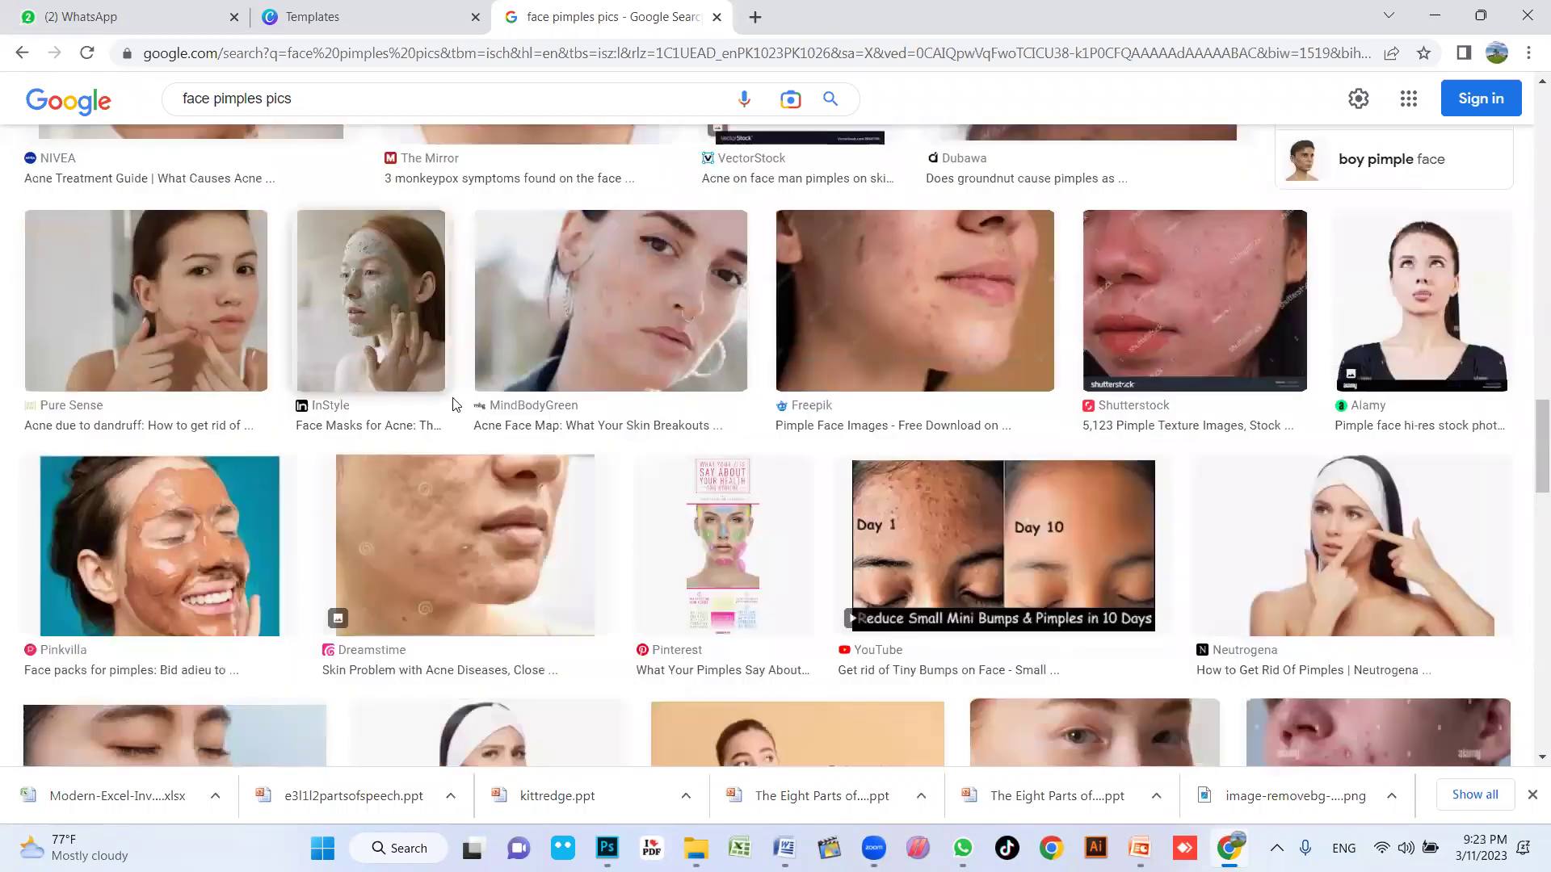
pyautogui.click(521, 322)
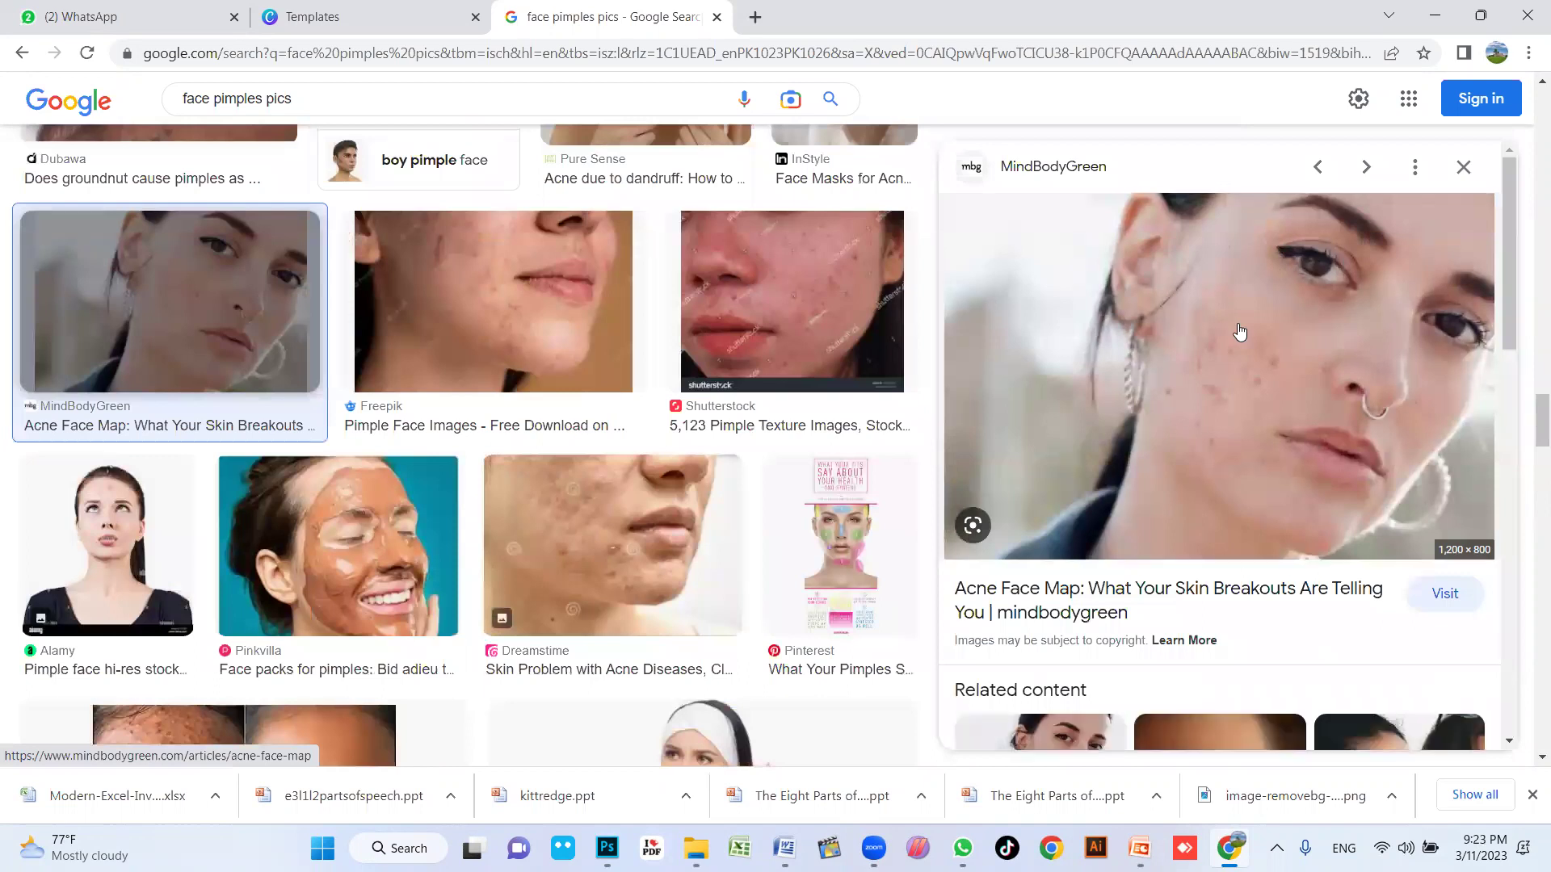
pyautogui.rightClick(1229, 359)
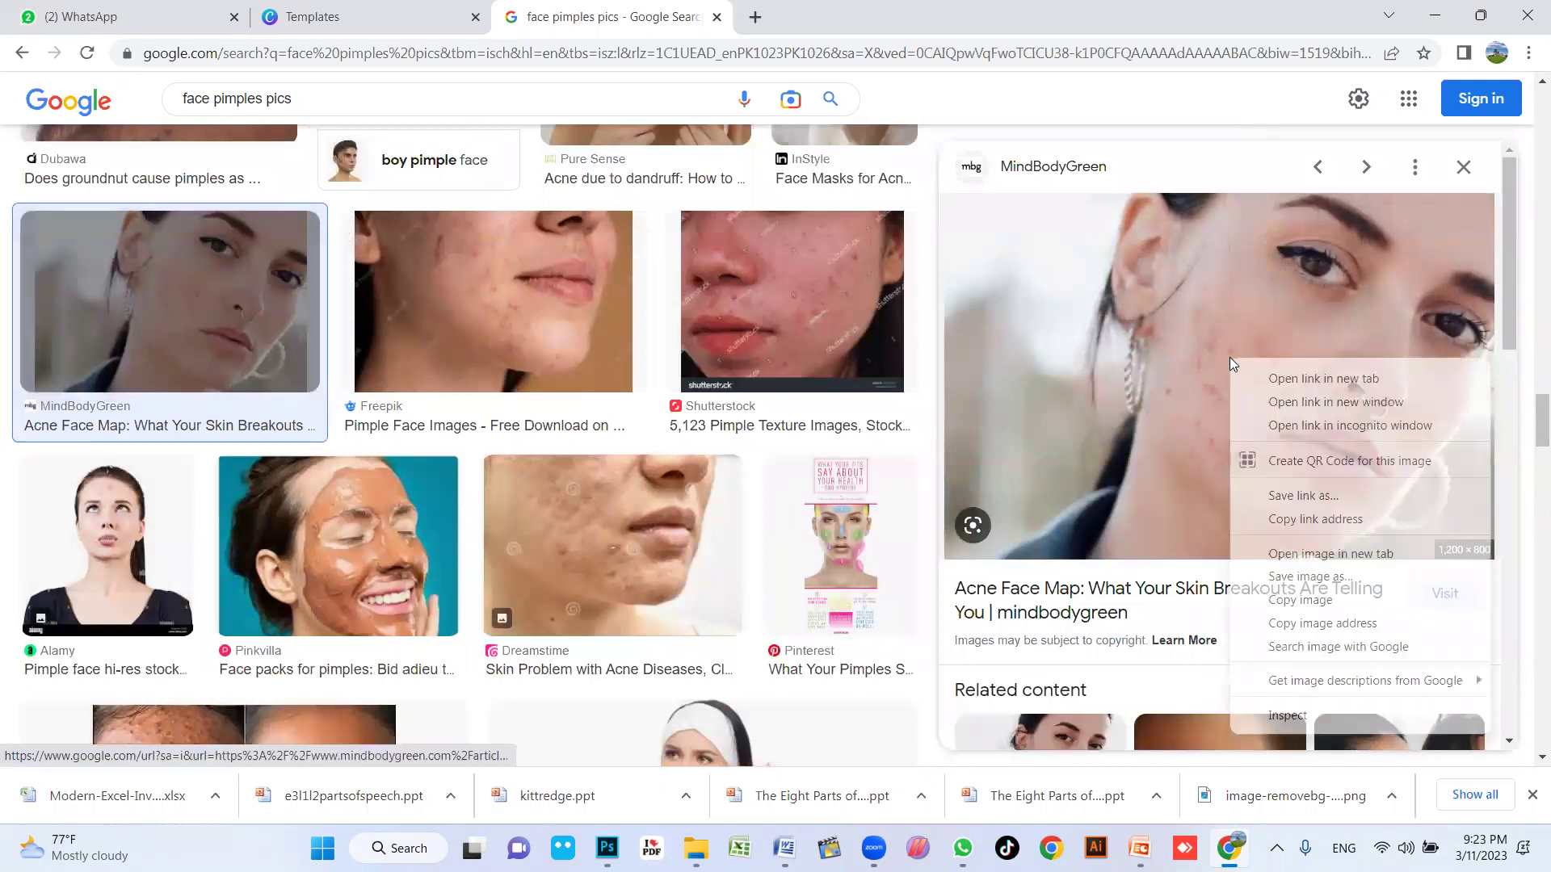
pyautogui.click(1305, 576)
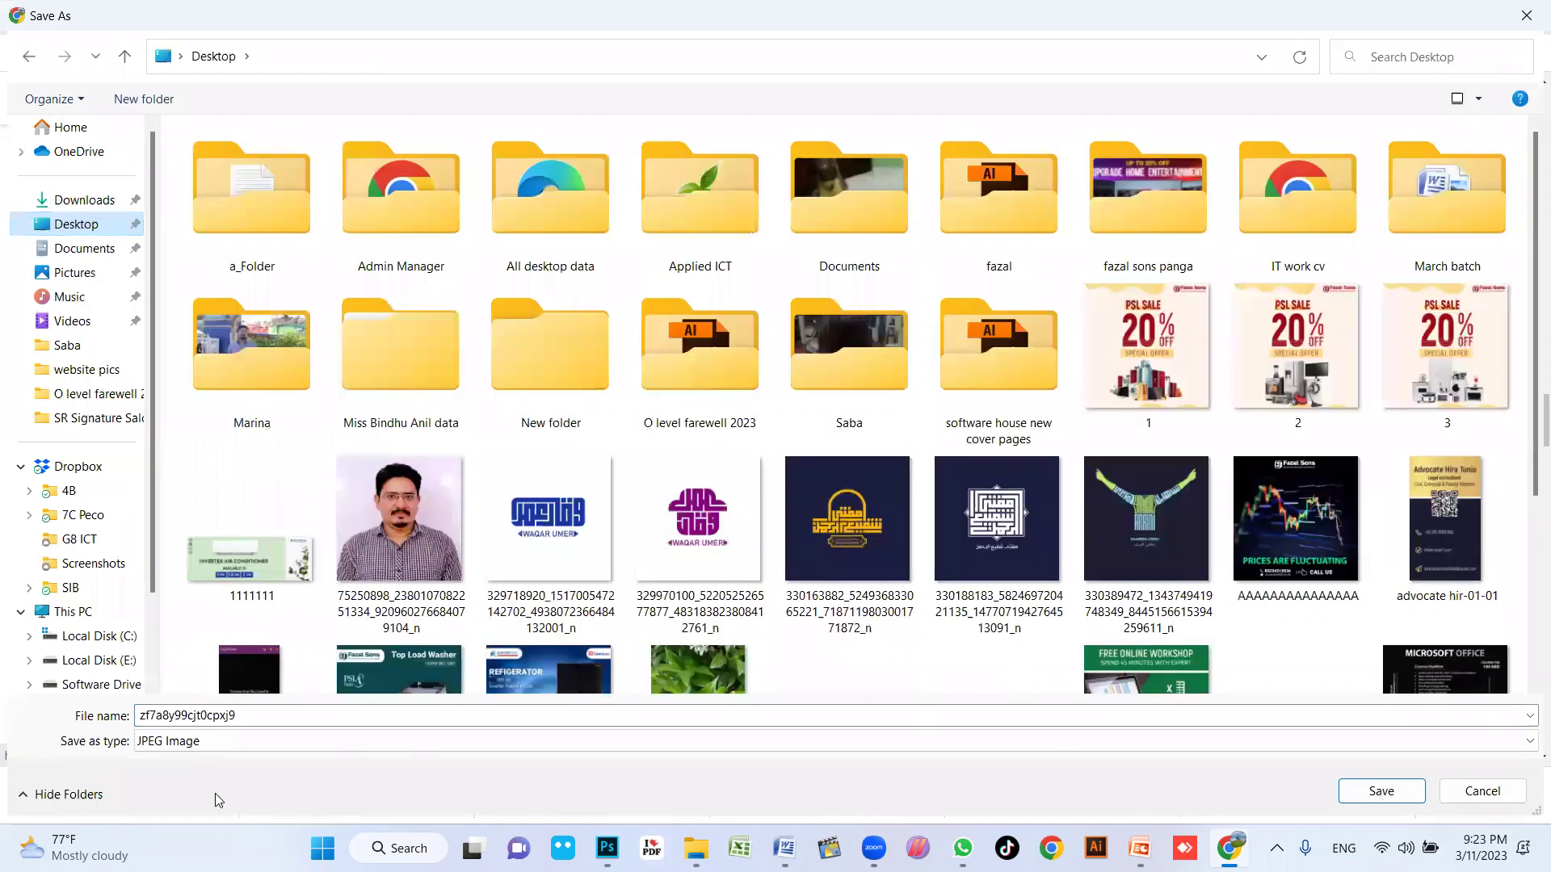
pyautogui.press('Return')
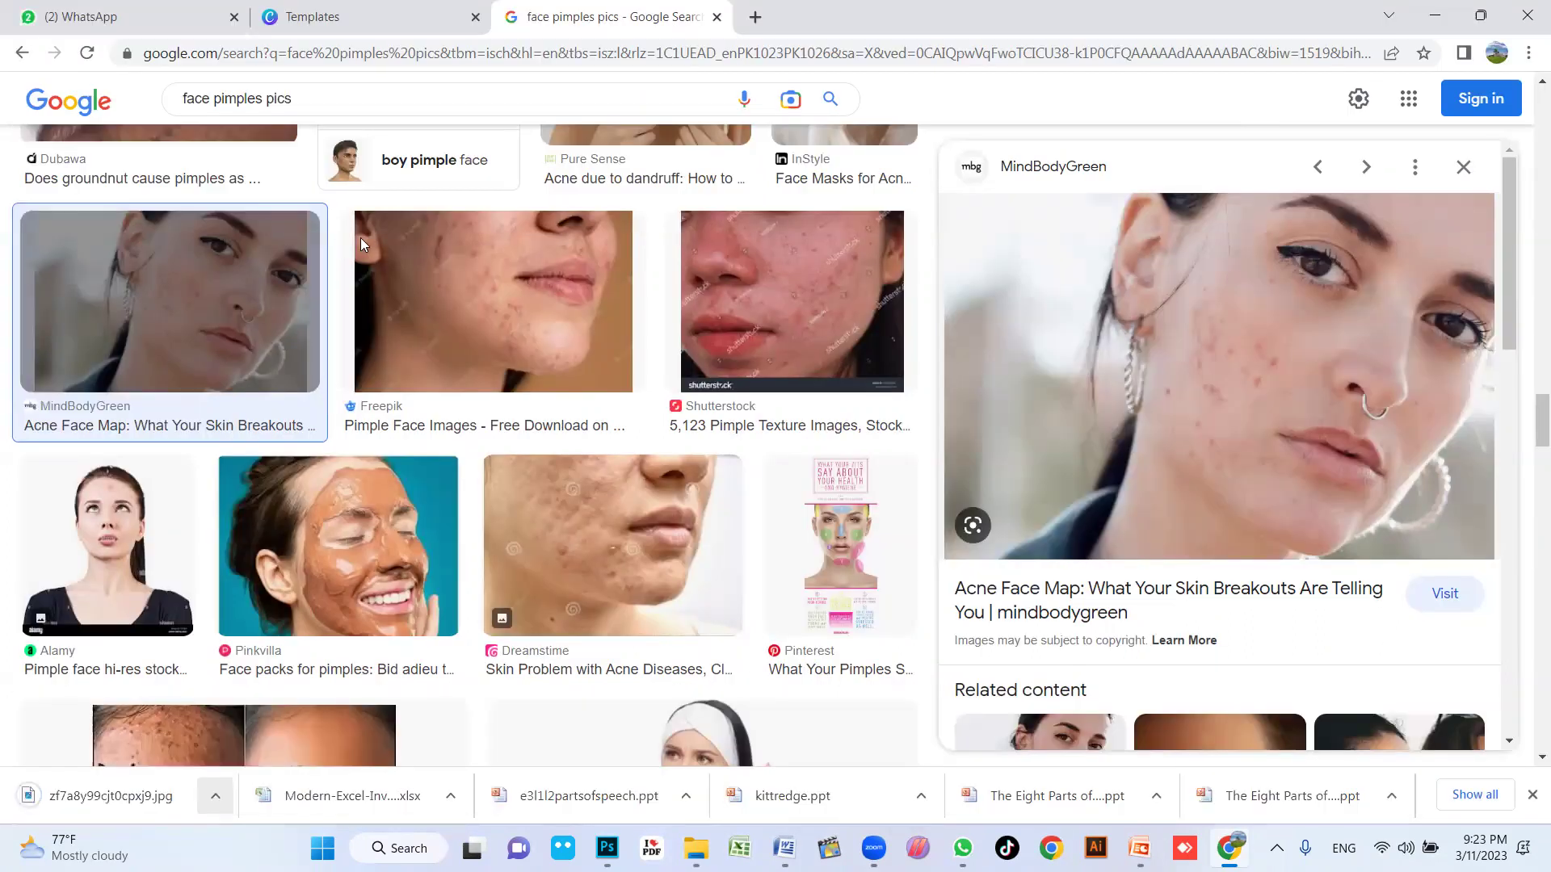
# Step: Open the saved portrait from the Desktop in Photoshop and duplicate its background layer
pyautogui.click(696, 848)
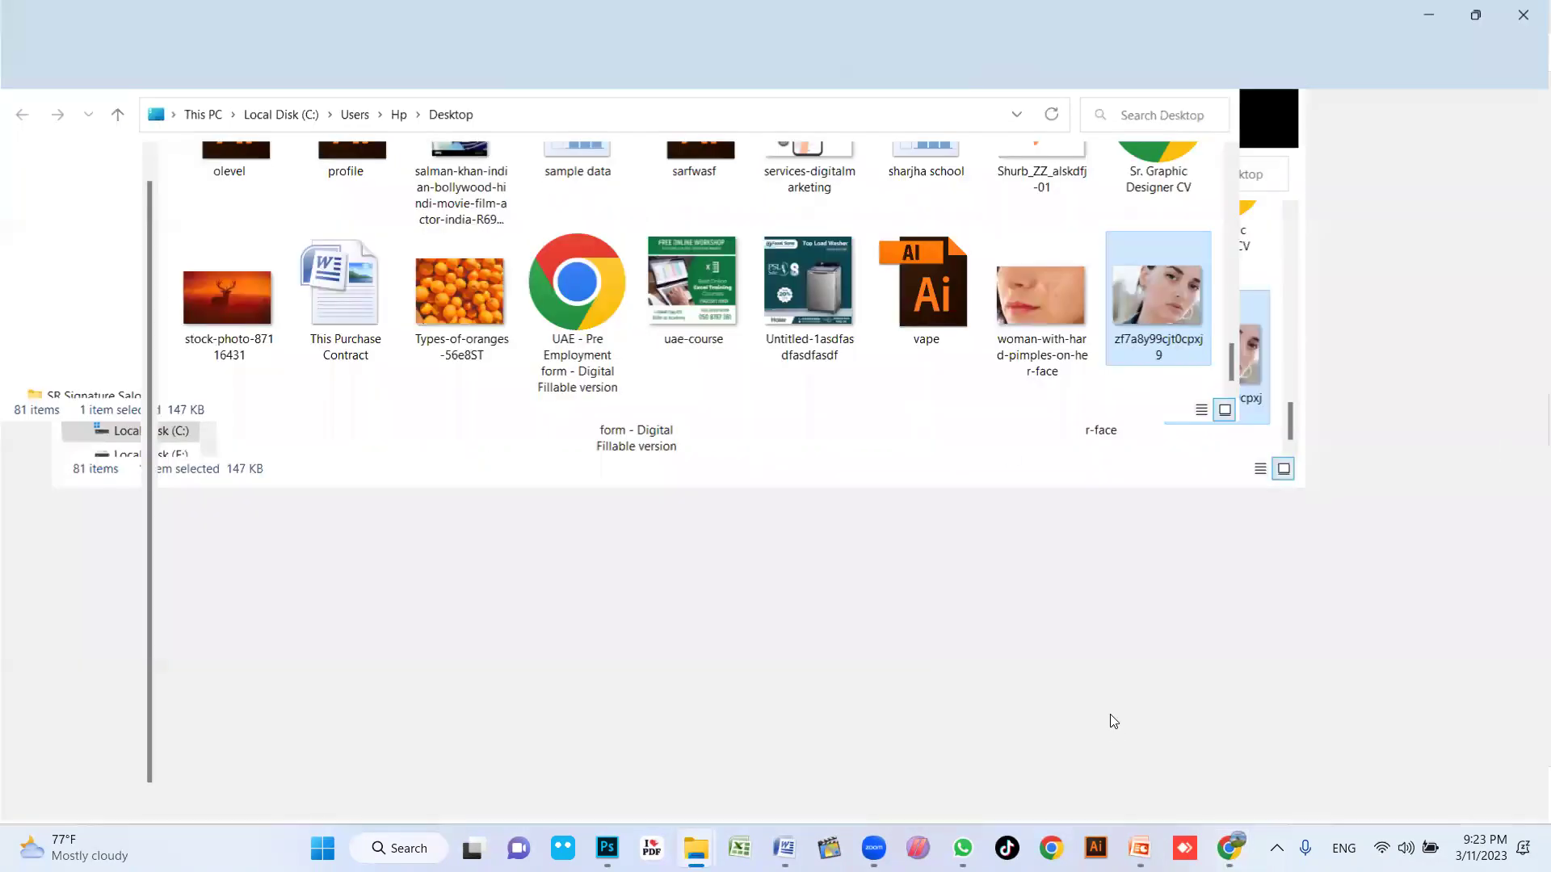
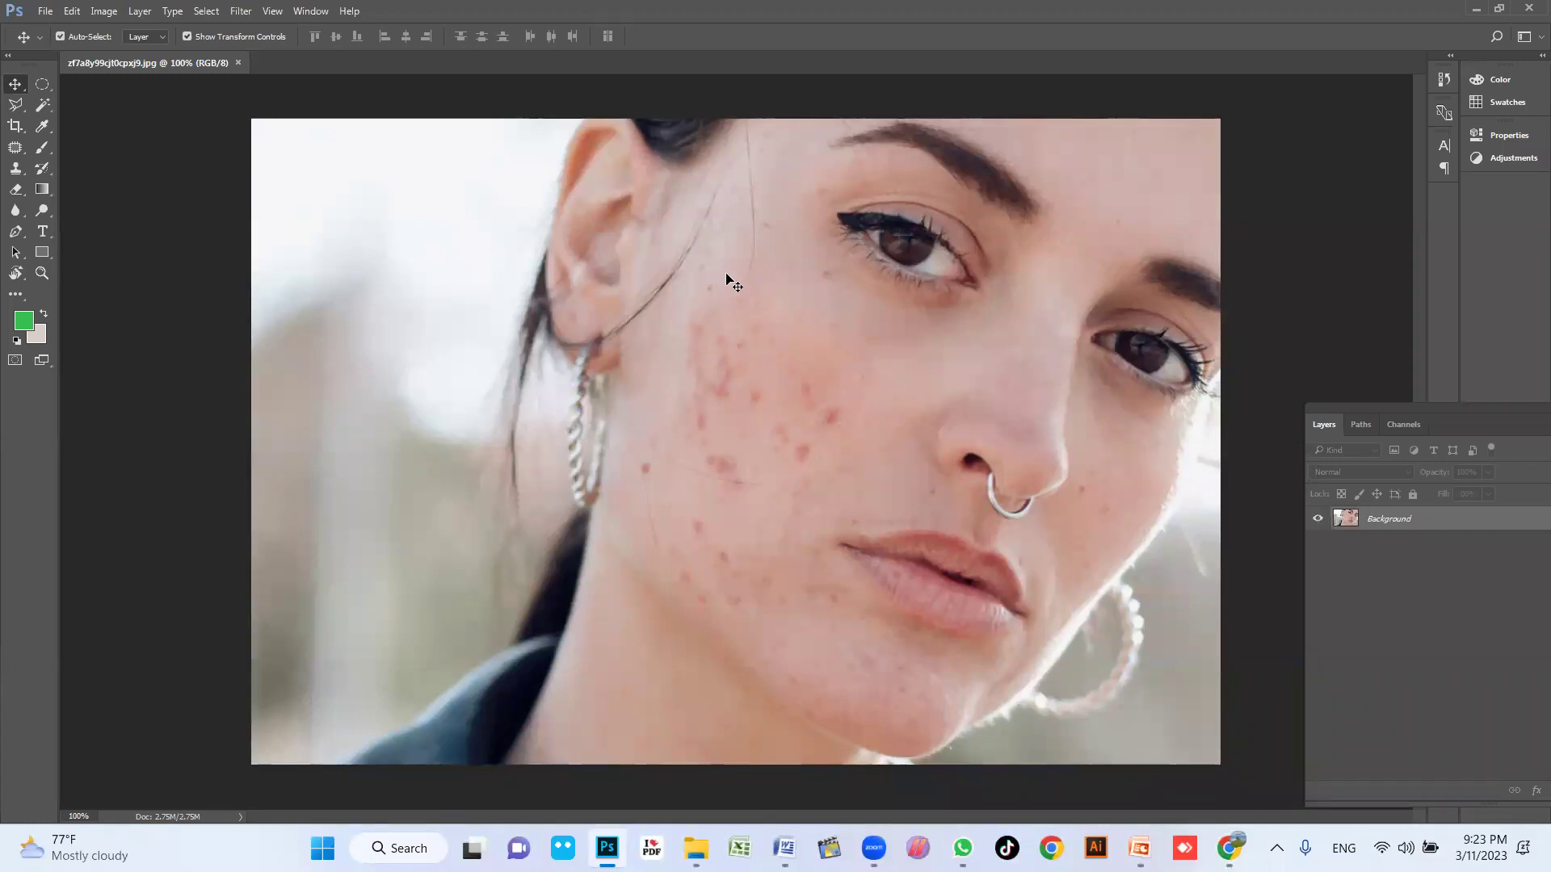
pyautogui.press('ctrl')
pyautogui.hotkey('ctrl', 'j')
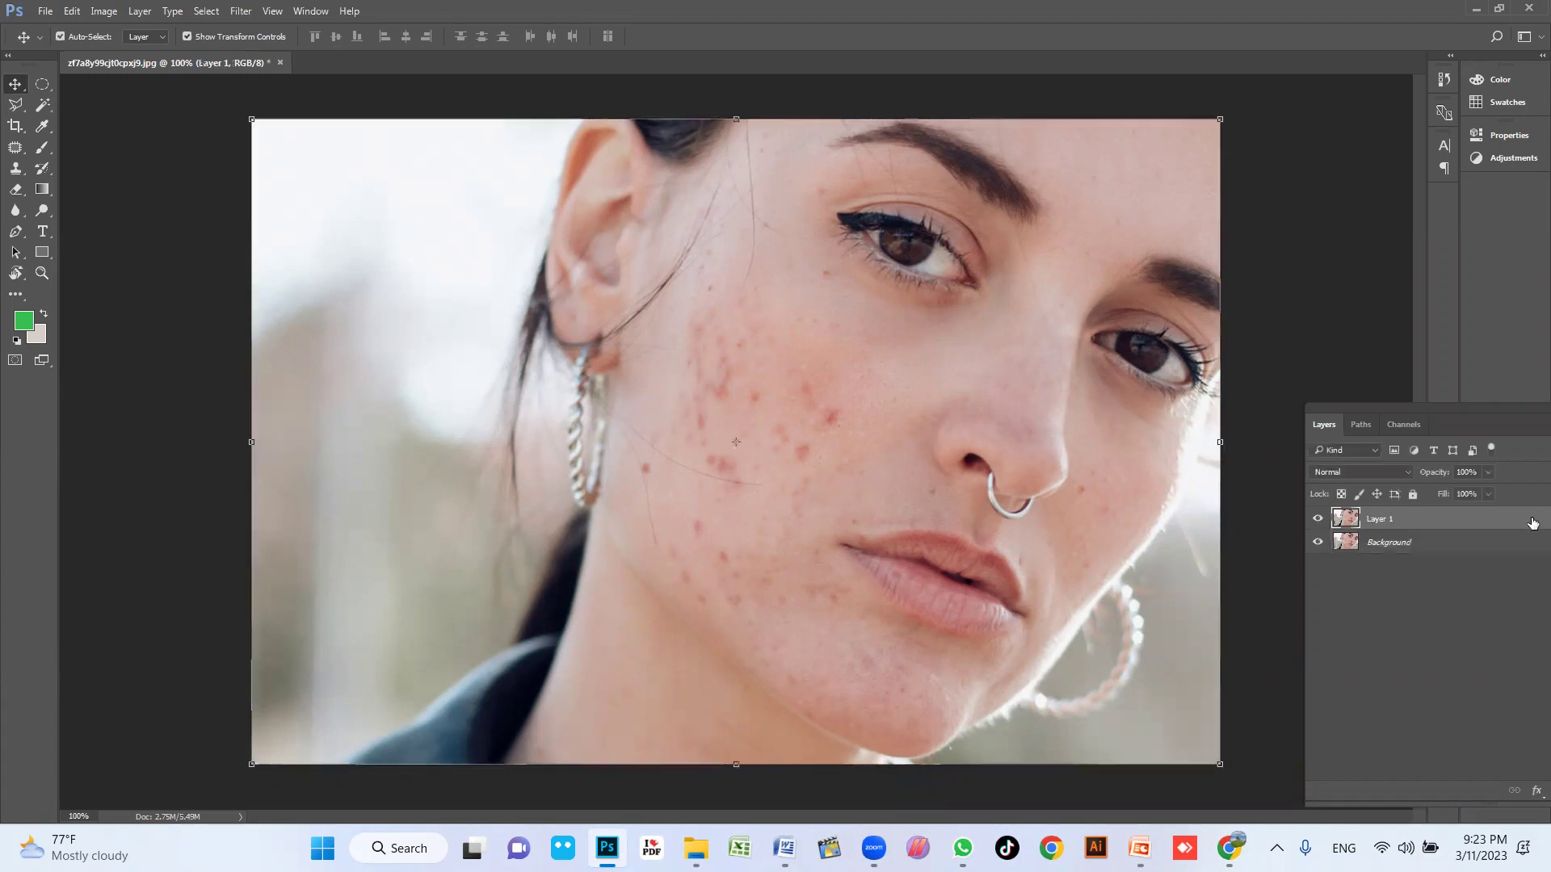
pyautogui.click(1328, 268)
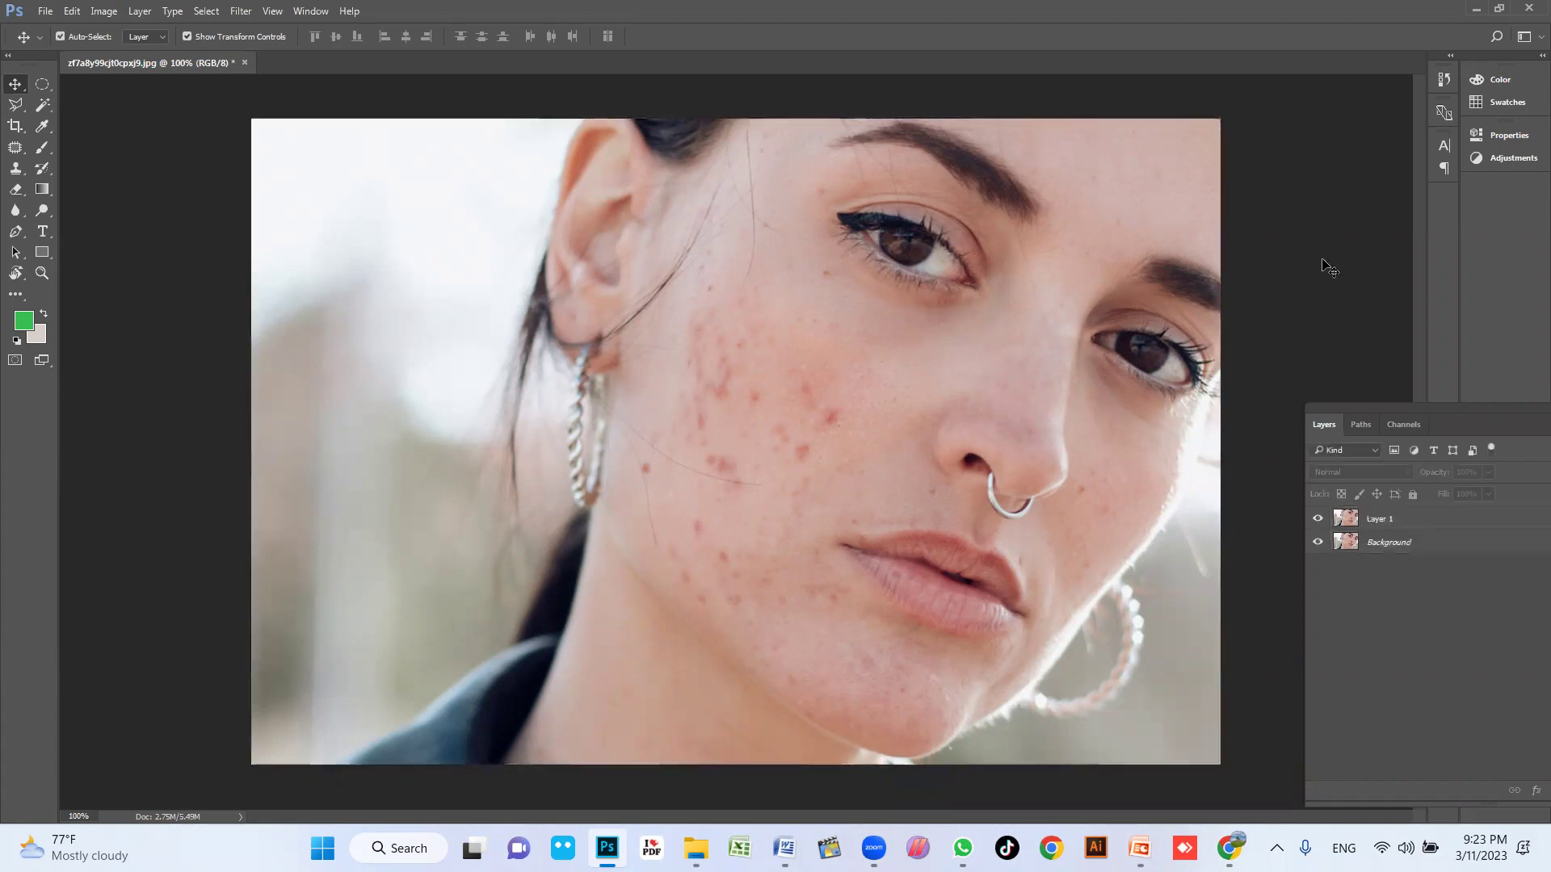
pyautogui.click(944, 393)
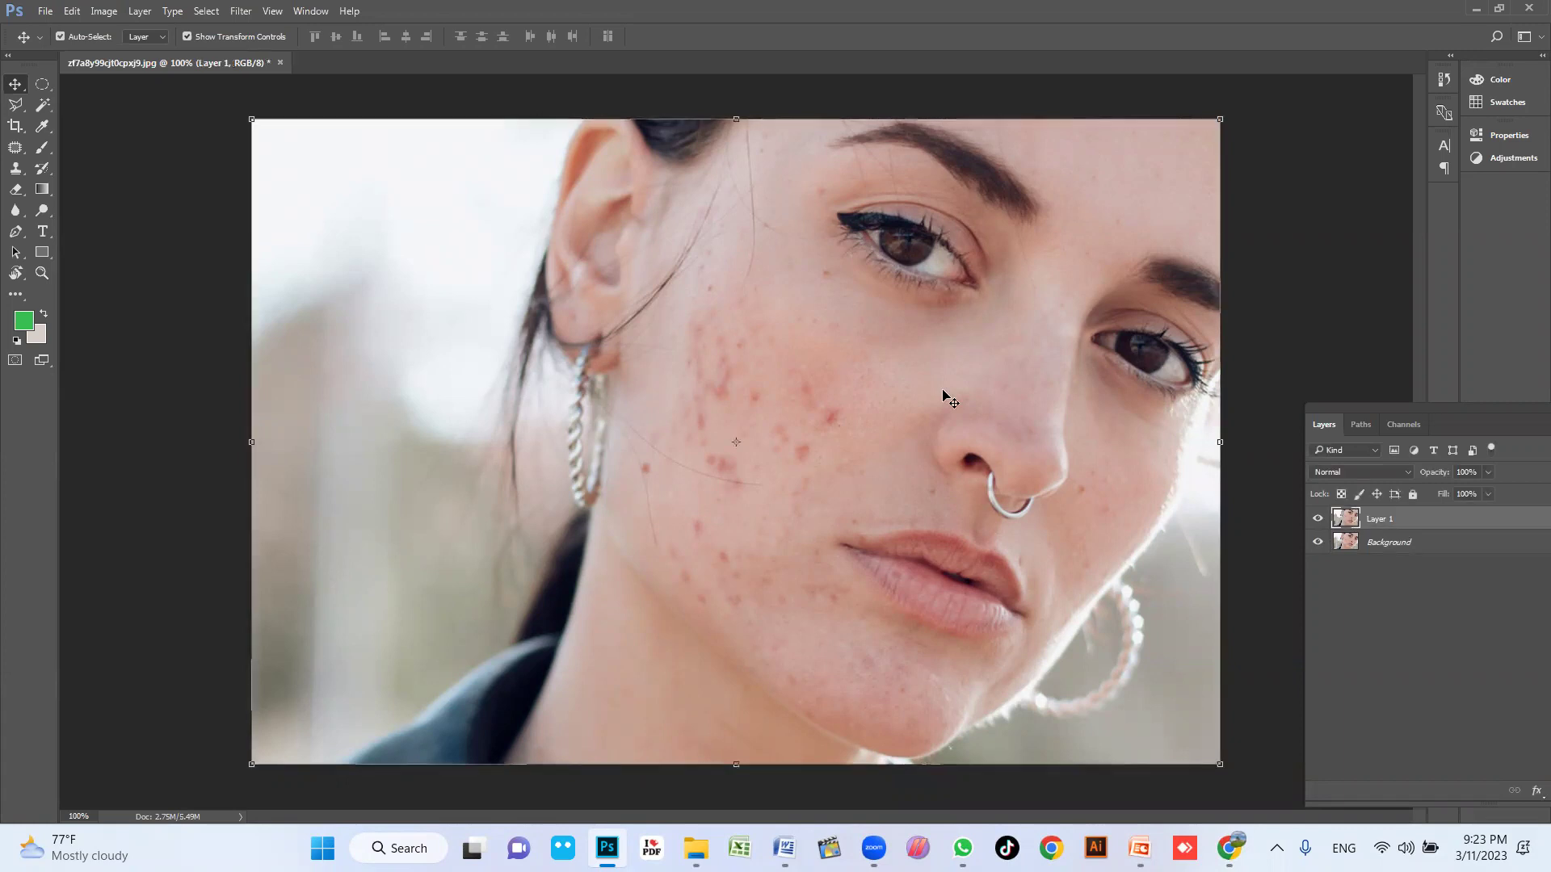
# Step: With the Patch tool, replace the small brown spot below the eye's outer corner with clean skin from beside it
pyautogui.click(16, 148)
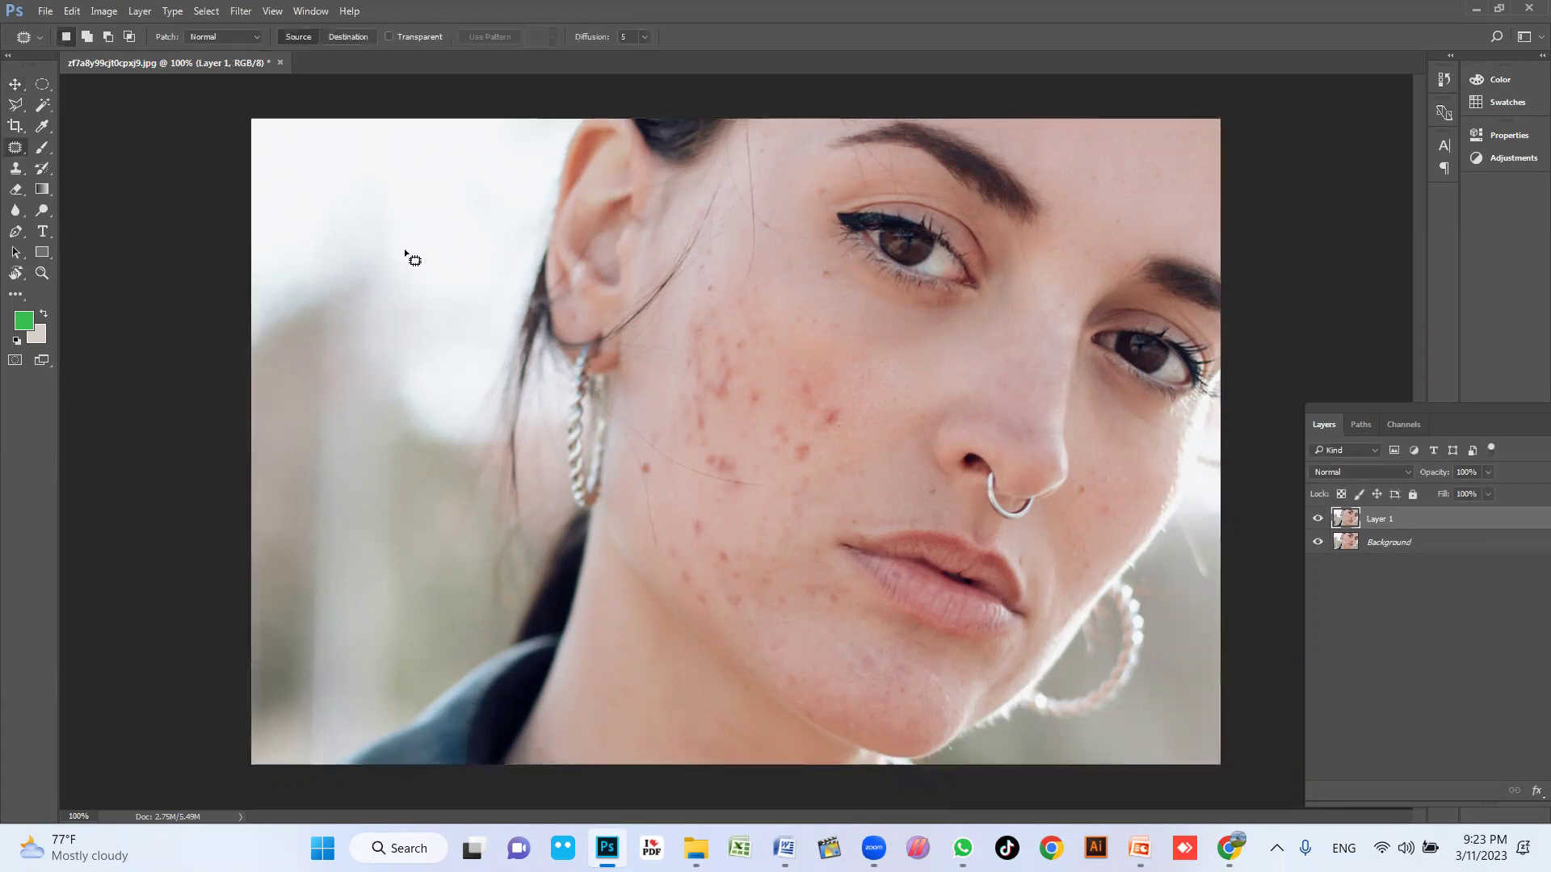
pyautogui.scroll(4, 795, 381)
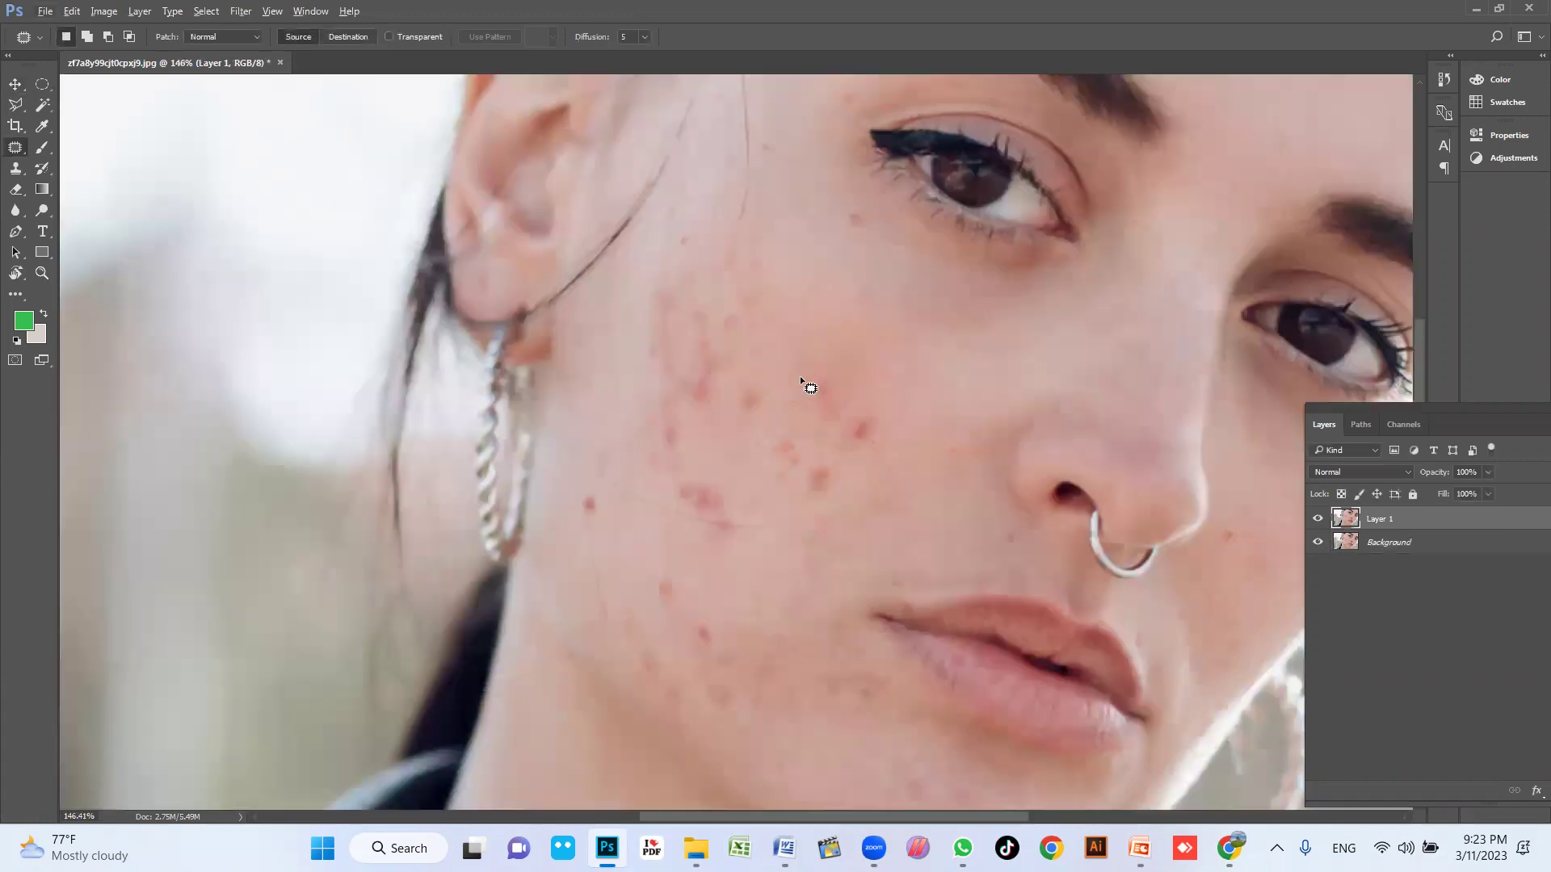
pyautogui.scroll(2, 881, 429)
pyautogui.scroll(1, 880, 370)
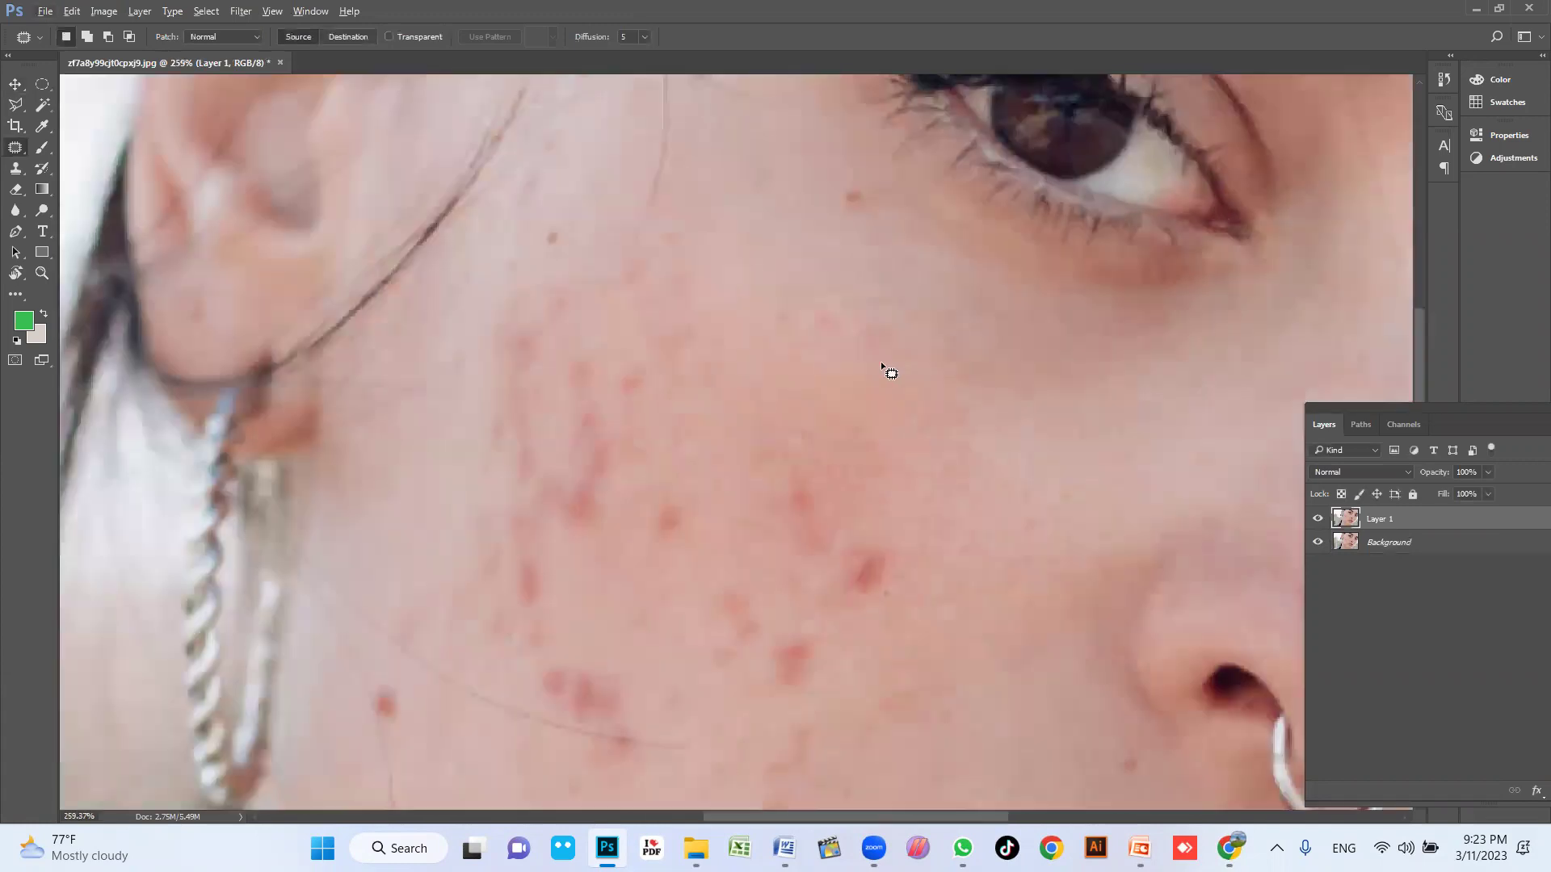
pyautogui.scroll(2, 880, 404)
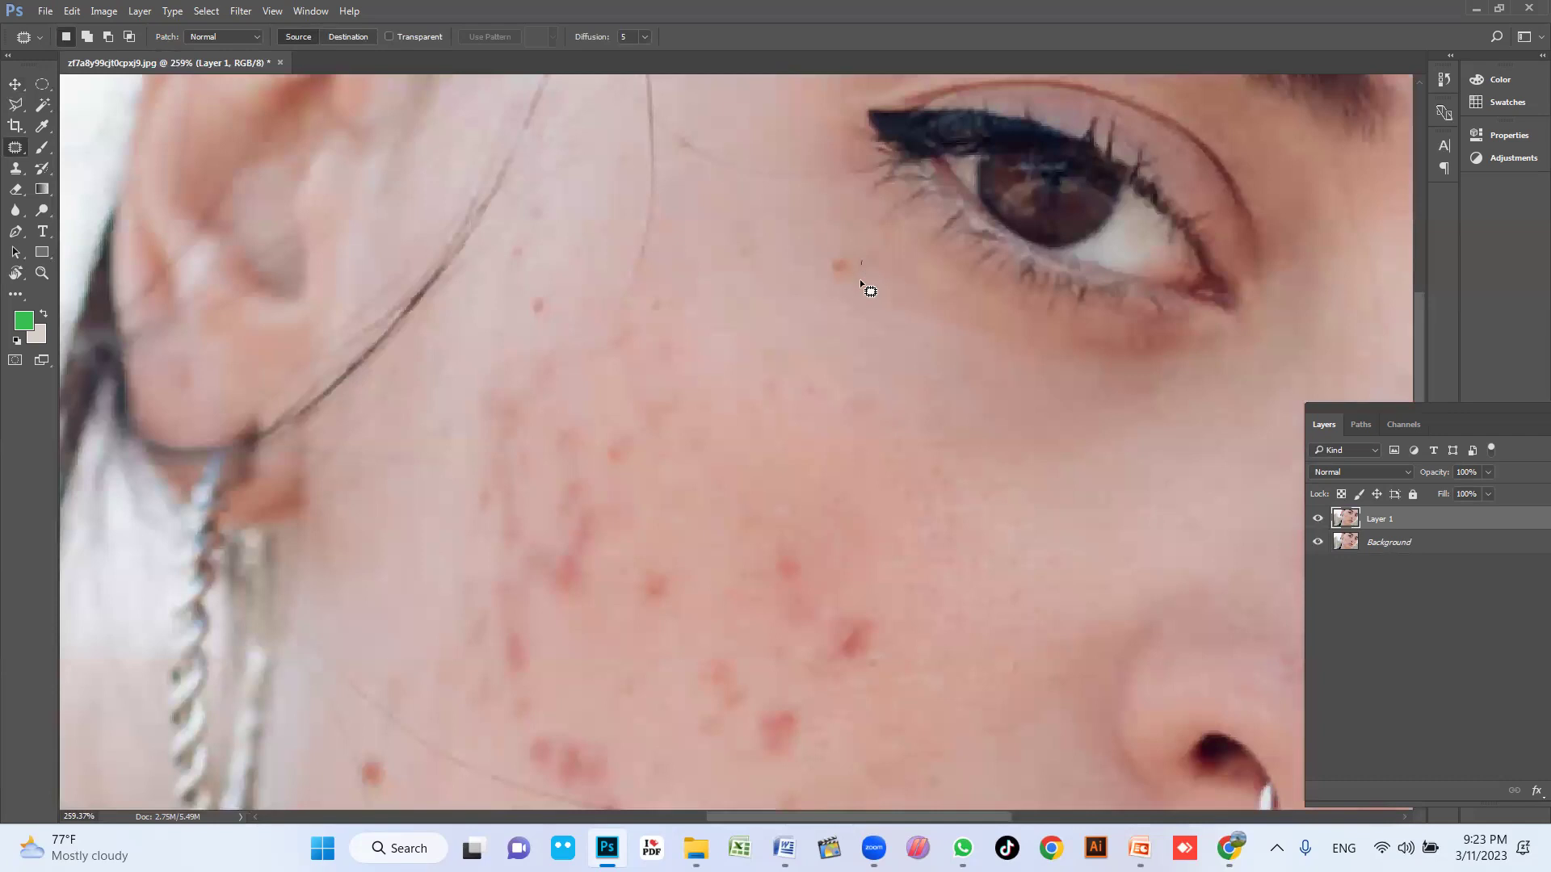
pyautogui.moveTo(826, 252)
pyautogui.mouseDown()
pyautogui.moveTo(859, 277)
pyautogui.moveTo(769, 281)
pyautogui.mouseUp()
pyautogui.click(732, 284)
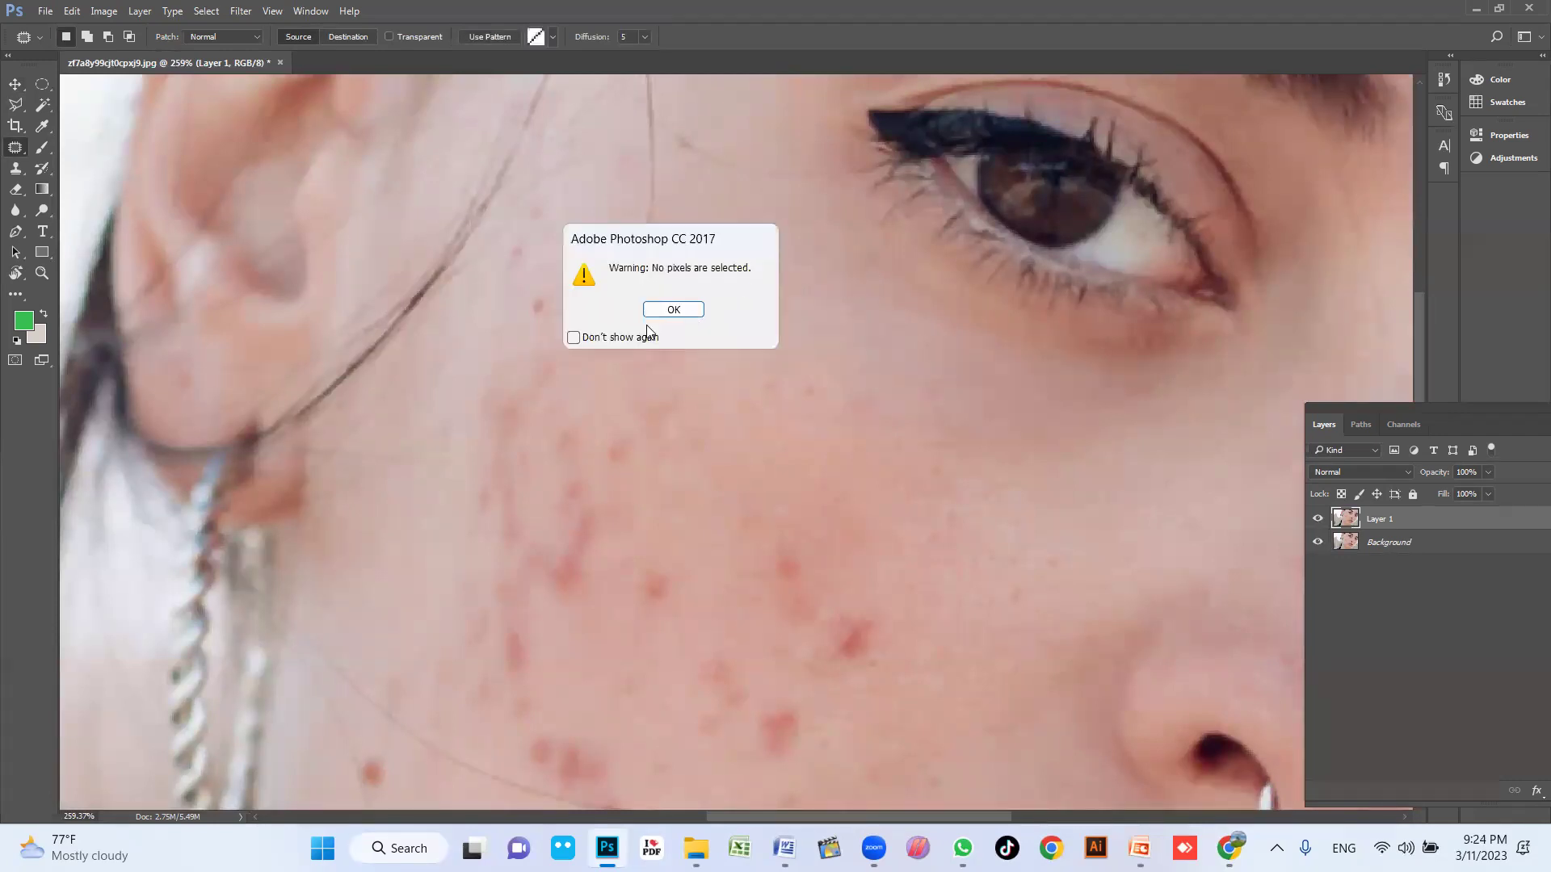
pyautogui.press('Return')
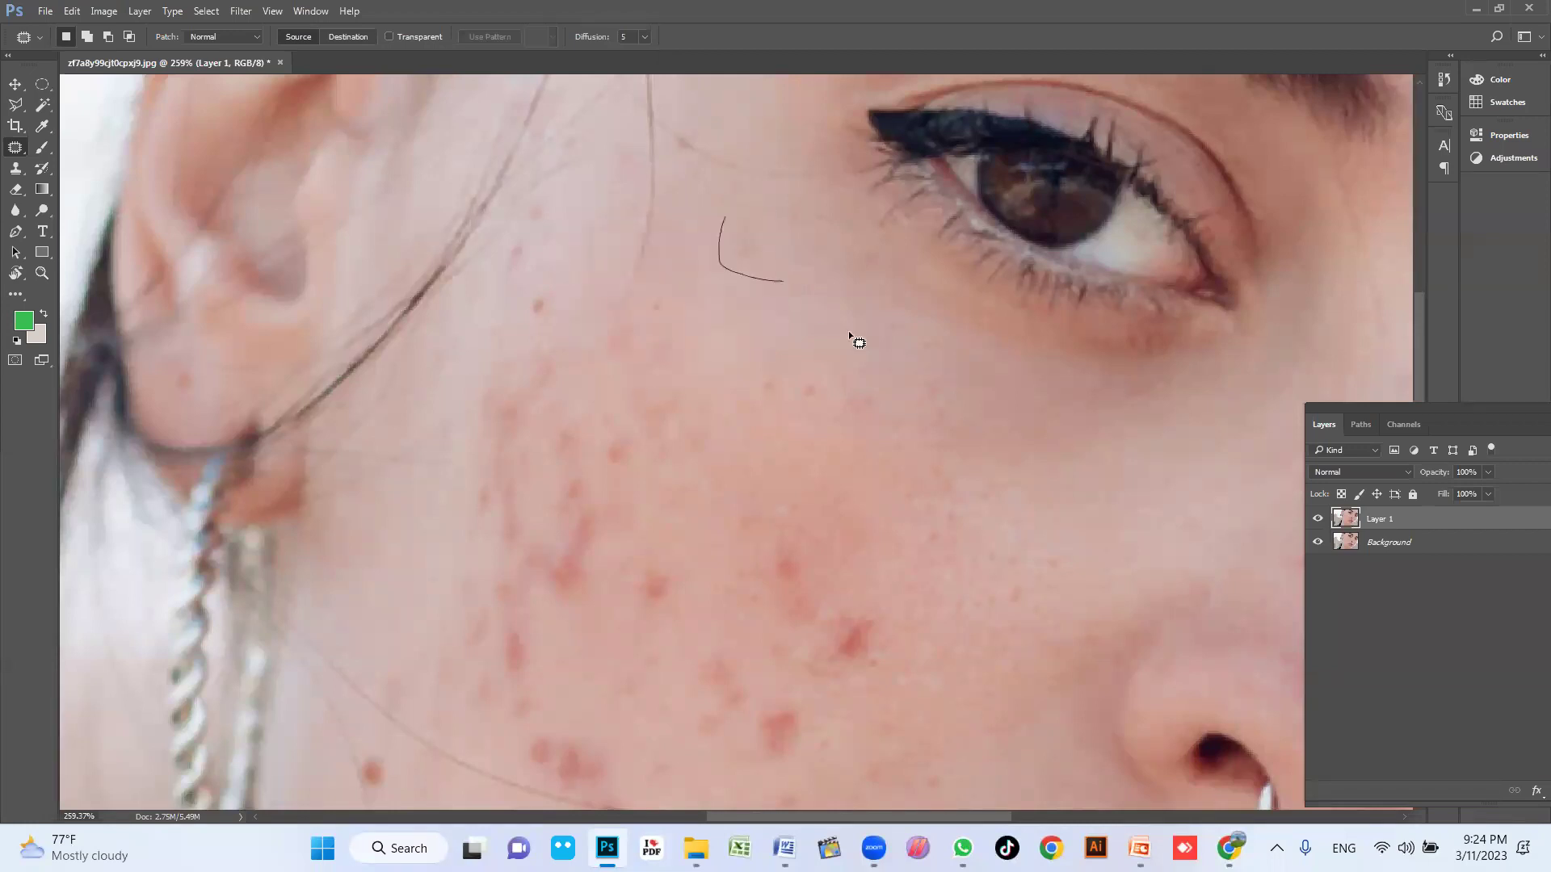
# Step: Patch the red pimples in the middle of the cheek with clean skin from towards the nose
pyautogui.scroll(-3, 860, 350)
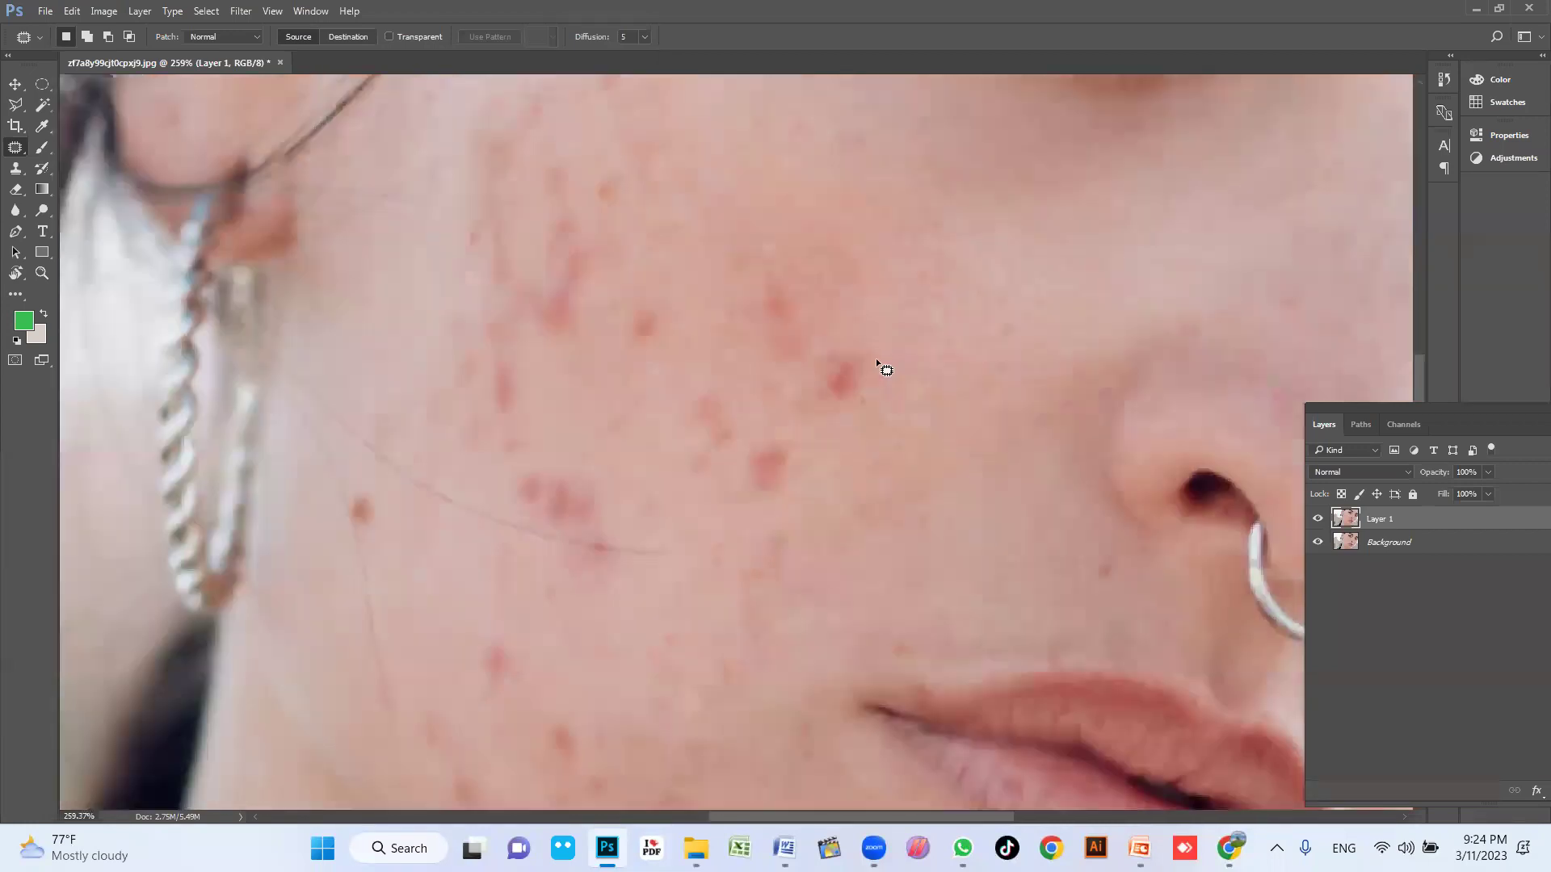
pyautogui.moveTo(875, 410)
pyautogui.mouseDown()
pyautogui.moveTo(737, 311)
pyautogui.moveTo(854, 340)
pyautogui.moveTo(876, 404)
pyautogui.mouseUp()
pyautogui.moveTo(840, 355); pyautogui.dragTo(1007, 277)
pyautogui.hotkey('ctrl', 'd')
pyautogui.moveTo(872, 476)
pyautogui.mouseDown()
pyautogui.moveTo(840, 512)
pyautogui.moveTo(686, 433)
pyautogui.moveTo(827, 408)
pyautogui.moveTo(840, 443)
pyautogui.moveTo(872, 458)
pyautogui.mouseUp()
pyautogui.hotkey('ctrl', 'd')
# Step: Patch the dark spot between the nose and mouth corner, plus the blemishes on the lower middle cheek
pyautogui.moveTo(1107, 565); pyautogui.dragTo(1109, 567)
pyautogui.moveTo(1112, 569)
pyautogui.mouseDown()
pyautogui.moveTo(890, 655)
pyautogui.moveTo(891, 610)
pyautogui.moveTo(945, 529)
pyautogui.mouseUp()
pyautogui.hotkey('ctrl', 'd')
pyautogui.moveTo(682, 595)
pyautogui.mouseDown()
pyautogui.moveTo(562, 569)
pyautogui.moveTo(696, 541)
pyautogui.moveTo(794, 466)
pyautogui.mouseUp()
pyautogui.hotkey('ctrl', 'd')
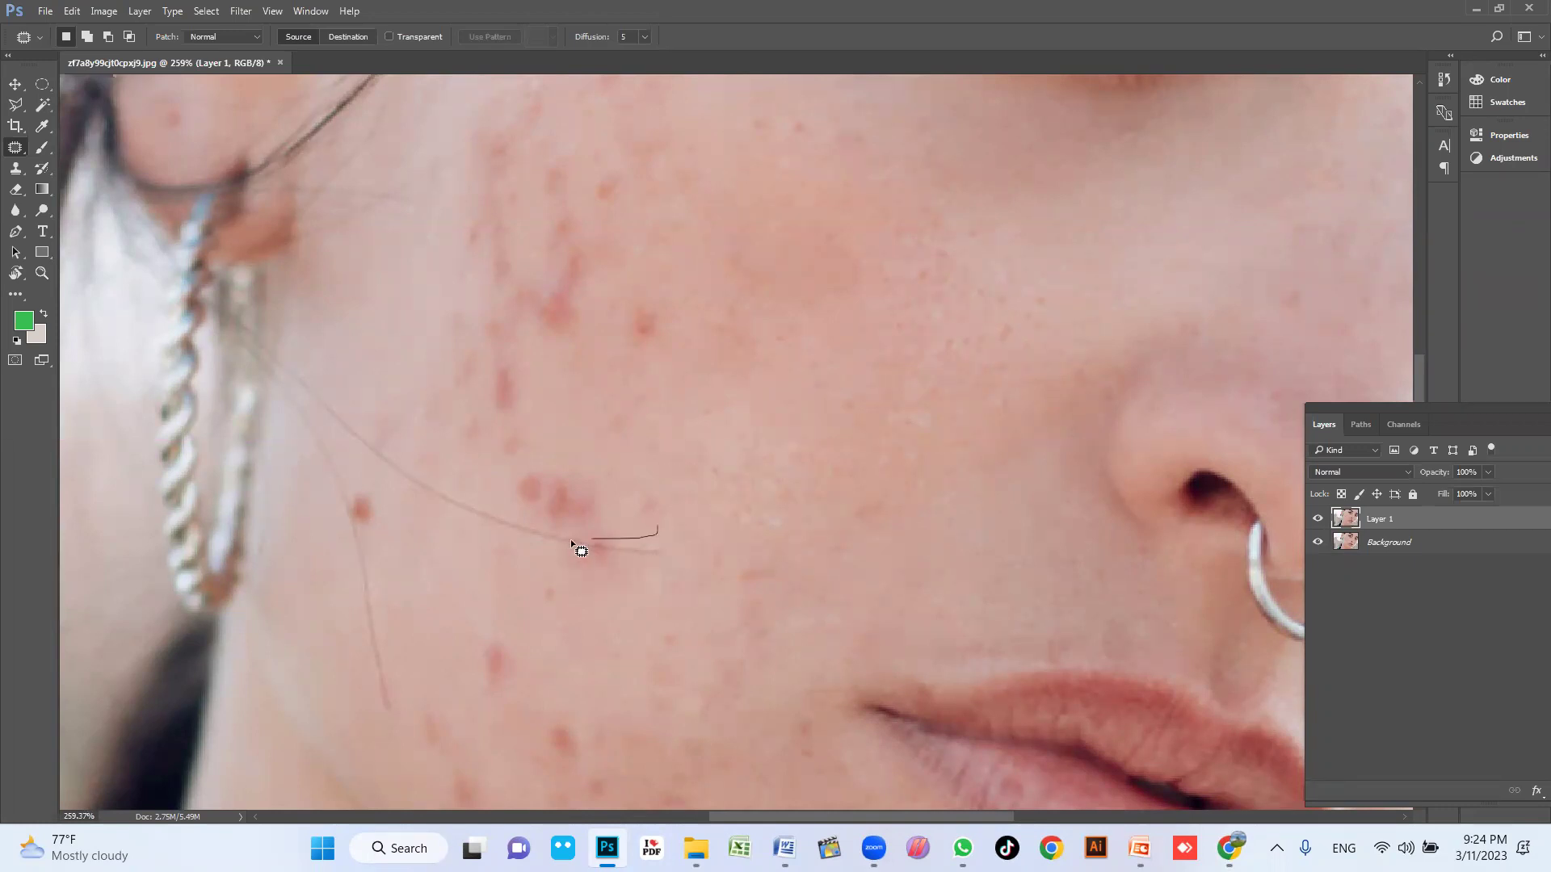
# Step: Patch the red pimple cluster above the thin hair strand and the elongated mark over it on the outer cheek
pyautogui.moveTo(507, 494)
pyautogui.mouseDown()
pyautogui.moveTo(633, 444)
pyautogui.moveTo(658, 456)
pyautogui.moveTo(588, 505)
pyautogui.mouseUp()
pyautogui.hotkey('ctrl', 'd')
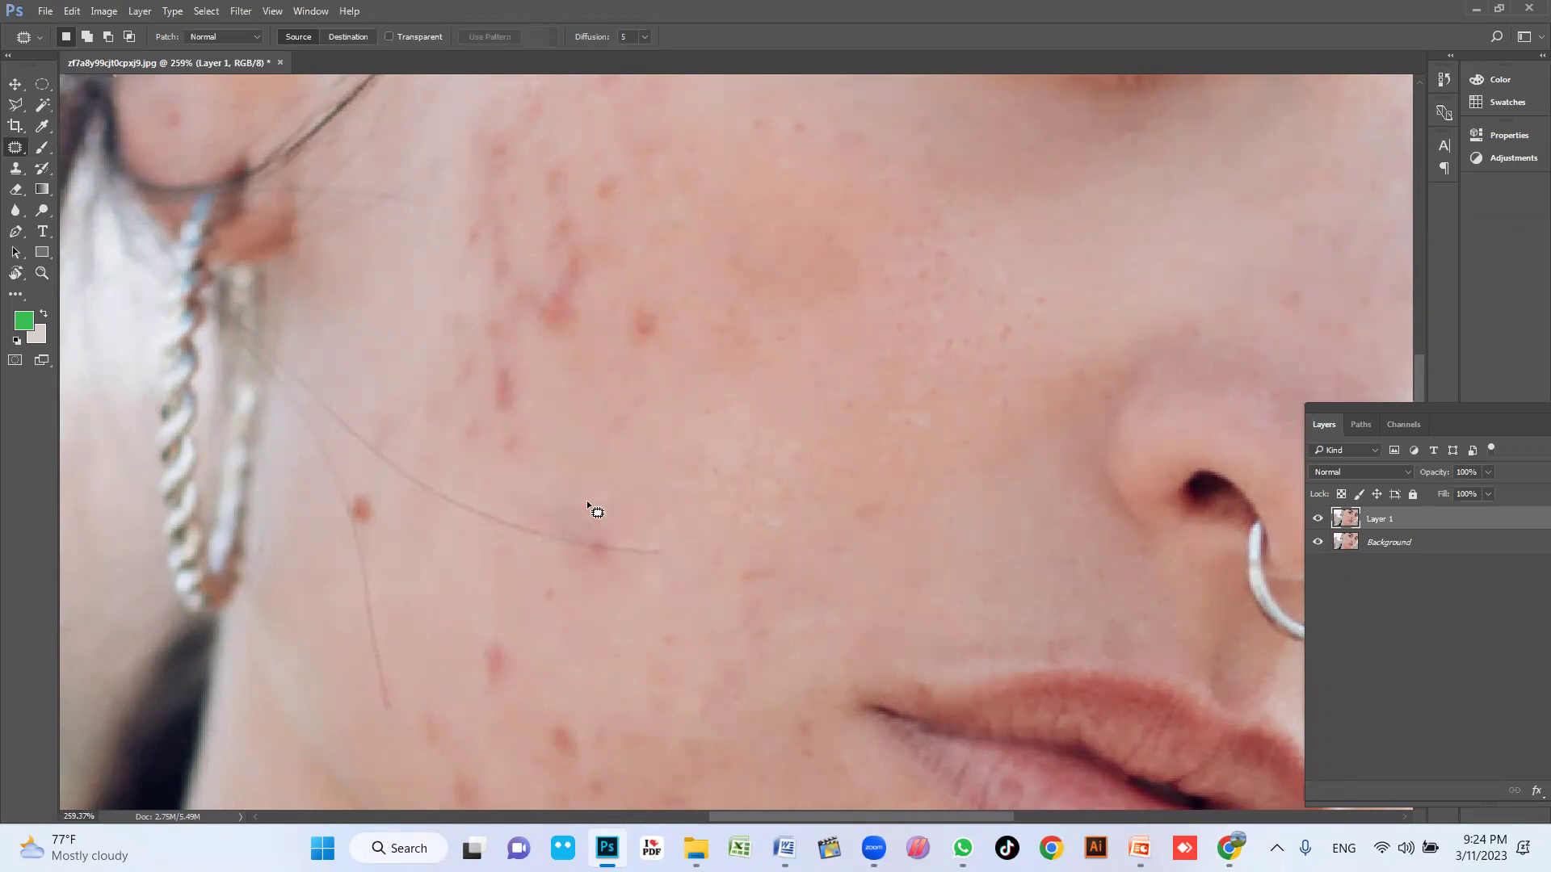
pyautogui.moveTo(601, 441); pyautogui.dragTo(653, 512)
pyautogui.moveTo(472, 492)
pyautogui.mouseDown()
pyautogui.moveTo(548, 372)
pyautogui.moveTo(627, 466)
pyautogui.moveTo(581, 457)
pyautogui.moveTo(794, 453)
pyautogui.moveTo(900, 433)
pyautogui.mouseUp()
pyautogui.hotkey('ctrl', 'd')
# Step: Patch the large blemished area of the upper outer cheek with smoother skin from lower on the cheek
pyautogui.moveTo(747, 505)
pyautogui.mouseDown()
pyautogui.moveTo(623, 503)
pyautogui.moveTo(574, 379)
pyautogui.moveTo(576, 317)
pyautogui.moveTo(649, 260)
pyautogui.moveTo(770, 227)
pyautogui.moveTo(823, 333)
pyautogui.moveTo(790, 481)
pyautogui.mouseUp()
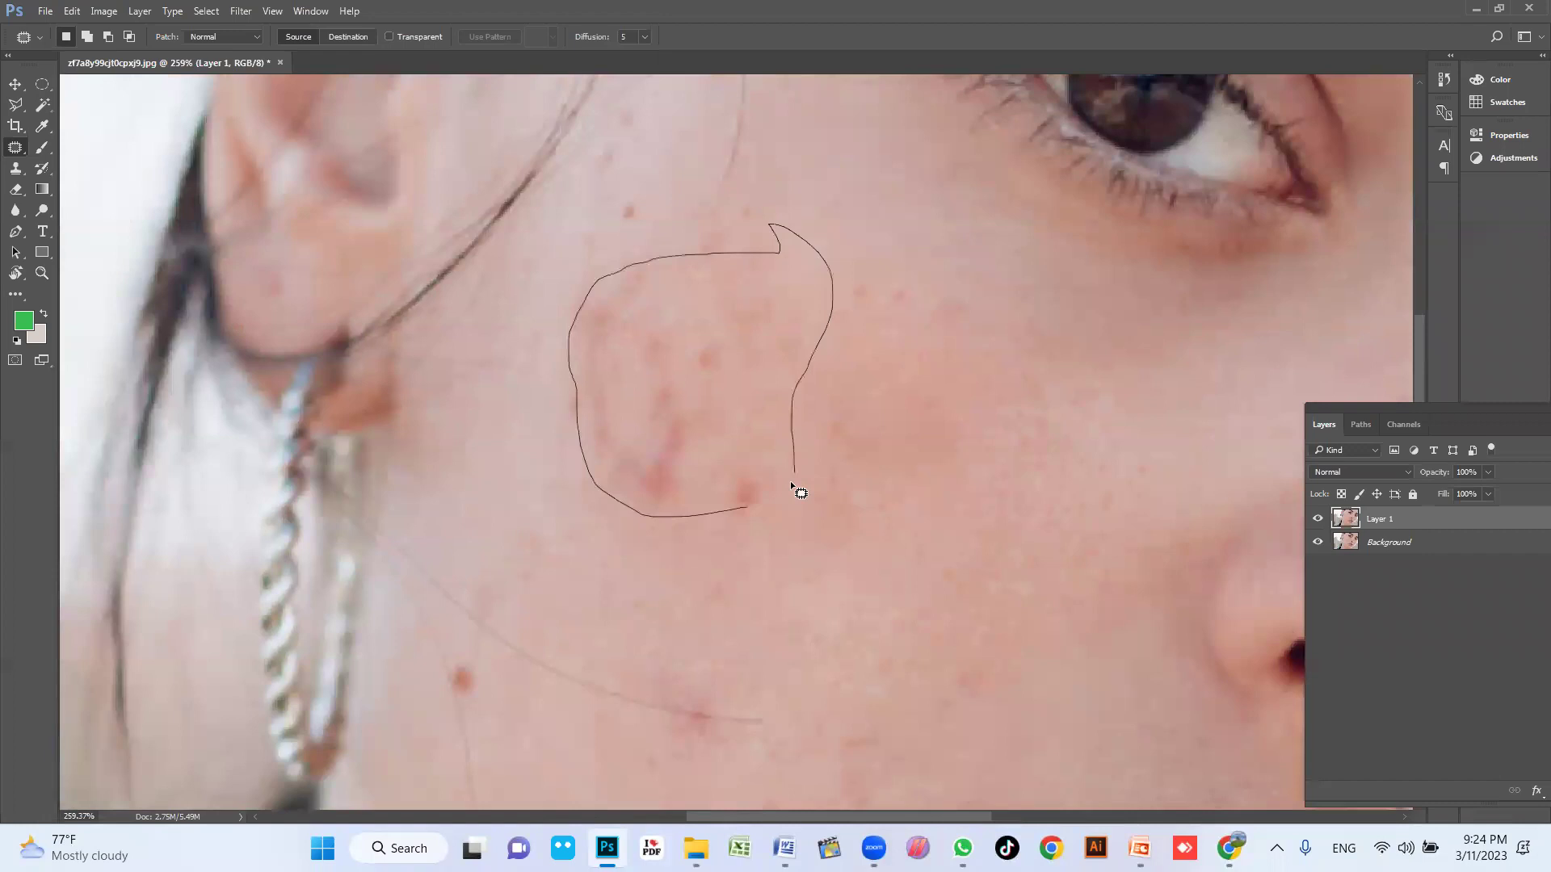
pyautogui.moveTo(768, 410); pyautogui.dragTo(972, 533)
pyautogui.hotkey('ctrl', 'd')
pyautogui.click(933, 481)
pyautogui.click(704, 310)
# Step: Patch the small mole near the hair strand beside the ear, along with neighbouring upper-cheek spots
pyautogui.moveTo(716, 304); pyautogui.dragTo(760, 442)
pyautogui.moveTo(707, 368)
pyautogui.mouseDown()
pyautogui.moveTo(653, 399)
pyautogui.moveTo(632, 360)
pyautogui.moveTo(706, 368)
pyautogui.mouseUp()
pyautogui.moveTo(675, 374); pyautogui.dragTo(727, 501)
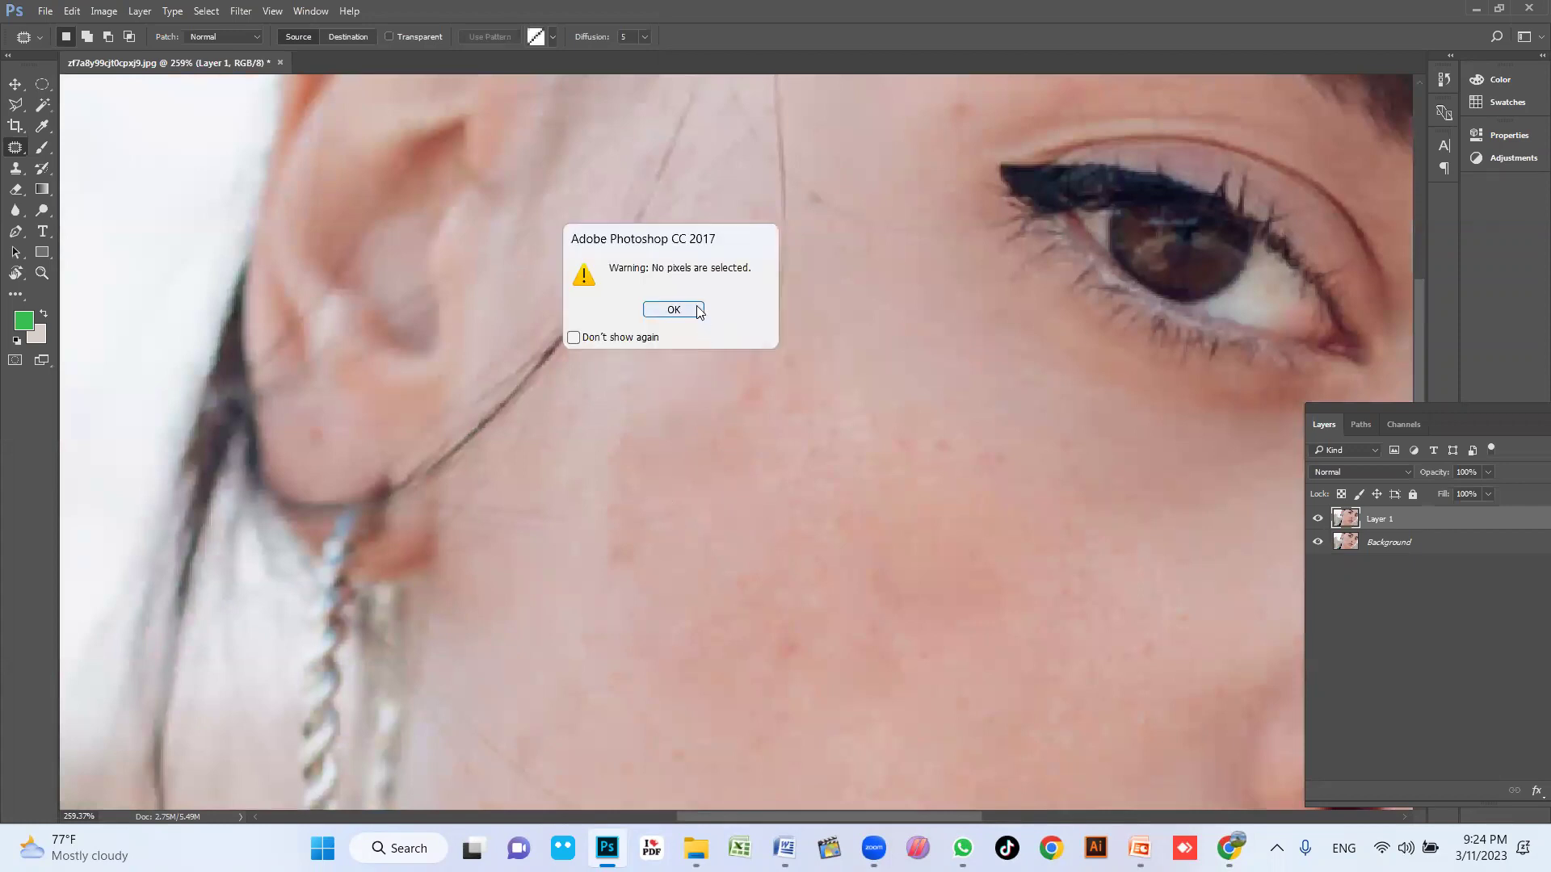
pyautogui.click(679, 312)
pyautogui.moveTo(679, 352); pyautogui.dragTo(670, 357)
pyautogui.moveTo(669, 319); pyautogui.dragTo(700, 475)
pyautogui.hotkey('ctrl', 'd')
# Step: Patch the two areas of small spots on the upper cheek below the eye's outer corner
pyautogui.moveTo(788, 331); pyautogui.dragTo(774, 339)
pyautogui.moveTo(801, 373); pyautogui.dragTo(744, 491)
pyautogui.moveTo(915, 418)
pyautogui.mouseDown()
pyautogui.moveTo(979, 440)
pyautogui.moveTo(970, 497)
pyautogui.moveTo(881, 469)
pyautogui.moveTo(919, 425)
pyautogui.mouseUp()
pyautogui.moveTo(880, 471); pyautogui.dragTo(817, 547)
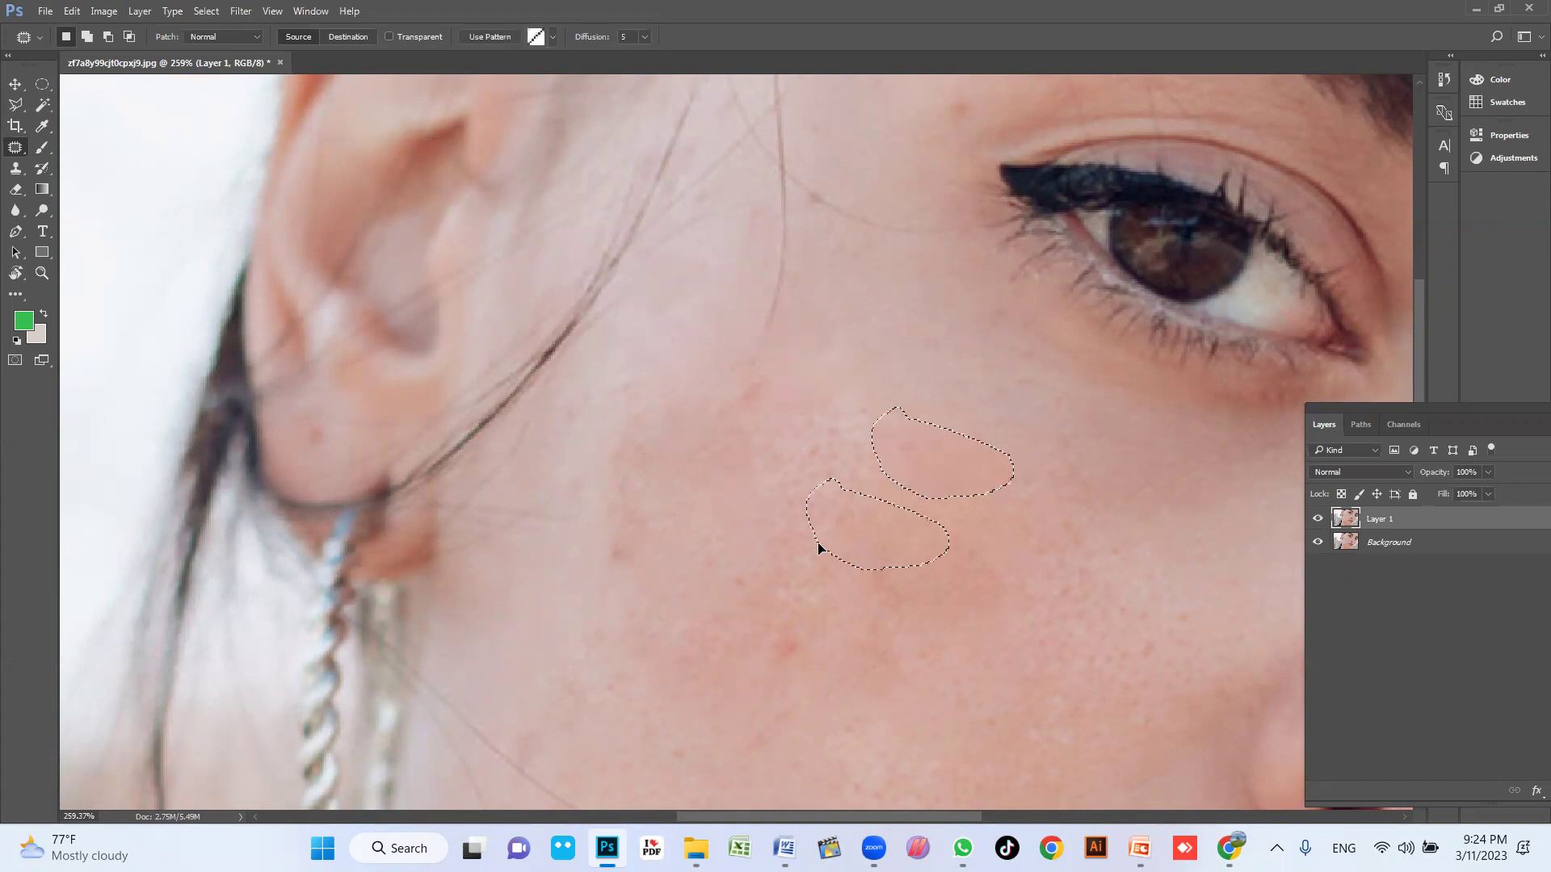
pyautogui.hotkey('ctrl', 'd')
# Step: Patch the remaining red spots across the middle and outer cheek with nearby clean skin
pyautogui.scroll(-5, 789, 381)
pyautogui.moveTo(872, 307); pyautogui.dragTo(874, 312)
pyautogui.moveTo(880, 376); pyautogui.dragTo(752, 376)
pyautogui.hotkey('ctrl', 'd')
pyautogui.moveTo(653, 234); pyautogui.dragTo(646, 233)
pyautogui.moveTo(638, 283); pyautogui.dragTo(847, 284)
pyautogui.hotkey('ctrl', 'd')
# Step: Patch the brown mole beside the earring and the red spot lower on the cheek
pyautogui.scroll(-3, 663, 373)
pyautogui.hscroll(-2, 662, 373)
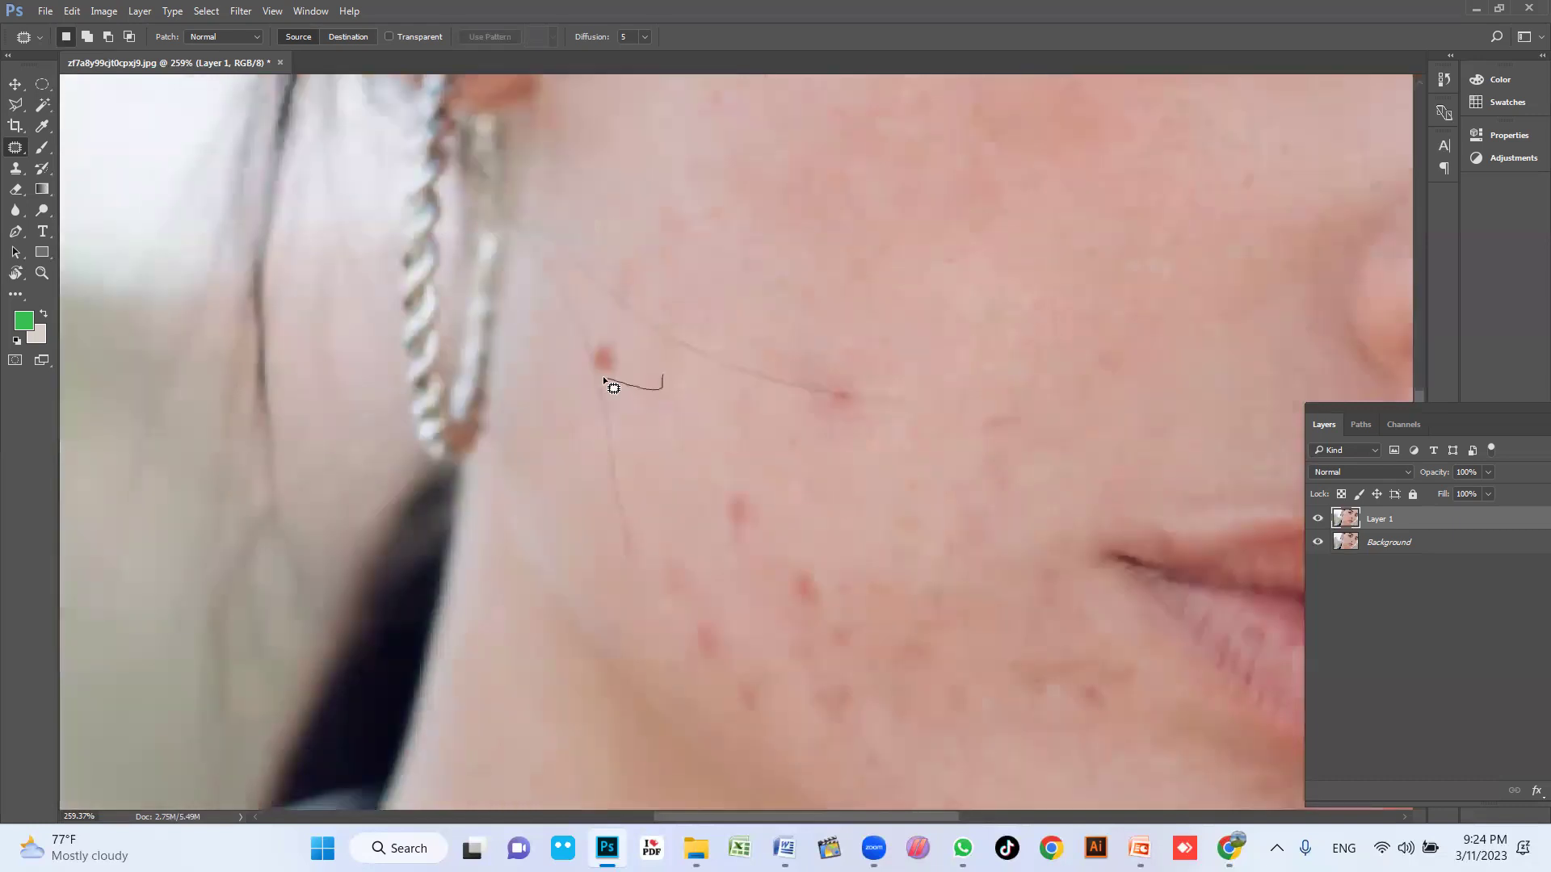
pyautogui.moveTo(614, 333); pyautogui.dragTo(658, 375)
pyautogui.moveTo(618, 360); pyautogui.dragTo(674, 436)
pyautogui.hotkey('ctrl', 'd')
pyautogui.scroll(-2, 737, 357)
pyautogui.moveTo(751, 362); pyautogui.dragTo(755, 366)
pyautogui.moveTo(796, 364); pyautogui.dragTo(951, 345)
pyautogui.hotkey('ctrl', 'd')
# Step: Patch the pimple cluster along the jawline with clean skin from higher on the cheek
pyautogui.scroll(-2, 831, 467)
pyautogui.moveTo(714, 349)
pyautogui.mouseDown()
pyautogui.moveTo(783, 358)
pyautogui.moveTo(859, 526)
pyautogui.moveTo(718, 552)
pyautogui.moveTo(629, 426)
pyautogui.mouseUp()
pyautogui.moveTo(734, 346); pyautogui.dragTo(716, 348)
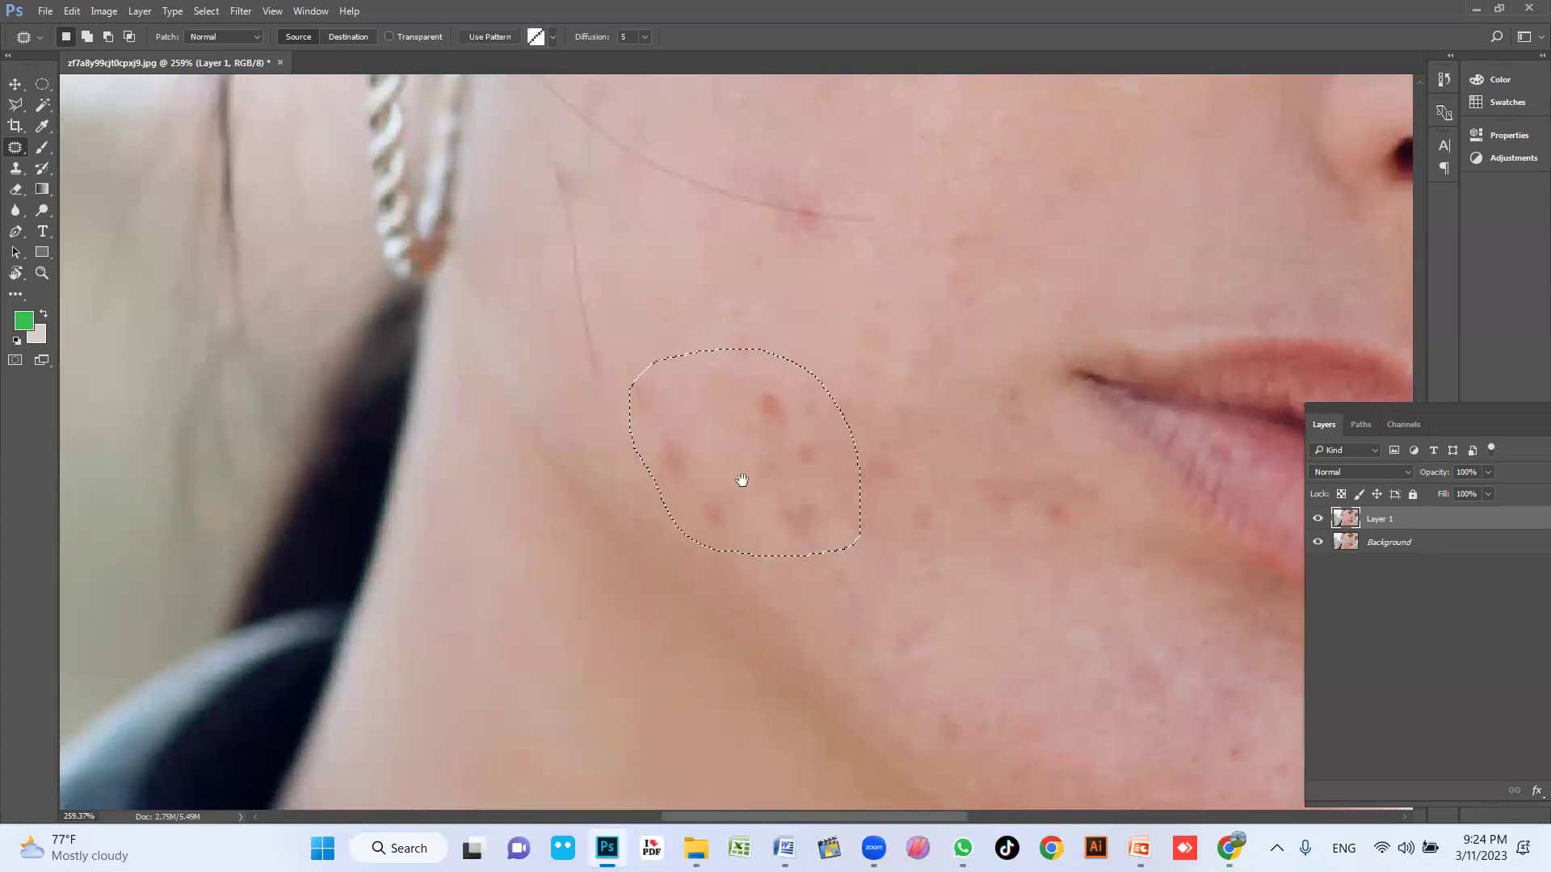
pyautogui.scroll(2, 741, 478)
pyautogui.moveTo(727, 638)
pyautogui.mouseDown()
pyautogui.moveTo(1024, 290)
pyautogui.moveTo(965, 410)
pyautogui.moveTo(778, 393)
pyautogui.moveTo(848, 345)
pyautogui.mouseUp()
pyautogui.hotkey('ctrl', 'd')
pyautogui.scroll(-3, 924, 519)
pyautogui.hotkey('ctrl', 'd')
# Step: Patch the red spot on the far cheek beside the nose with adjacent clean skin
pyautogui.scroll(5, 640, 488)
pyautogui.hscroll(3, 598, 302)
pyautogui.hscroll(3, 598, 302)
pyautogui.scroll(-2, 599, 302)
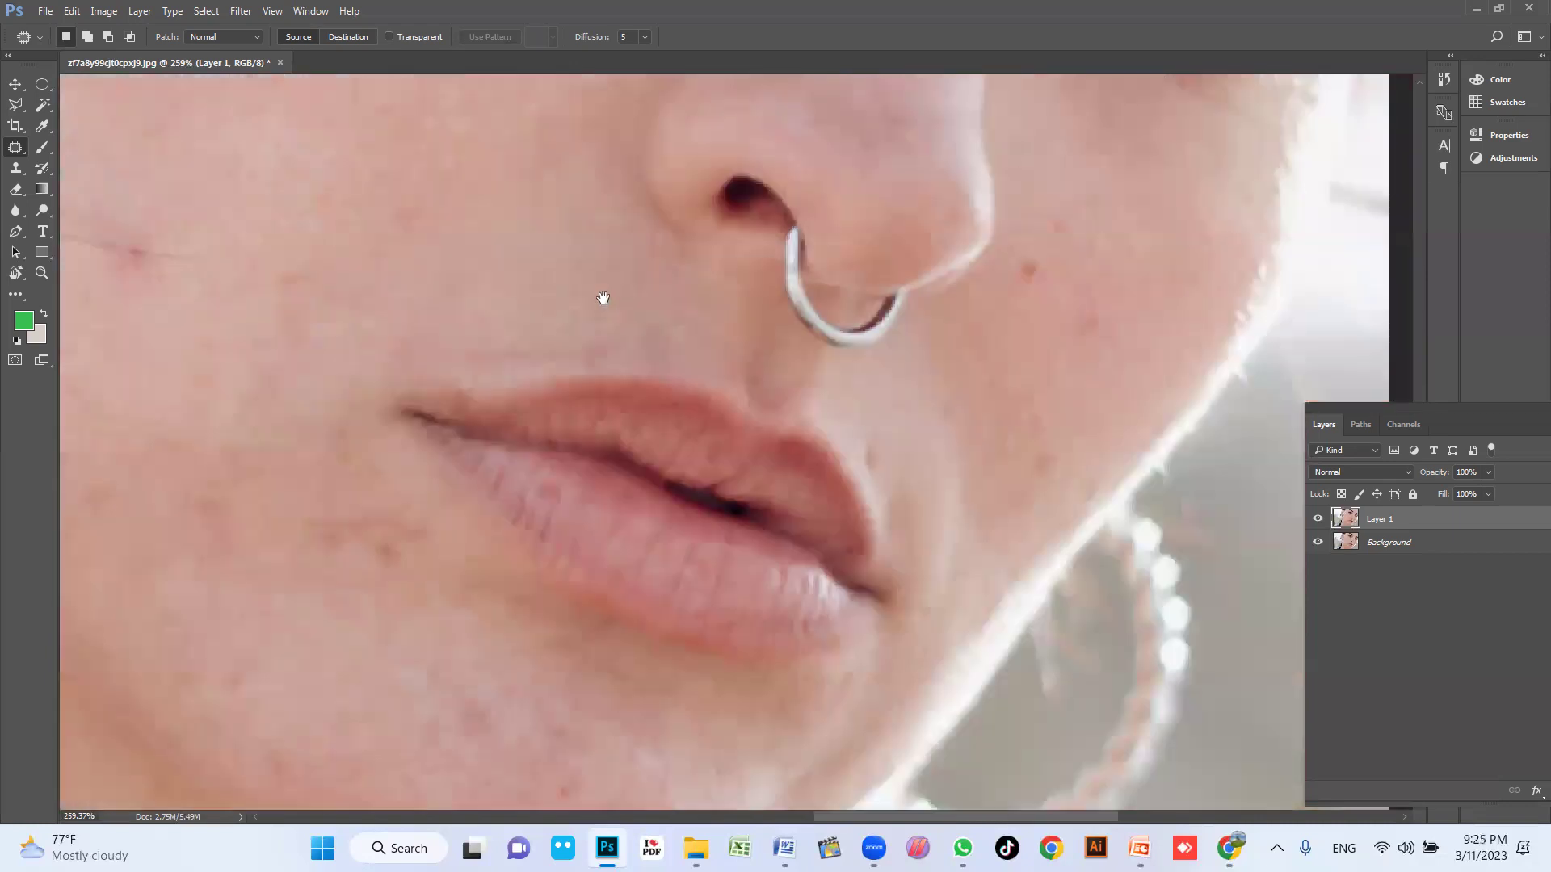
pyautogui.moveTo(986, 247)
pyautogui.mouseDown()
pyautogui.moveTo(1014, 273)
pyautogui.moveTo(1093, 243)
pyautogui.mouseUp()
pyautogui.hotkey('ctrl', 'd')
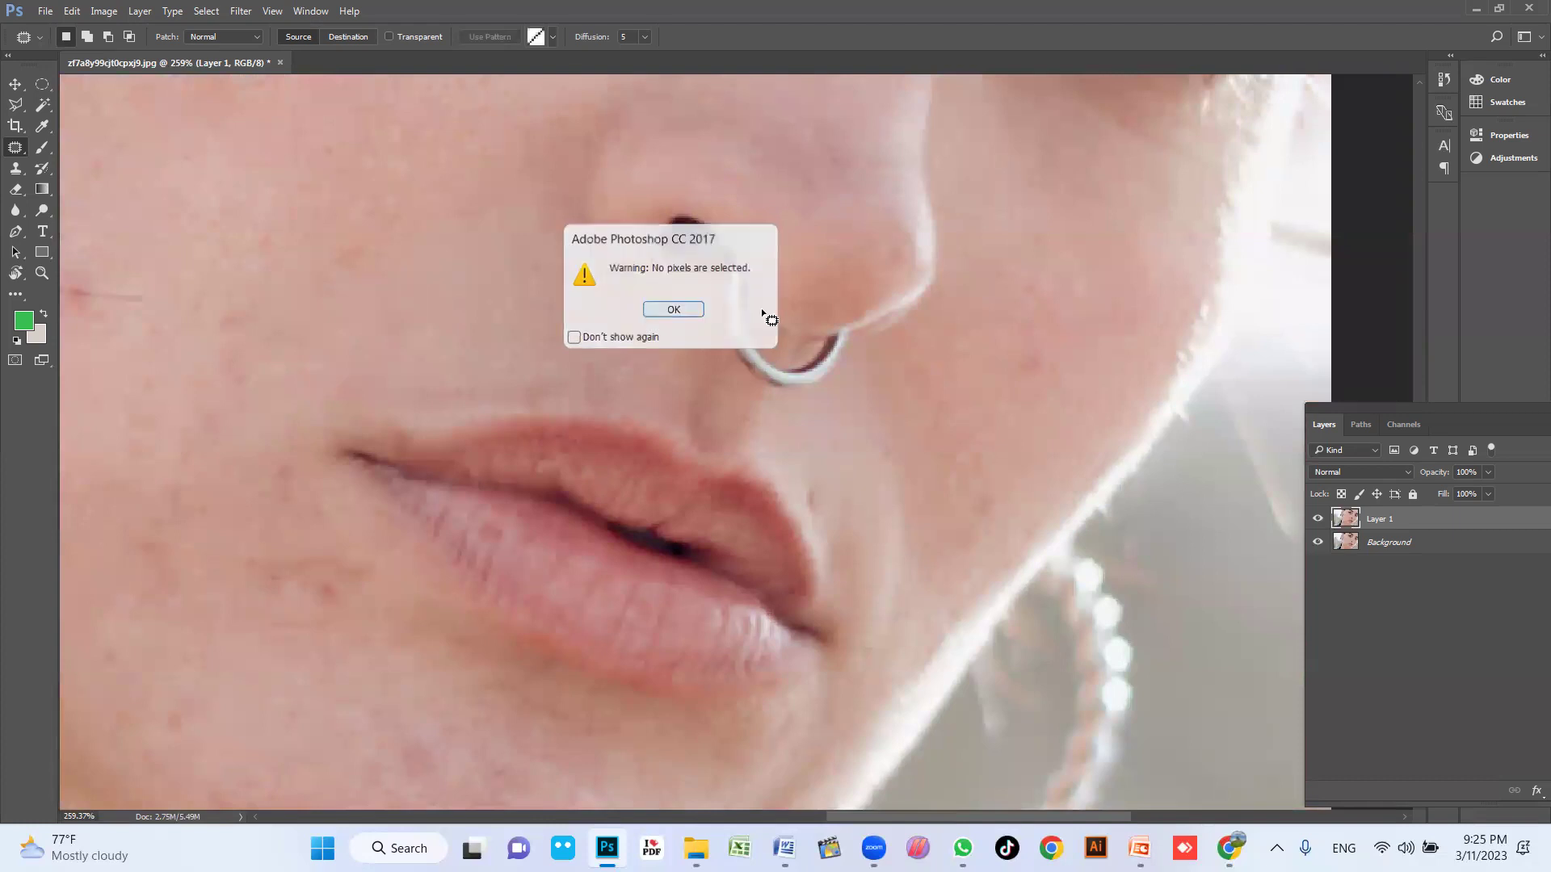
# Step: Patch the remaining blemishes on the far cheek and the temple beside the eye with adjacent clean skin
pyautogui.press('Return')
pyautogui.moveTo(1039, 315); pyautogui.dragTo(945, 312)
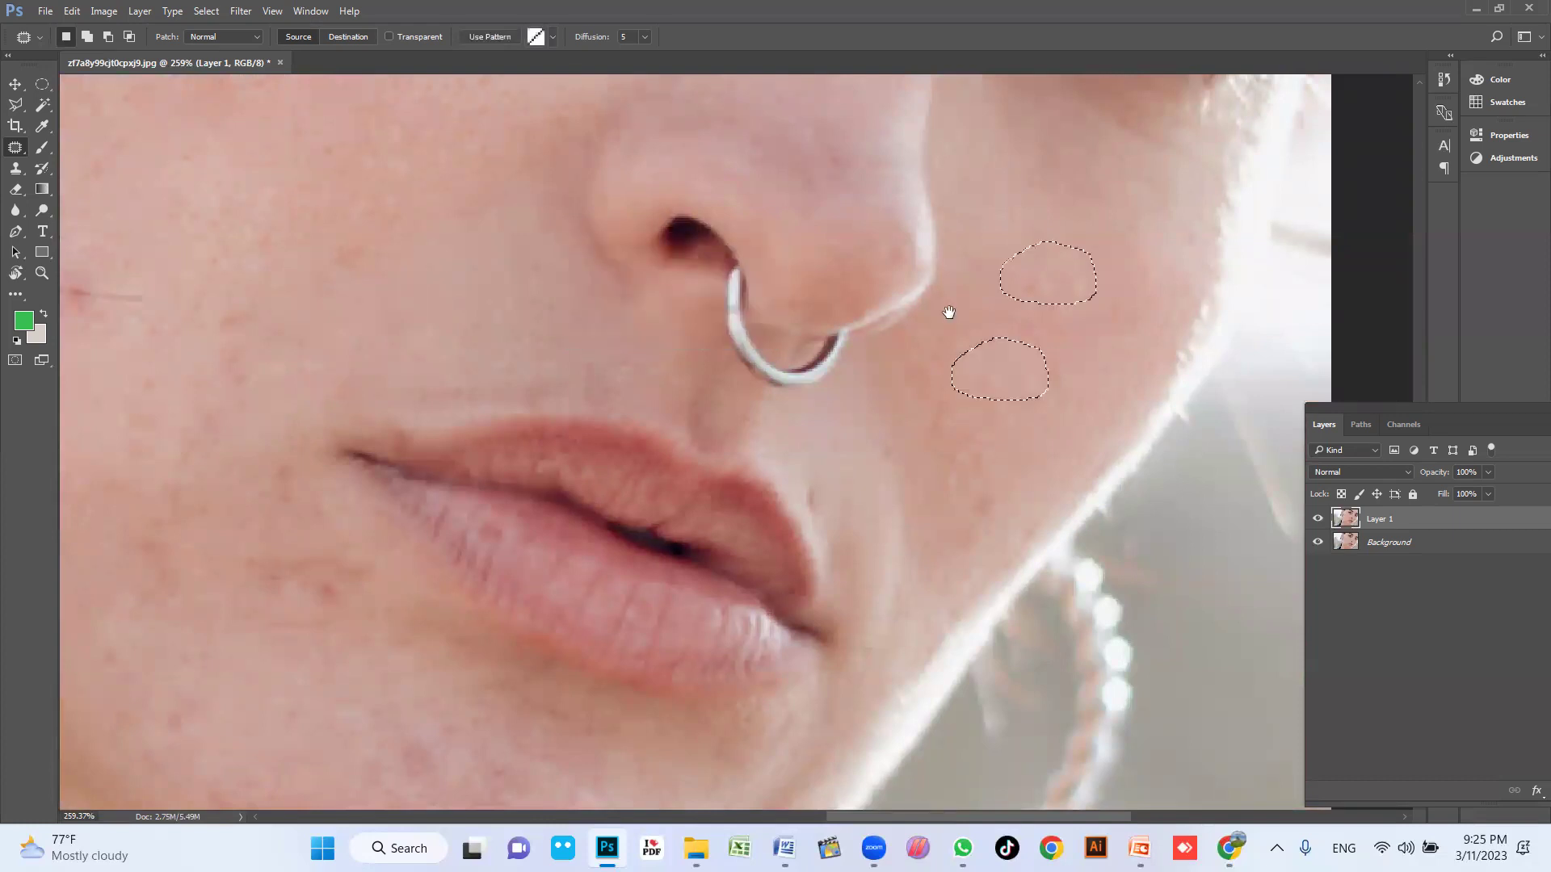
pyautogui.moveTo(742, 226); pyautogui.dragTo(822, 380)
pyautogui.moveTo(802, 619); pyautogui.dragTo(864, 513)
pyautogui.scroll(2, 785, 332)
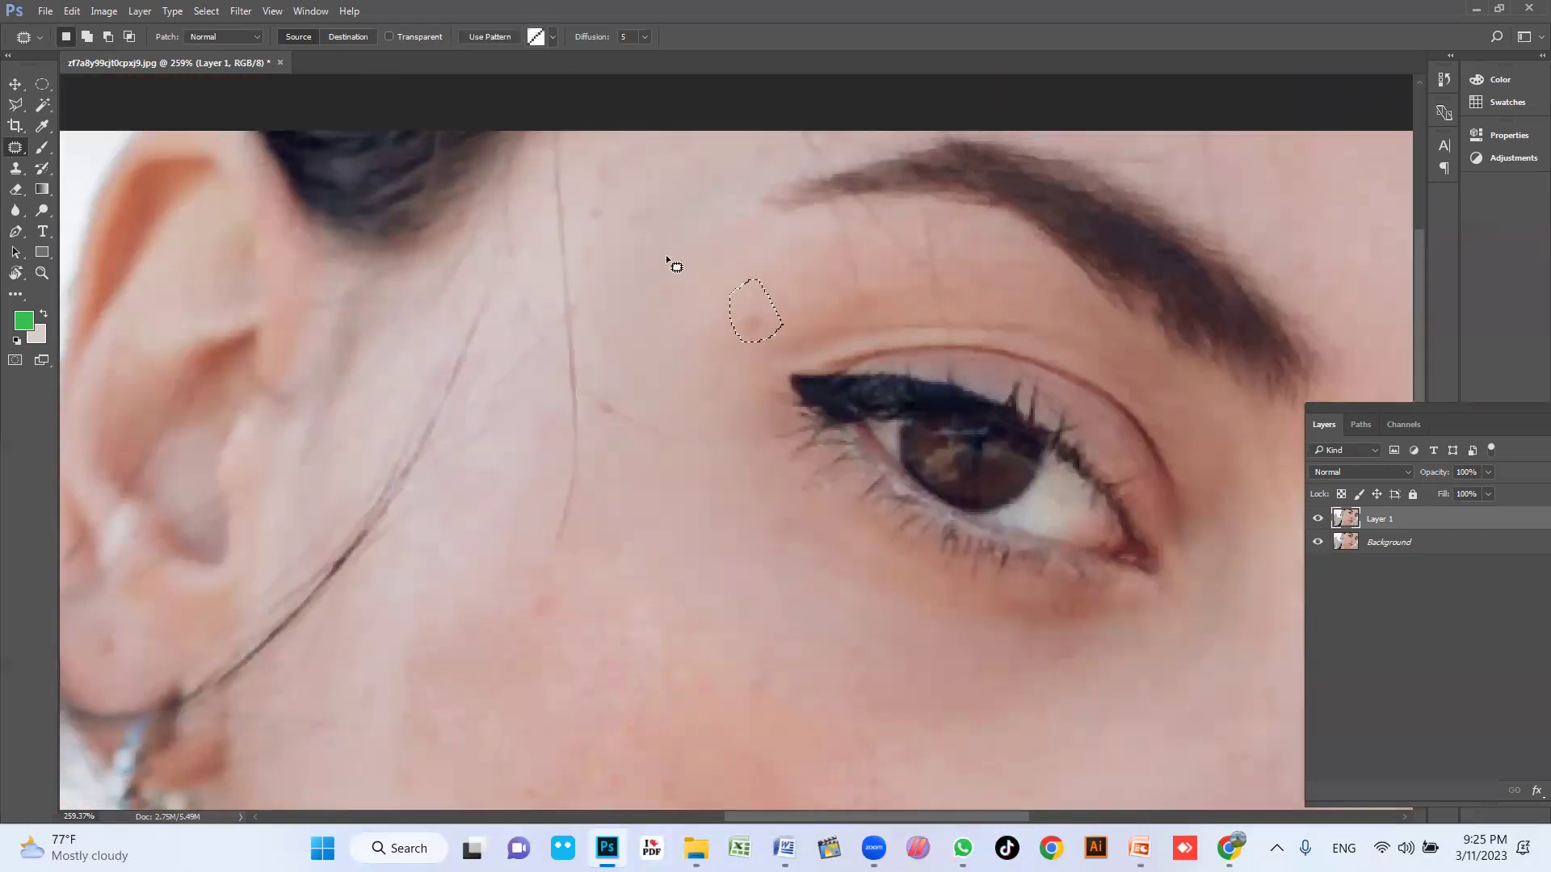
pyautogui.moveTo(627, 236)
pyautogui.mouseDown()
pyautogui.moveTo(594, 245)
pyautogui.moveTo(599, 159)
pyautogui.mouseUp()
pyautogui.moveTo(605, 206); pyautogui.dragTo(672, 260)
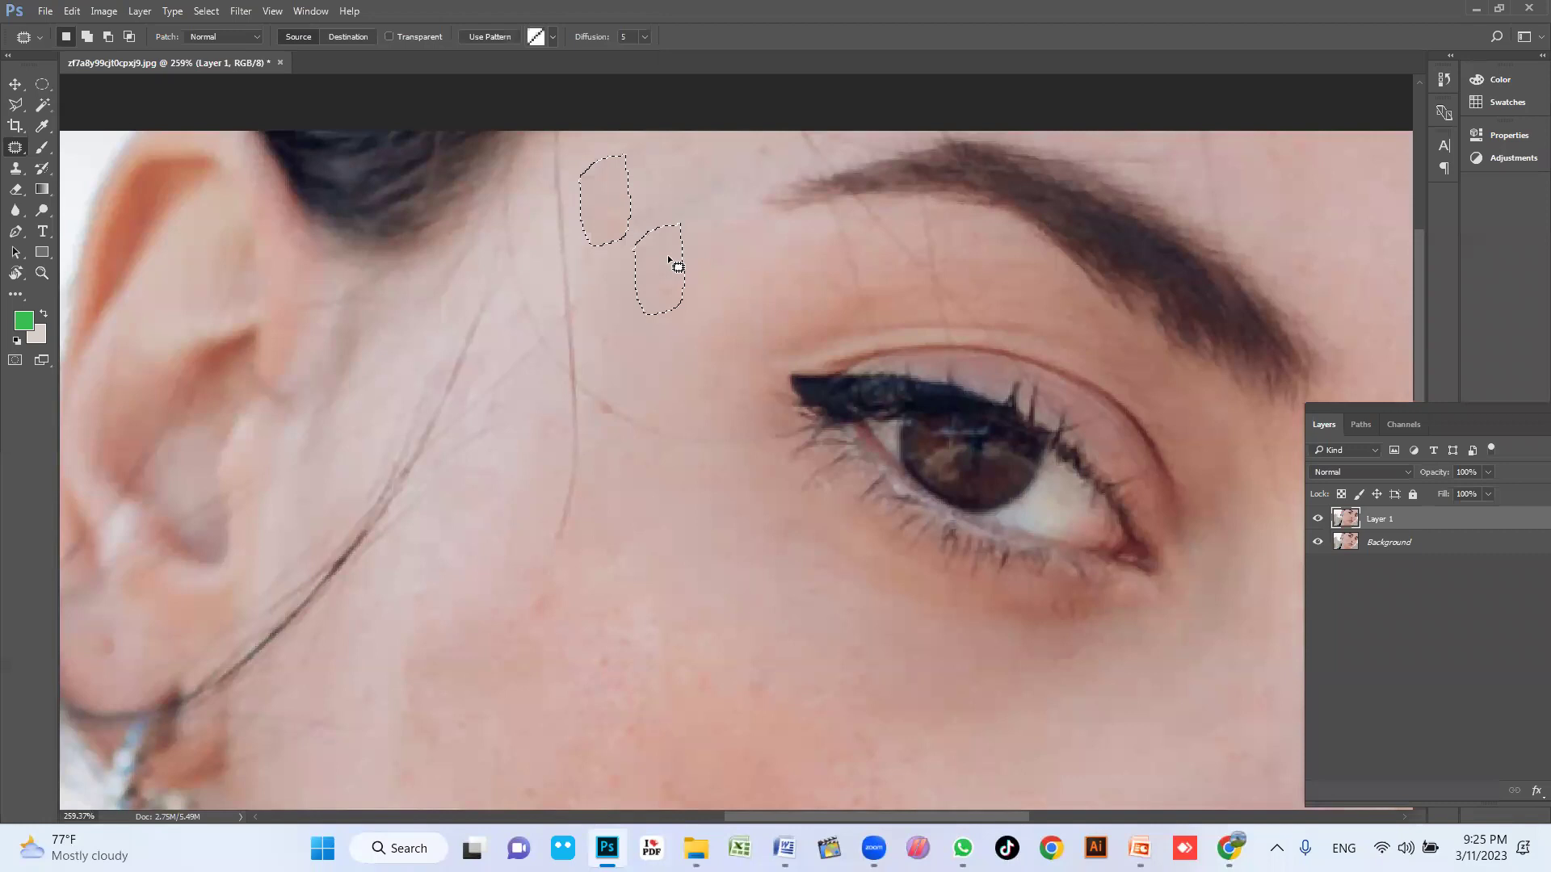
# Step: Fit the whole portrait in view and switch to the Mixer Brush tool
pyautogui.scroll(-3, 658, 277)
pyautogui.scroll(-2, 701, 355)
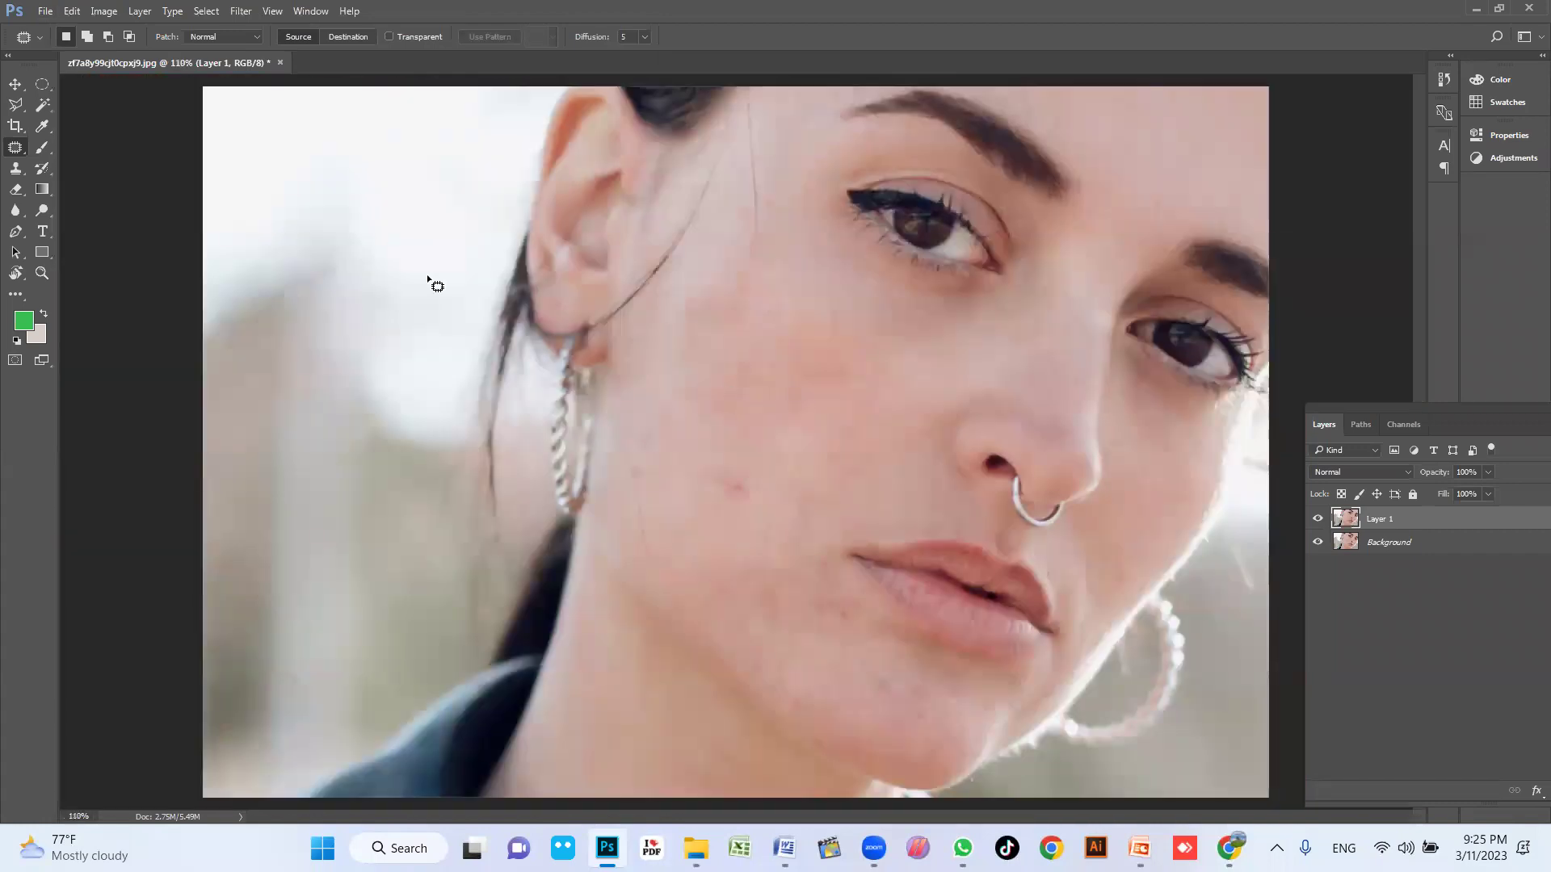
pyautogui.click(15, 192)
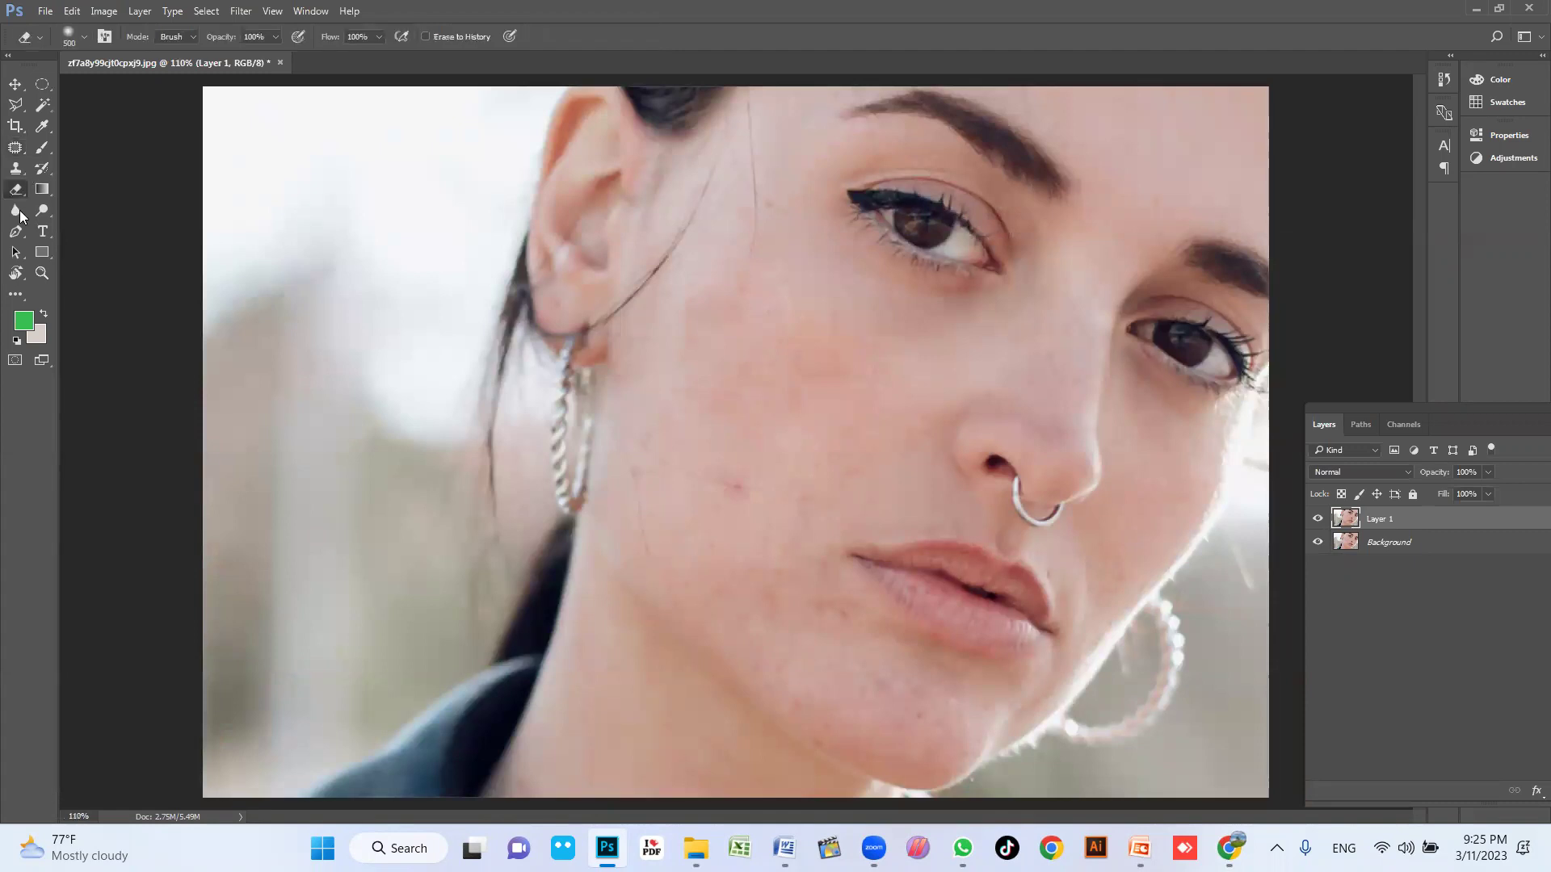
pyautogui.click(43, 148)
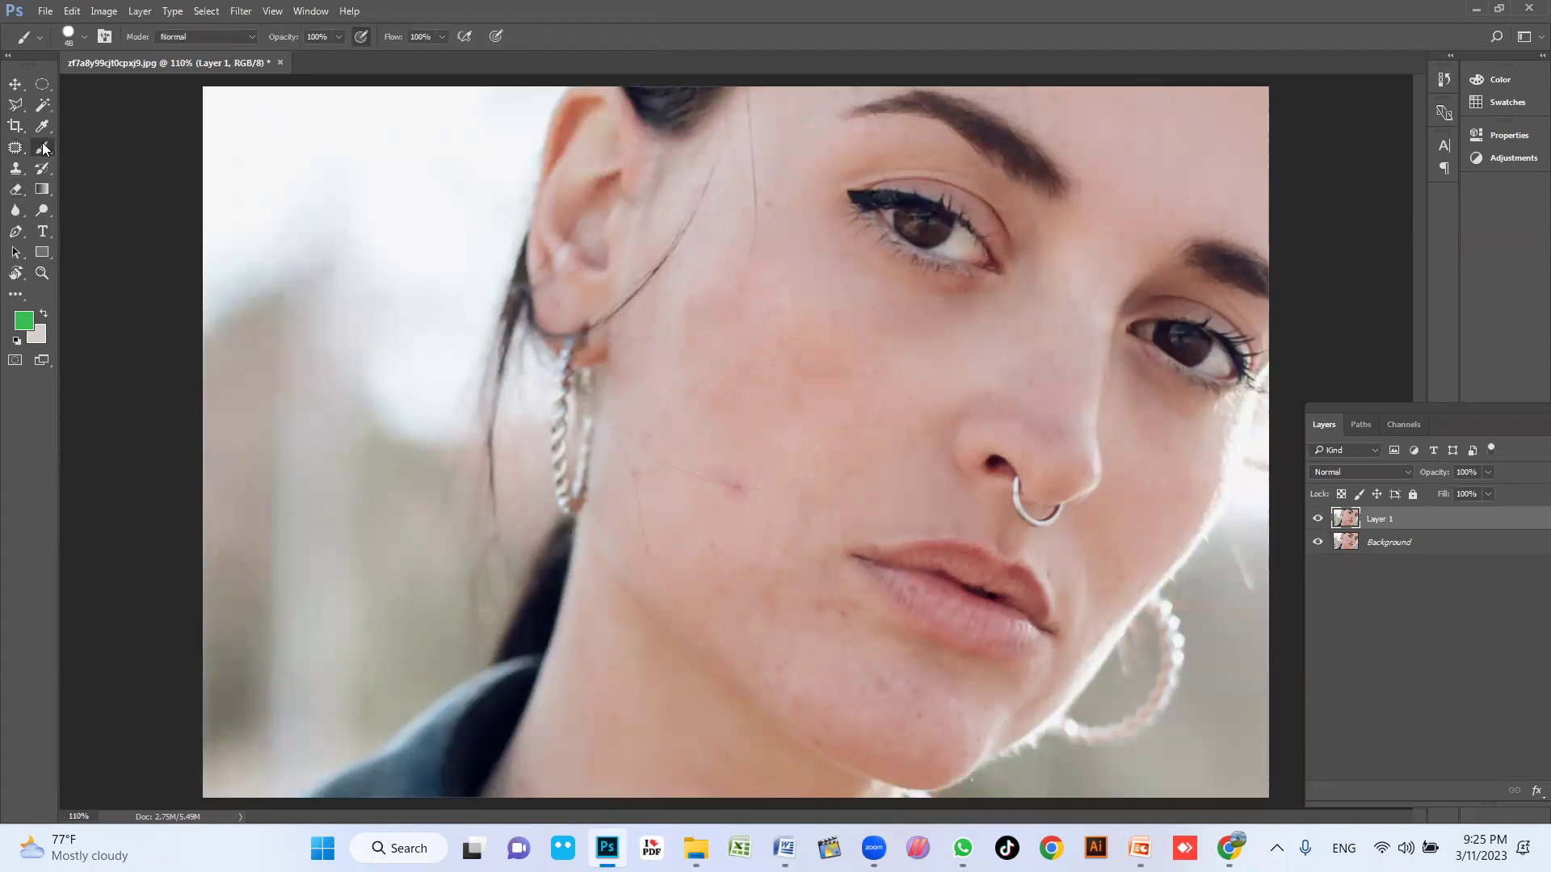
pyautogui.rightClick(45, 149)
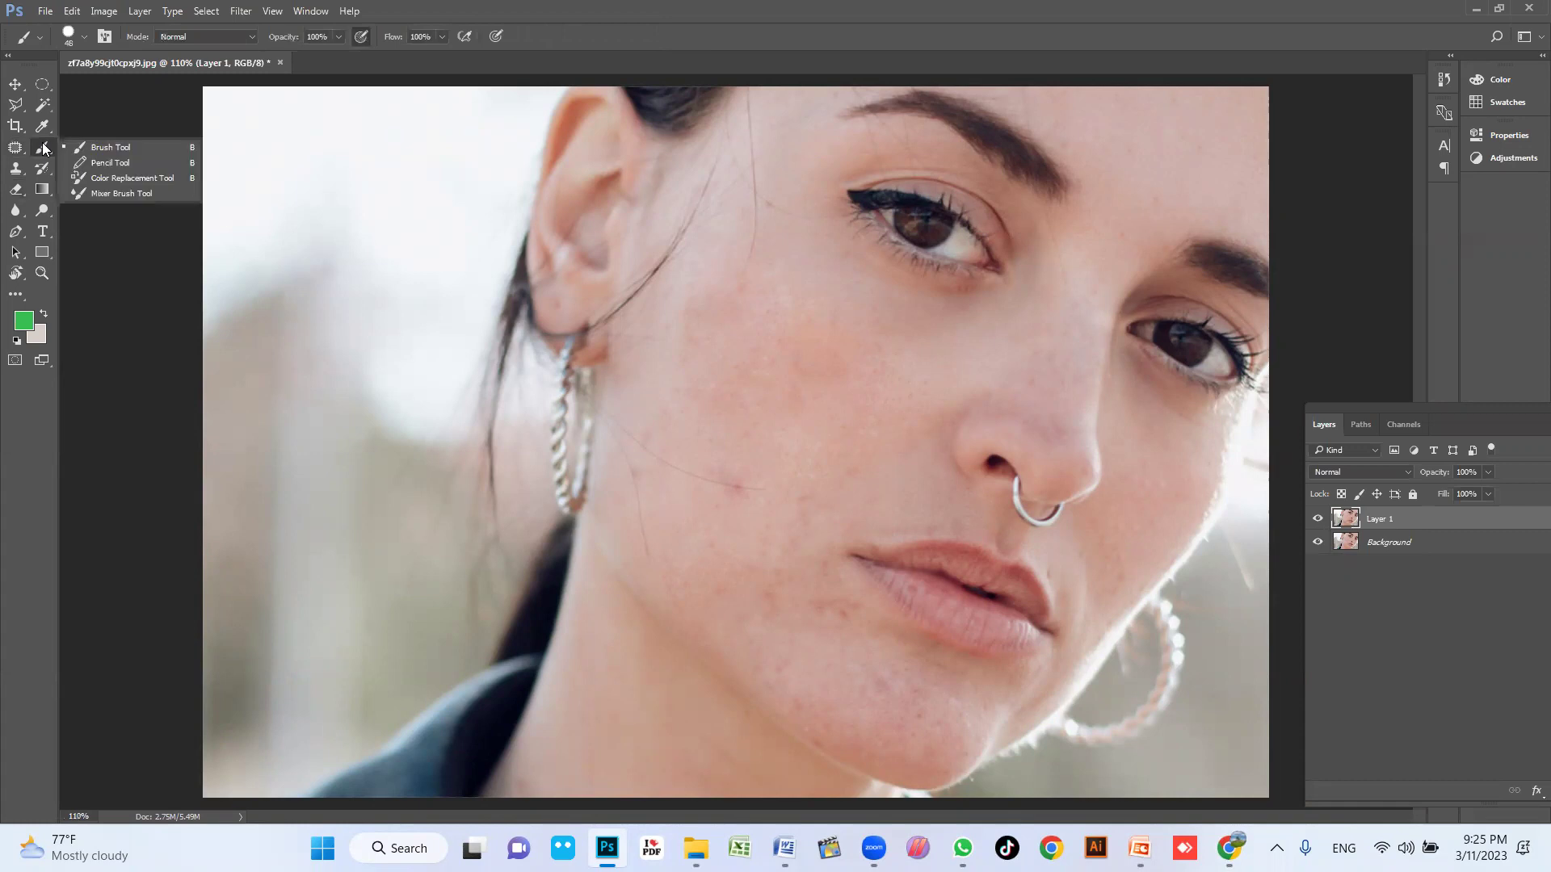
pyautogui.click(125, 192)
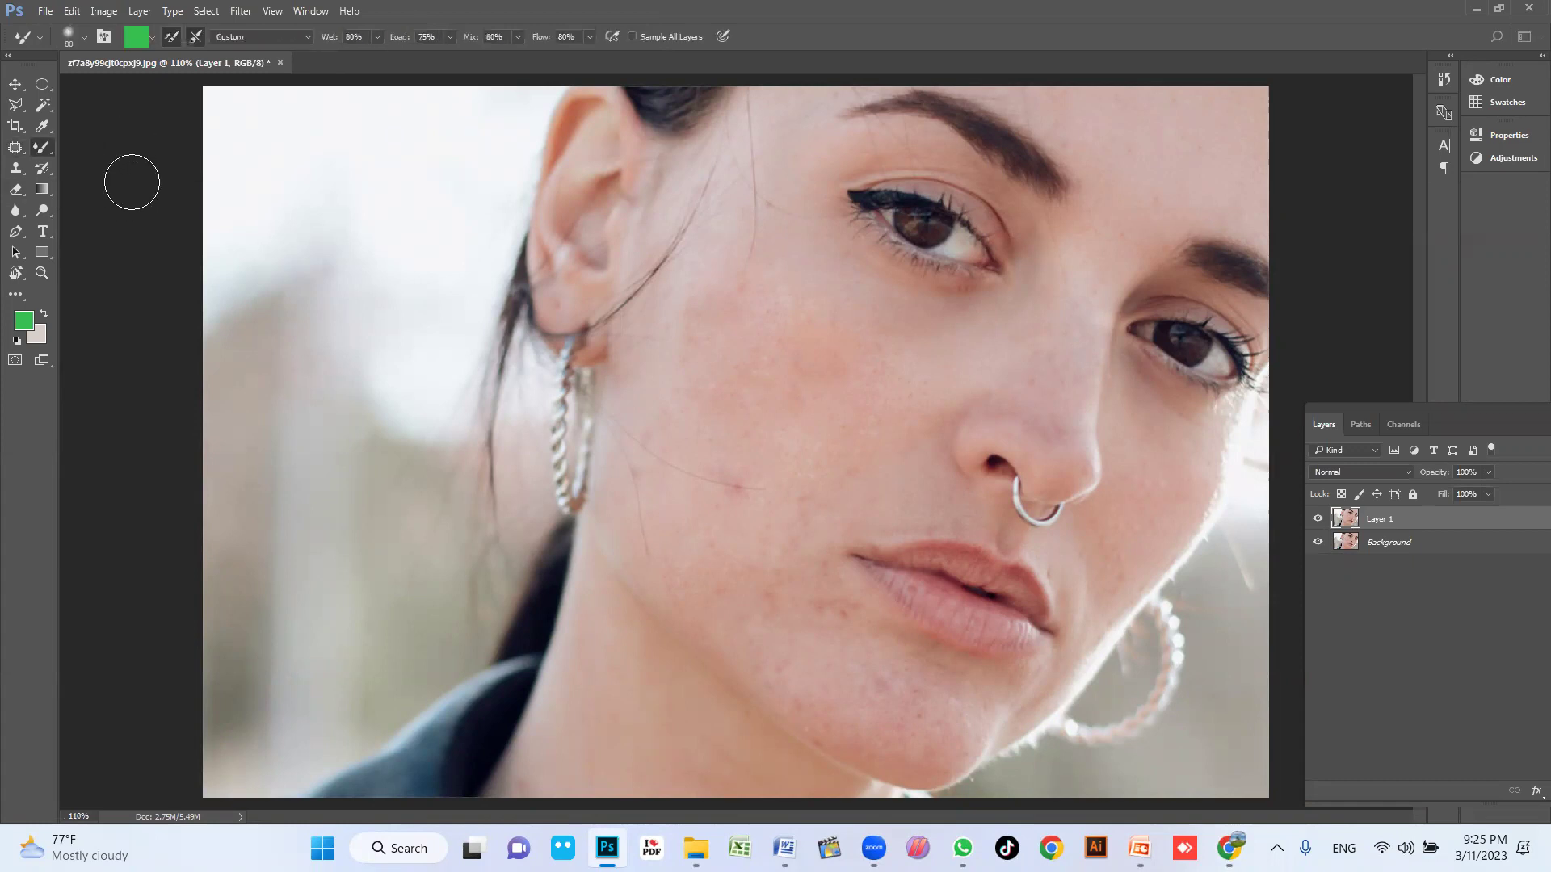
# Step: Clean the green paint out of the Mixer Brush and toggle the option that cleans it after each stroke
pyautogui.click(152, 38)
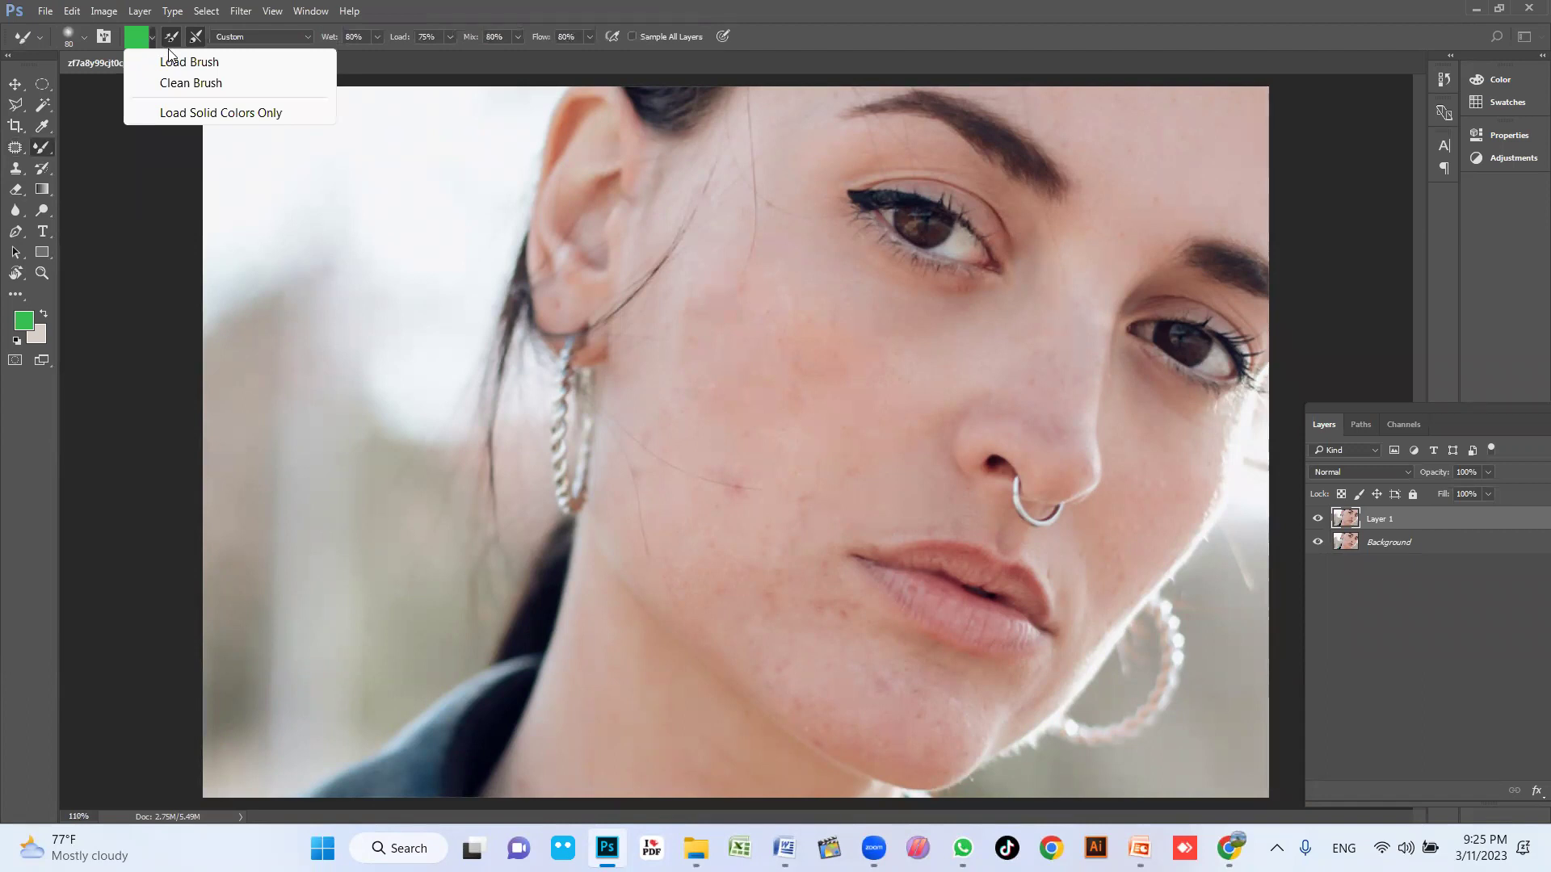
pyautogui.click(204, 83)
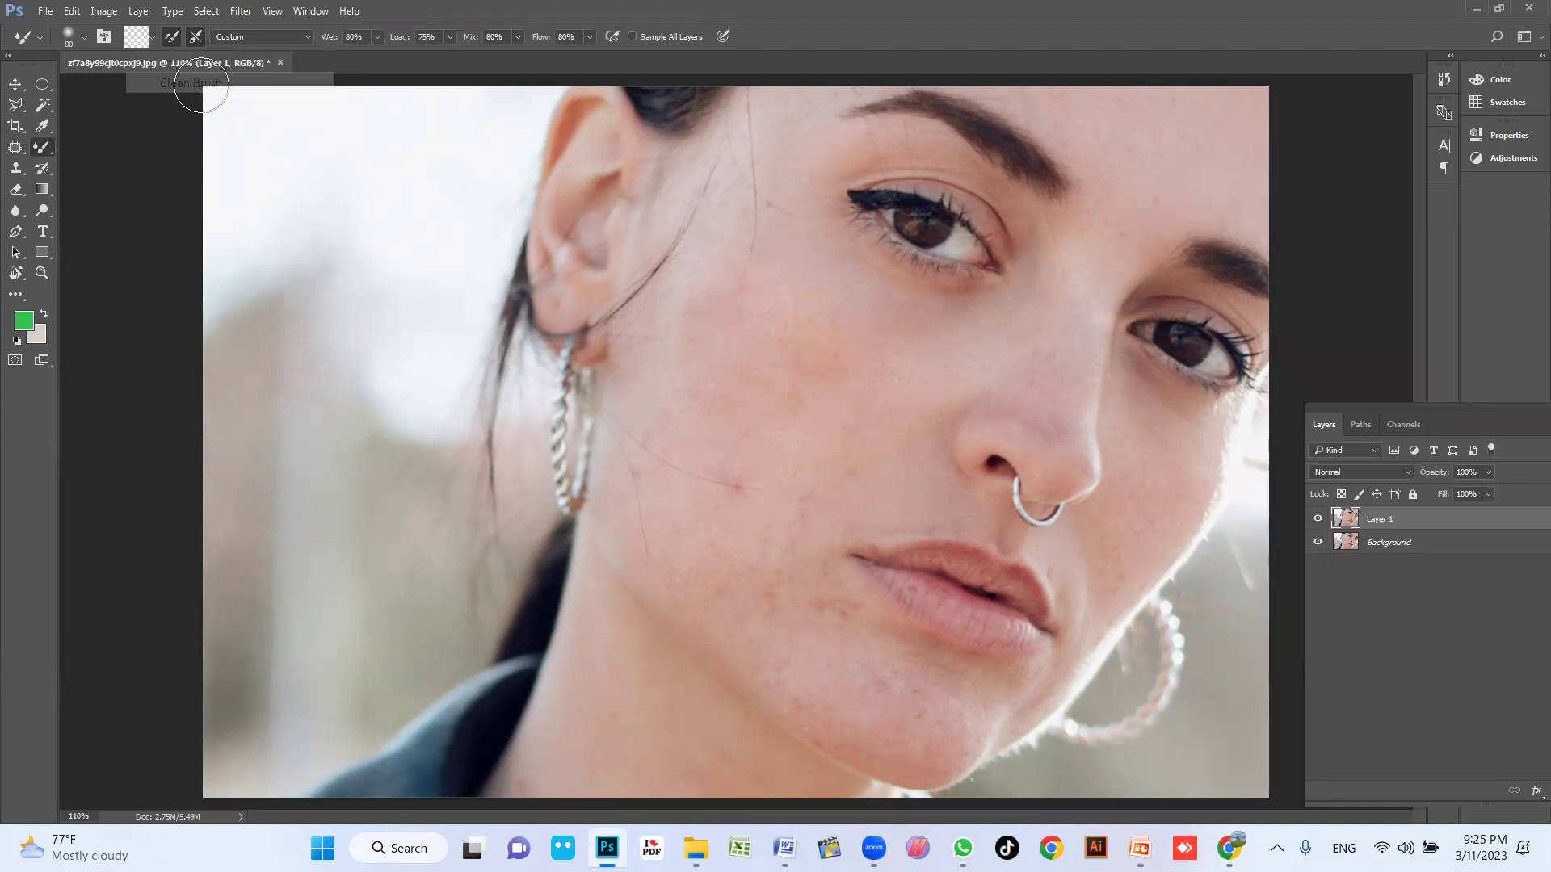
pyautogui.click(197, 35)
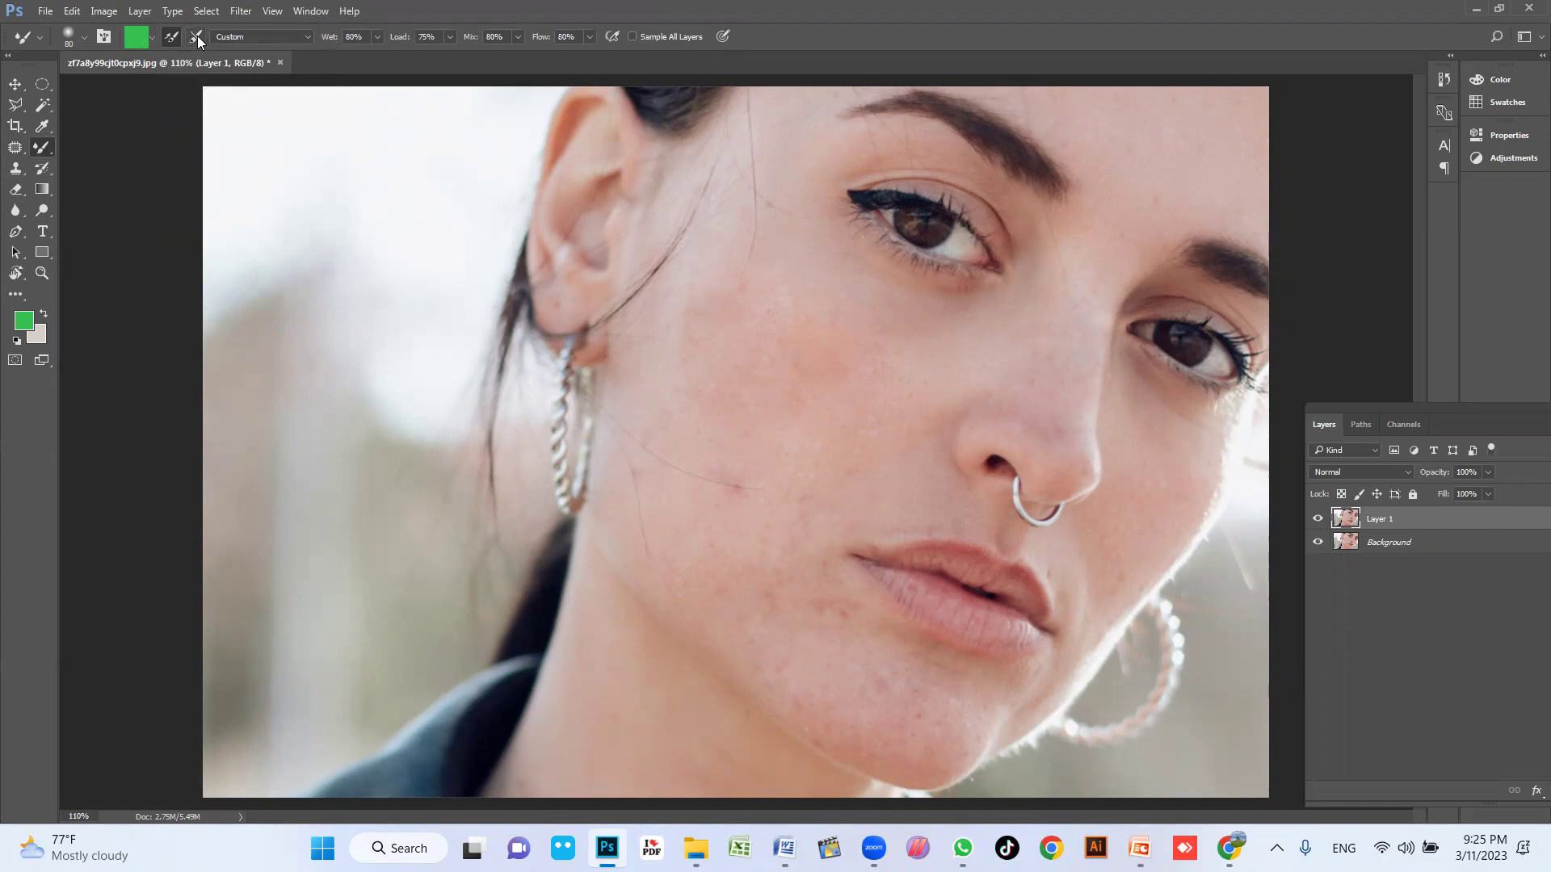
pyautogui.click(150, 35)
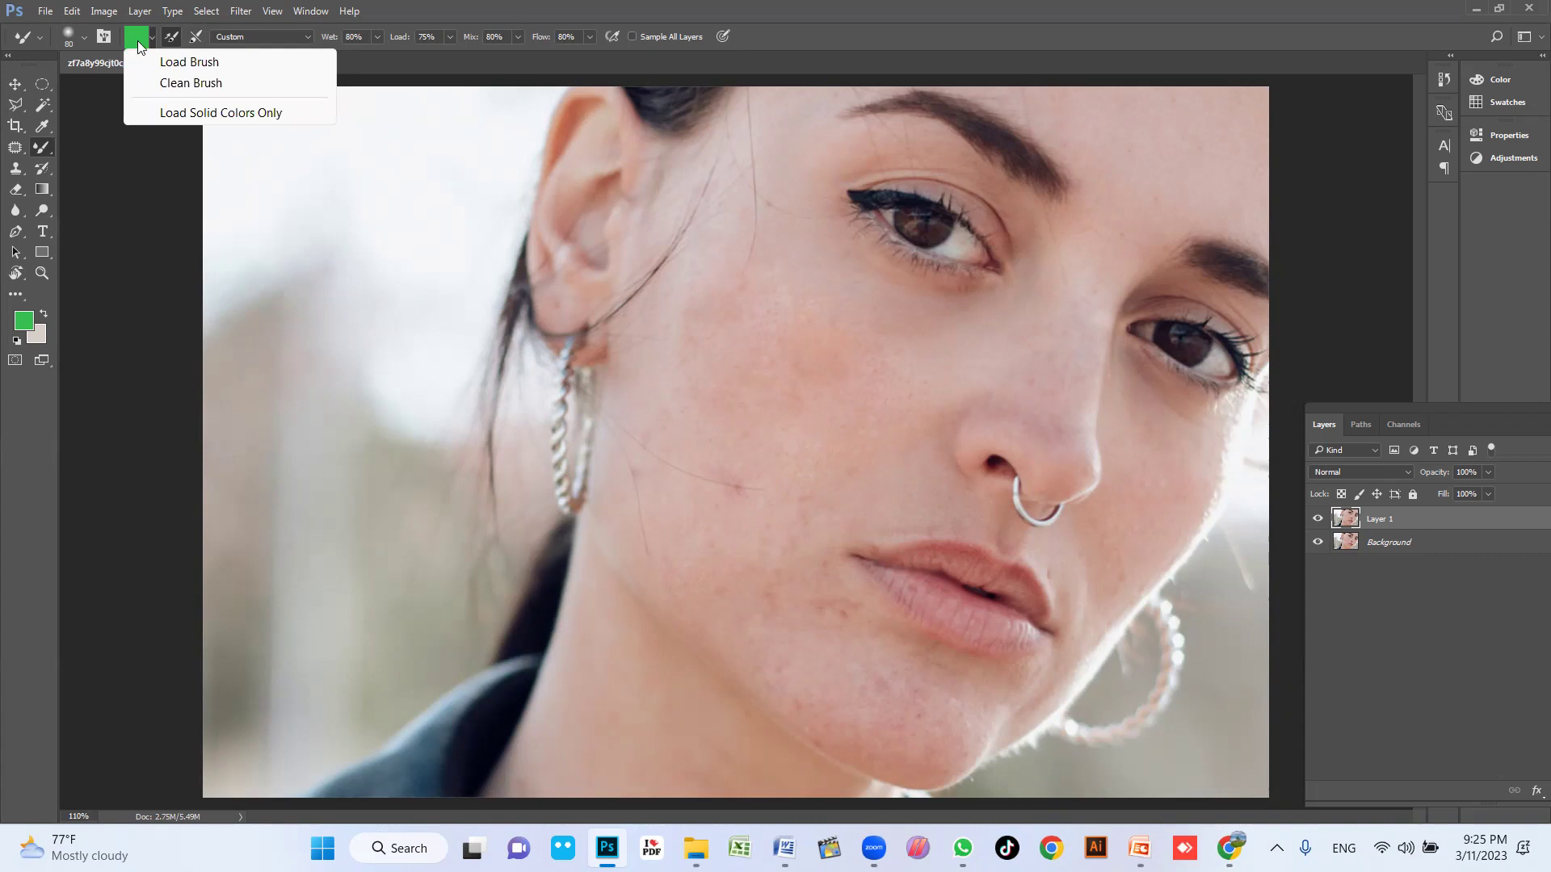
pyautogui.click(237, 85)
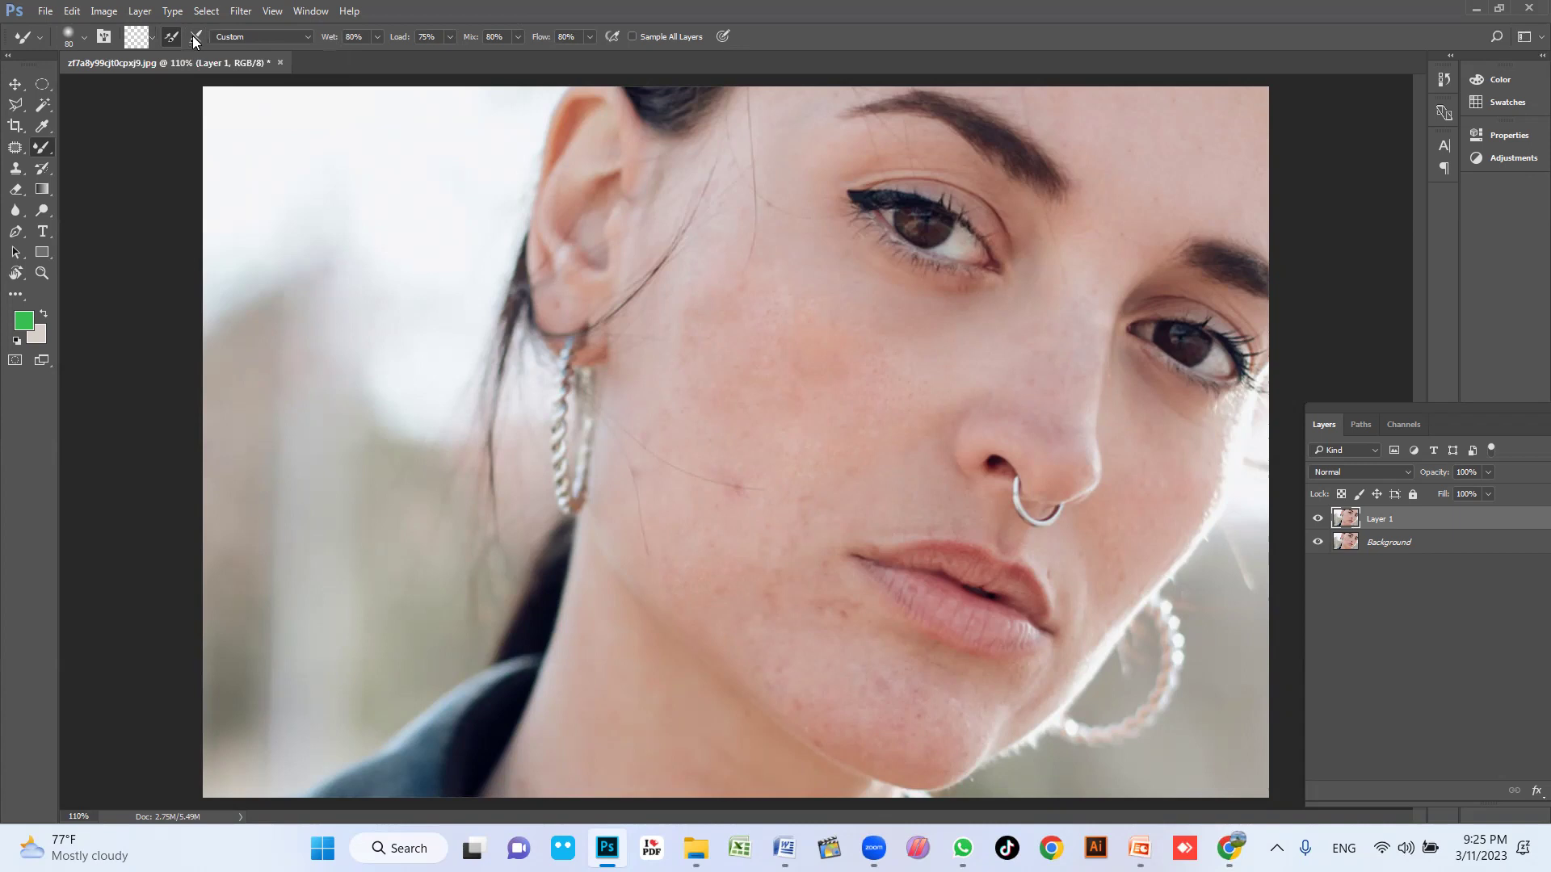
pyautogui.click(195, 38)
pyautogui.click(153, 35)
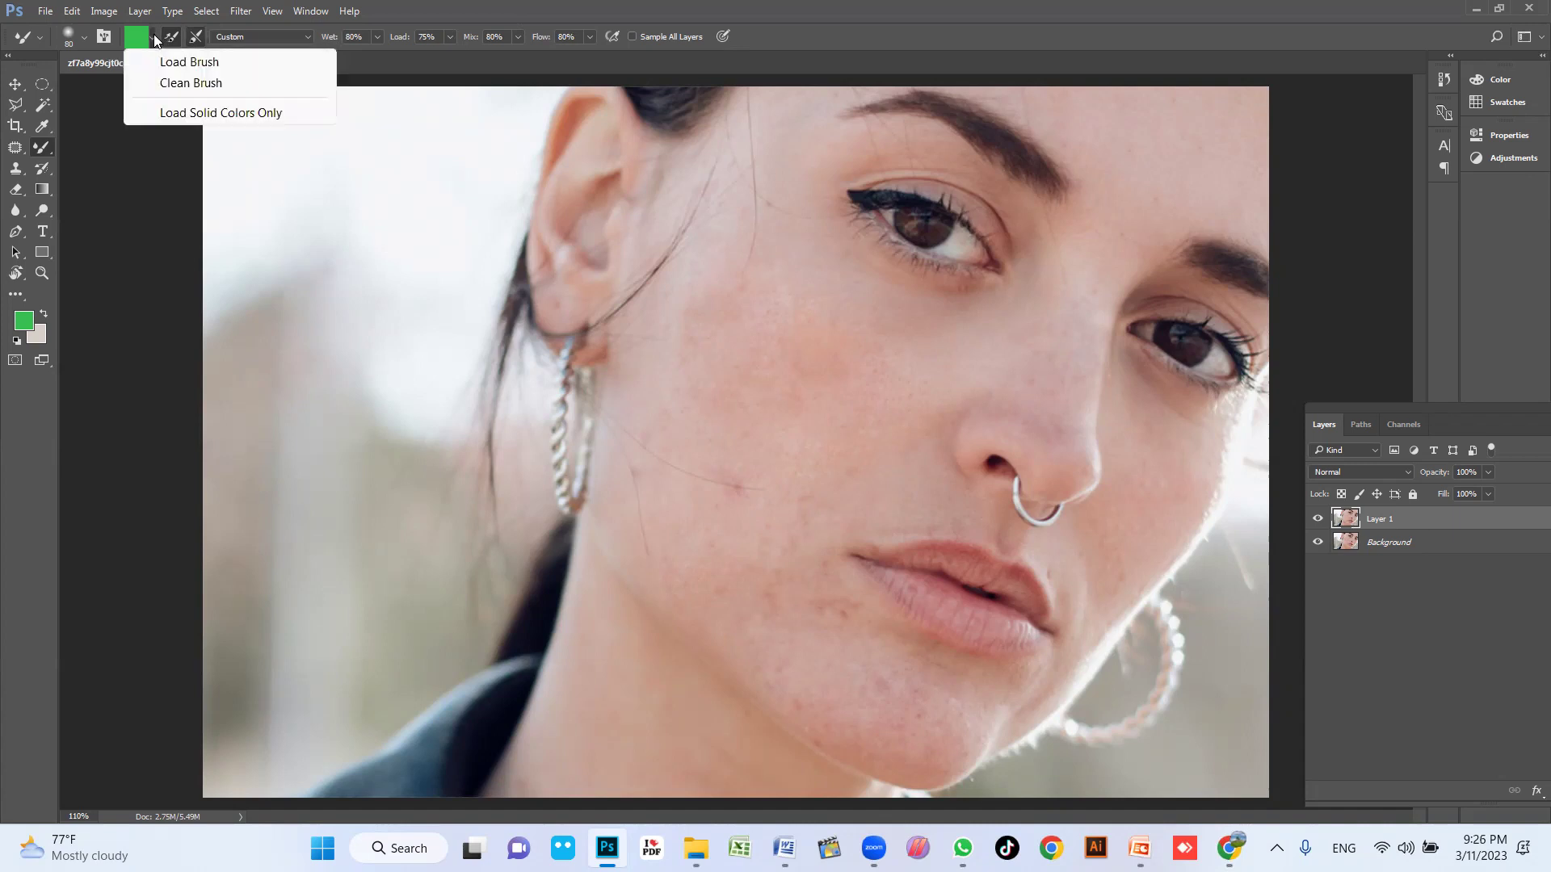
pyautogui.click(204, 83)
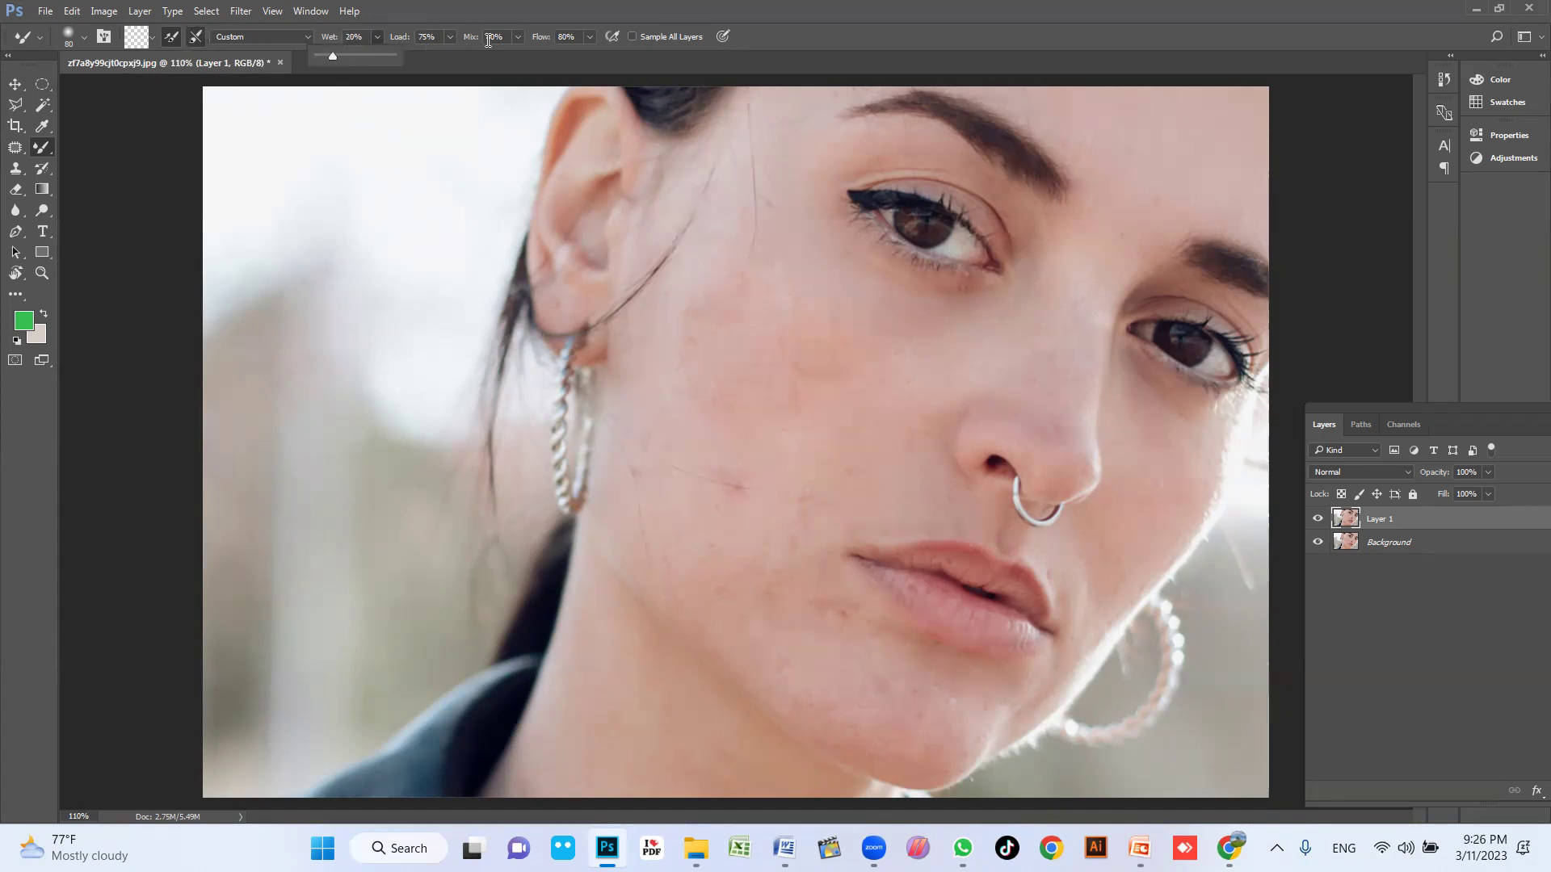
# Step: Set the Mixer Brush to Wet 20%, Mix 90% and Flow 100%
pyautogui.click(516, 36)
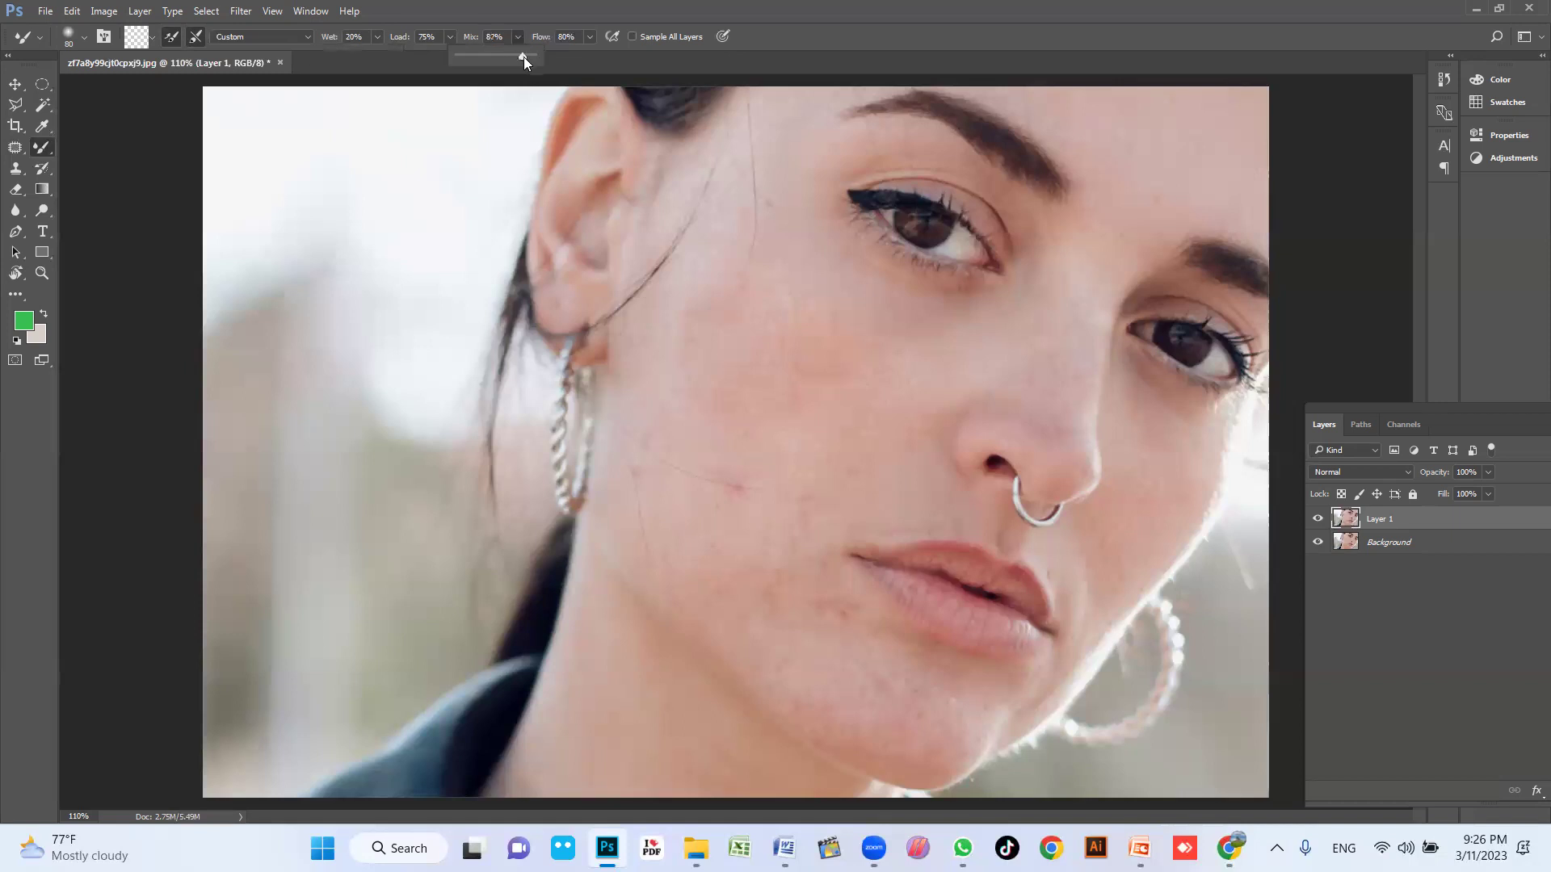
pyautogui.click(586, 37)
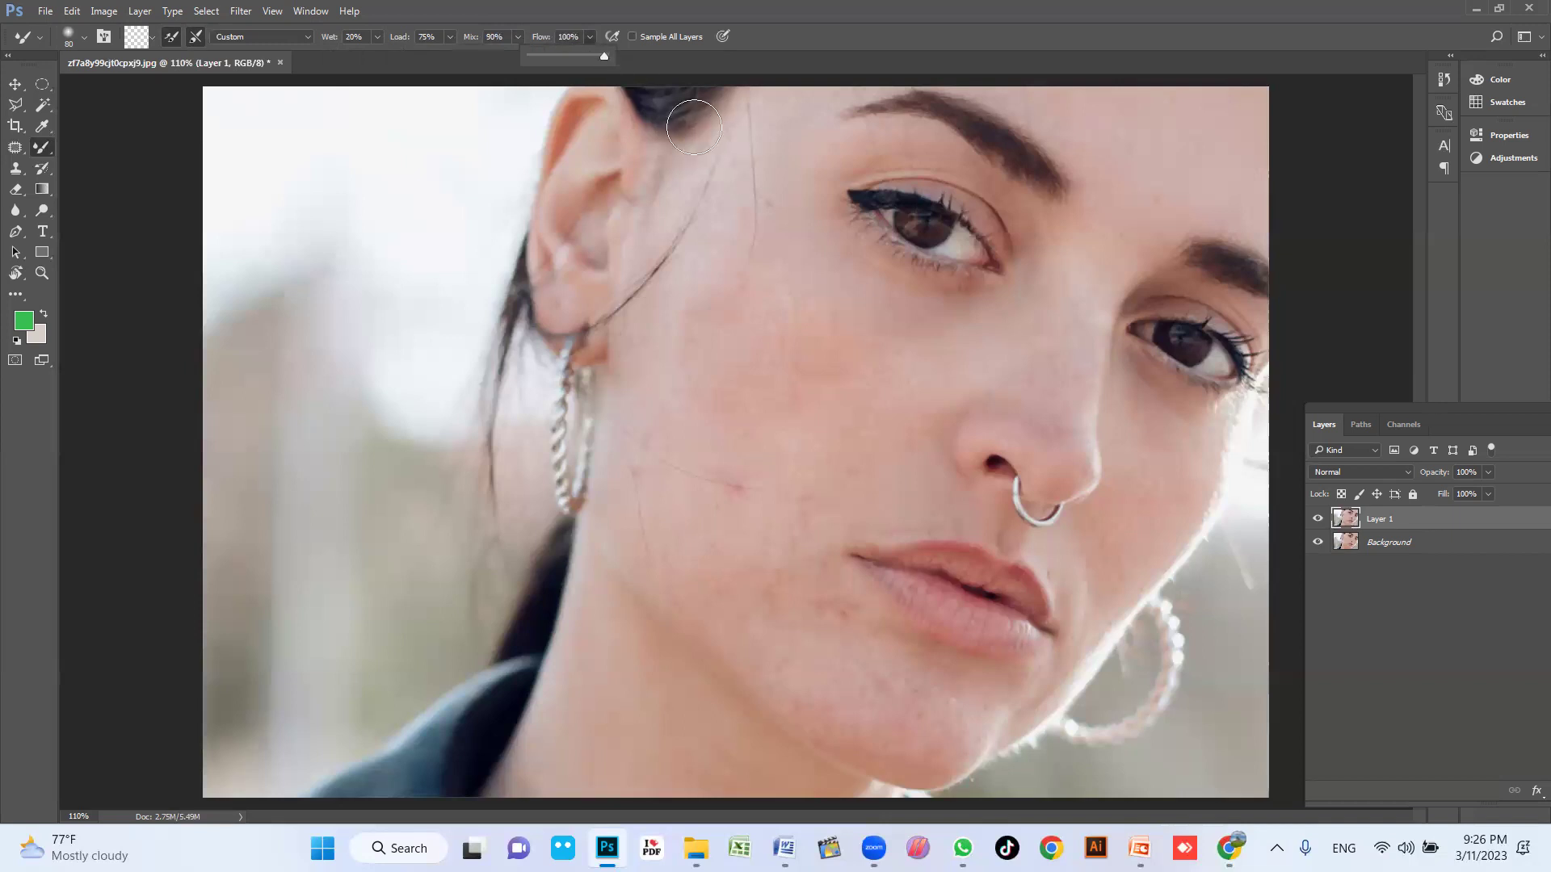
pyautogui.click(436, 155)
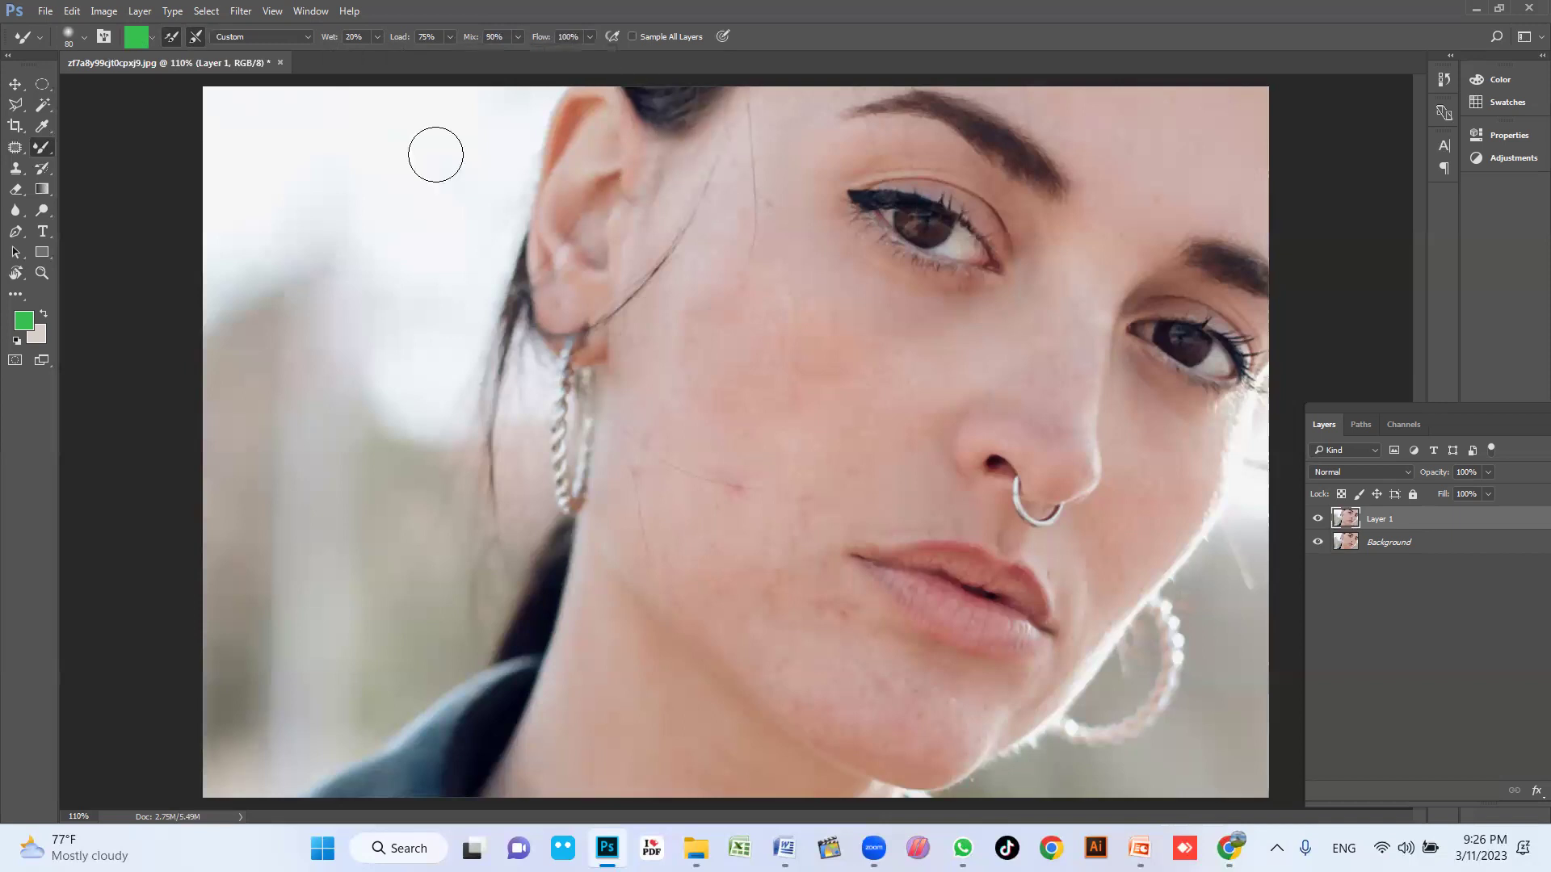
# Step: Disable loading the Mixer Brush after each stroke, keep cleaning after each stroke enabled, and clean the brush
pyautogui.click(152, 38)
pyautogui.click(191, 83)
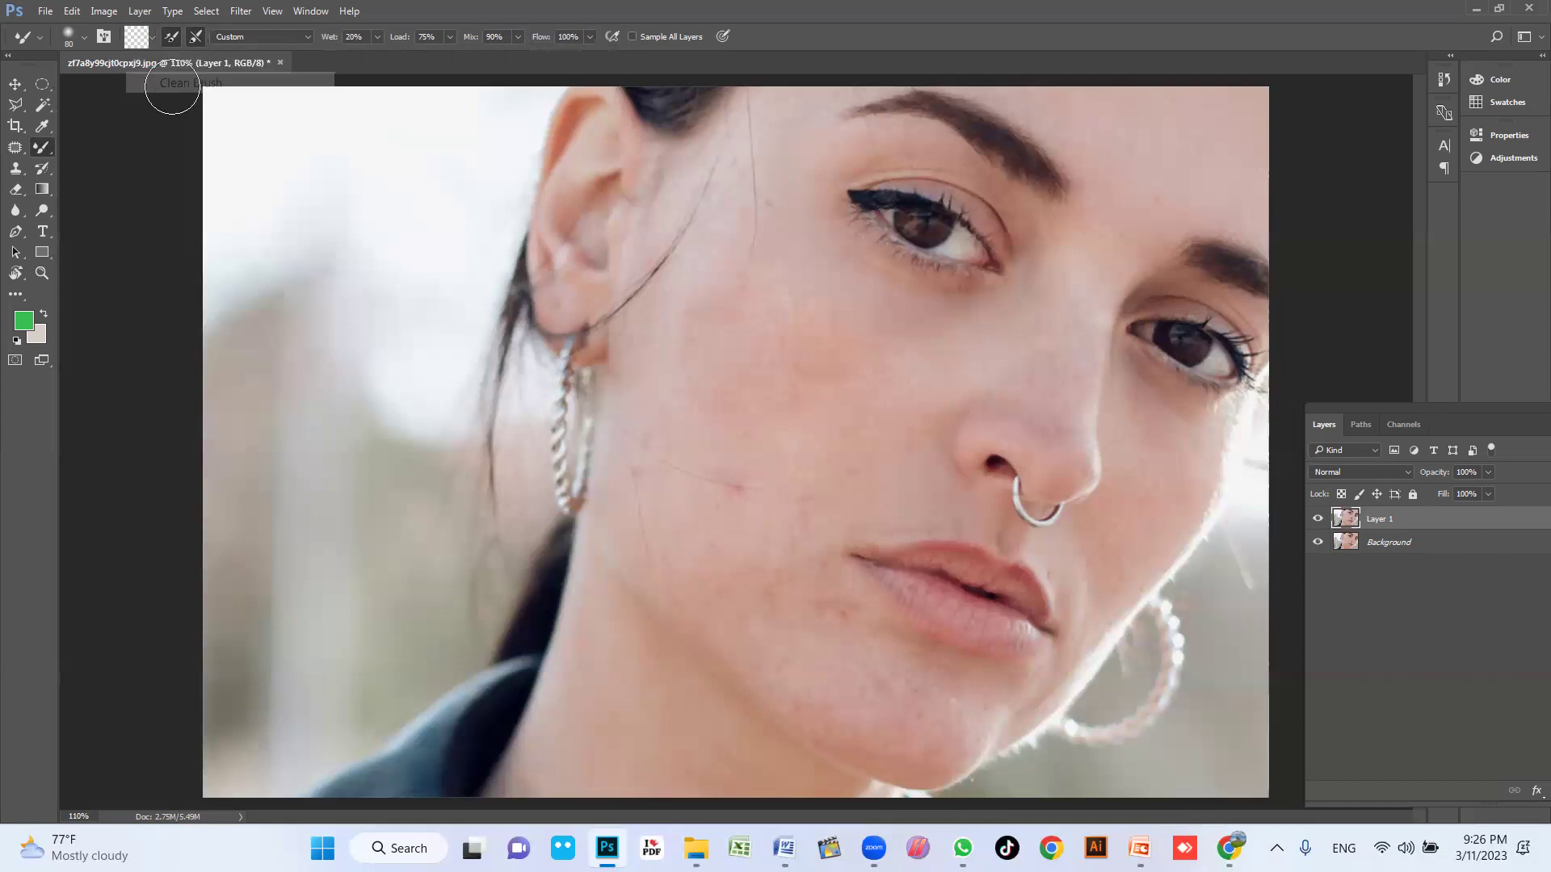
pyautogui.click(195, 38)
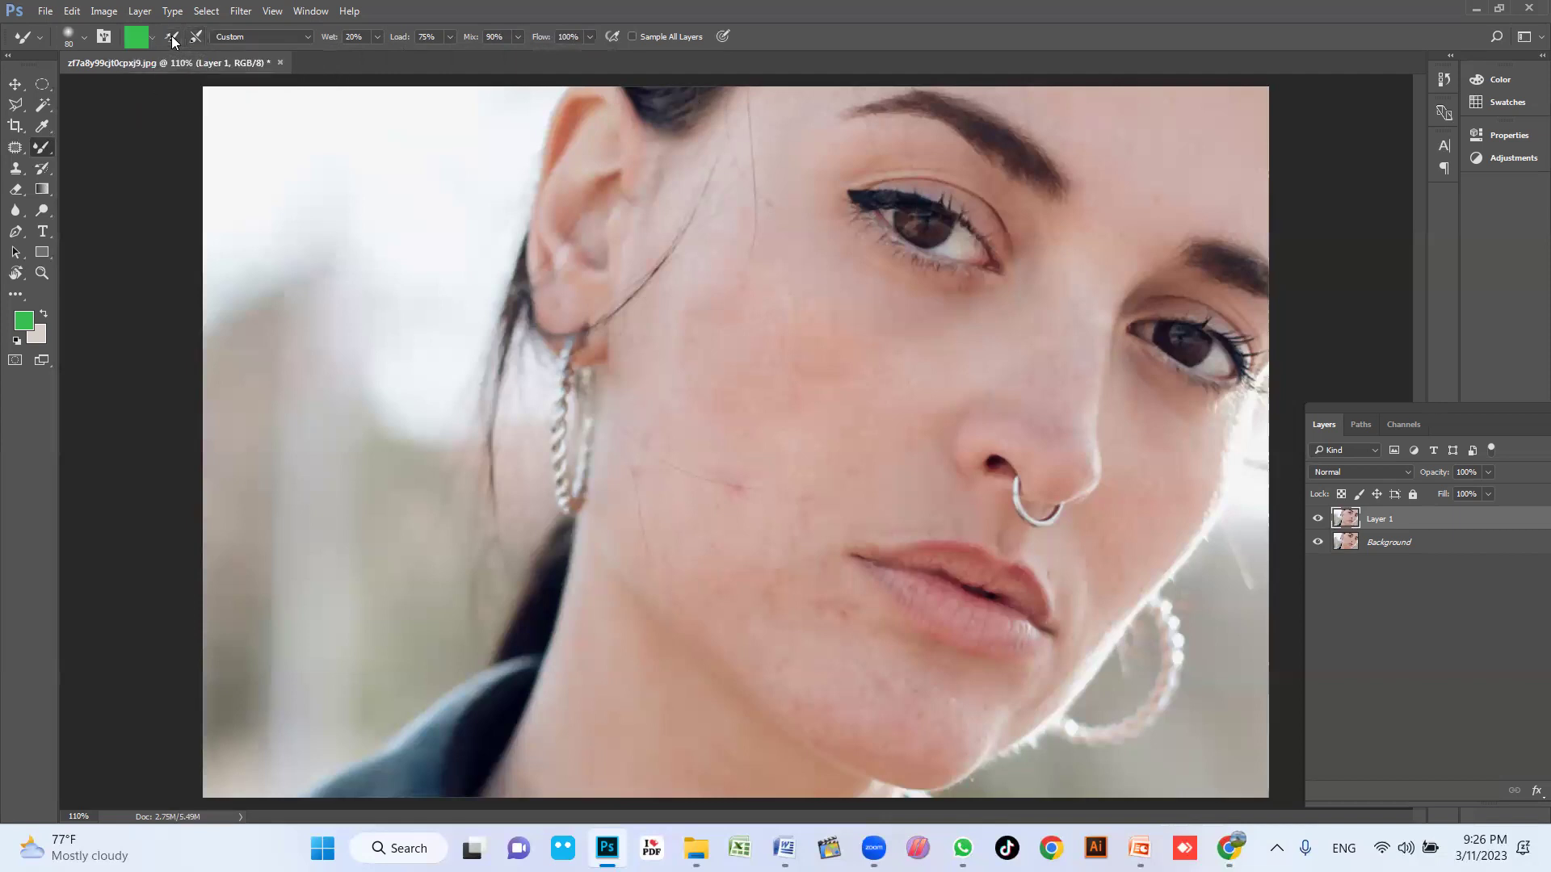
pyautogui.click(194, 38)
pyautogui.click(152, 38)
pyautogui.click(190, 83)
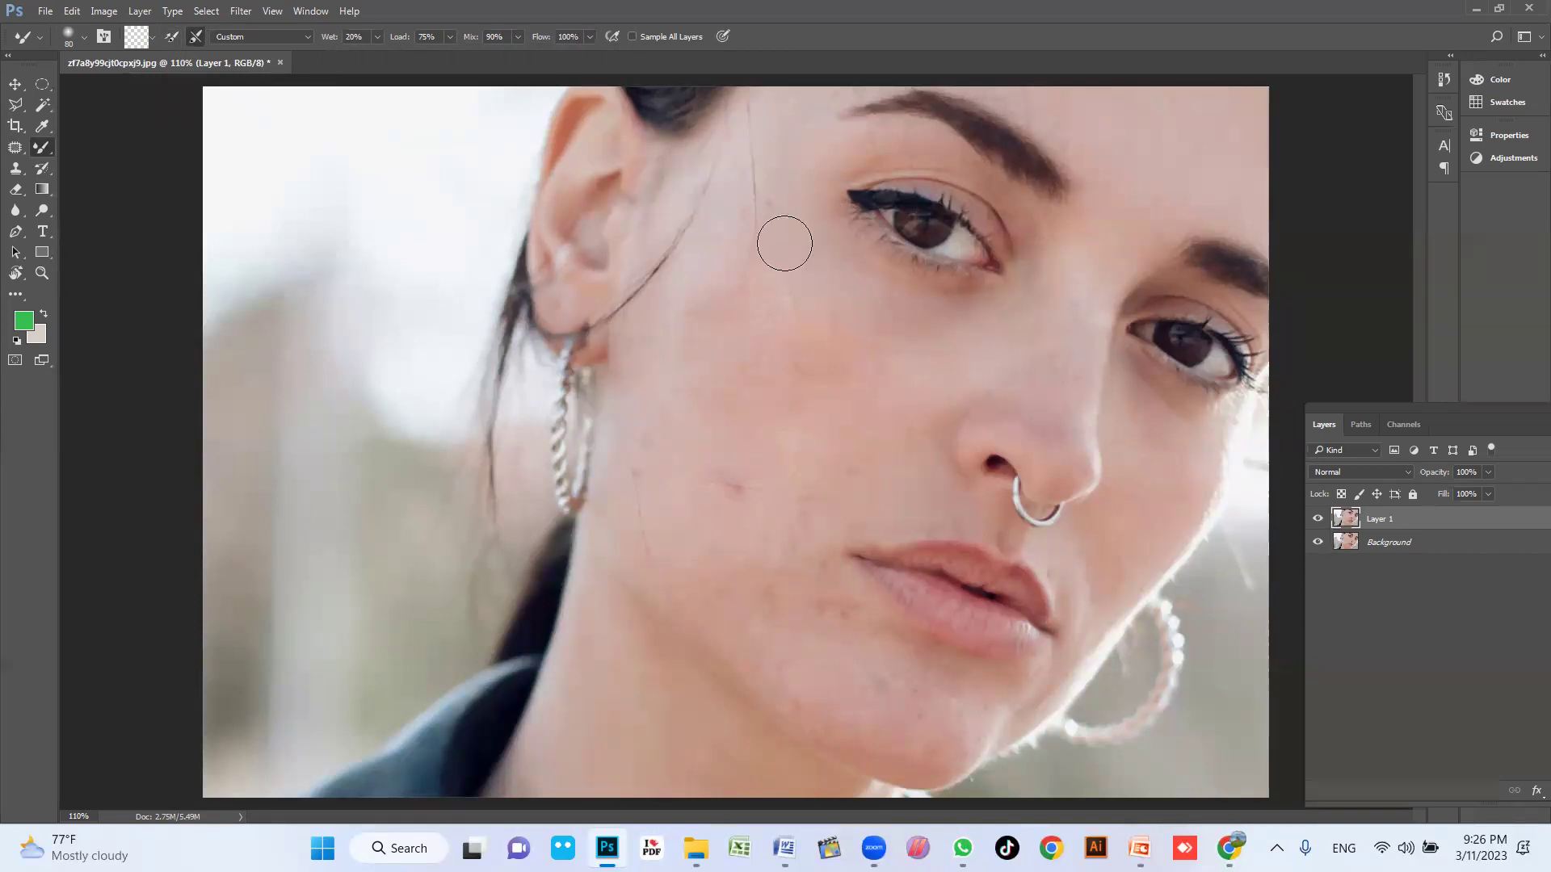
# Step: Set the Mixer Brush size to 40 px and blend the spots and fine hairs between the temple and the eye
pyautogui.scroll(2, 791, 268)
pyautogui.scroll(1, 791, 268)
pyautogui.scroll(1, 716, 470)
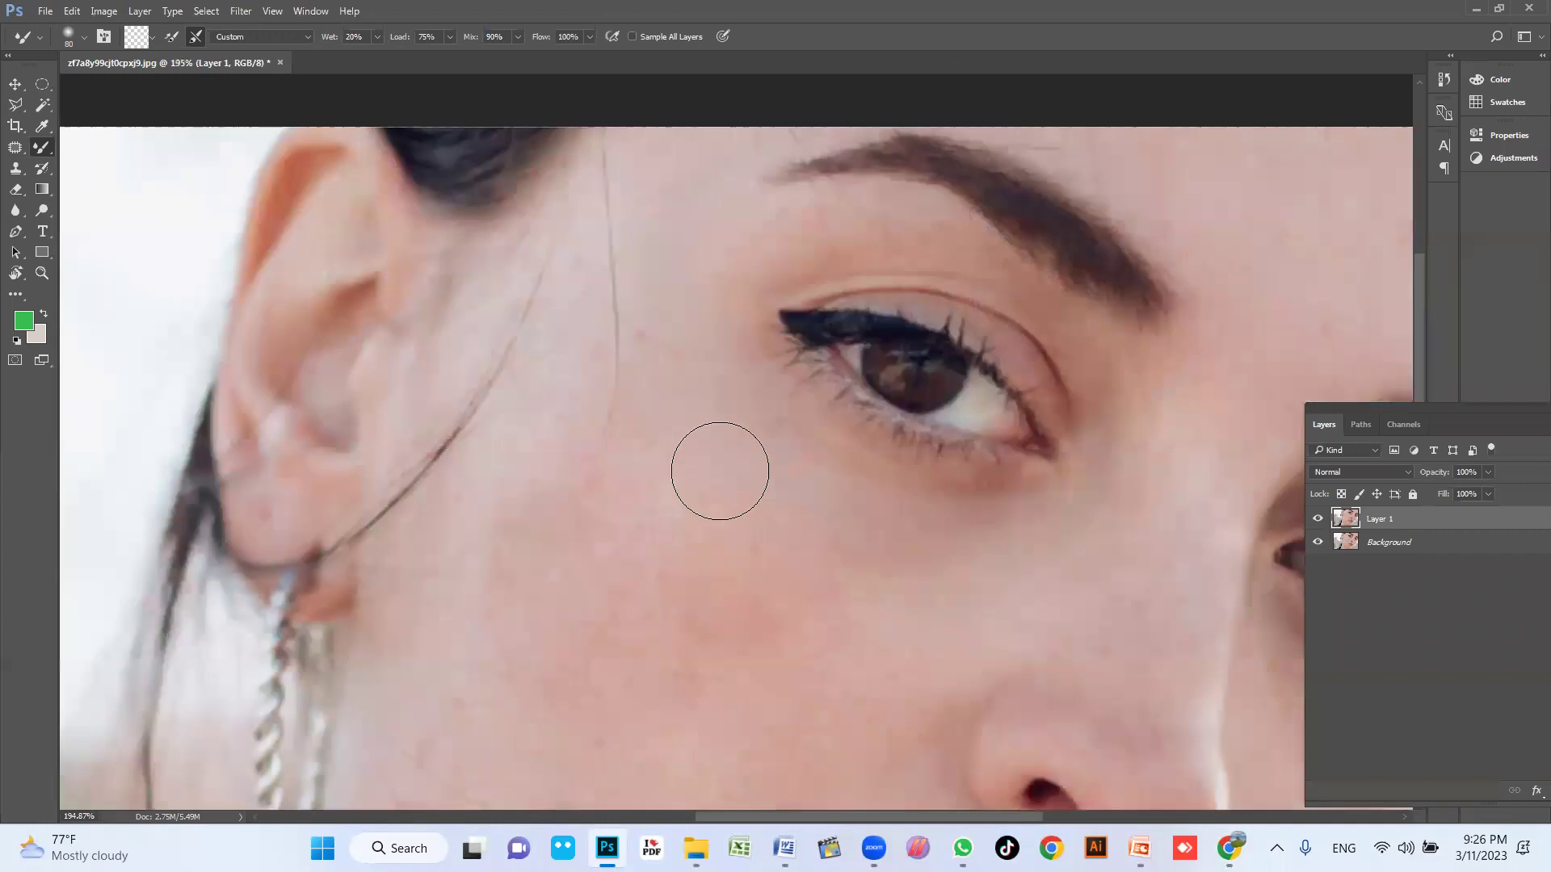
pyautogui.scroll(1, 714, 432)
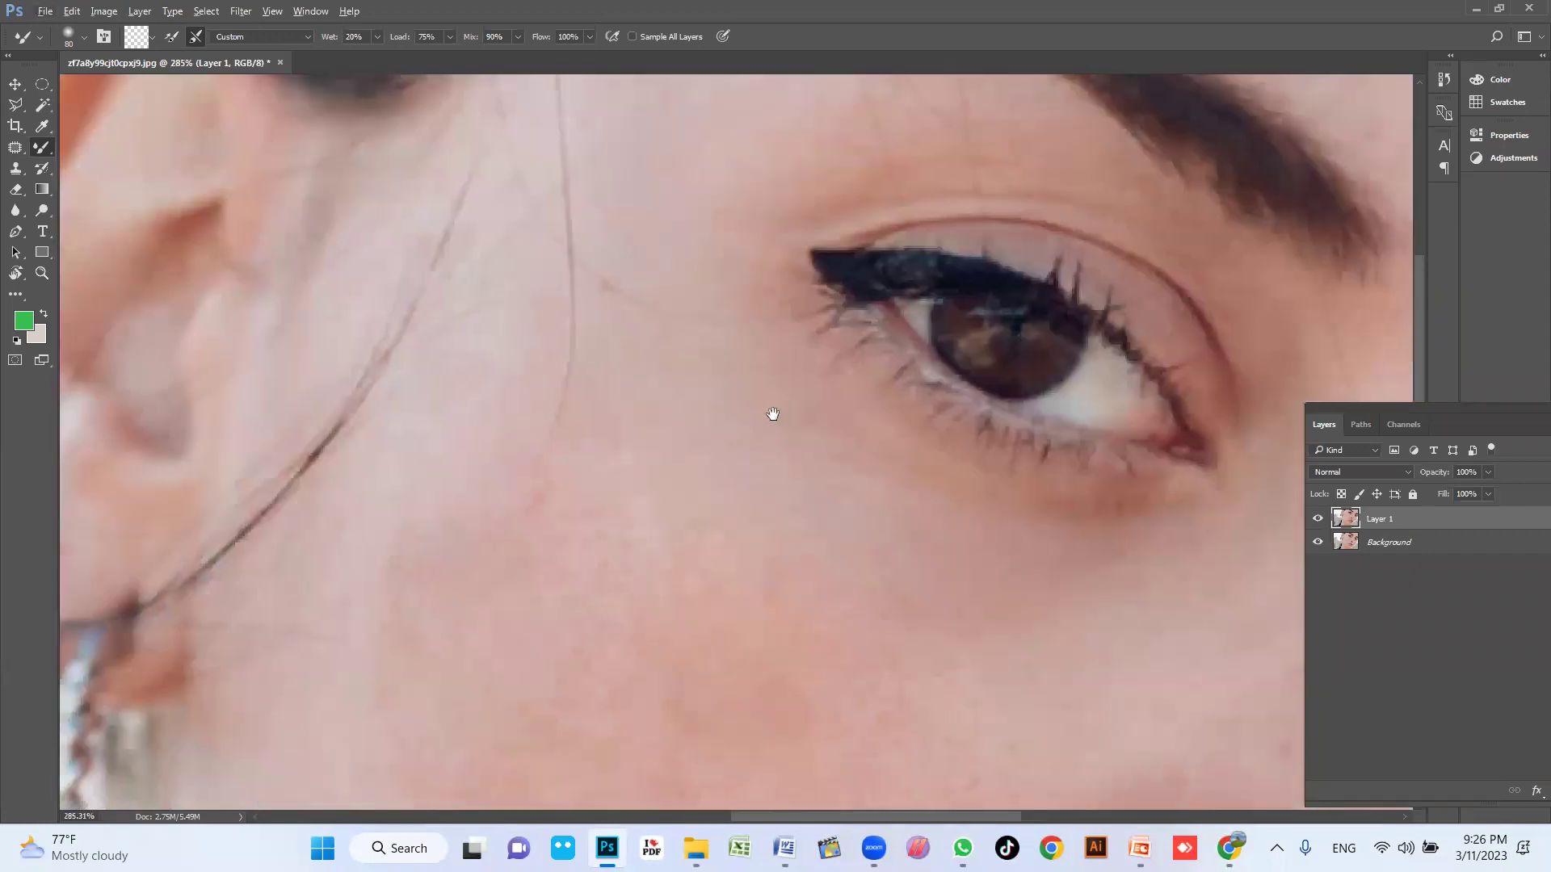
pyautogui.scroll(1, 763, 485)
pyautogui.moveTo(762, 493)
pyautogui.mouseDown()
pyautogui.moveTo(710, 474)
pyautogui.moveTo(671, 419)
pyautogui.mouseUp()
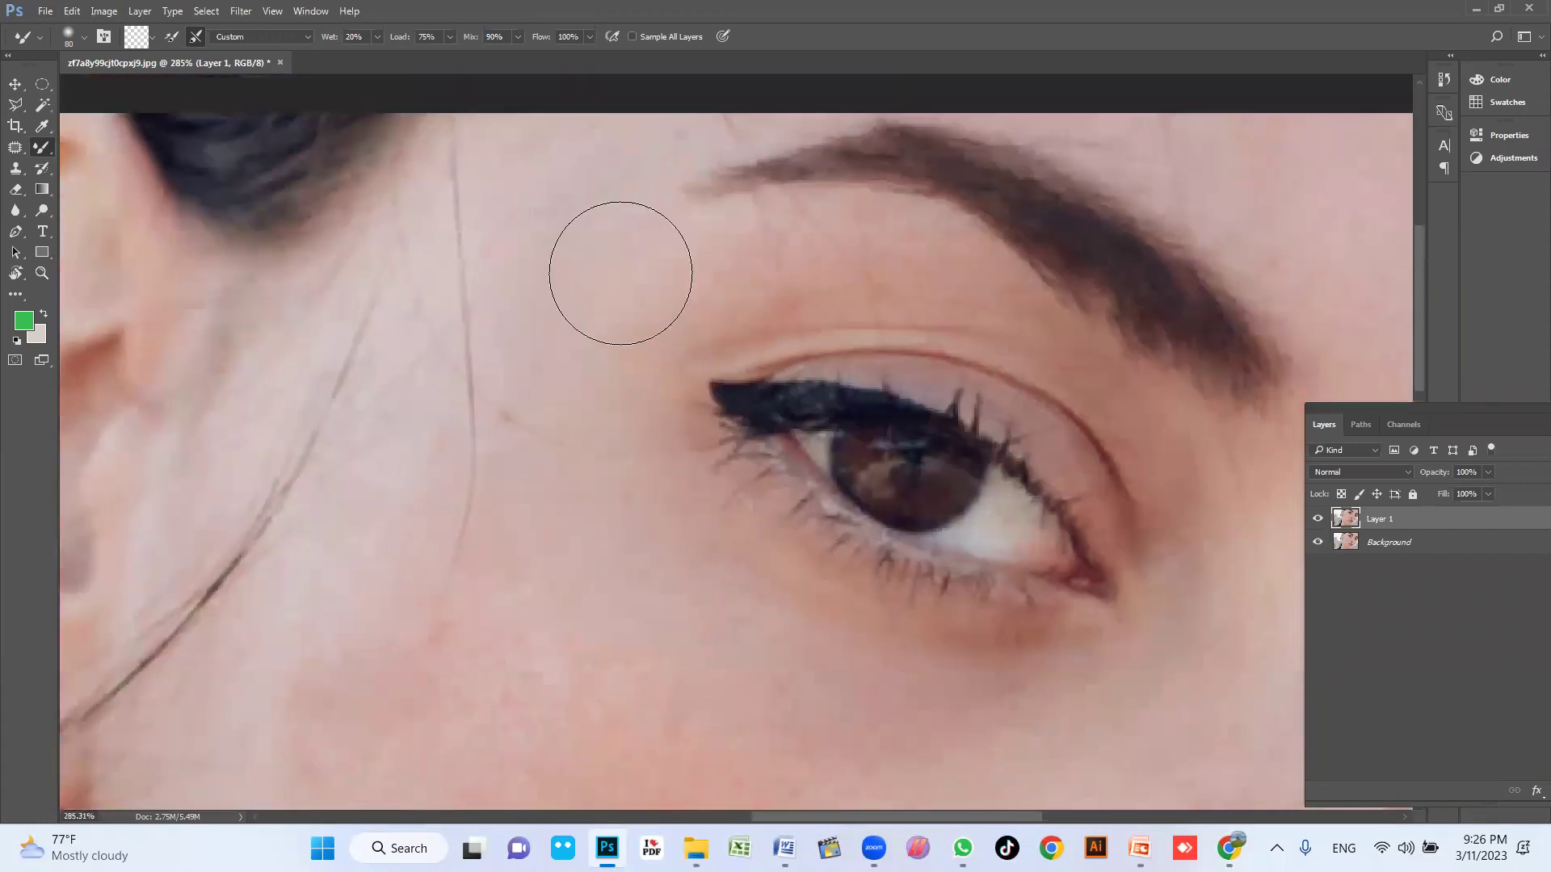
pyautogui.press(']')
pyautogui.press(']')
pyautogui.press(']')
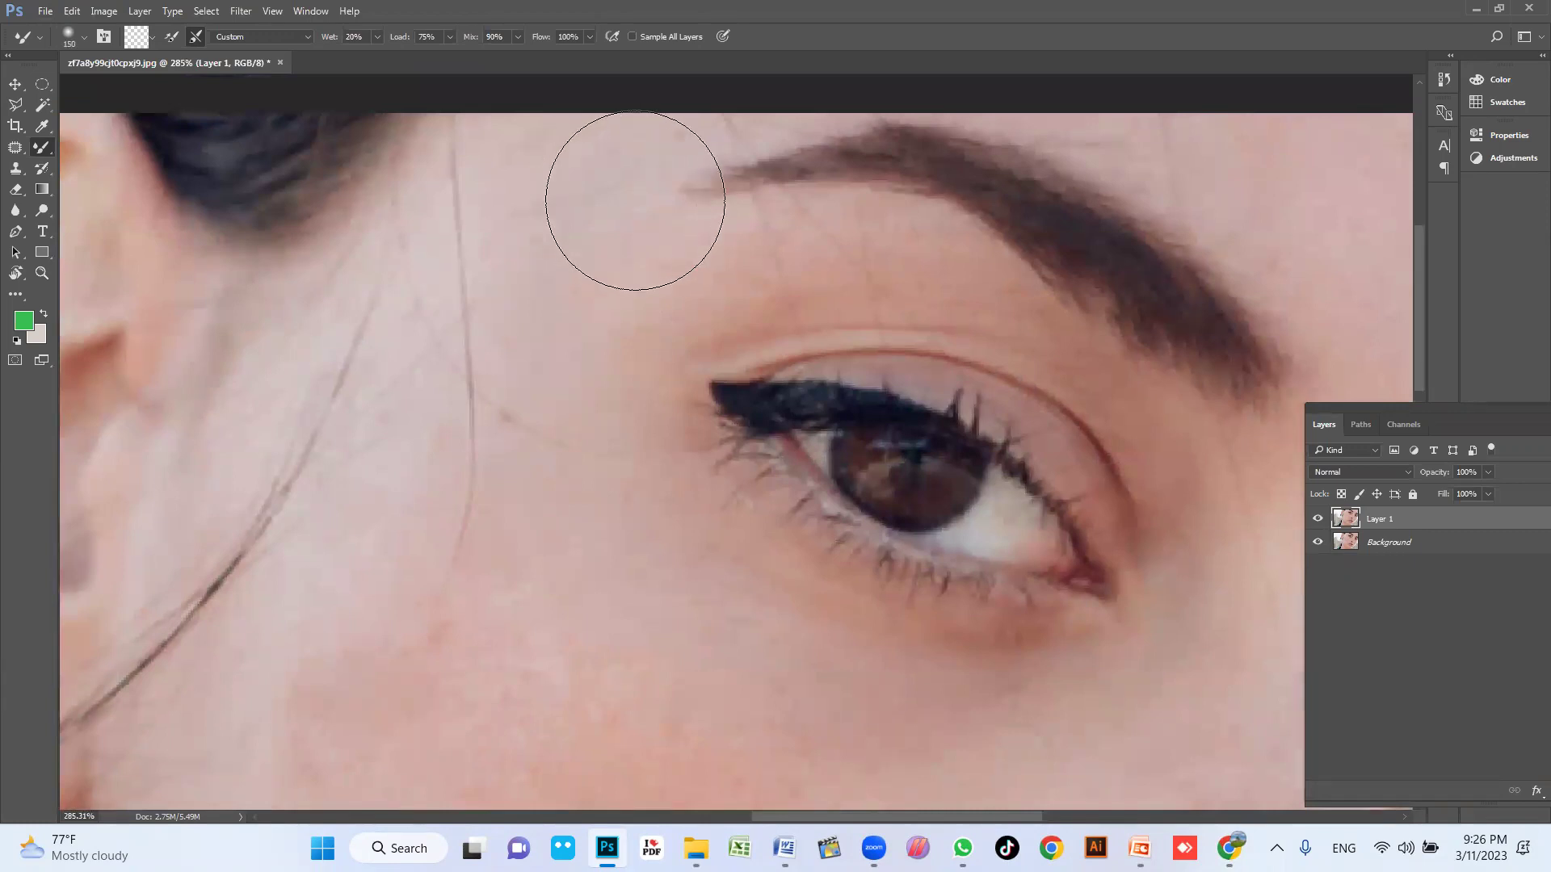
pyautogui.press('[')
pyautogui.press('[')
pyautogui.press('[')
pyautogui.press('[')
pyautogui.press('[')
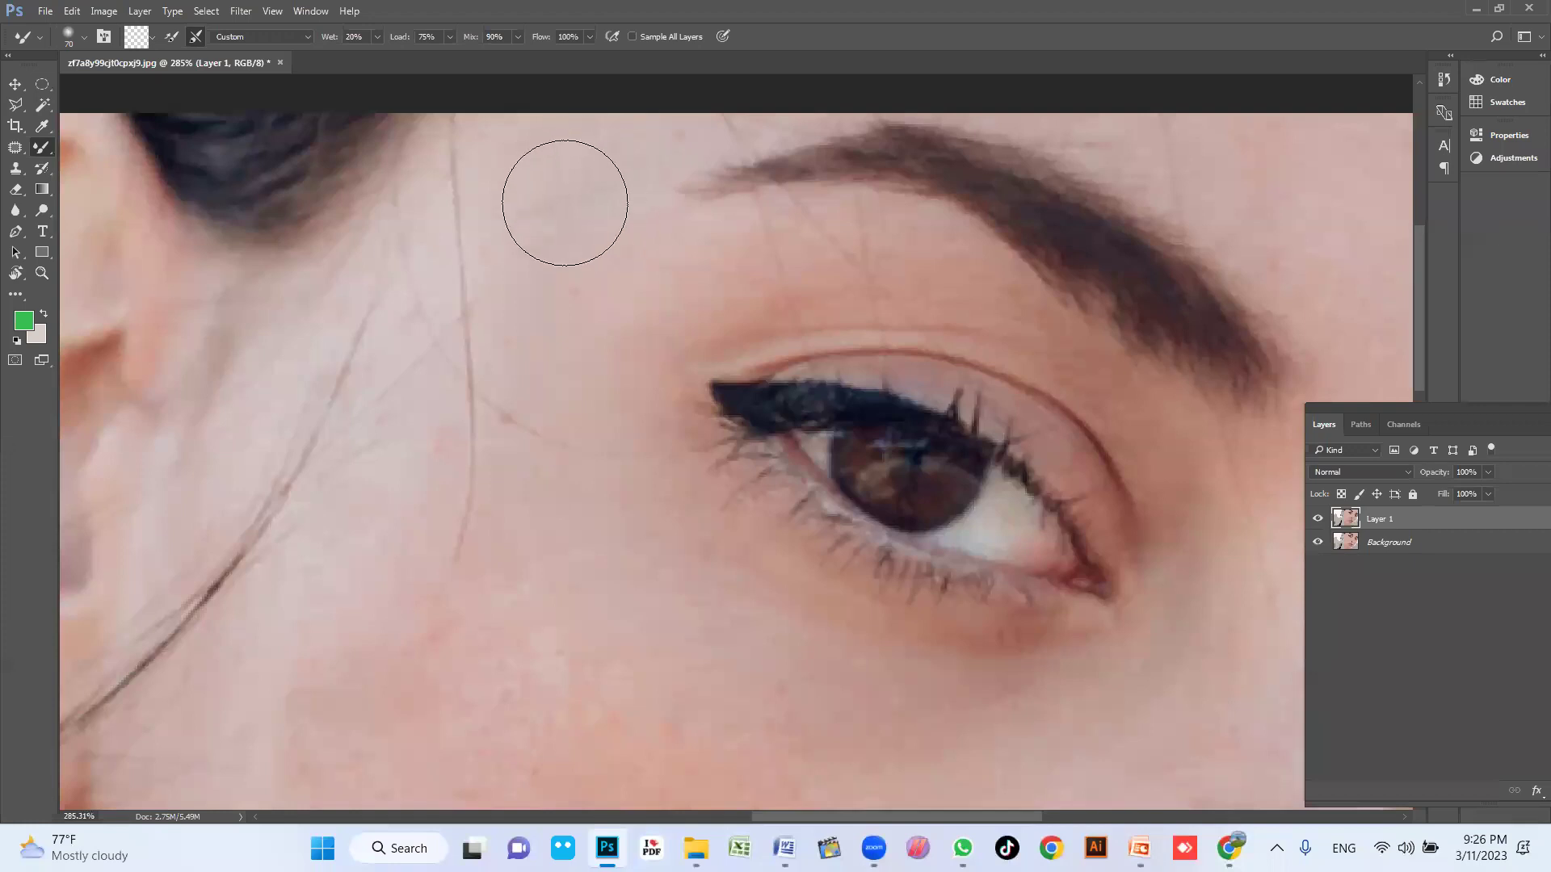
pyautogui.press('[')
pyautogui.press('[')
pyautogui.press('[')
pyautogui.press('[')
pyautogui.press('[')
pyautogui.press('[')
pyautogui.press('[')
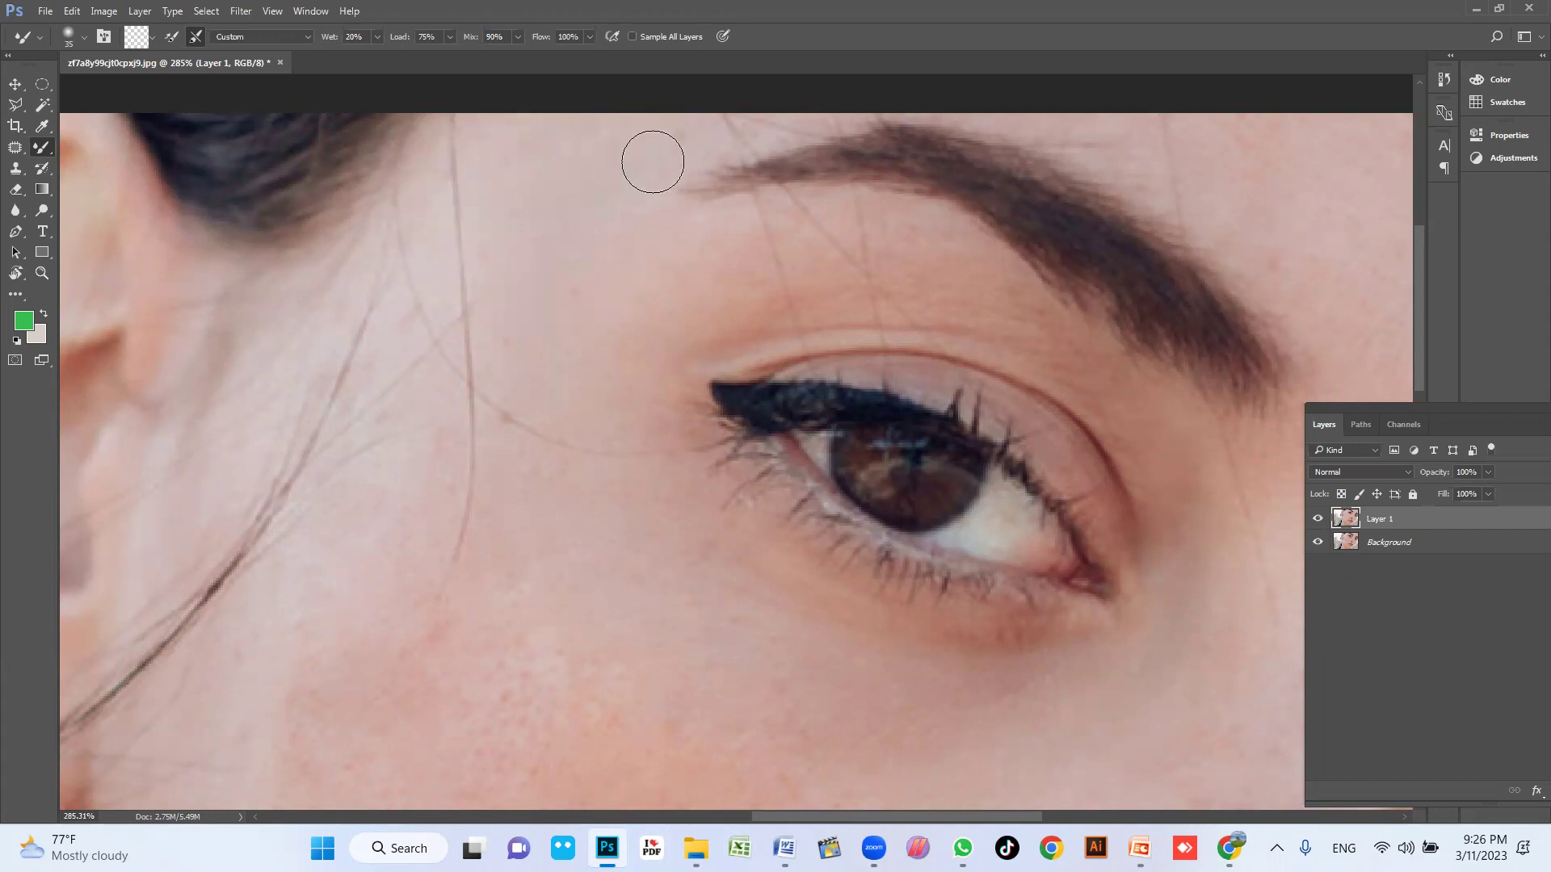
pyautogui.press('[')
pyautogui.press(']')
pyautogui.press(']')
pyautogui.moveTo(450, 305); pyautogui.dragTo(501, 257)
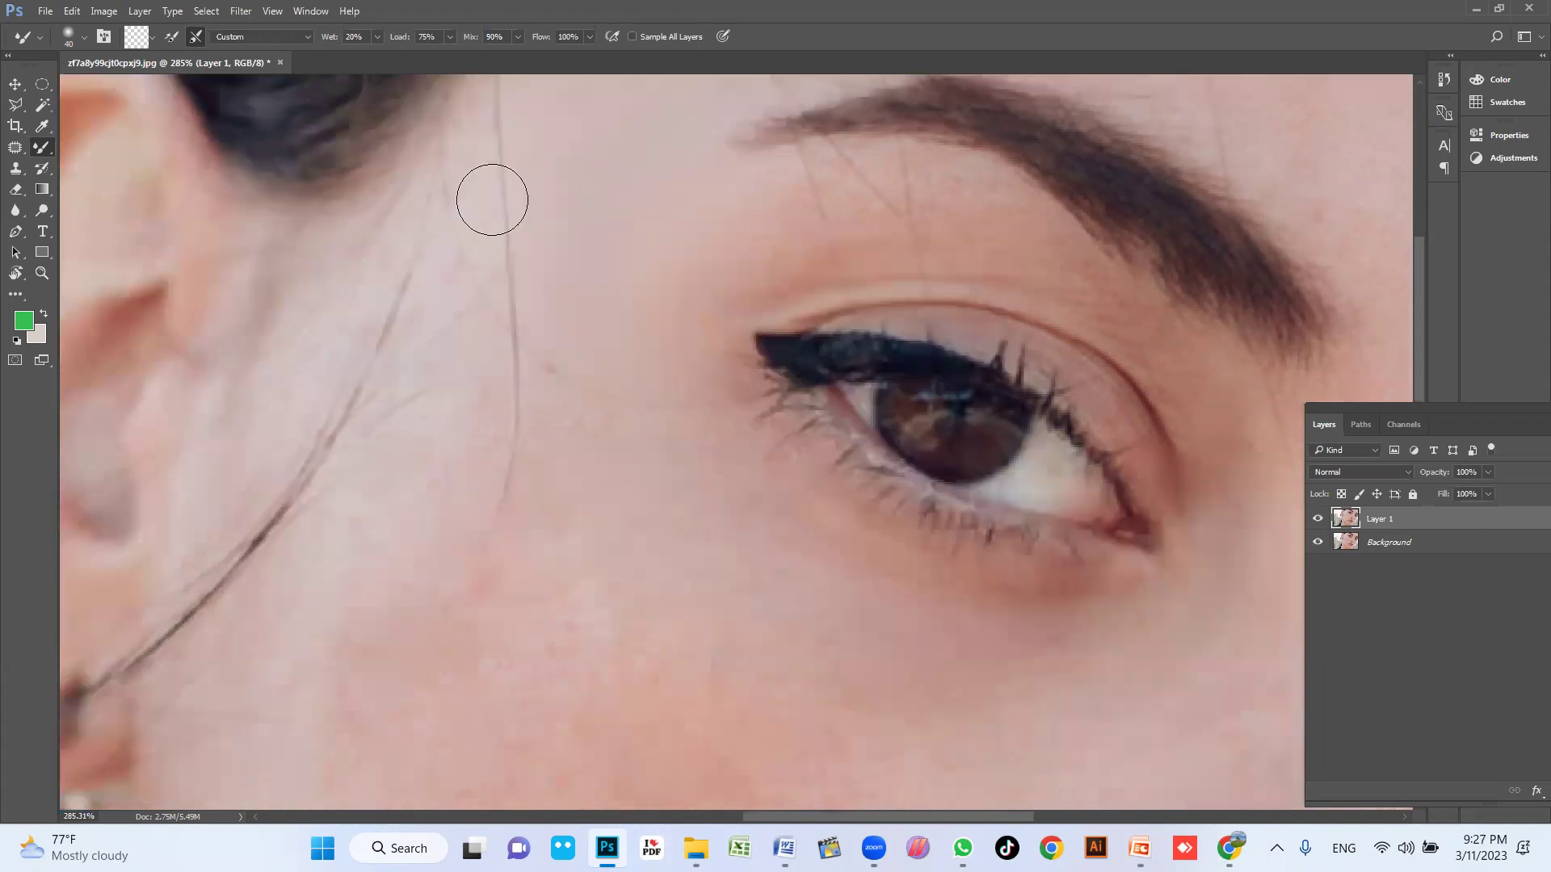
# Step: Reduce the Mixer Brush to 20 px and blend the skin along the loose hair strand at the temple
pyautogui.press('[')
pyautogui.press('[')
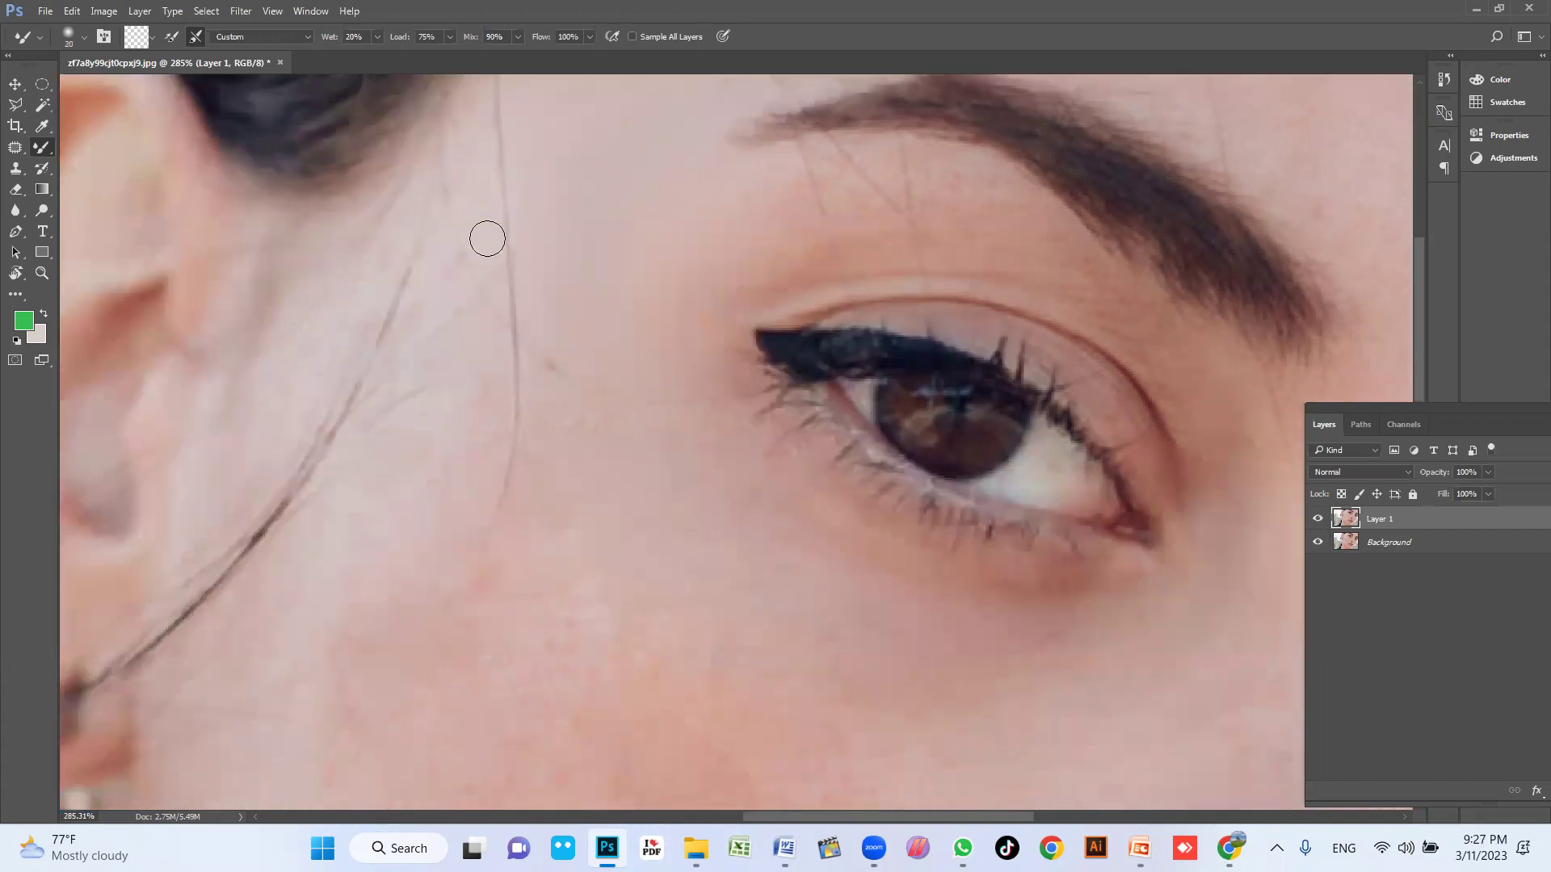
pyautogui.scroll(-4, 464, 169)
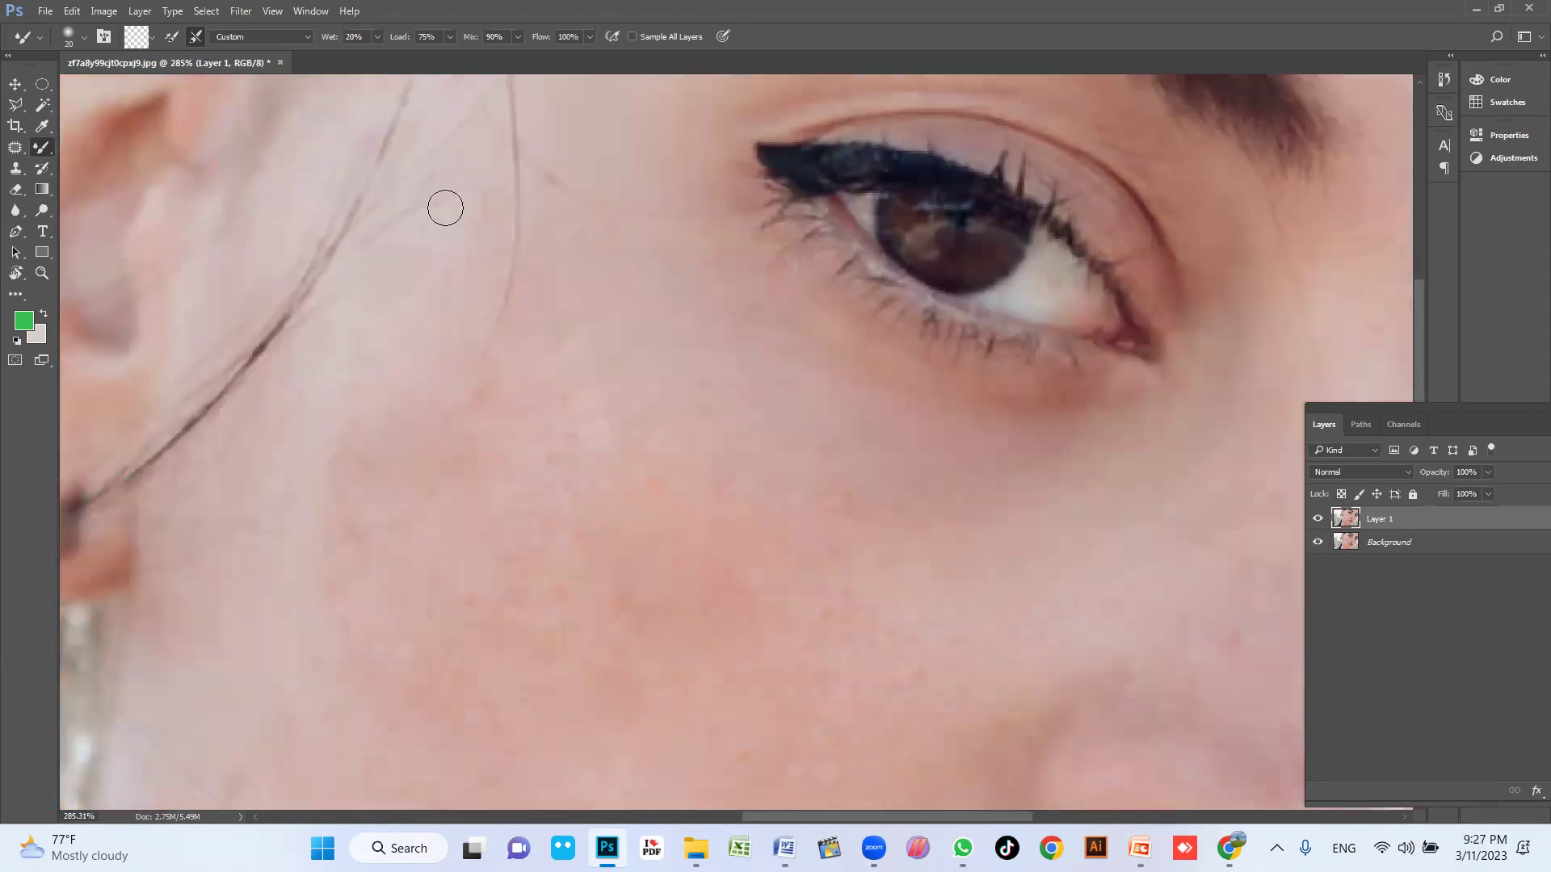
# Step: Enlarge the Mixer Brush to 50 px and smooth the skin from the outer eye corner down to the upper cheek
pyautogui.press(']')
pyautogui.press(']')
pyautogui.press(']')
pyautogui.moveTo(680, 257); pyautogui.dragTo(644, 231)
pyautogui.press(']')
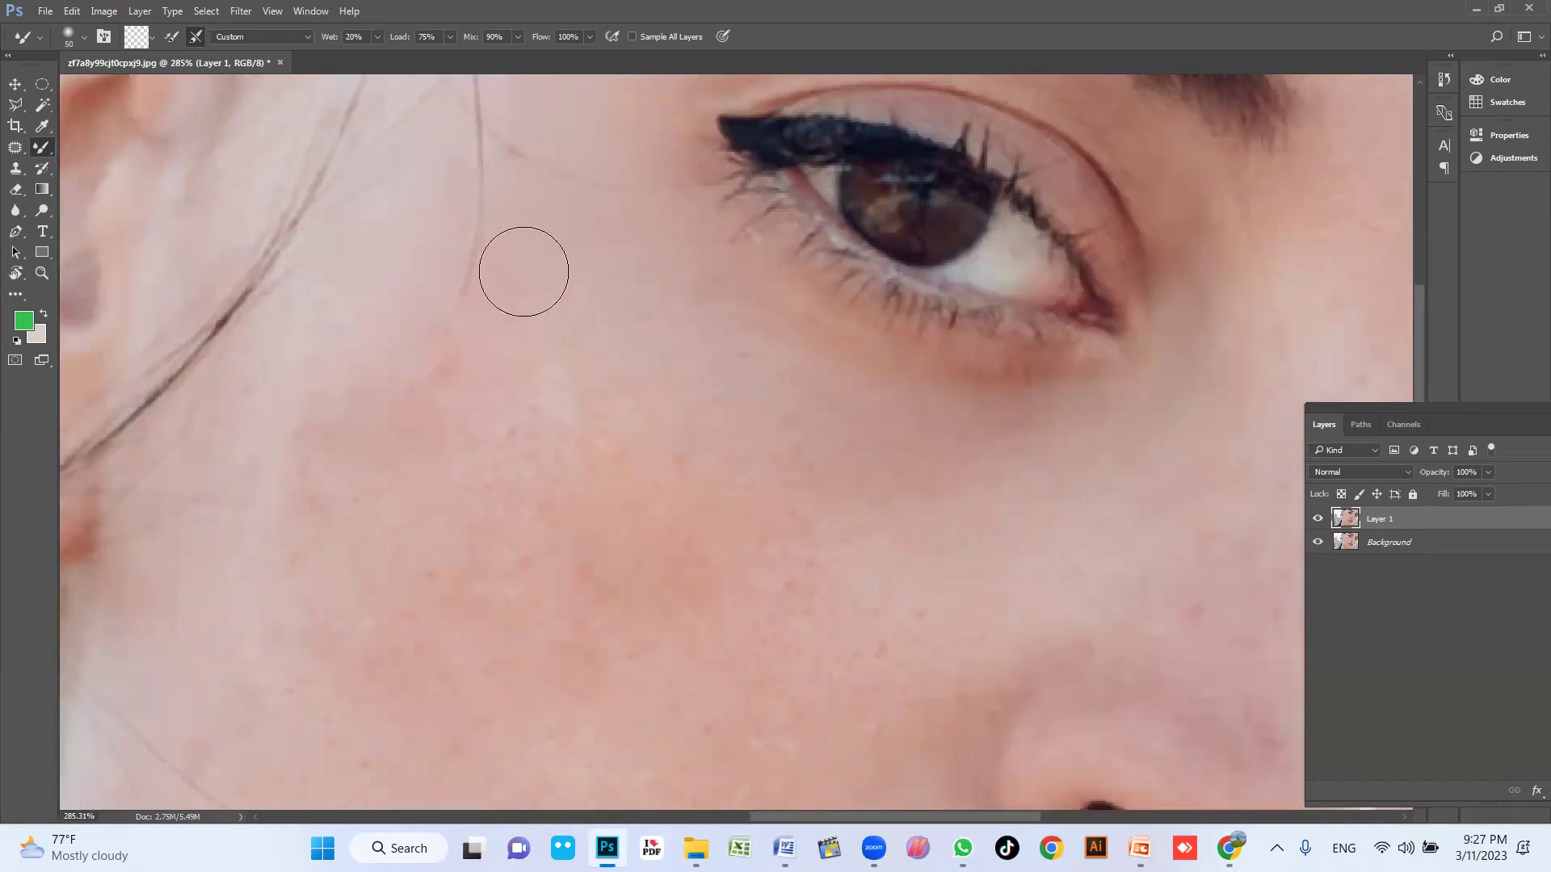
pyautogui.scroll(-1, 477, 344)
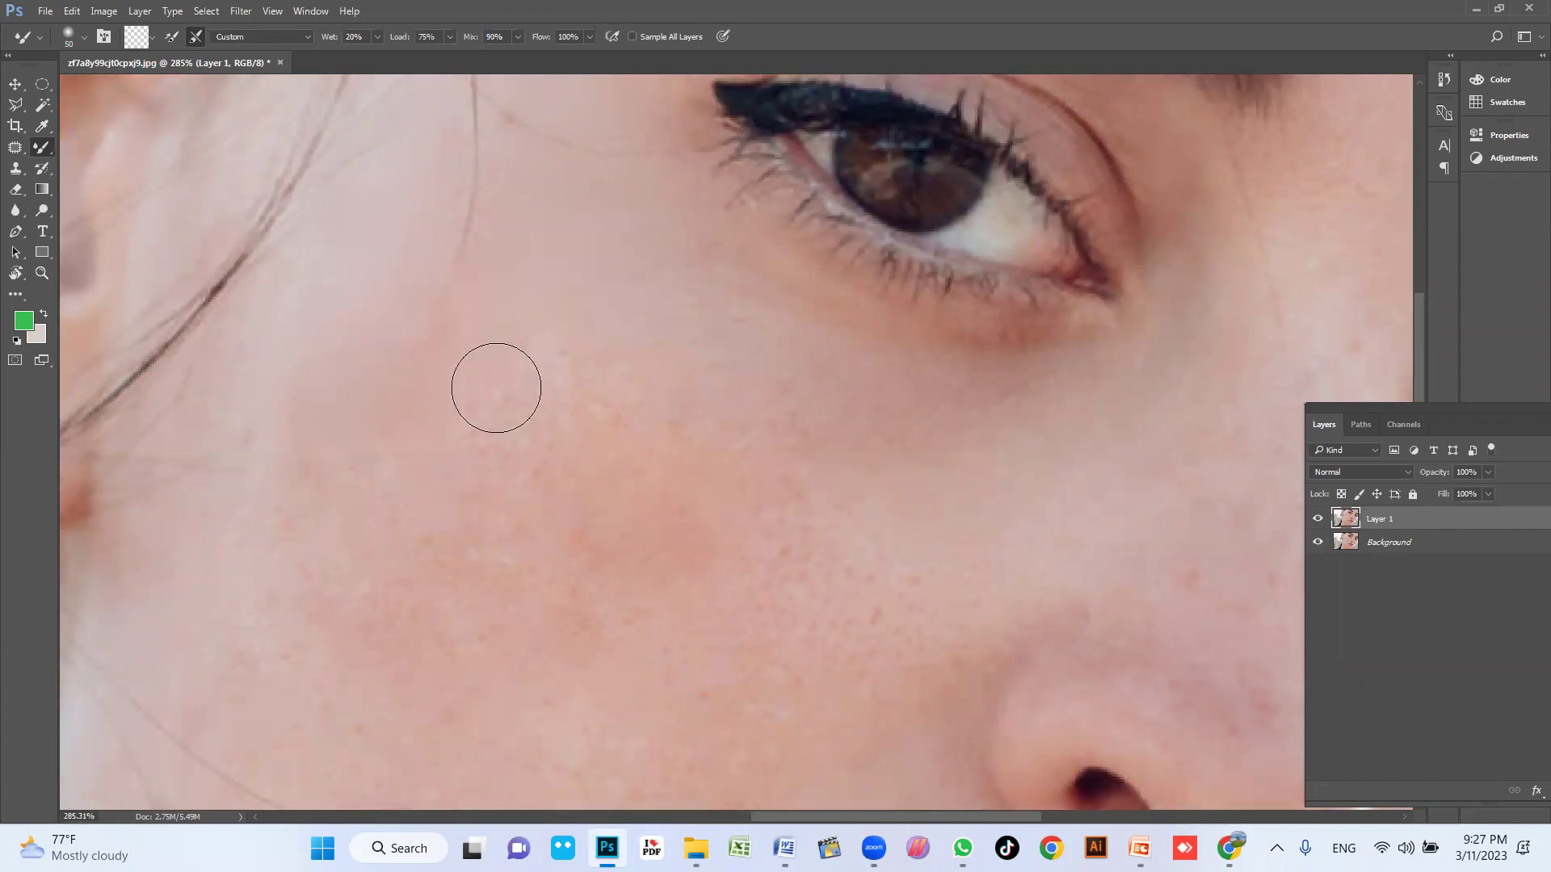
# Step: Enlarge the Mixer Brush to 100 px and smooth the skin from below the eye across the cheek towards the nose
pyautogui.moveTo(521, 349); pyautogui.dragTo(441, 325)
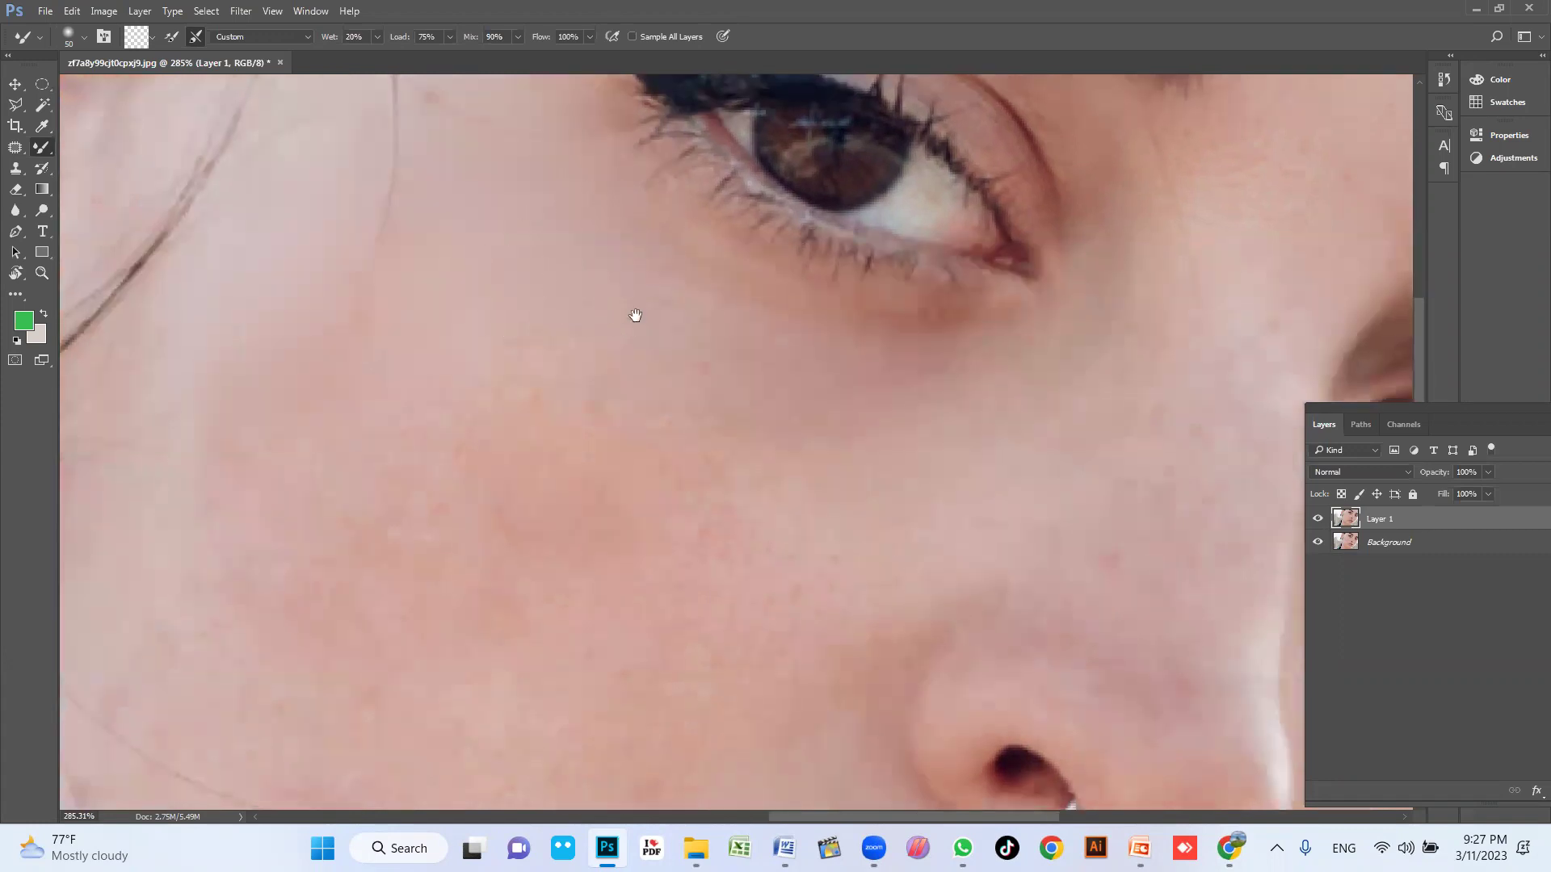
pyautogui.moveTo(711, 308); pyautogui.dragTo(706, 295)
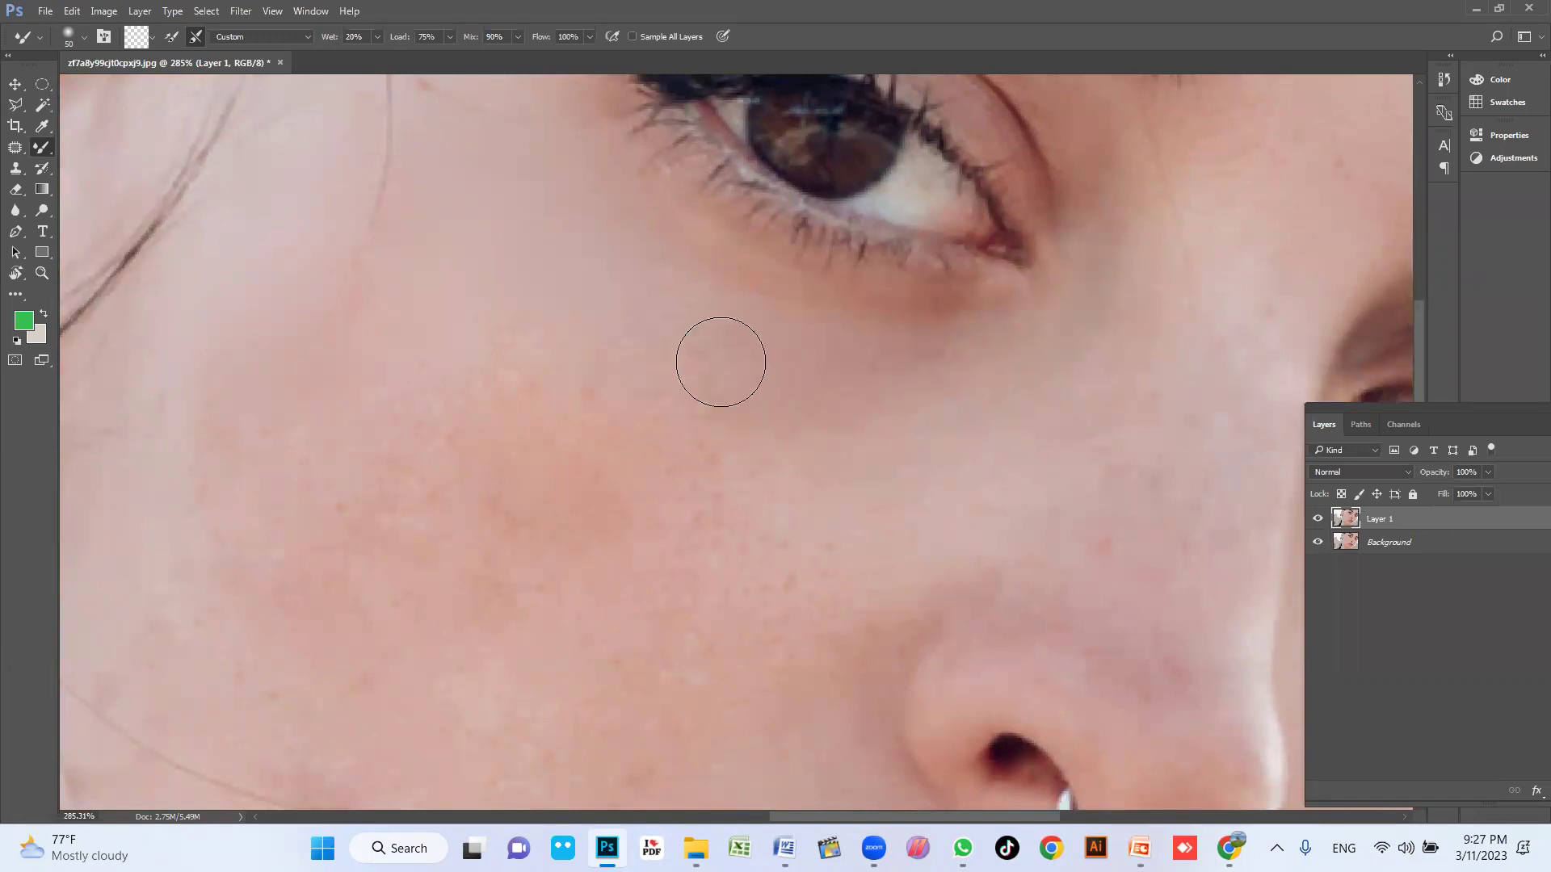
pyautogui.press(']')
pyautogui.press(']')
pyautogui.press(']')
pyautogui.press(']')
pyautogui.press(']')
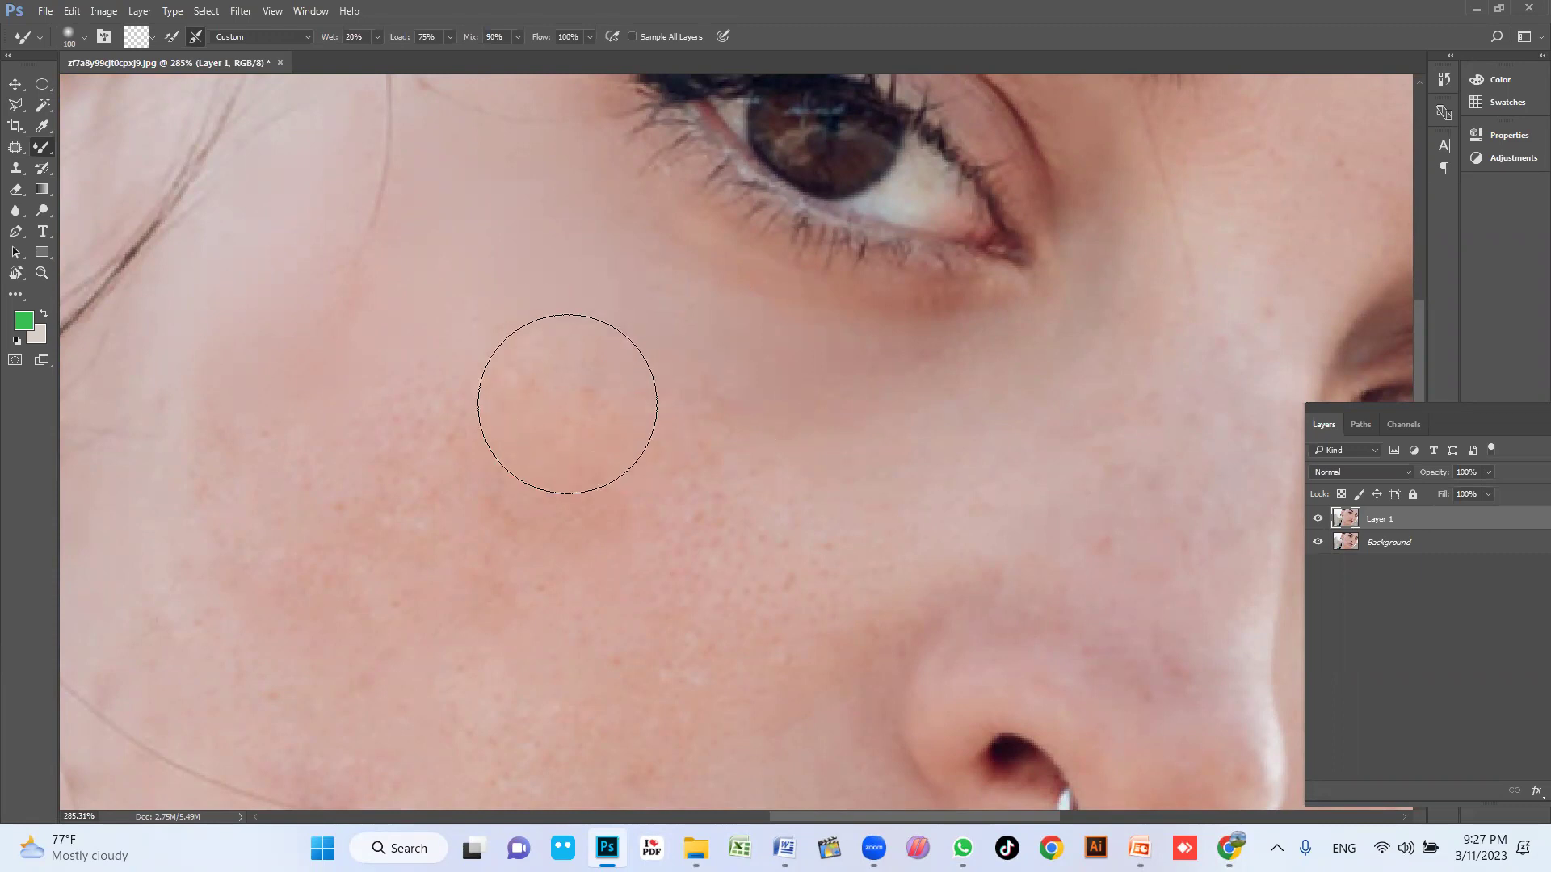
pyautogui.moveTo(525, 394); pyautogui.dragTo(518, 380)
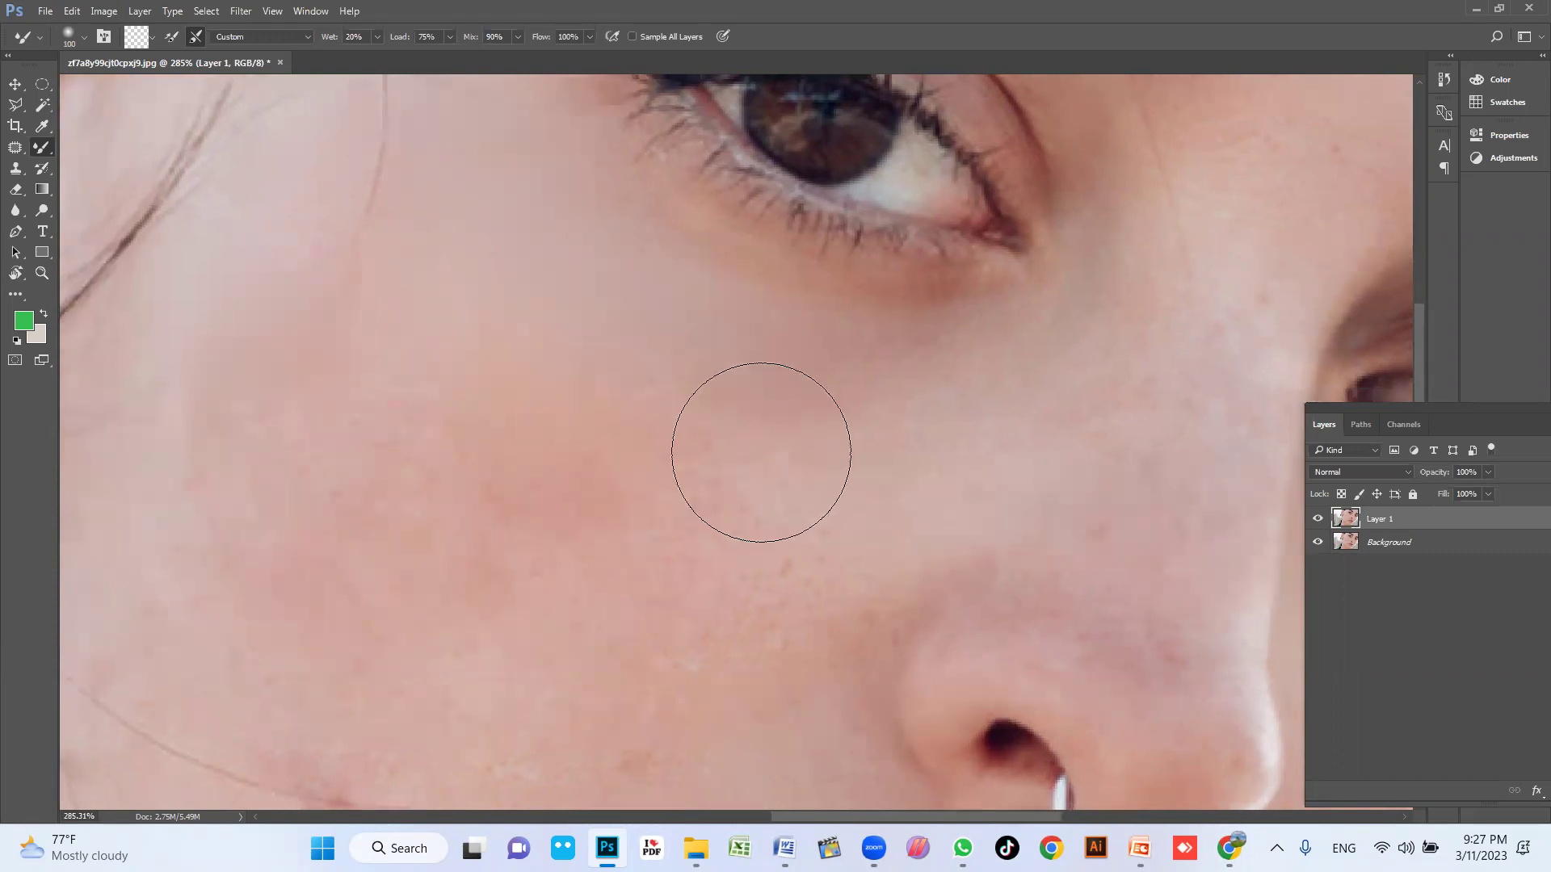
pyautogui.moveTo(565, 472); pyautogui.dragTo(408, 460)
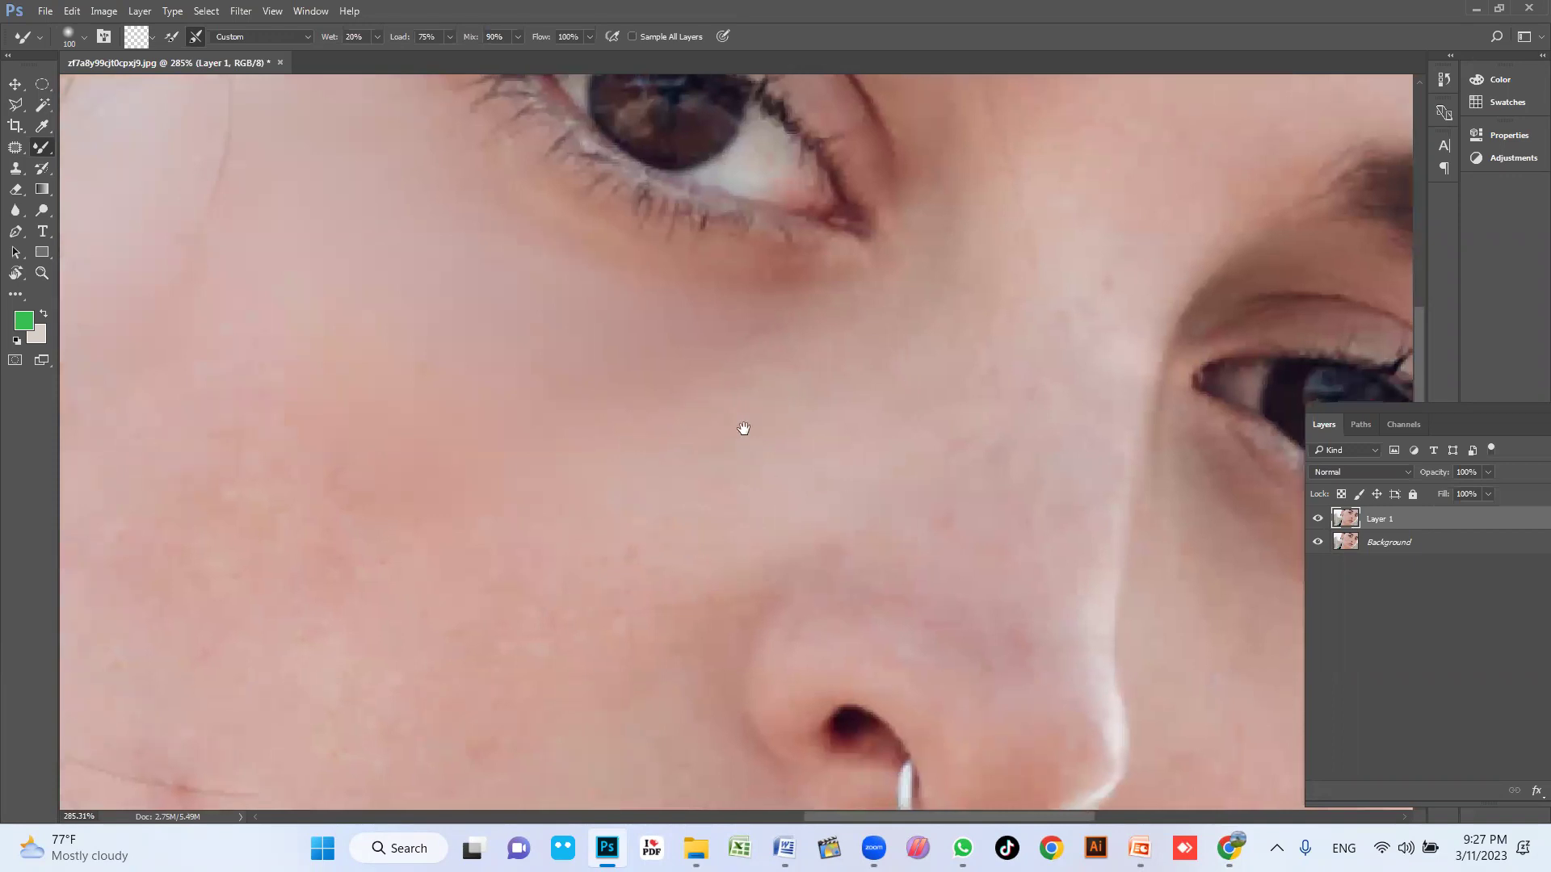
pyautogui.moveTo(618, 494); pyautogui.dragTo(886, 350)
pyautogui.moveTo(769, 496)
pyautogui.mouseDown()
pyautogui.moveTo(749, 506)
pyautogui.moveTo(855, 544)
pyautogui.moveTo(827, 548)
pyautogui.moveTo(922, 505)
pyautogui.moveTo(702, 530)
pyautogui.moveTo(713, 616)
pyautogui.moveTo(665, 634)
pyautogui.moveTo(657, 449)
pyautogui.moveTo(613, 405)
pyautogui.moveTo(710, 318)
pyautogui.moveTo(495, 312)
pyautogui.moveTo(474, 277)
pyautogui.moveTo(449, 313)
pyautogui.moveTo(464, 263)
pyautogui.moveTo(438, 267)
pyautogui.moveTo(495, 275)
pyautogui.mouseUp()
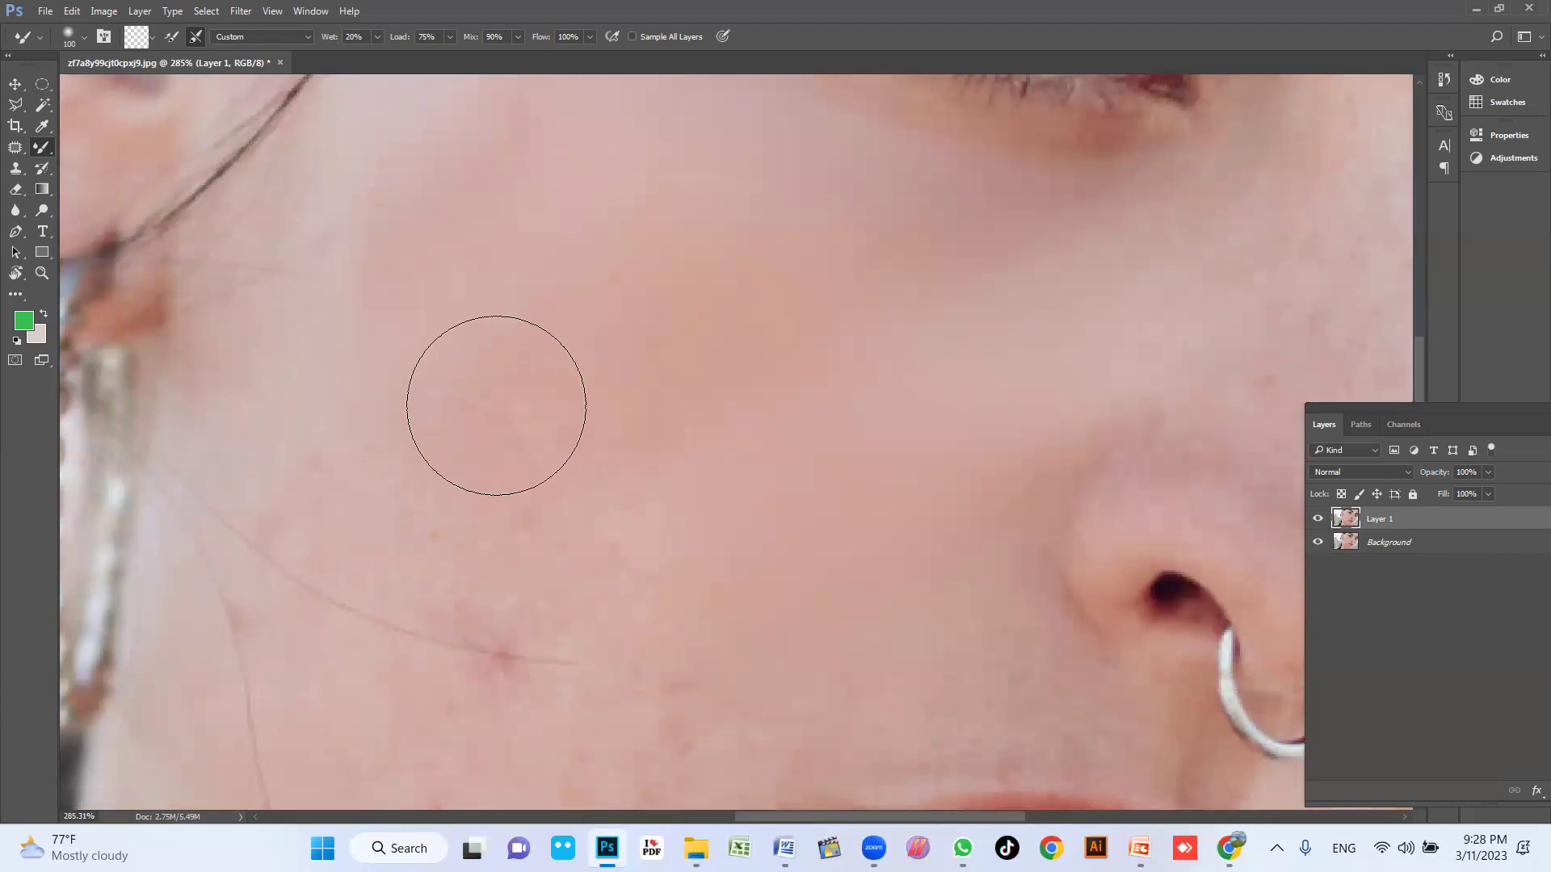
# Step: Smooth the outer cheek between the ear and the middle of the cheek with the Mixer Brush
pyautogui.moveTo(530, 420)
pyautogui.mouseDown()
pyautogui.moveTo(517, 409)
pyautogui.moveTo(447, 588)
pyautogui.mouseUp()
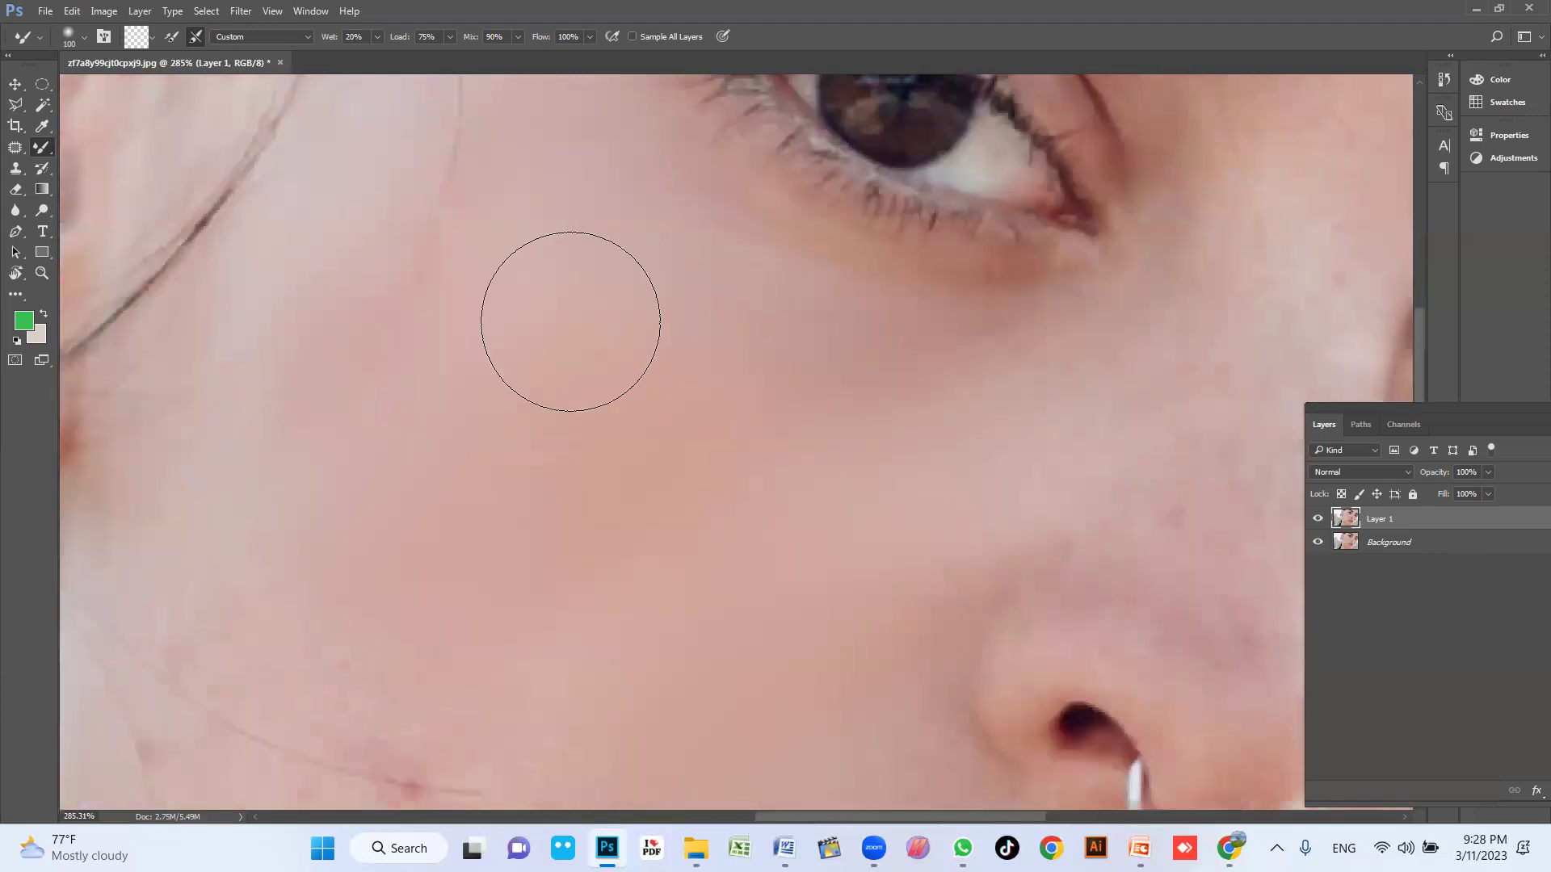
pyautogui.moveTo(488, 322); pyautogui.dragTo(562, 171)
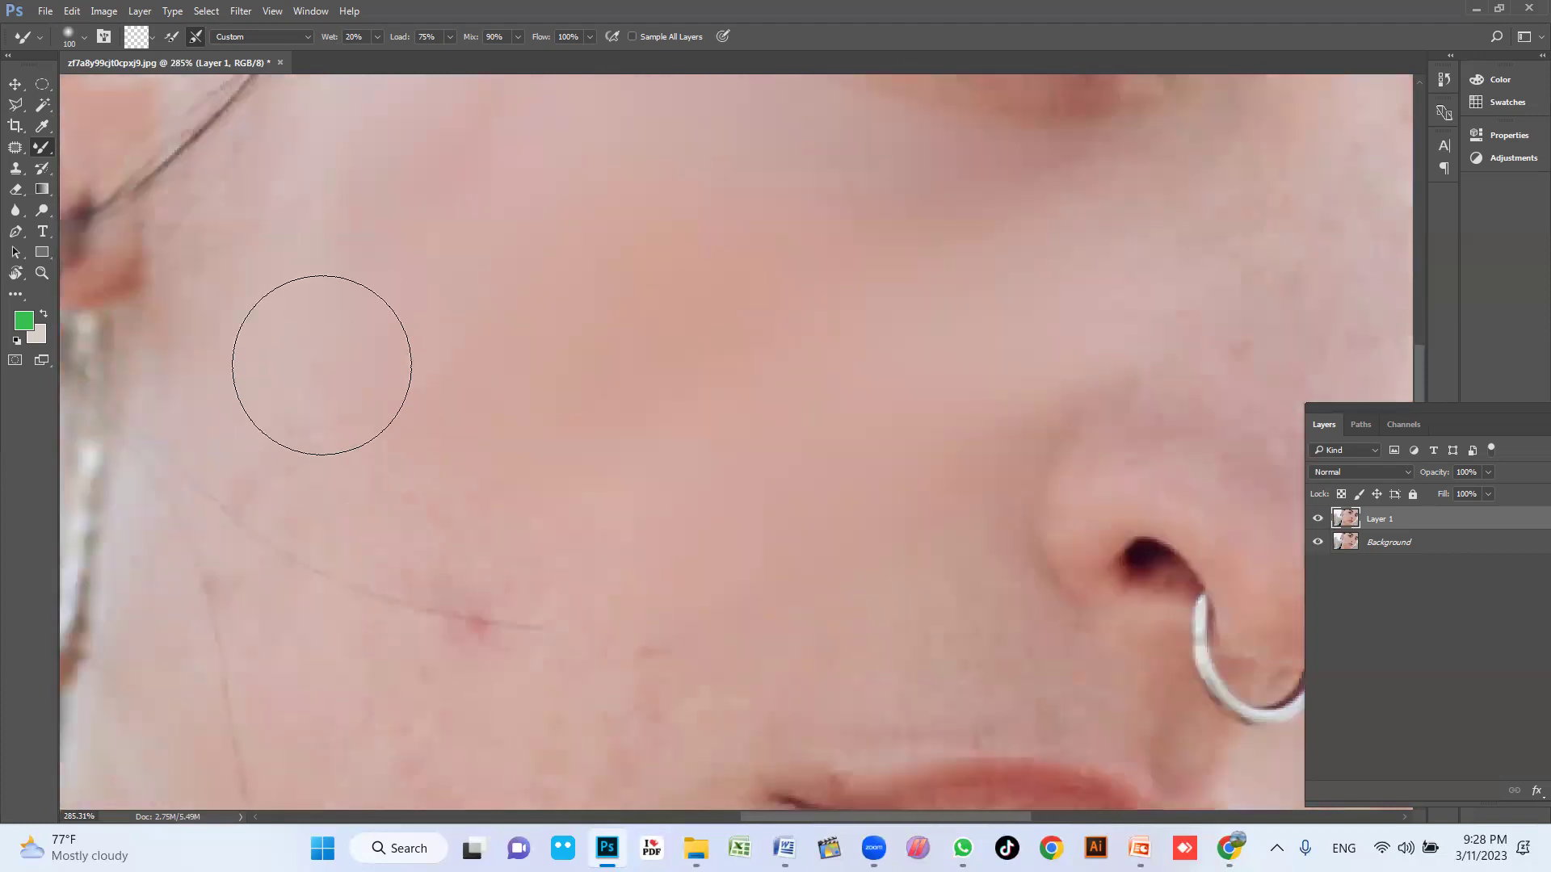
pyautogui.moveTo(290, 427); pyautogui.dragTo(289, 420)
# Step: Reduce the Mixer Brush to 45 px and smooth the lower cheek above the loose hair strand and over towards the nostril
pyautogui.press('[')
pyautogui.press('[')
pyautogui.press('[')
pyautogui.press('[')
pyautogui.press('[')
pyautogui.press('[')
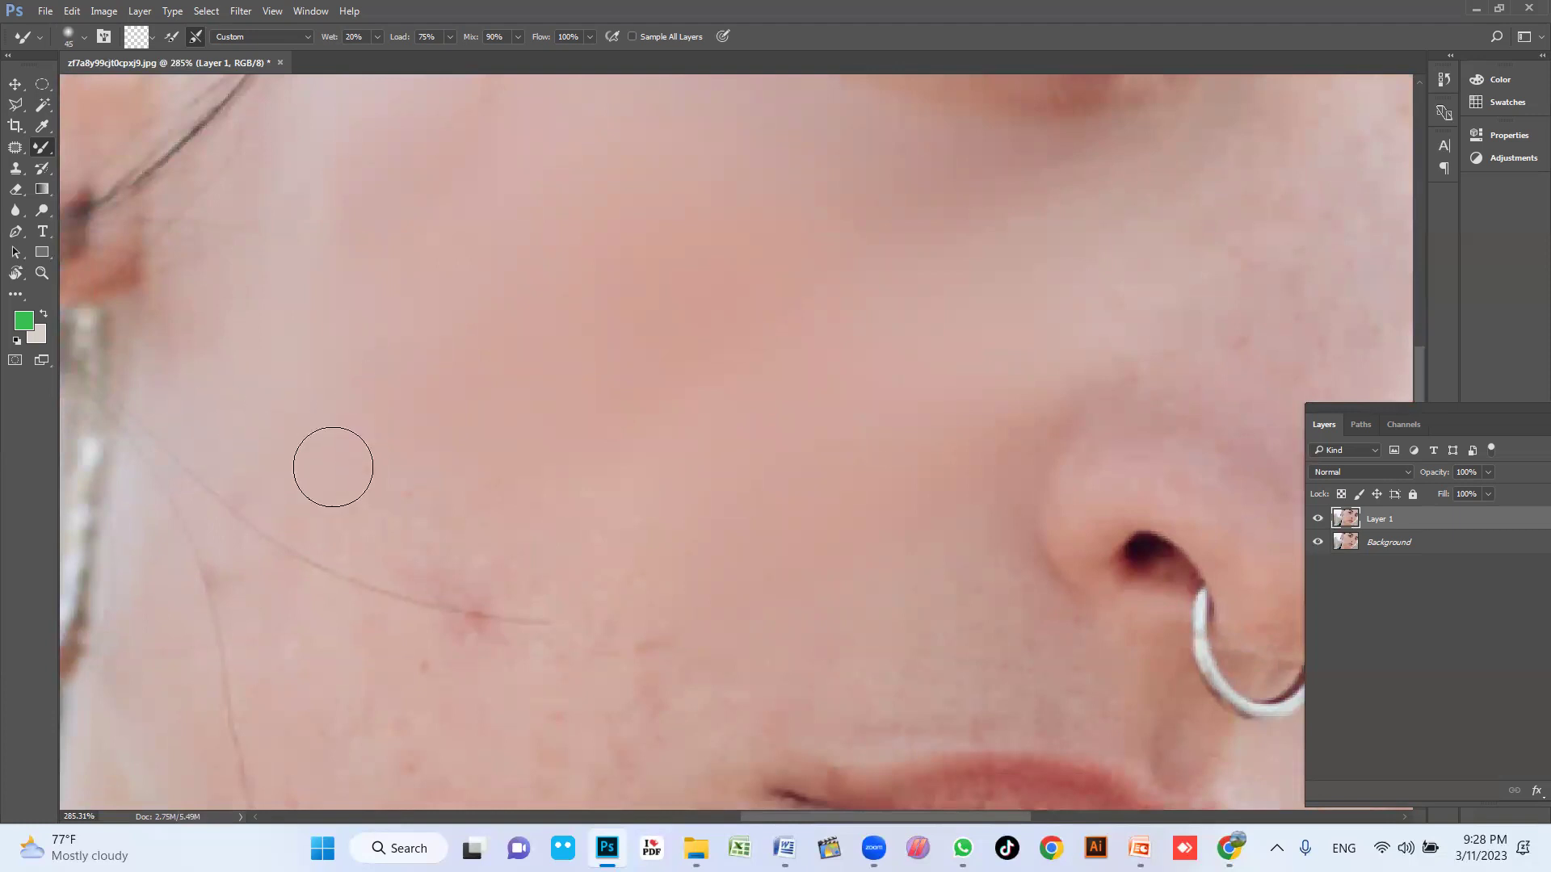
pyautogui.scroll(4, 347, 449)
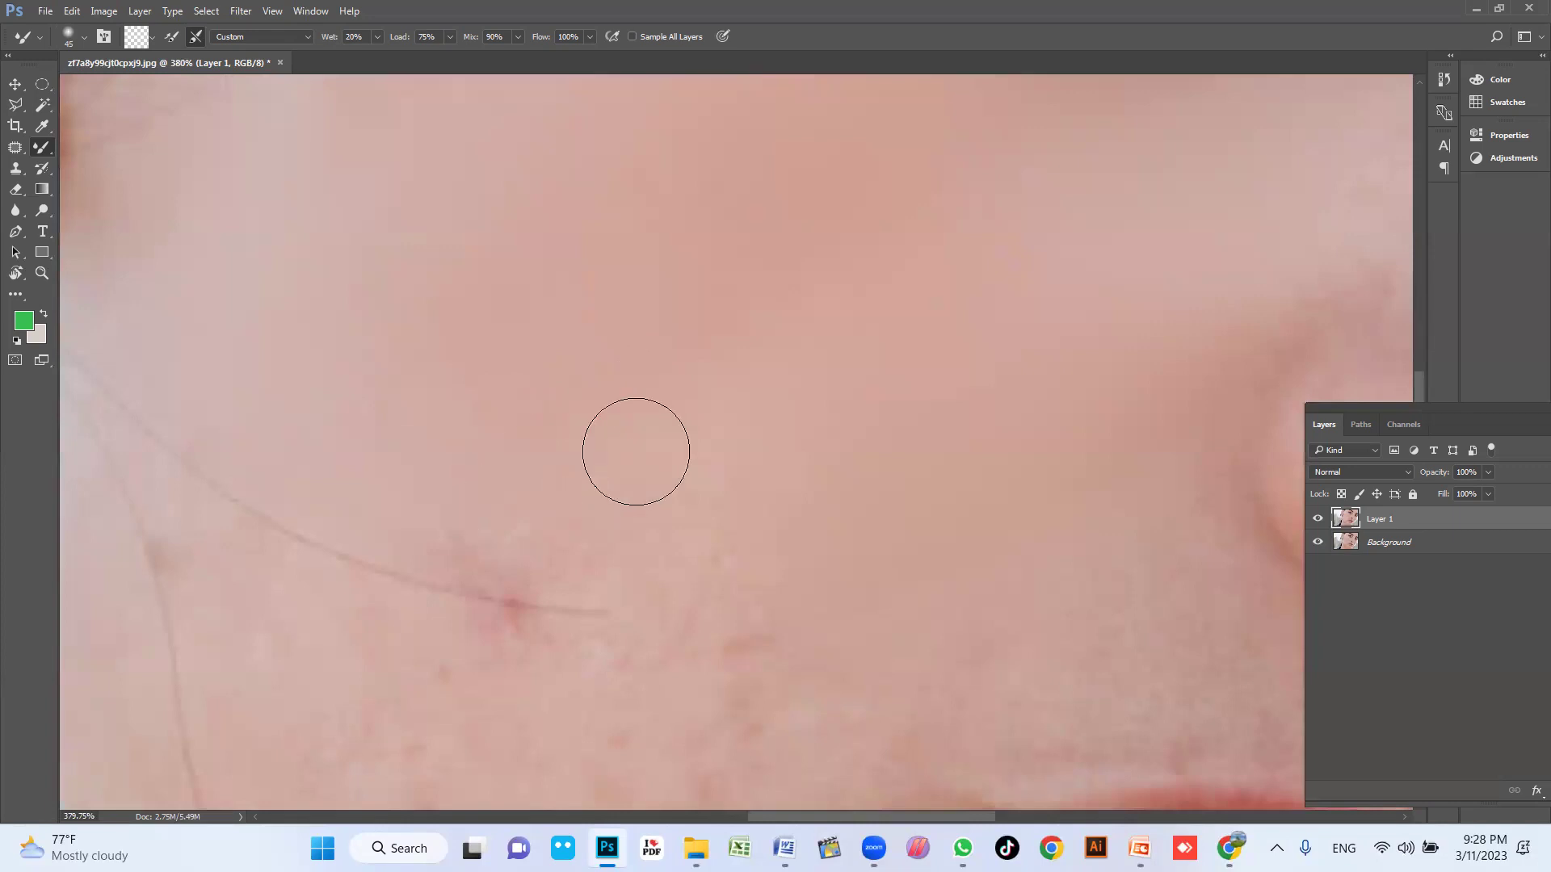
pyautogui.moveTo(667, 506); pyautogui.dragTo(684, 401)
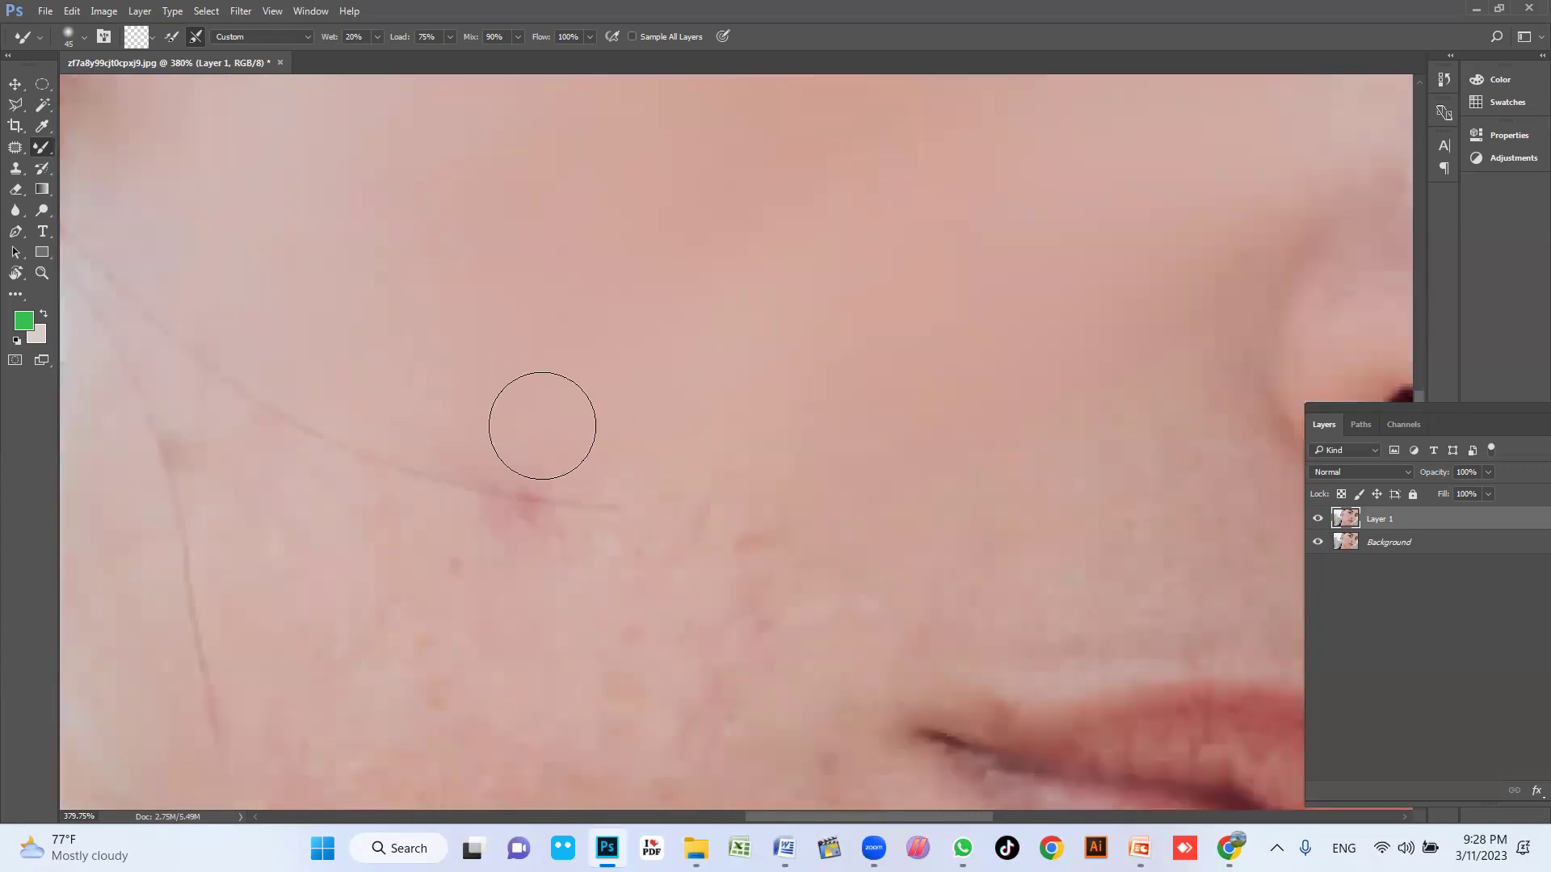
pyautogui.moveTo(682, 391); pyautogui.dragTo(641, 346)
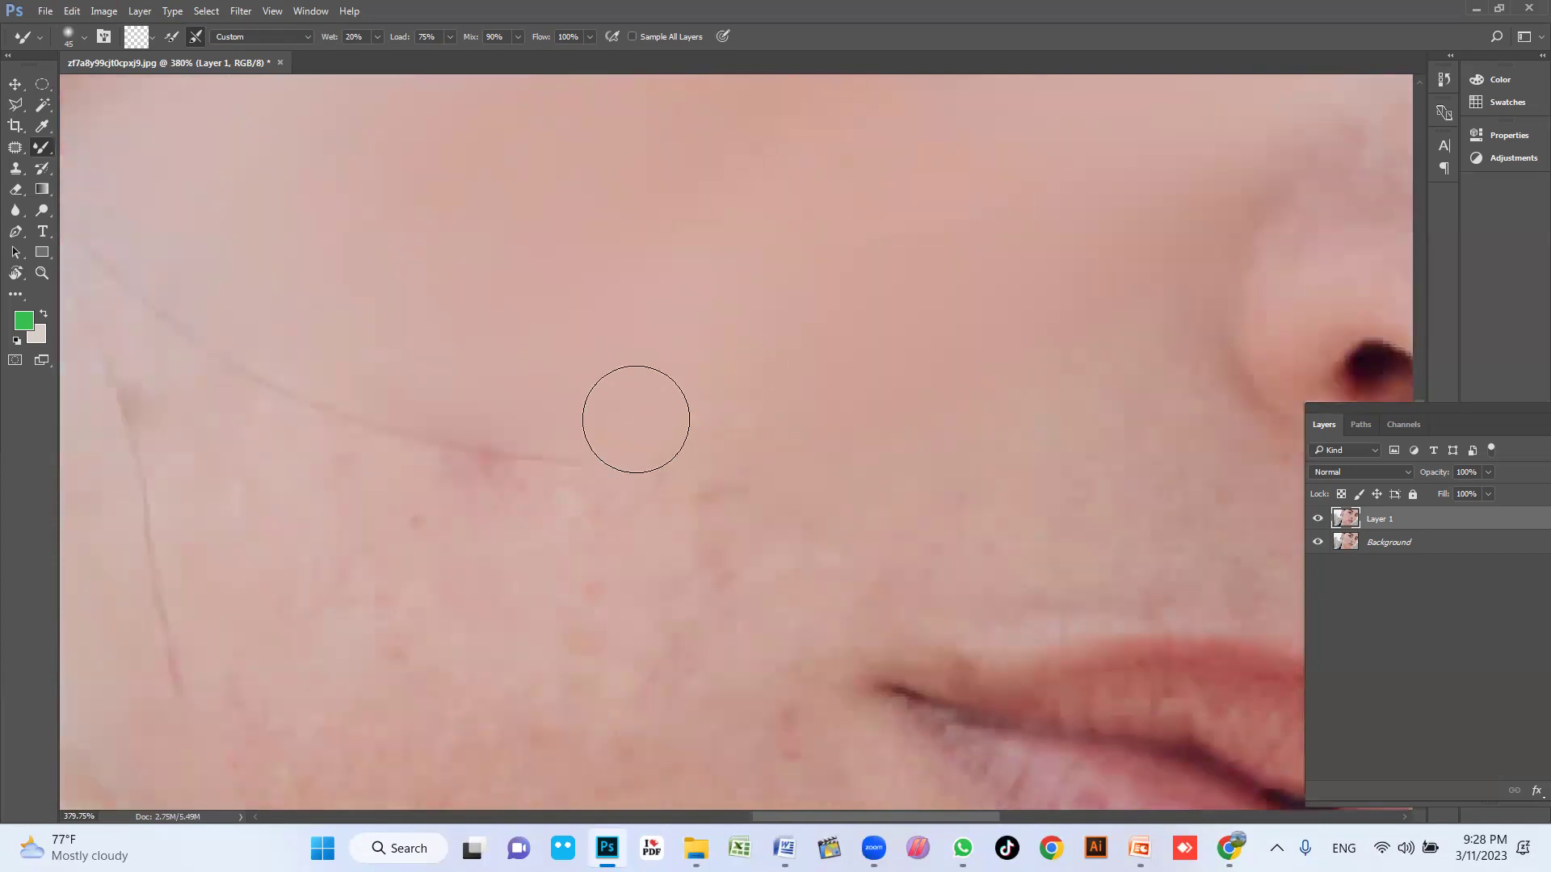
pyautogui.moveTo(846, 435); pyautogui.dragTo(782, 419)
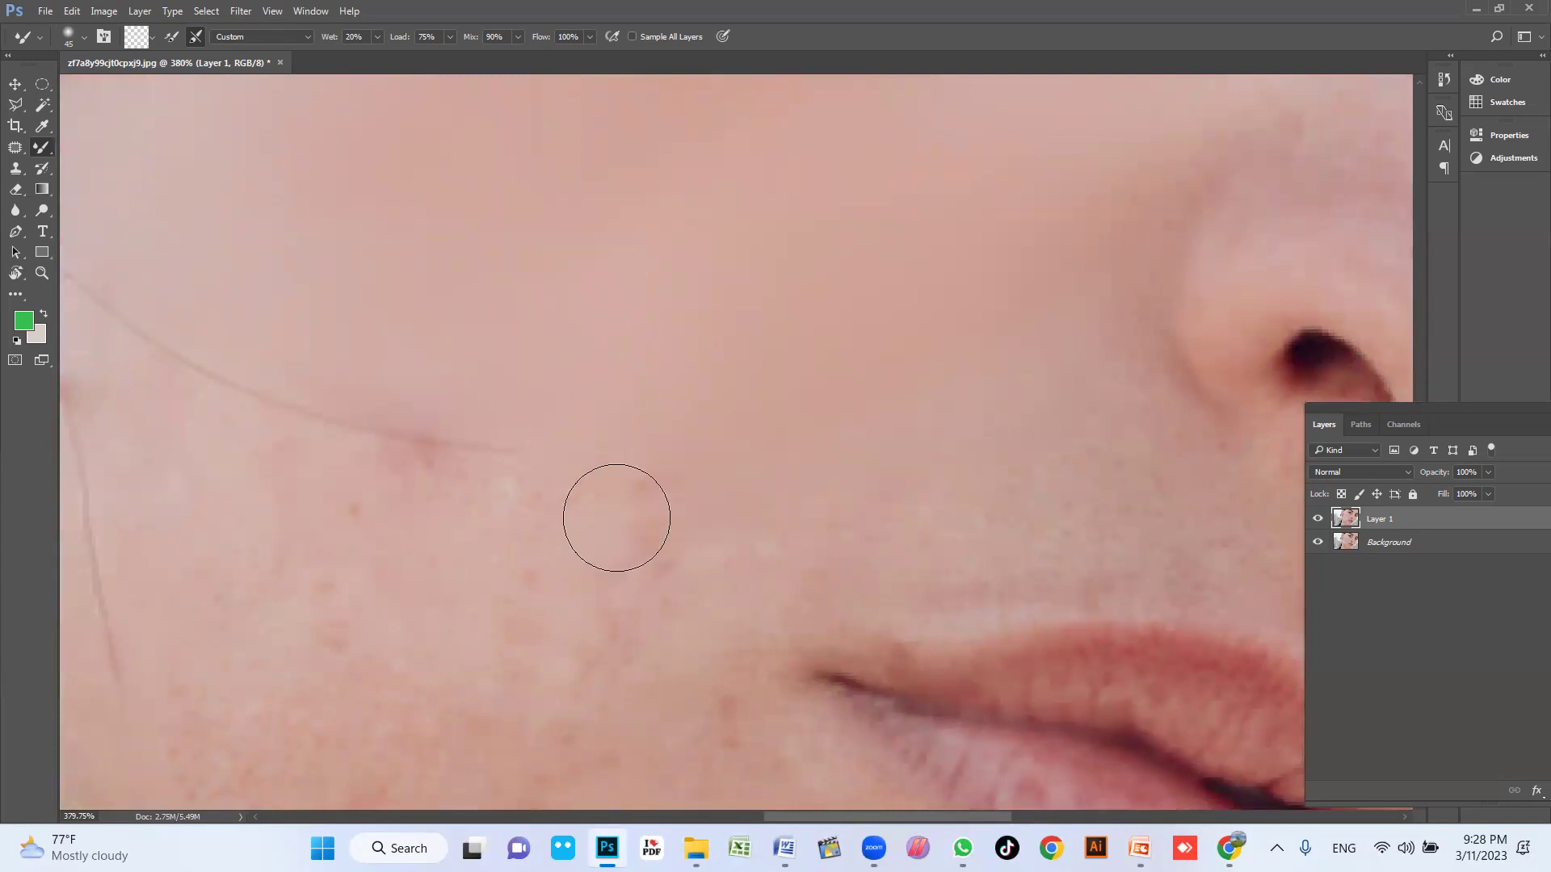
pyautogui.moveTo(1032, 449); pyautogui.dragTo(948, 399)
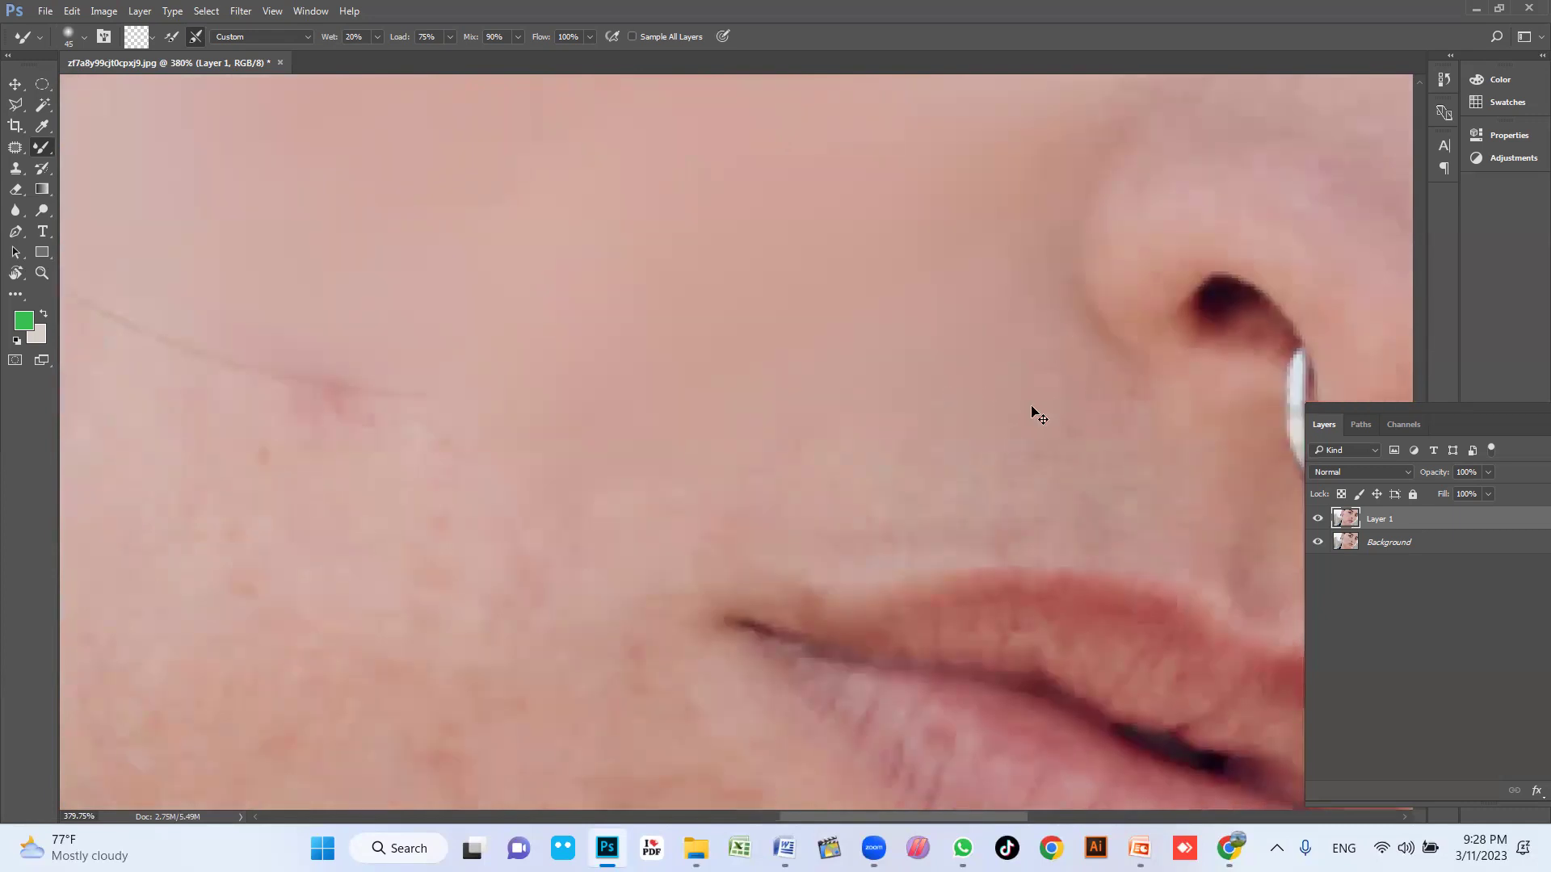
# Step: Check the whole portrait, and blend the skin between the nostril, the upper lip and the mouth corner
pyautogui.hotkey('ctrl', '0')
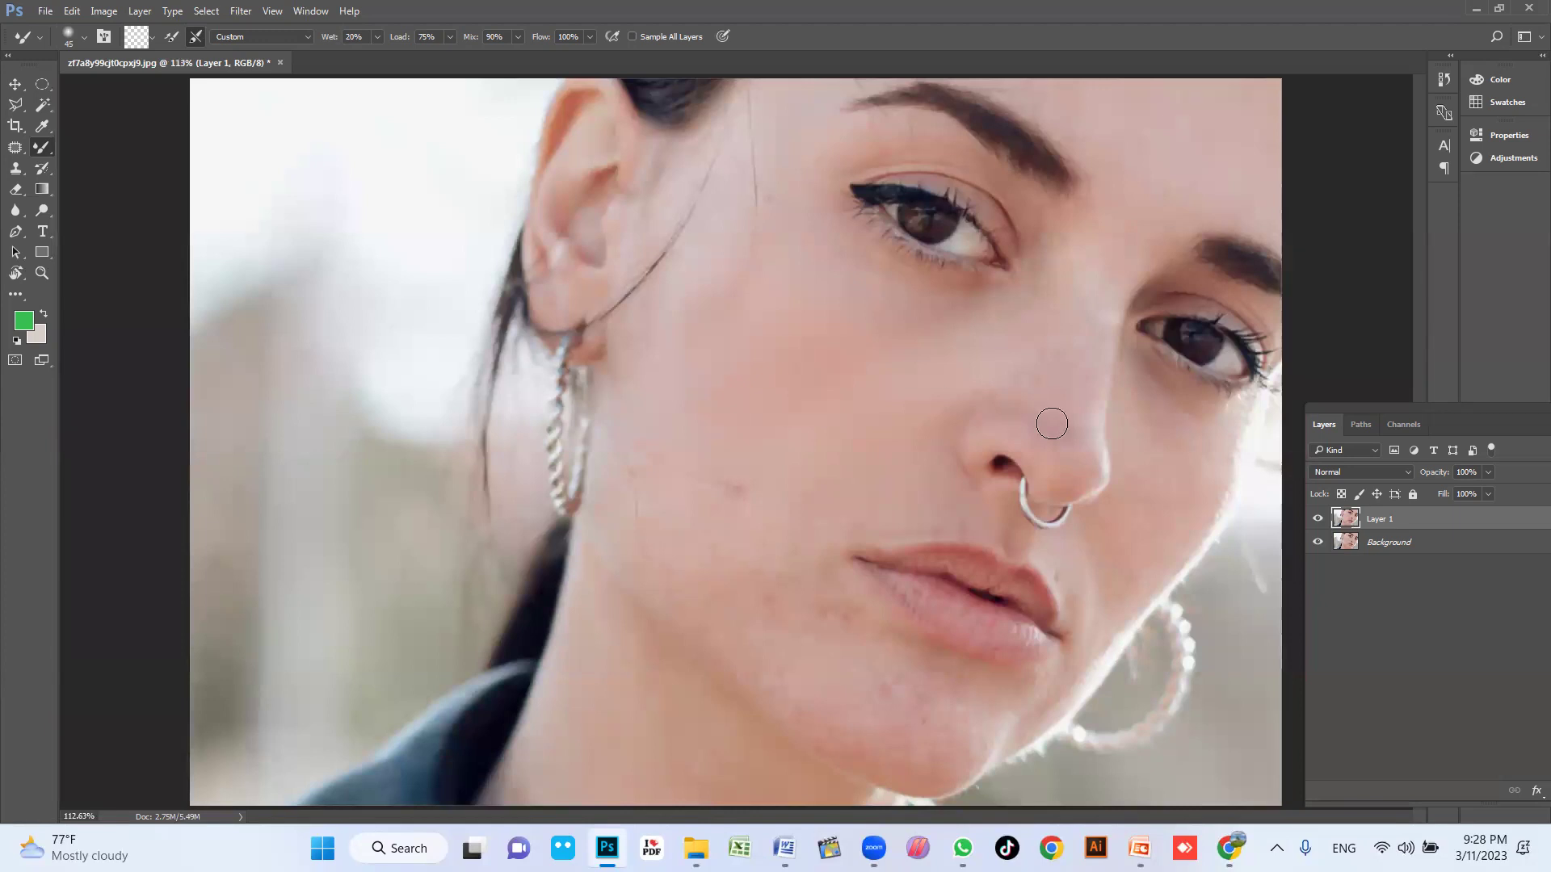
pyautogui.scroll(5, 938, 374)
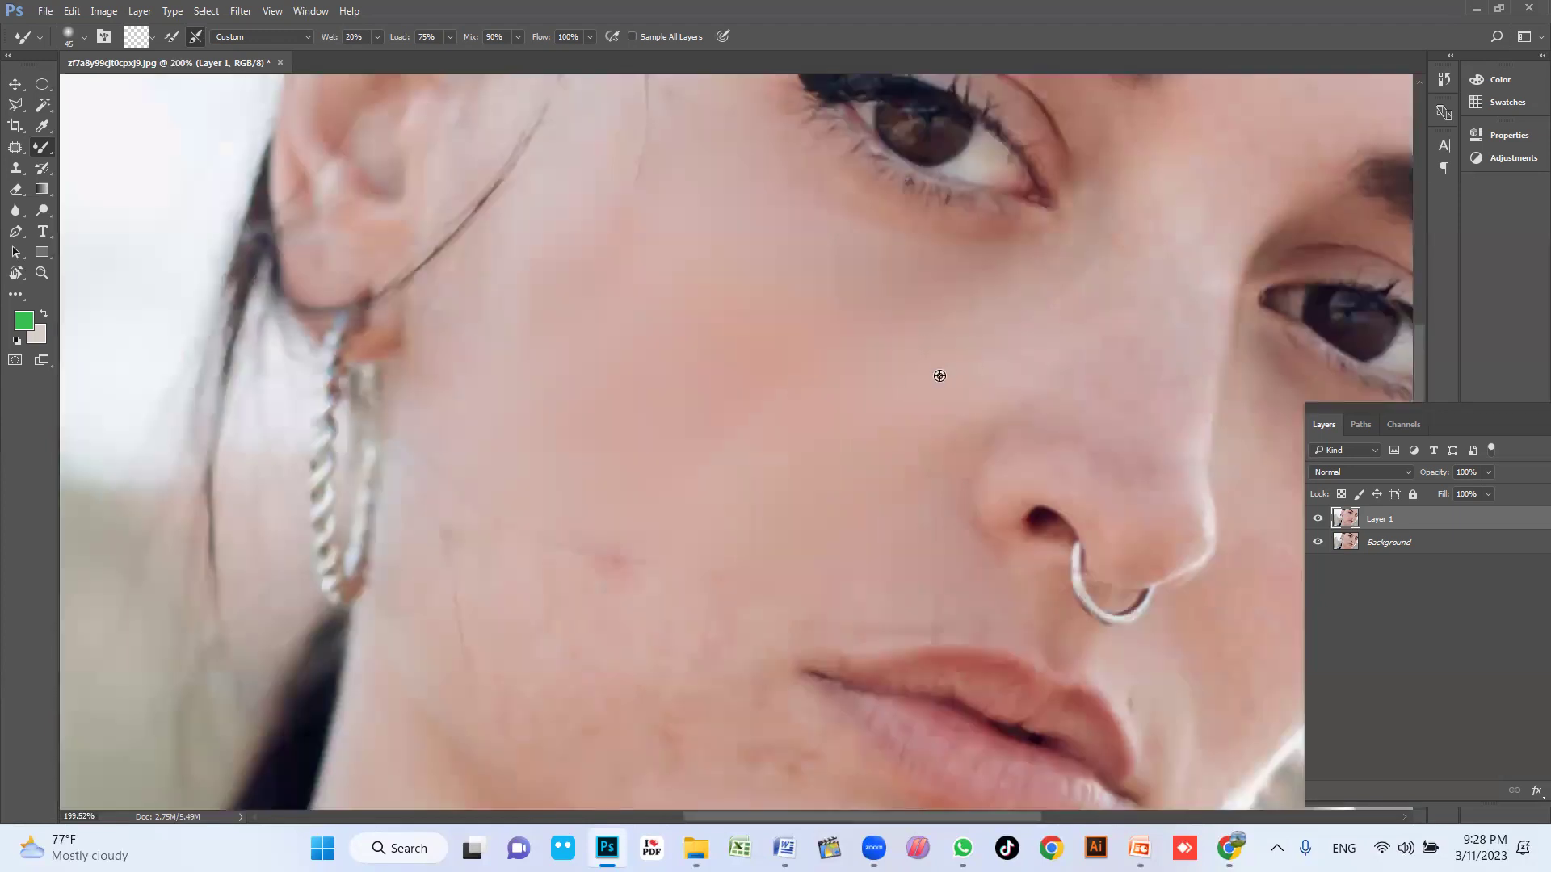
pyautogui.scroll(-5, 908, 323)
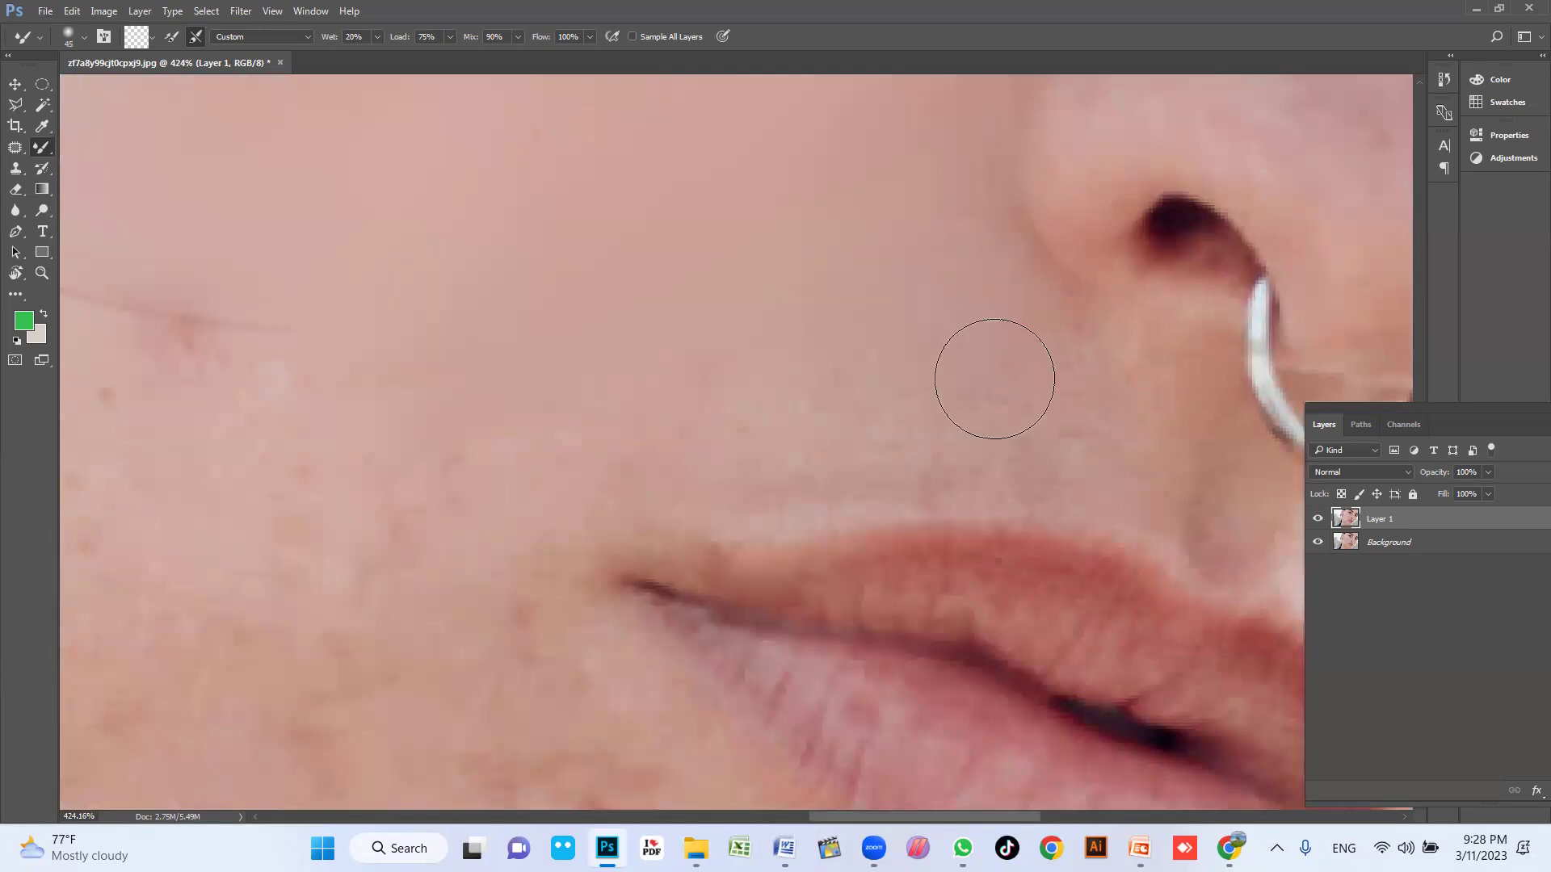
pyautogui.scroll(-2, 1046, 391)
pyautogui.moveTo(1045, 391); pyautogui.dragTo(1073, 387)
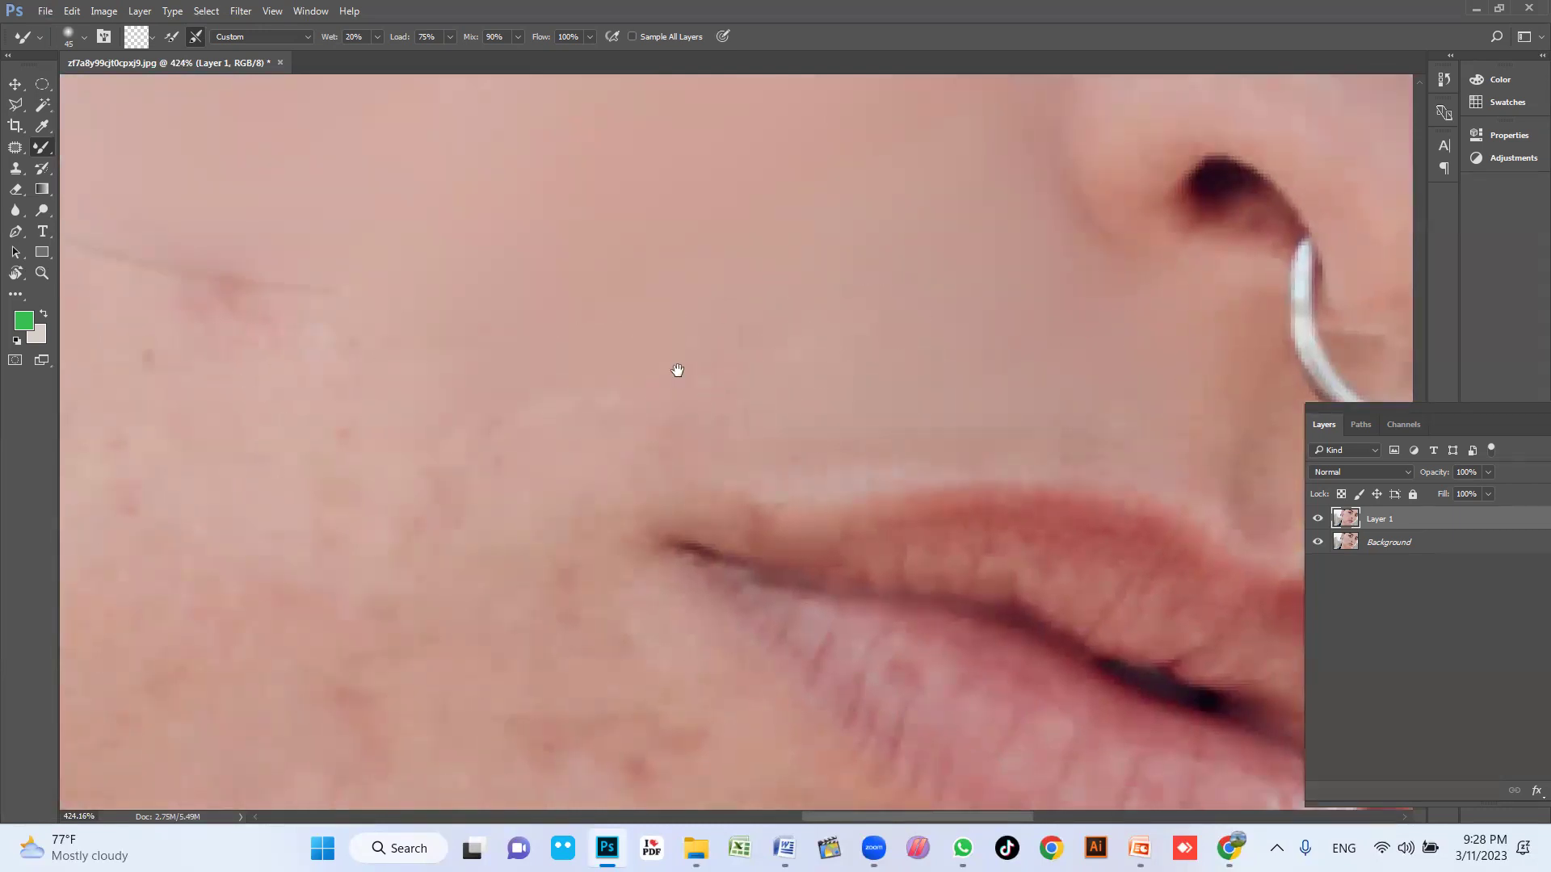
pyautogui.scroll(-2, 759, 368)
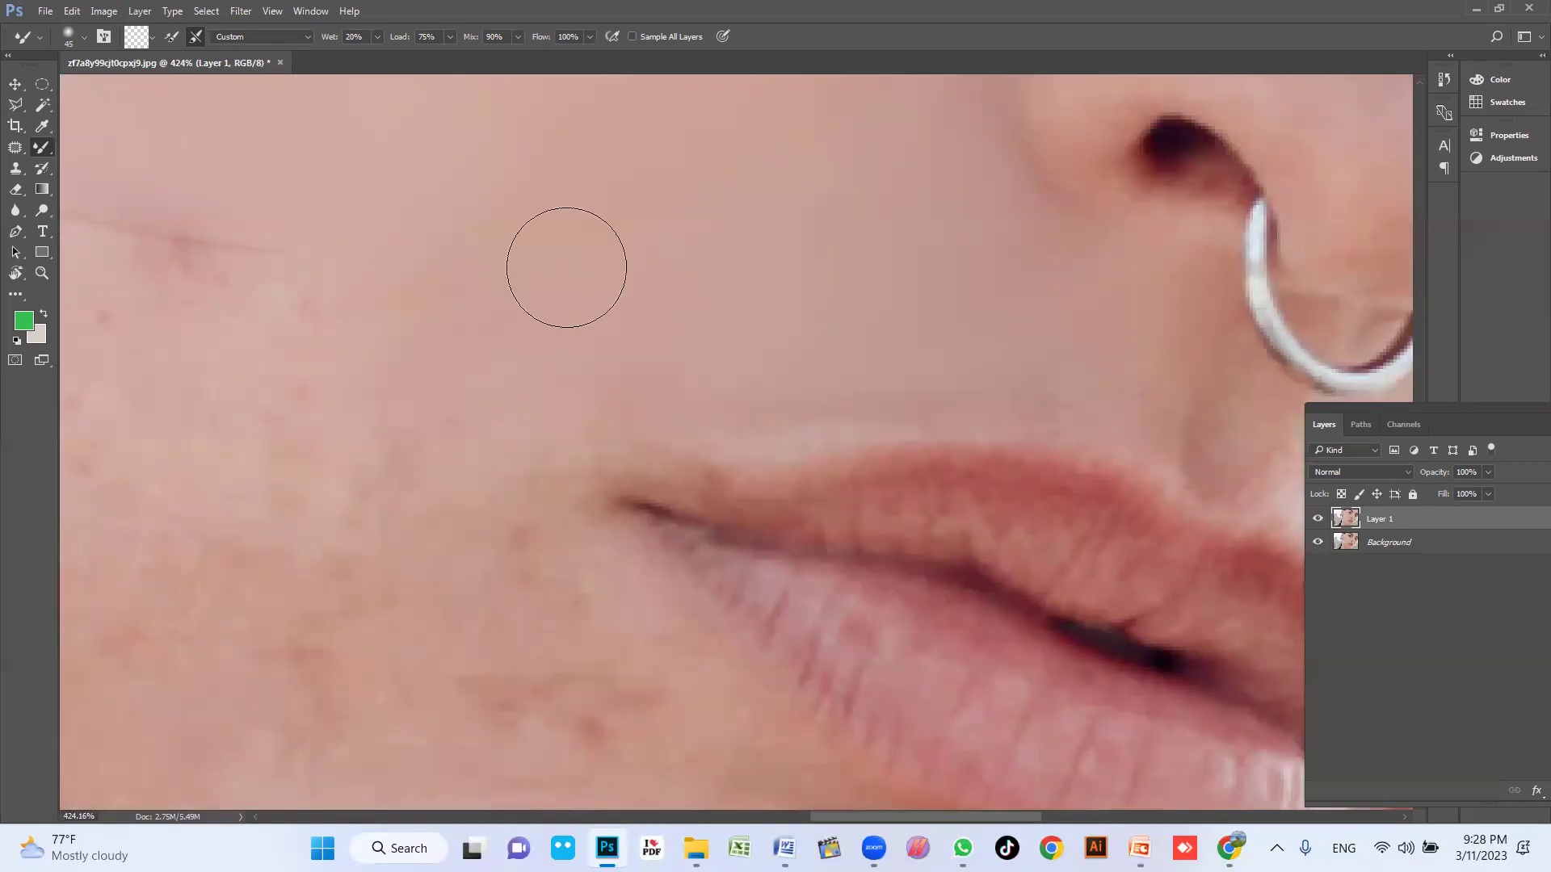
# Step: Reduce the Mixer Brush to 35 px and blend the skin around the red spot at the end of the hair strand
pyautogui.hscroll(-2, 385, 269)
pyautogui.hscroll(-2, 280, 247)
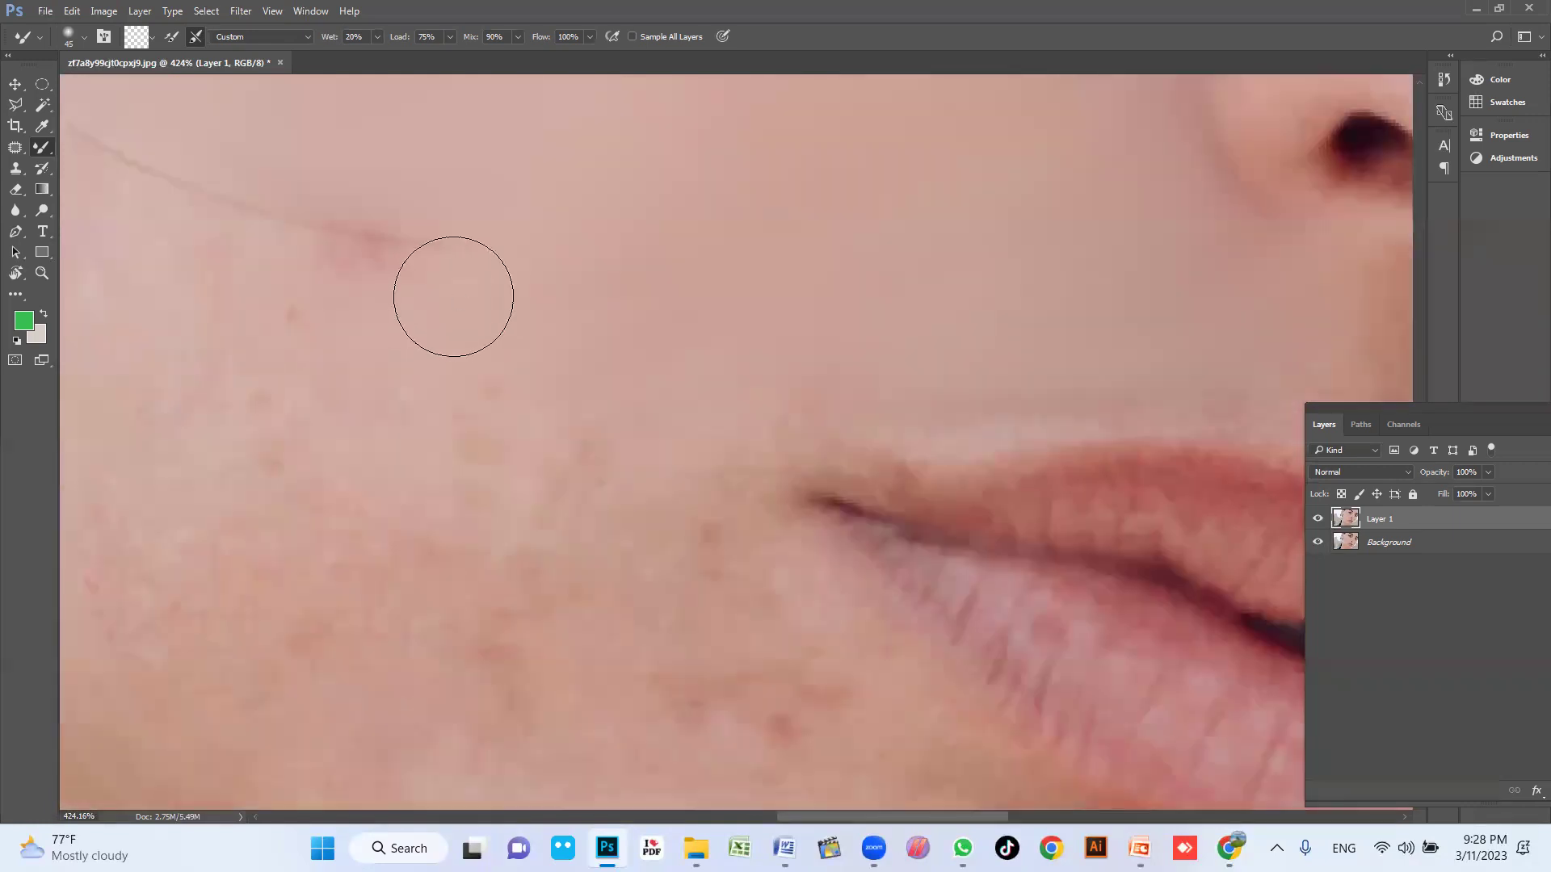
pyautogui.hscroll(-2, 470, 306)
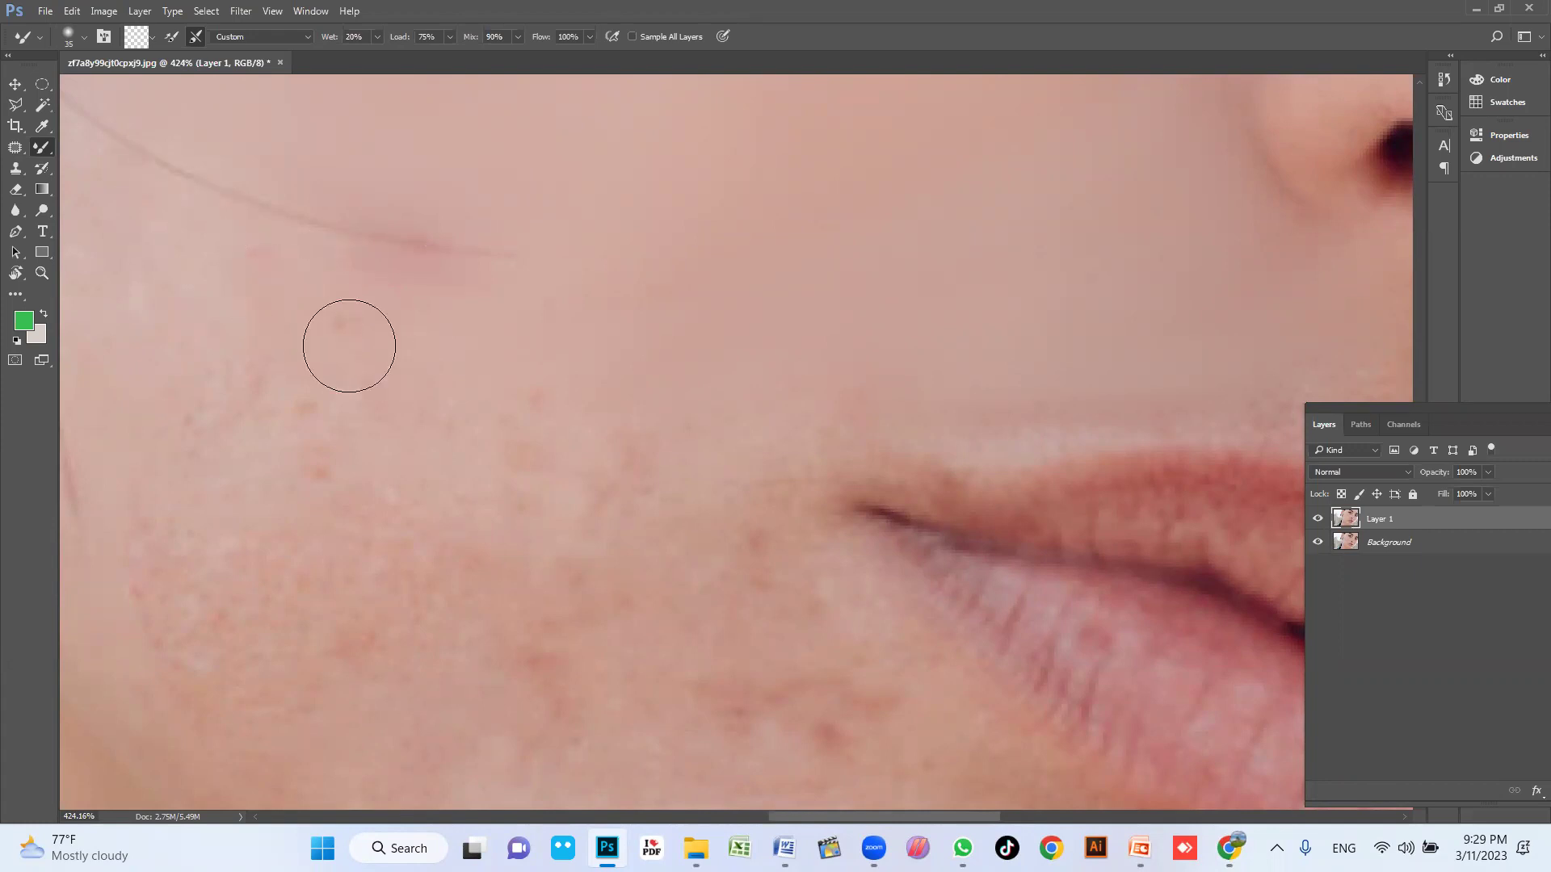
pyautogui.moveTo(215, 312); pyautogui.dragTo(484, 356)
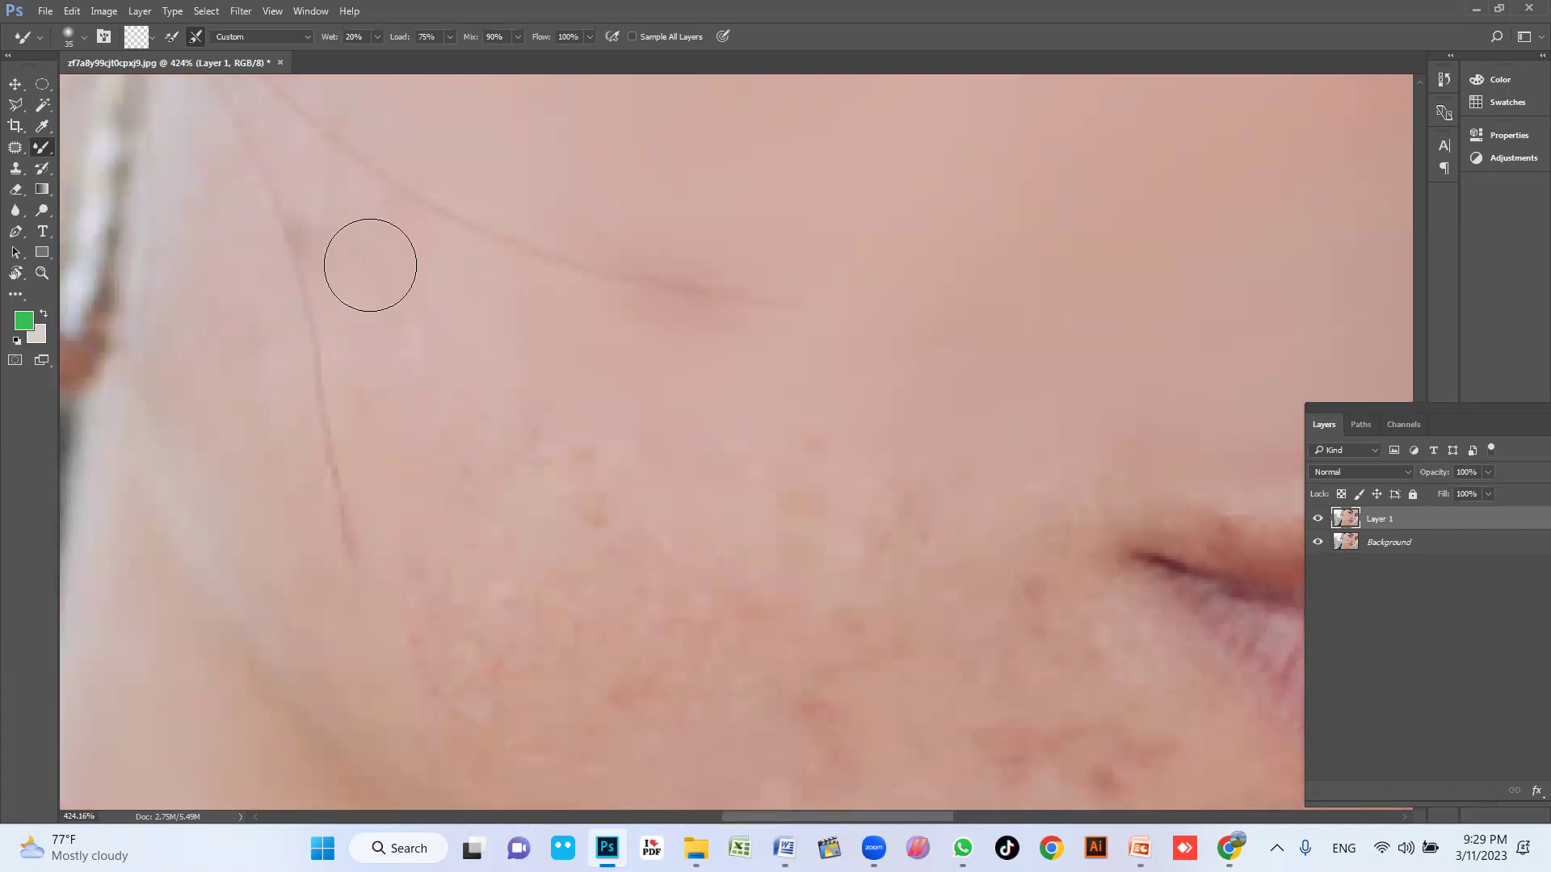
# Step: Reduce the Mixer Brush to 30 px and smooth the skin around the two loose hair strands near the earring
pyautogui.press('[')
pyautogui.press('[')
pyautogui.press('[')
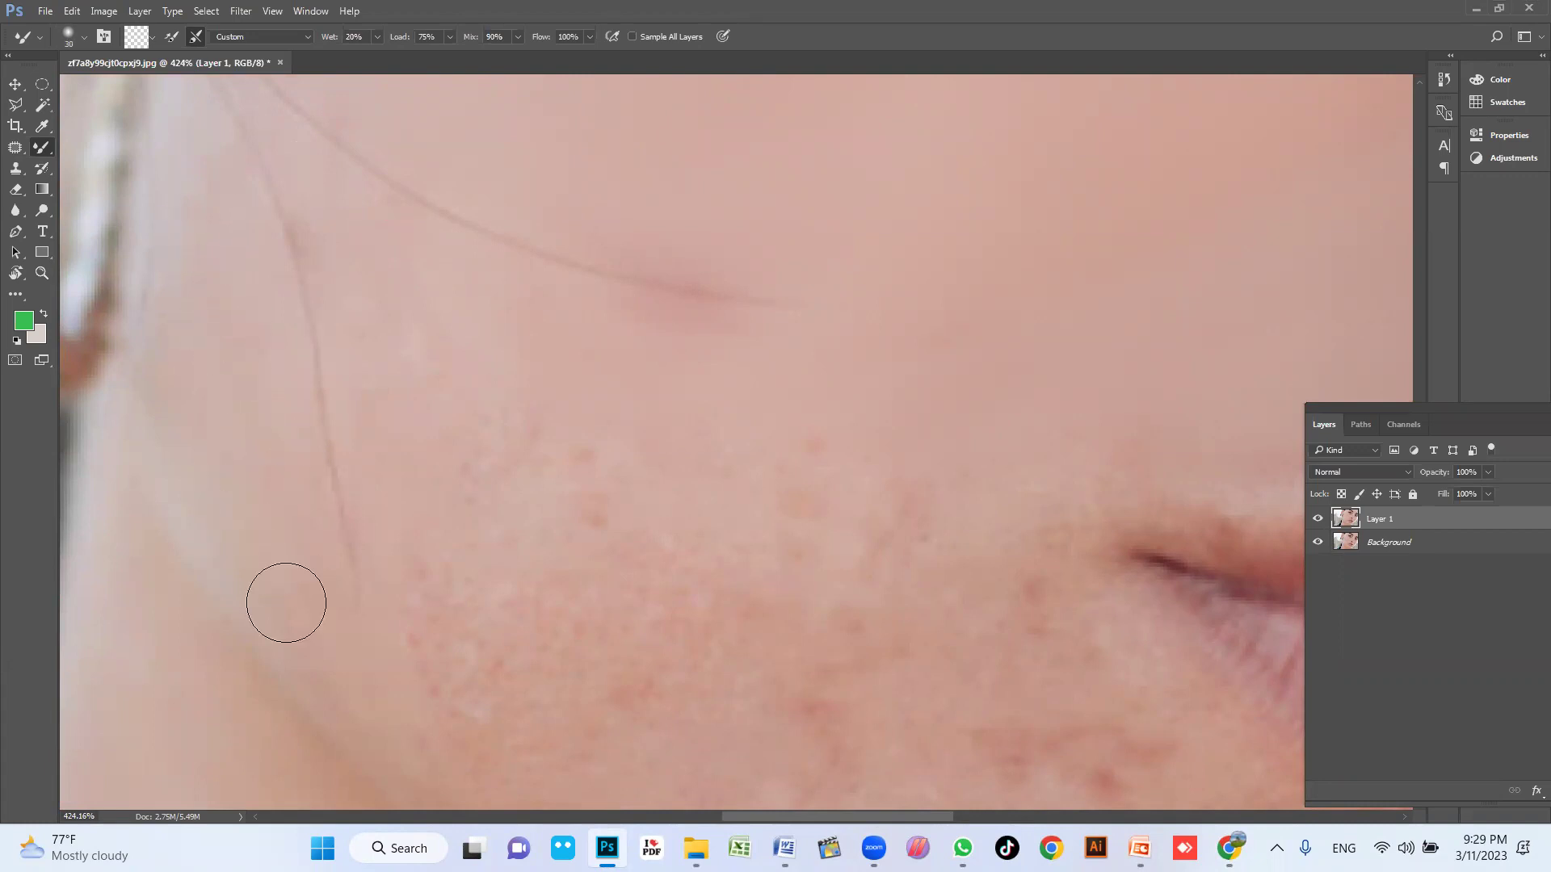
# Step: Enlarge the Mixer Brush to 70 px and smooth the blotchy skin between the jaw and the mouth corner
pyautogui.press(']')
pyautogui.moveTo(456, 529); pyautogui.dragTo(392, 379)
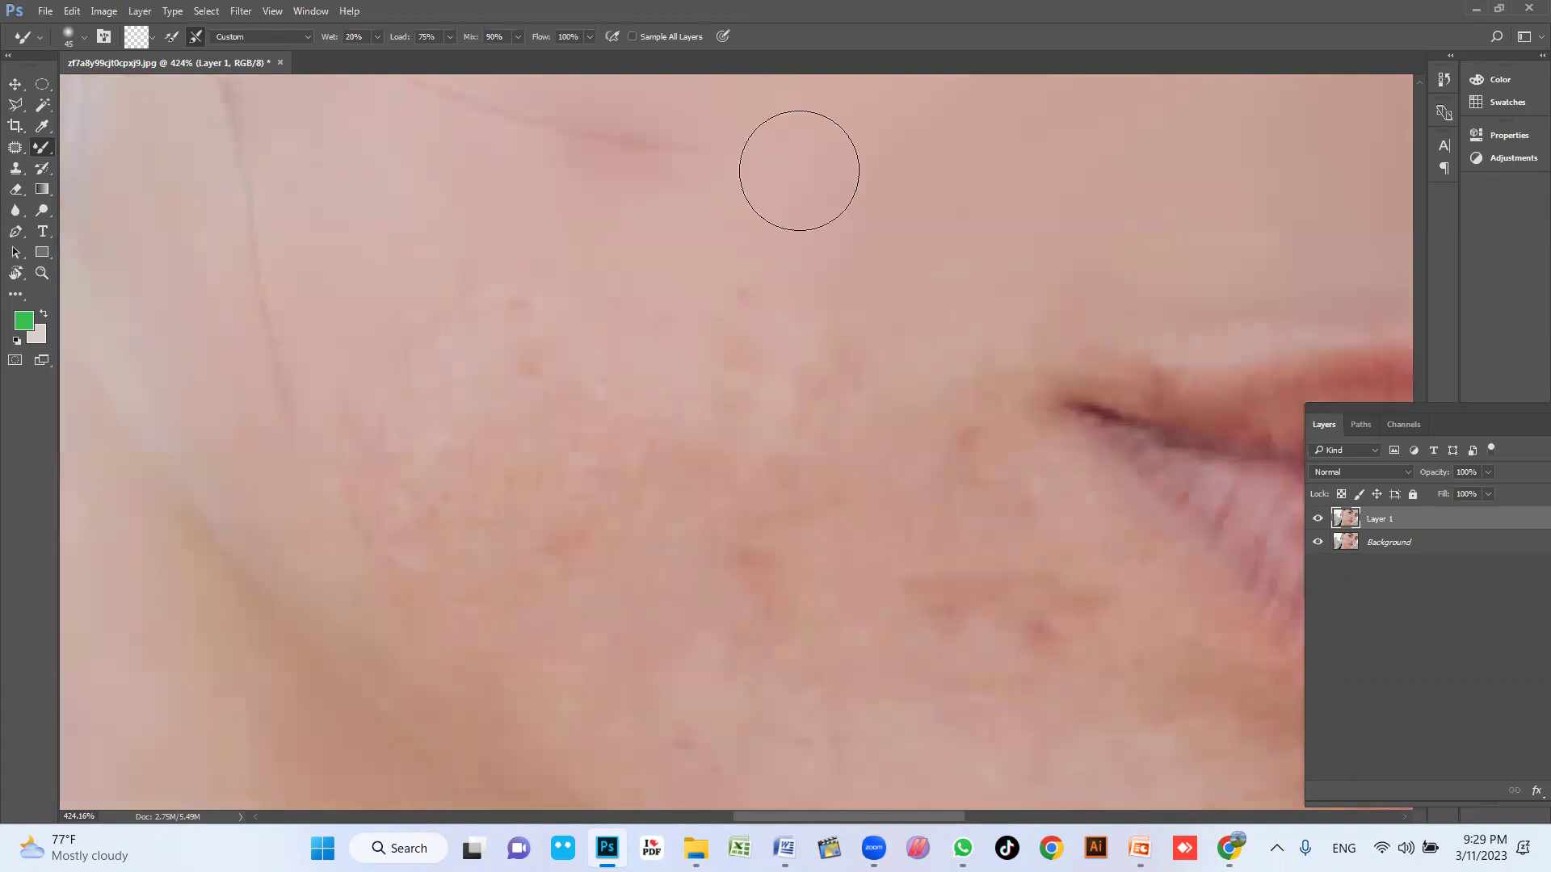
pyautogui.scroll(-1, 395, 275)
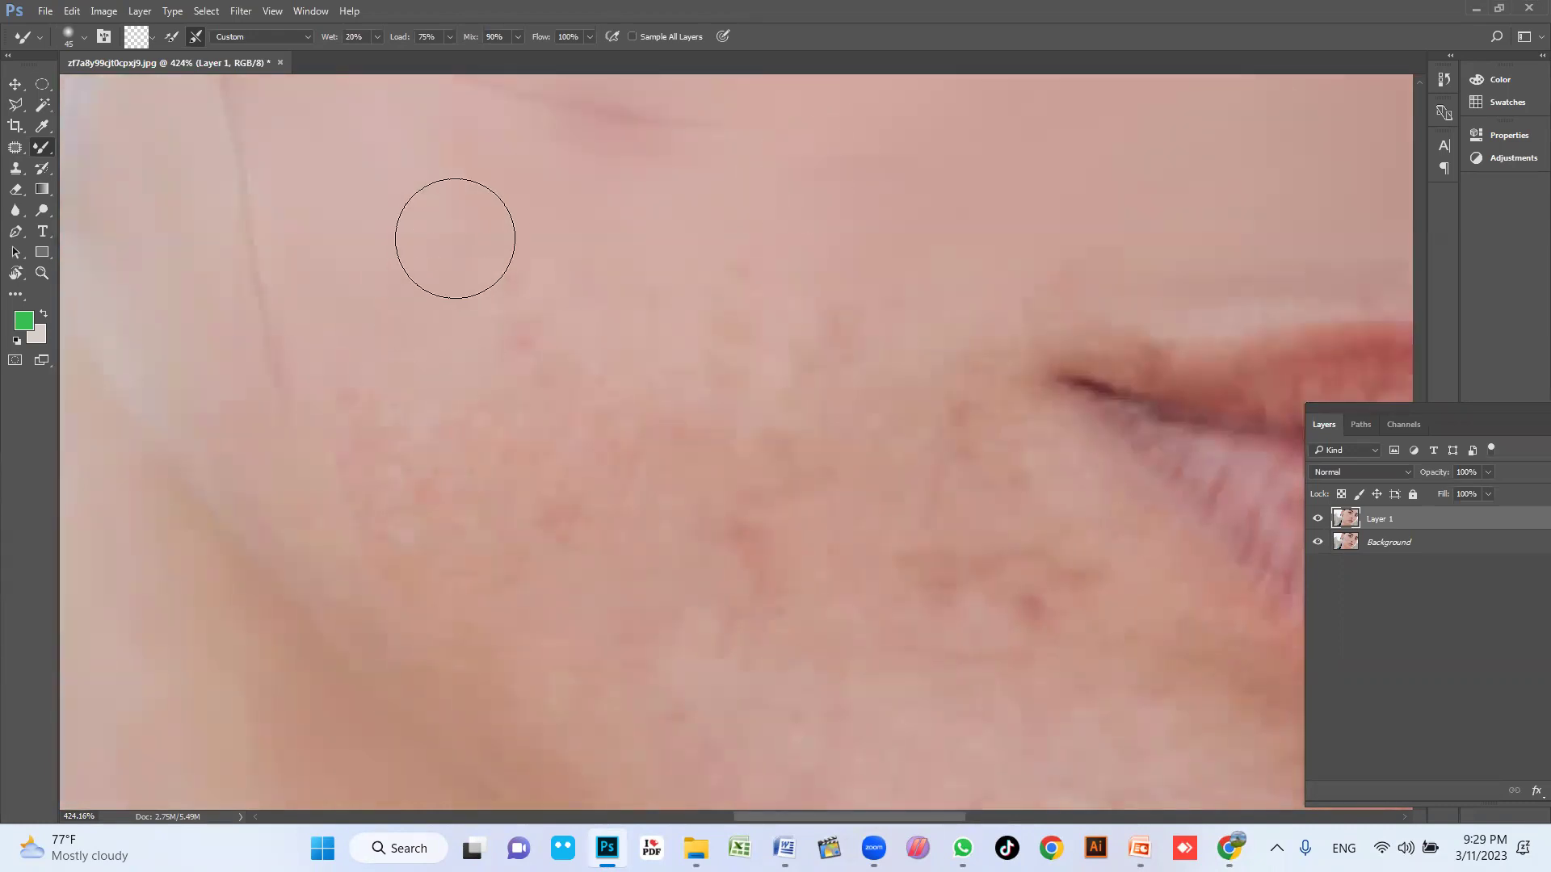
pyautogui.press(']')
pyautogui.press(']')
pyautogui.press(']')
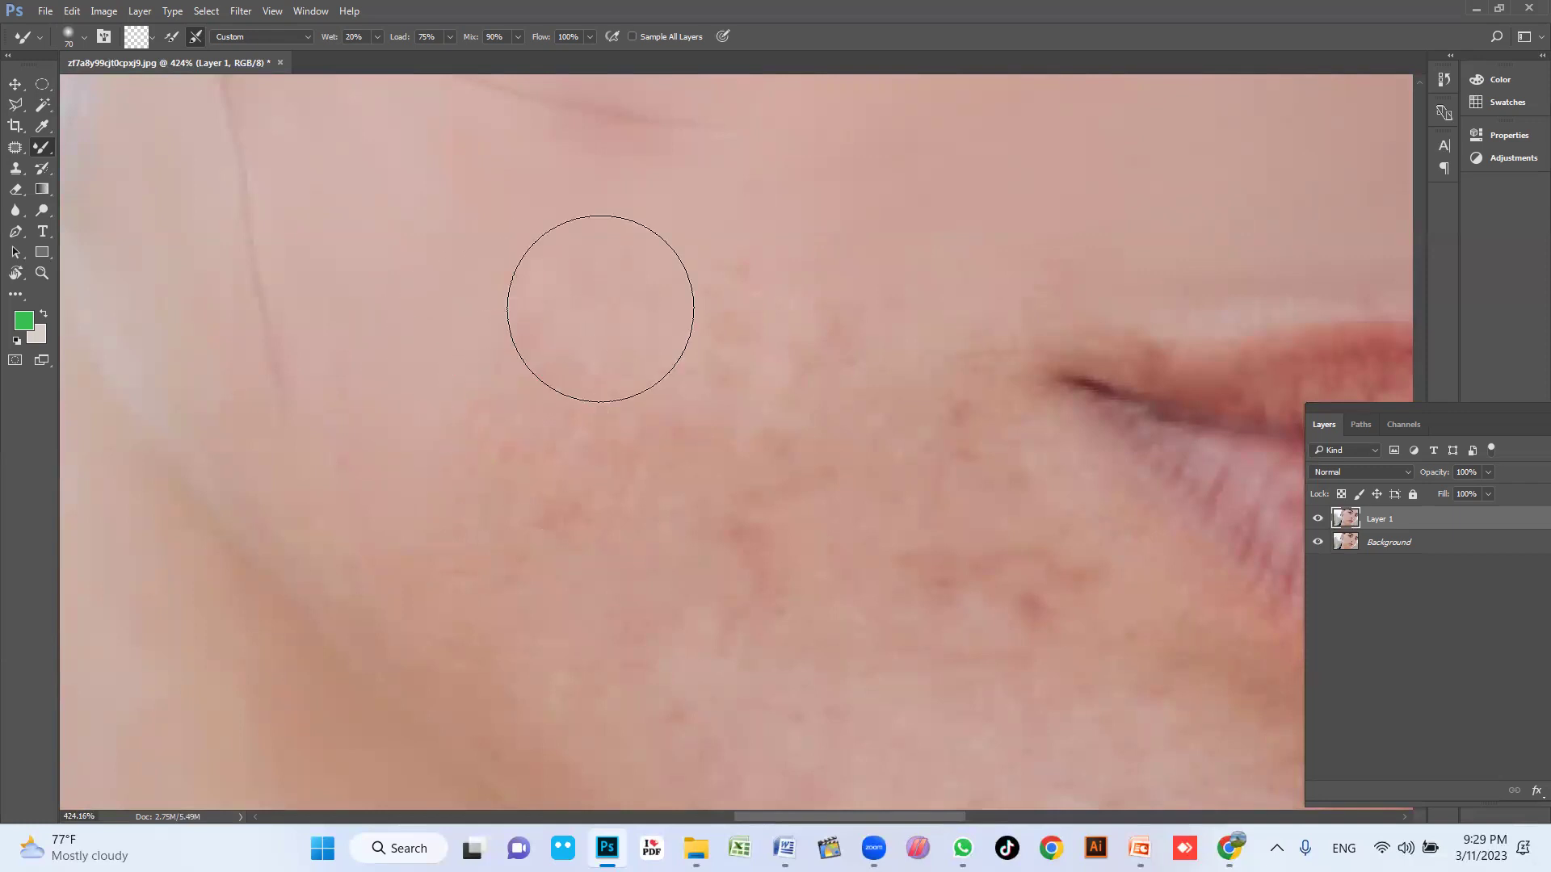
pyautogui.scroll(-3, 644, 402)
pyautogui.moveTo(644, 401)
pyautogui.mouseDown()
pyautogui.moveTo(547, 437)
pyautogui.moveTo(526, 398)
pyautogui.moveTo(426, 433)
pyautogui.mouseUp()
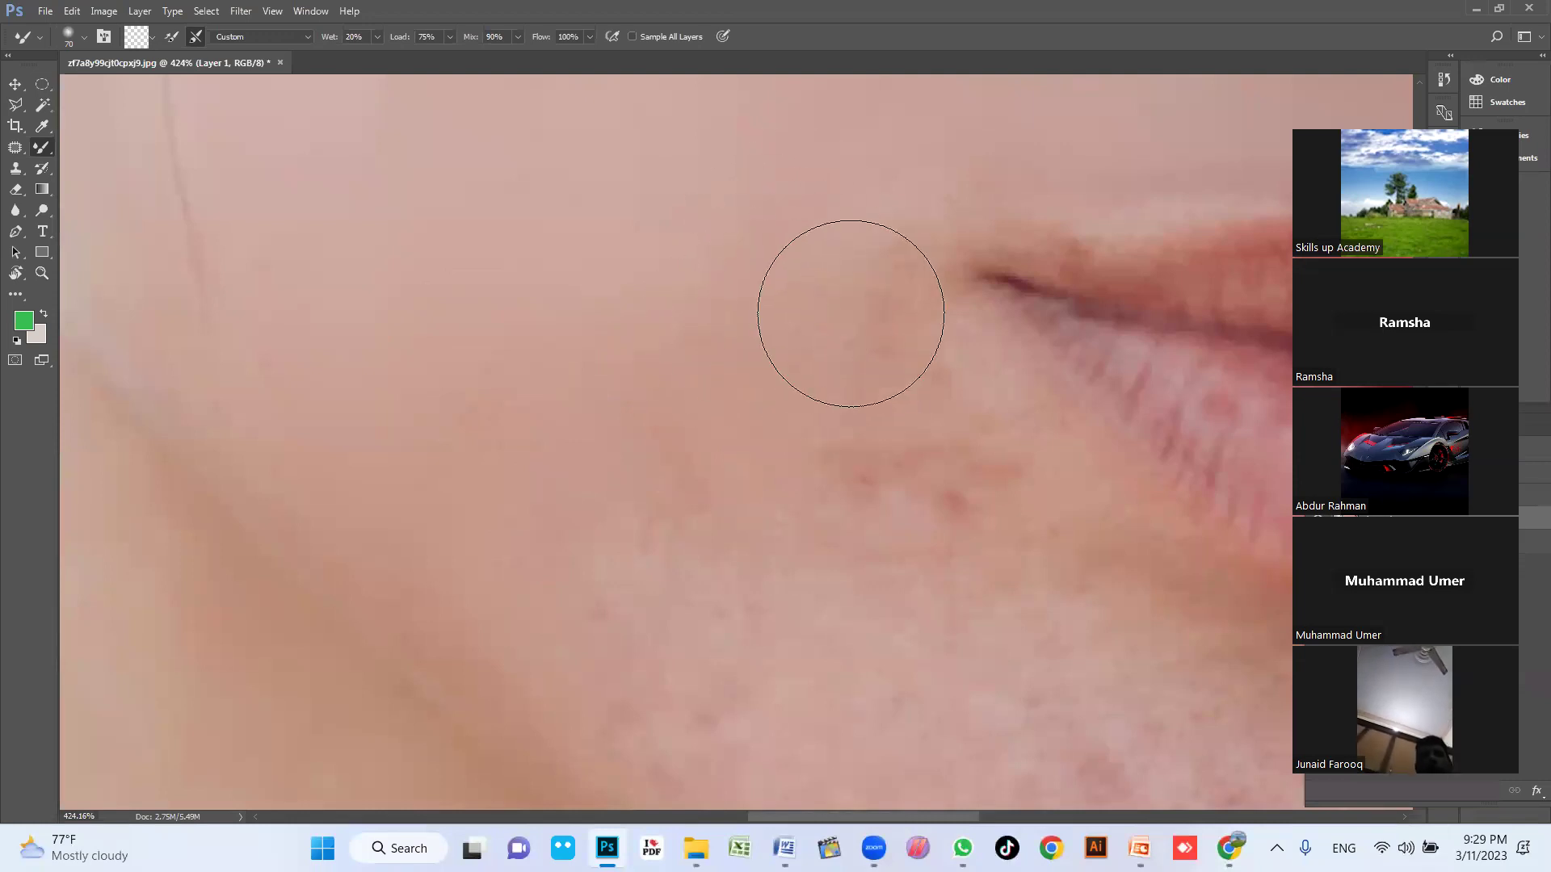
# Step: Smooth the skin along the jawline and over the spotted area of the chin with the Mixer Brush
pyautogui.moveTo(592, 541); pyautogui.dragTo(536, 395)
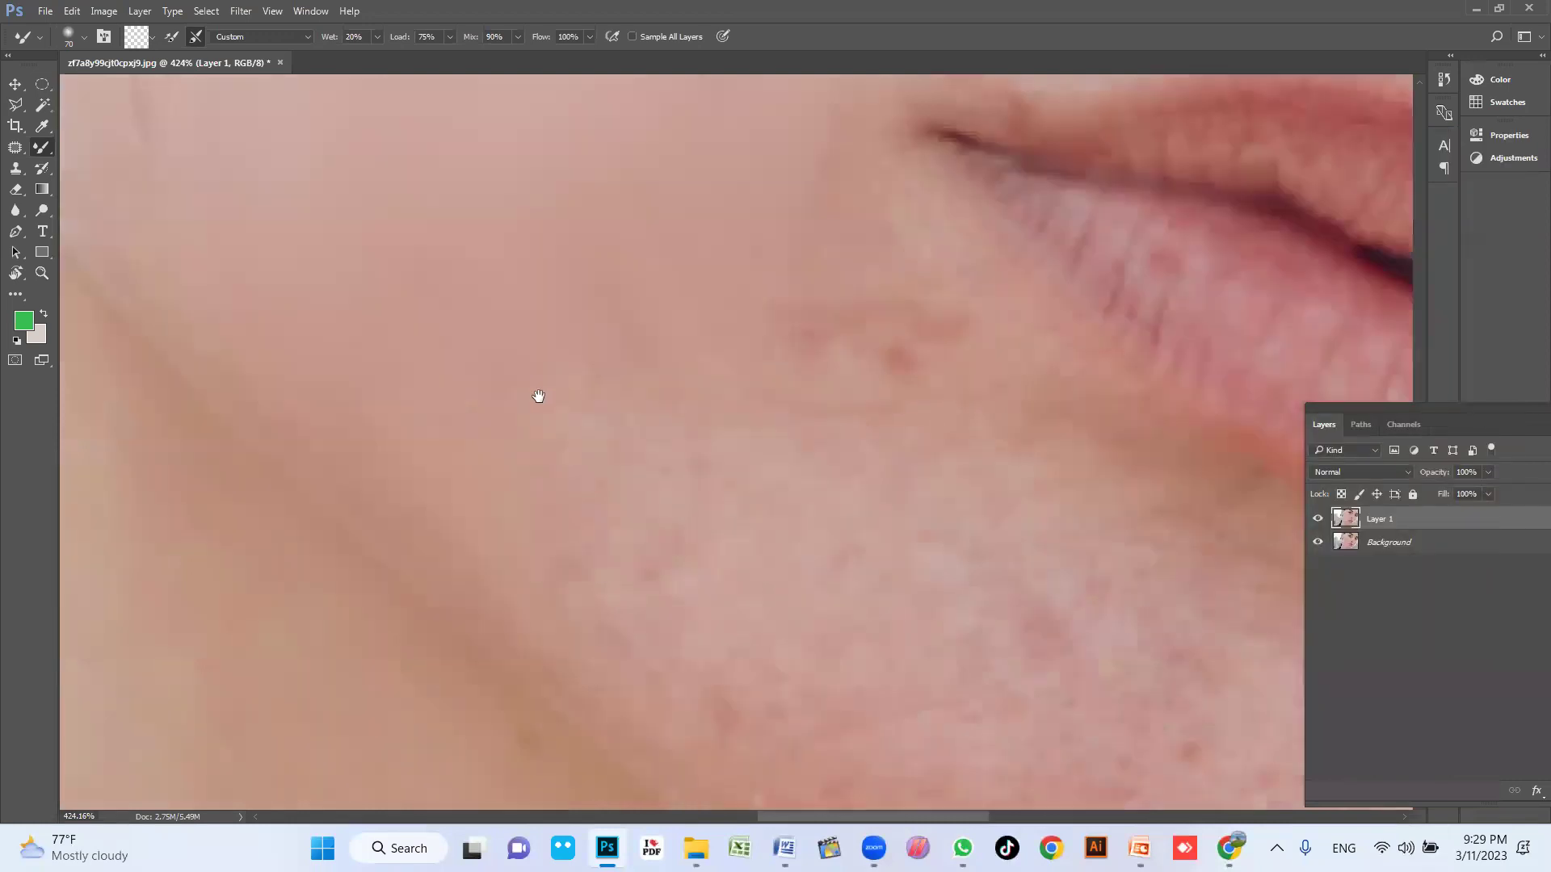
pyautogui.moveTo(604, 544)
pyautogui.mouseDown()
pyautogui.moveTo(540, 477)
pyautogui.moveTo(527, 416)
pyautogui.mouseUp()
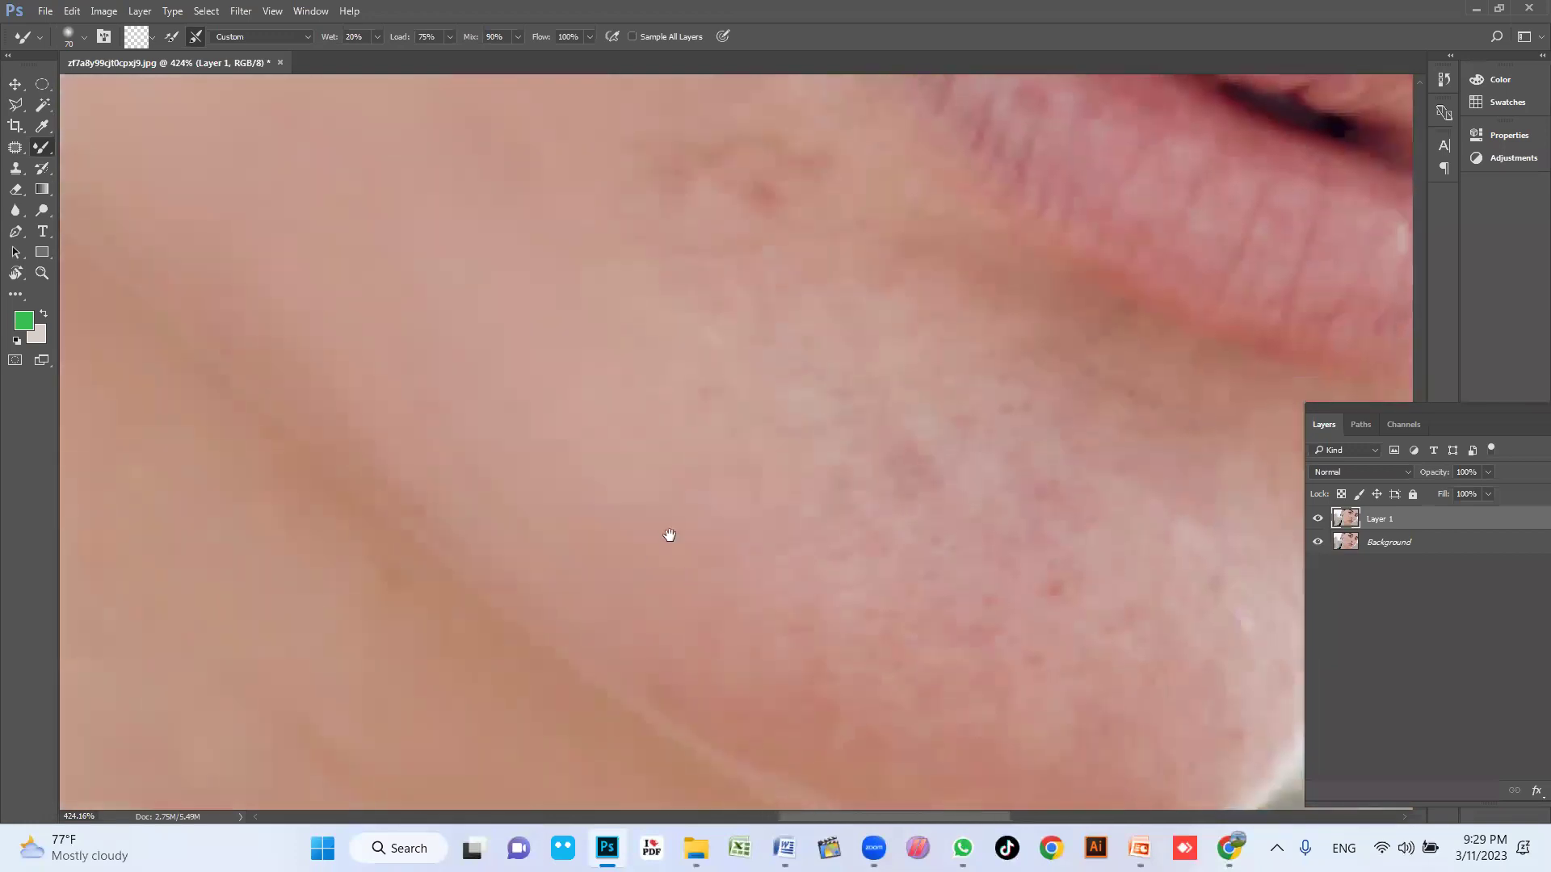
pyautogui.moveTo(736, 590); pyautogui.dragTo(616, 461)
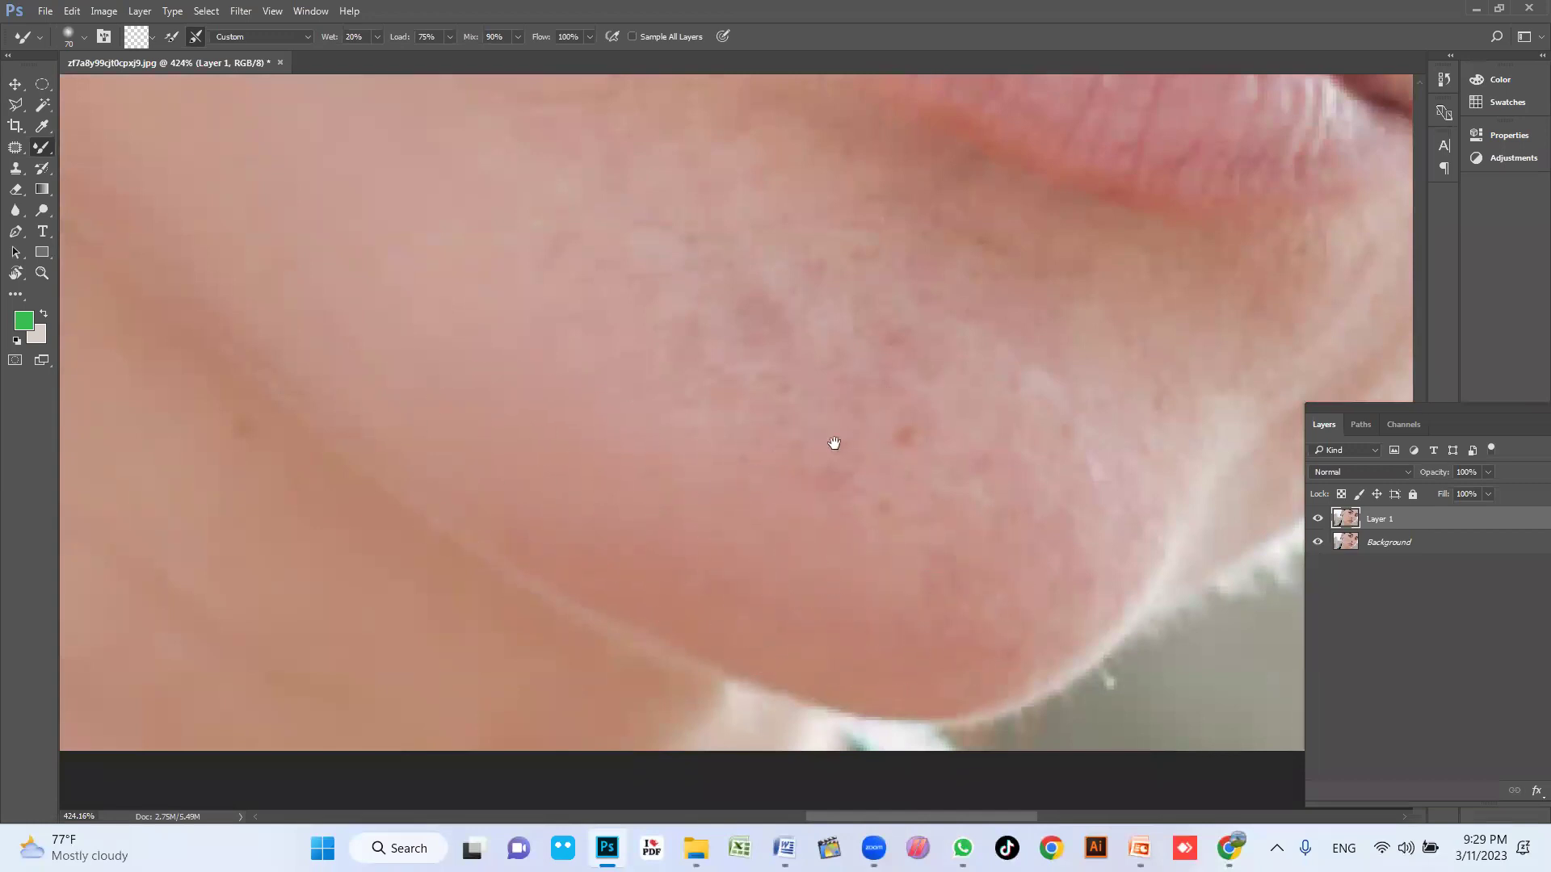
pyautogui.moveTo(831, 444); pyautogui.dragTo(702, 403)
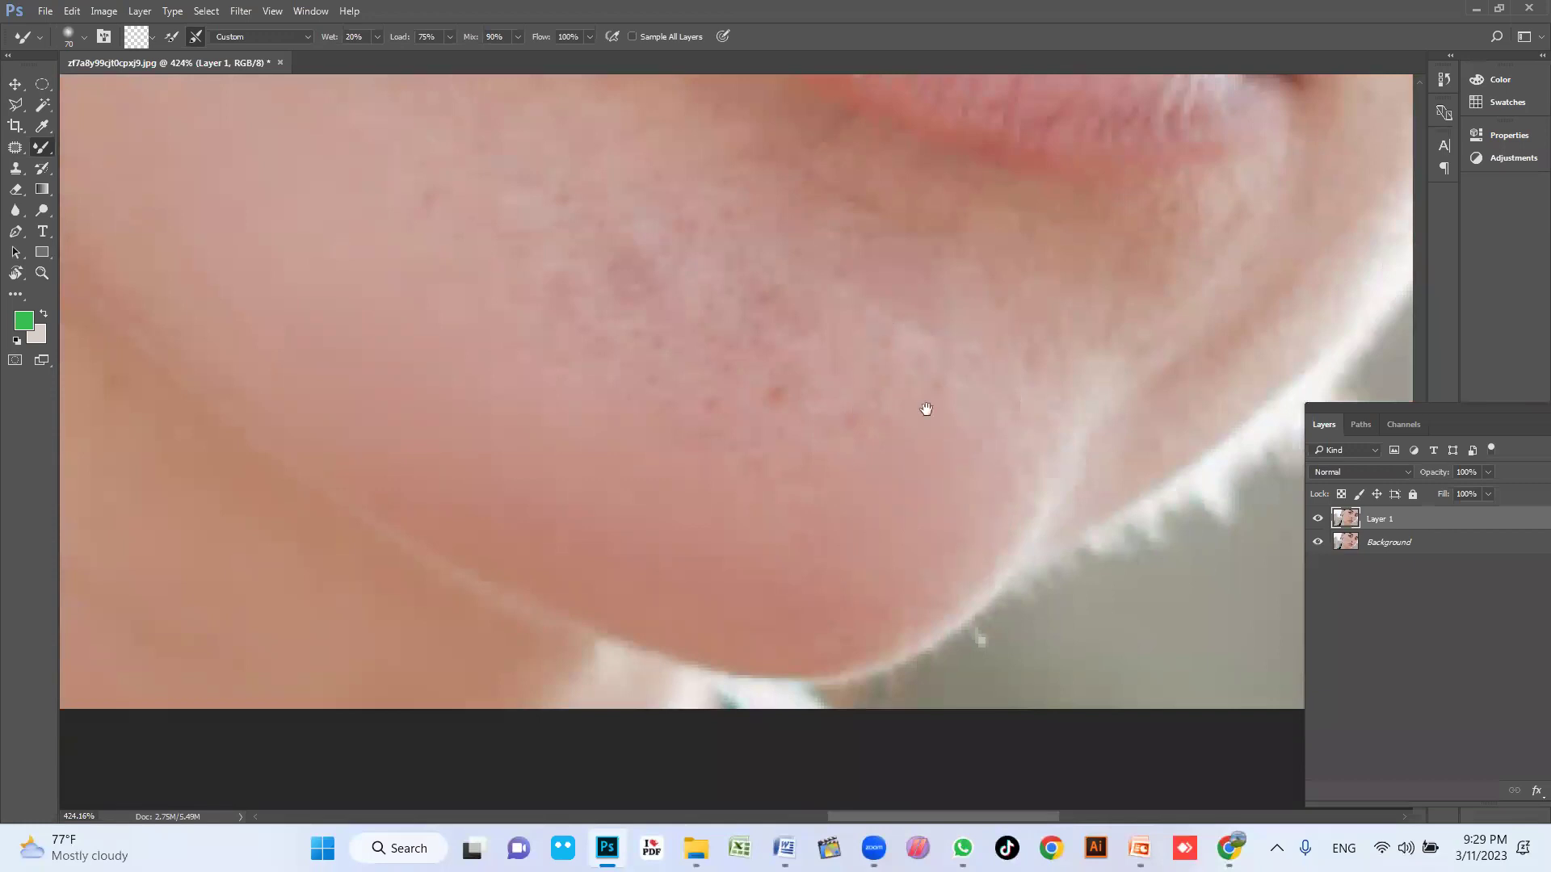
pyautogui.moveTo(924, 408); pyautogui.dragTo(910, 544)
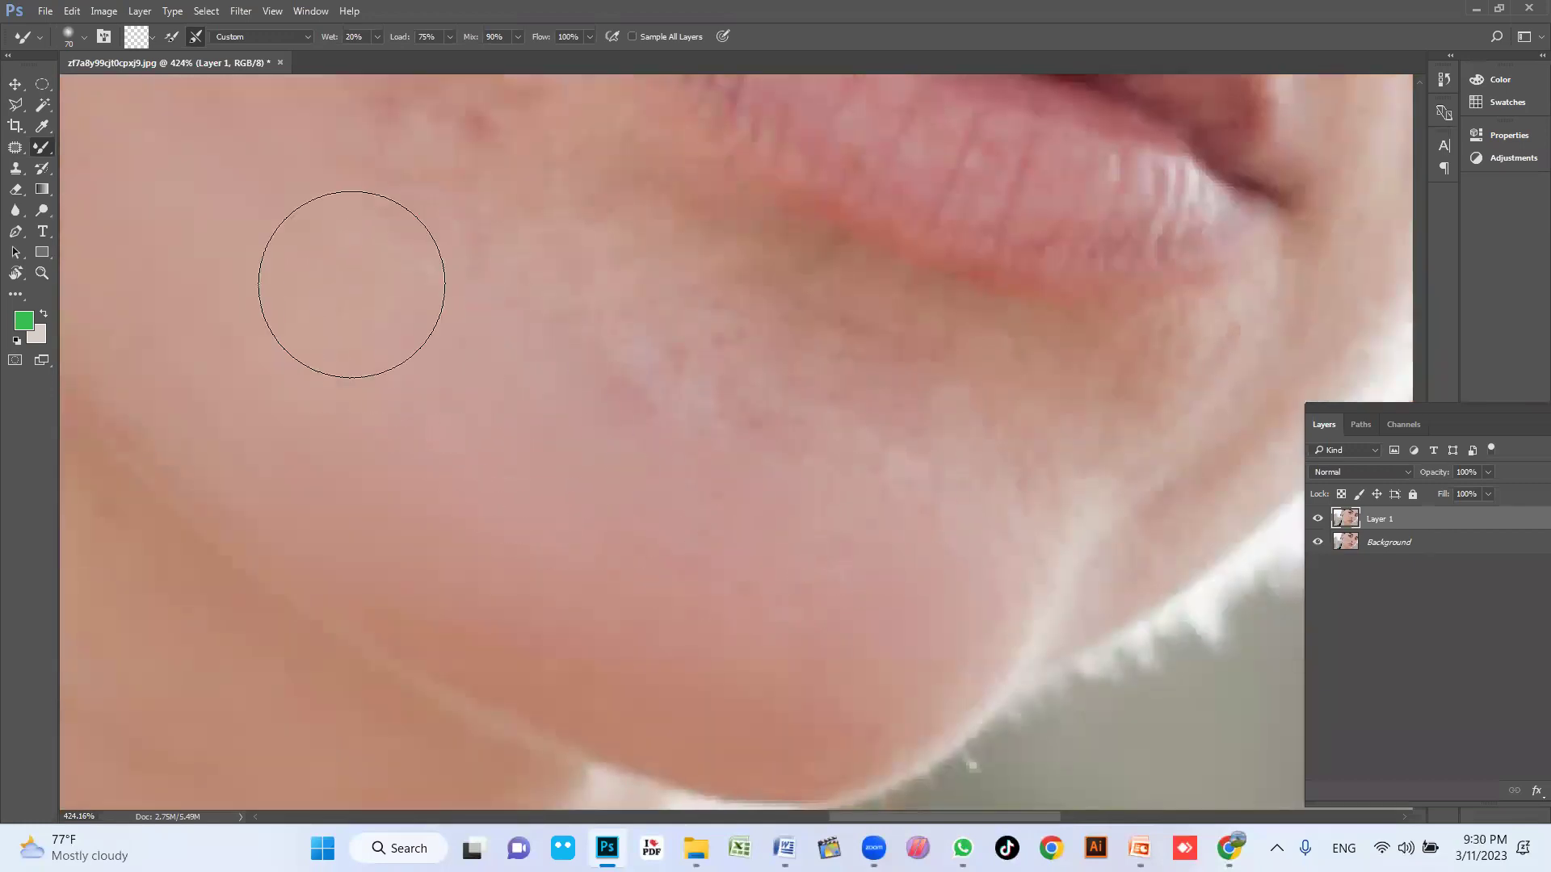
# Step: Smooth the skin beneath the lower lip and blend away the reddish spots below the mouth corner
pyautogui.moveTo(479, 305); pyautogui.dragTo(488, 402)
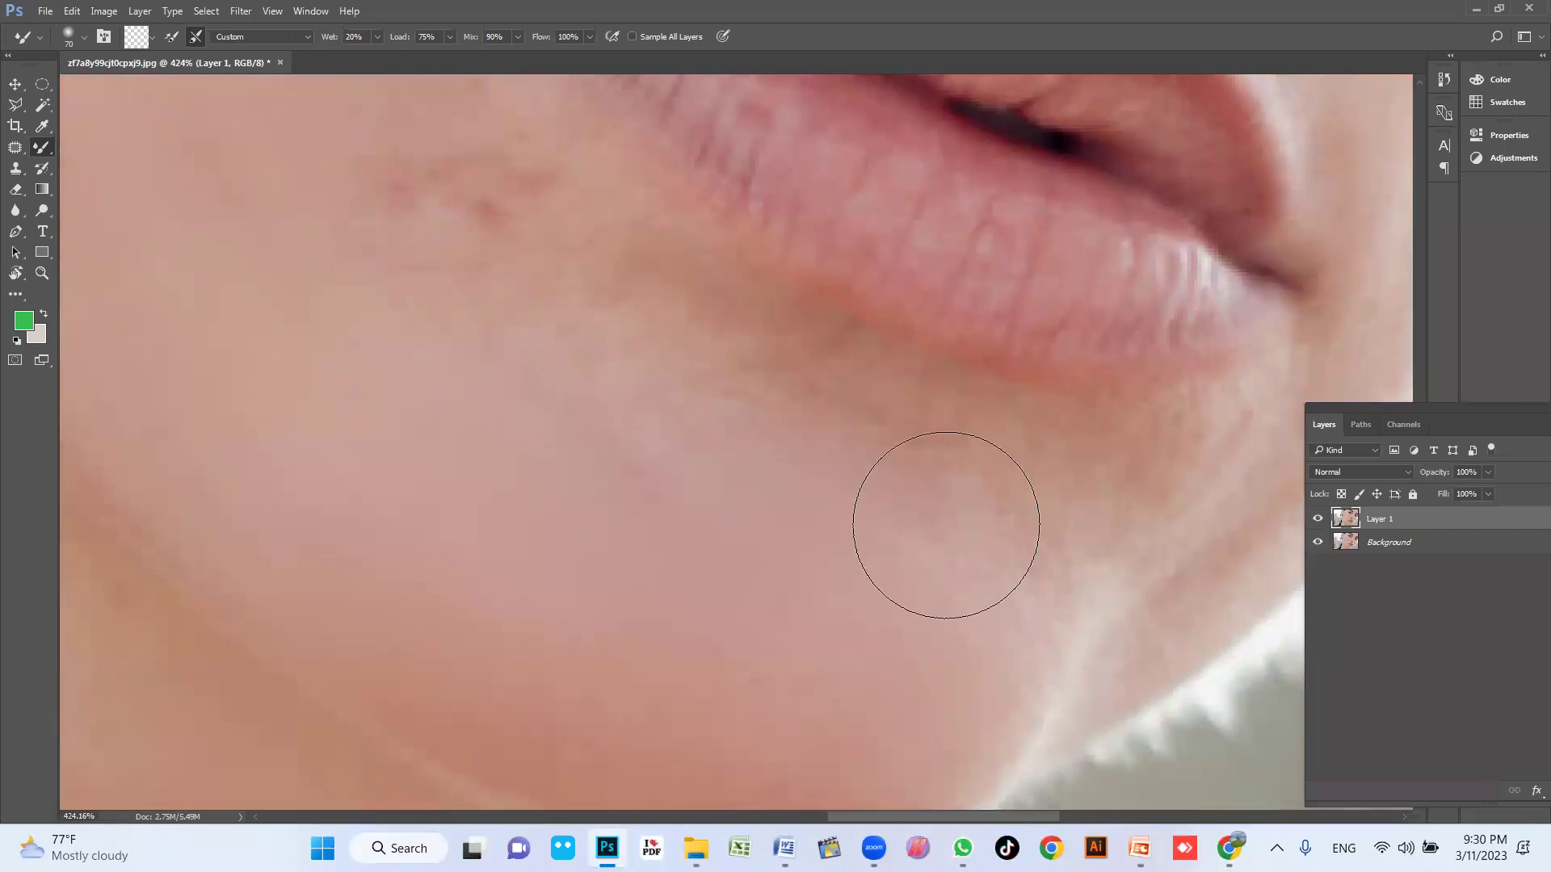
pyautogui.moveTo(803, 544); pyautogui.dragTo(956, 554)
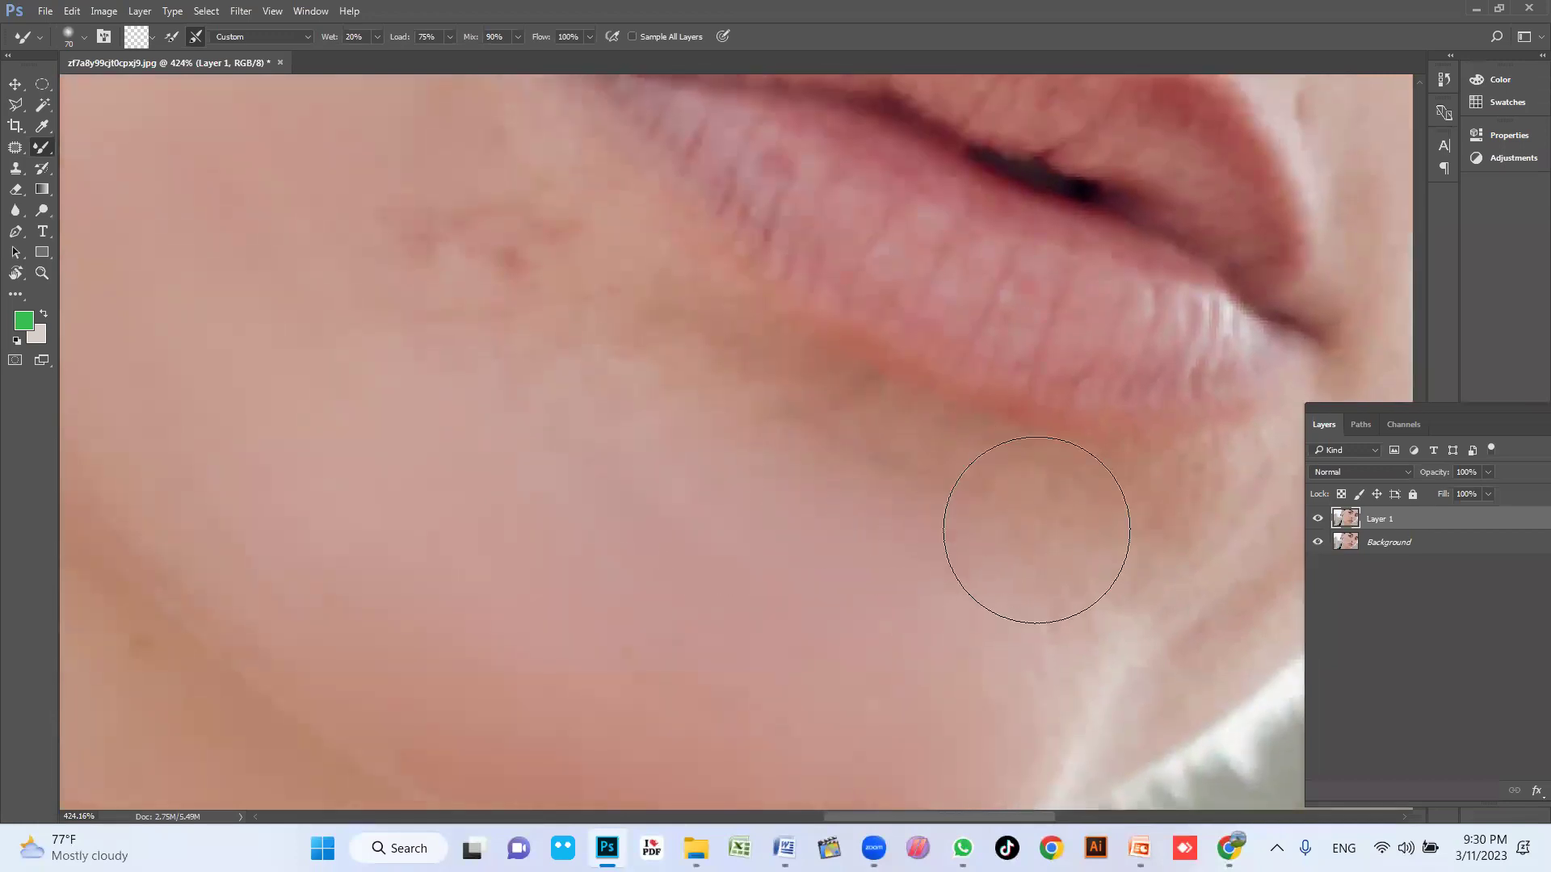
pyautogui.moveTo(444, 242)
pyautogui.mouseDown()
pyautogui.moveTo(415, 249)
pyautogui.moveTo(452, 337)
pyautogui.mouseUp()
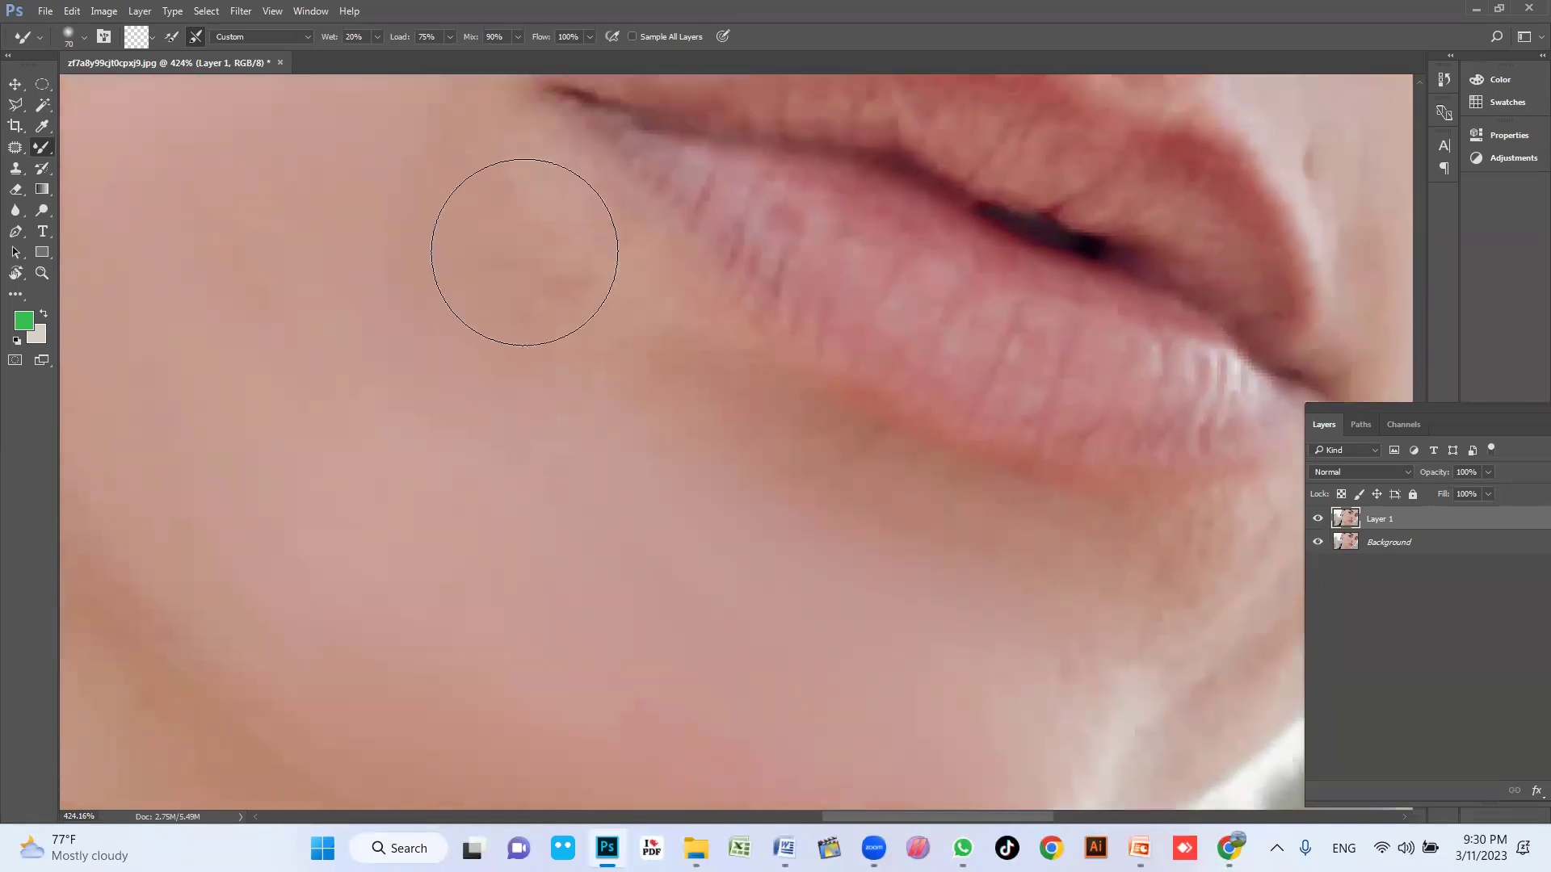
# Step: Smooth the skin just below and beside the mouth corner with the Mixer Brush
pyautogui.moveTo(596, 332); pyautogui.dragTo(626, 439)
pyautogui.moveTo(571, 294); pyautogui.dragTo(633, 453)
pyautogui.moveTo(515, 420); pyautogui.dragTo(477, 405)
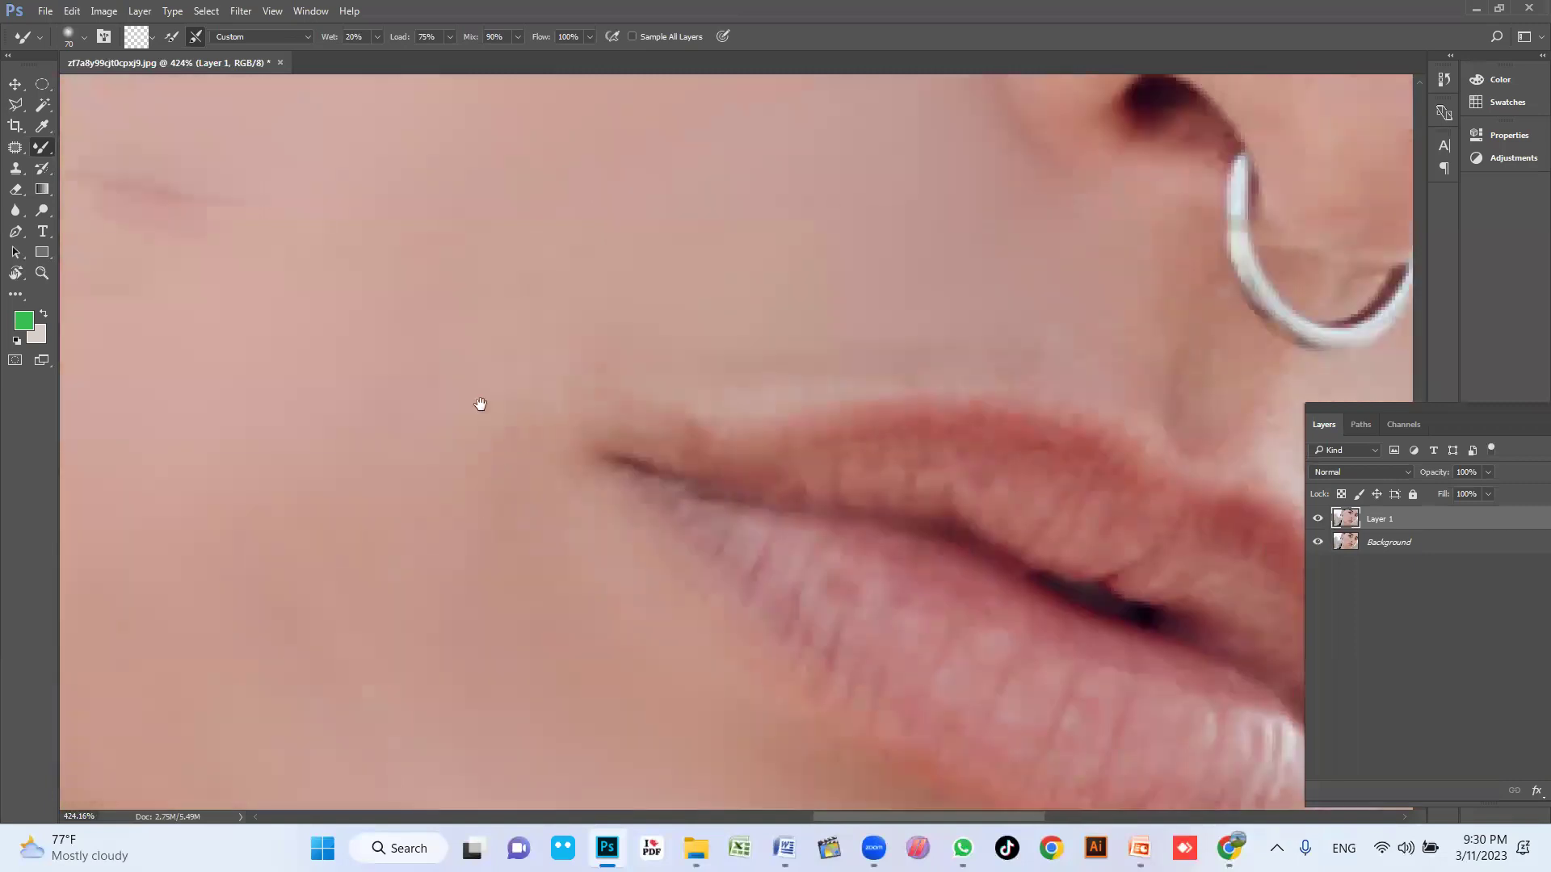
# Step: Reduce the Mixer Brush size and smooth the skin above the upper lip
pyautogui.press('[')
pyautogui.press('[')
pyautogui.press('[')
pyautogui.press('[')
pyautogui.press('[')
pyautogui.press('[')
pyautogui.press('[')
pyautogui.moveTo(952, 371); pyautogui.dragTo(774, 376)
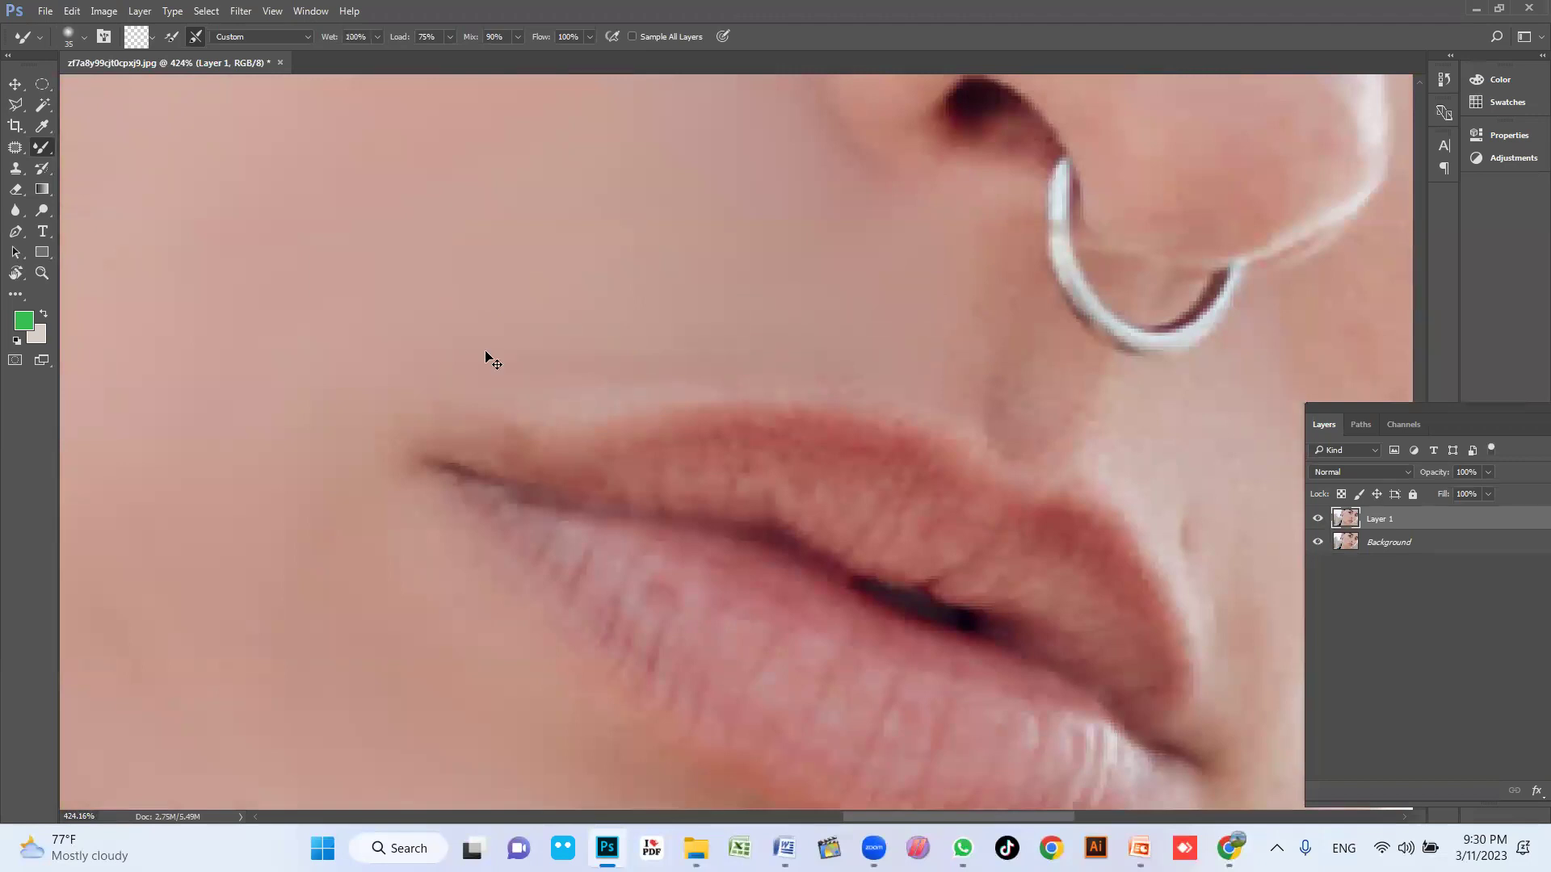
# Step: Compare the retouch with the original by lowering Layer 1's opacity, restore it to 100%, and deselect the layer
pyautogui.scroll(-5, 485, 357)
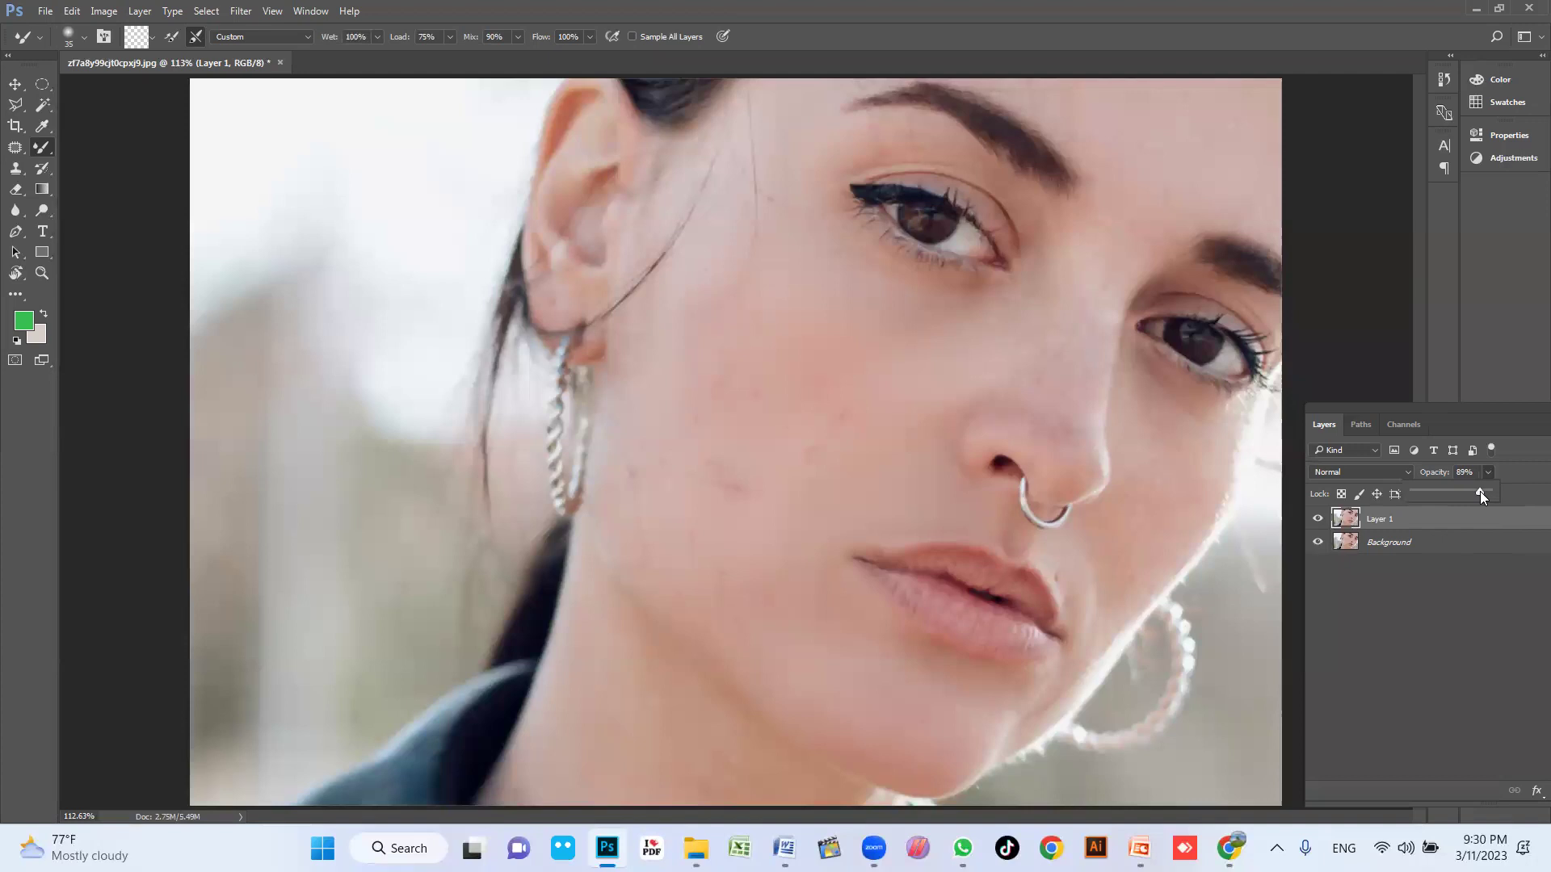
pyautogui.moveTo(1480, 491); pyautogui.dragTo(1388, 490)
pyautogui.moveTo(1475, 511)
pyautogui.mouseDown()
pyautogui.moveTo(1518, 518)
pyautogui.moveTo(1484, 523)
pyautogui.mouseUp()
pyautogui.press('v')
pyautogui.click(1357, 255)
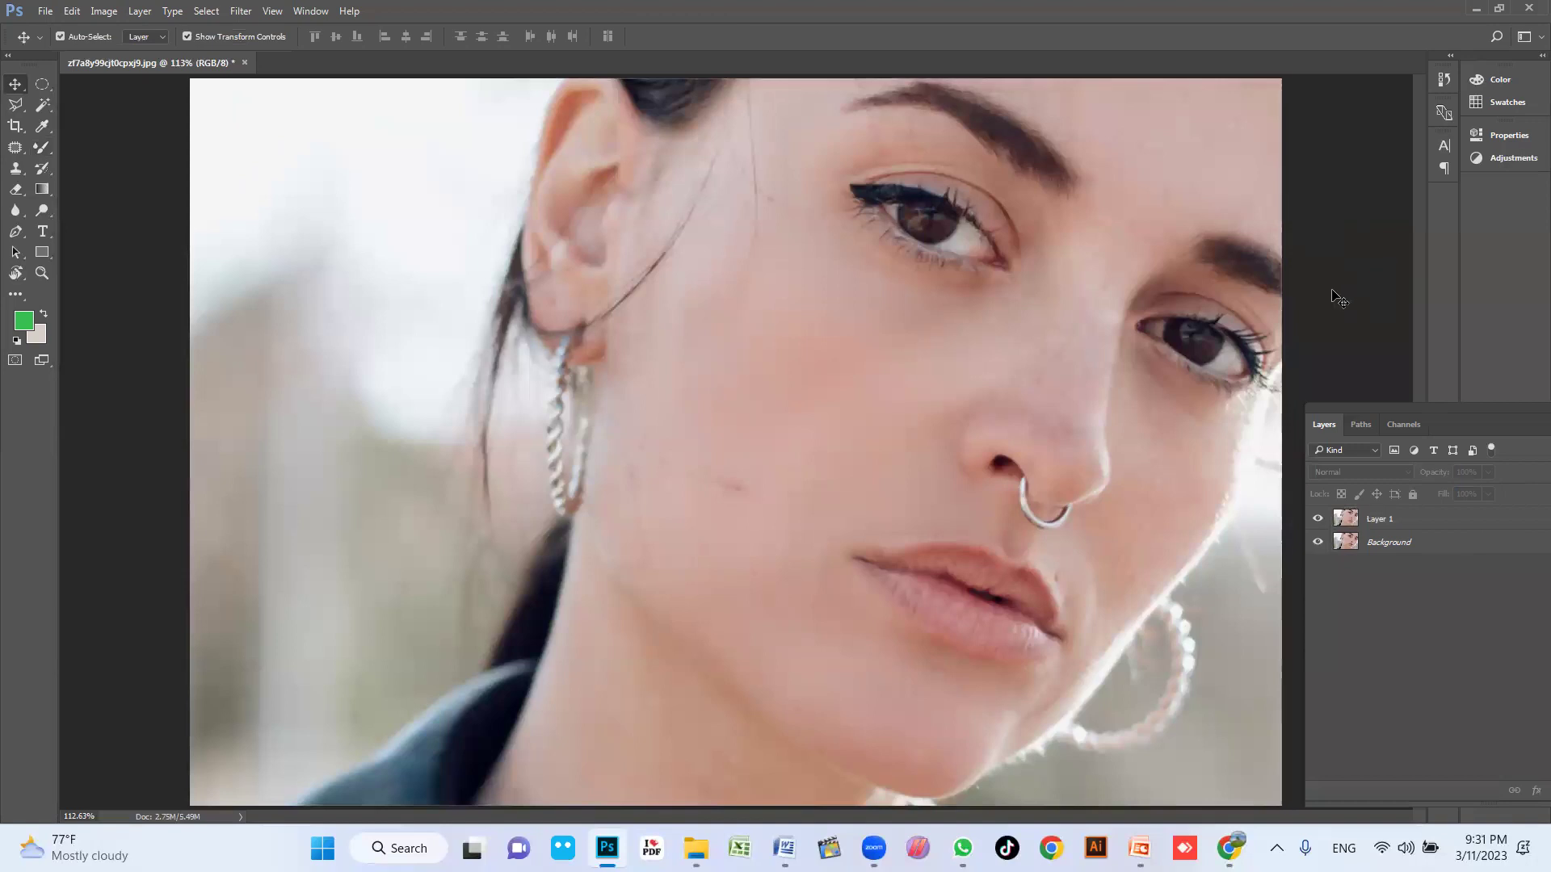
pyautogui.scroll(-2, 1339, 298)
pyautogui.scroll(2, 958, 442)
pyautogui.scroll(3, 1042, 396)
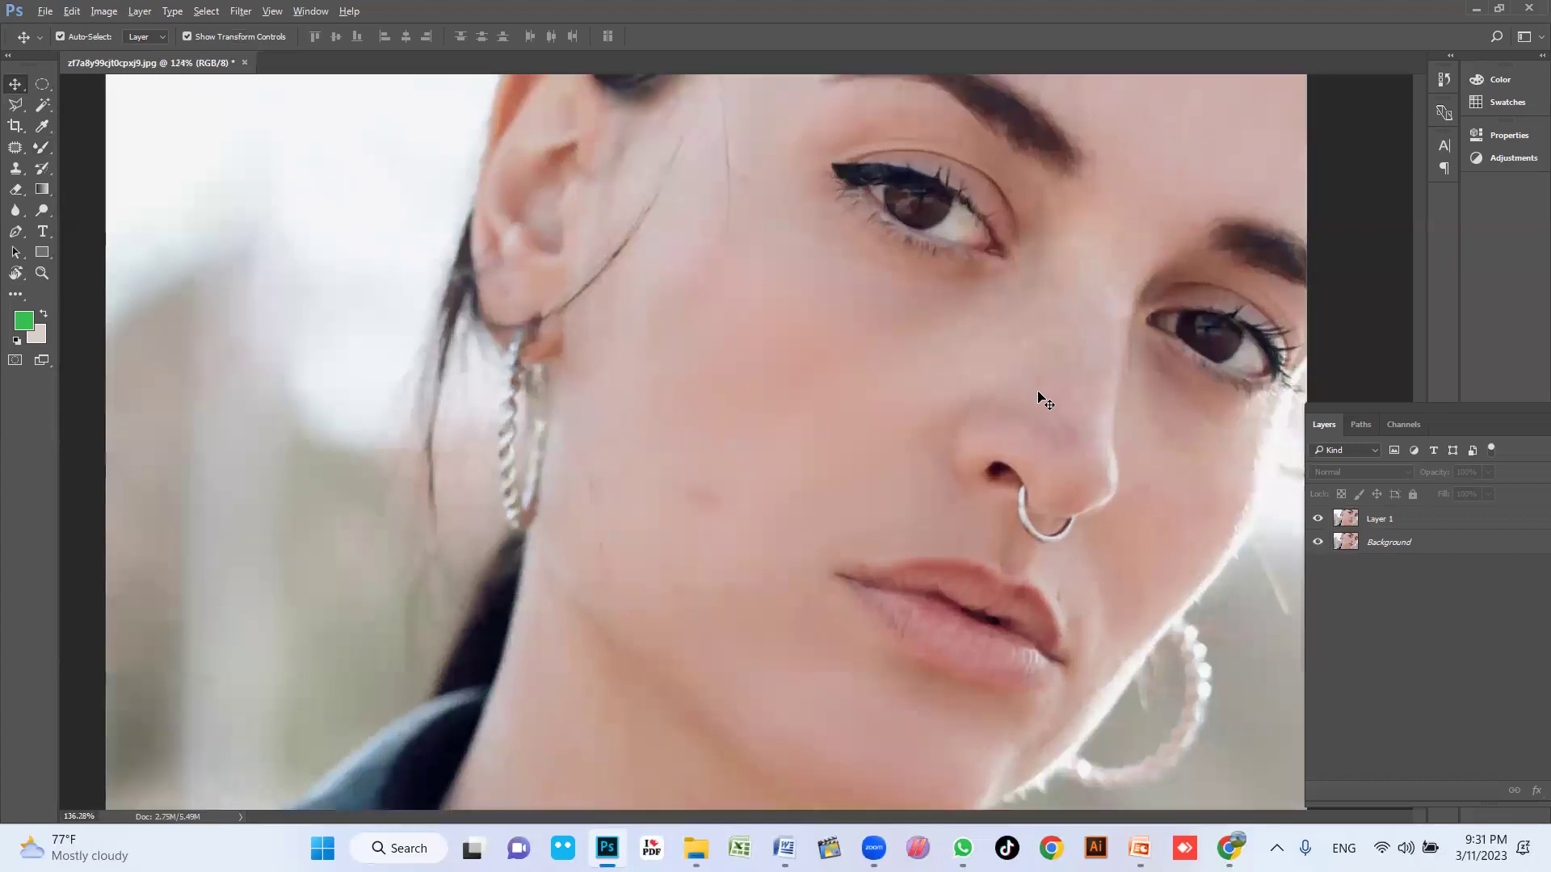
pyautogui.scroll(-3, 1081, 376)
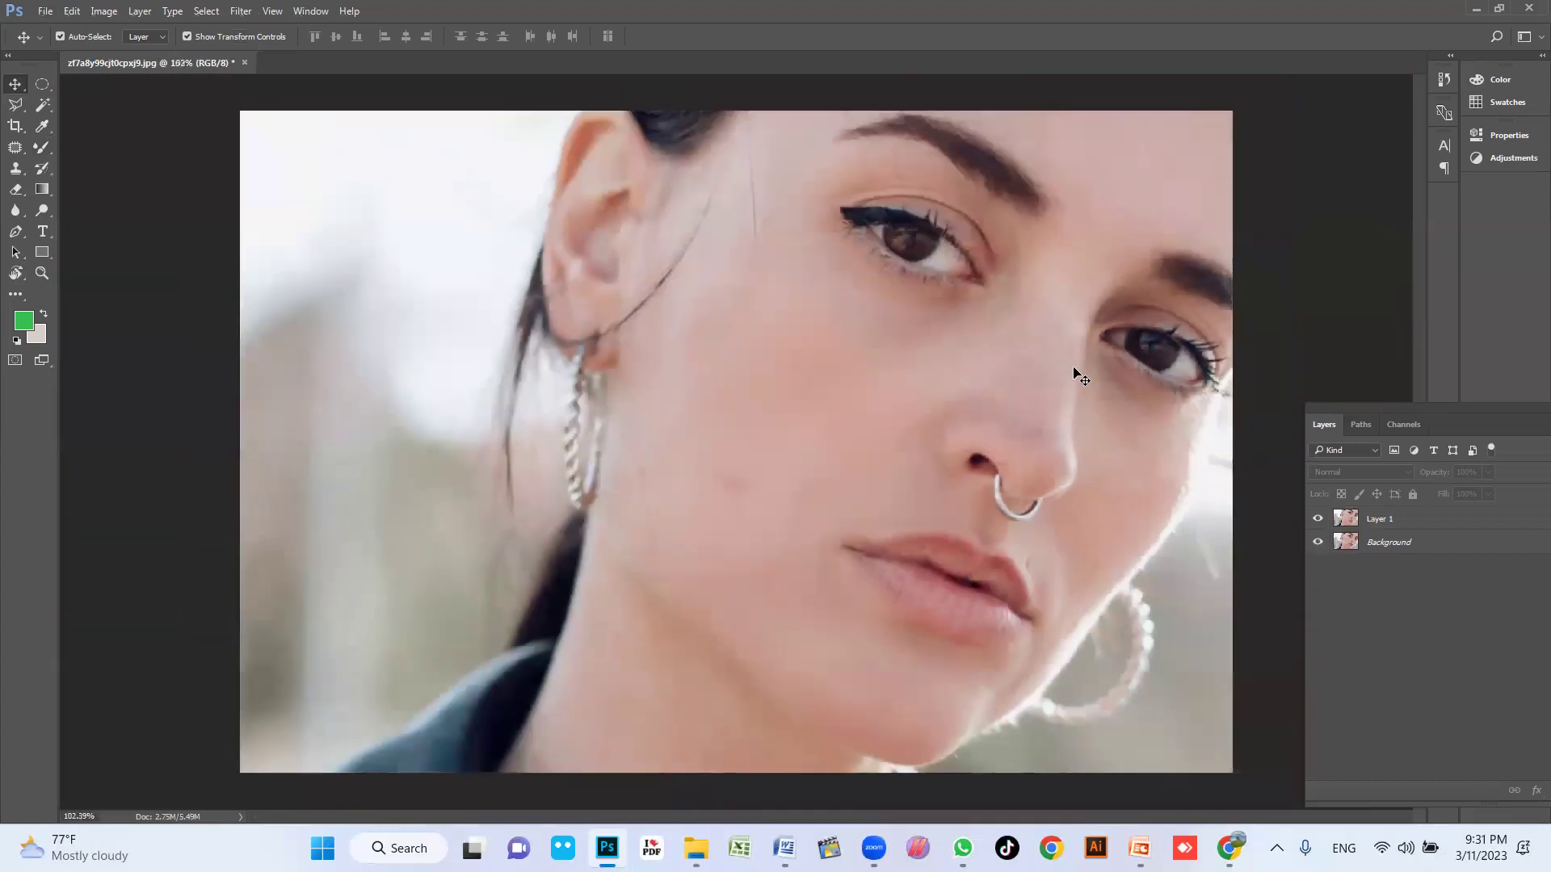
pyautogui.scroll(2, 1080, 376)
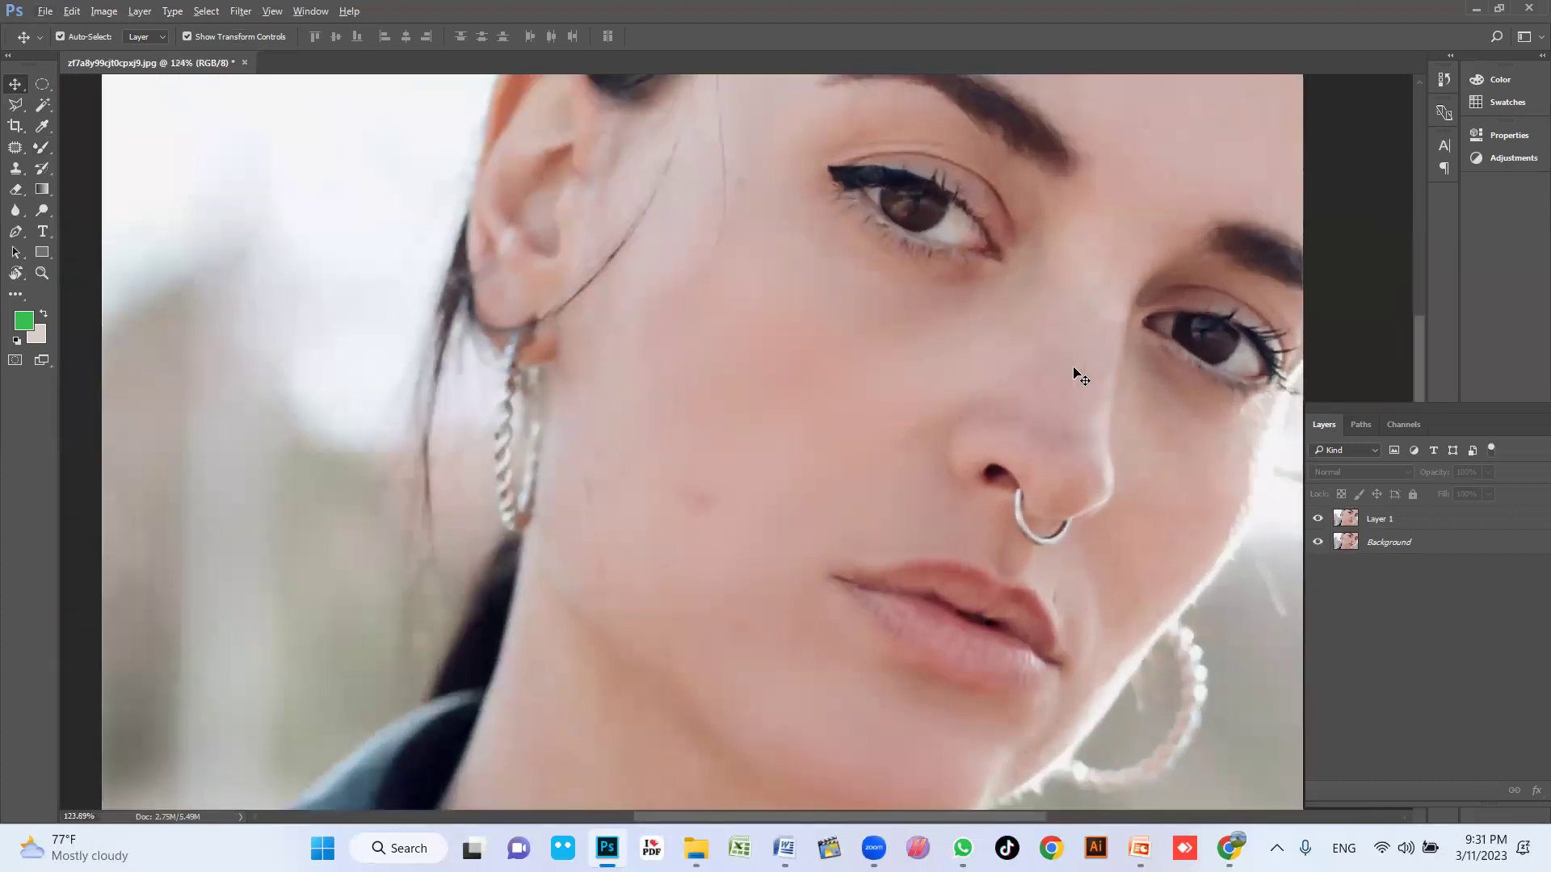